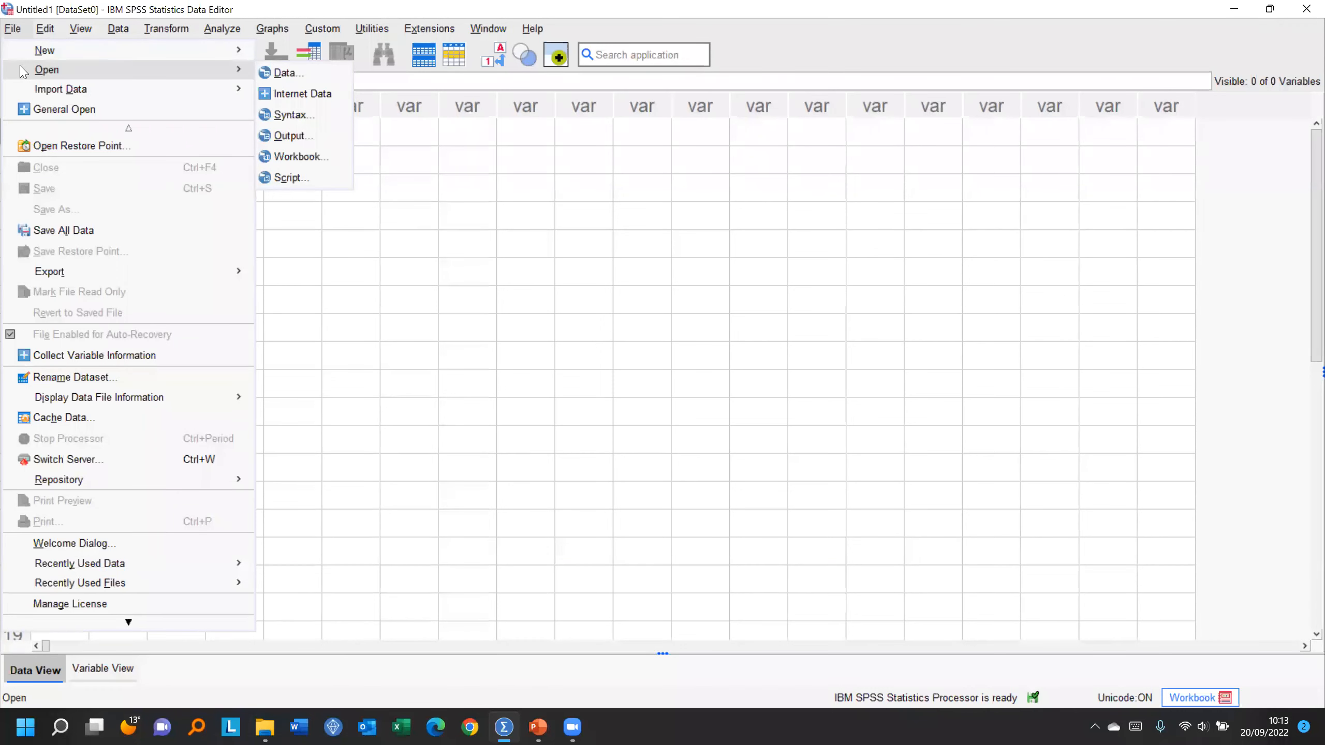
pyautogui.click(337, 77)
pyautogui.click(673, 522)
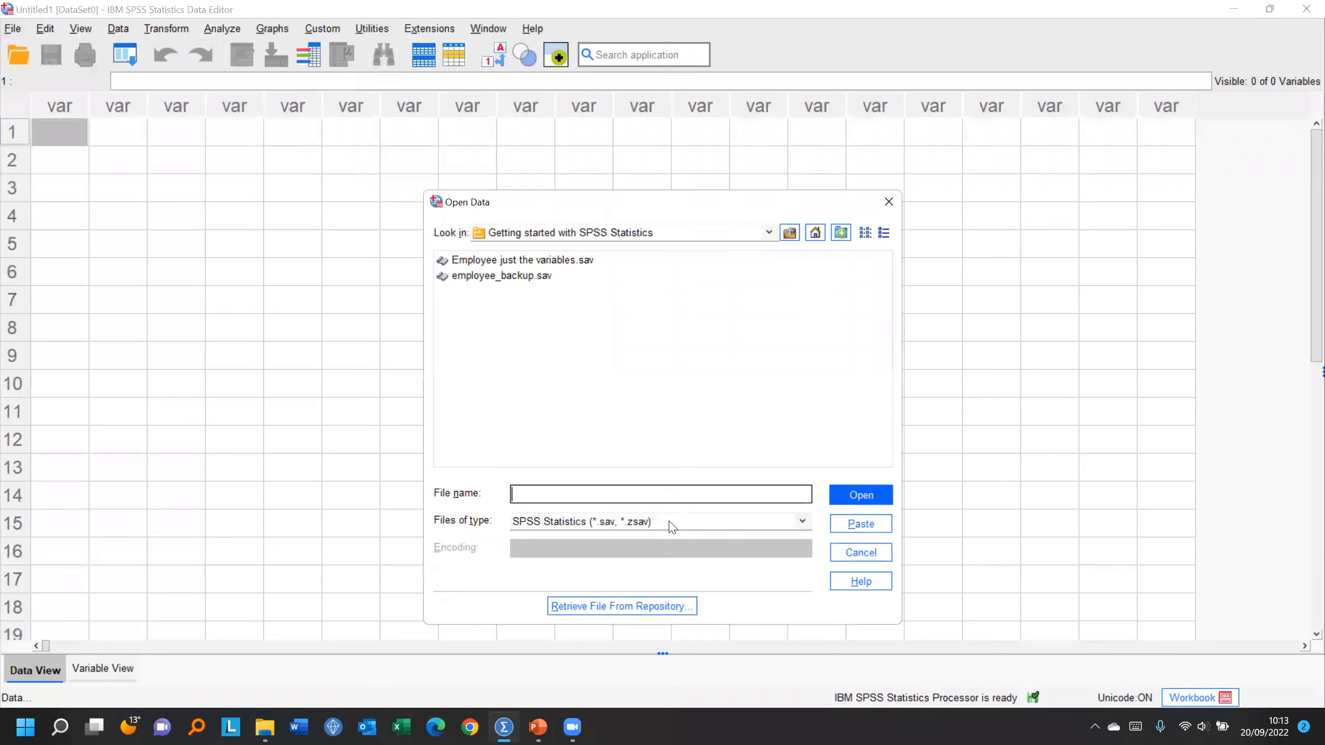
pyautogui.click(626, 555)
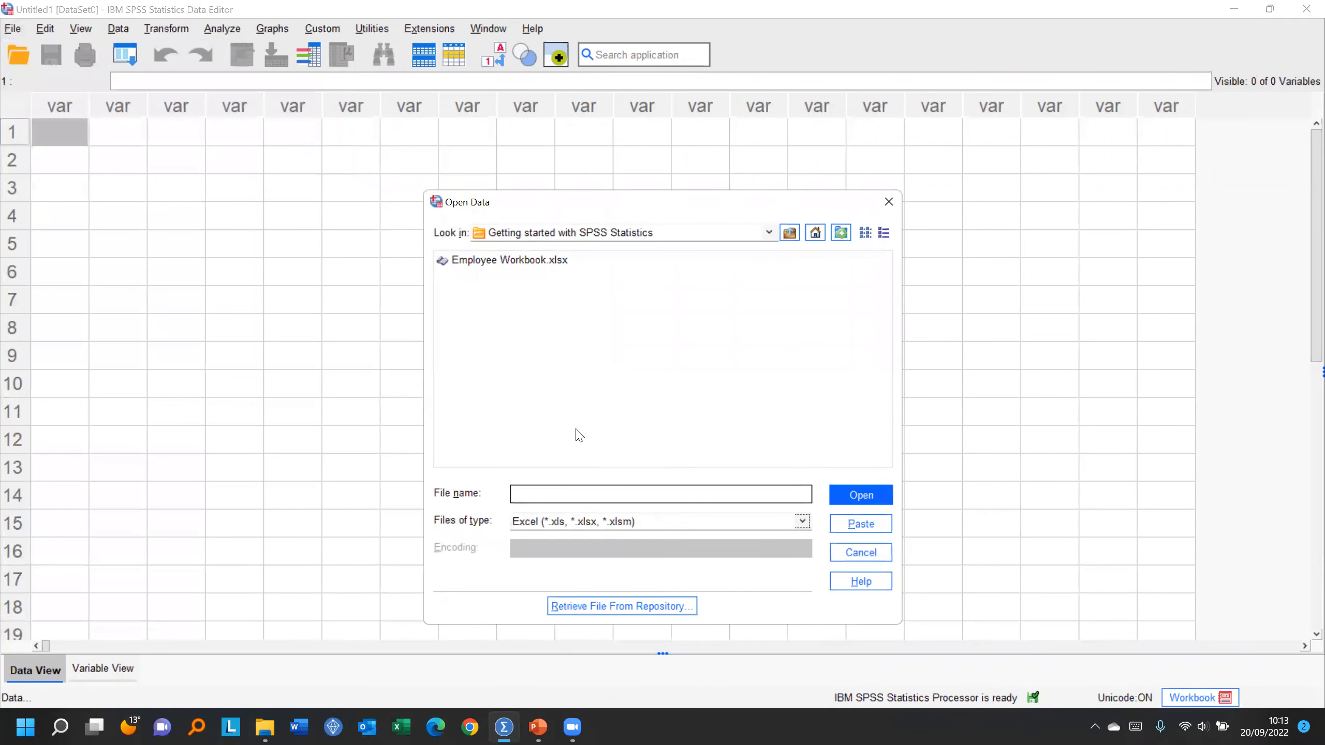
pyautogui.click(484, 267)
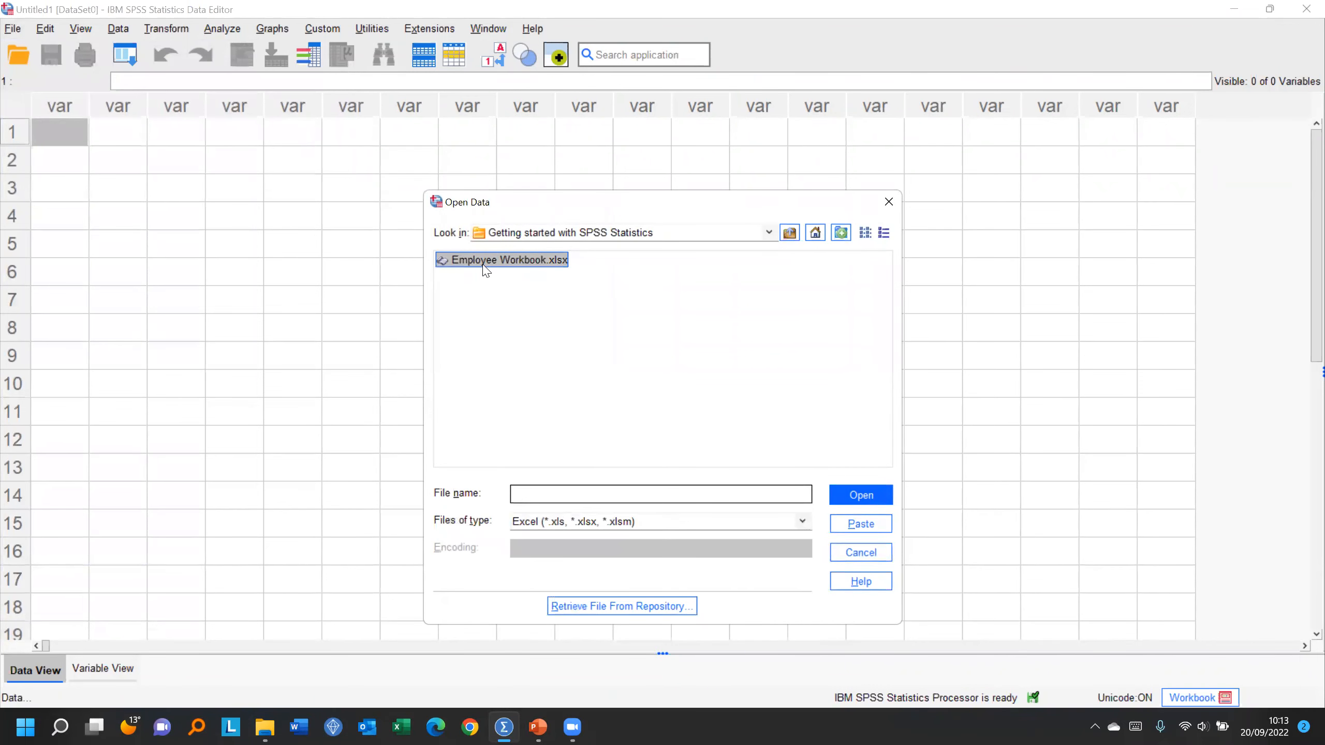
pyautogui.click(859, 556)
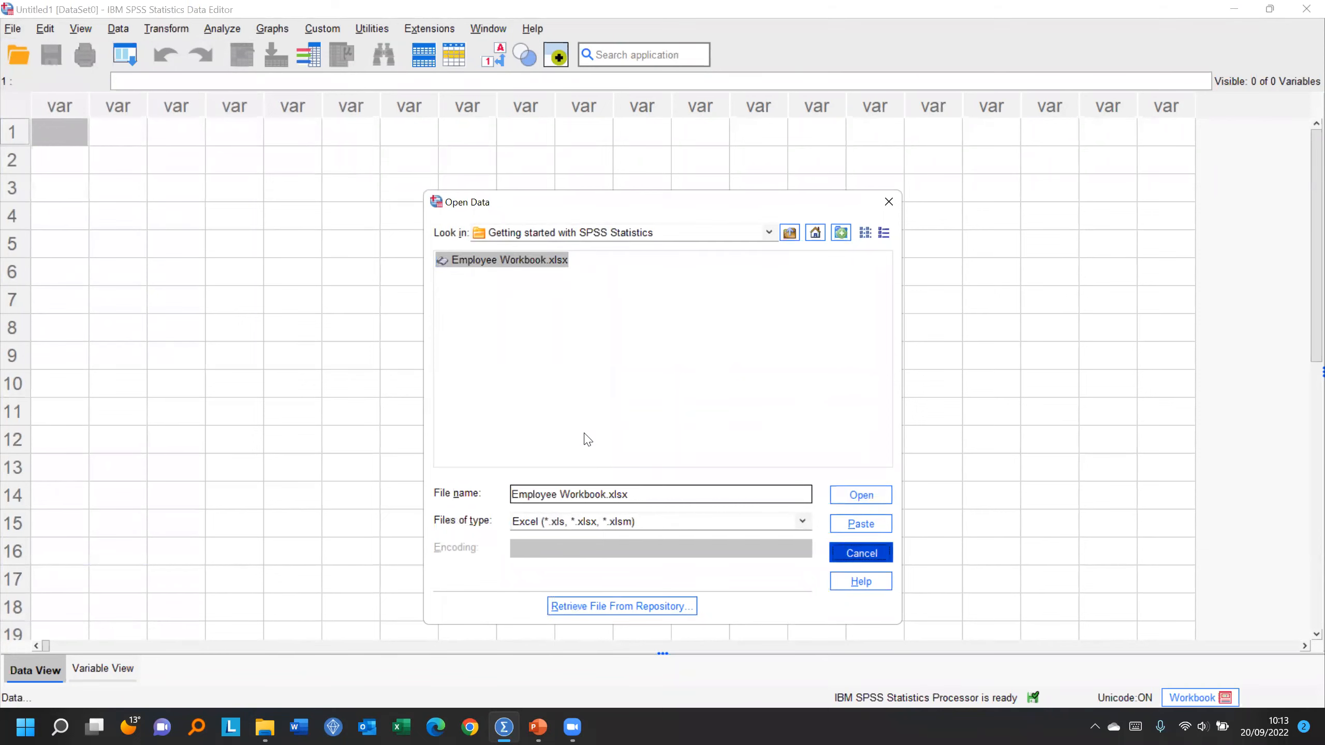
# Step: Start an Excel data import and choose the file Employee Workbook.xlsx
pyautogui.click(12, 28)
pyautogui.moveTo(52, 89)
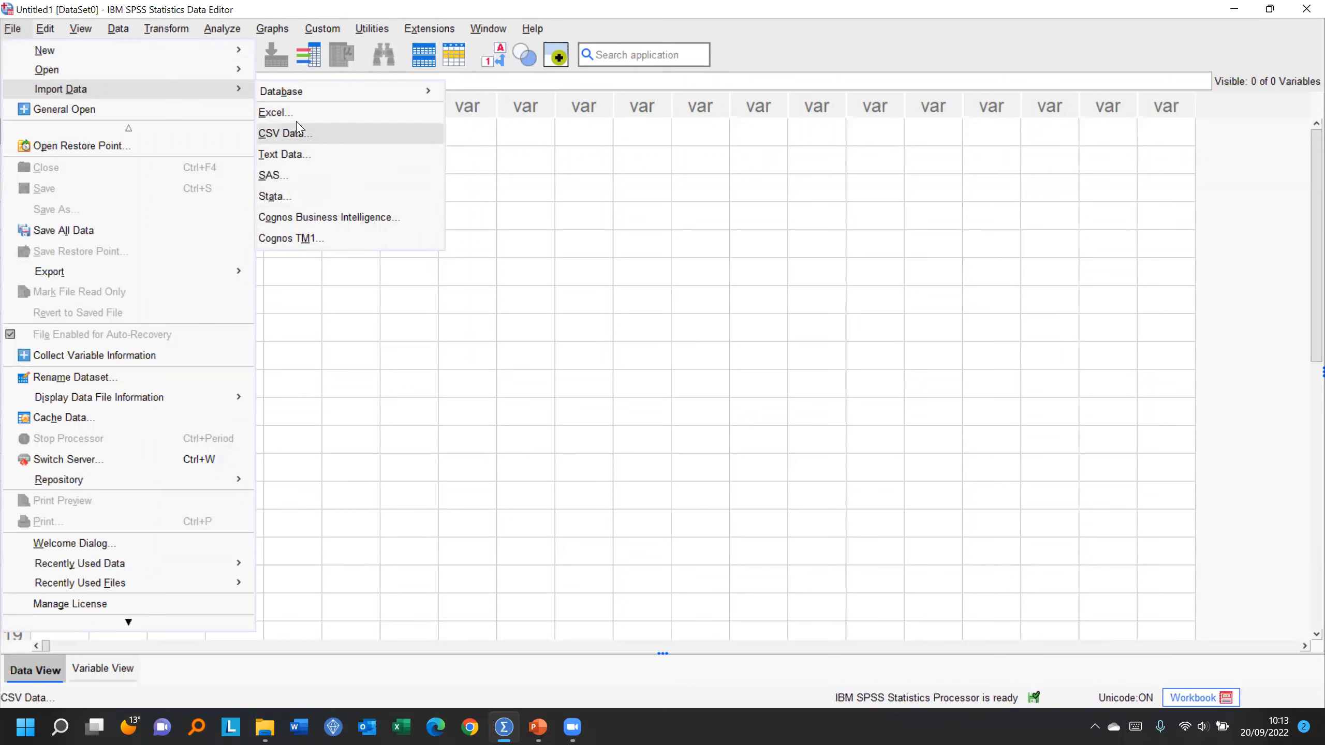
pyautogui.click(327, 121)
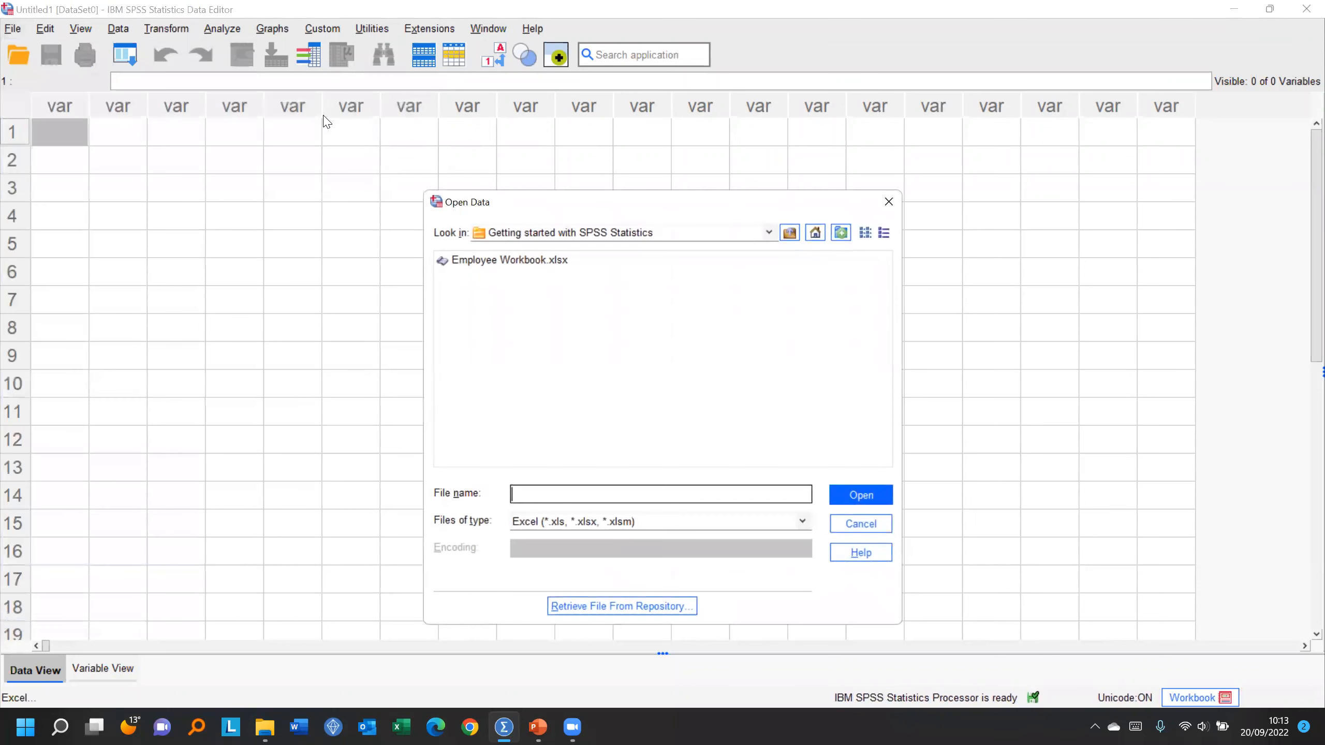
pyautogui.click(478, 263)
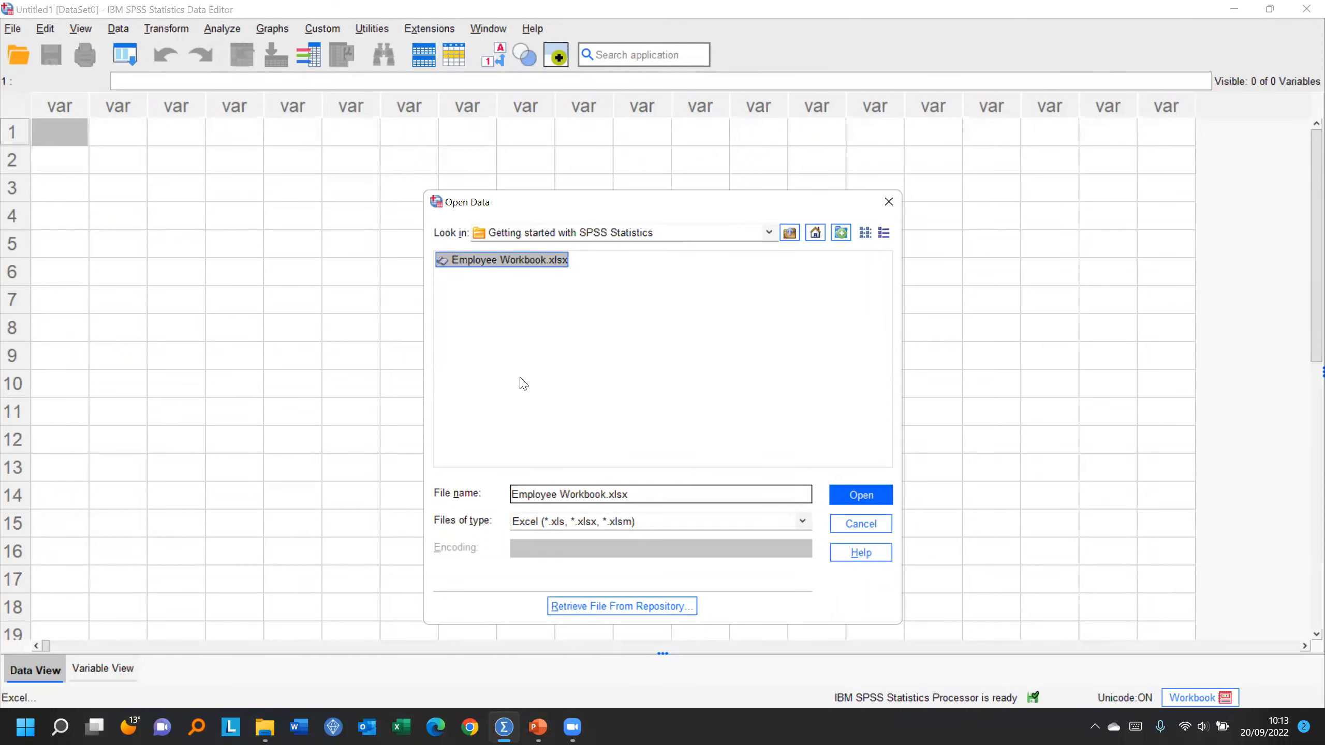
pyautogui.click(860, 495)
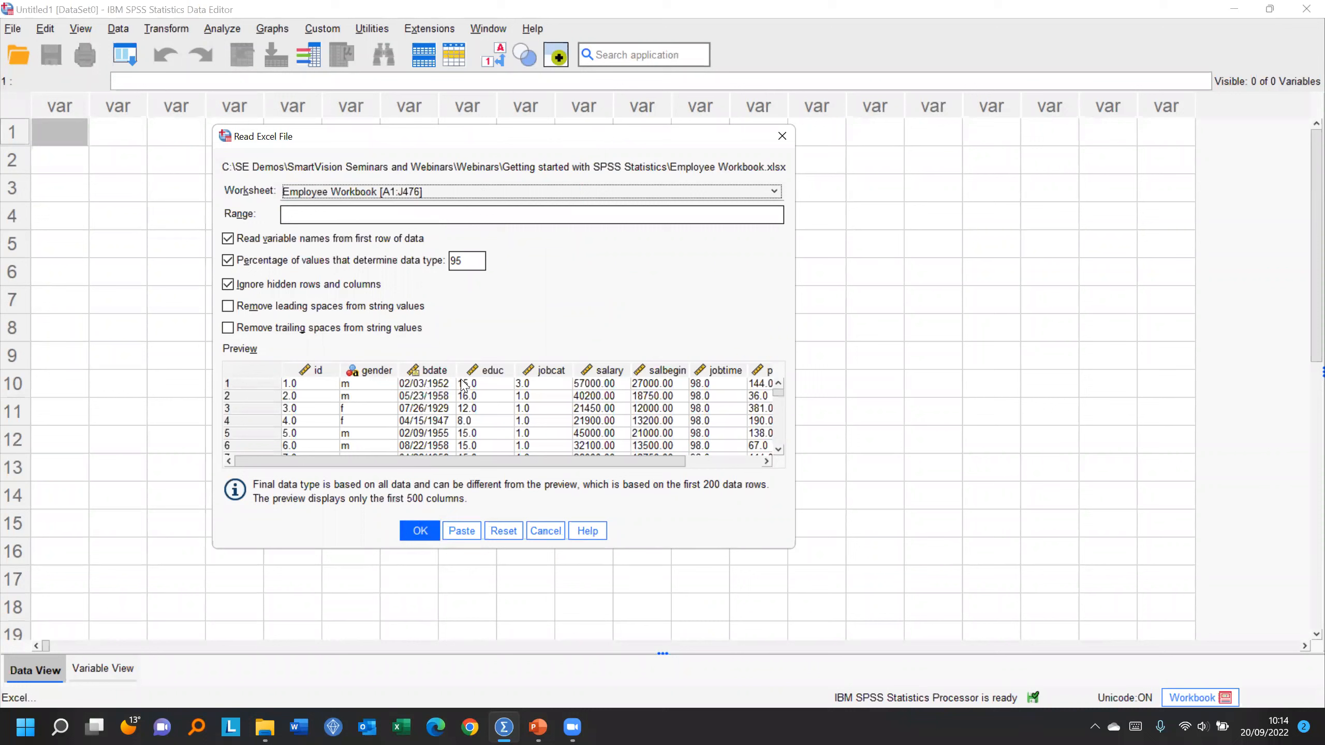
# Step: Import the worksheet with leading and trailing spaces removed from string values, keeping the percentage of values that determines data type enabled
pyautogui.click(227, 306)
pyautogui.click(228, 328)
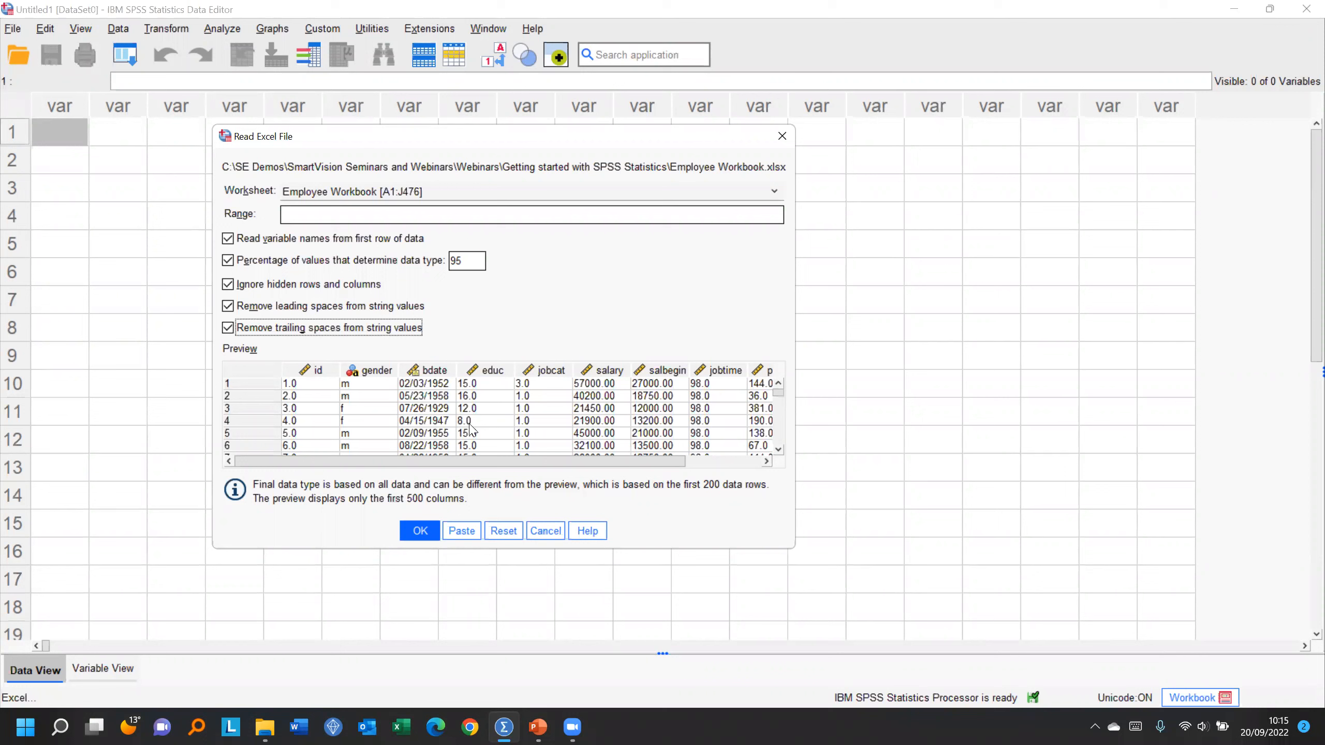
pyautogui.click(228, 260)
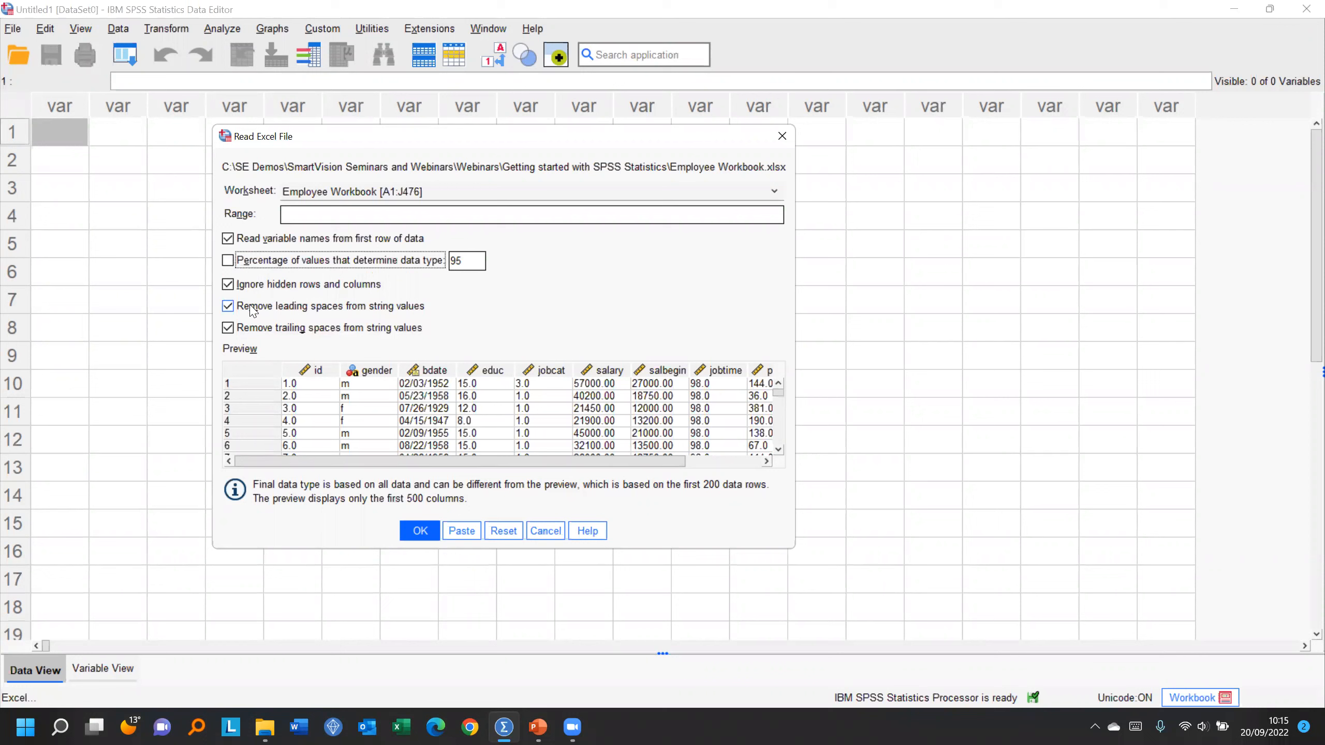
pyautogui.click(233, 264)
pyautogui.click(420, 531)
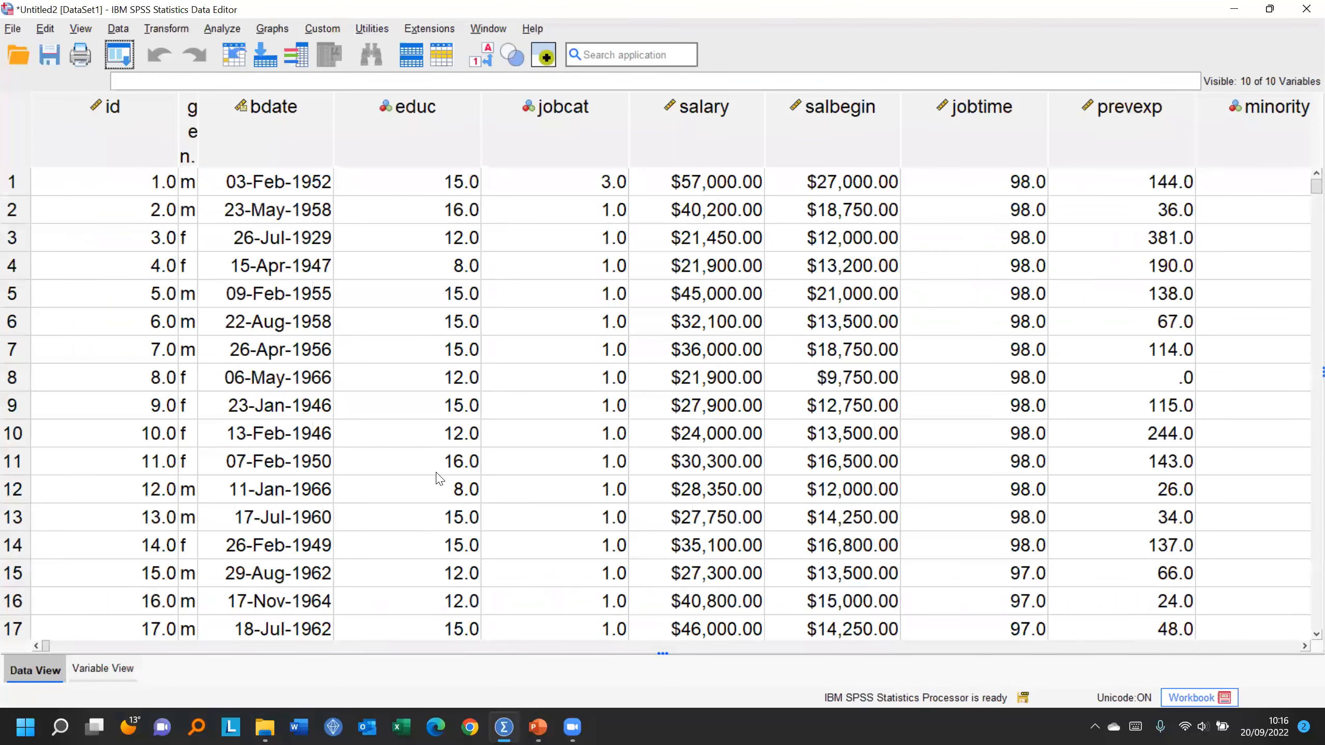
# Step: Go through the third case's values across the imported variables, up to salbegin and back to id
pyautogui.click(386, 238)
pyautogui.press('Right')
pyautogui.press('Right')
pyautogui.press('Right')
pyautogui.press('Right')
pyautogui.press('Right')
pyautogui.press('Right')
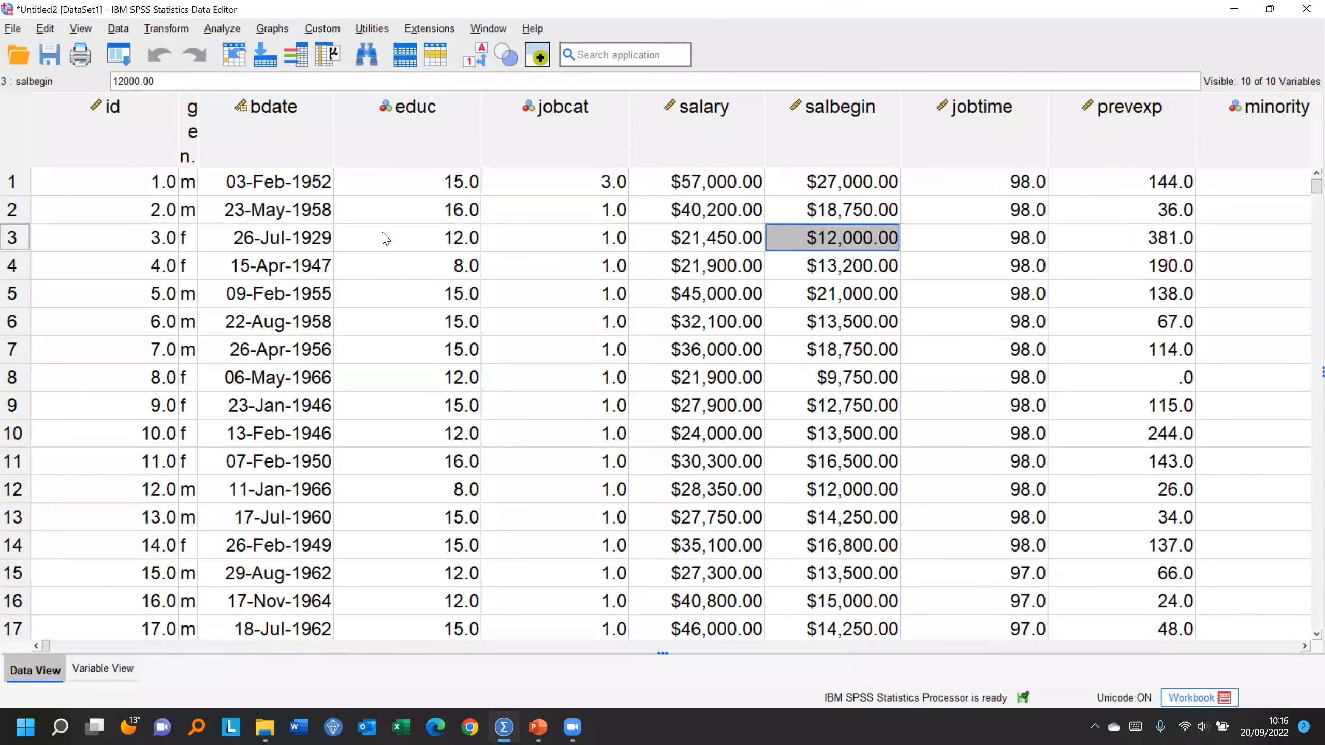
pyautogui.press('Left')
pyautogui.press('Left')
pyautogui.press('Left')
pyautogui.press('Left')
pyautogui.press('Left')
pyautogui.press('Left')
pyautogui.press('Left')
pyautogui.press('Left')
pyautogui.press('Left')
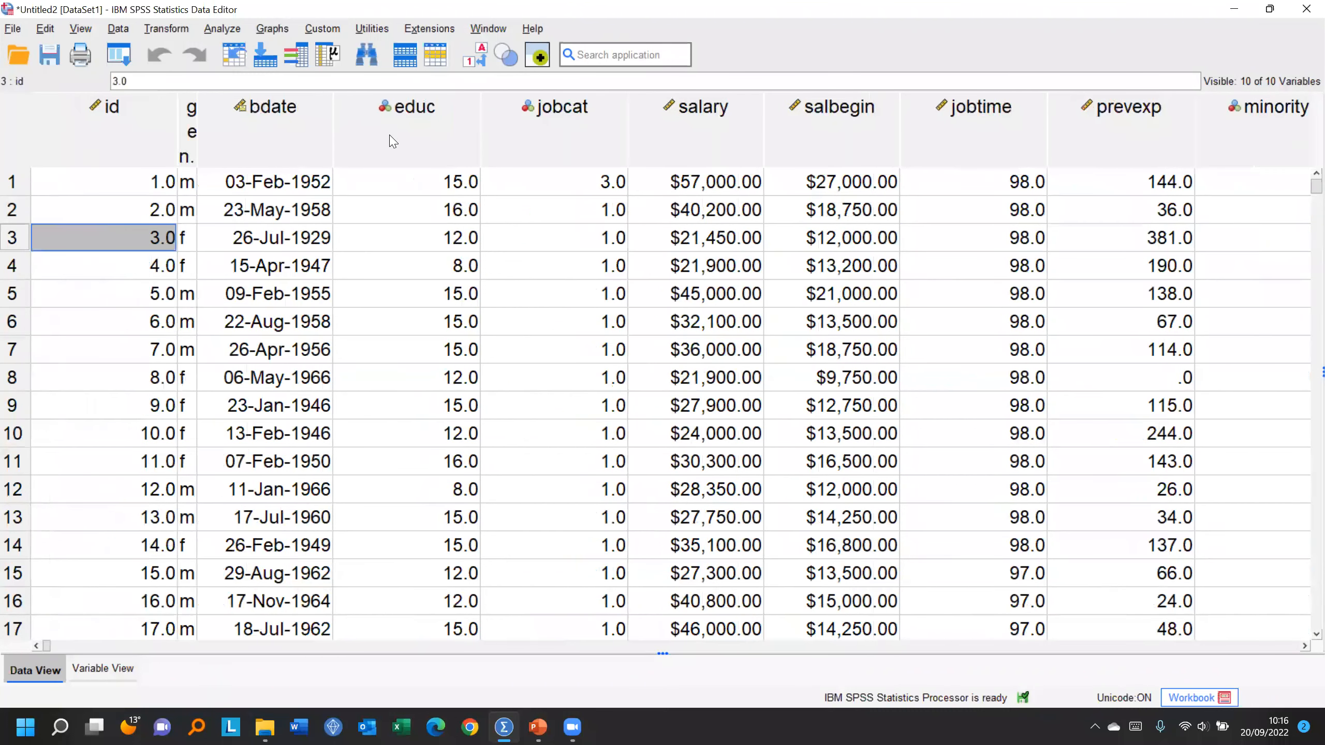
# Step: Examine the coded values of the educ and jobcat variables in several cases
pyautogui.click(444, 184)
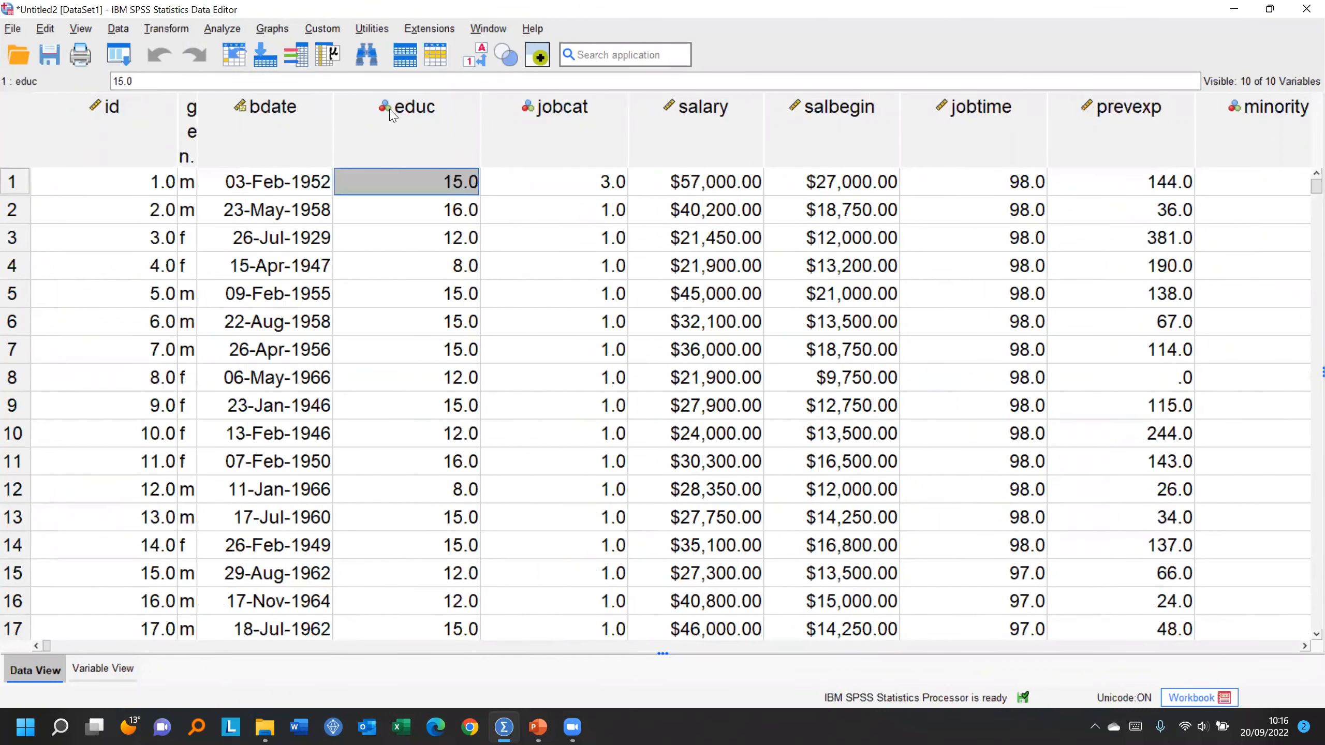
pyautogui.click(449, 263)
pyautogui.click(450, 296)
pyautogui.click(445, 386)
pyautogui.click(445, 435)
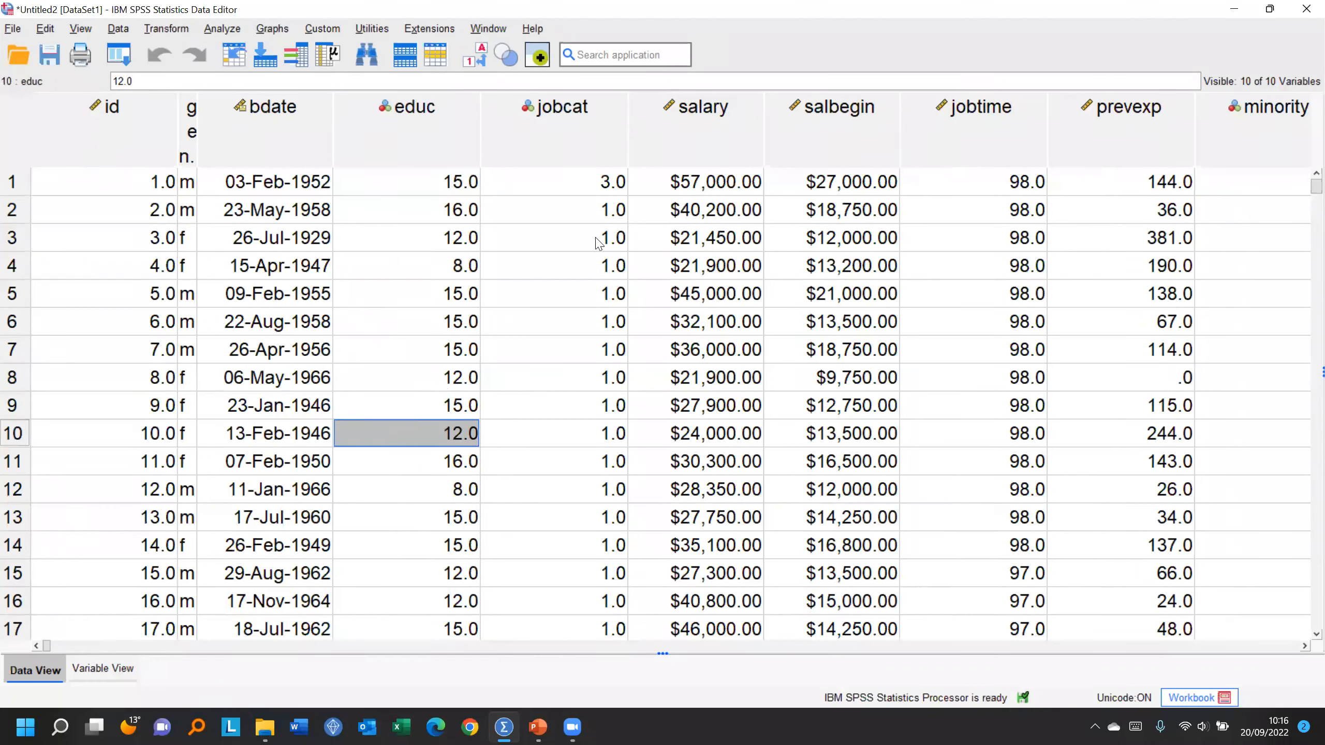
pyautogui.click(573, 188)
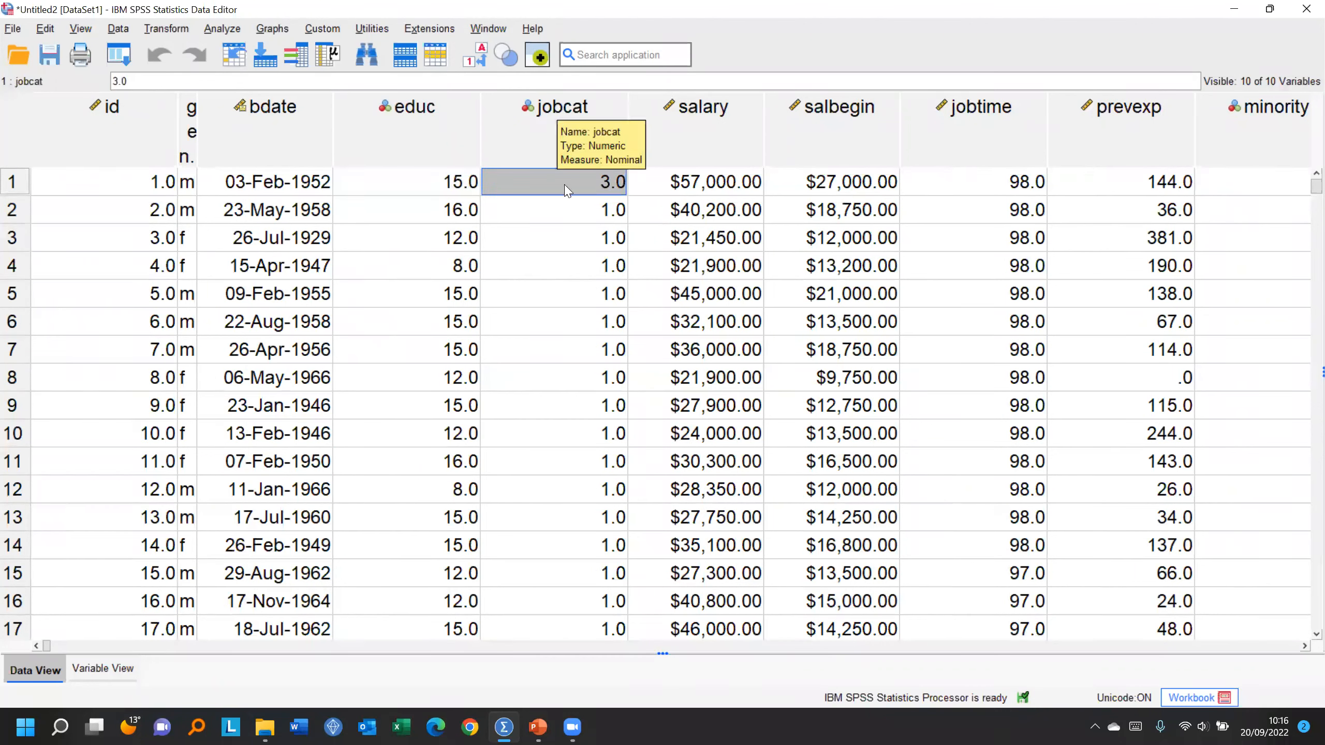
pyautogui.click(582, 345)
pyautogui.click(583, 384)
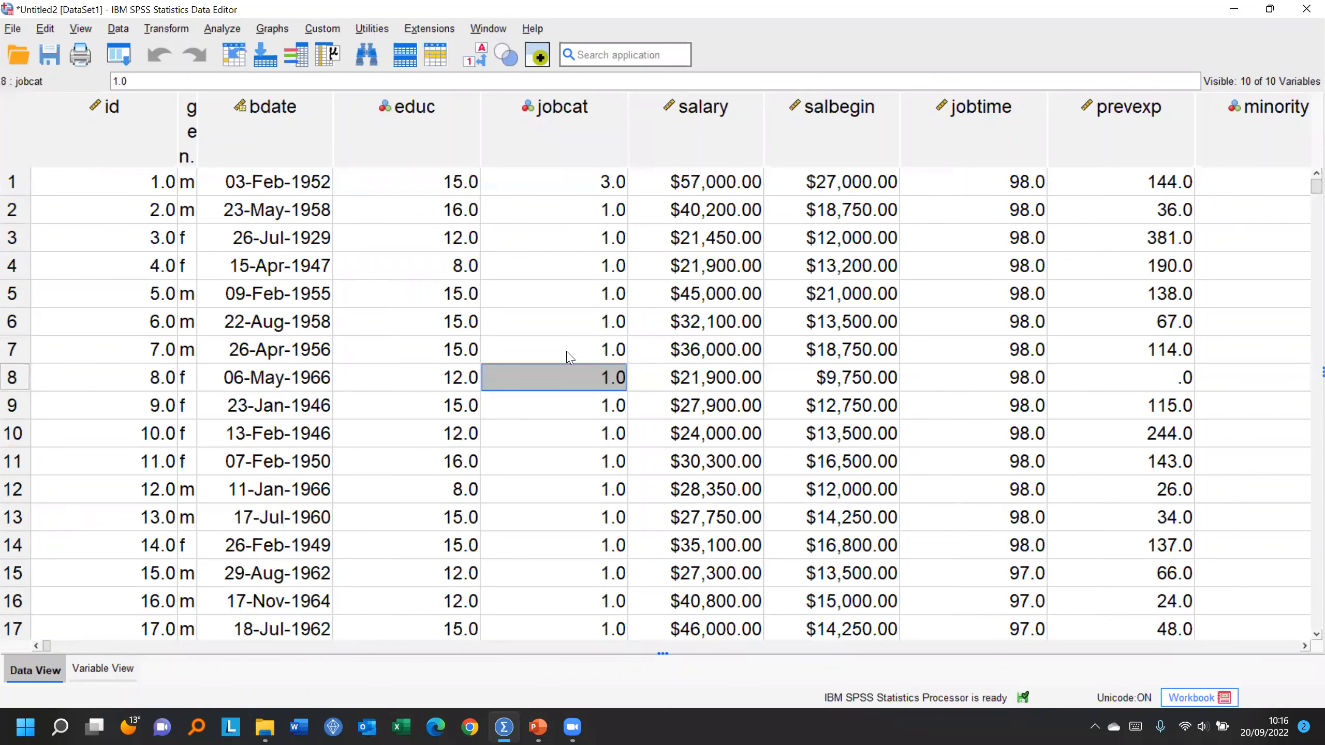
pyautogui.click(572, 468)
# Step: Widen the gender column until its full name fits on one line
pyautogui.scroll(-15, 572, 365)
pyautogui.scroll(15, 223, 260)
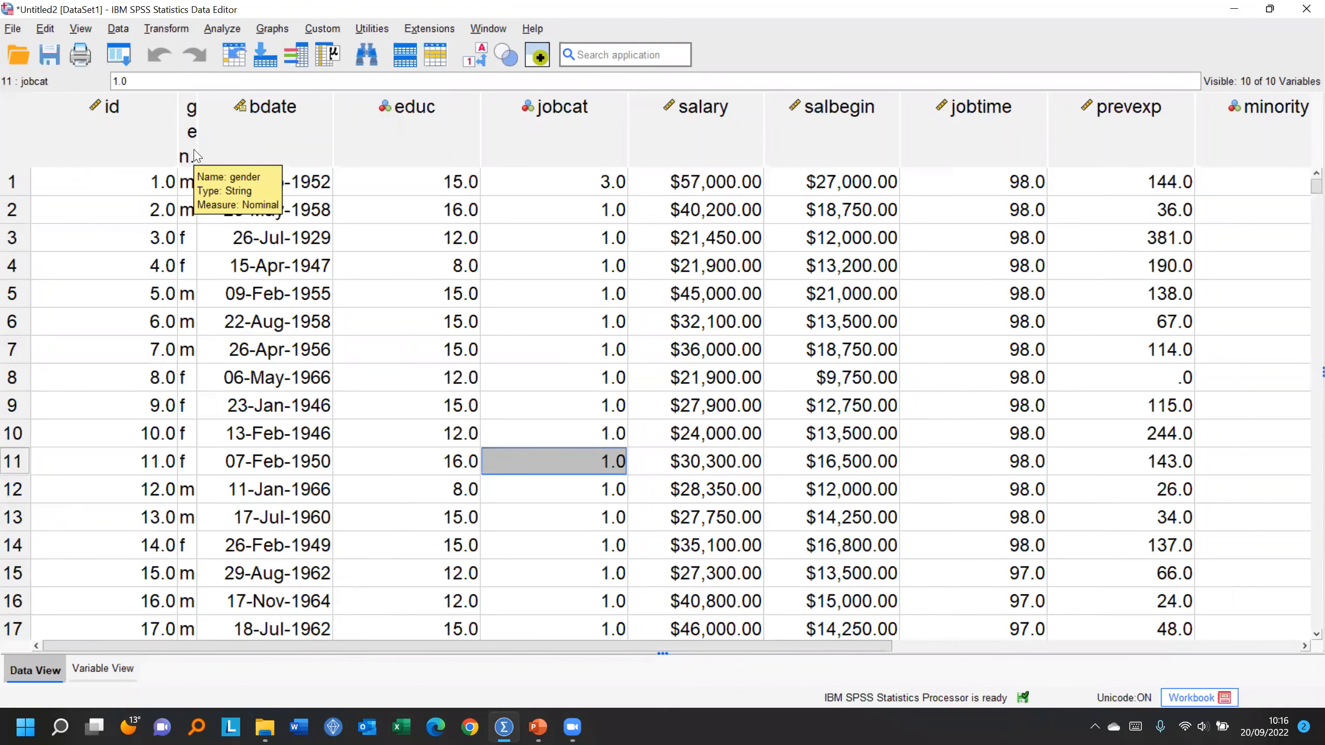
pyautogui.moveTo(193, 149); pyautogui.dragTo(284, 149)
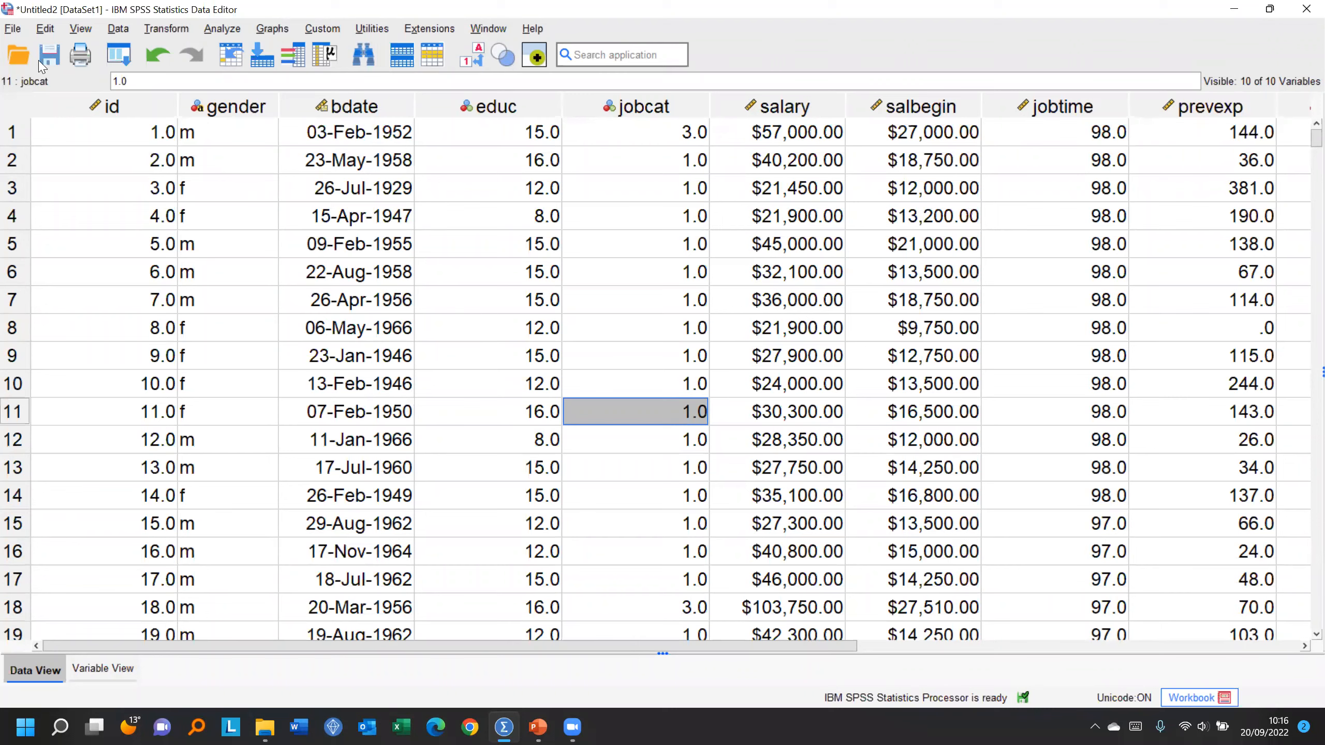
# Step: Start a new query for importing data from a database
pyautogui.click(12, 29)
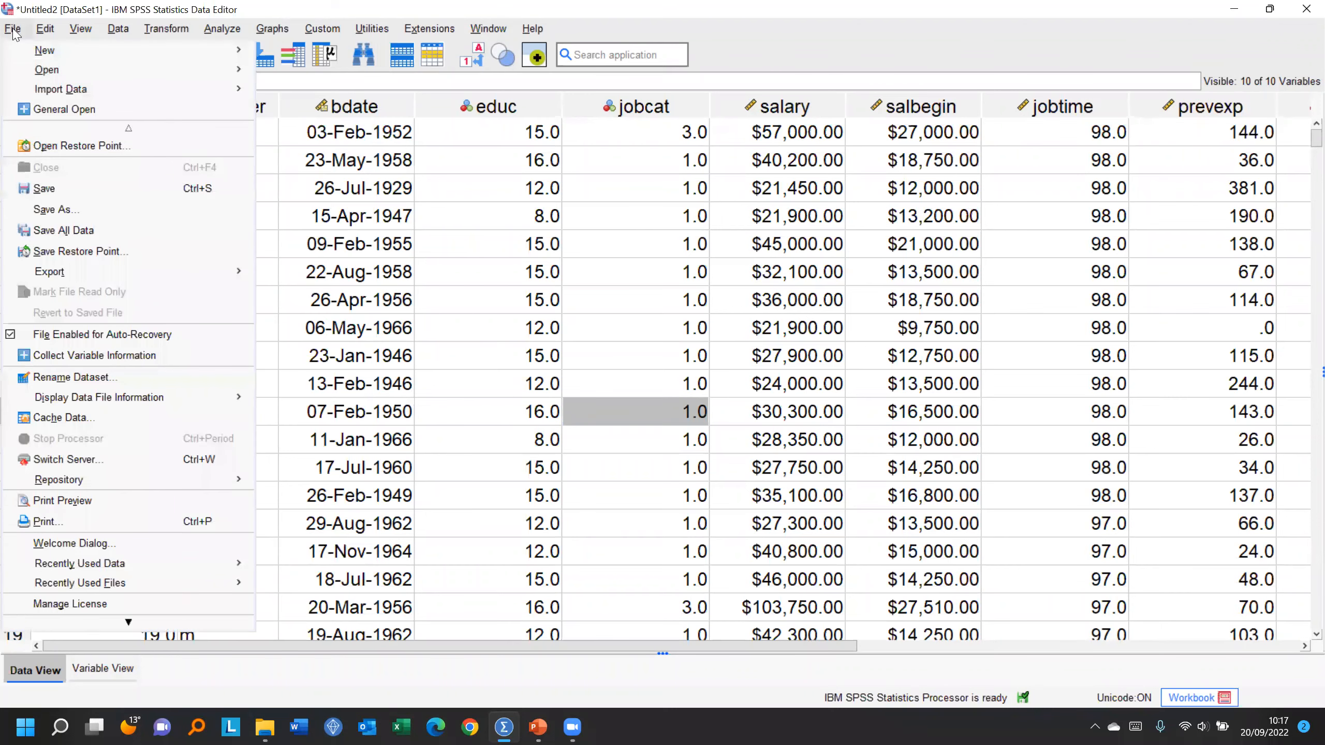
pyautogui.moveTo(60, 95)
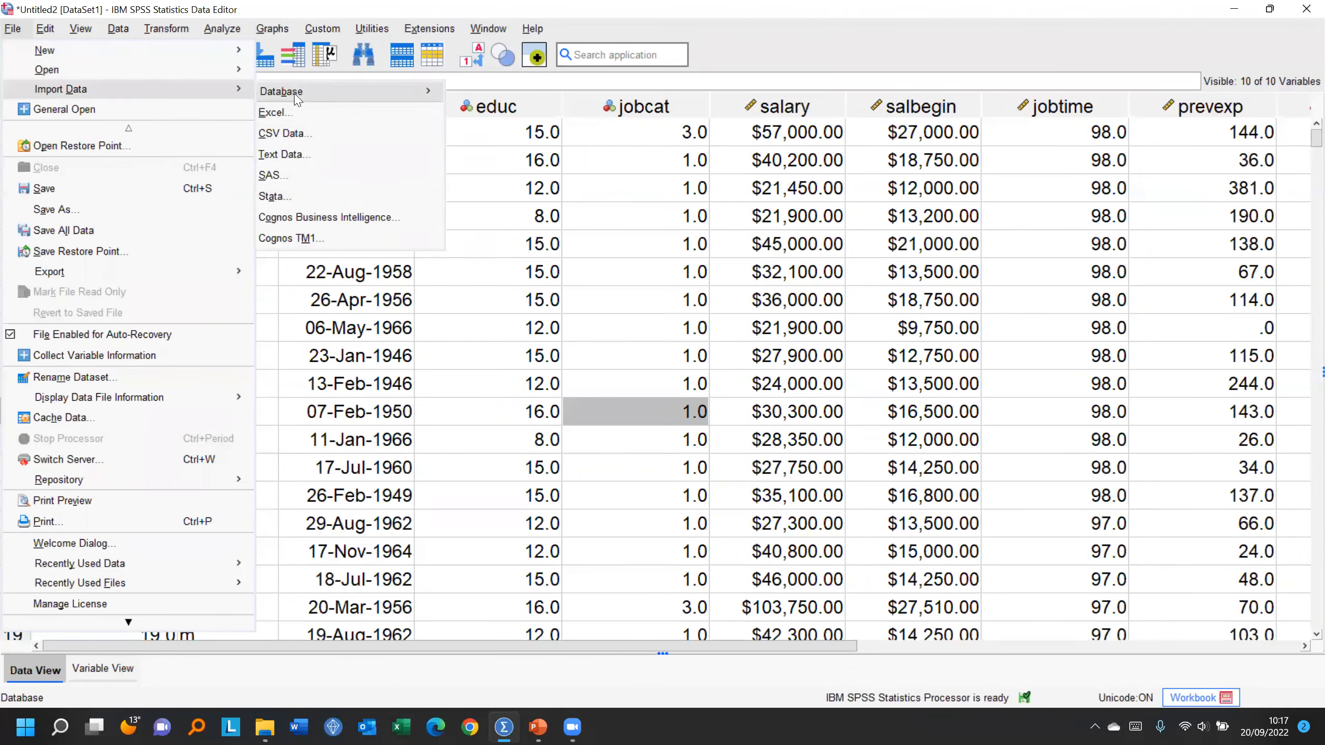
pyautogui.moveTo(296, 98)
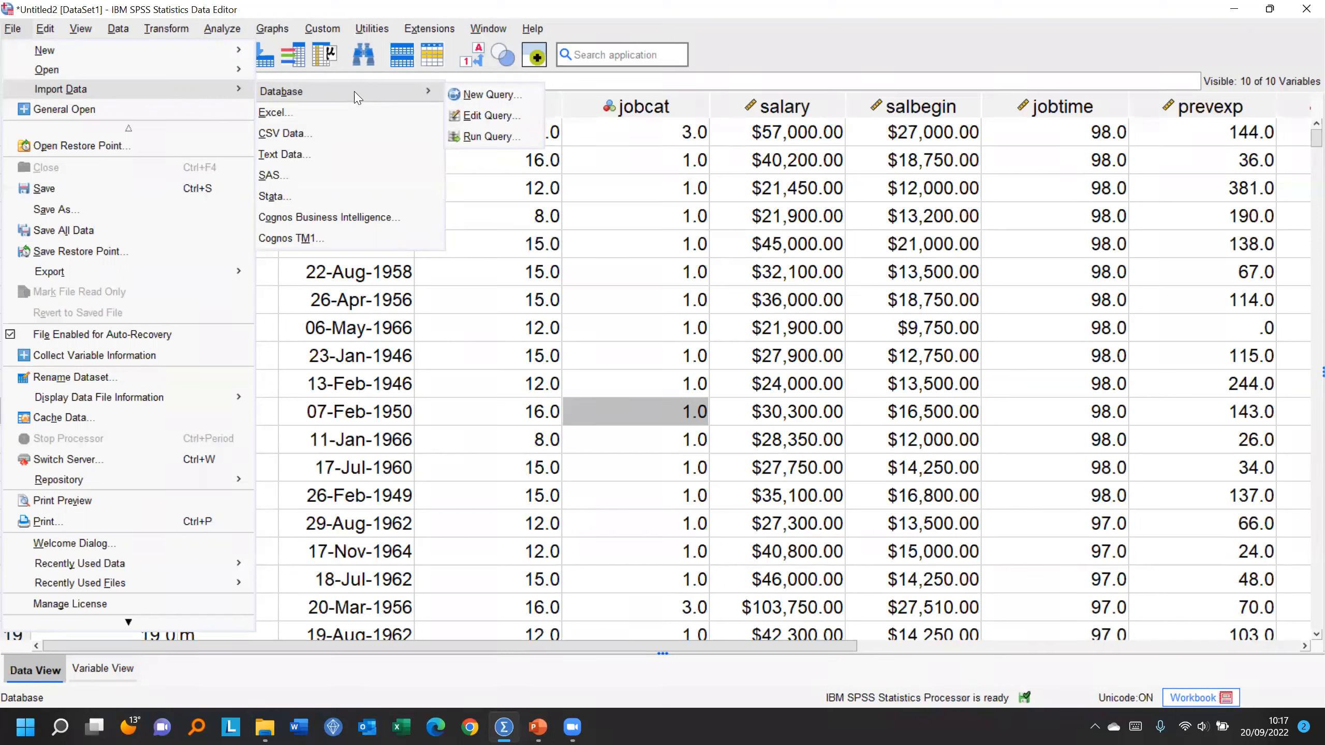
pyautogui.click(485, 96)
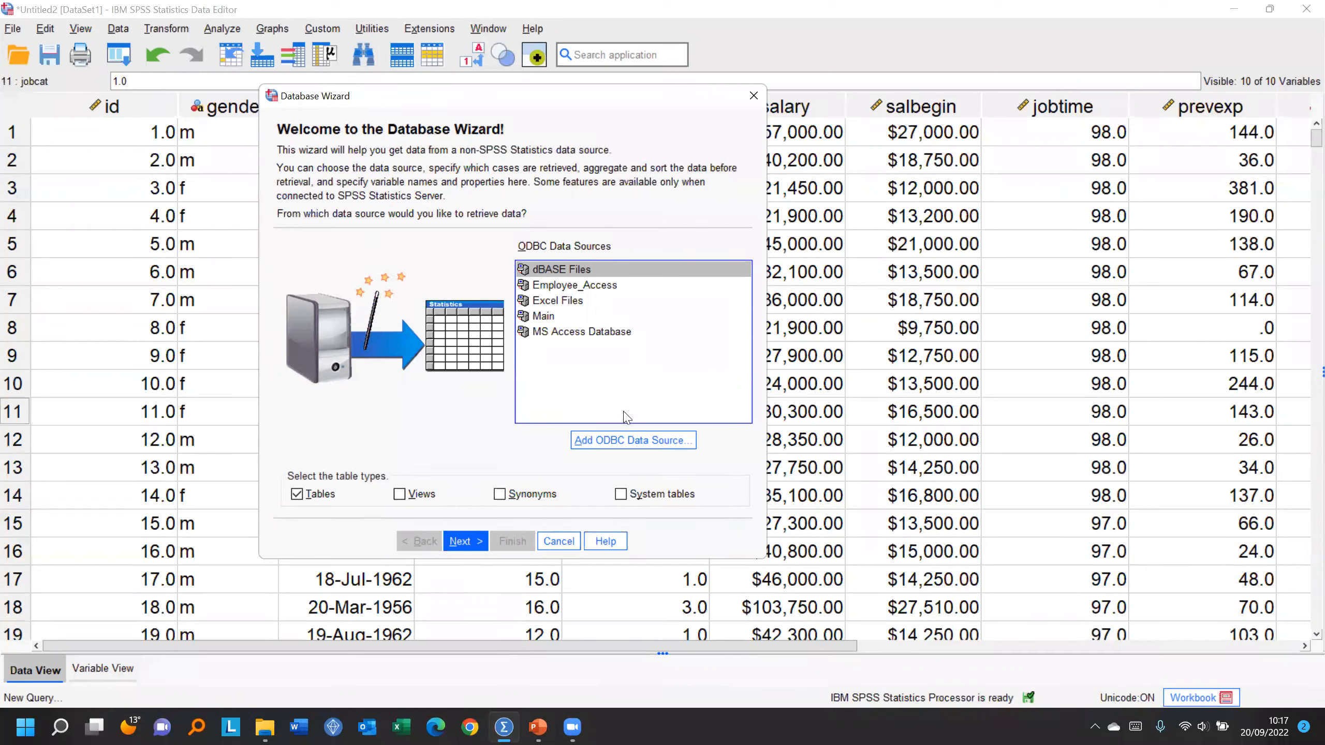
# Step: Examine the system data sources in the ODBC Data Source Administrator, widening the name column, and return to the wizard without adding one
pyautogui.click(620, 440)
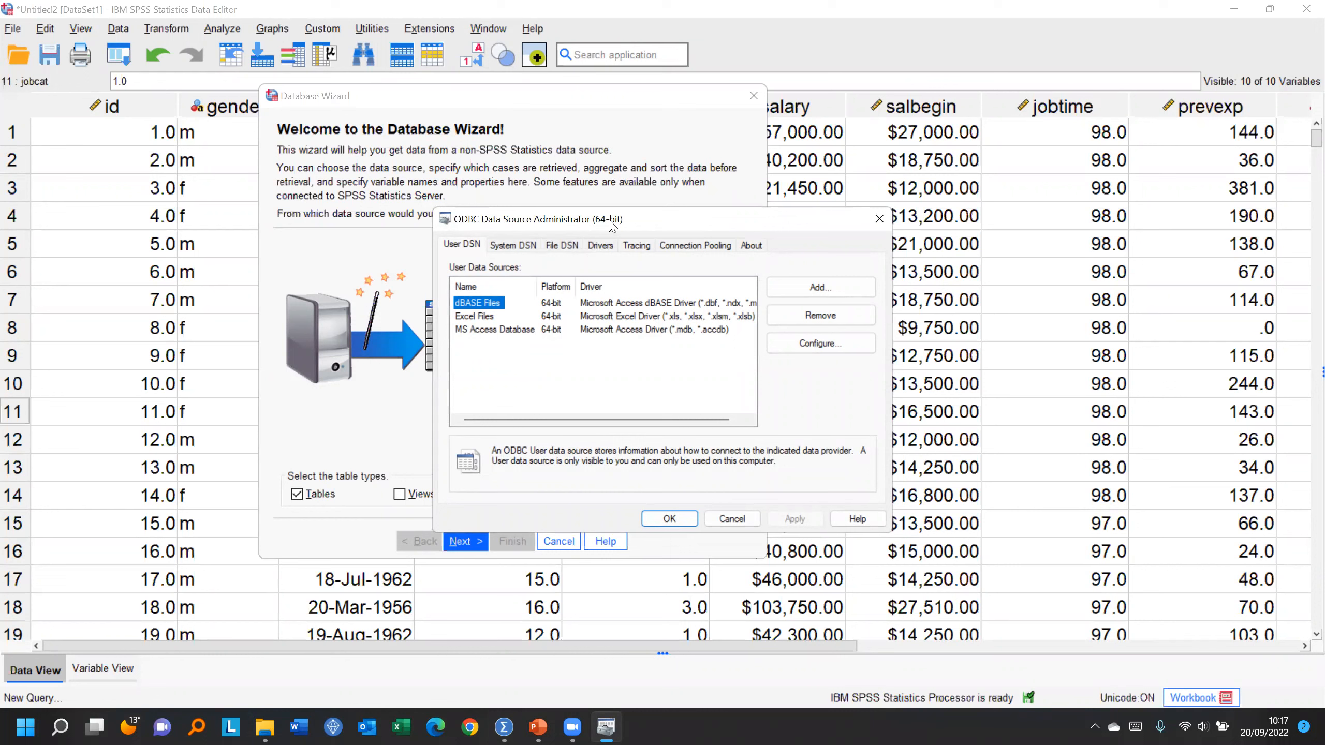
pyautogui.click(513, 250)
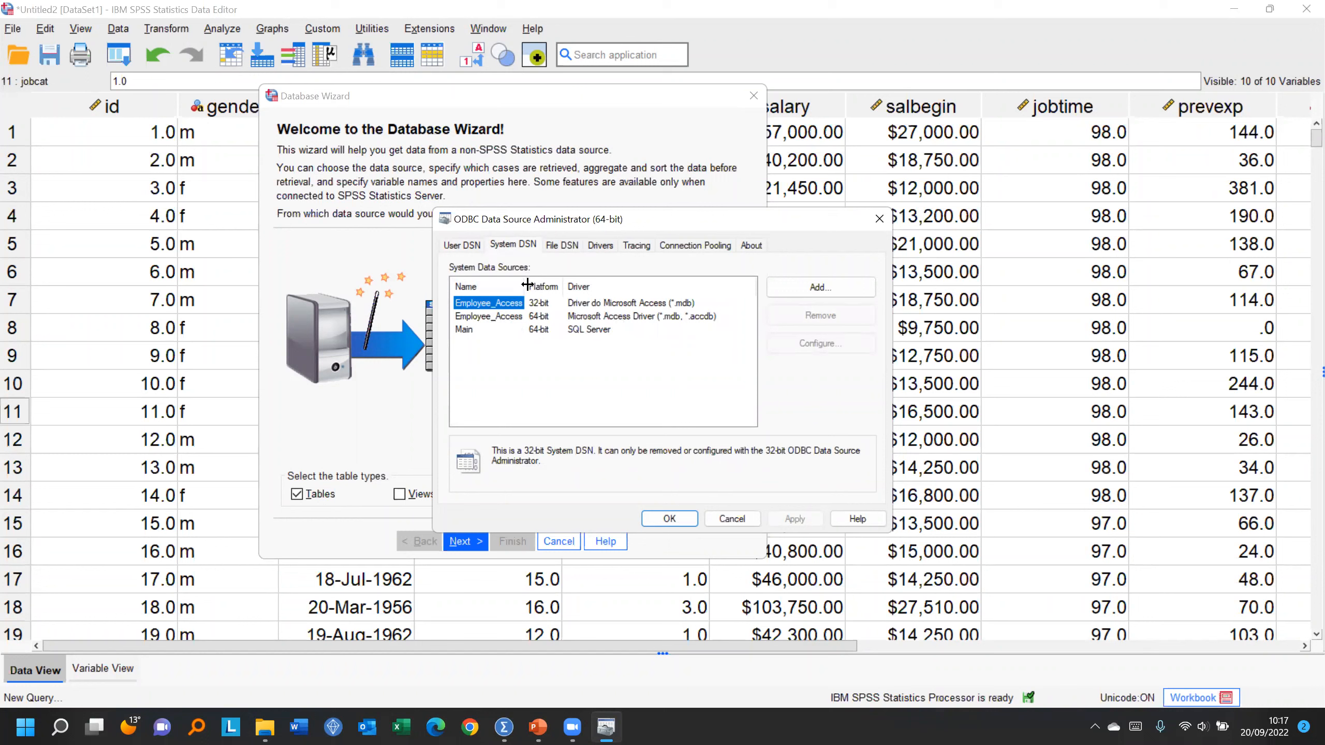
pyautogui.moveTo(527, 284); pyautogui.dragTo(572, 285)
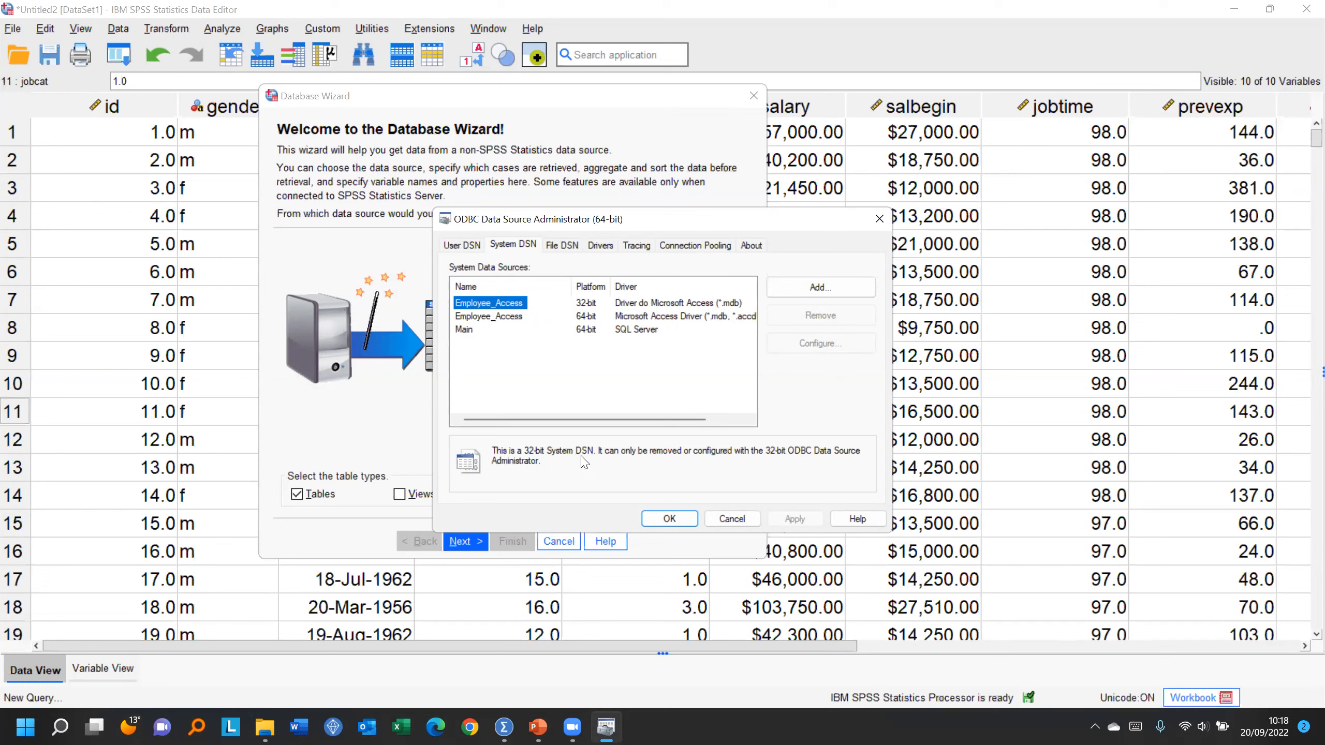
pyautogui.click(731, 518)
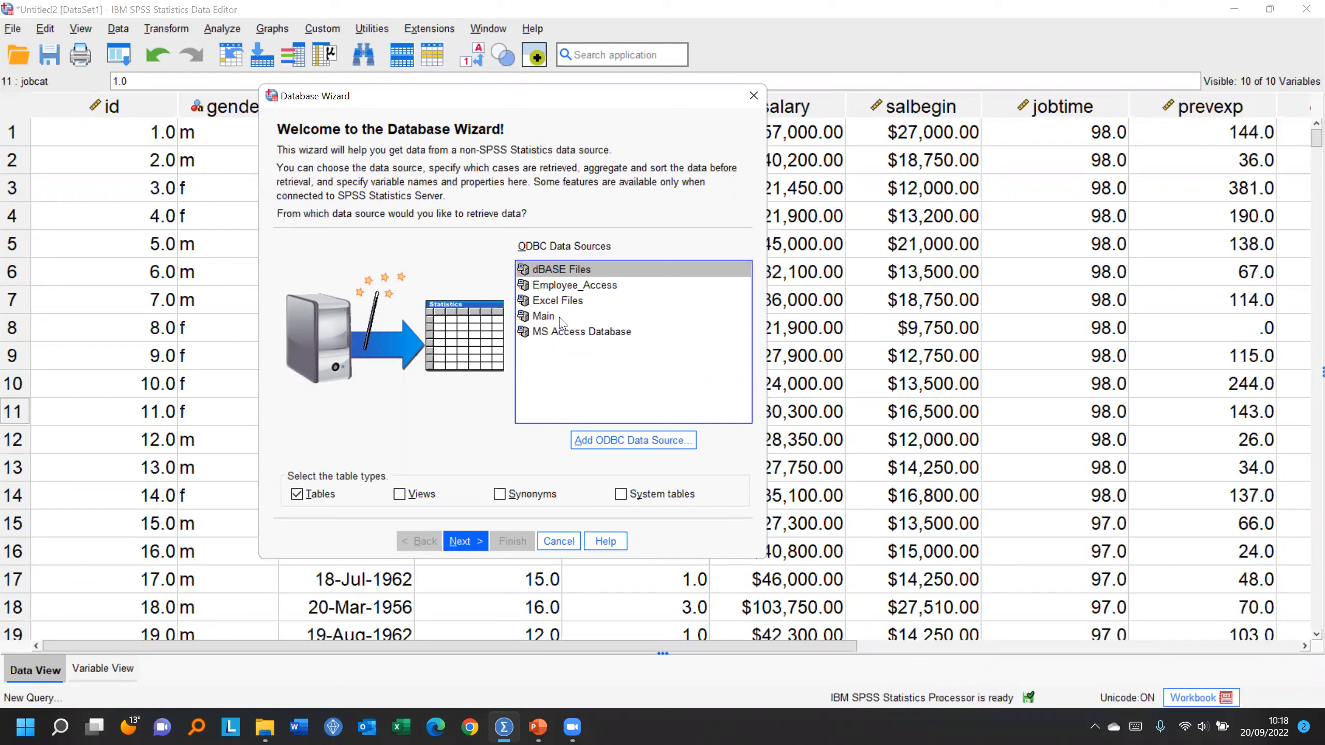
# Step: Choose Employee_Access as the data source and retrieve all fields of the employee data table
pyautogui.click(551, 290)
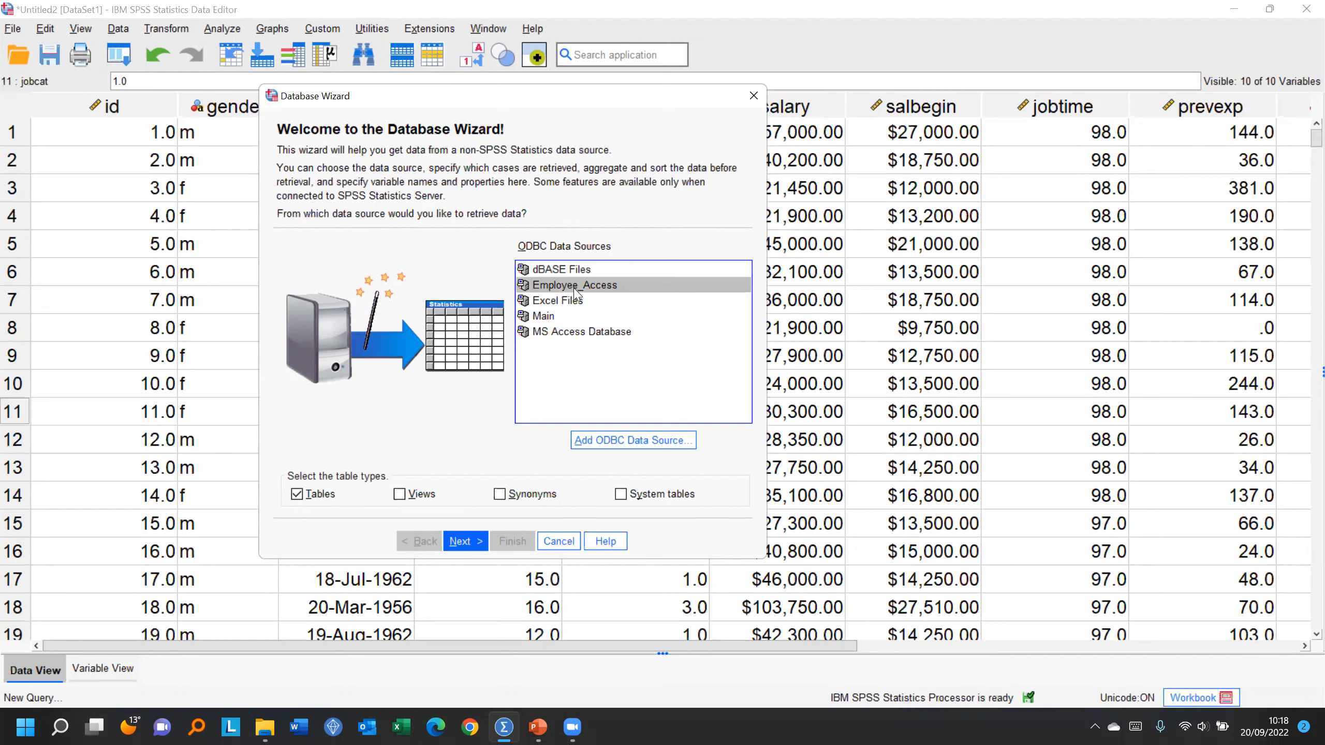
pyautogui.click(468, 543)
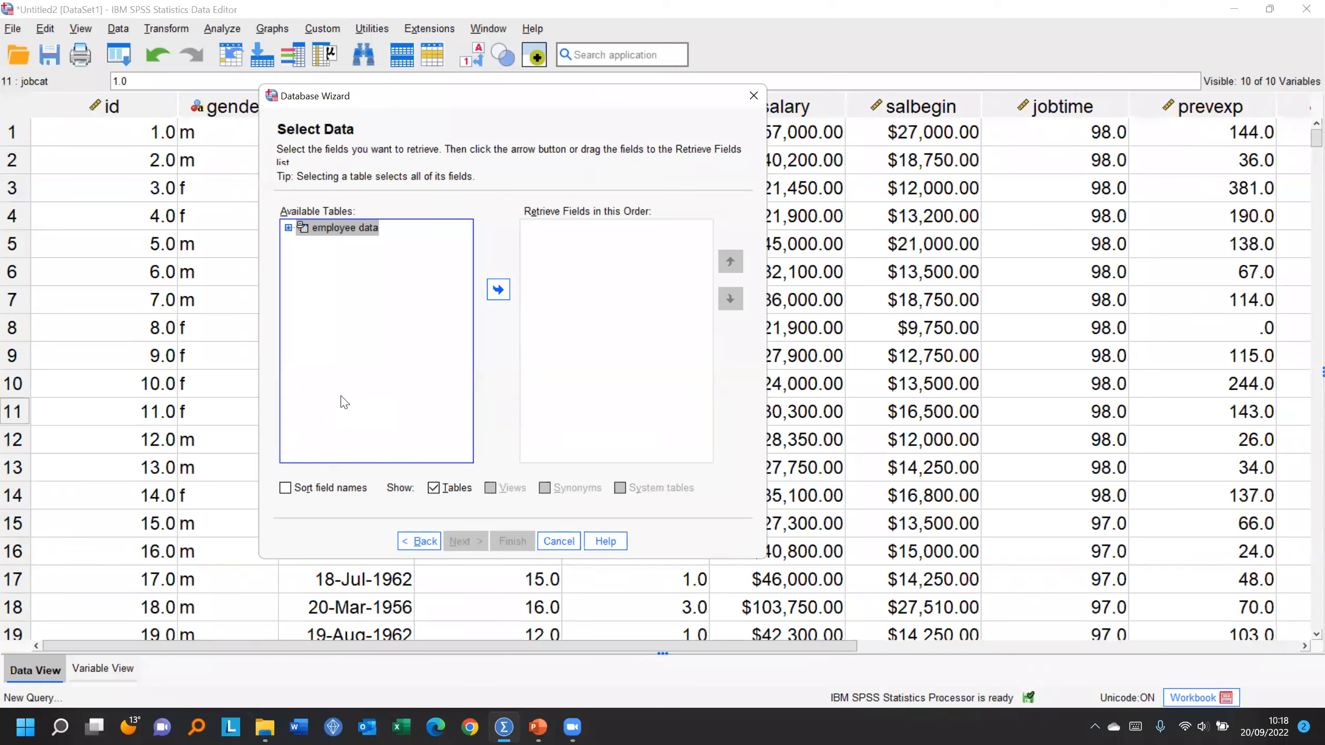
pyautogui.click(288, 228)
pyautogui.click(288, 228)
pyautogui.moveTo(329, 230); pyautogui.dragTo(591, 251)
pyautogui.click(461, 540)
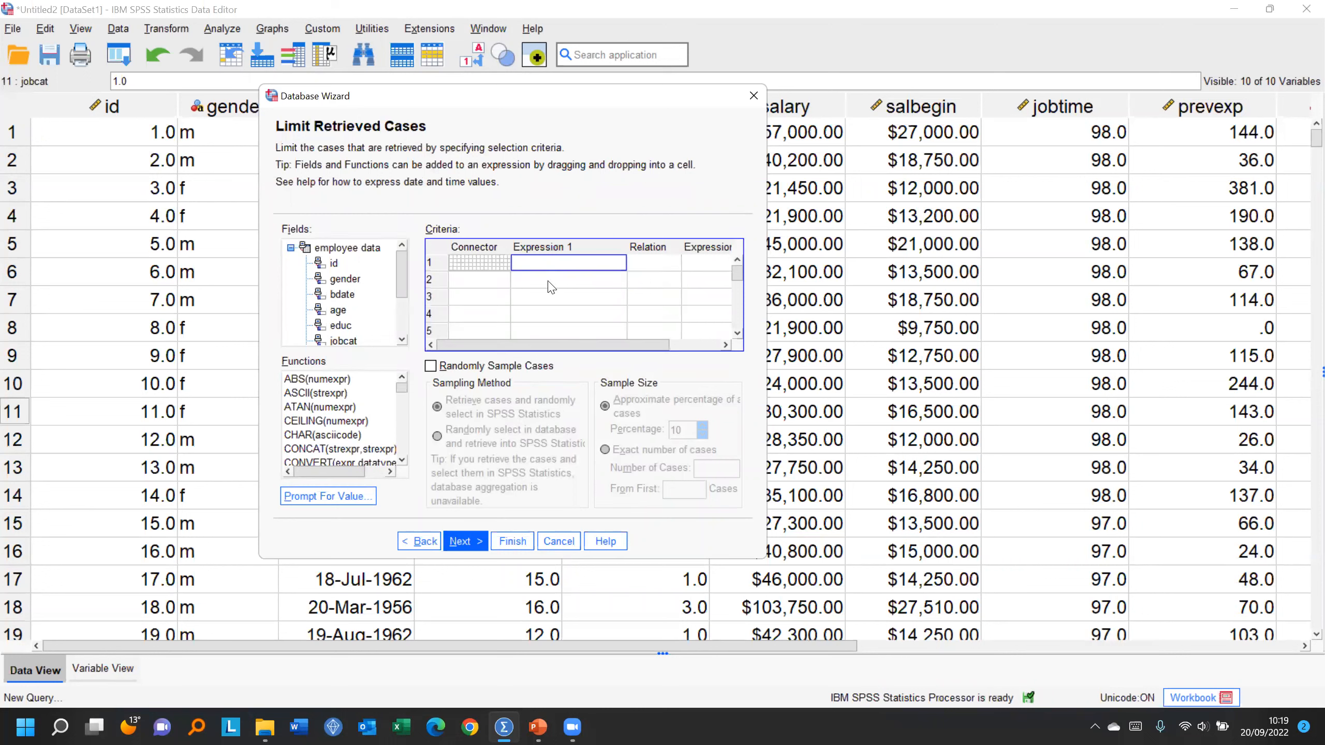
# Step: Retrieve the query's data without limiting the cases, keeping the default variable names and properties
pyautogui.click(468, 546)
pyautogui.click(475, 543)
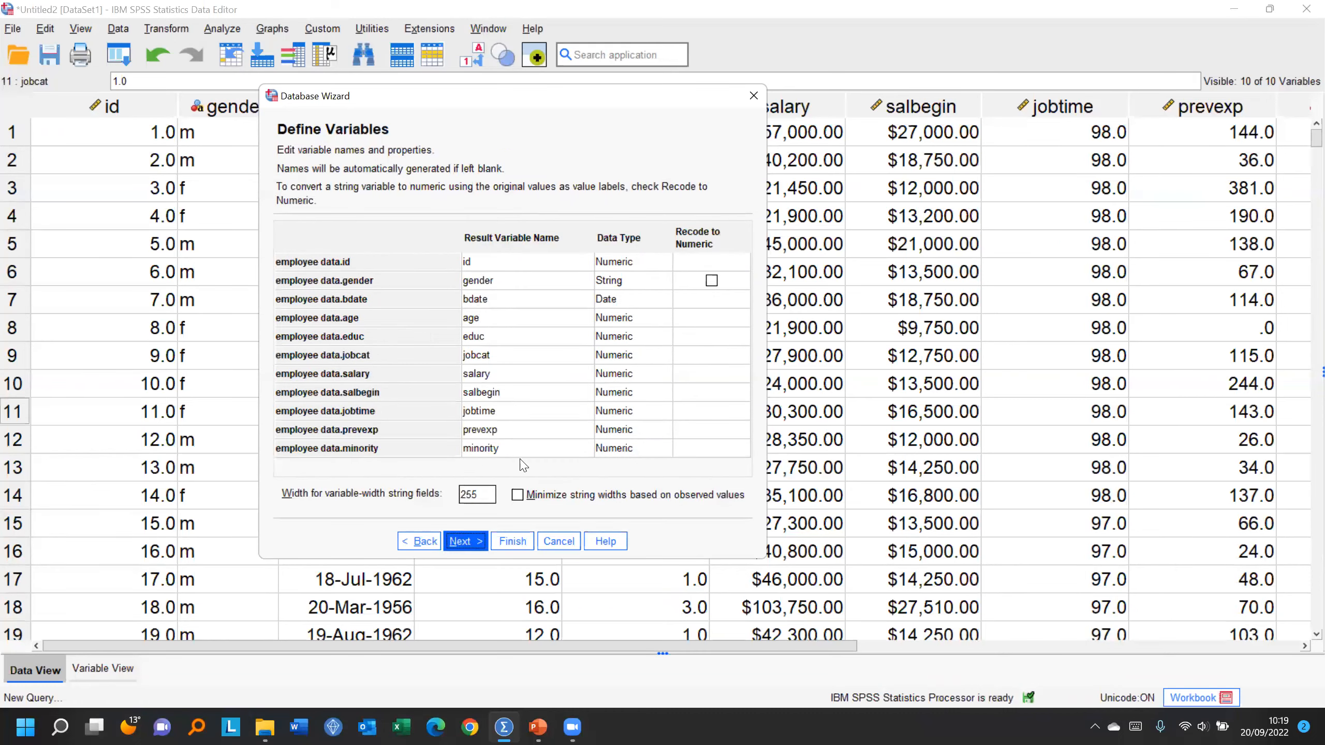
pyautogui.click(460, 541)
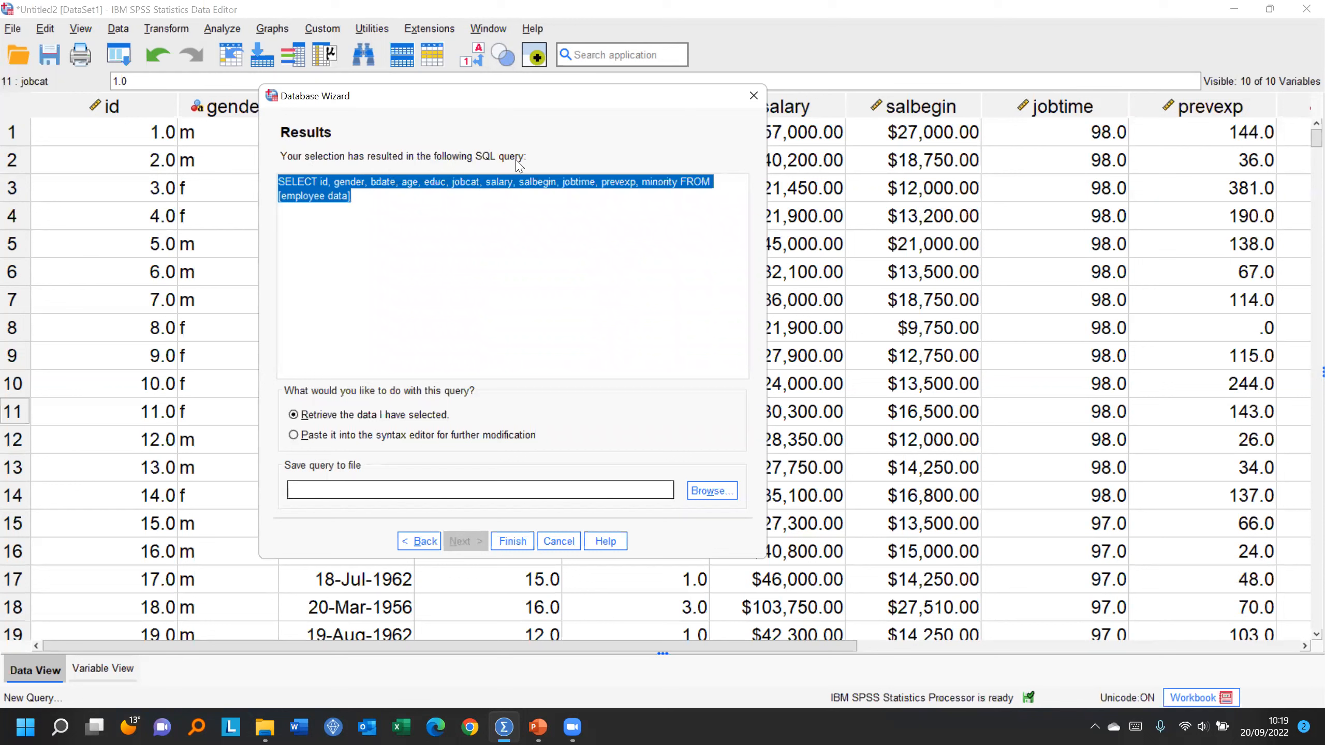
pyautogui.click(509, 542)
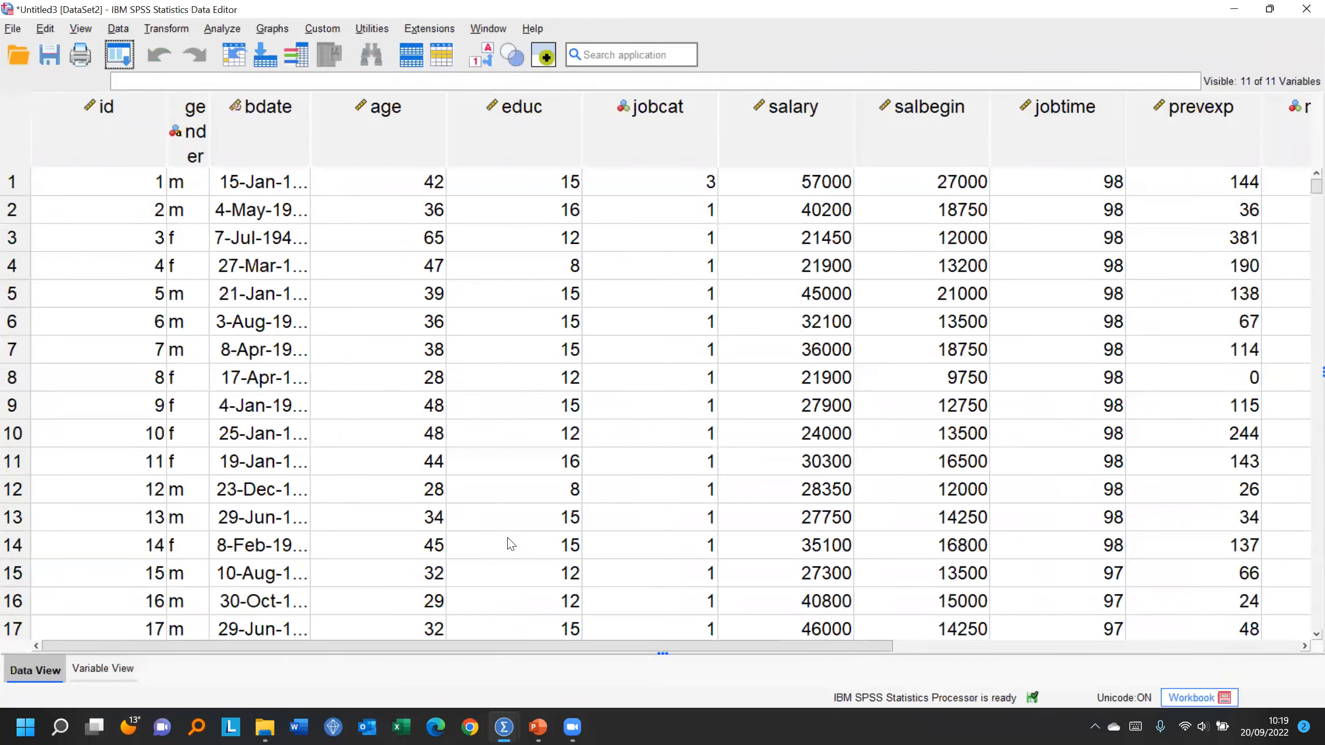
# Step: Switch back to the Untitled2 [DataSet1] data window
pyautogui.click(486, 27)
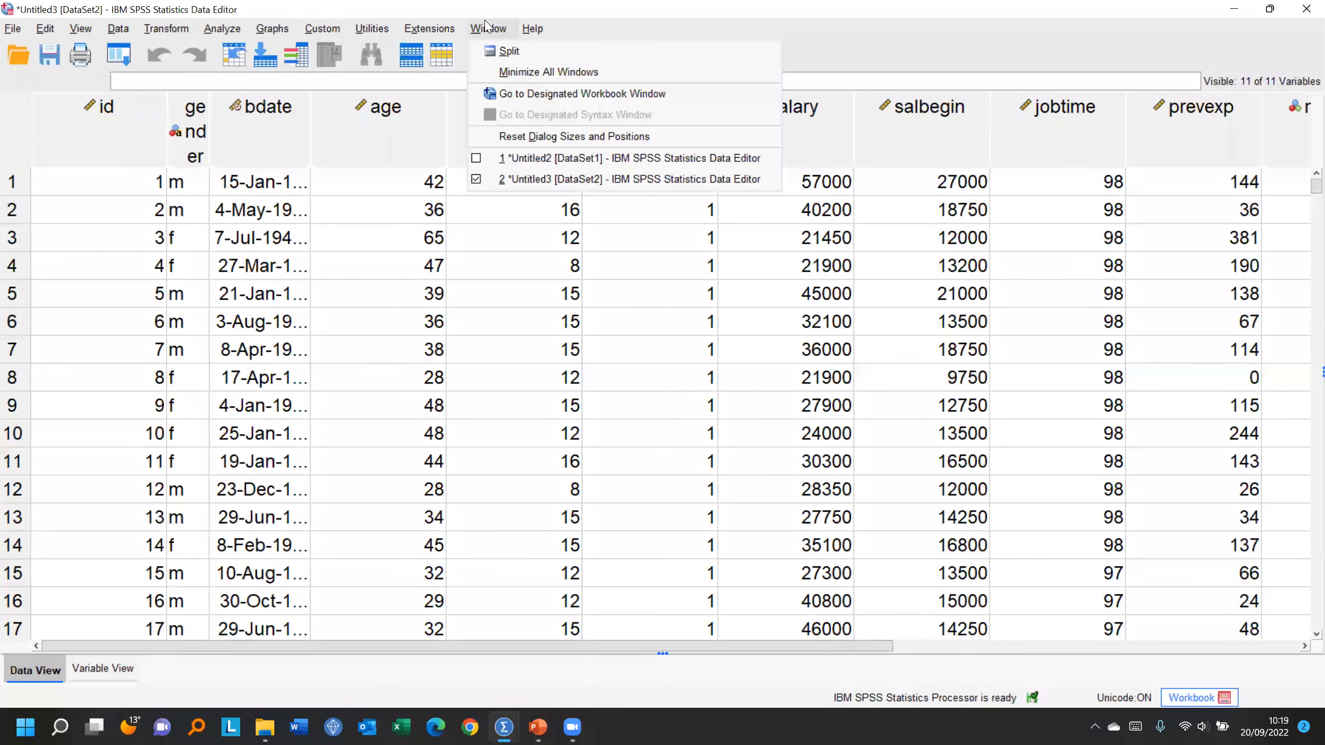
pyautogui.click(542, 159)
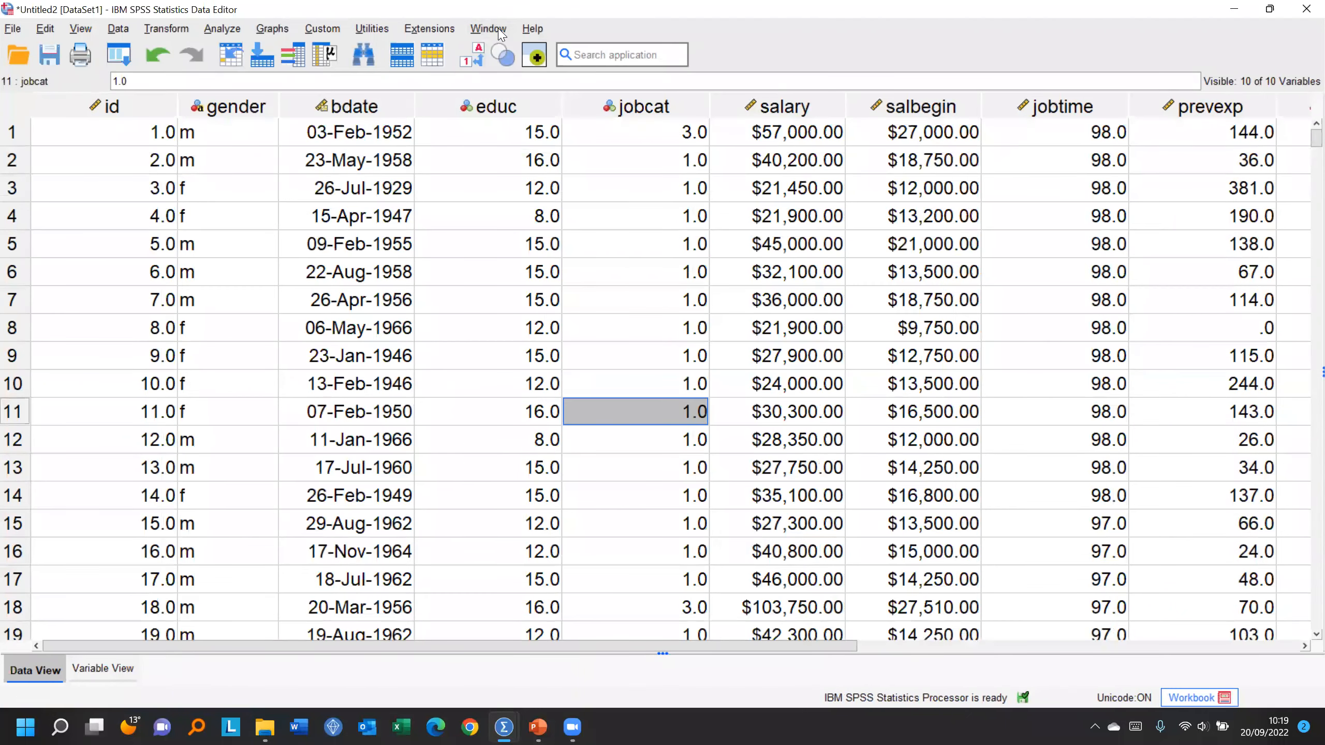
# Step: Bring up the Untitled3 [DataSet2] data window and close it without saving the dataset
pyautogui.click(488, 28)
pyautogui.click(542, 179)
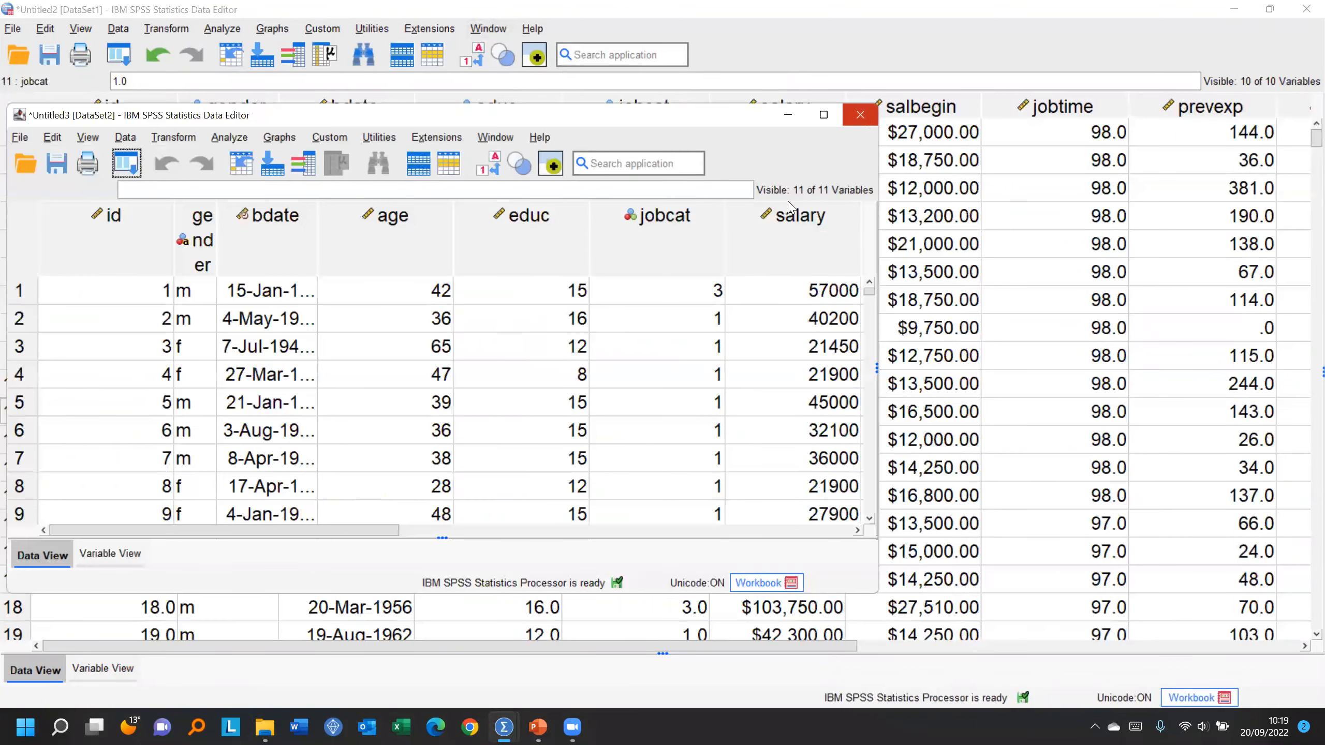
pyautogui.click(861, 115)
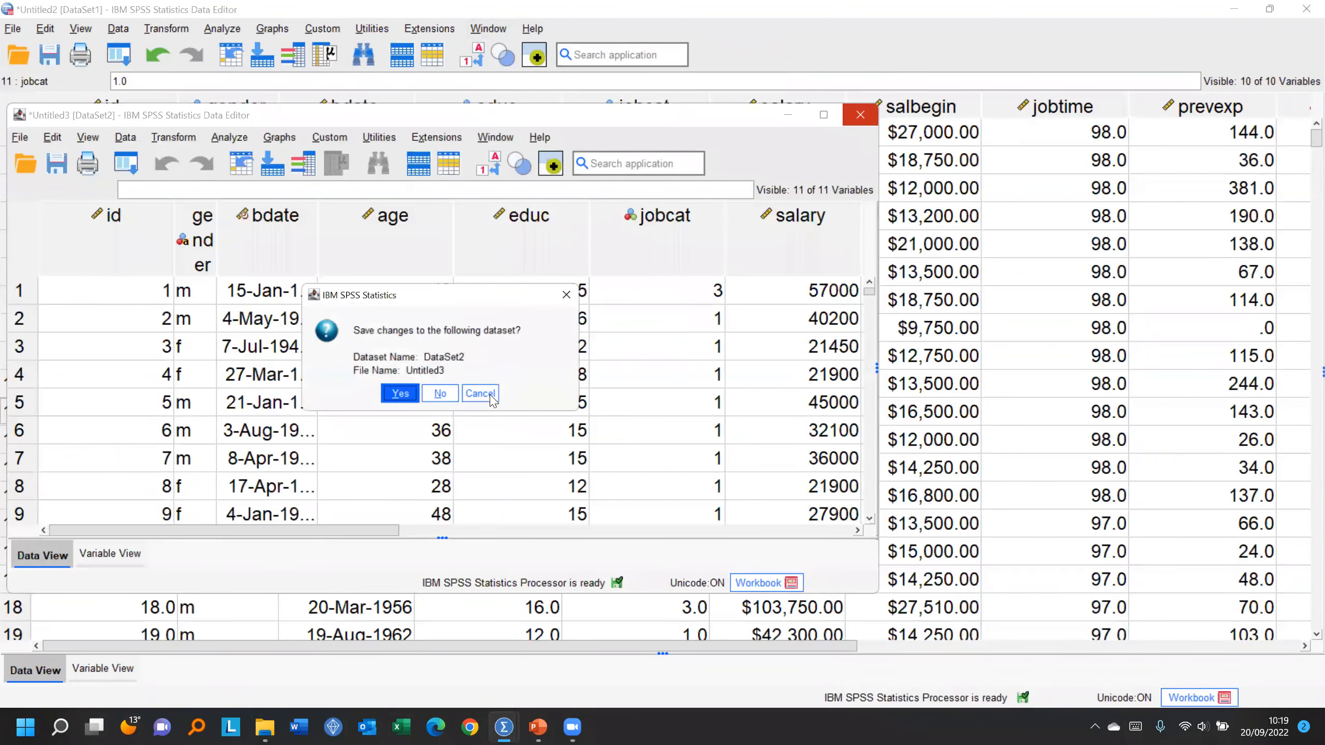
pyautogui.click(440, 393)
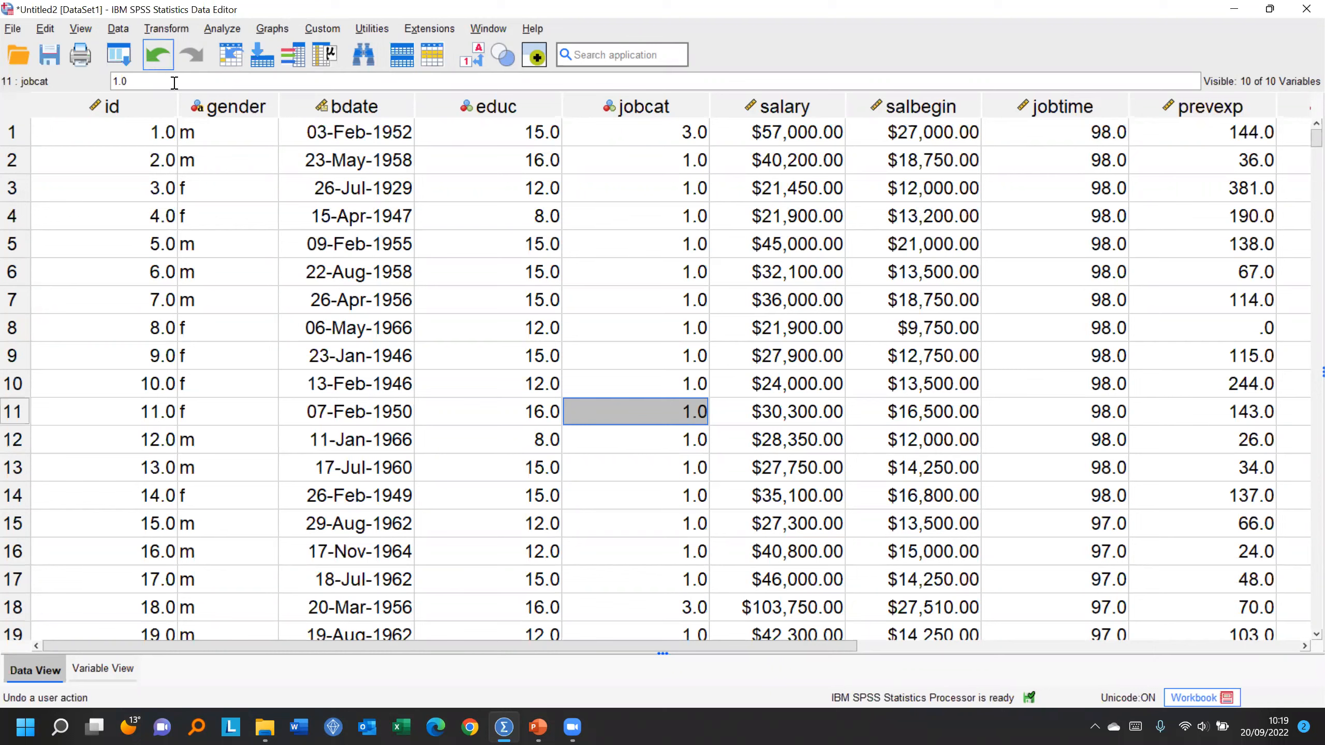
pyautogui.click(369, 135)
pyautogui.click(554, 140)
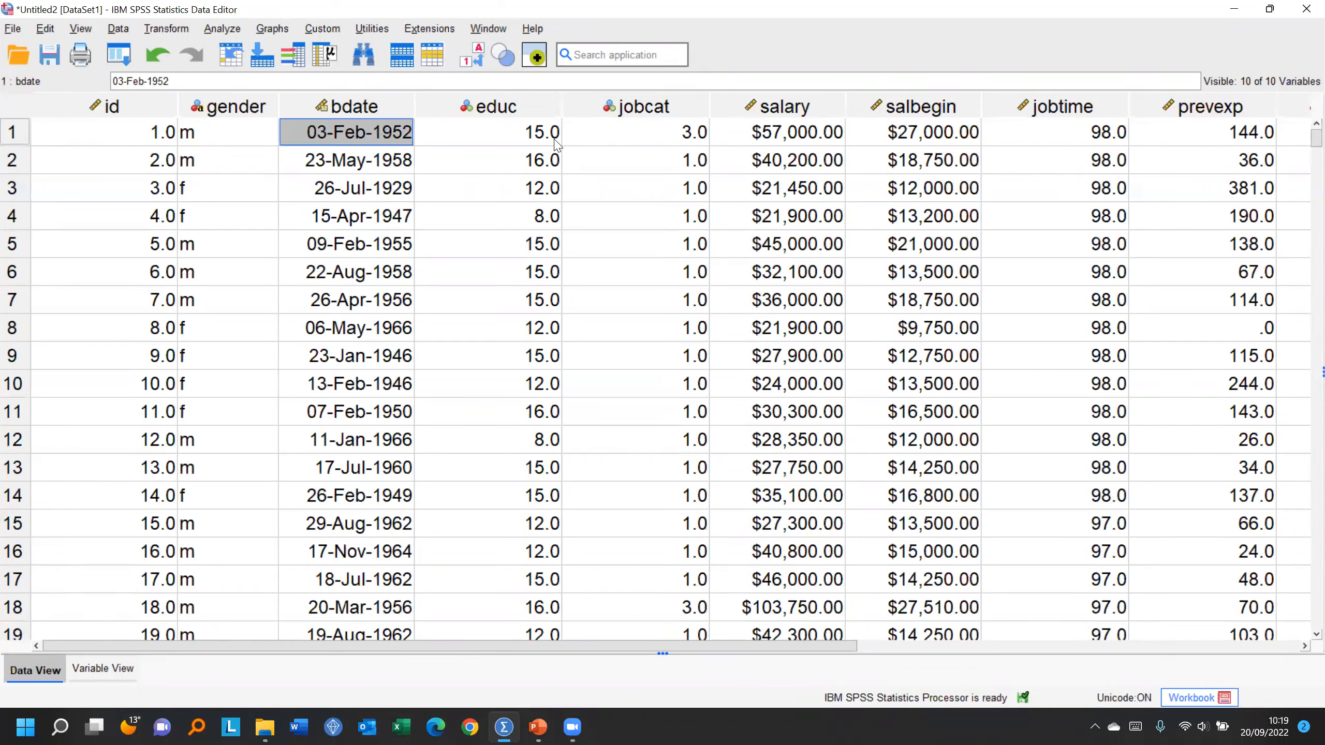
pyautogui.click(767, 137)
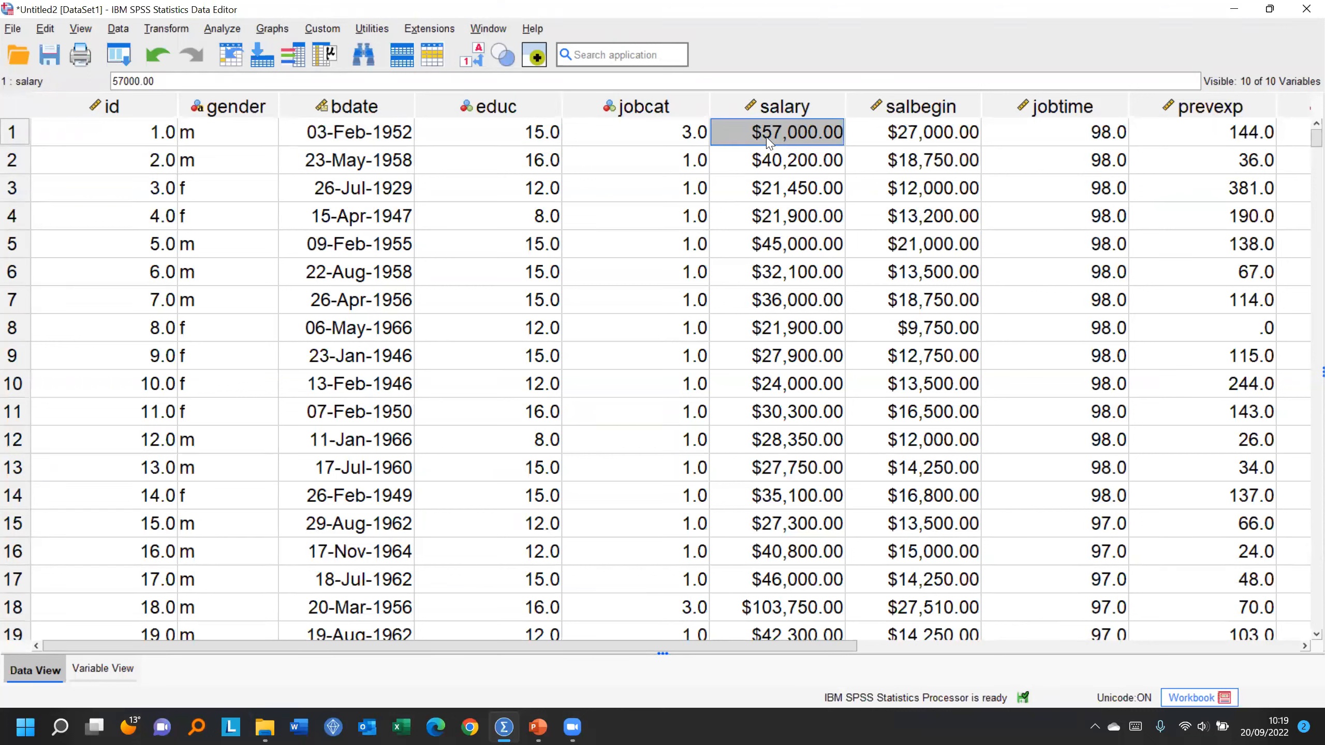
pyautogui.click(390, 183)
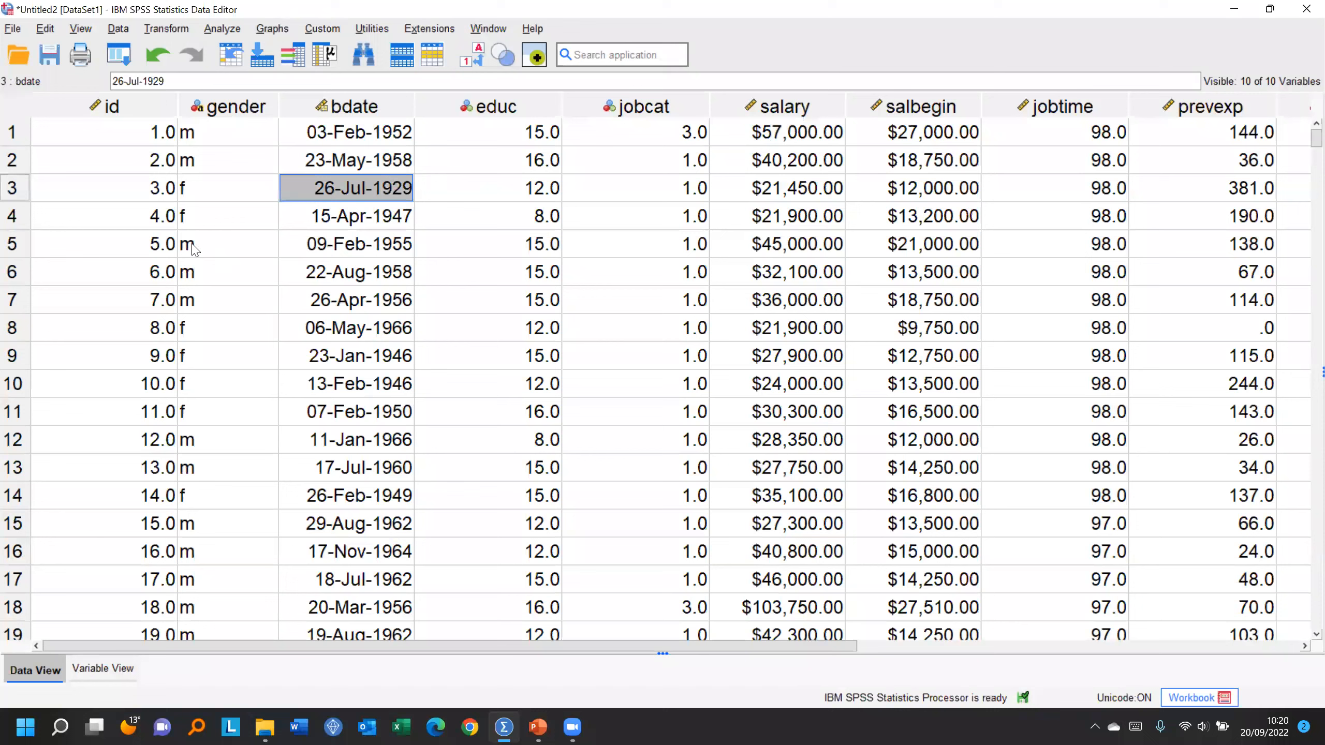
# Step: Run quick descriptive statistics on the gender variable, then close the output workbook without saving it
pyautogui.click(211, 172)
pyautogui.rightClick(211, 173)
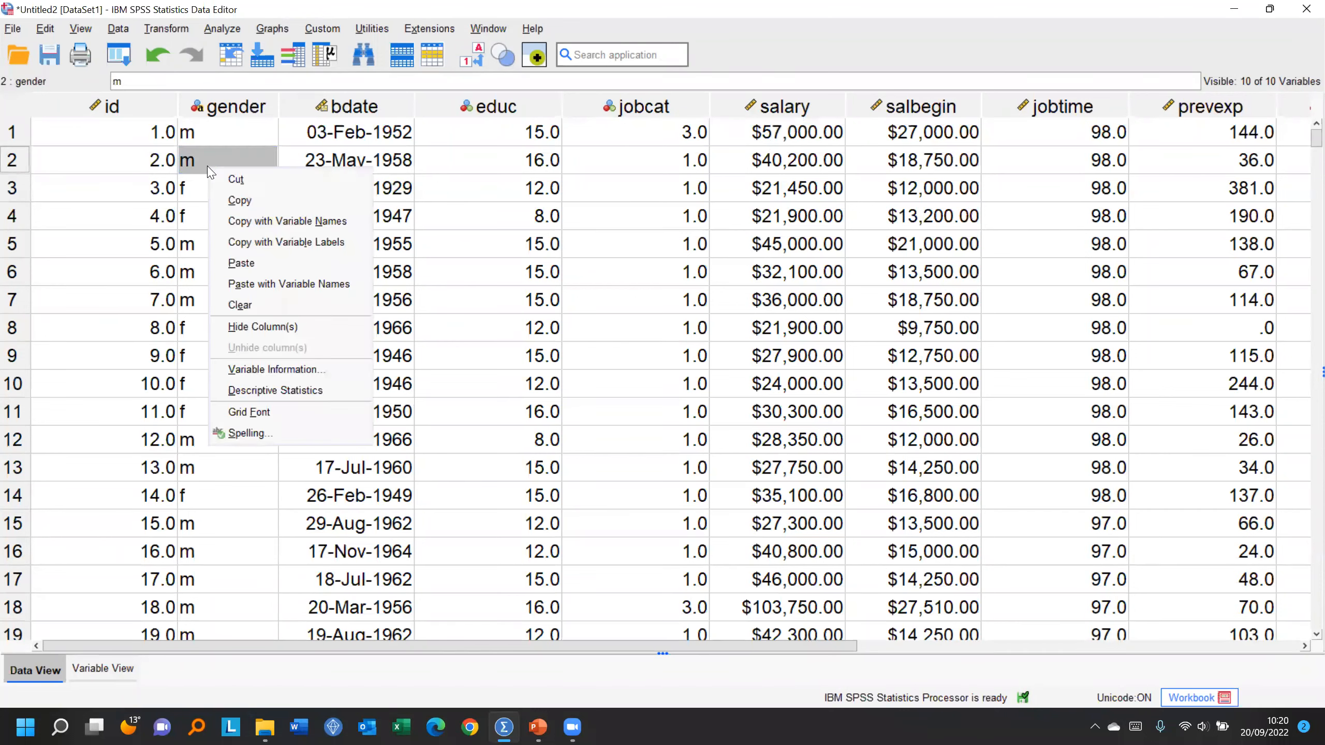
pyautogui.press('Return')
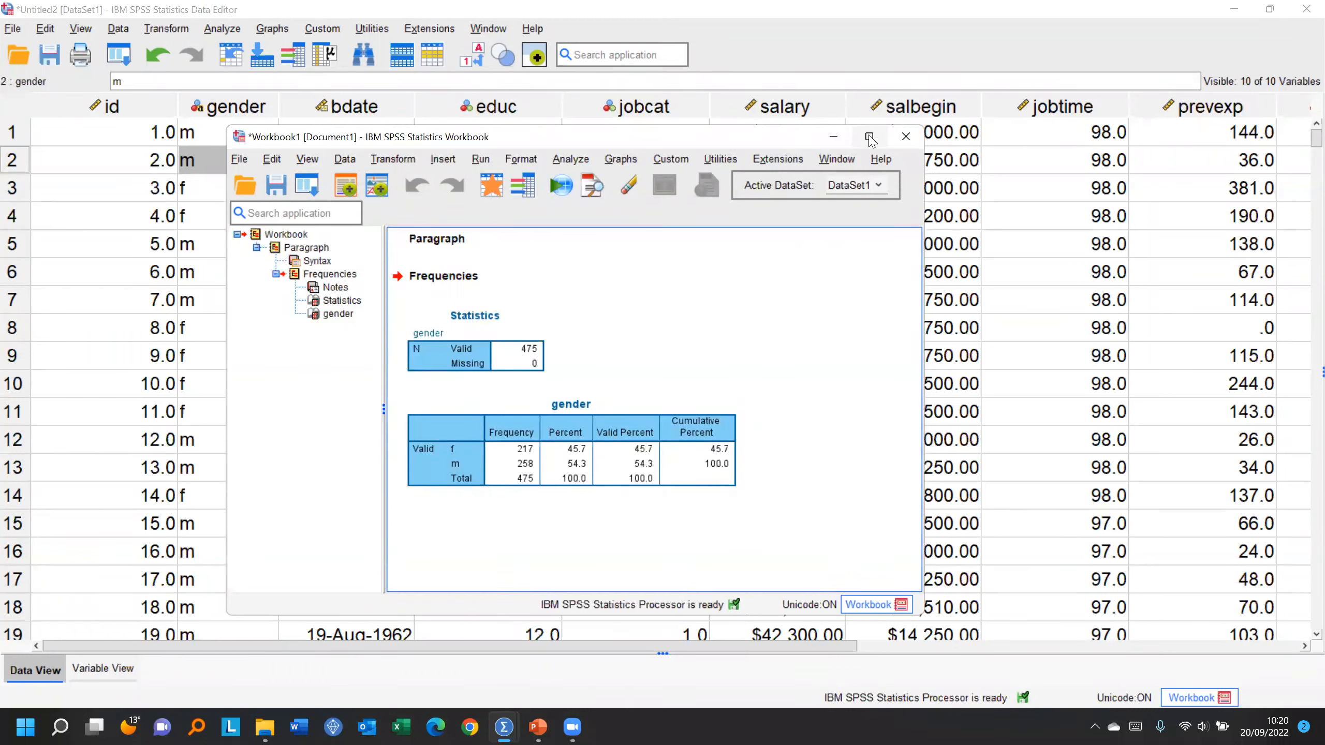
pyautogui.moveTo(870, 139)
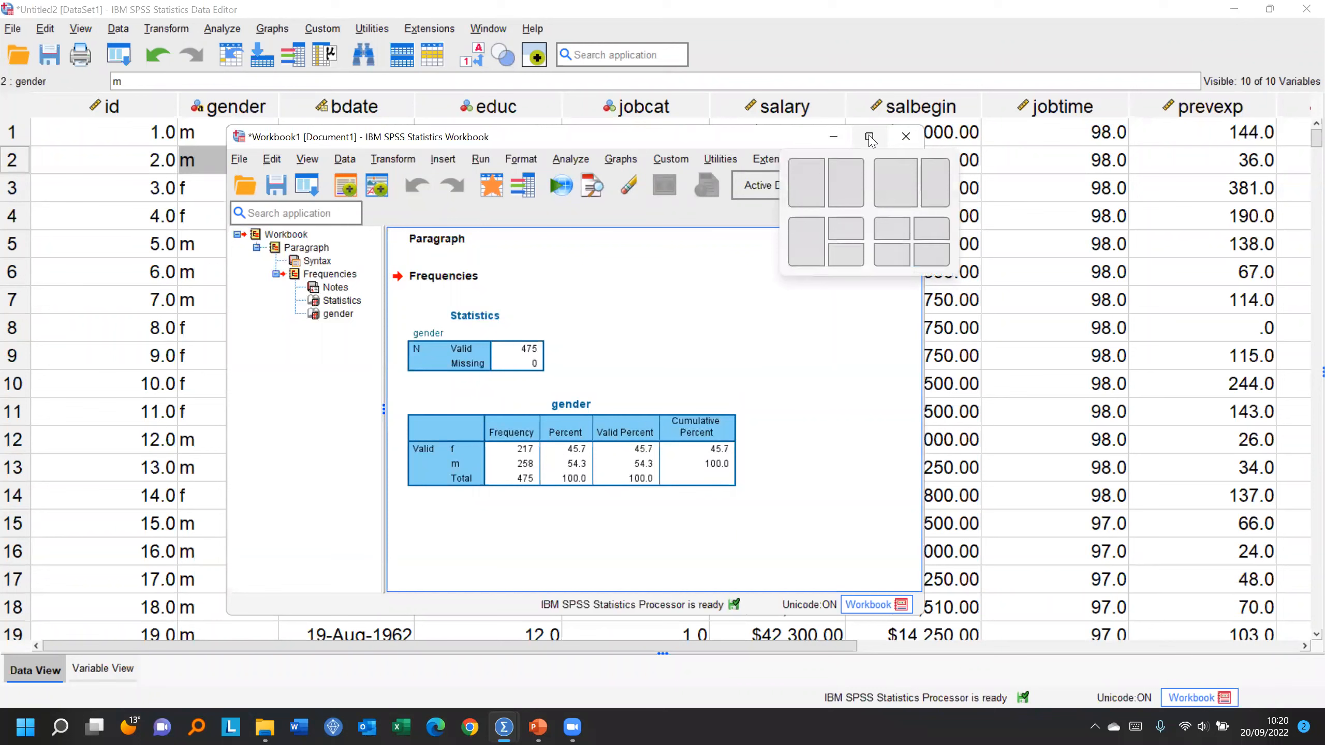
pyautogui.click(906, 137)
pyautogui.click(575, 401)
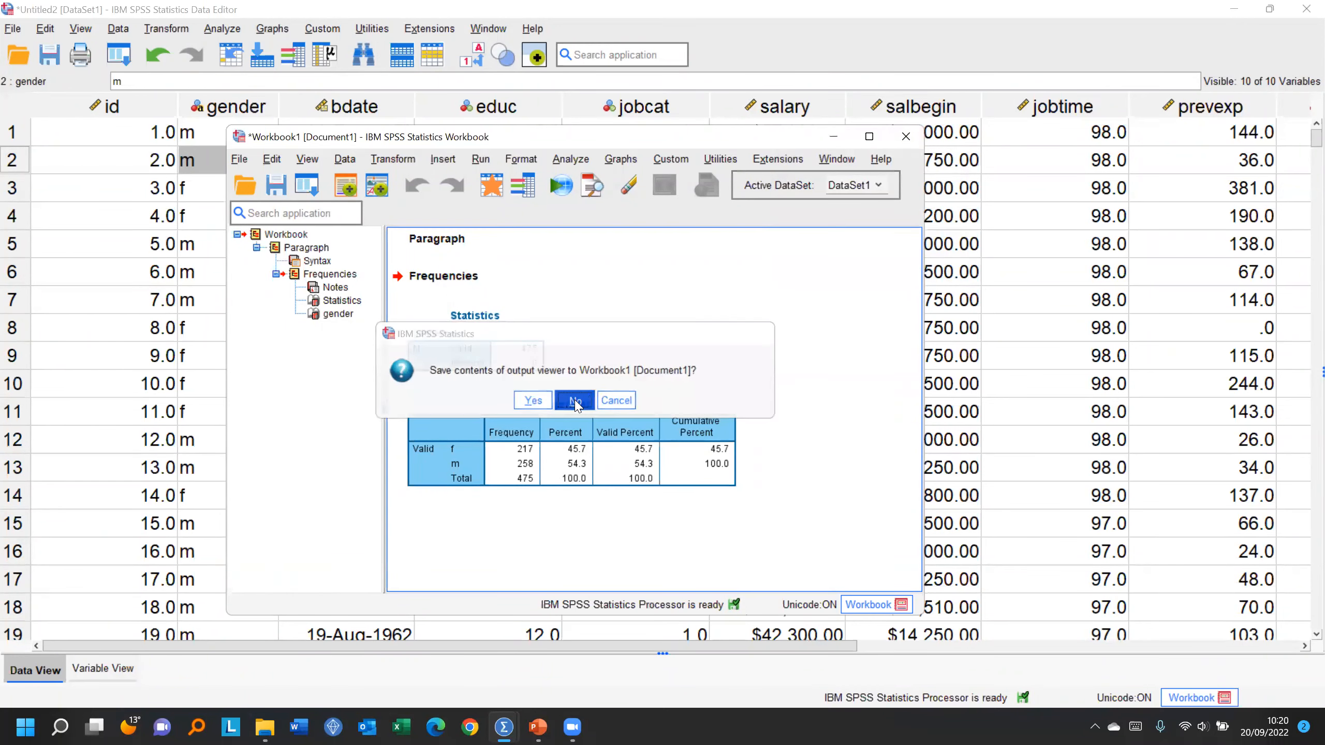
pyautogui.rightClick(208, 192)
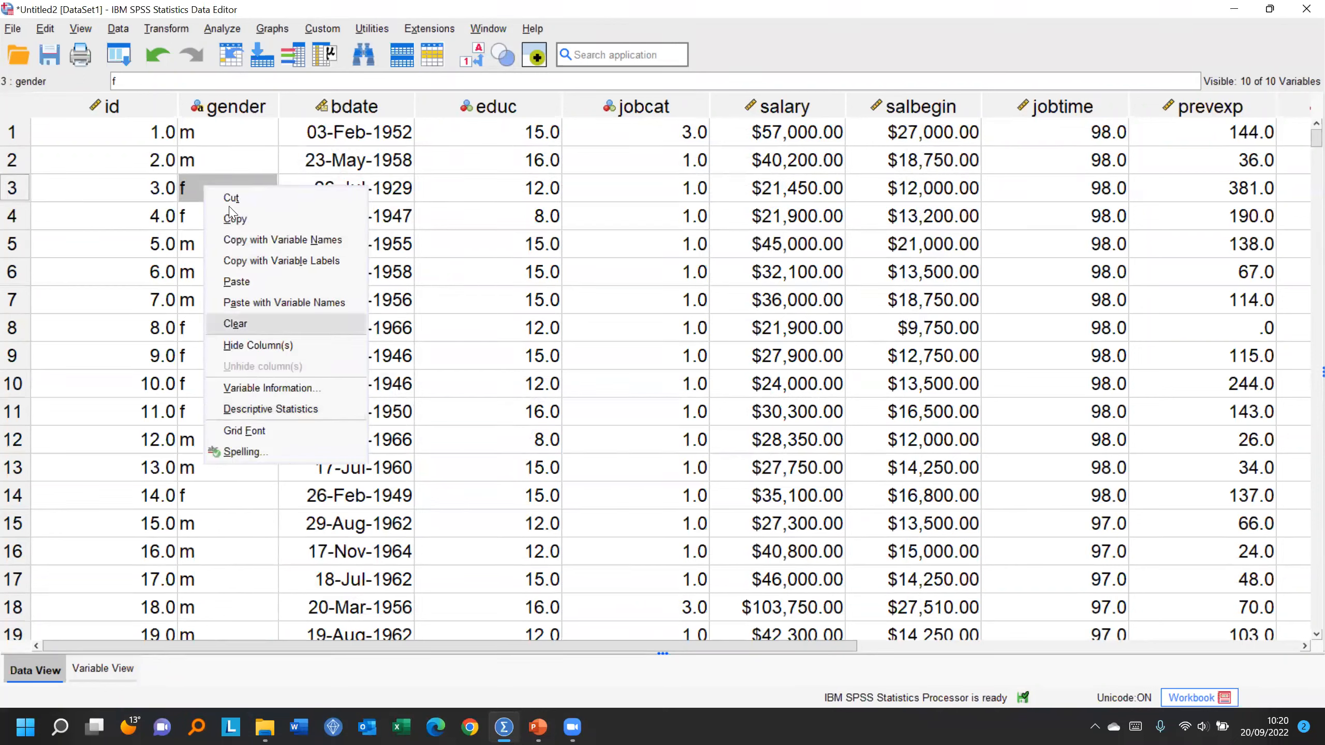
pyautogui.click(228, 163)
pyautogui.click(538, 182)
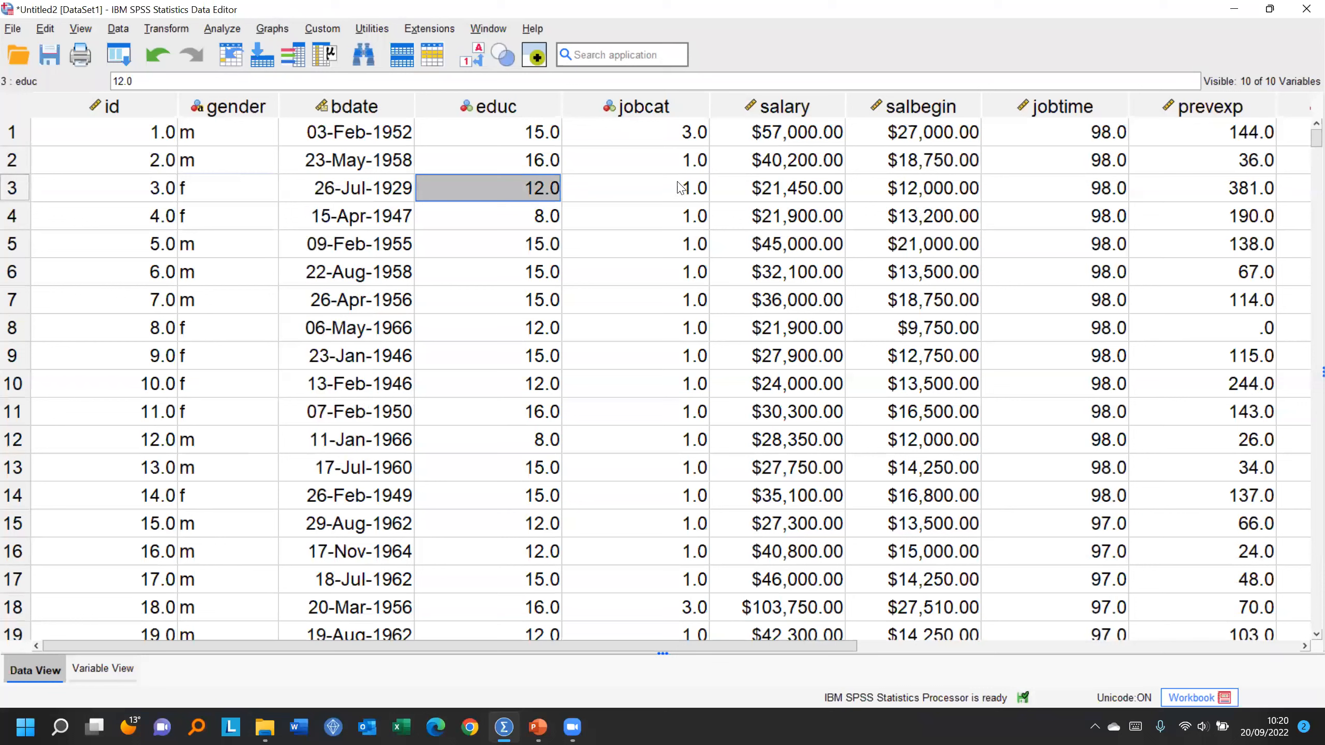
# Step: Produce descriptive statistics for the salary variable from its data column and discard the output workbook
pyautogui.rightClick(810, 190)
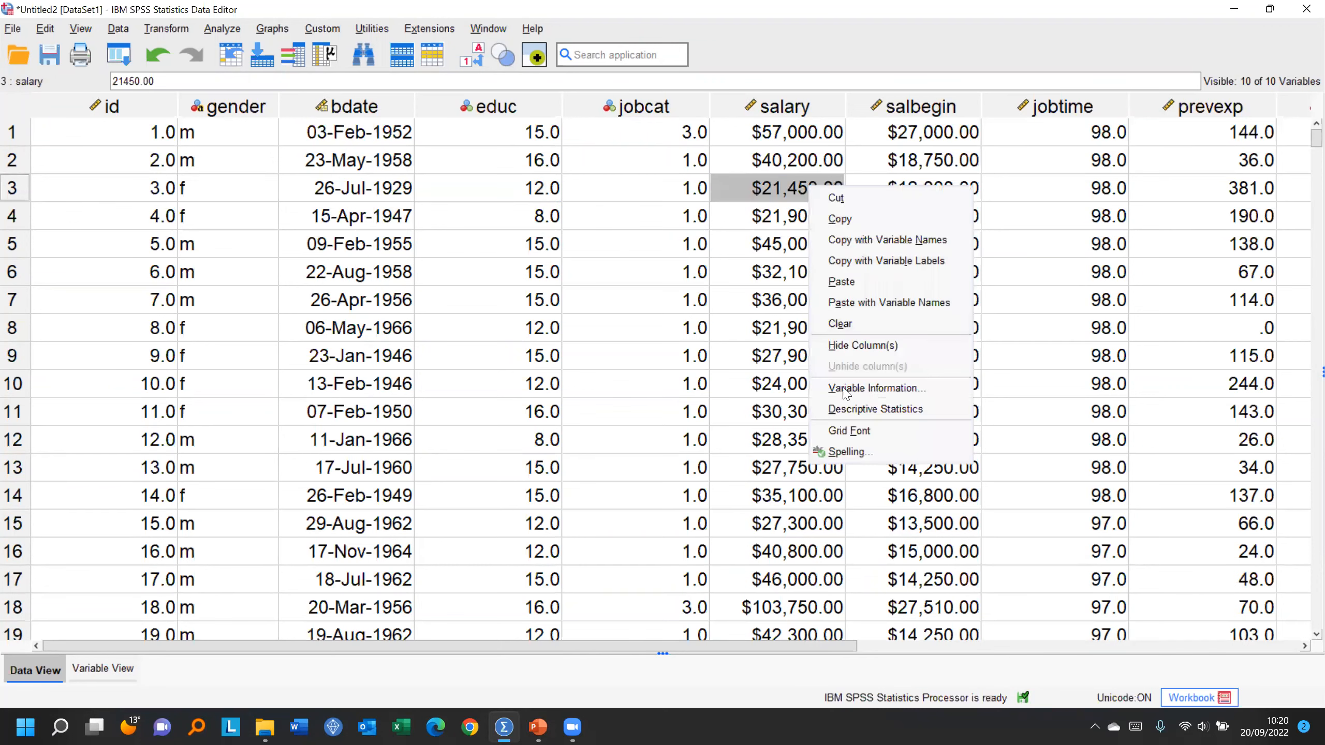
pyautogui.click(836, 409)
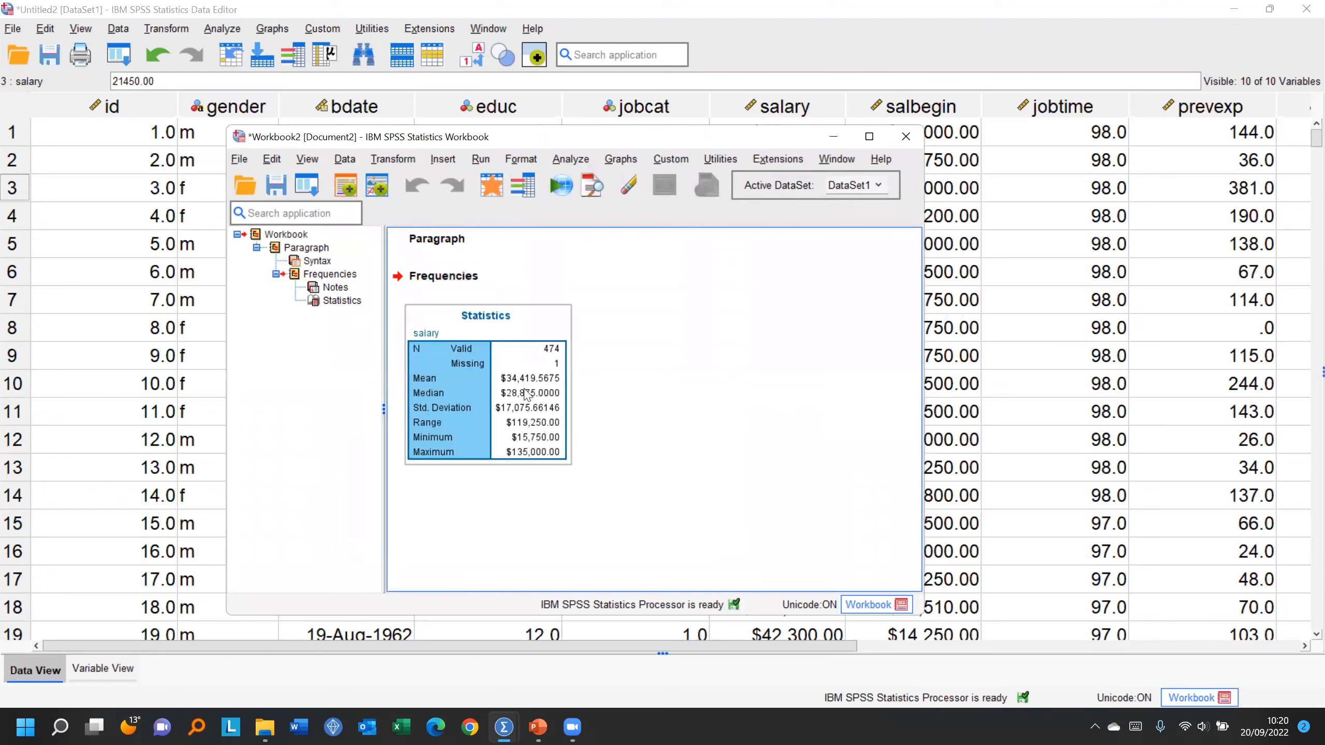
pyautogui.click(619, 353)
pyautogui.click(906, 136)
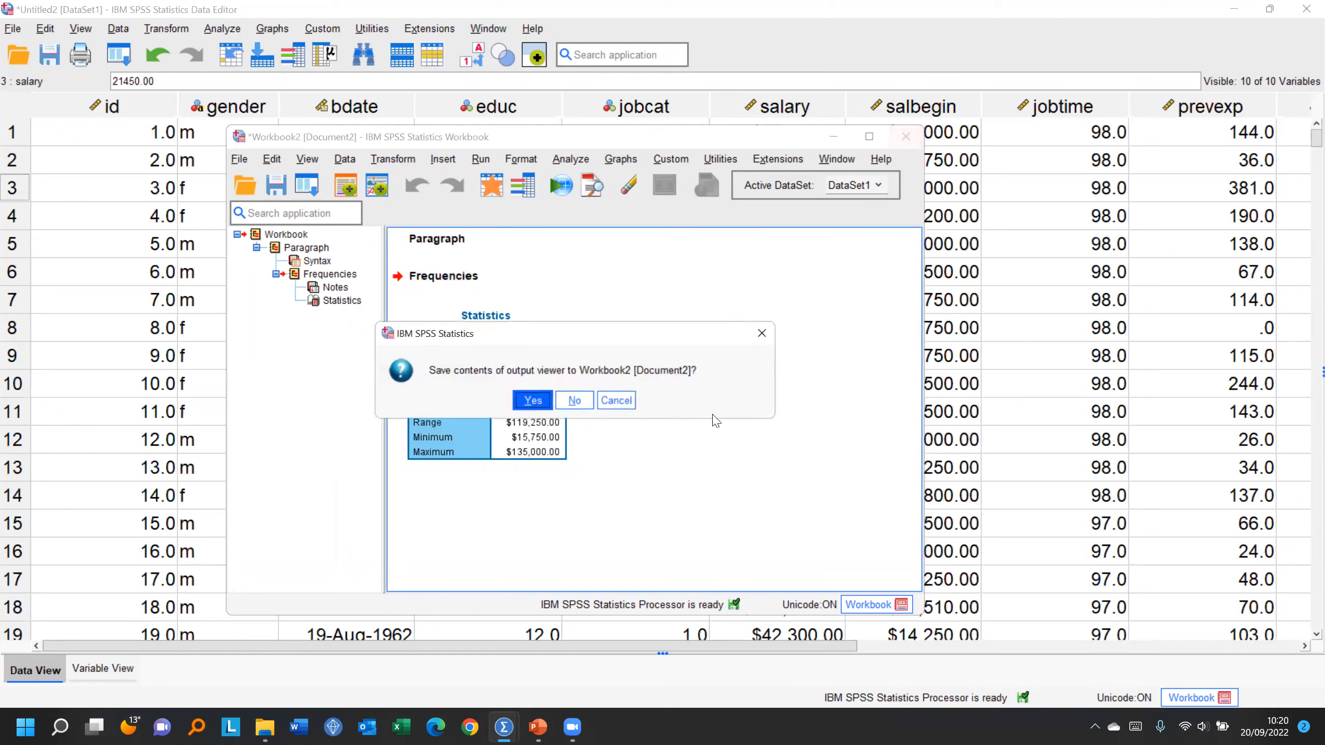
pyautogui.click(577, 401)
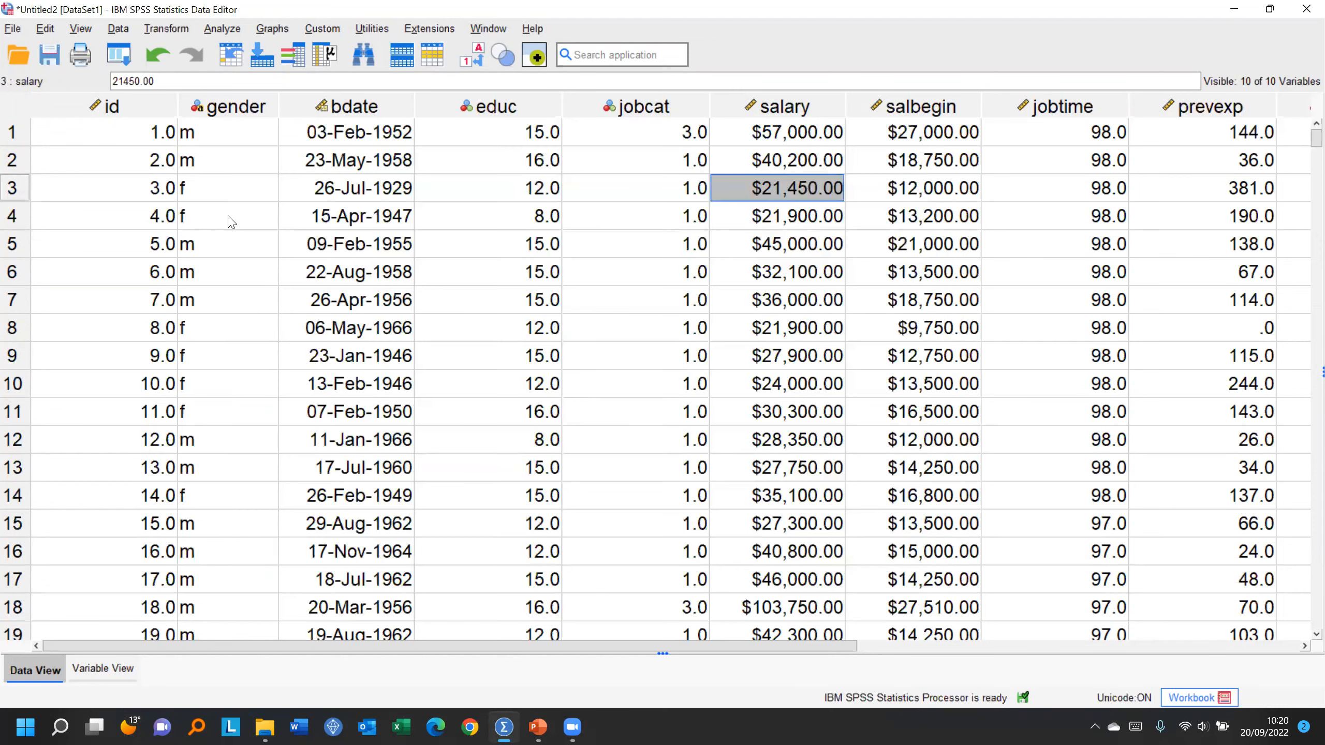
# Step: Generate the gender frequency table again to see how the variable is titled, and close the workbook unsaved
pyautogui.rightClick(229, 216)
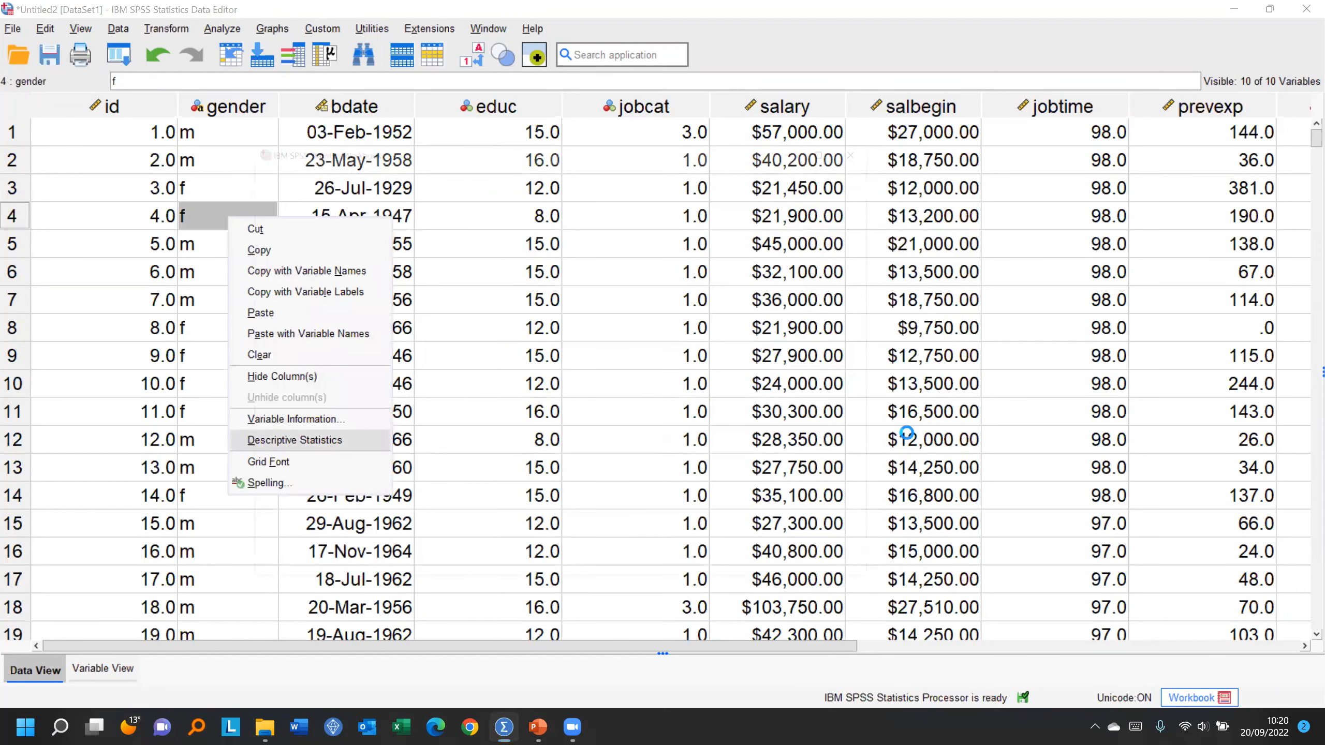
pyautogui.click(295, 440)
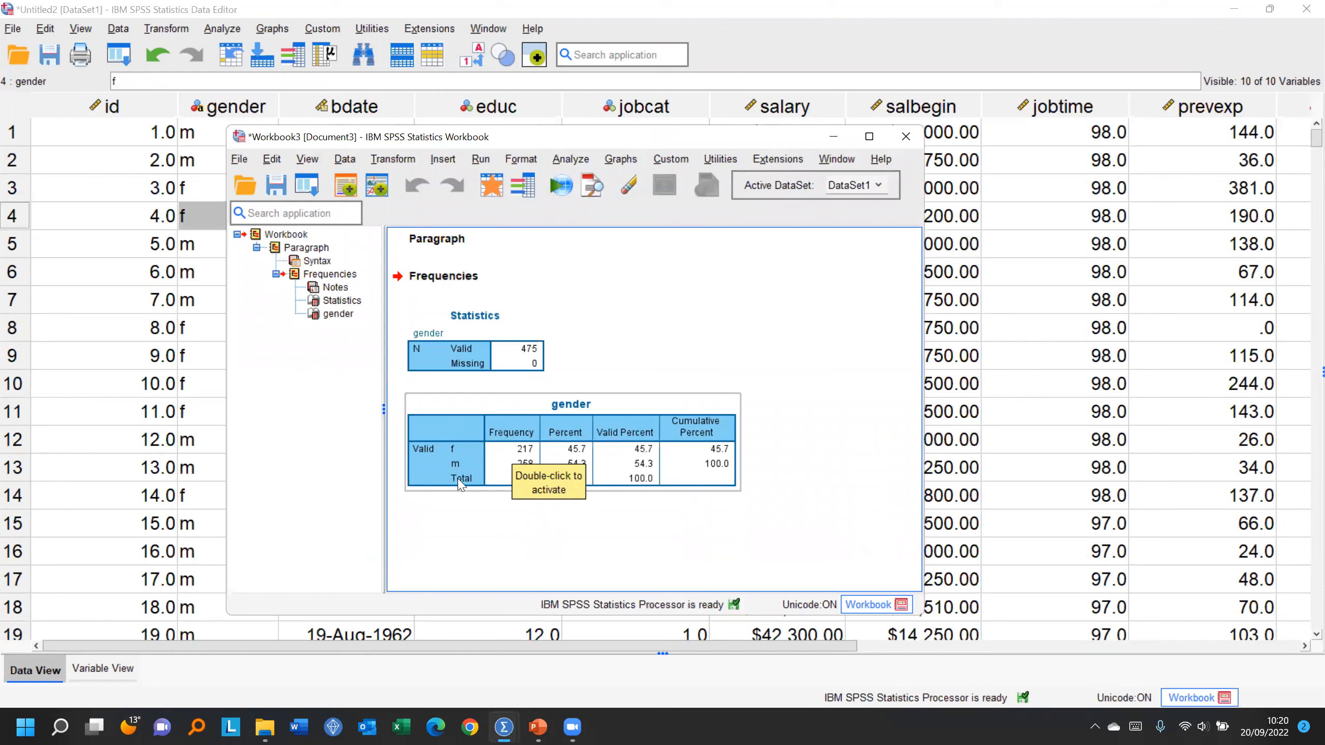
pyautogui.click(907, 137)
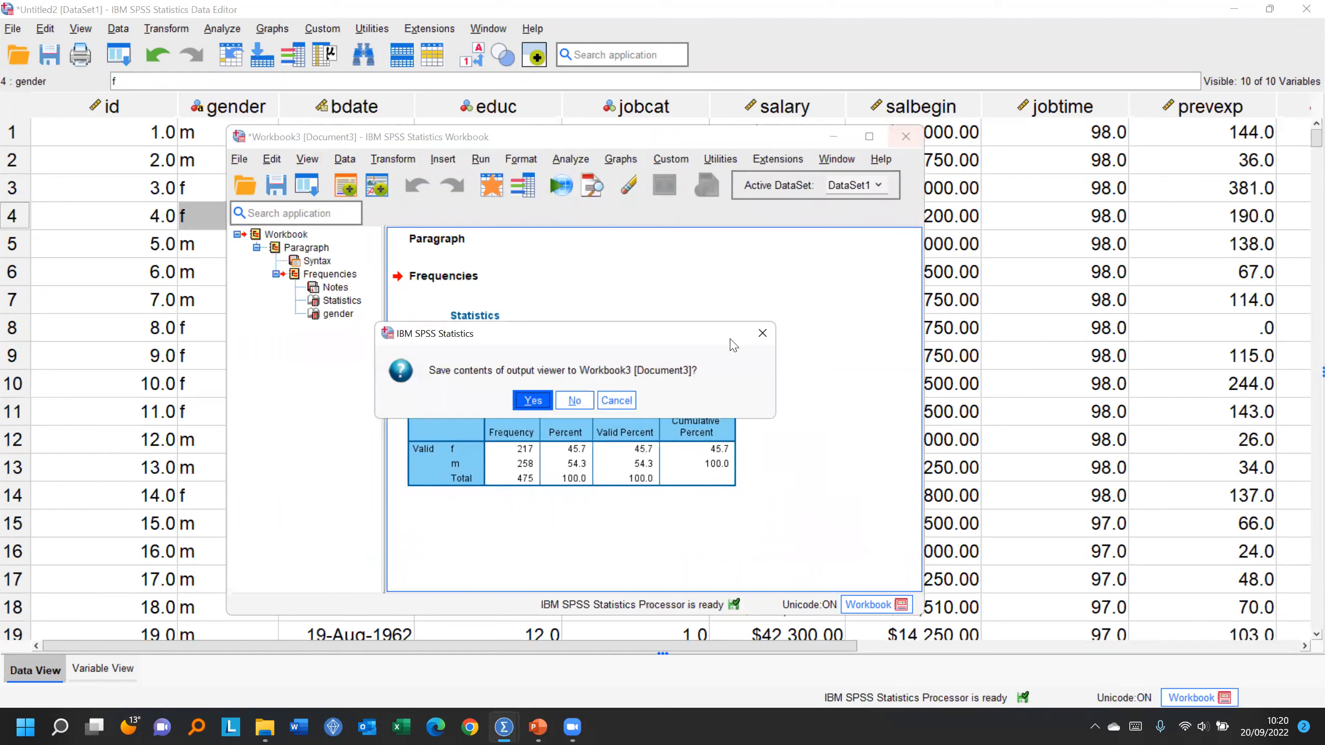
pyautogui.click(575, 401)
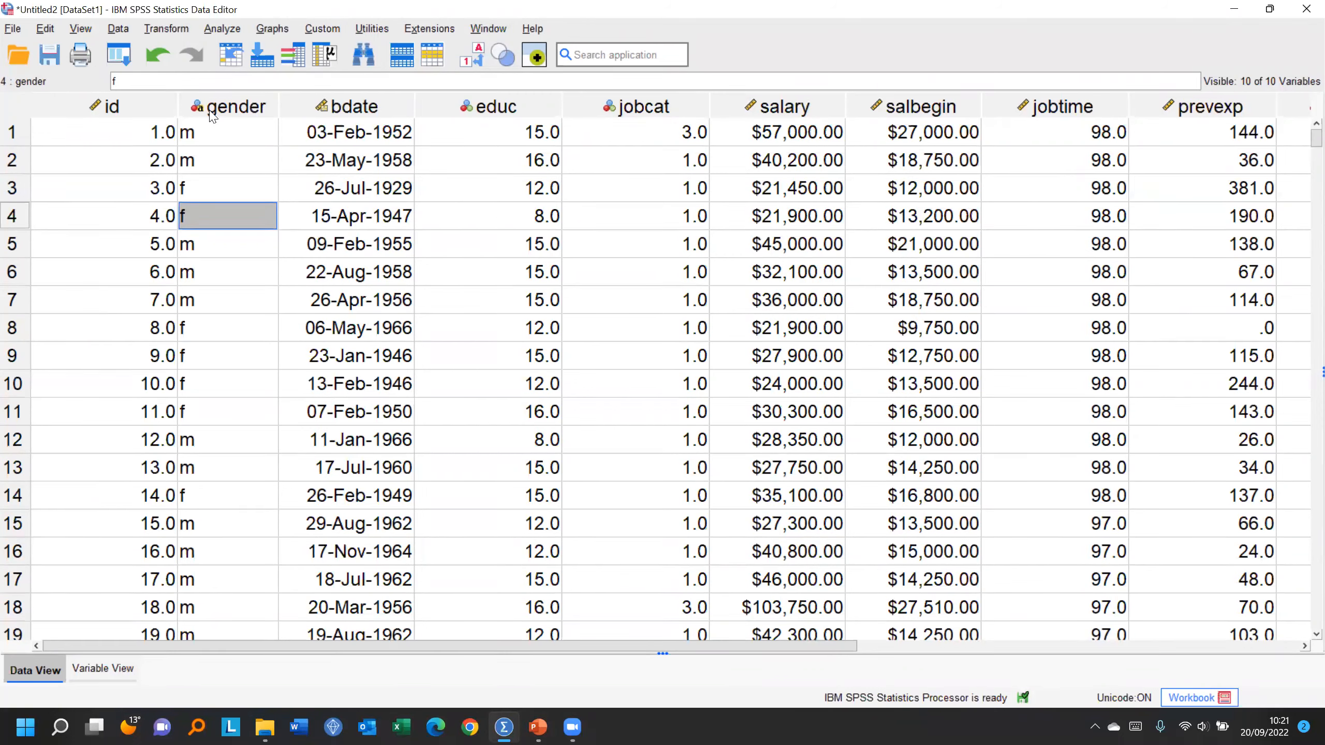
# Step: Check the gender variable's properties and alternate between the variable definitions and the data values
pyautogui.moveTo(212, 116)
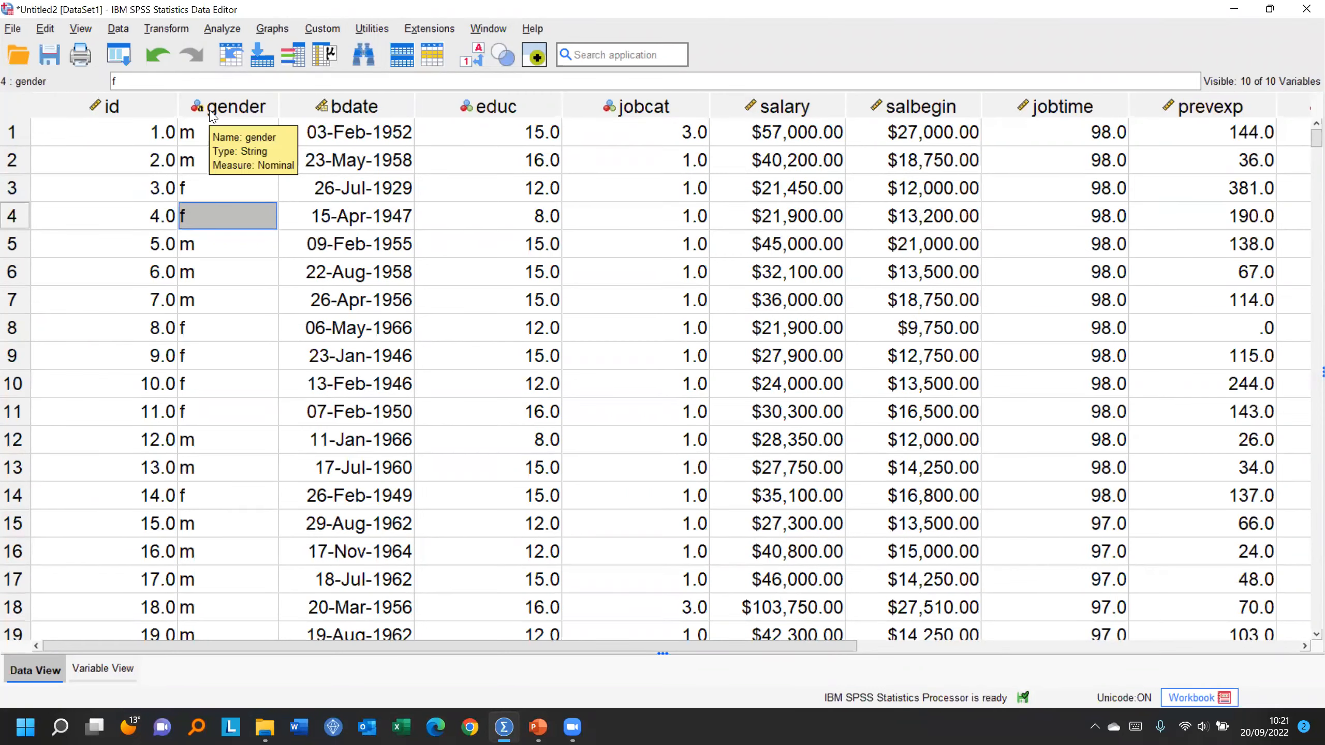
pyautogui.click(103, 669)
pyautogui.click(35, 671)
pyautogui.hotkey('ctrl', 't')
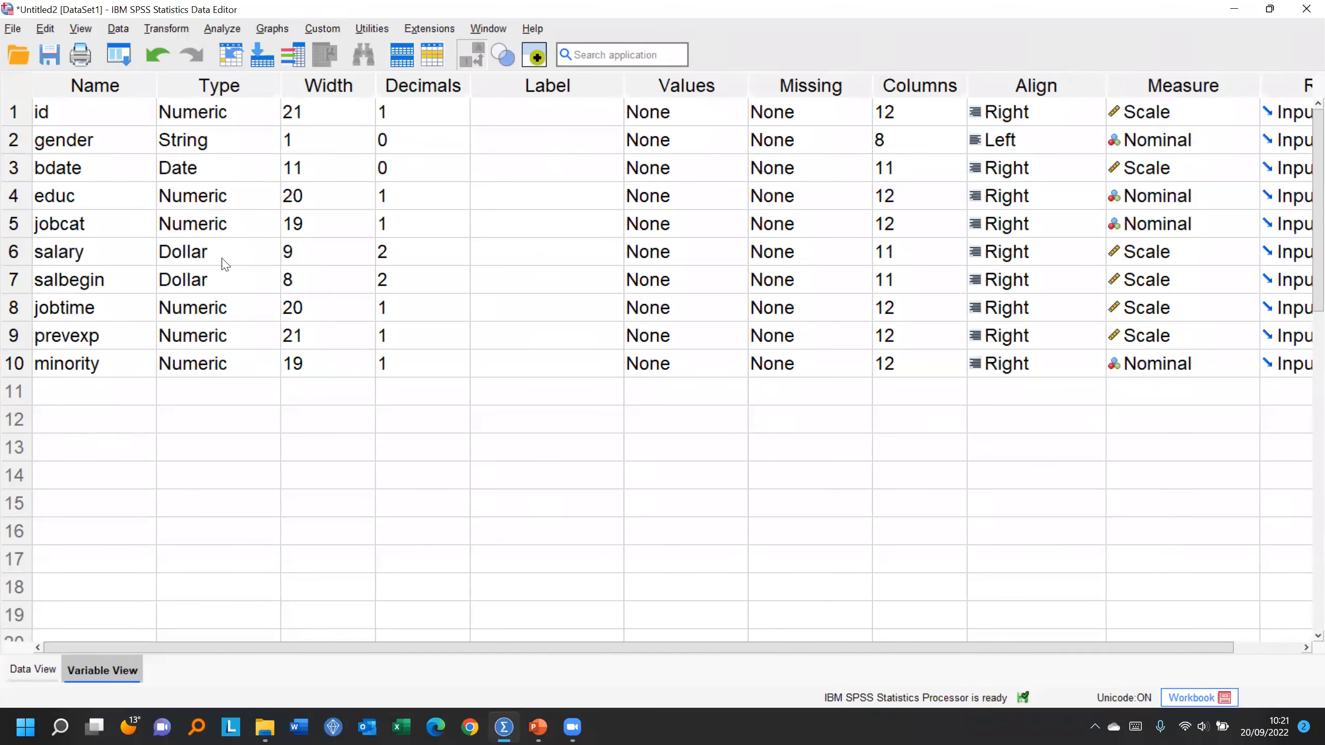
pyautogui.click(23, 679)
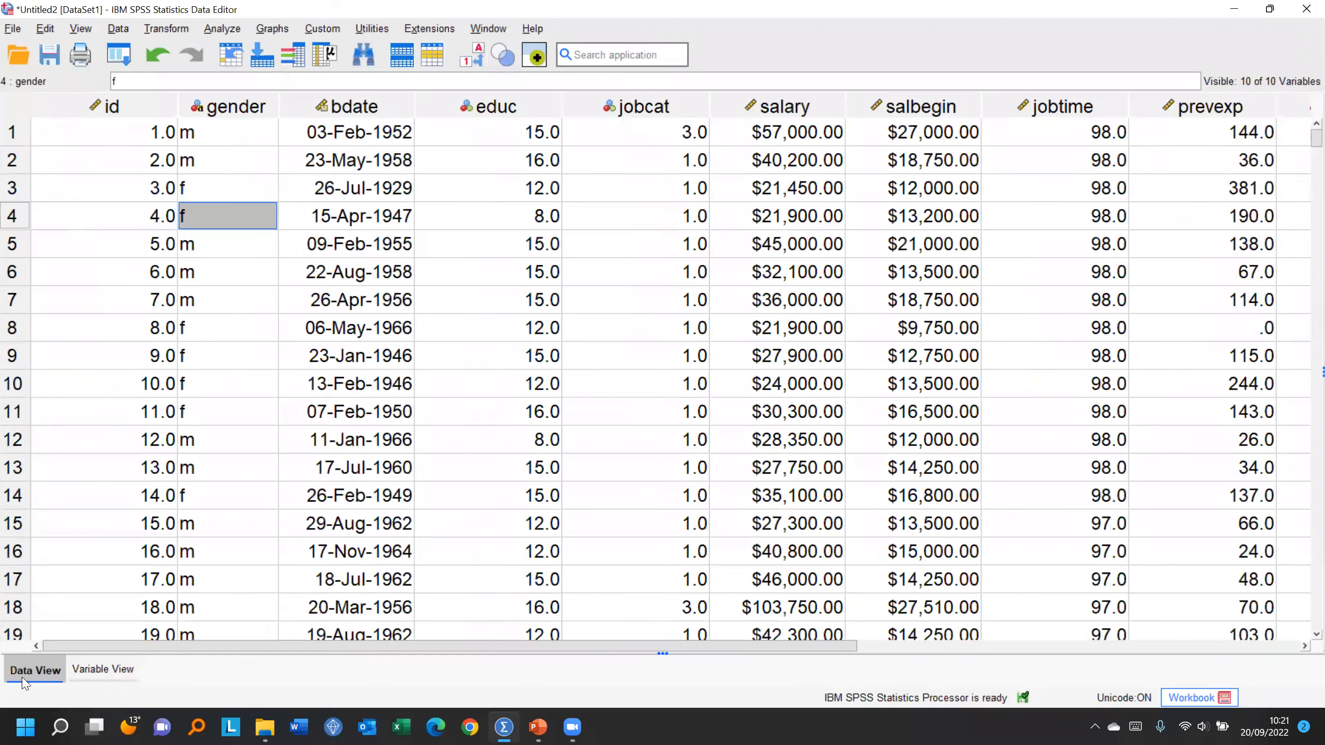
pyautogui.click(93, 669)
pyautogui.click(35, 673)
# Step: Go to the gender variable's definition from its data column and give it the label "Sex of employee"
pyautogui.doubleClick(219, 110)
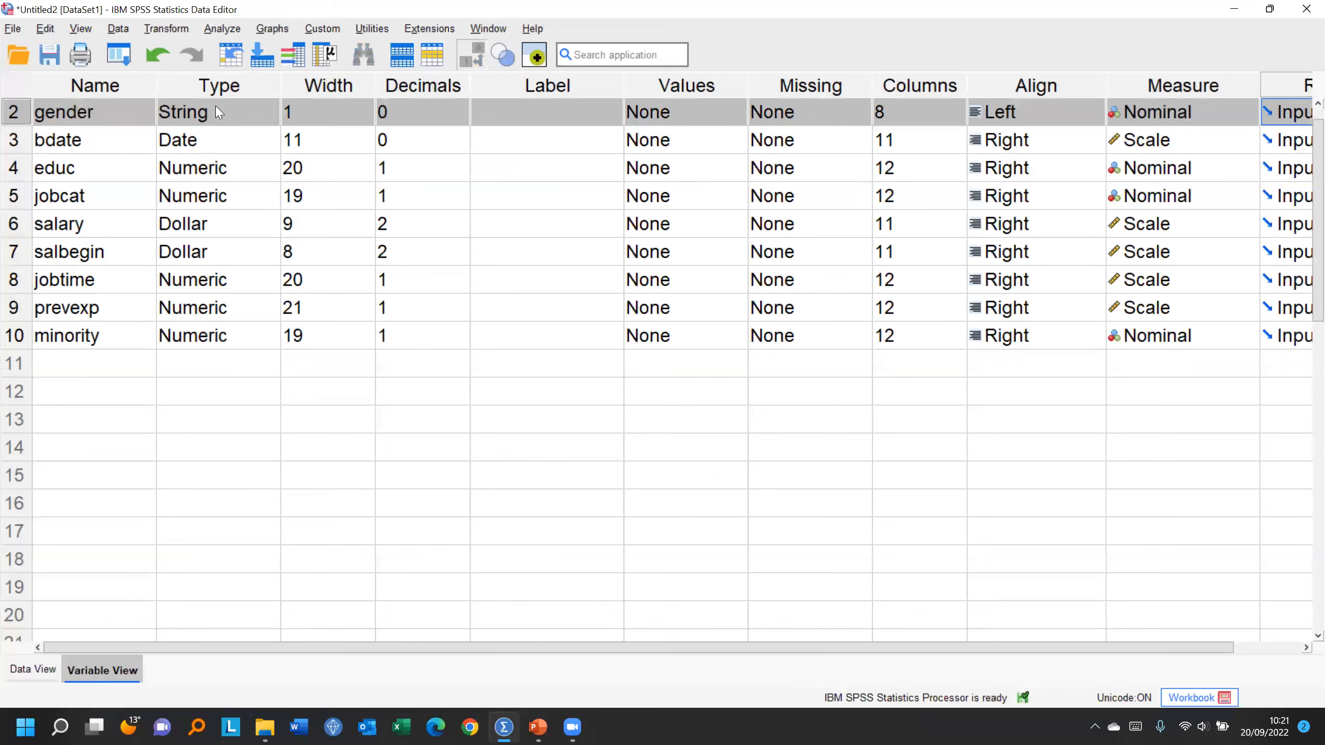
pyautogui.scroll(1, 272, 267)
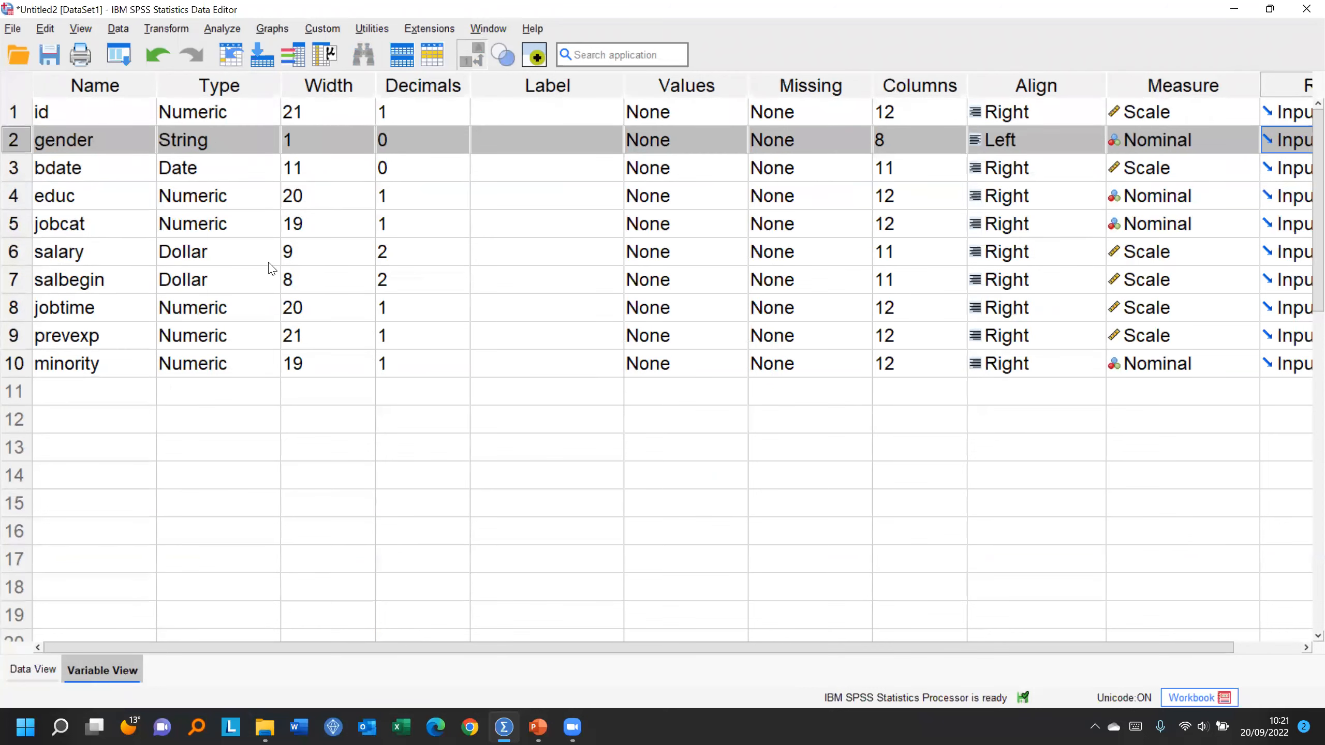
pyautogui.click(508, 138)
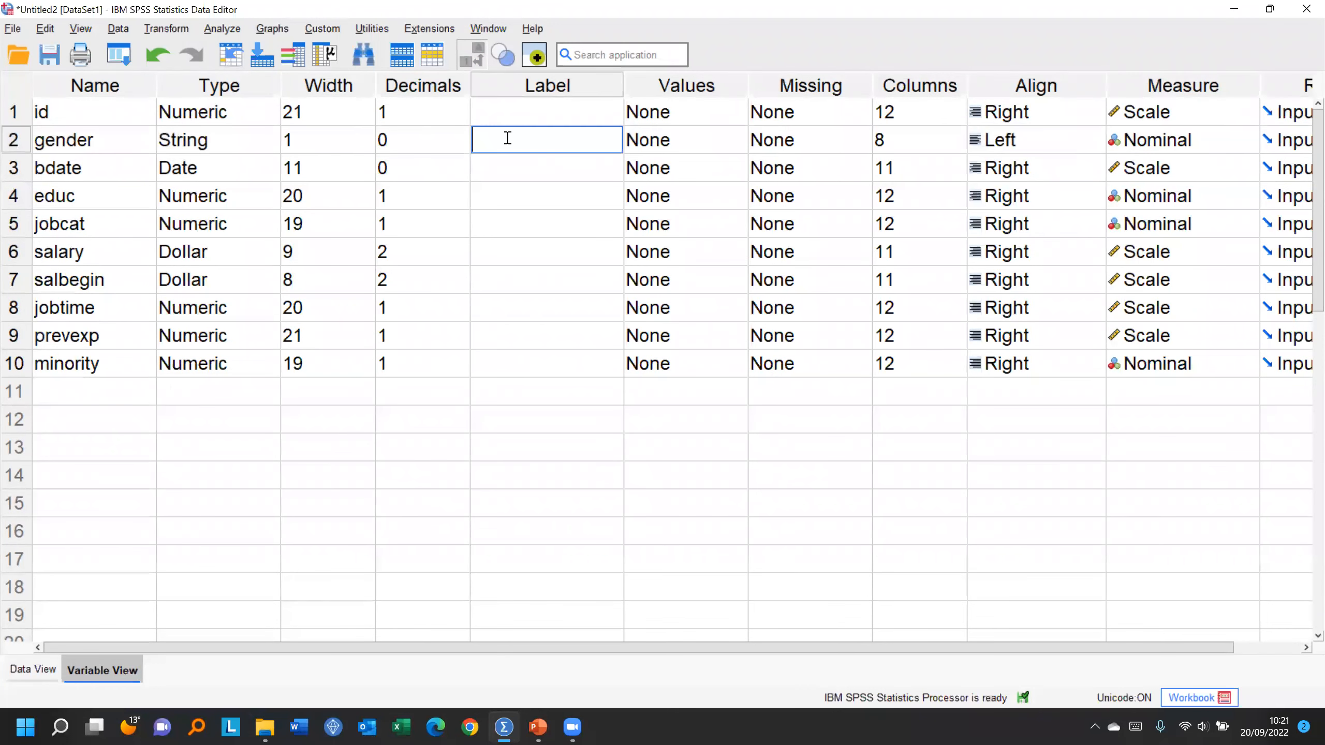
pyautogui.write('Sex of employee')
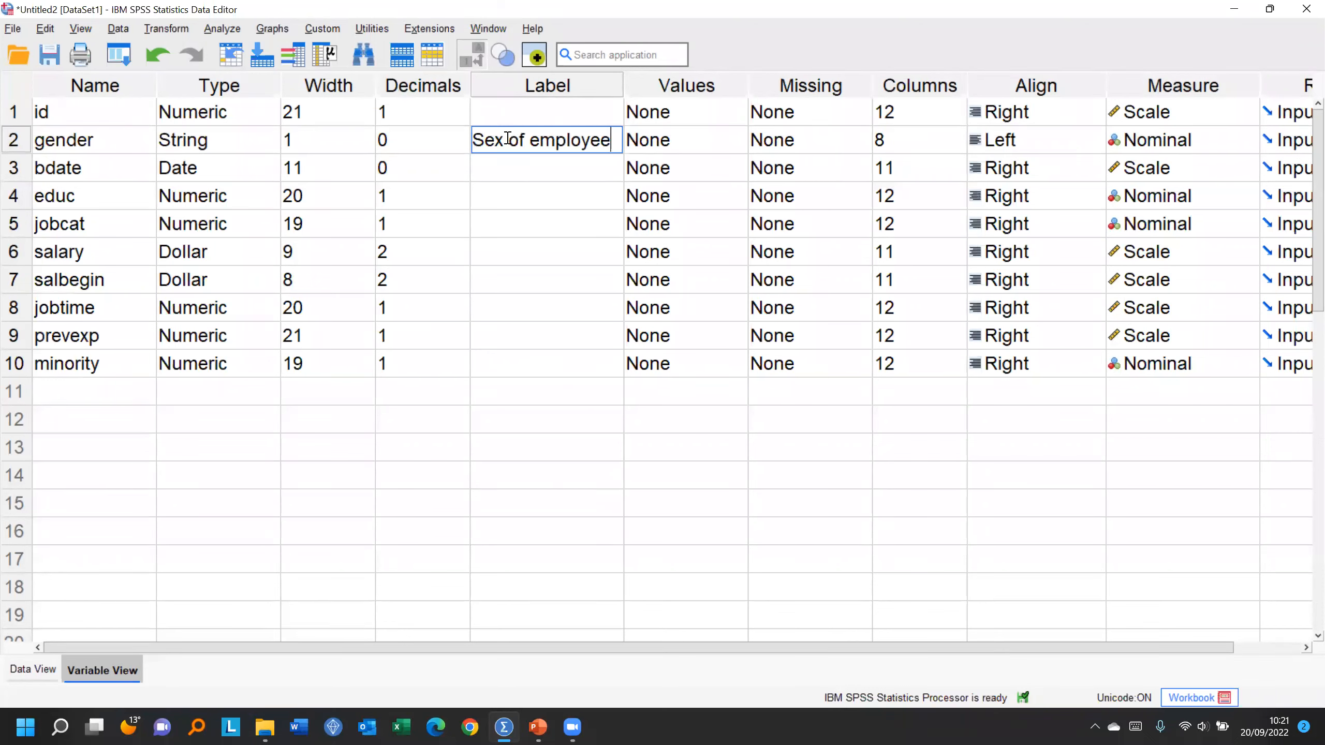
# Step: Return to the data, run descriptive statistics on the relabelled gender variable, and discard the output workbook
pyautogui.click(16, 680)
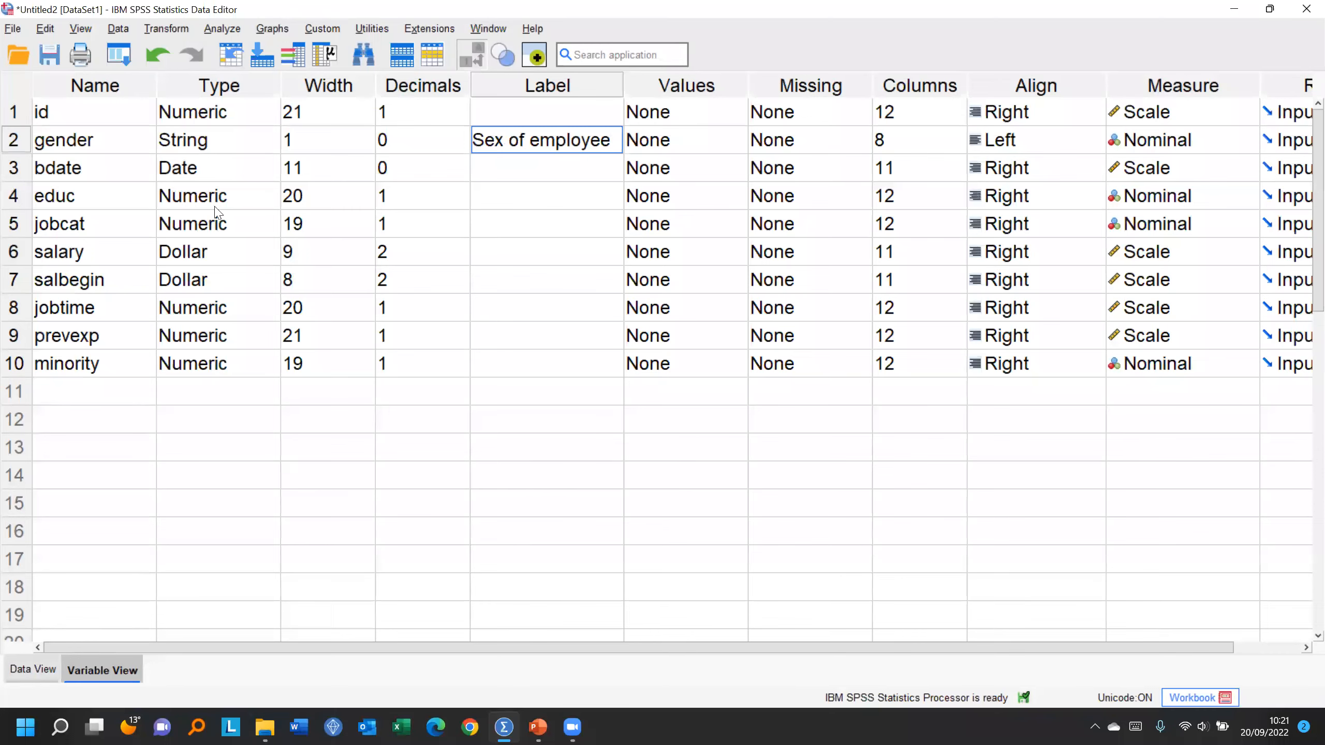
pyautogui.rightClick(213, 190)
pyautogui.click(324, 415)
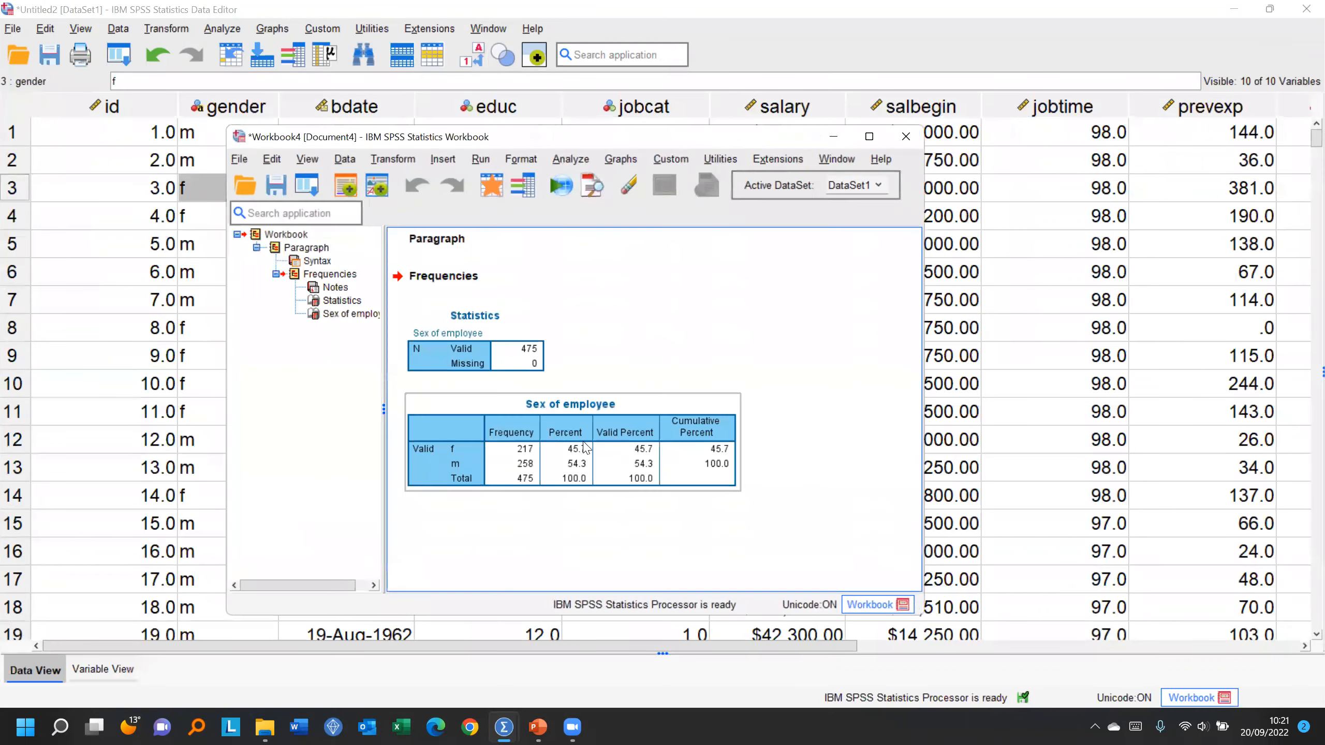
pyautogui.click(906, 136)
pyautogui.click(575, 400)
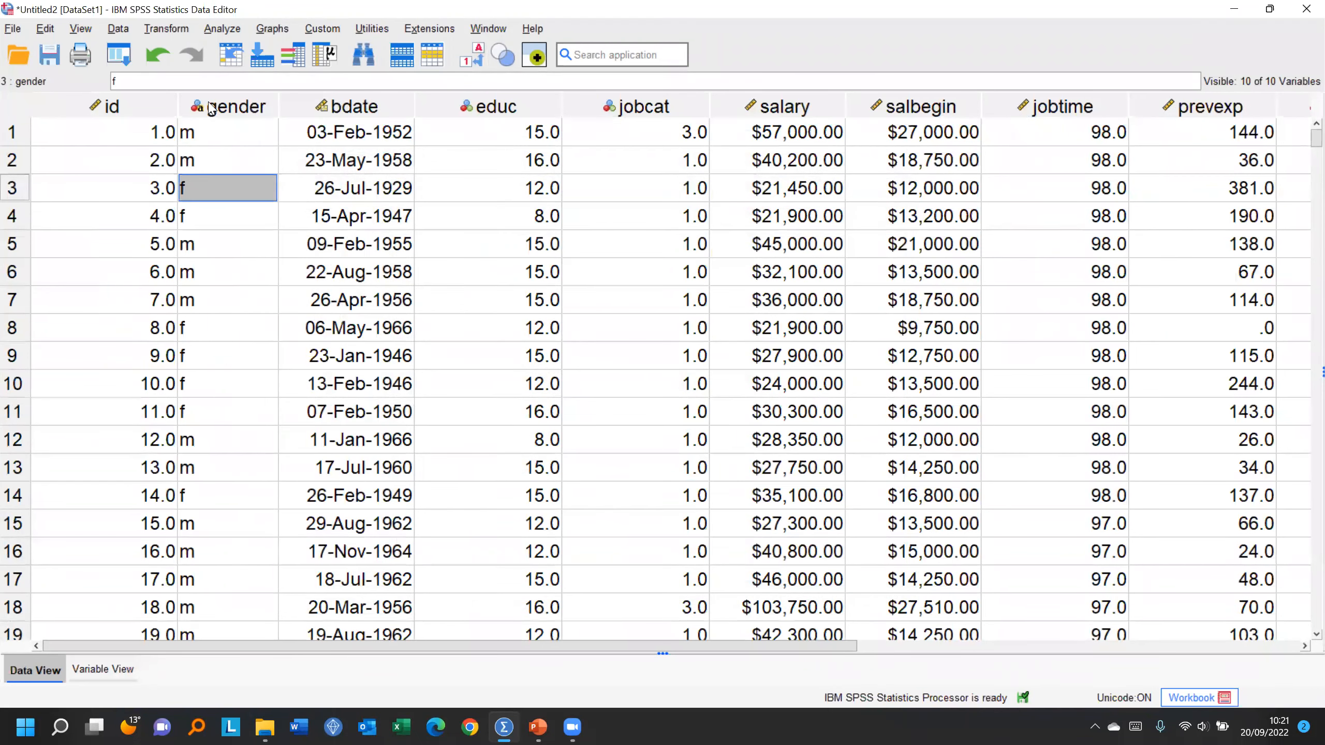
# Step: Go to the gender variable's definition and add a value label "Male" for the value m
pyautogui.doubleClick(211, 108)
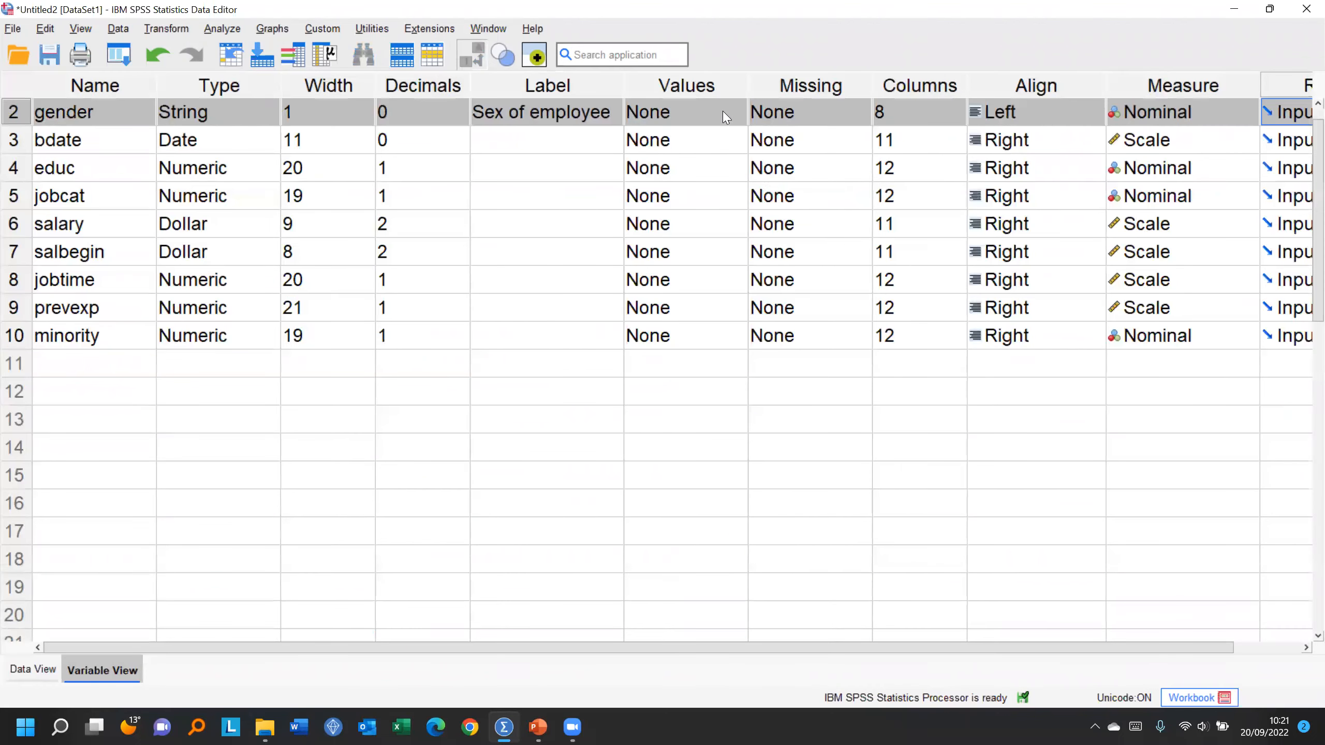
pyautogui.click(739, 118)
pyautogui.click(741, 115)
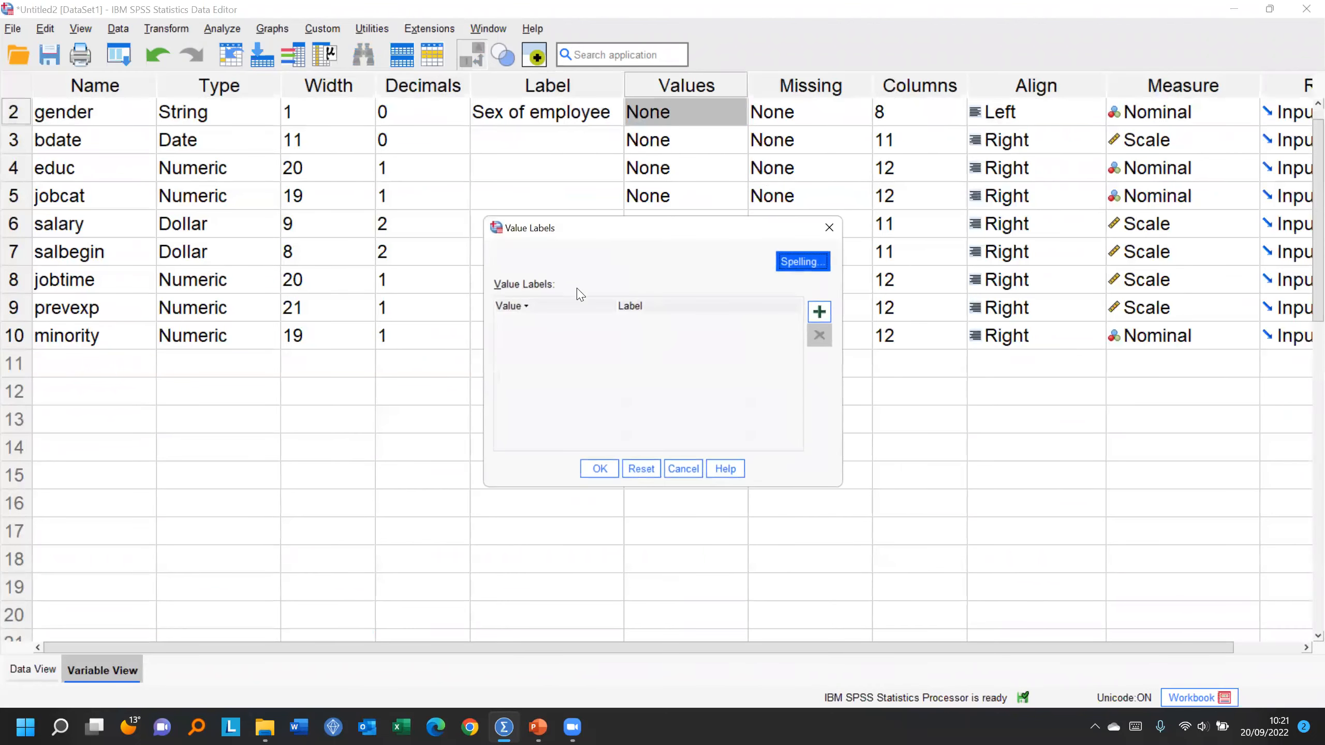
pyautogui.click(823, 317)
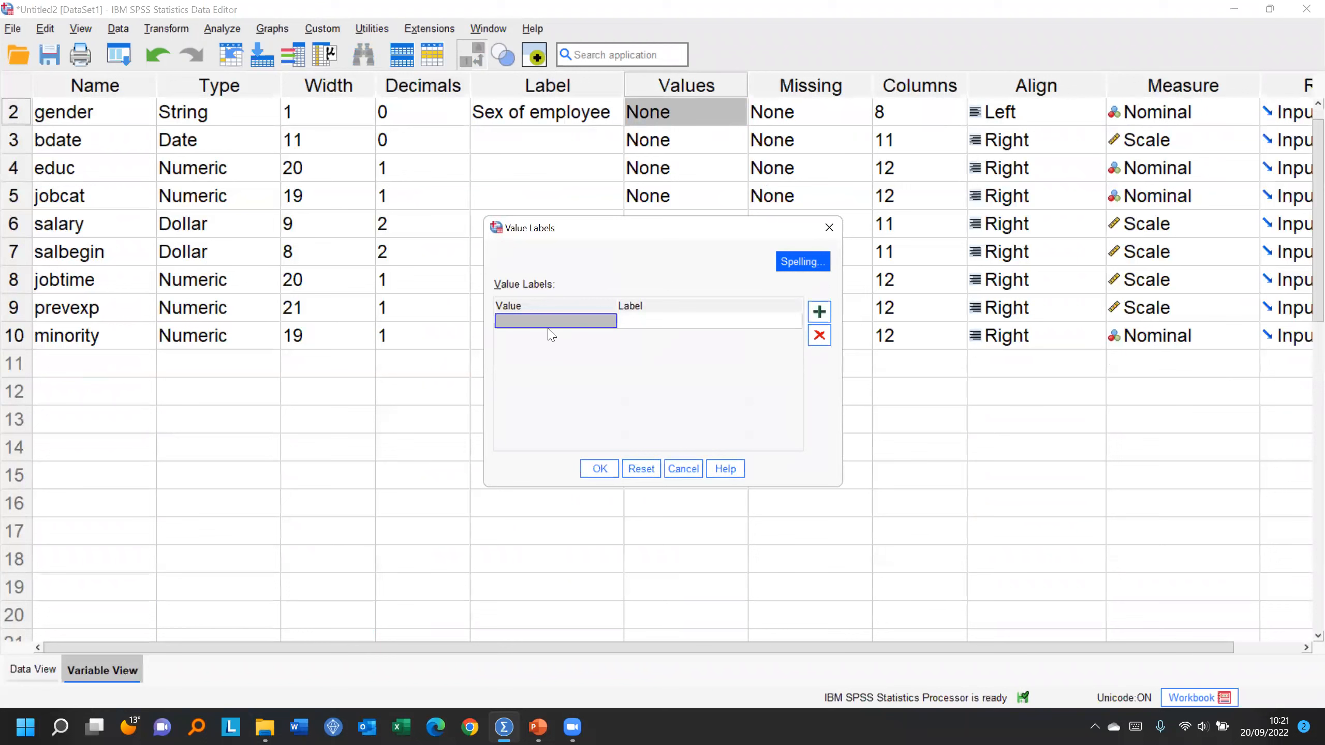
pyautogui.write('m')
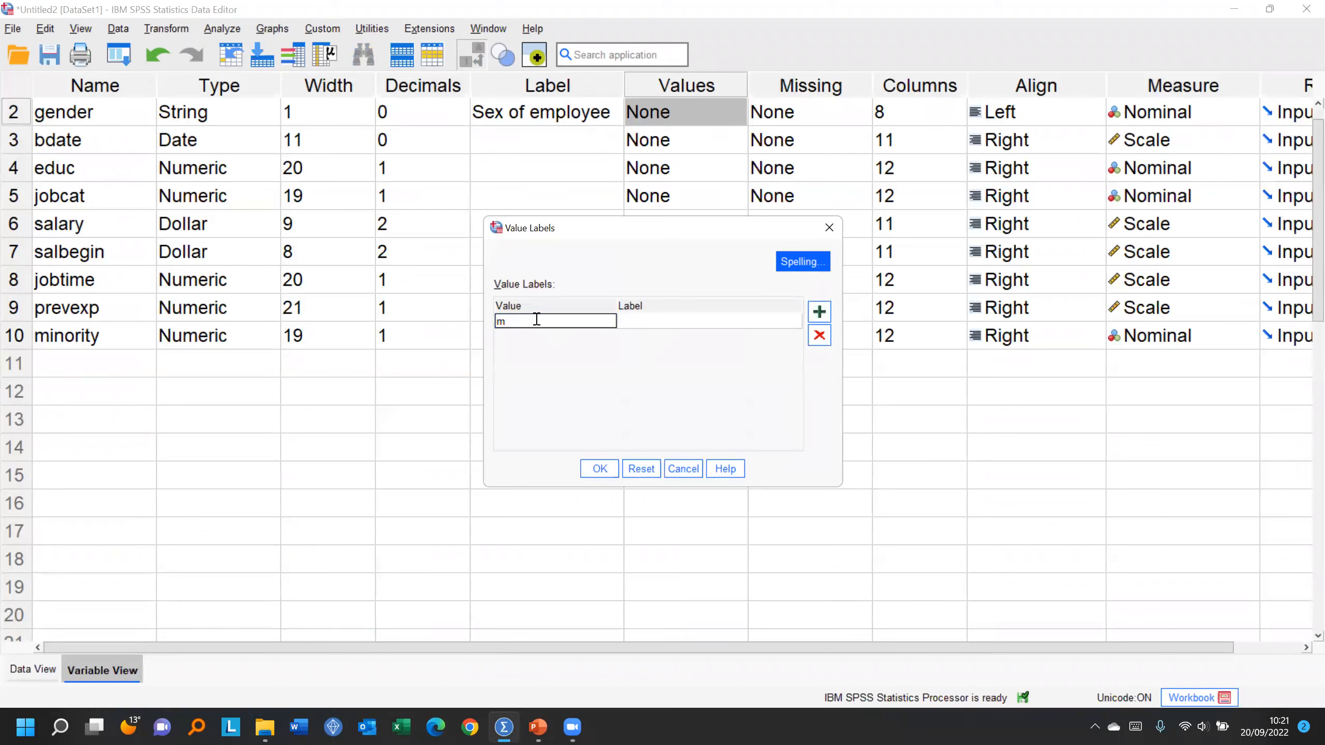
pyautogui.click(670, 322)
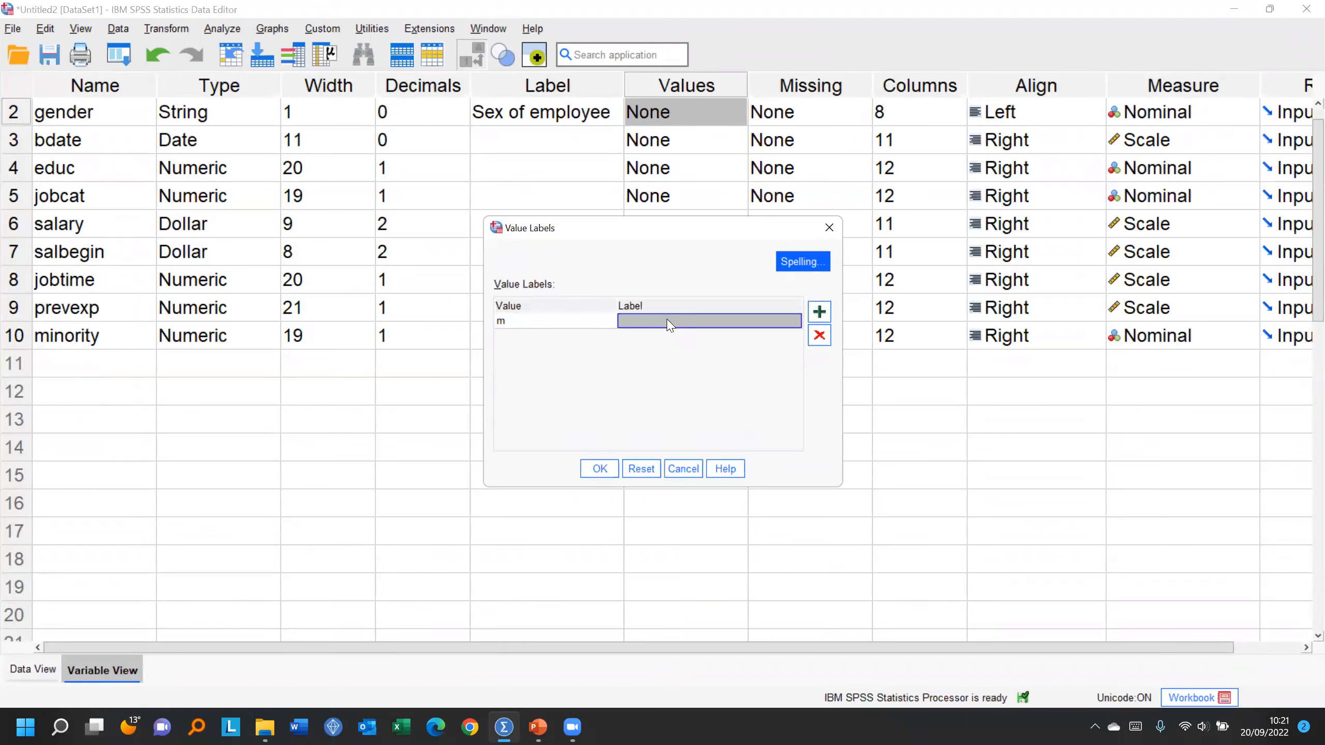
pyautogui.write('Male')
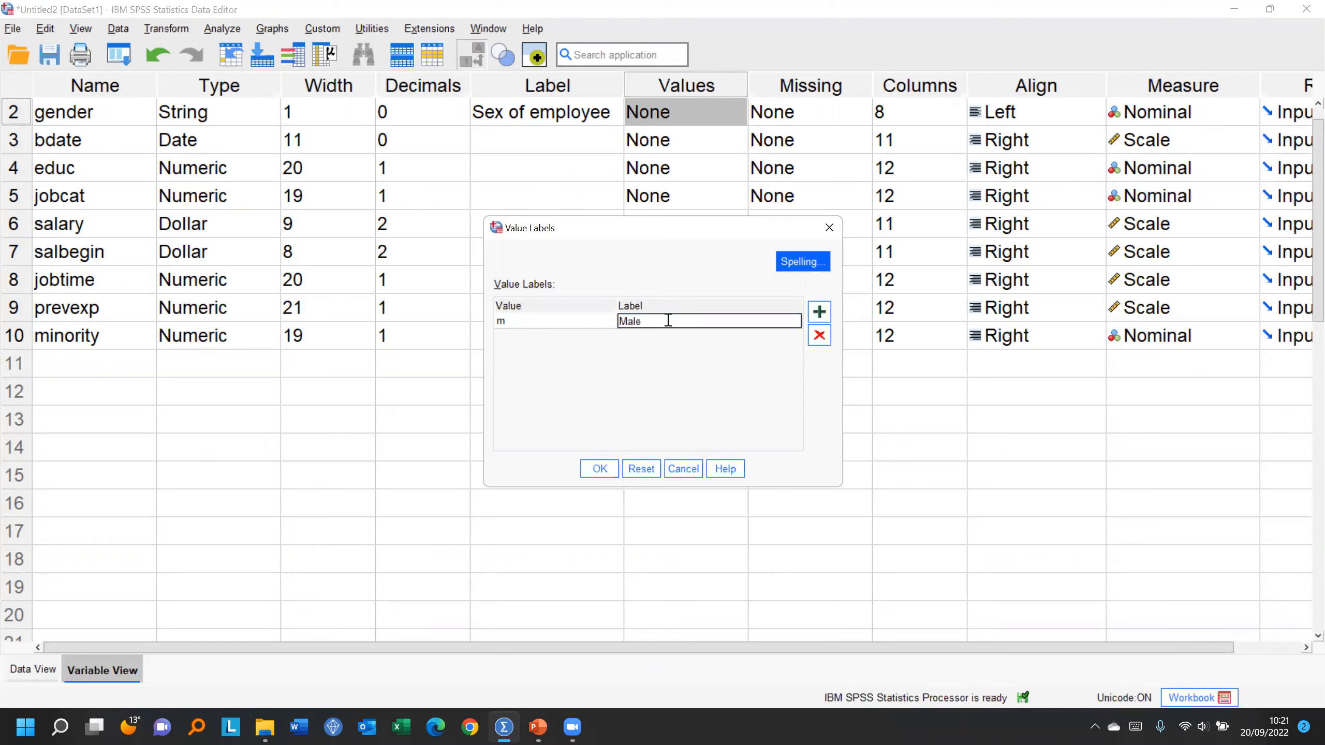
# Step: Add a second value label "Female" for the value f and apply gender's value labels
pyautogui.click(820, 311)
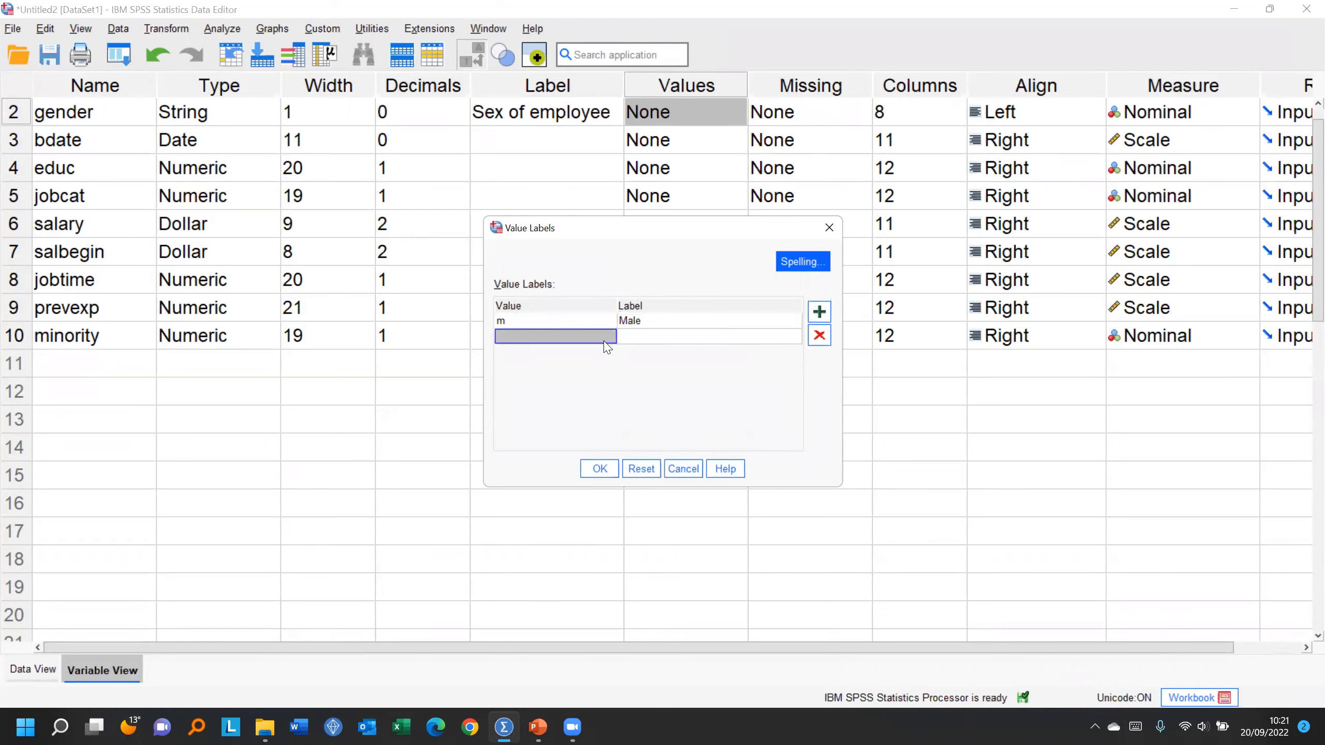
pyautogui.write('f')
pyautogui.click(634, 339)
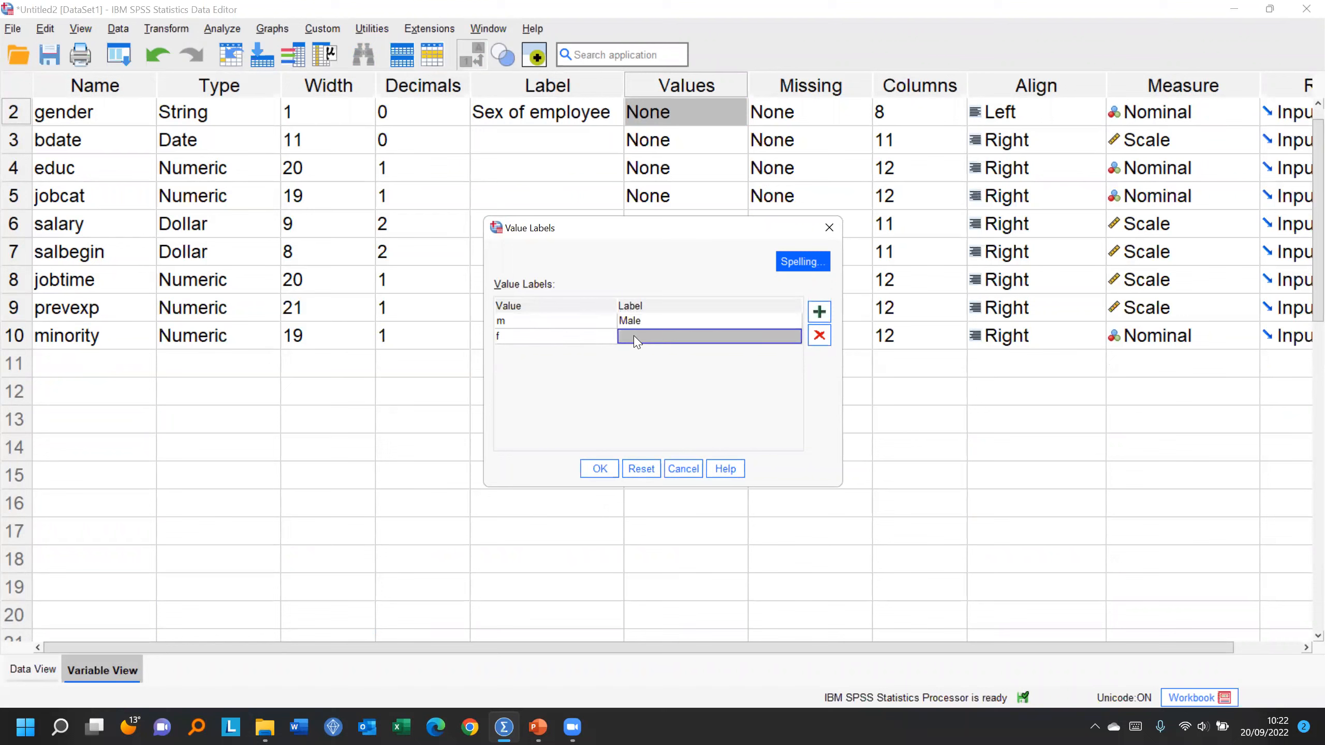
pyautogui.write('Fem')
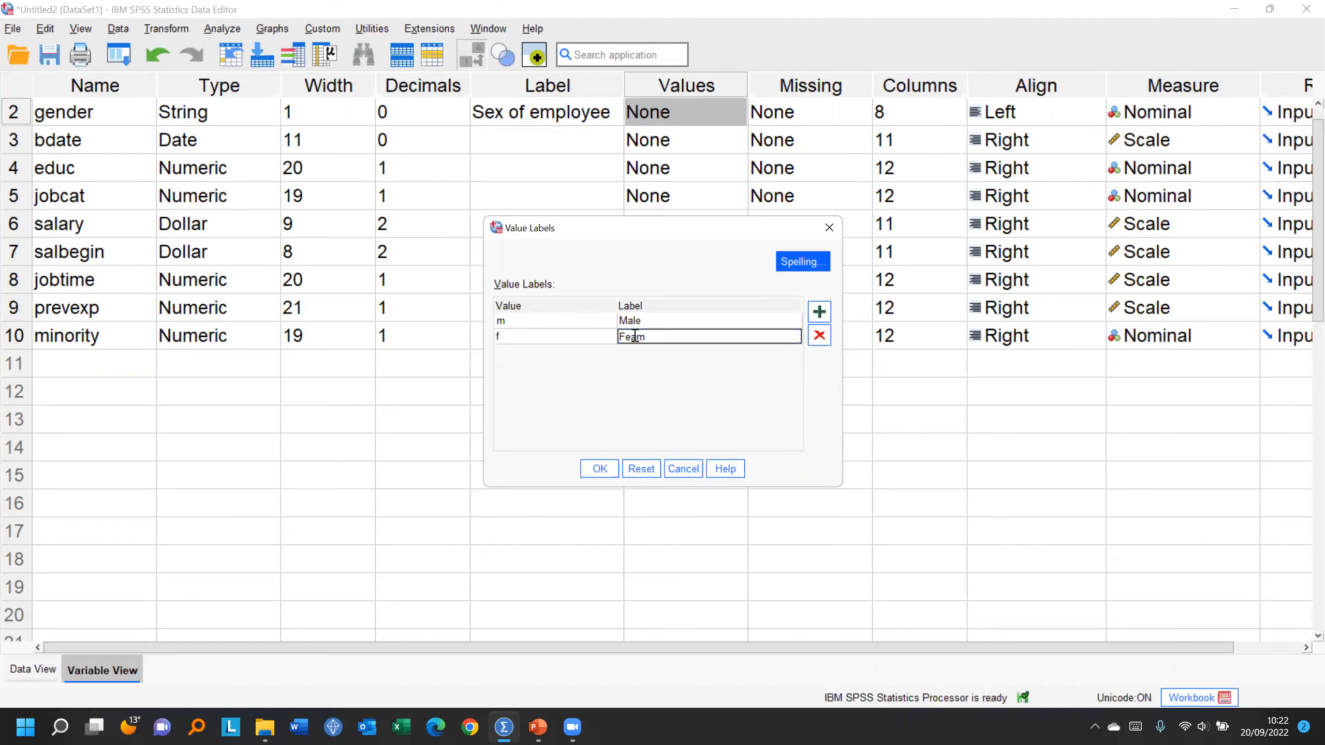
pyautogui.write('ale')
pyautogui.click(600, 469)
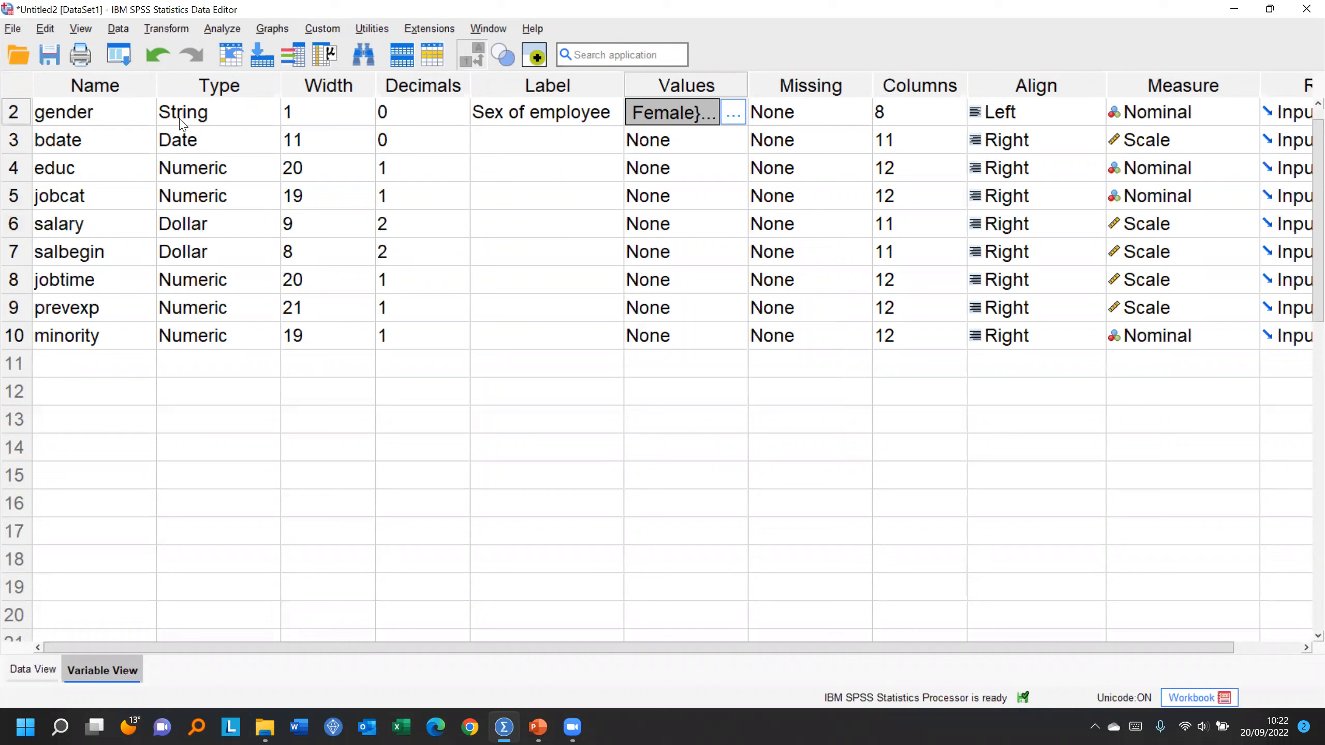
# Step: Run descriptive statistics on gender to check the value labels in the frequency table, and discard the output workbook
pyautogui.rightClick(502, 114)
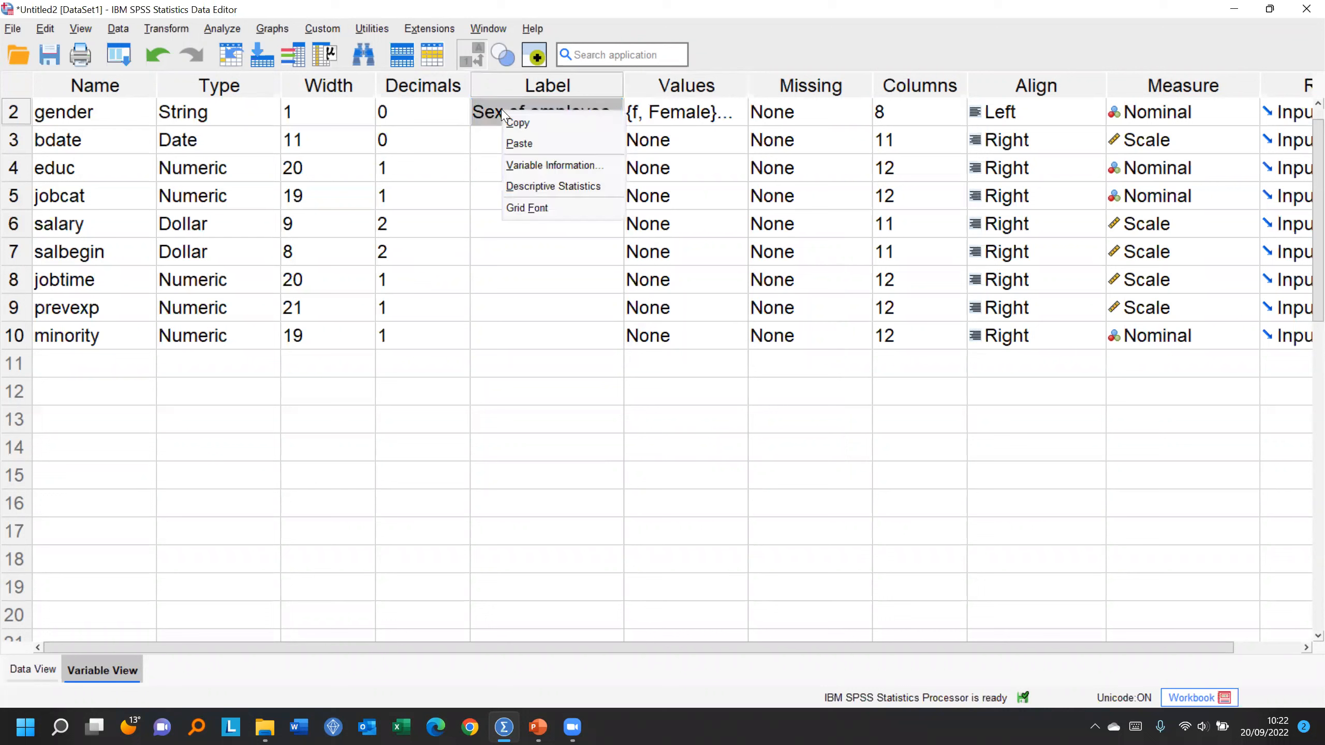
pyautogui.click(539, 187)
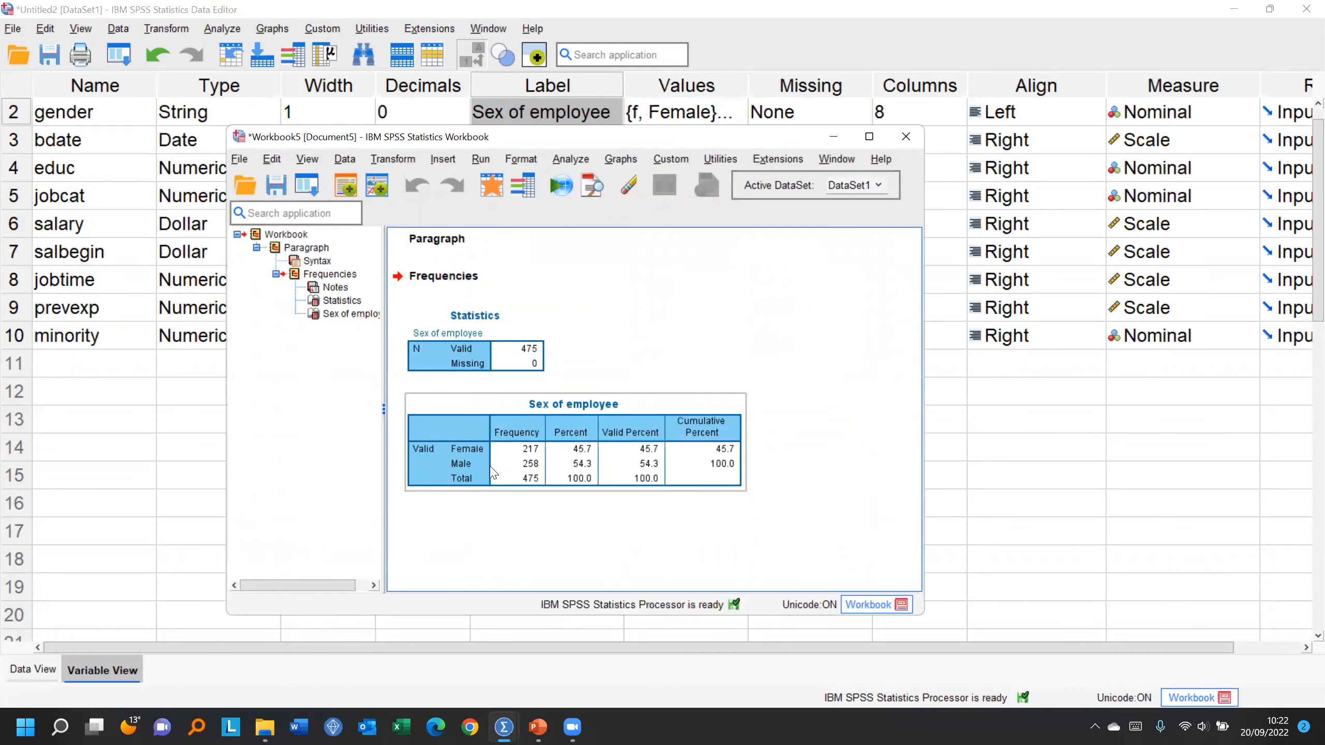
pyautogui.click(906, 138)
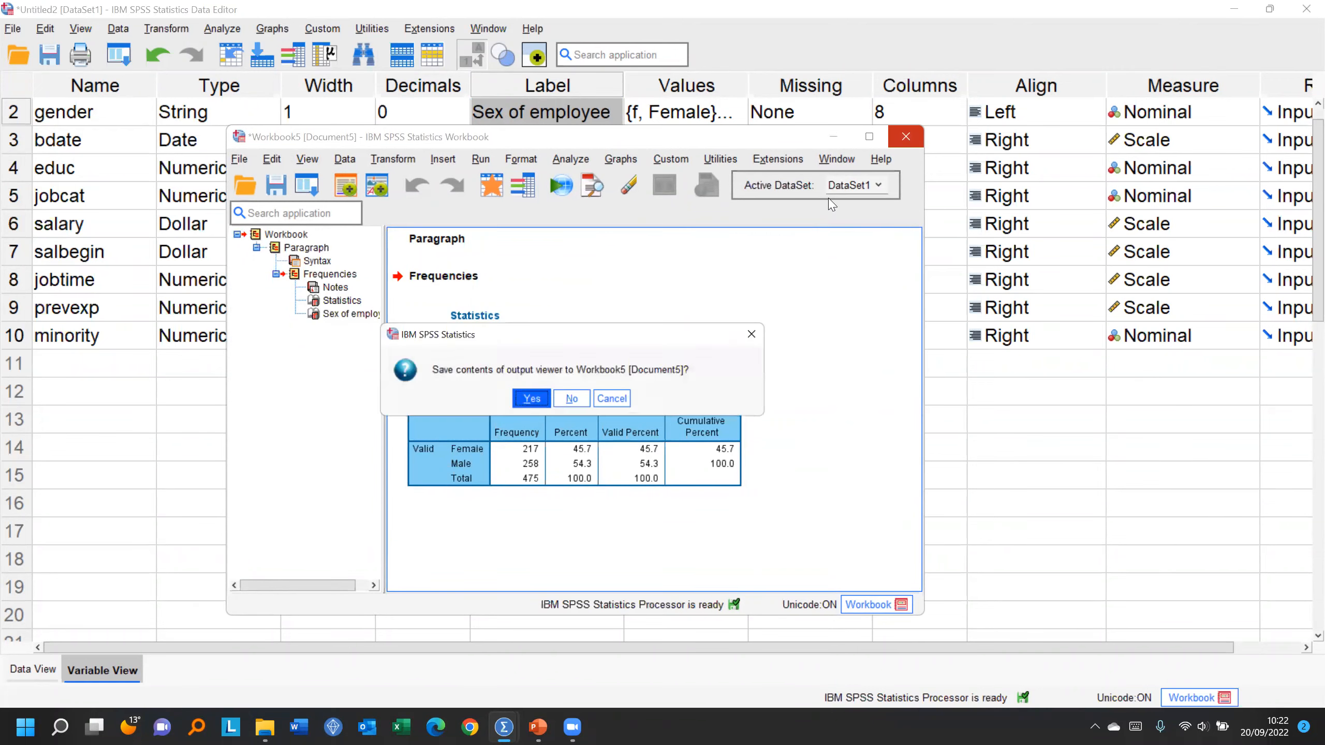
pyautogui.click(572, 398)
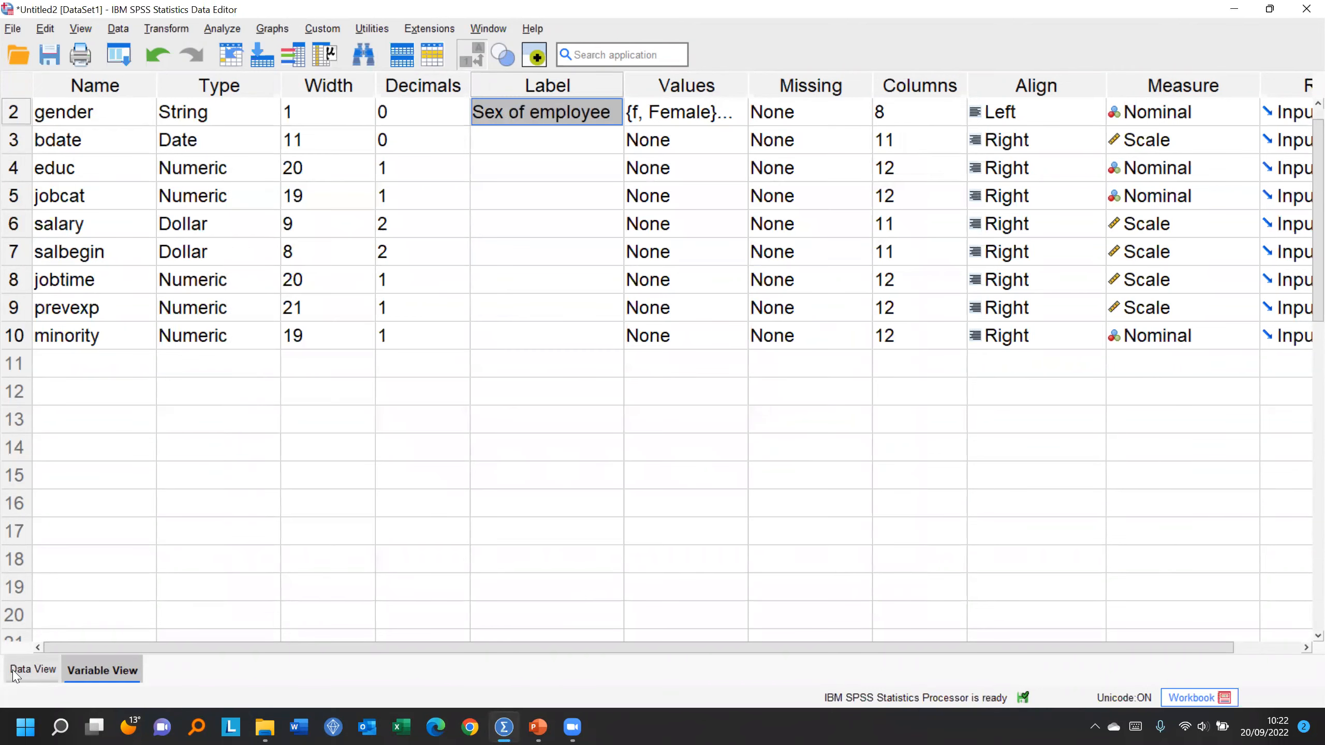
# Step: Return to the data values and clear the gender entry of case 5
pyautogui.click(31, 670)
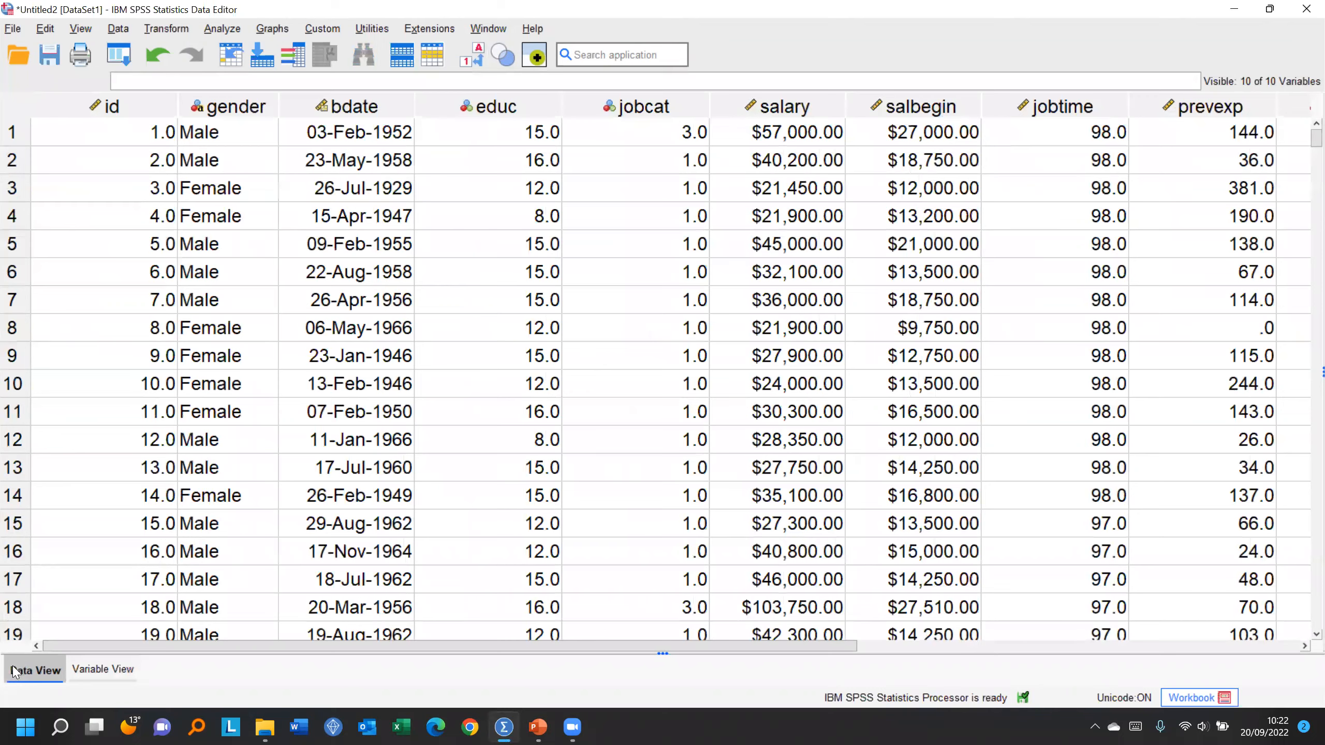
pyautogui.click(224, 243)
pyautogui.press('Delete')
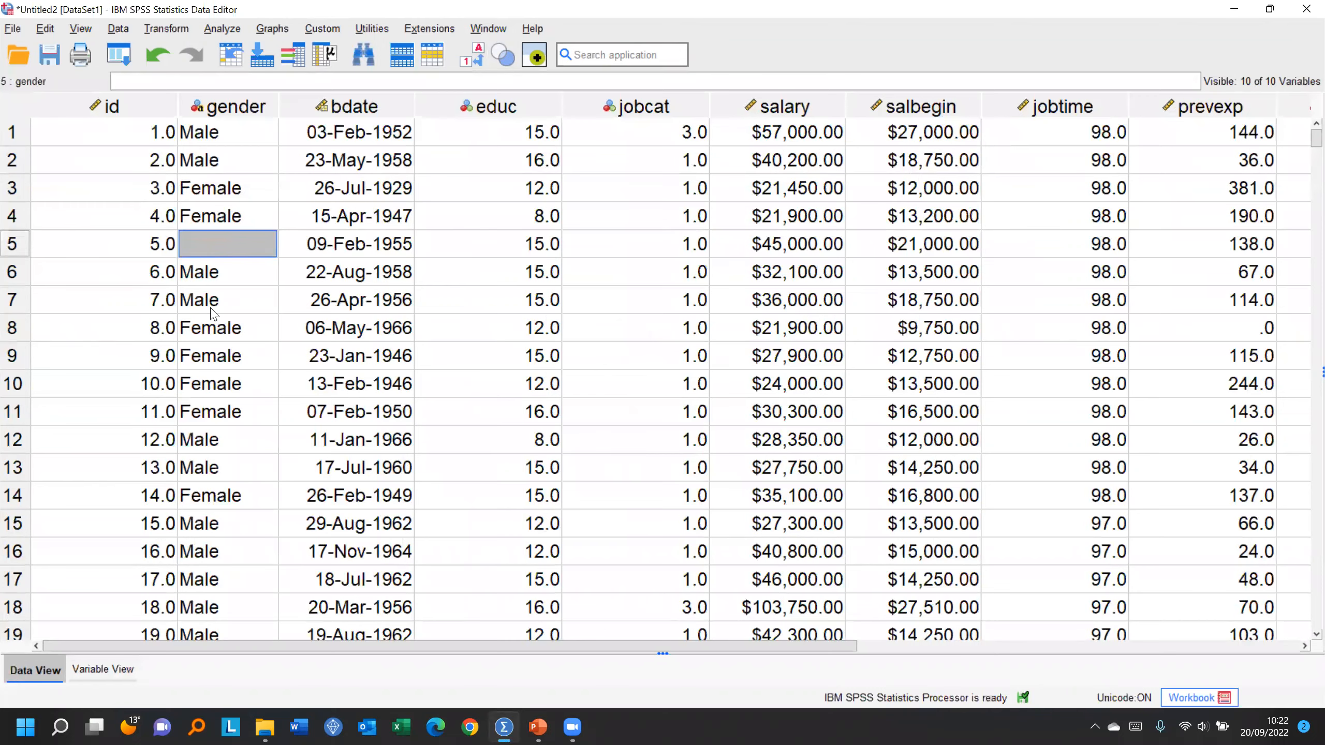
pyautogui.click(219, 320)
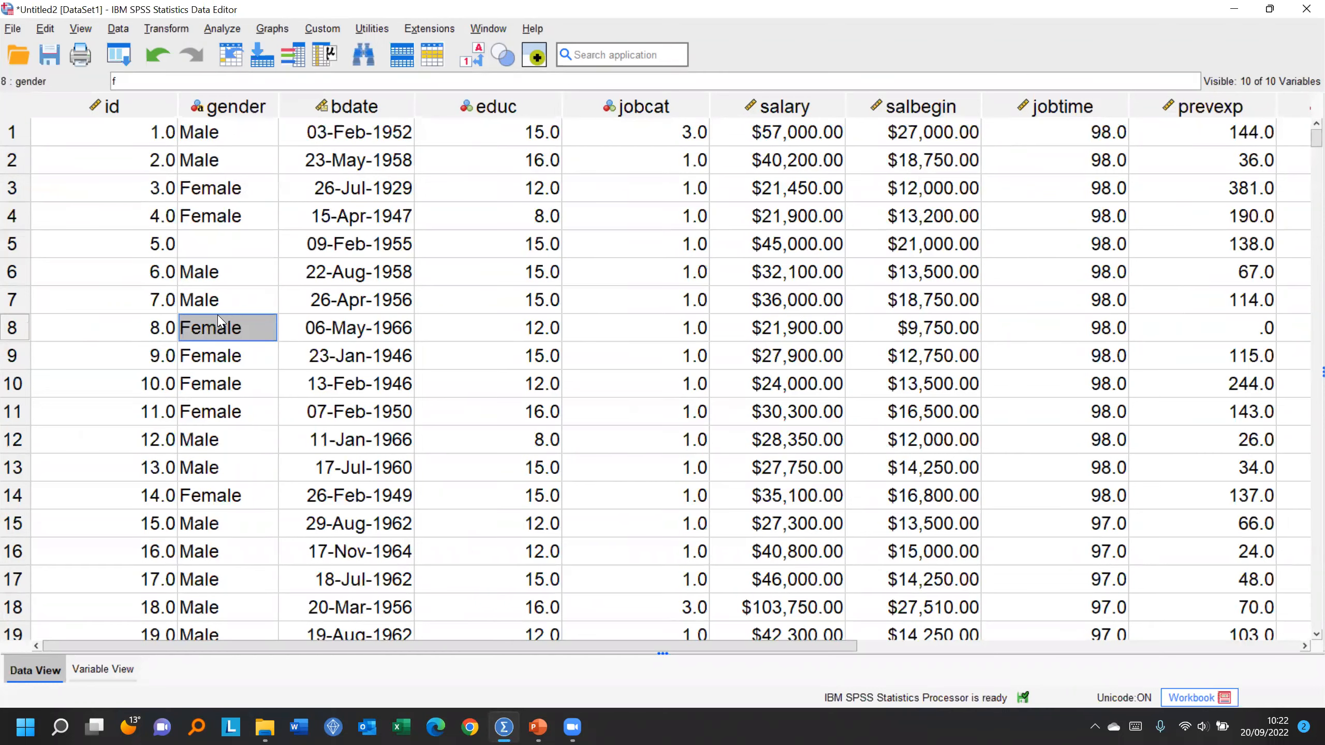
# Step: Run descriptive statistics on gender to see how the blank entry is counted, and close the workbook unsaved
pyautogui.rightClick(233, 254)
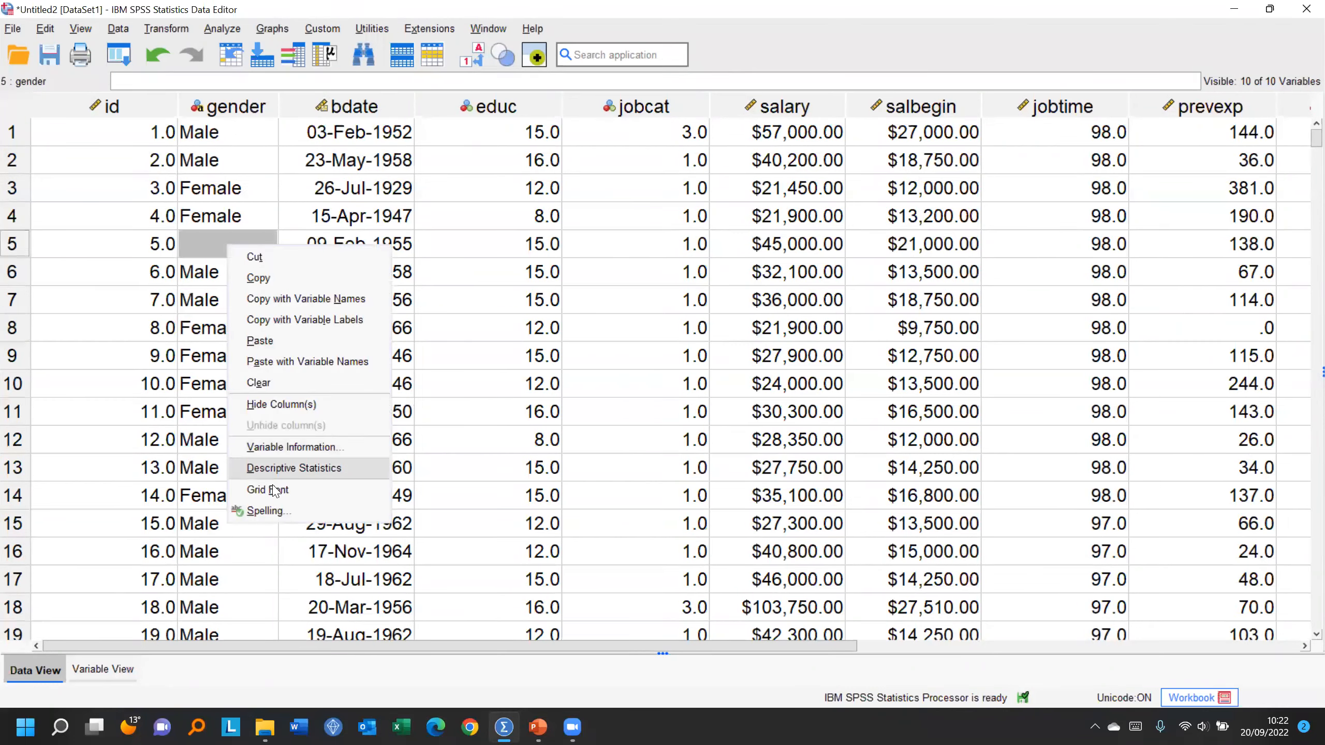
pyautogui.click(268, 469)
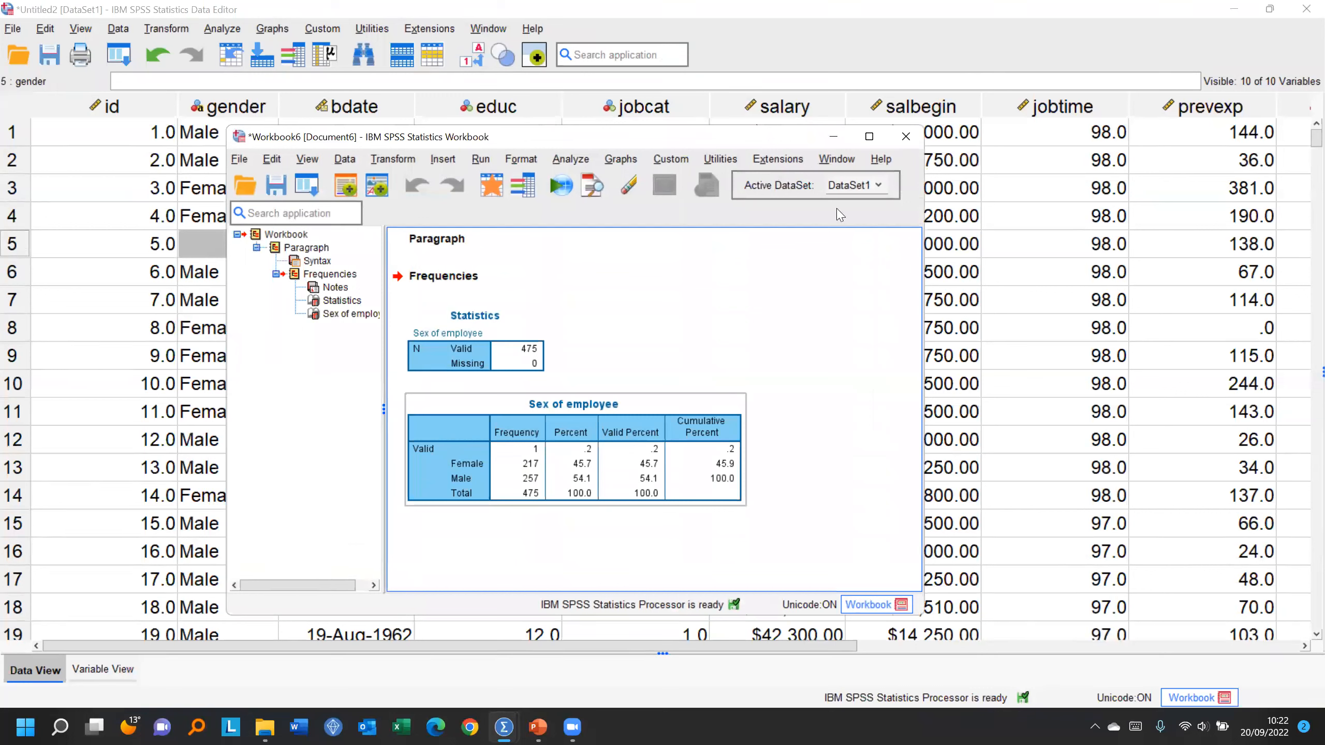
pyautogui.click(906, 138)
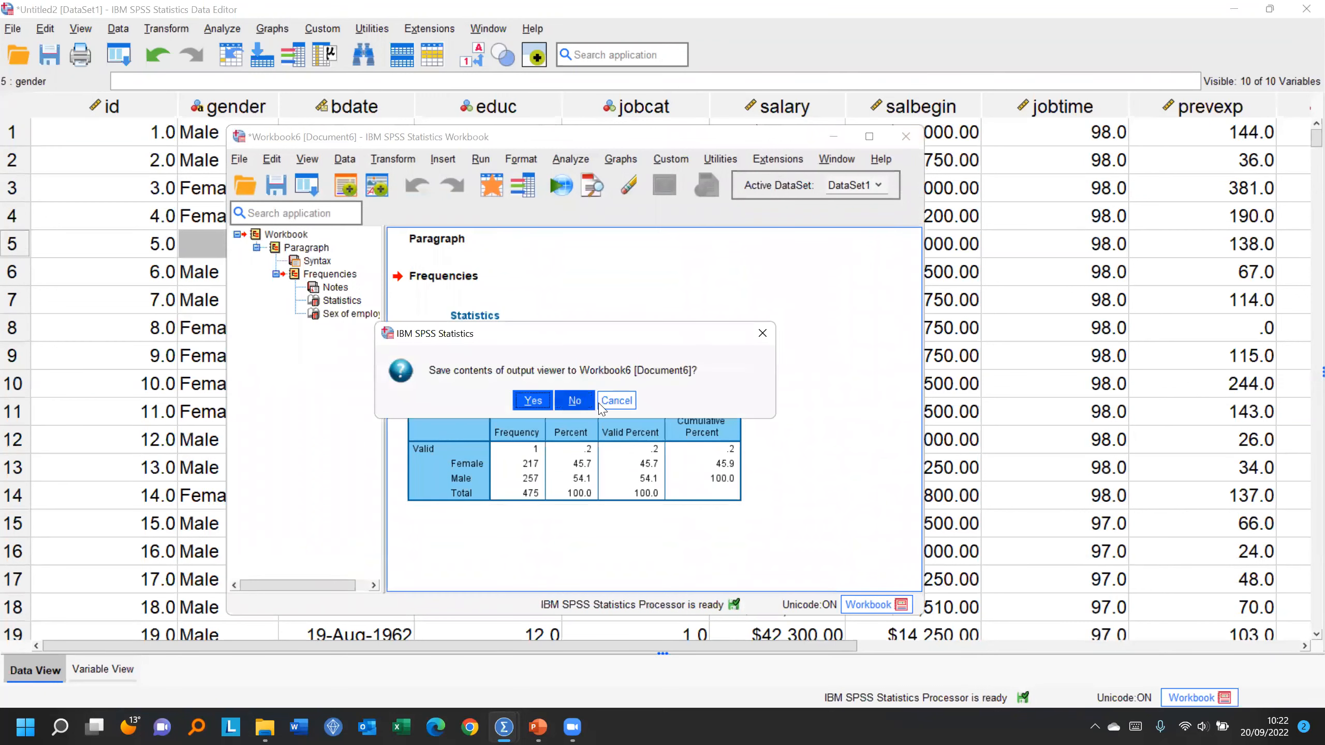
pyautogui.press('Return')
# Step: Enter x as the gender value of case 5
pyautogui.click(208, 245)
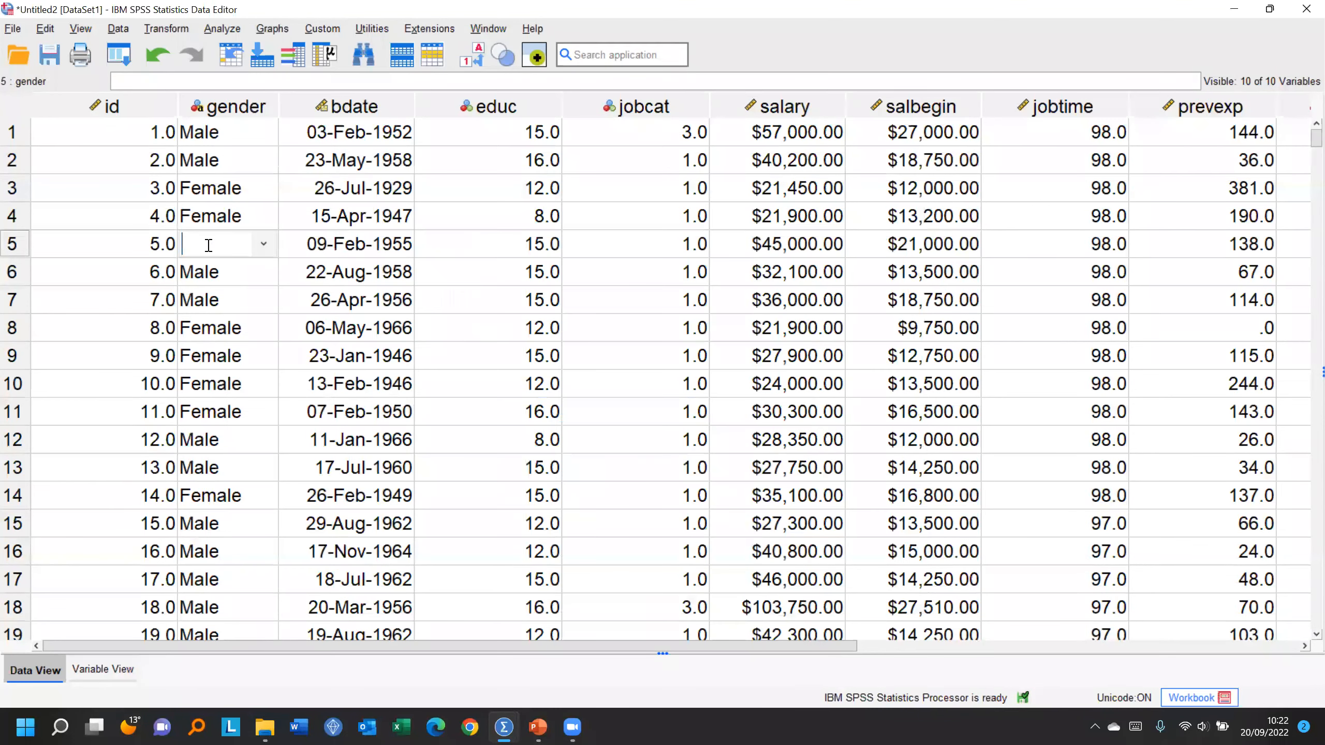
pyautogui.write('x')
pyautogui.press('Return')
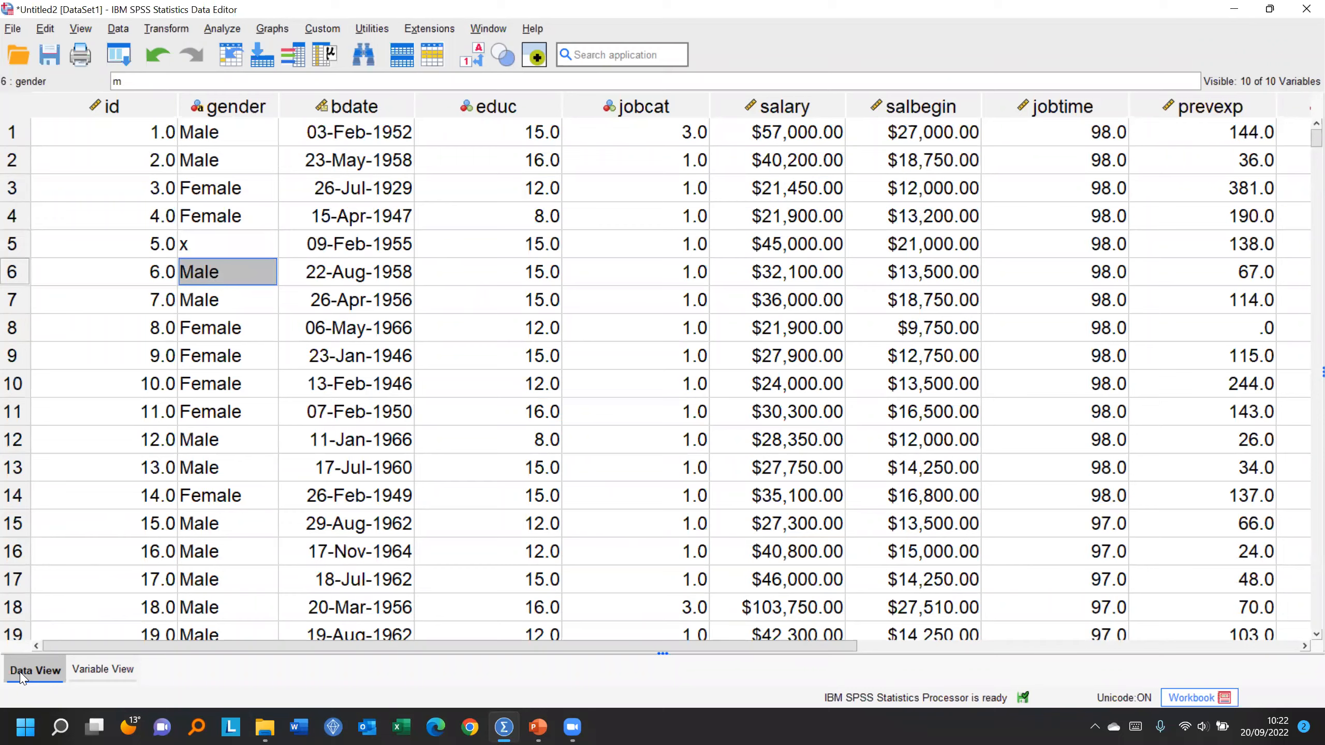
# Step: Add the value label "Unknown" for the value x to the gender variable's definition
pyautogui.click(89, 671)
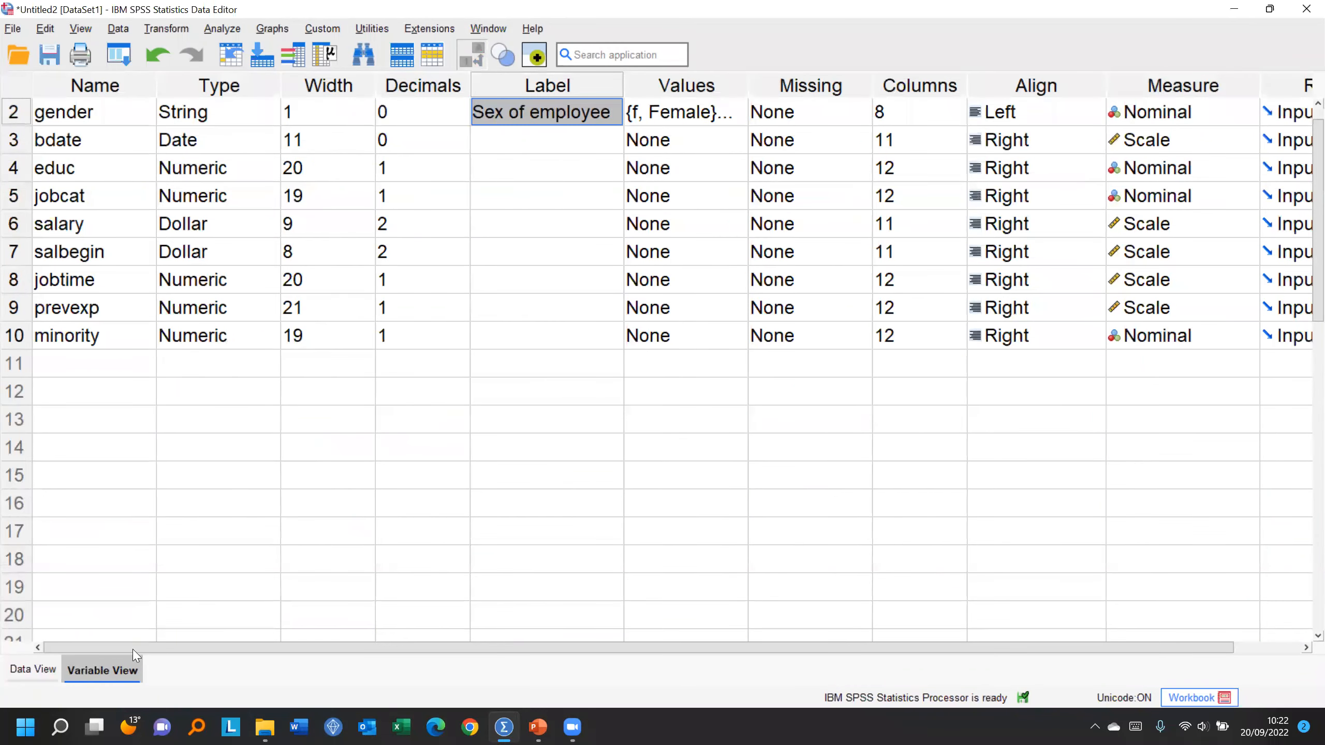
pyautogui.click(743, 111)
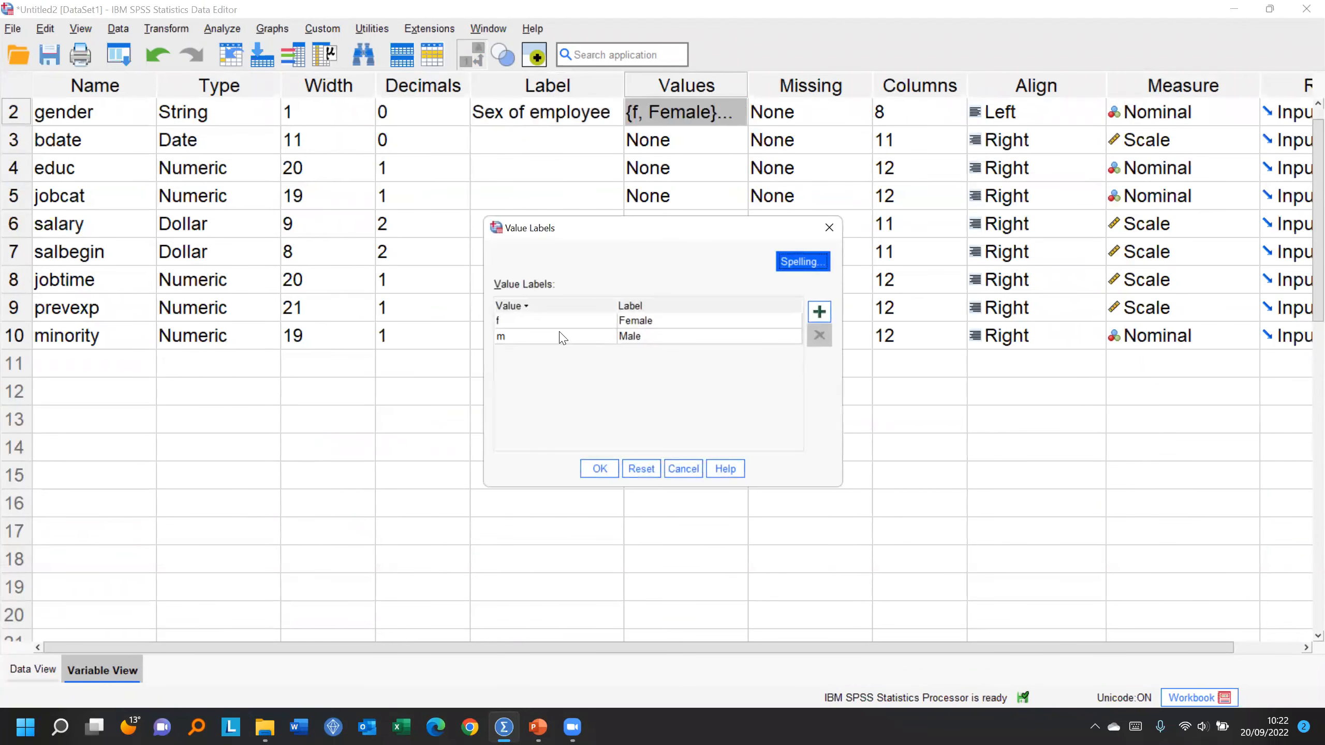
pyautogui.click(820, 316)
pyautogui.write('x')
pyautogui.click(654, 354)
pyautogui.click(652, 351)
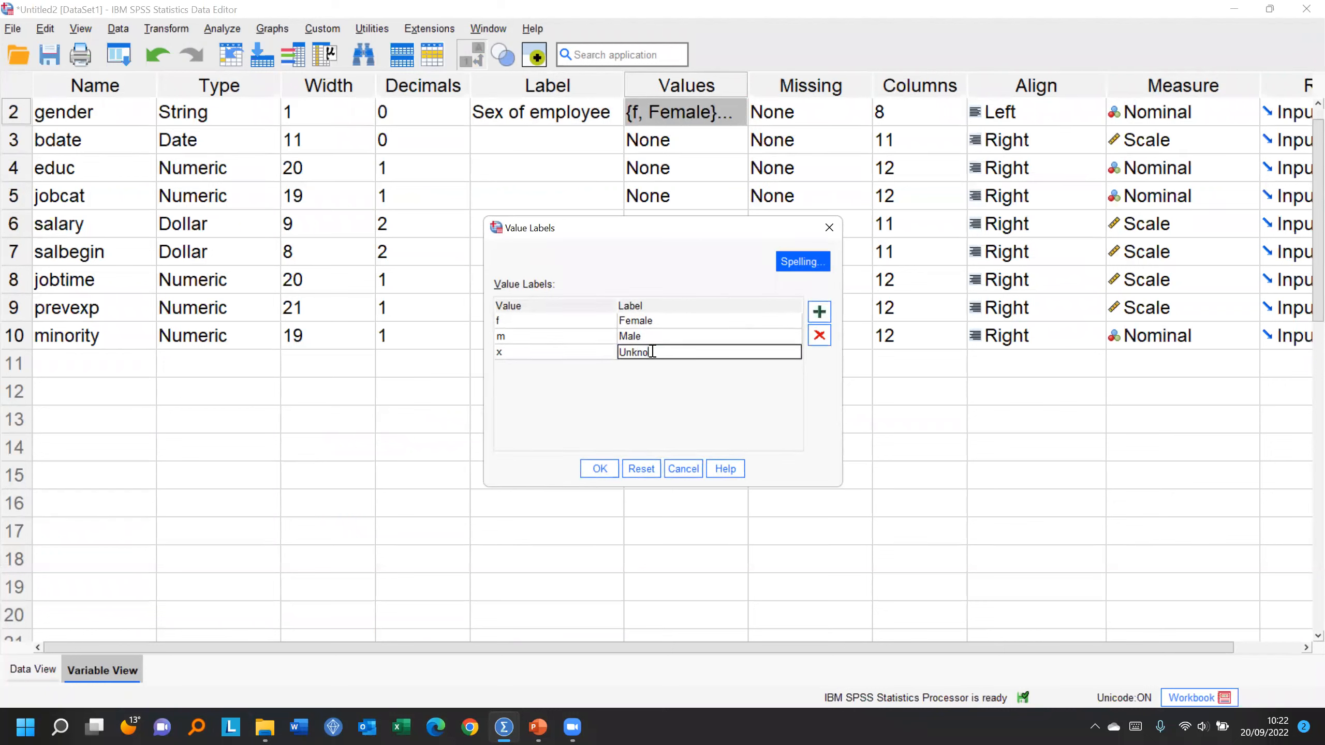
pyautogui.click(588, 470)
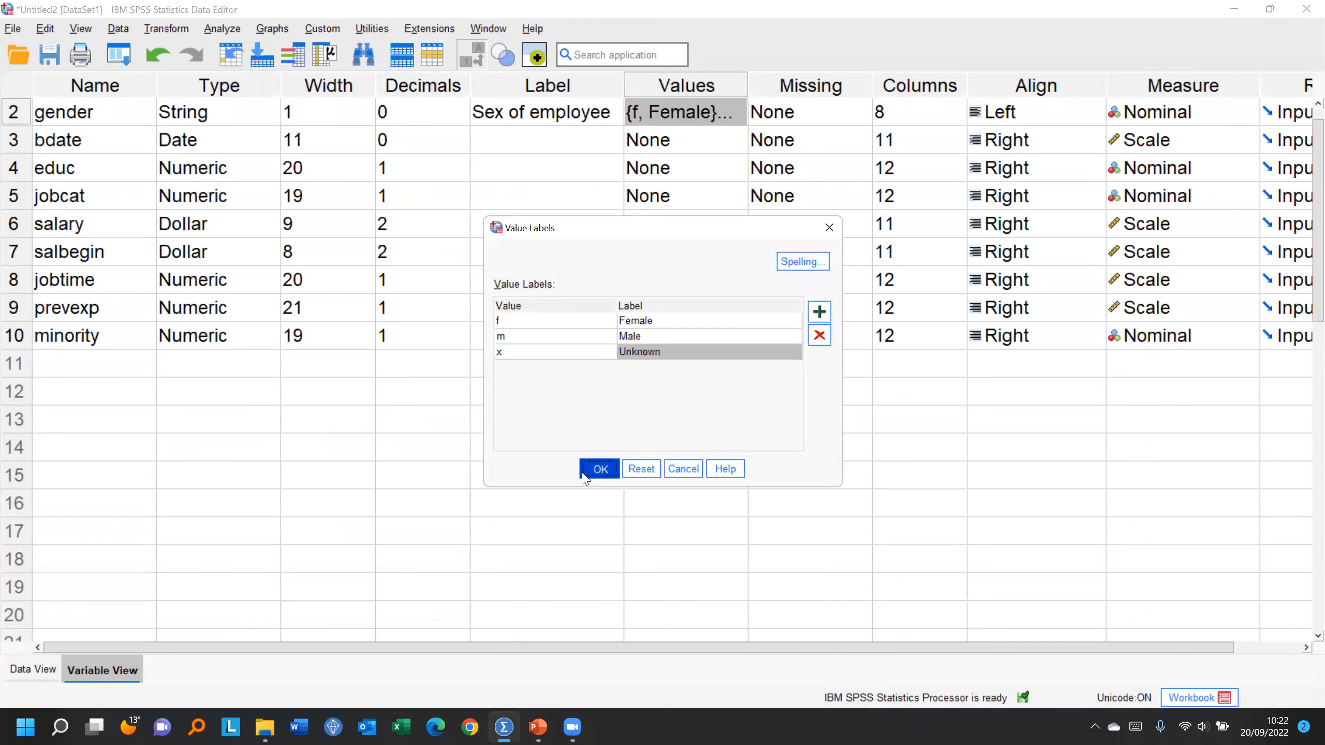
# Step: Define x as a discrete missing value for the gender variable
pyautogui.click(857, 111)
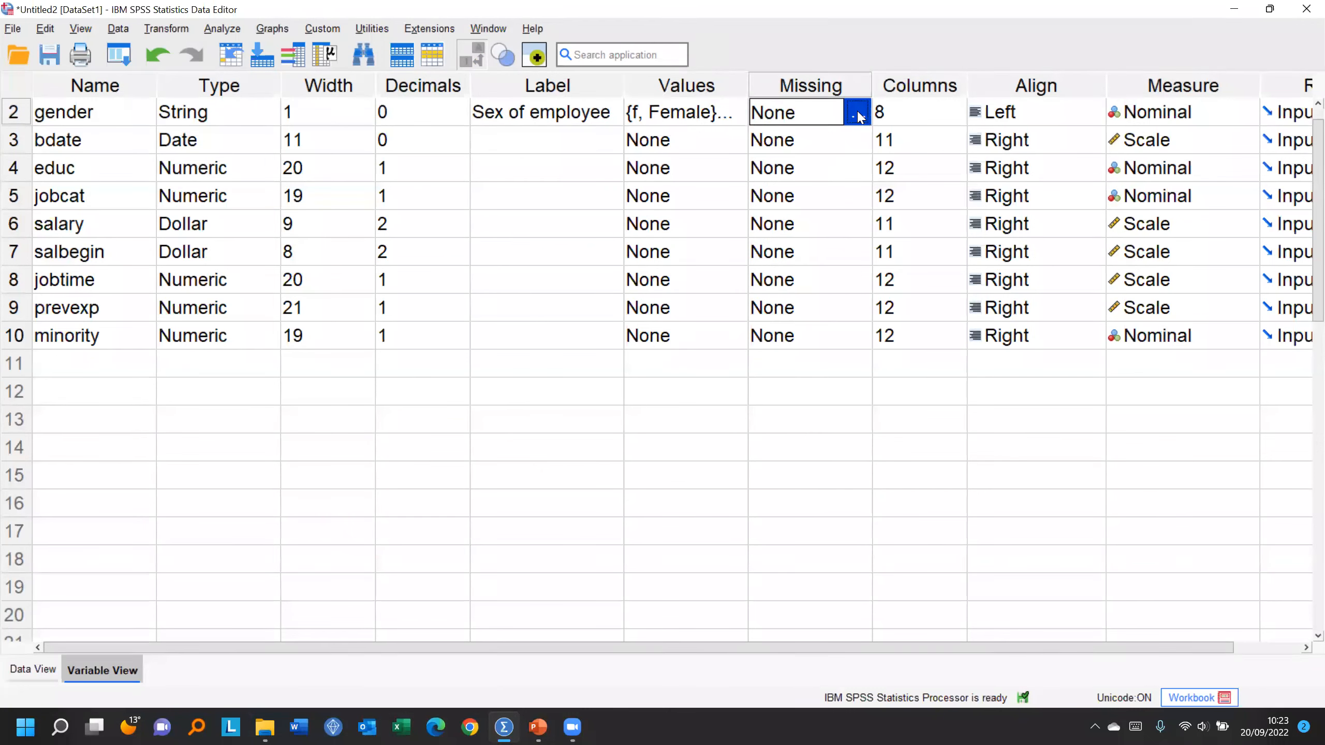
pyautogui.click(858, 111)
pyautogui.click(574, 319)
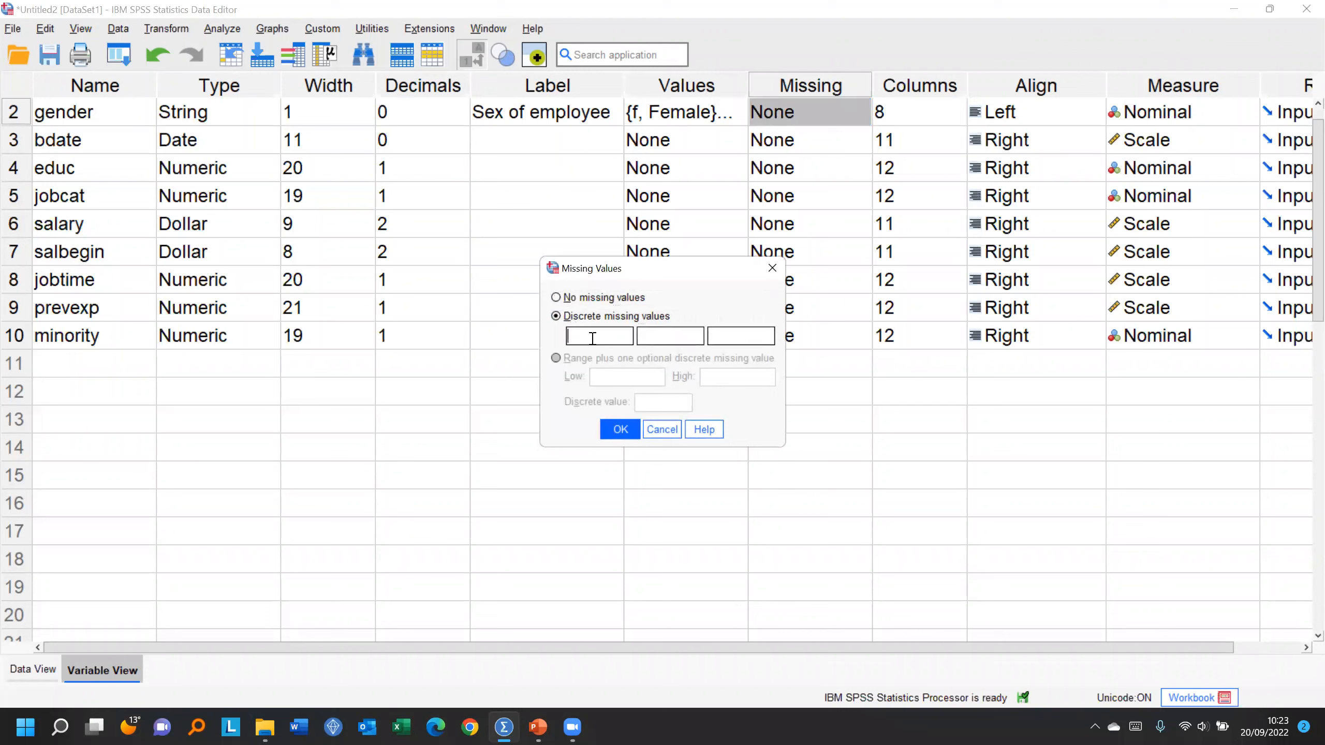
pyautogui.write('x')
pyautogui.click(619, 429)
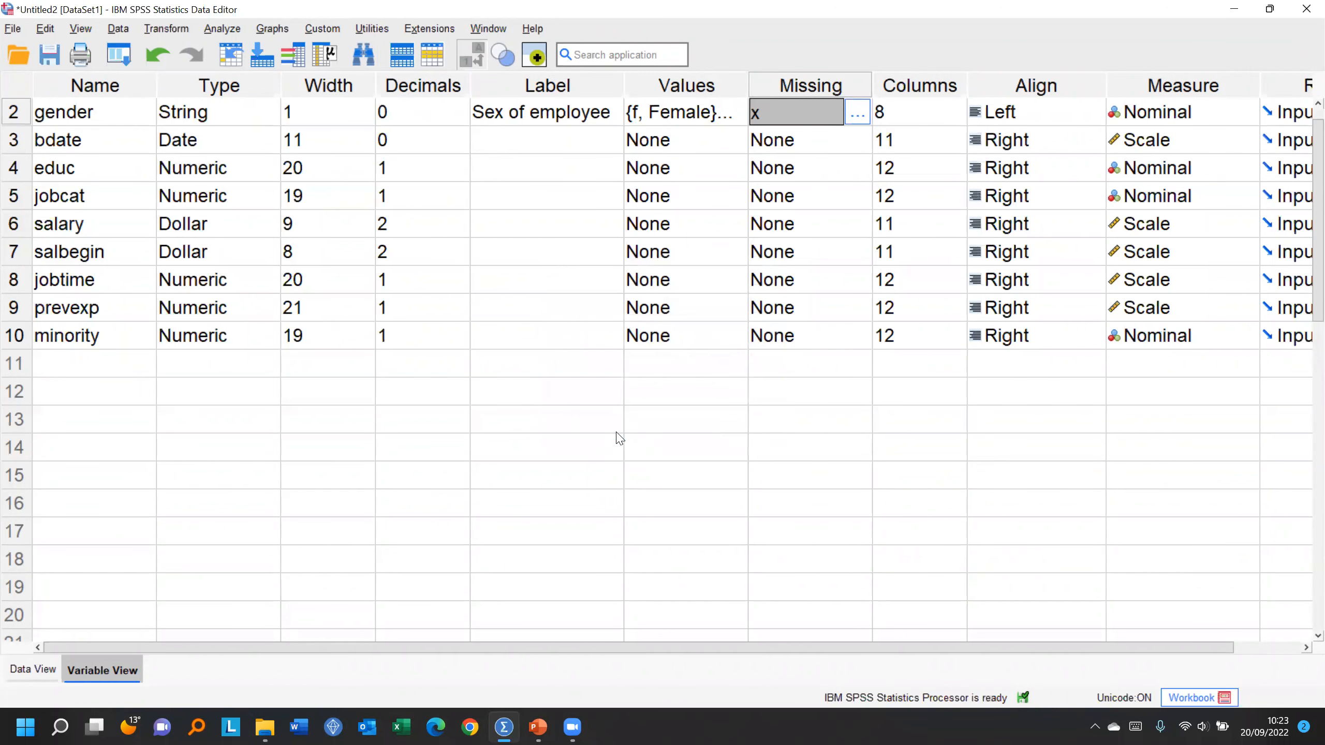
# Step: Run descriptive statistics on gender again and examine the valid and missing rows in the maximized output workbook
pyautogui.rightClick(571, 115)
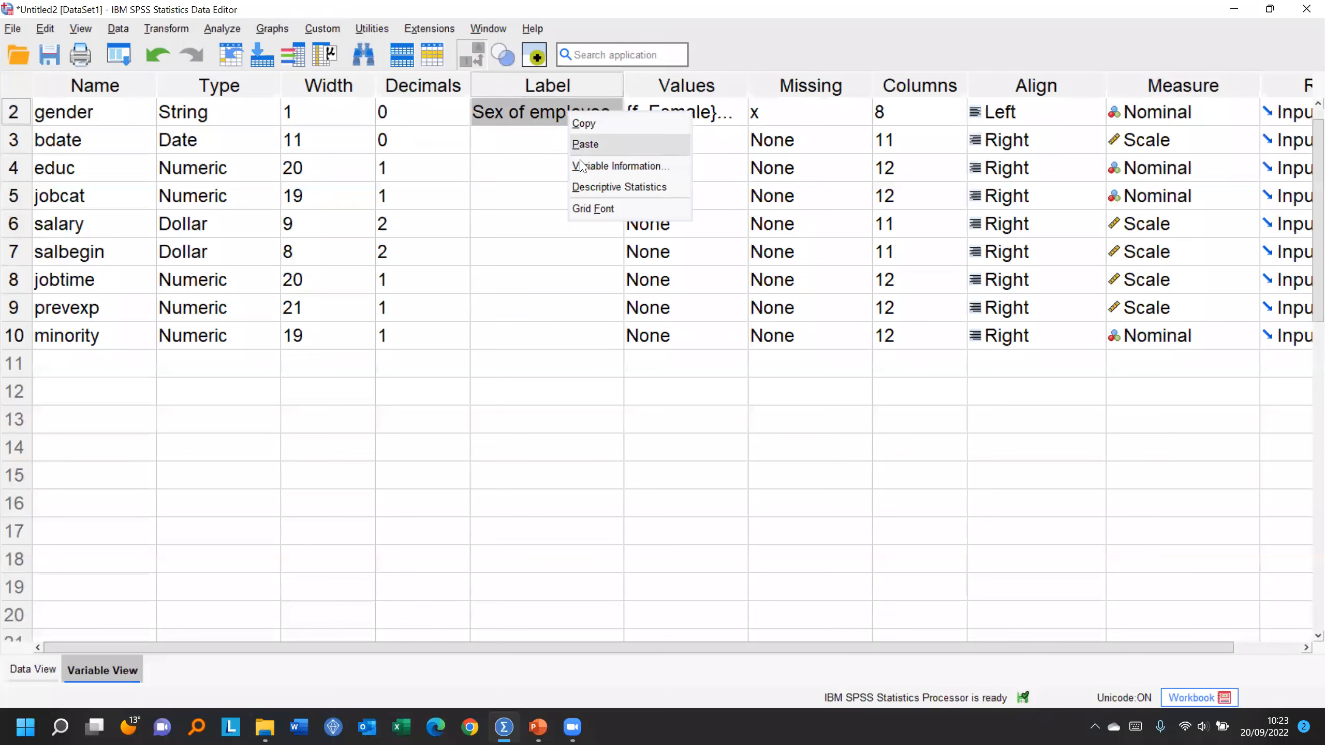
pyautogui.click(593, 187)
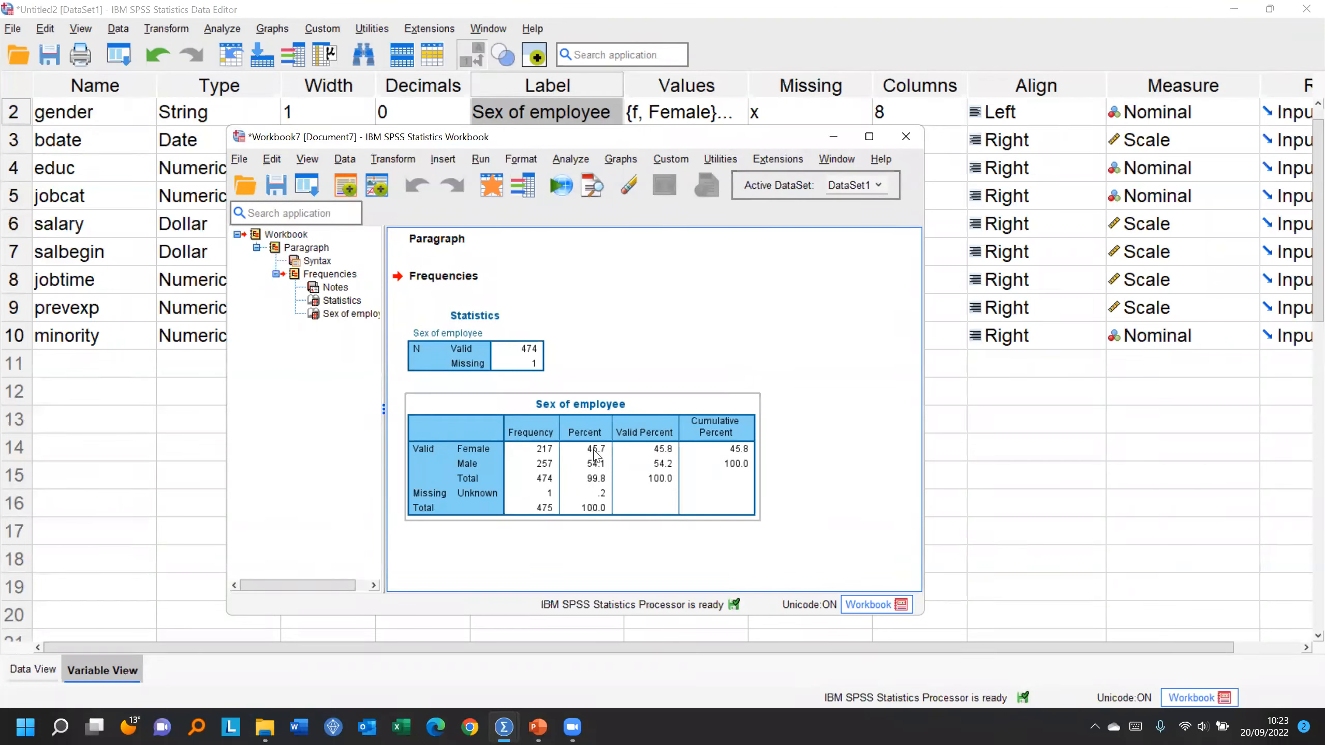
pyautogui.click(869, 136)
pyautogui.click(387, 311)
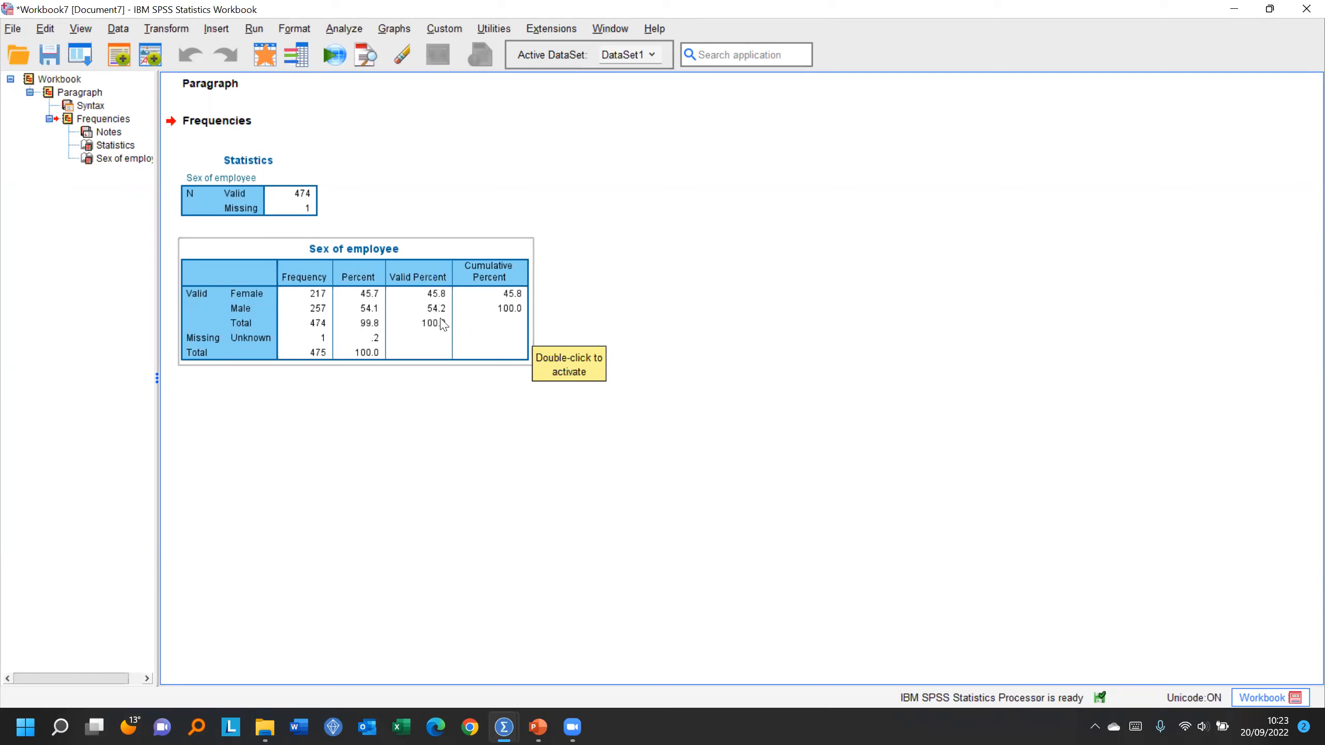
# Step: Switch from the output back to the data values and select the jobcat value of case 3
pyautogui.click(265, 54)
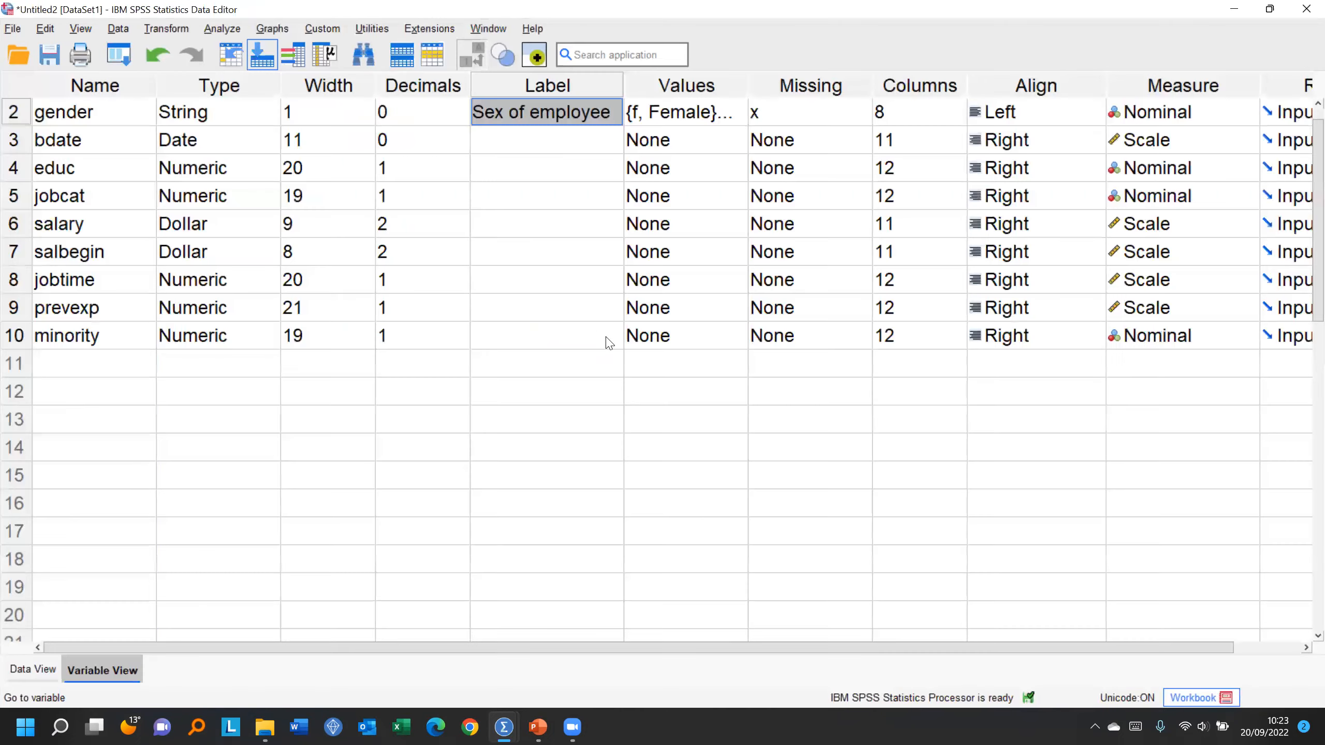
pyautogui.click(31, 670)
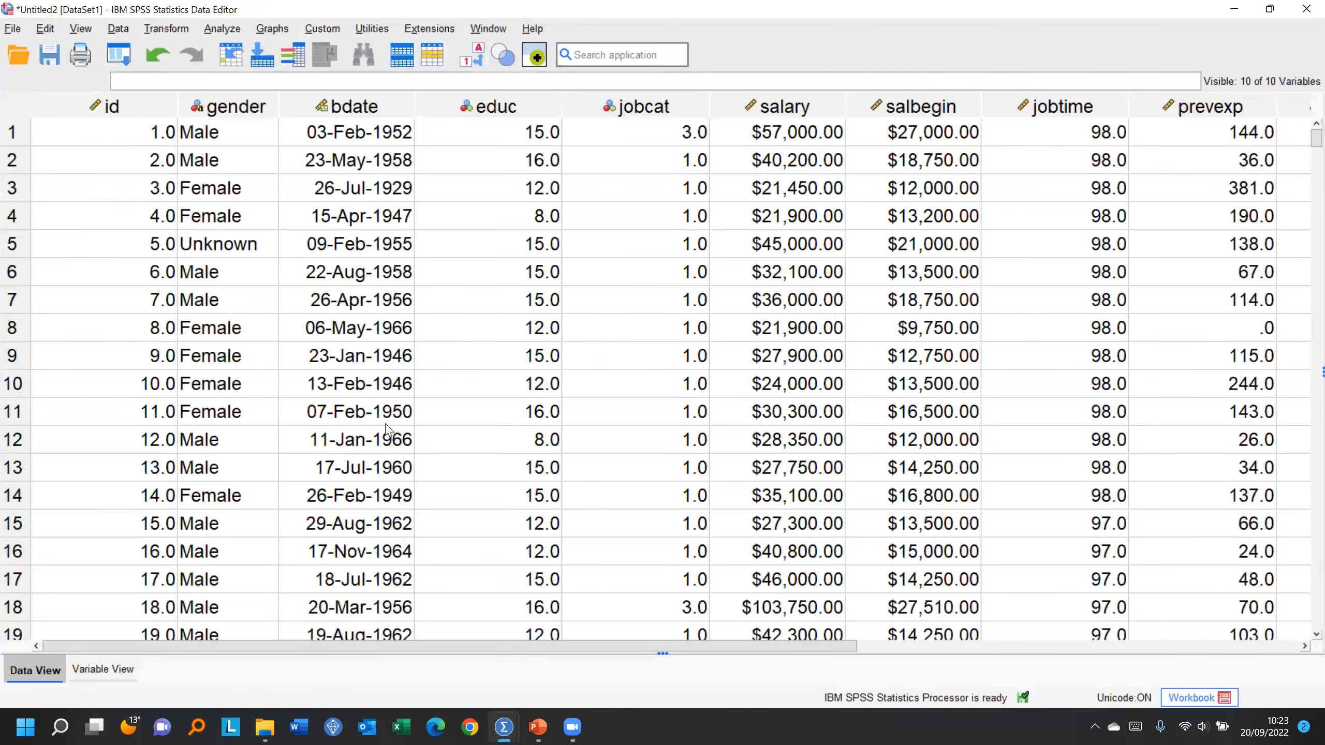
pyautogui.click(622, 185)
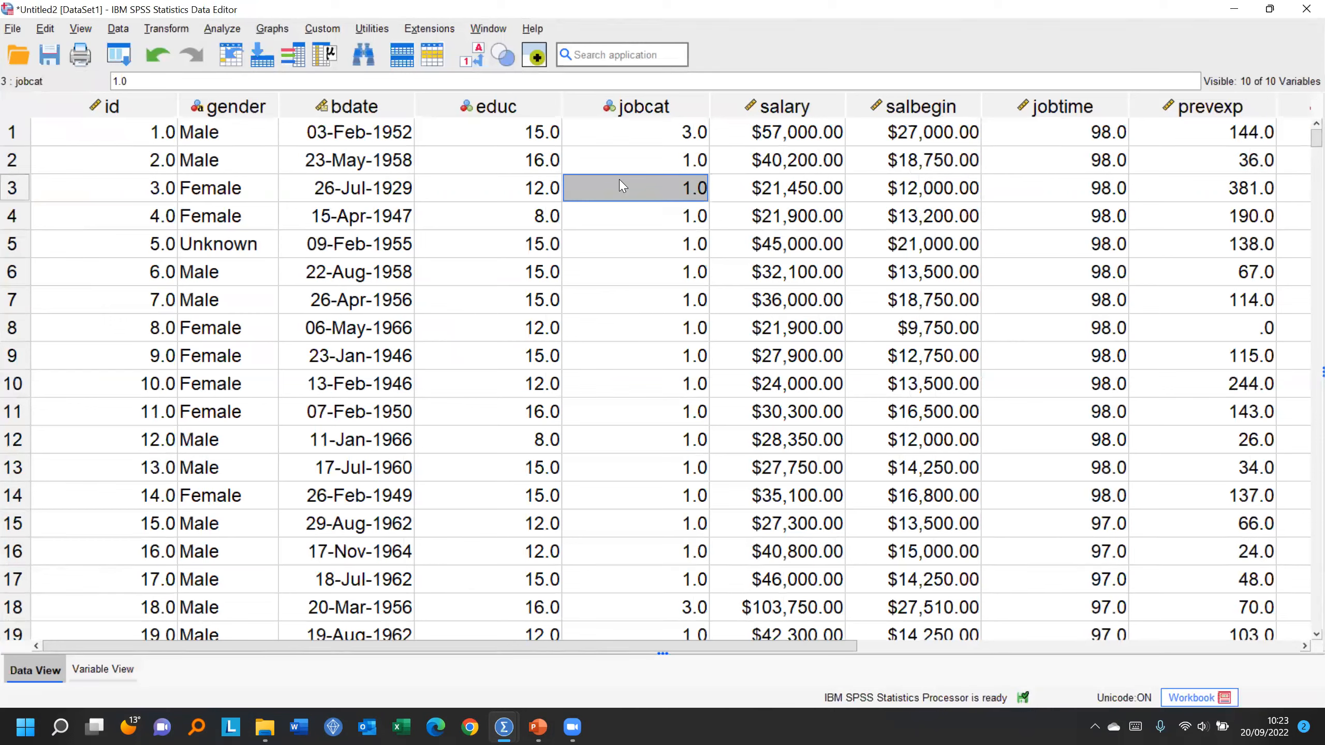
# Step: Try the value 0 for jobcat in case 3 and undo the change
pyautogui.write('0')
pyautogui.press('Return')
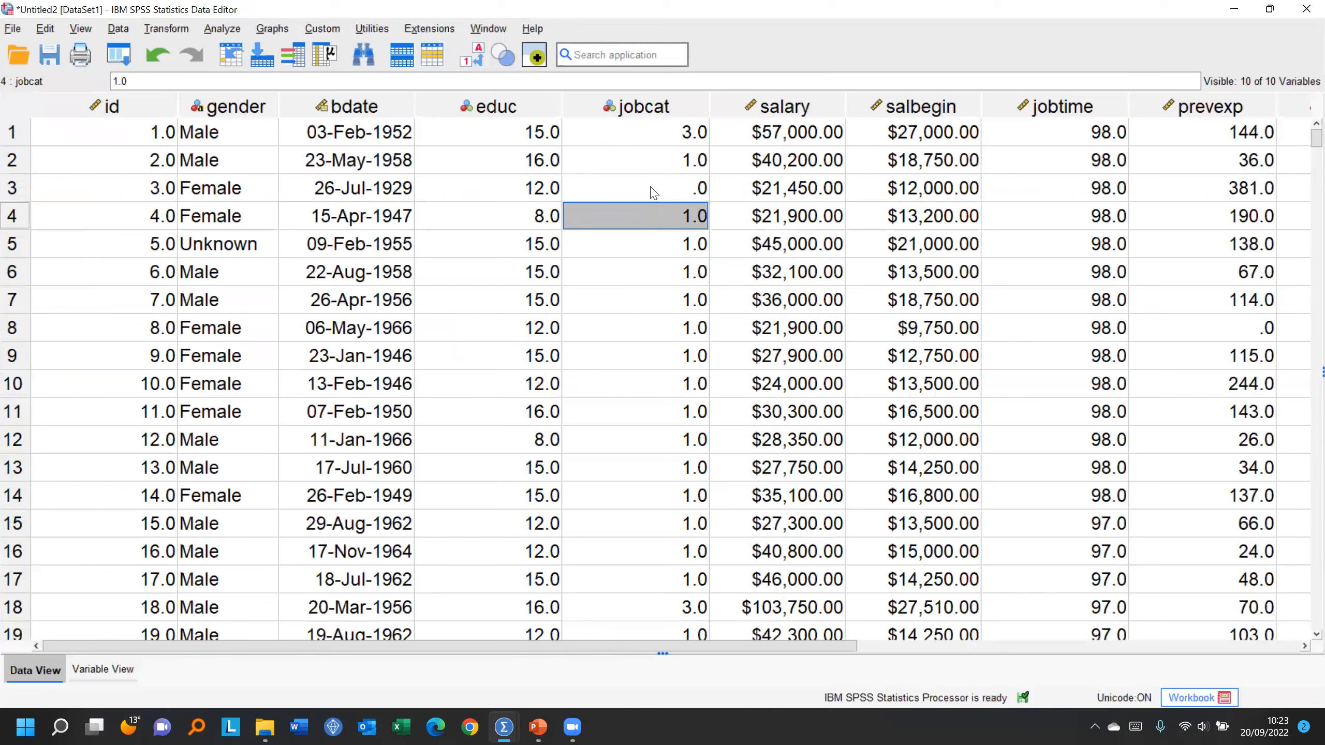
pyautogui.click(652, 192)
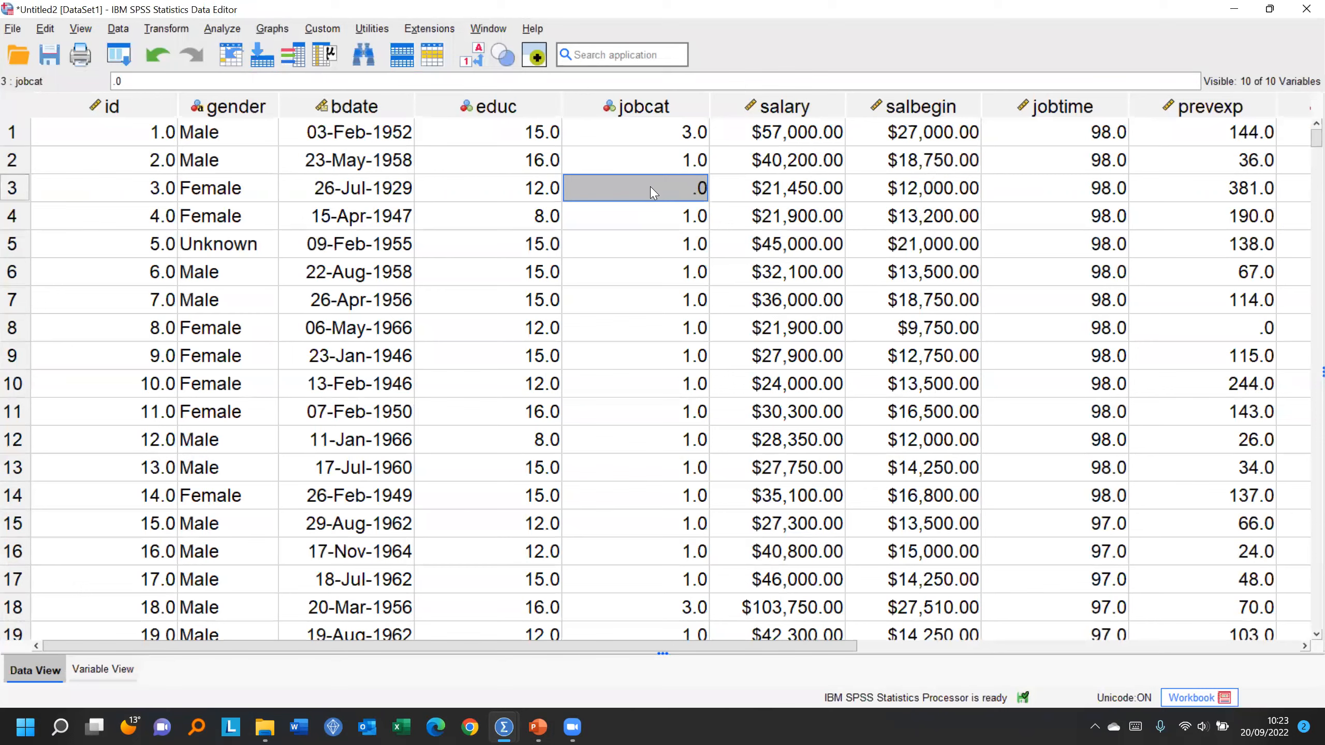
pyautogui.hotkey('ctrl', 'z')
pyautogui.click(652, 282)
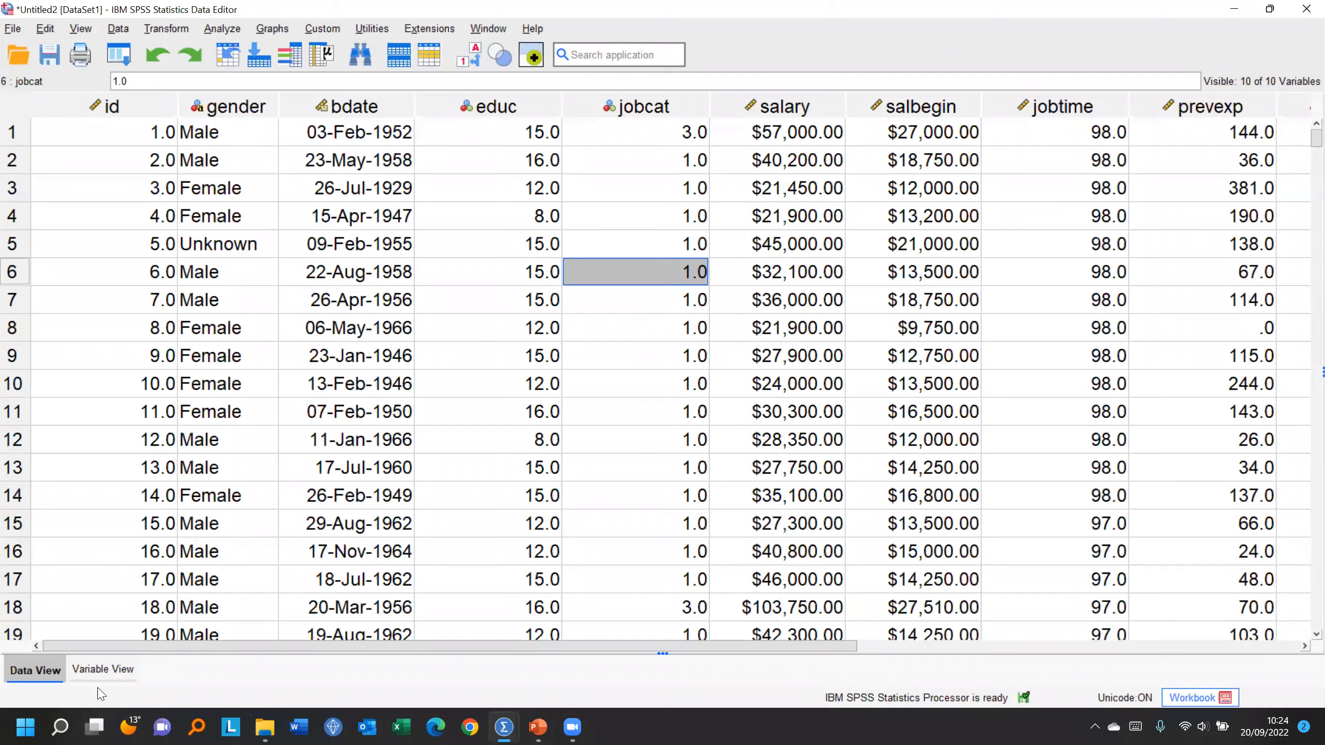
# Step: Look at the missing value options for bdate in the variable definitions, cancel them unchanged and return to the data values
pyautogui.click(103, 672)
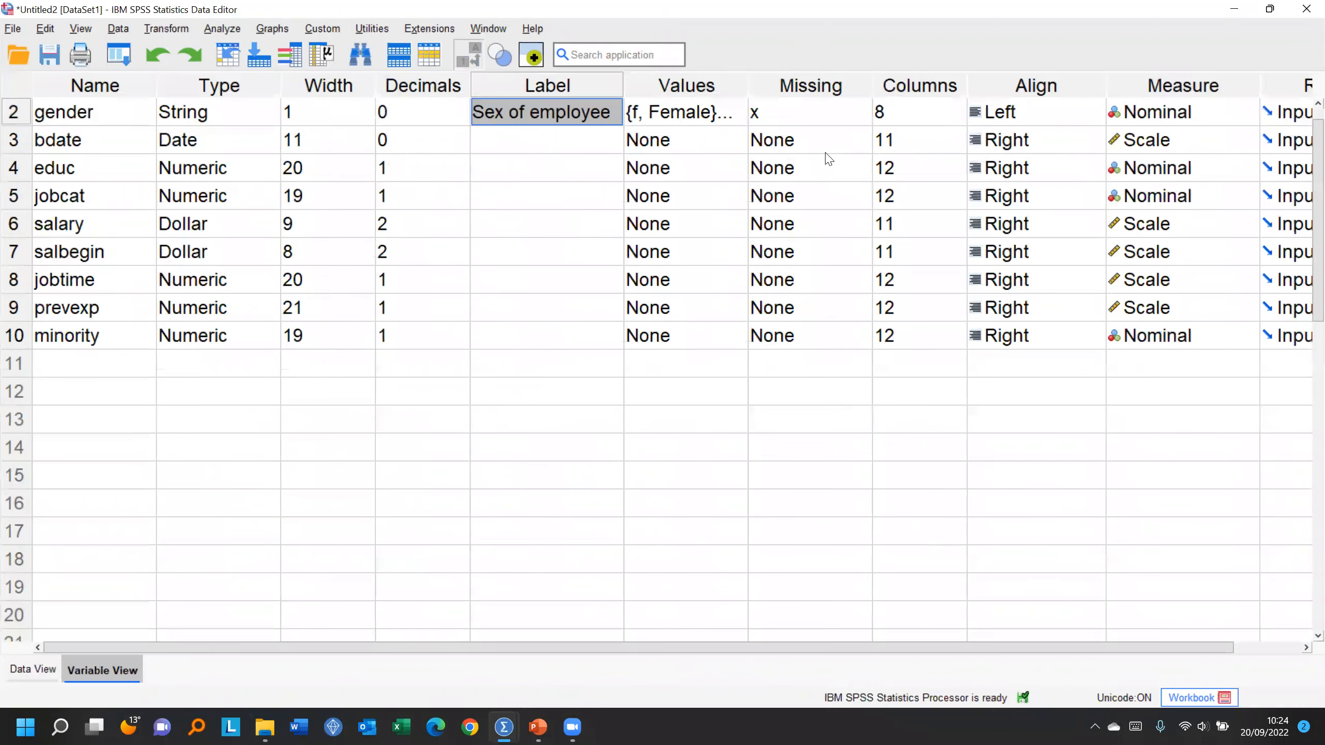
pyautogui.click(861, 141)
pyautogui.click(863, 140)
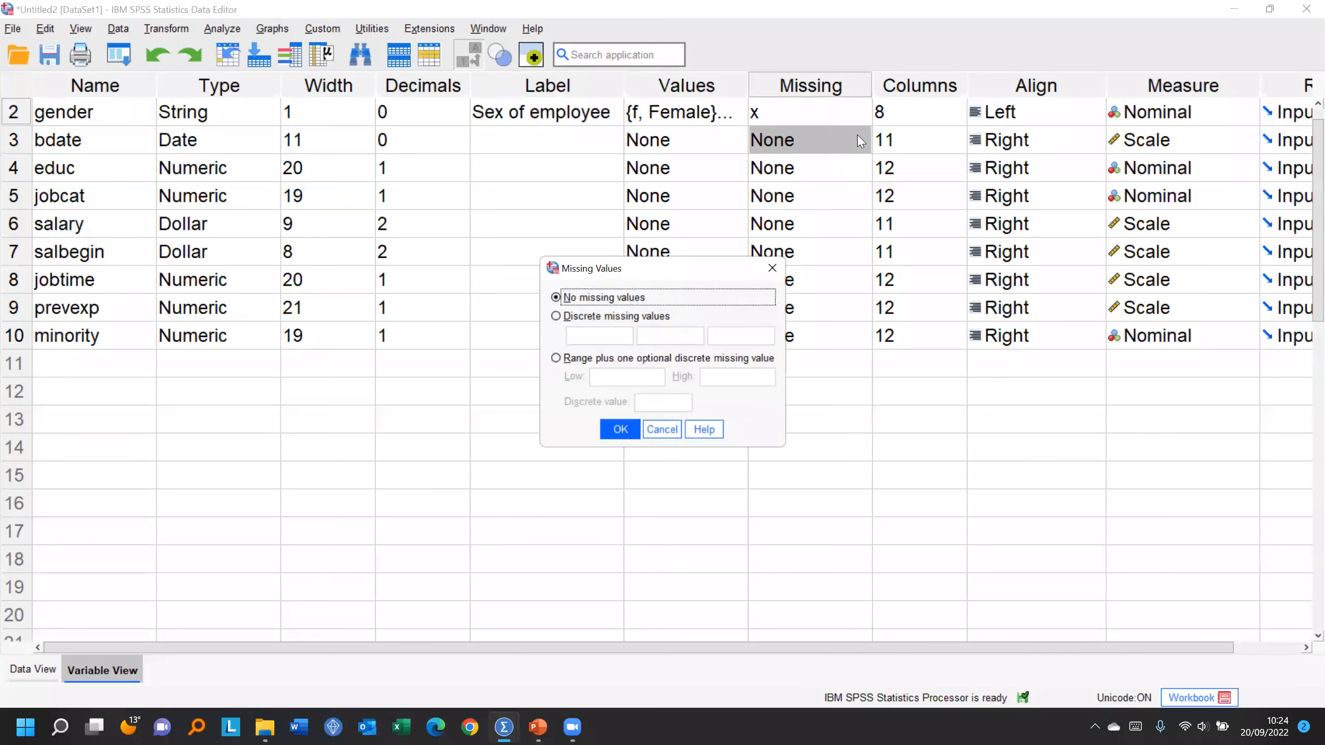
pyautogui.press('Down')
pyautogui.click(659, 429)
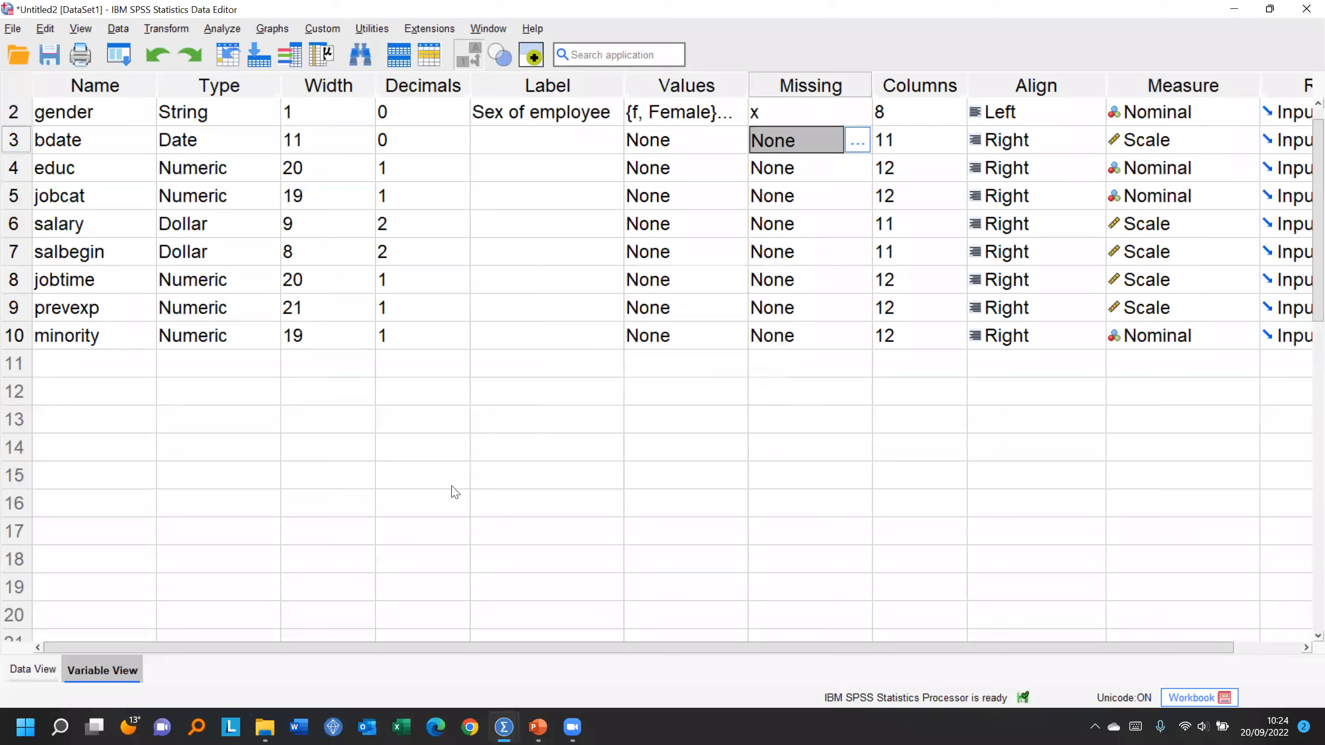
pyautogui.click(34, 670)
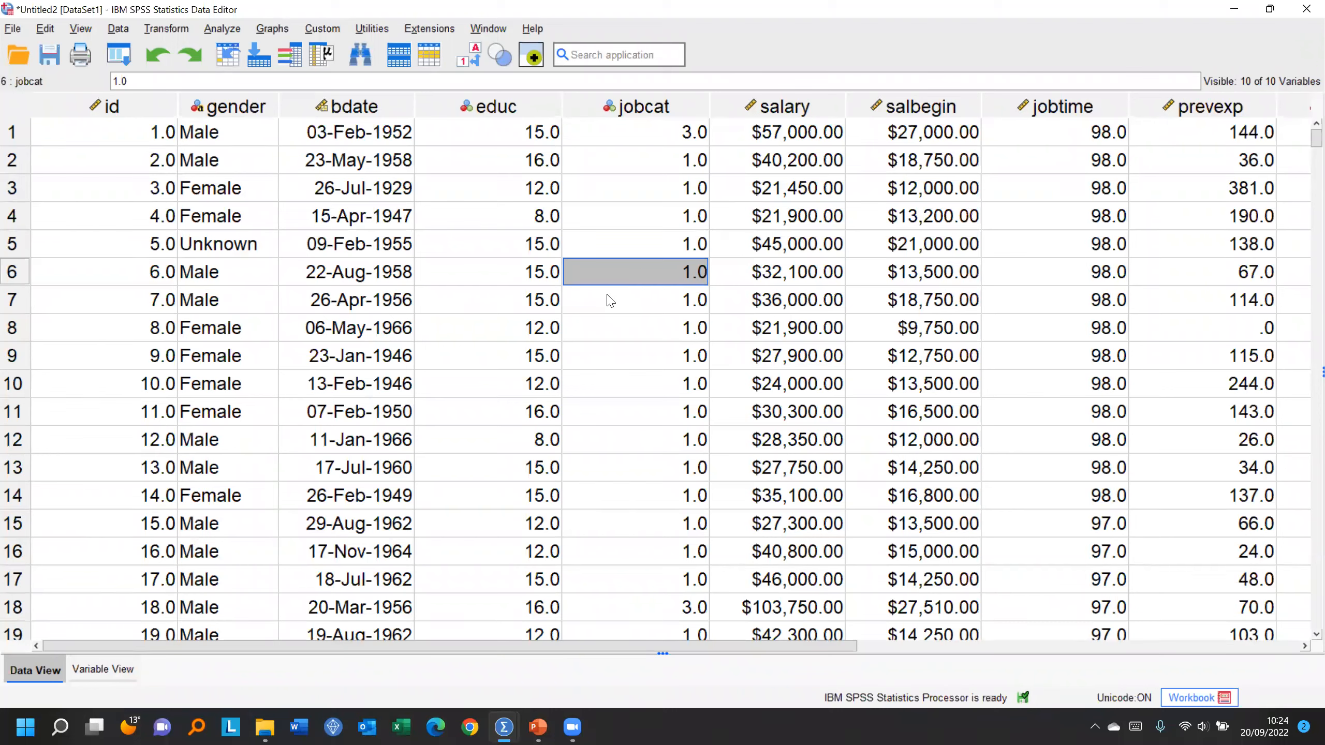
# Step: Start Copy Data Properties and choose the external file "Employee just the variables.sav" as the source of the properties
pyautogui.click(119, 29)
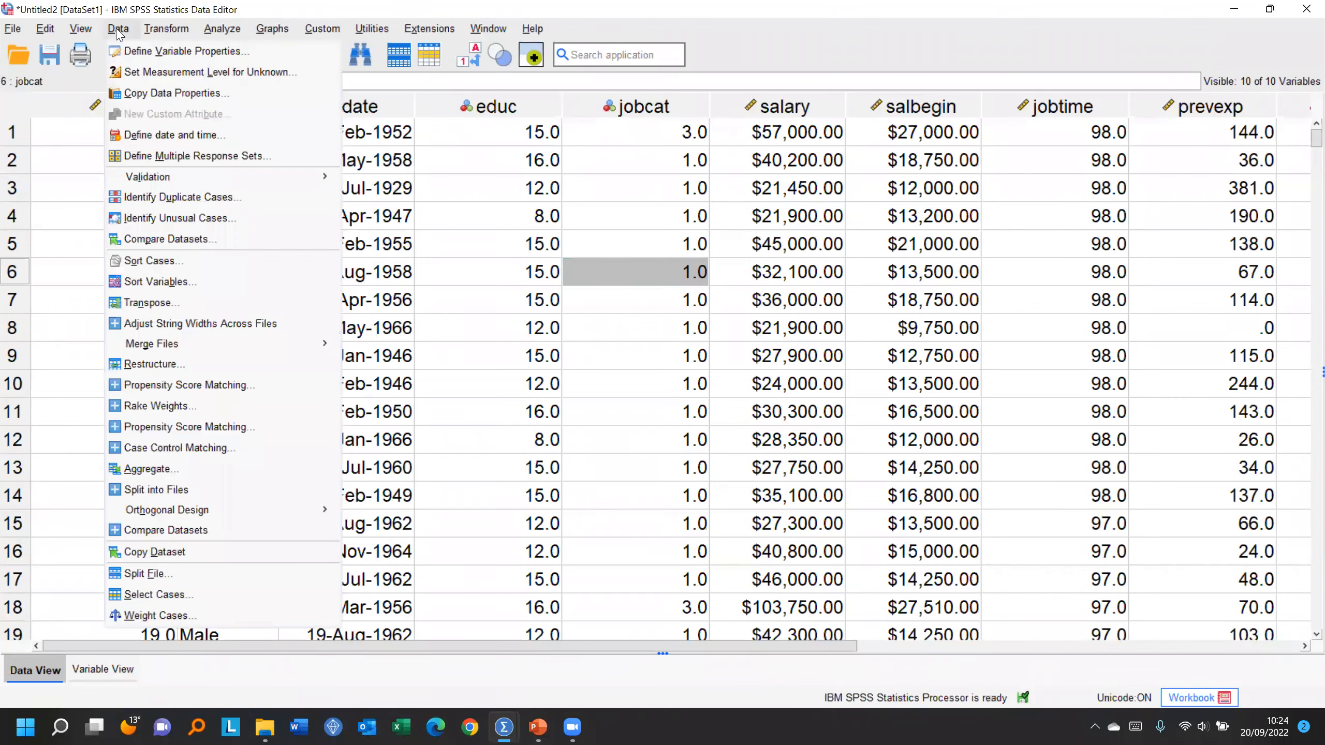
pyautogui.click(138, 100)
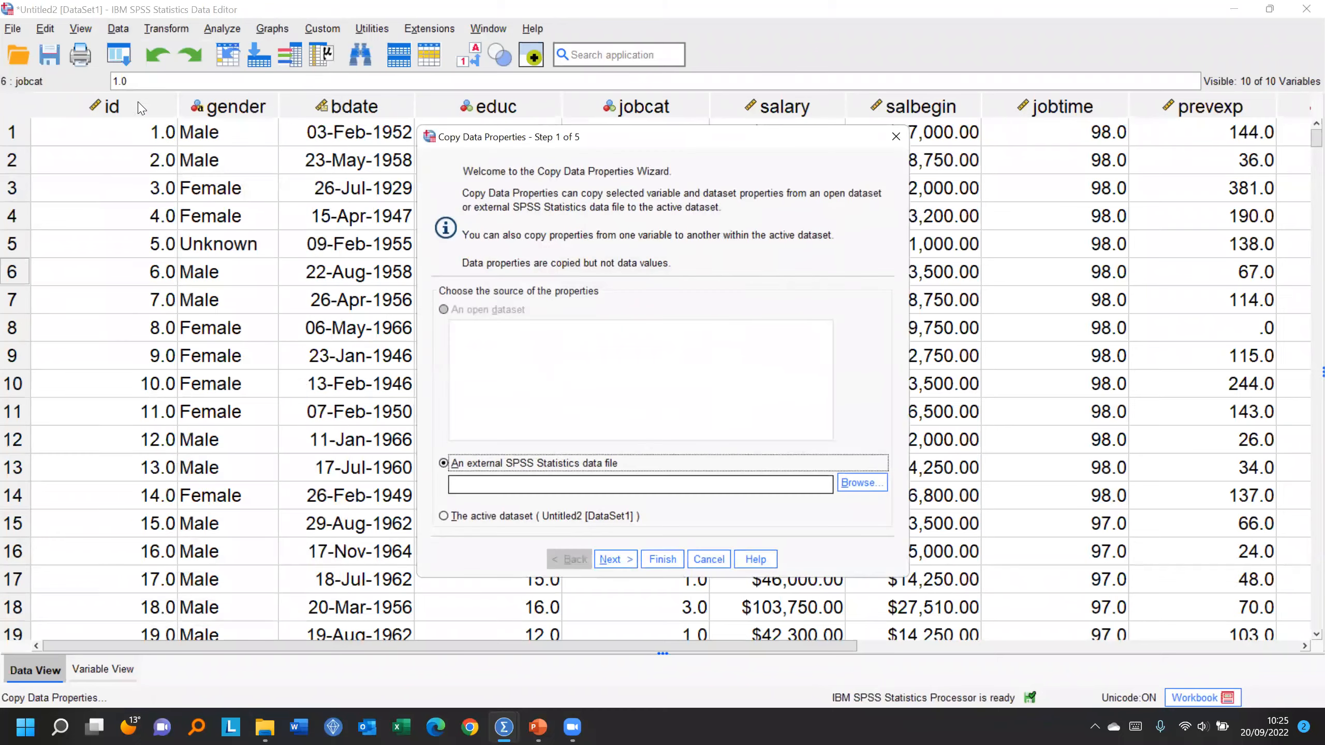
pyautogui.click(861, 484)
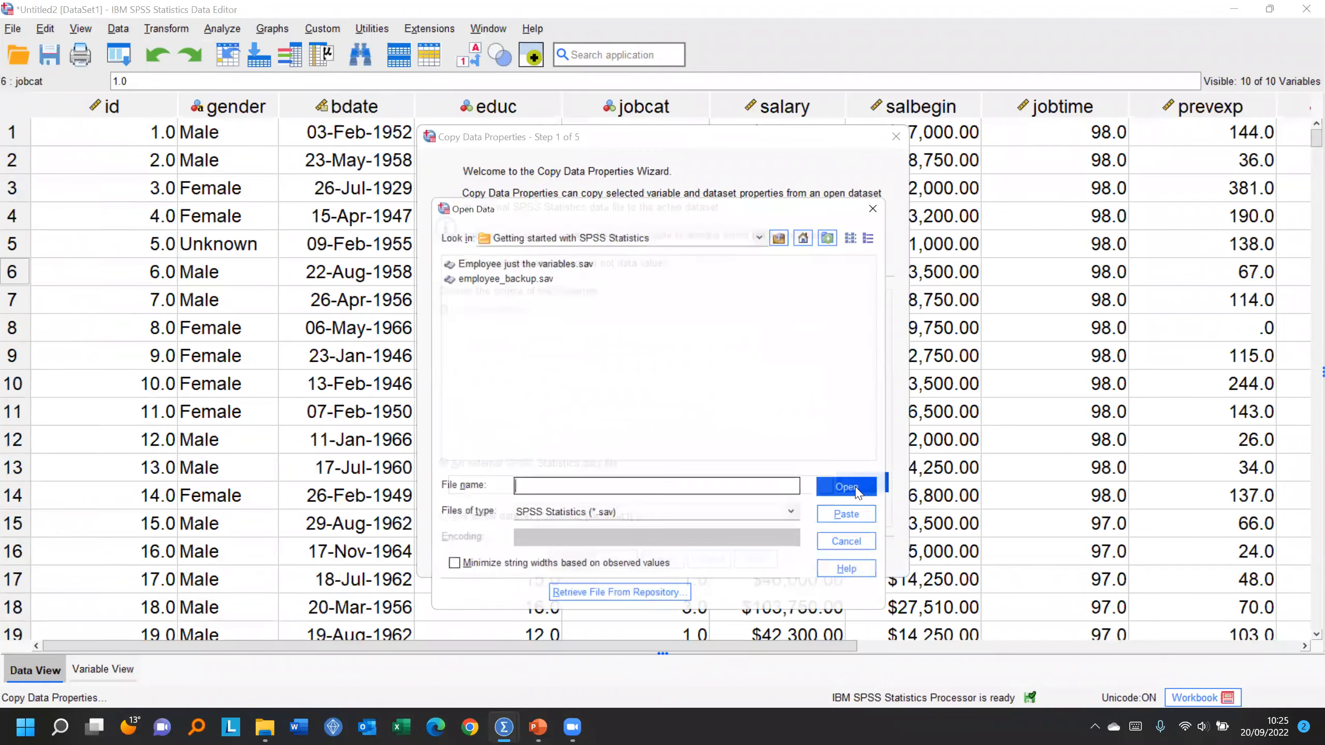
pyautogui.click(538, 264)
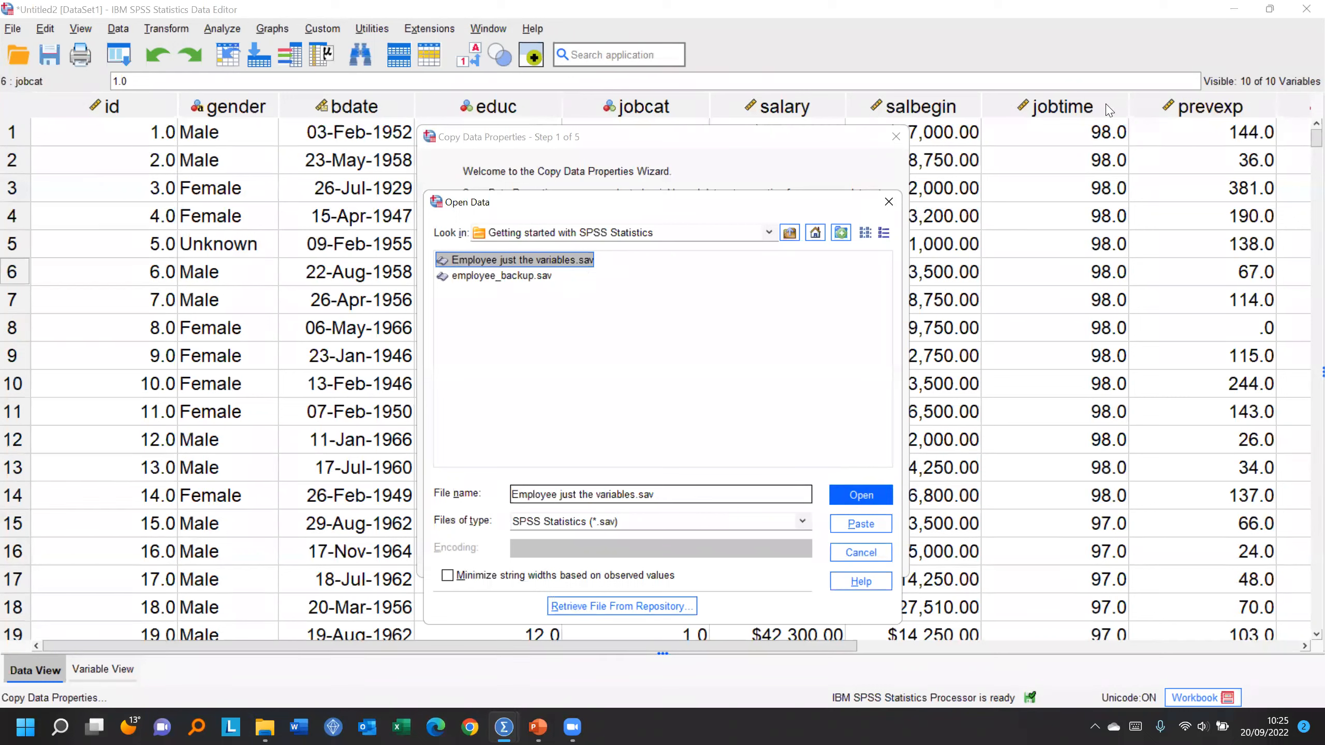
pyautogui.click(862, 495)
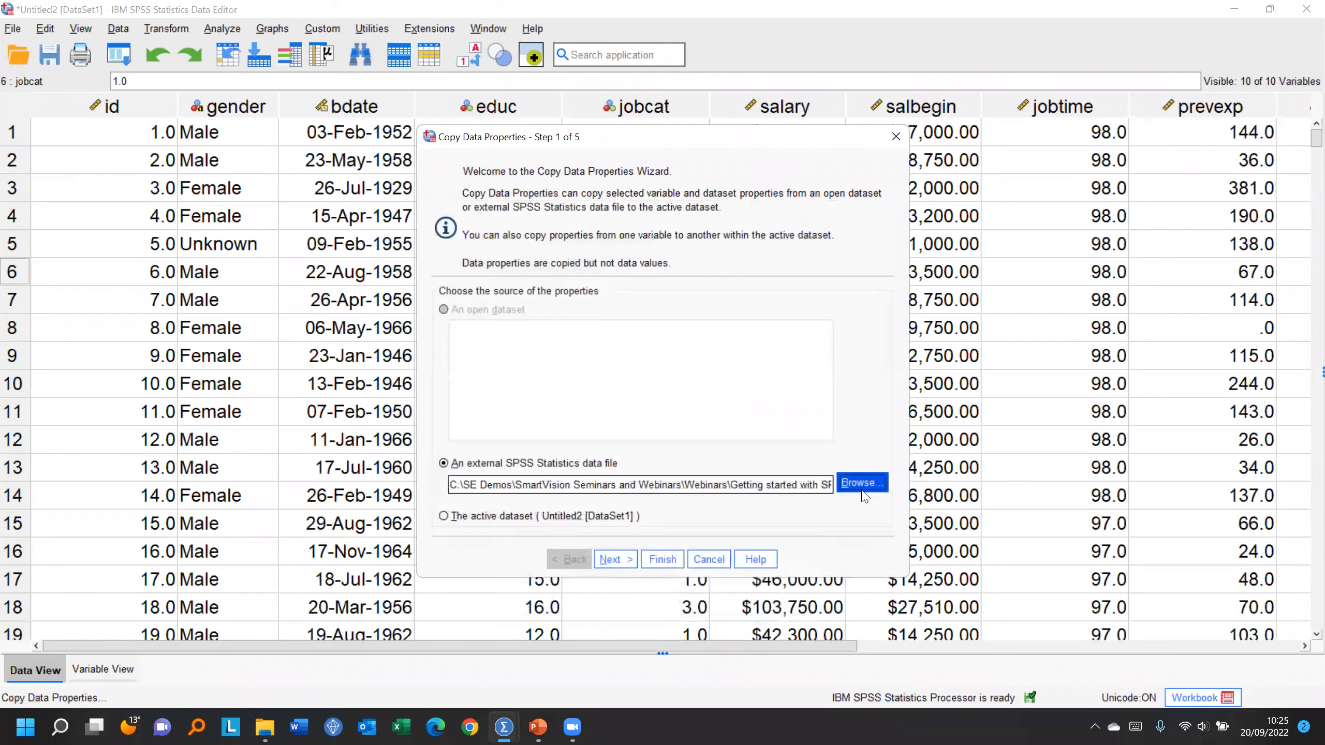
# Step: Apply all variable properties, replacing value labels and custom attributes, from the selected source variables to the matching active dataset variables
pyautogui.click(614, 559)
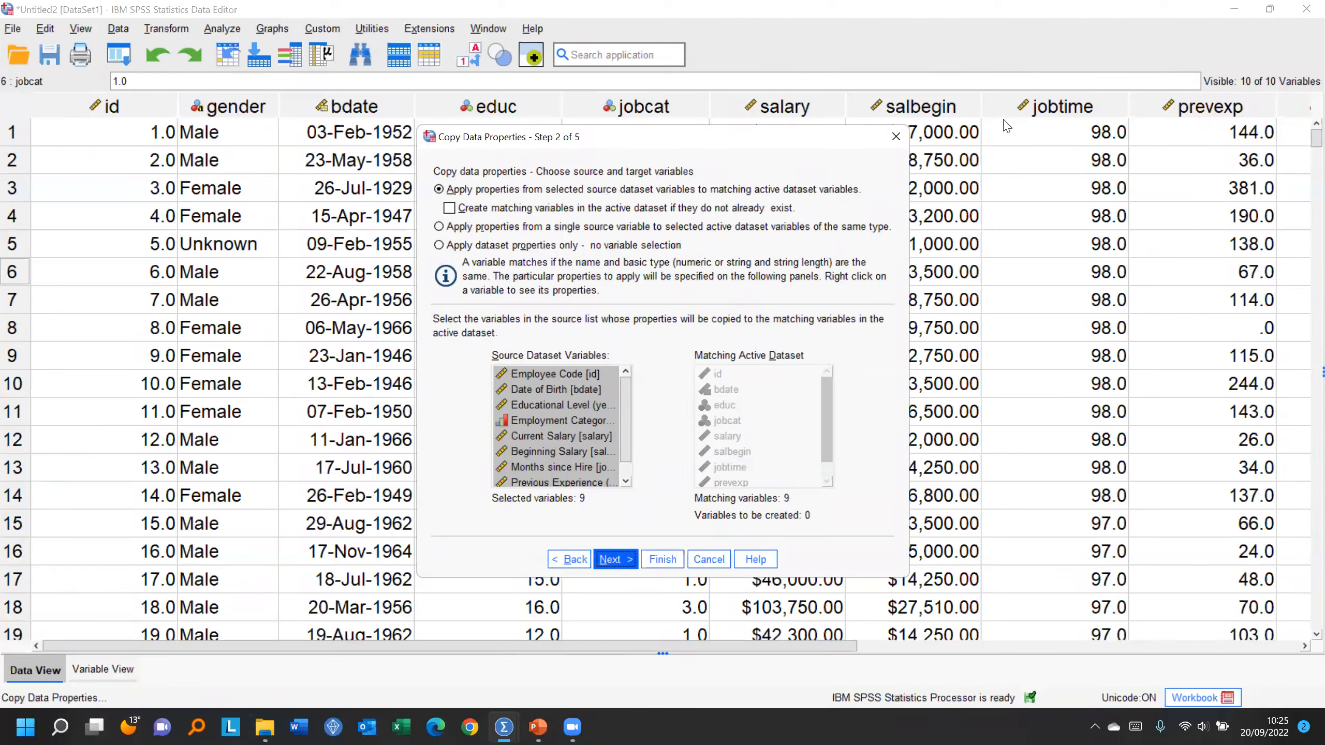
pyautogui.click(605, 559)
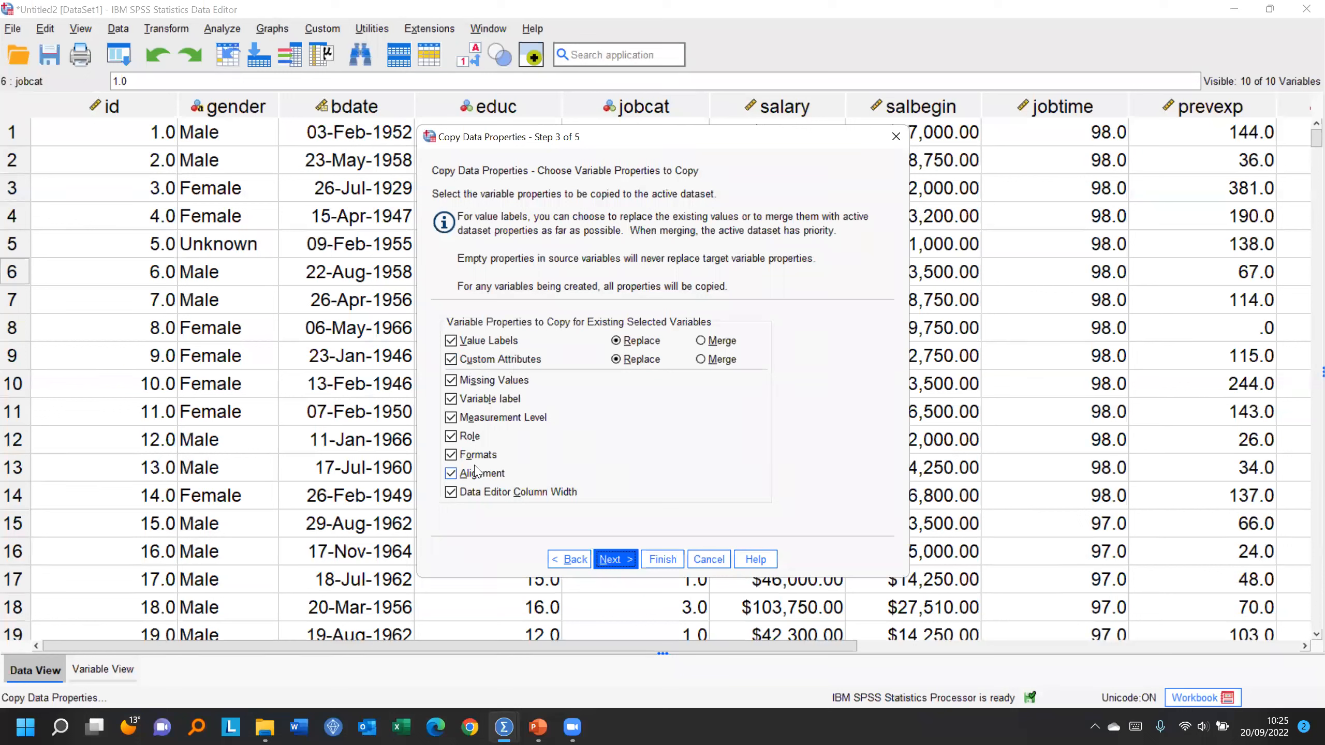
pyautogui.click(616, 560)
pyautogui.click(663, 560)
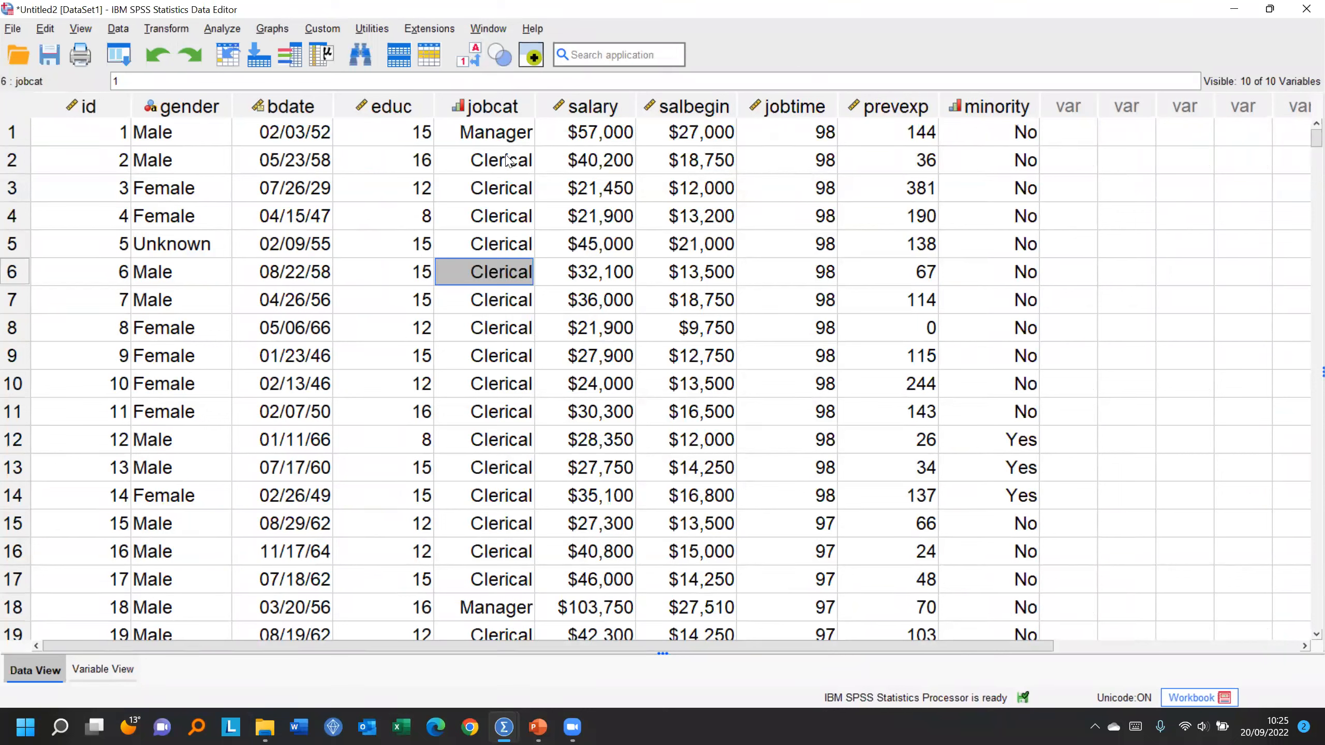
# Step: Switch the value label display off and on repeatedly to compare the raw codes with their labels
pyautogui.click(468, 58)
pyautogui.click(468, 57)
pyautogui.click(468, 57)
pyautogui.click(468, 57)
pyautogui.click(467, 57)
pyautogui.click(468, 58)
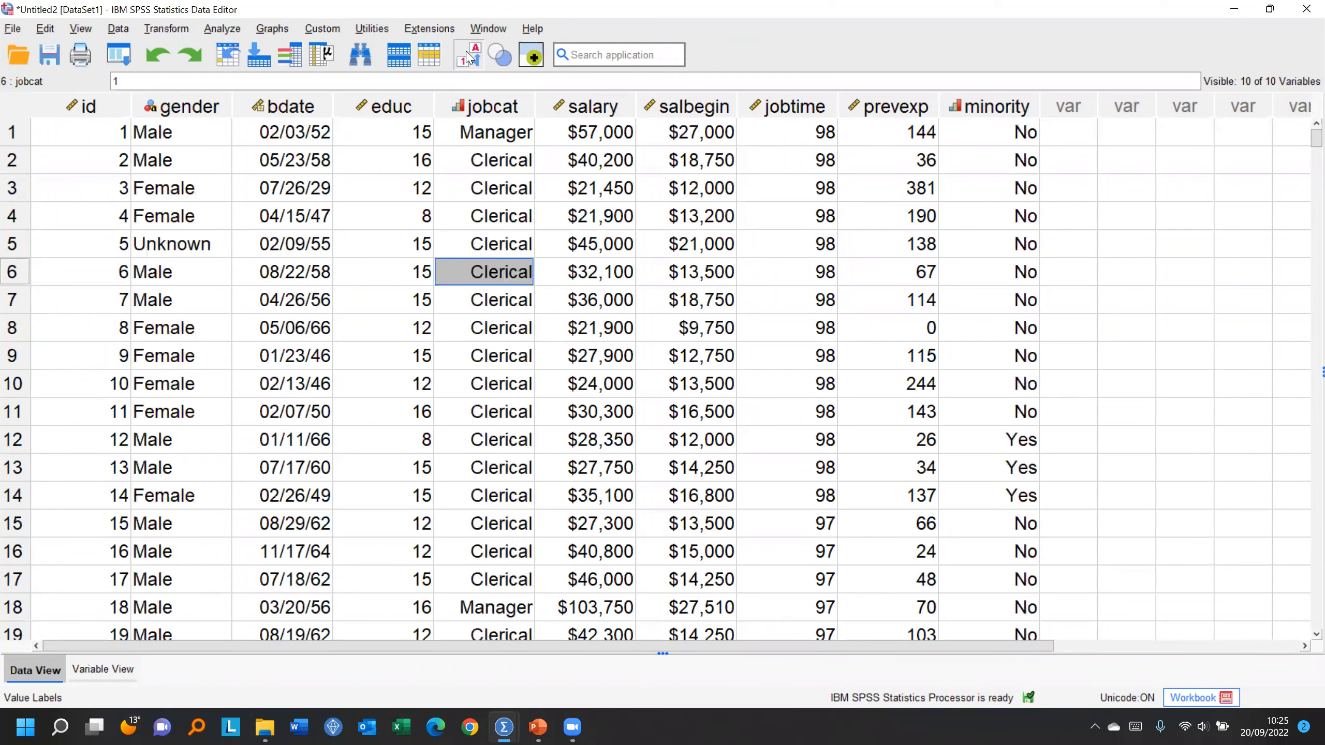
pyautogui.click(468, 57)
pyautogui.click(468, 57)
pyautogui.click(467, 57)
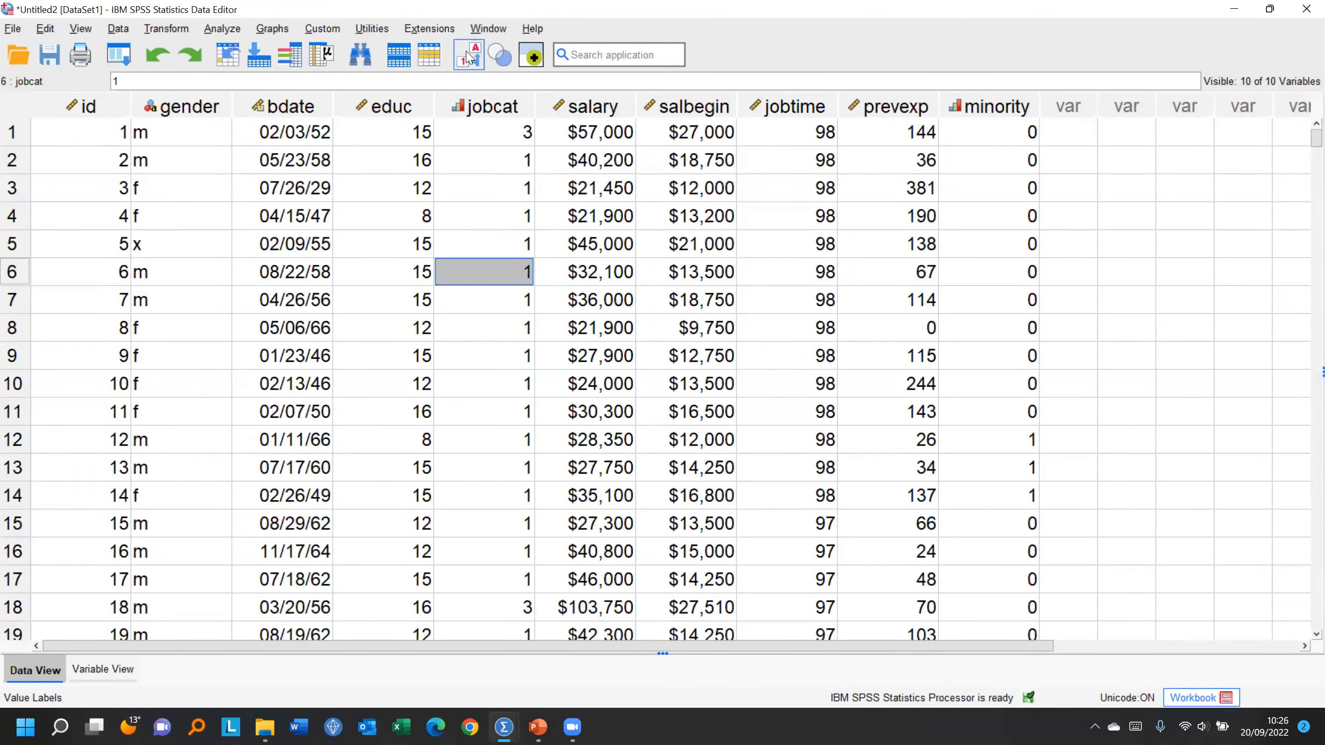
pyautogui.click(468, 58)
pyautogui.click(467, 57)
pyautogui.click(468, 57)
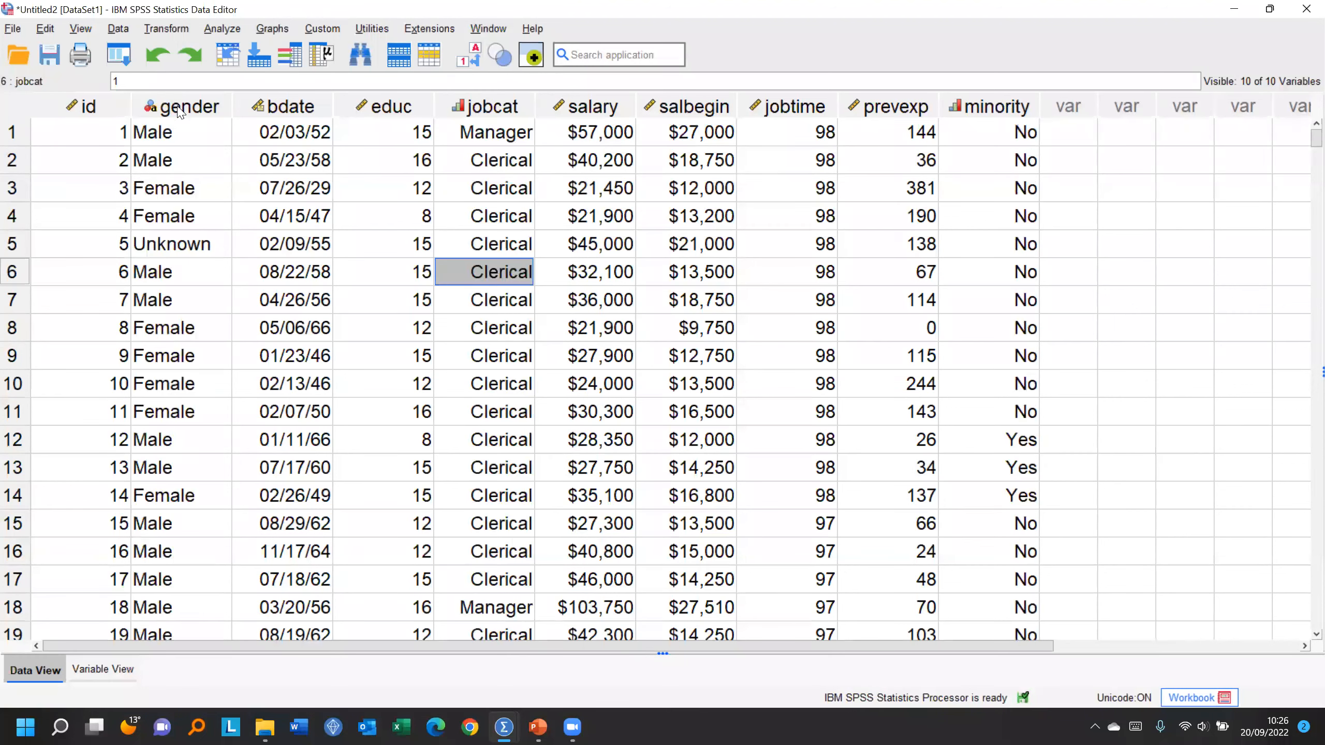
pyautogui.click(472, 63)
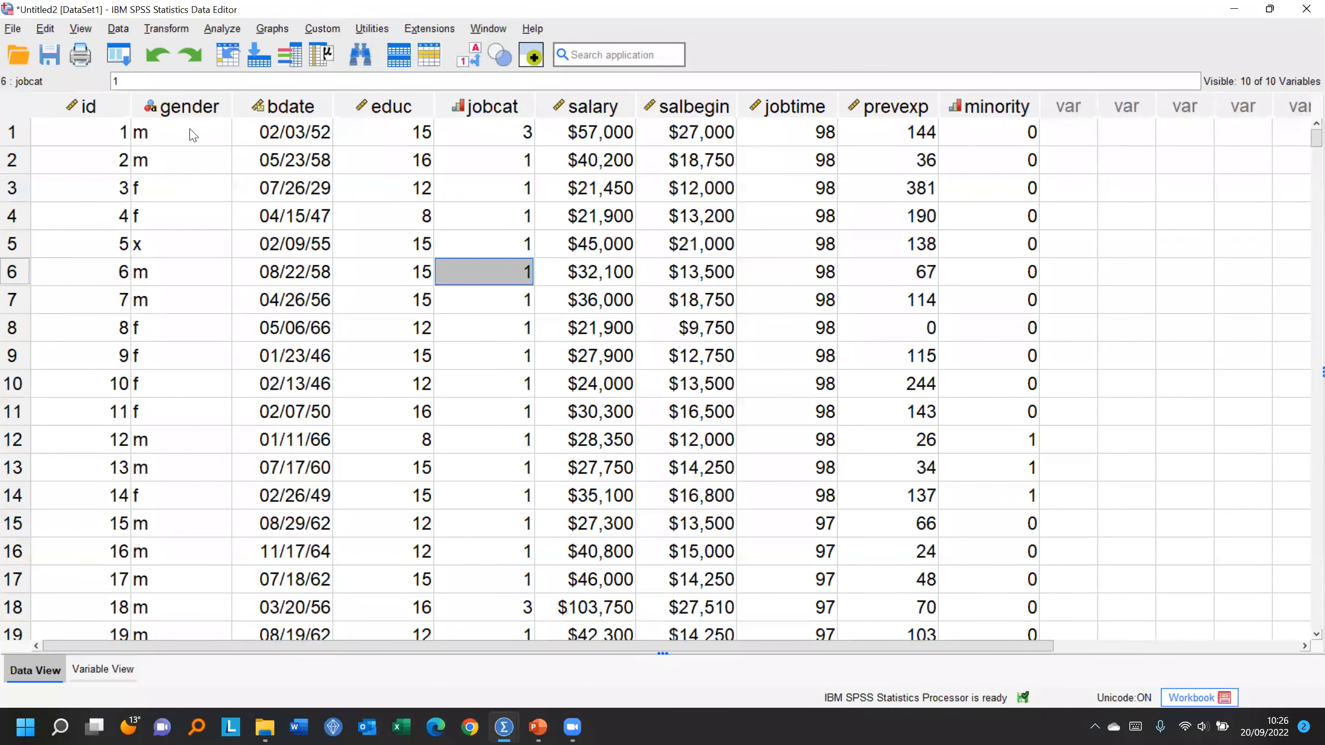
pyautogui.click(471, 60)
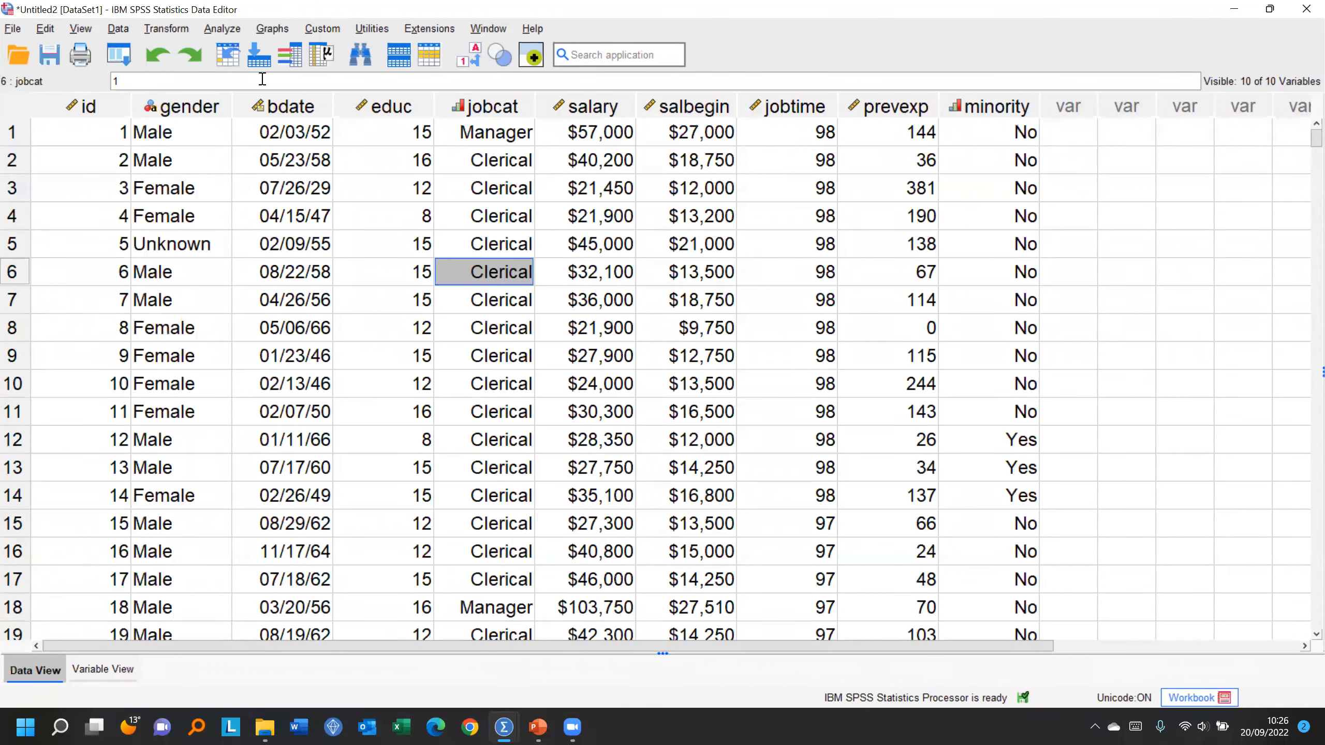
# Step: Show the raw codes, look through further cases and restore the value label display
pyautogui.click(468, 61)
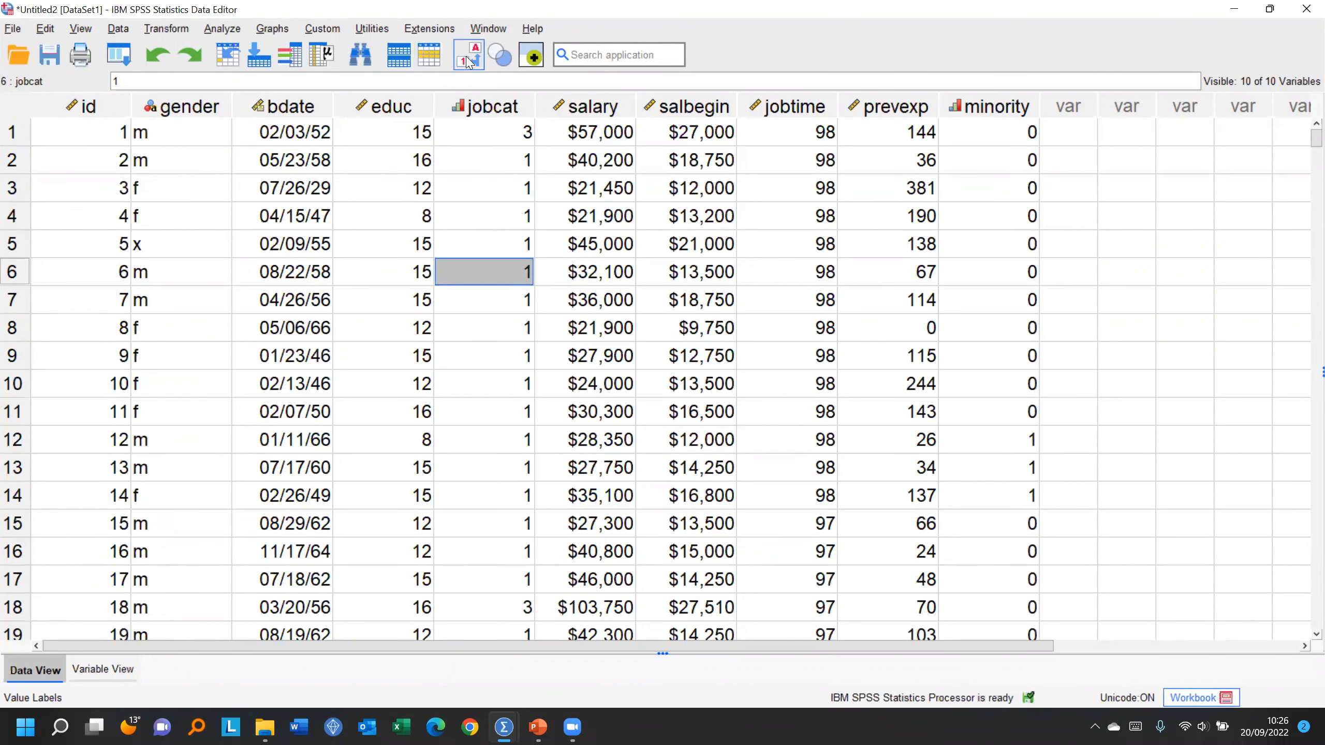
pyautogui.scroll(-11, 491, 258)
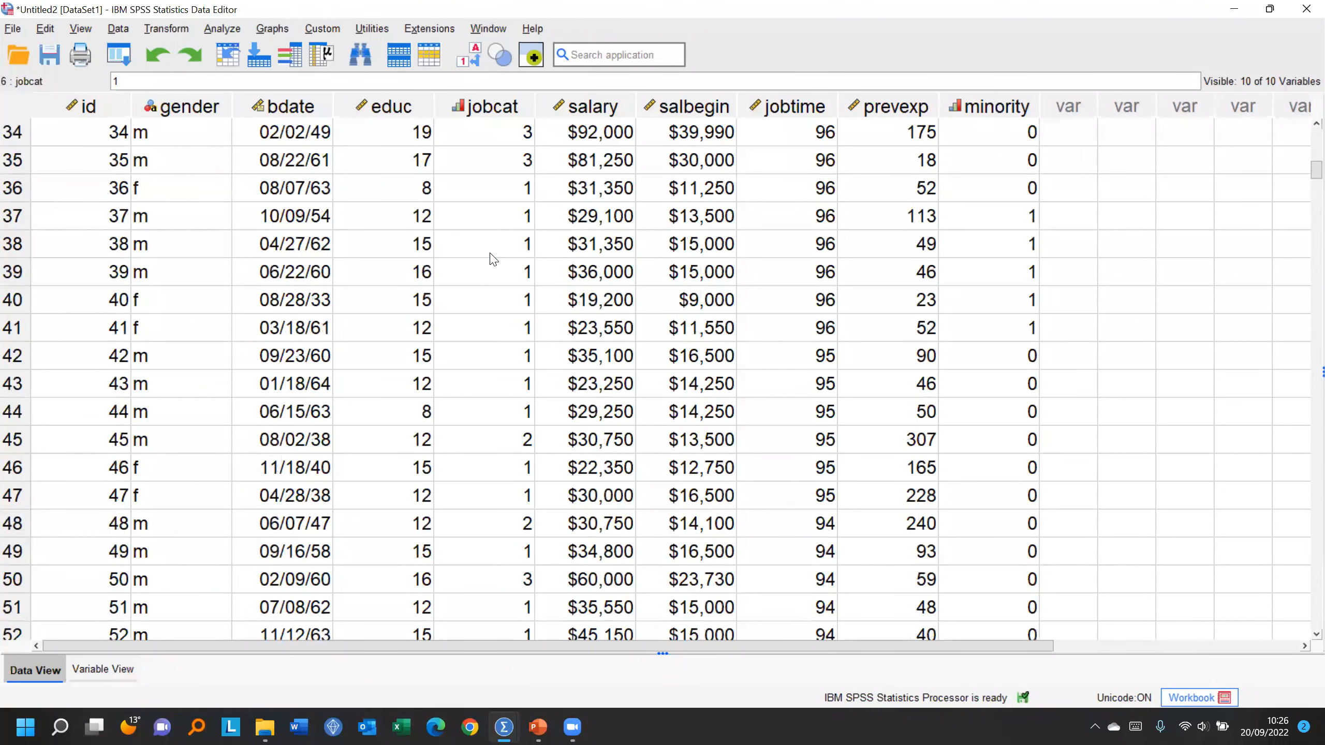
pyautogui.scroll(11, 493, 257)
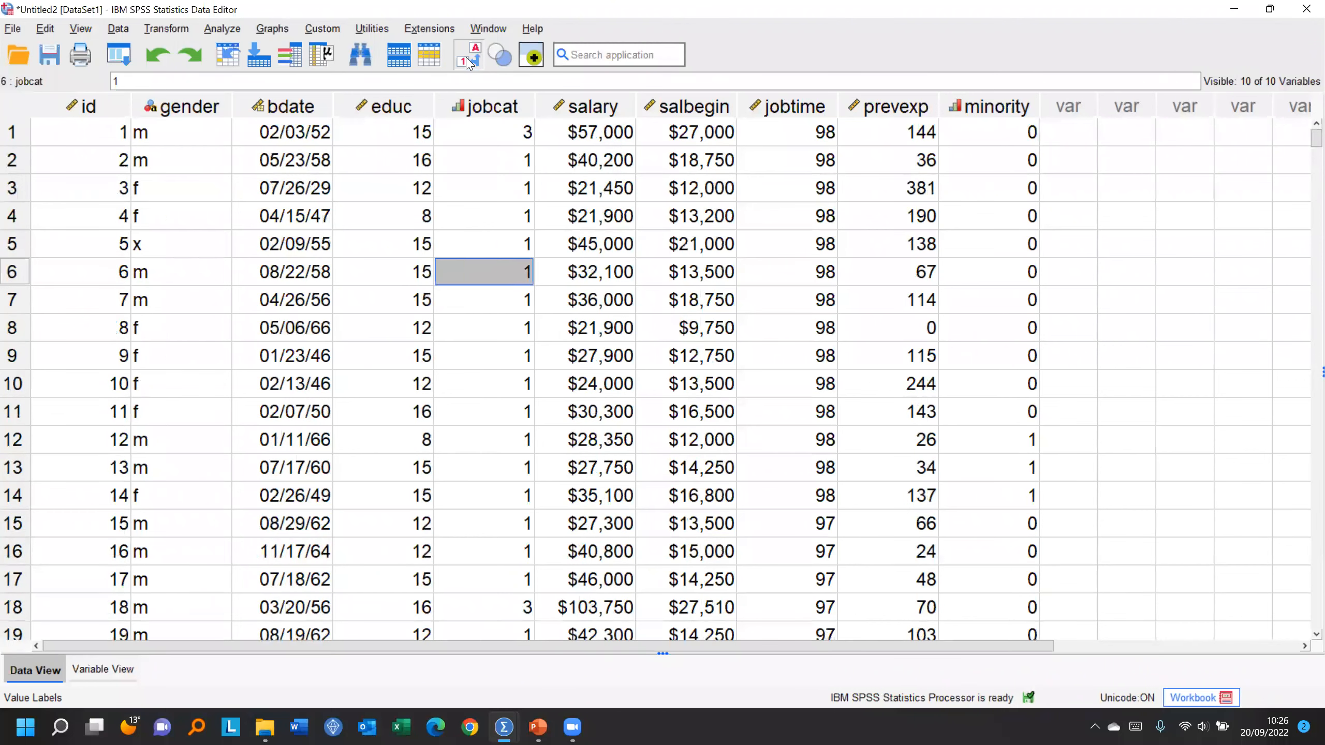
pyautogui.click(470, 57)
# Step: Run descriptive statistics on jobcat, examine the Employment Category tables and go back to the data
pyautogui.rightClick(495, 164)
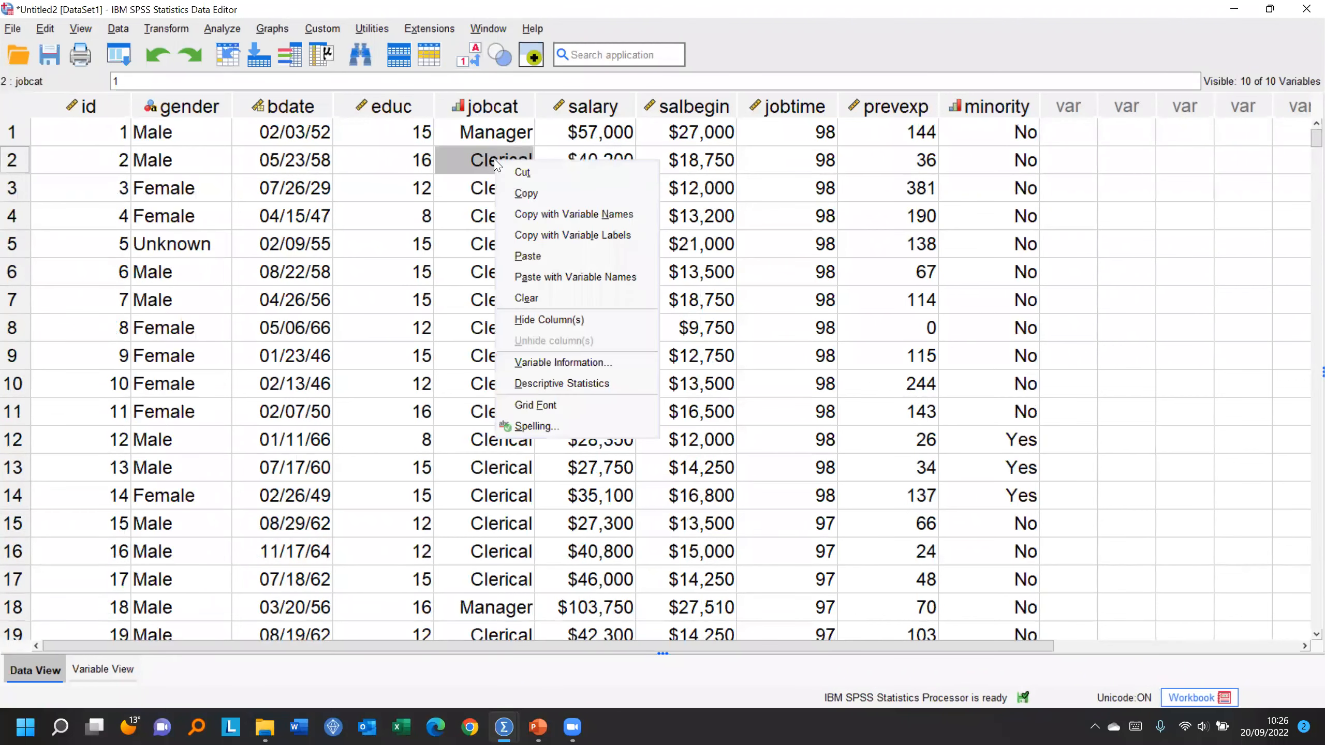
pyautogui.click(555, 382)
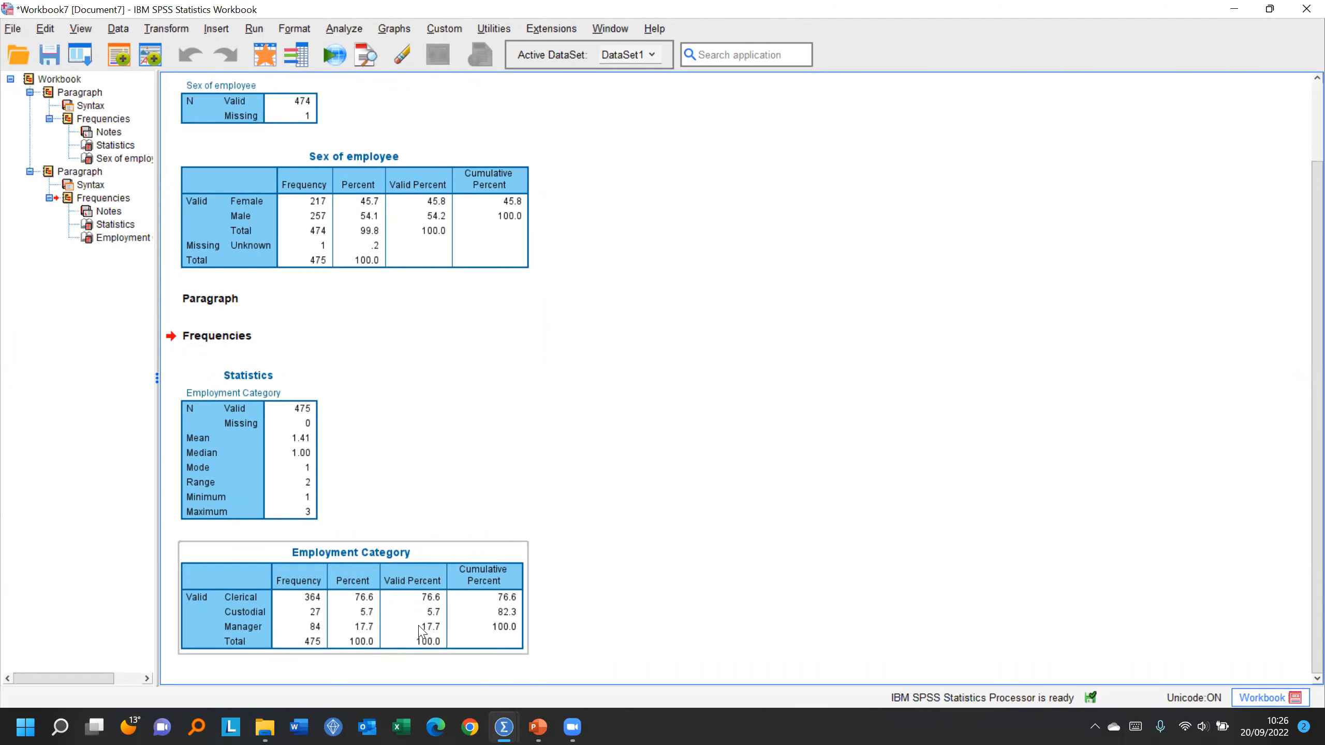
pyautogui.click(449, 264)
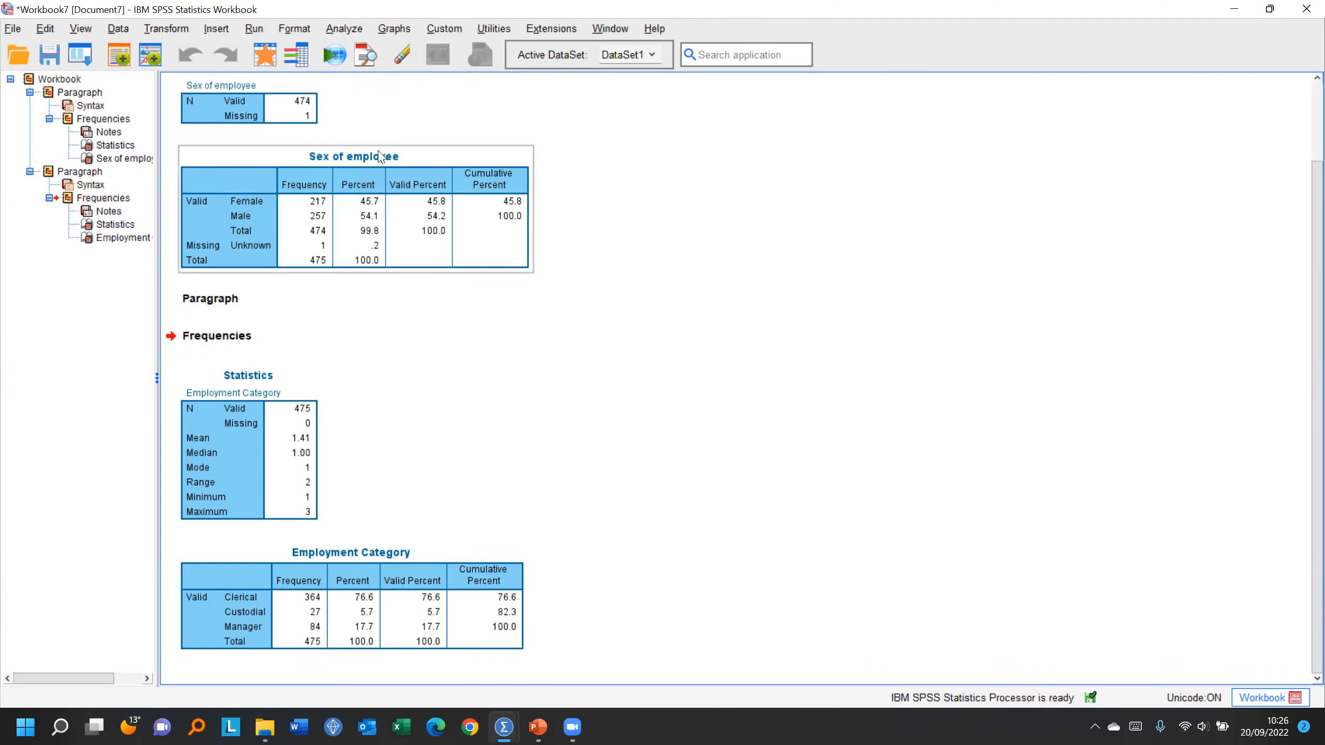
pyautogui.click(265, 64)
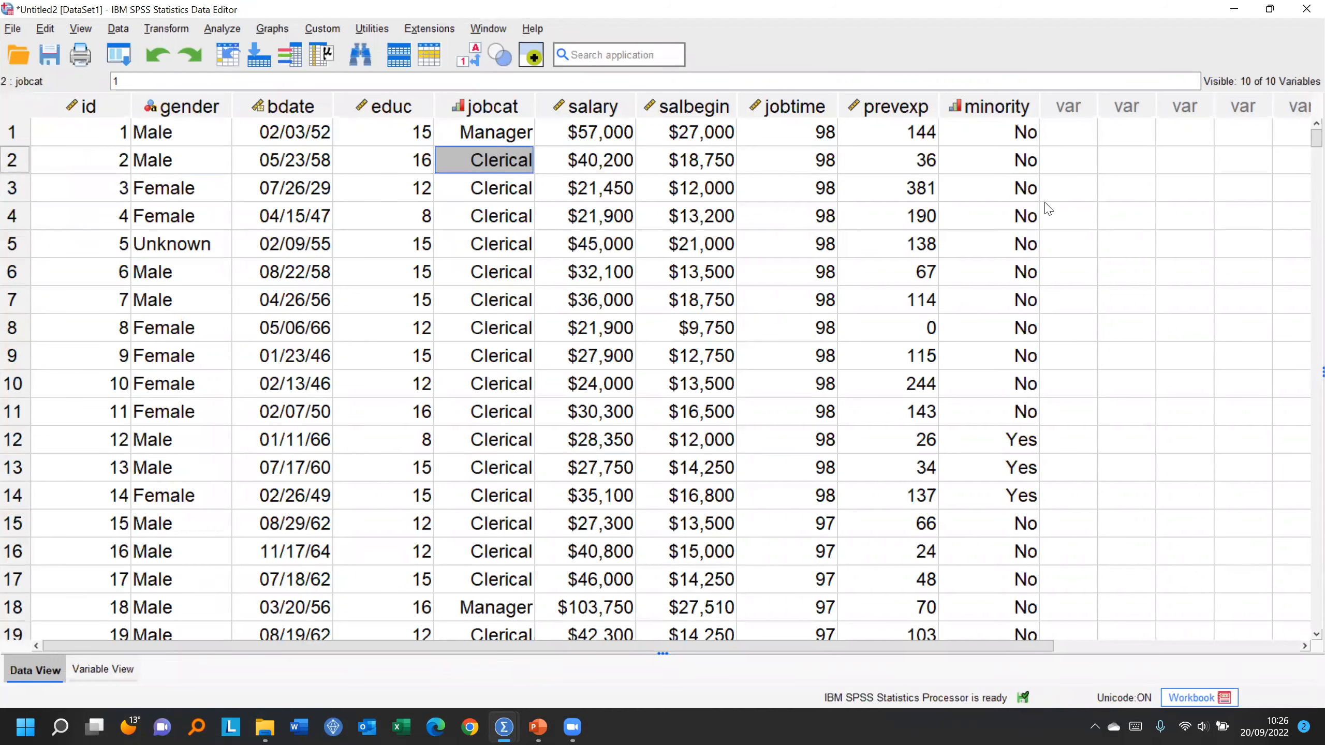
# Step: Run descriptive statistics on minority and return from the output workbook to the data
pyautogui.click(1006, 170)
pyautogui.rightClick(1007, 176)
pyautogui.click(1059, 388)
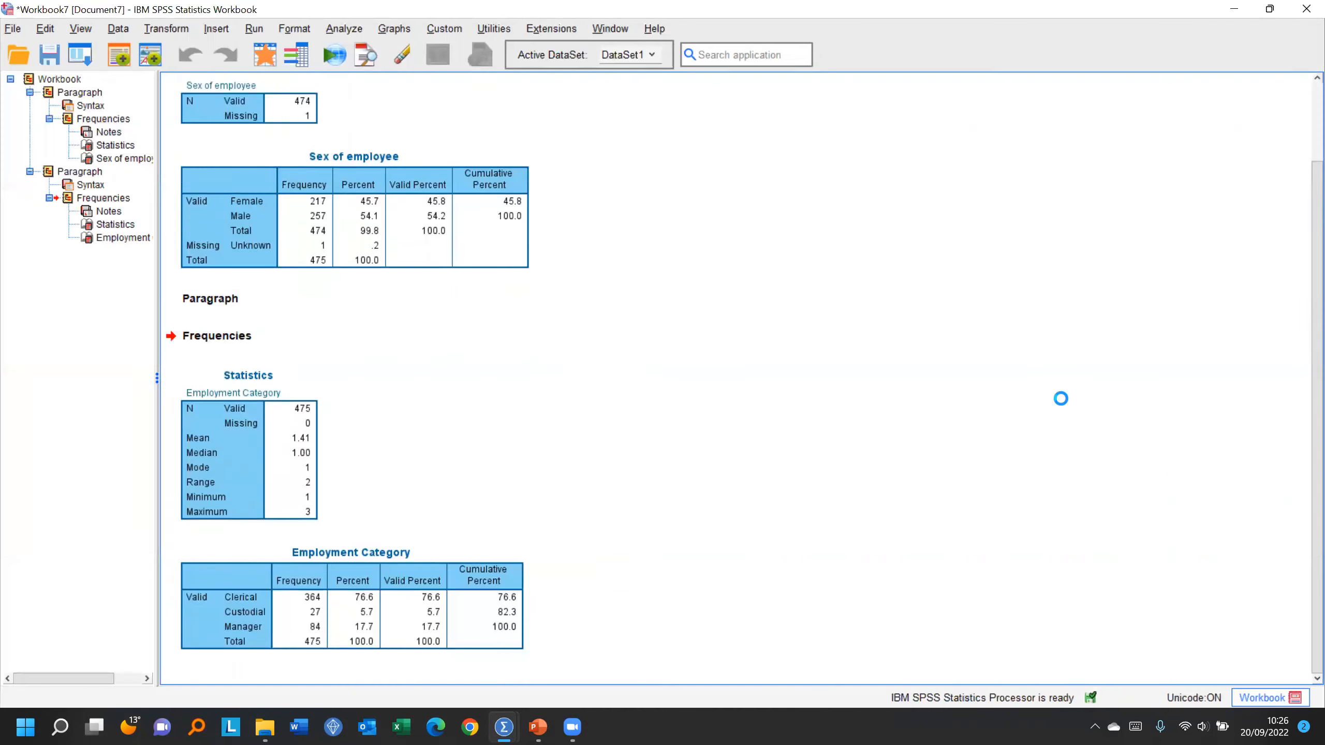
pyautogui.click(266, 59)
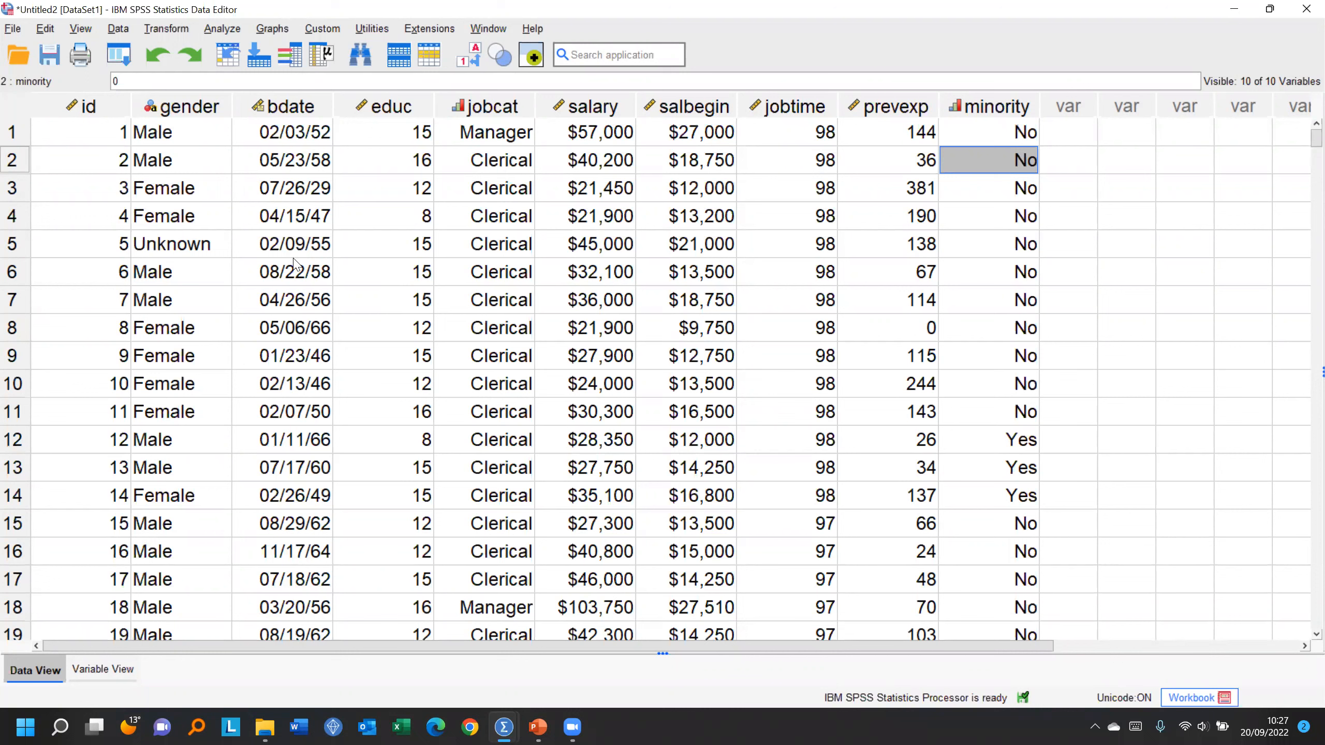
# Step: Run descriptive statistics on gender again, compare its output with the minority statistics and return to the data
pyautogui.rightClick(182, 187)
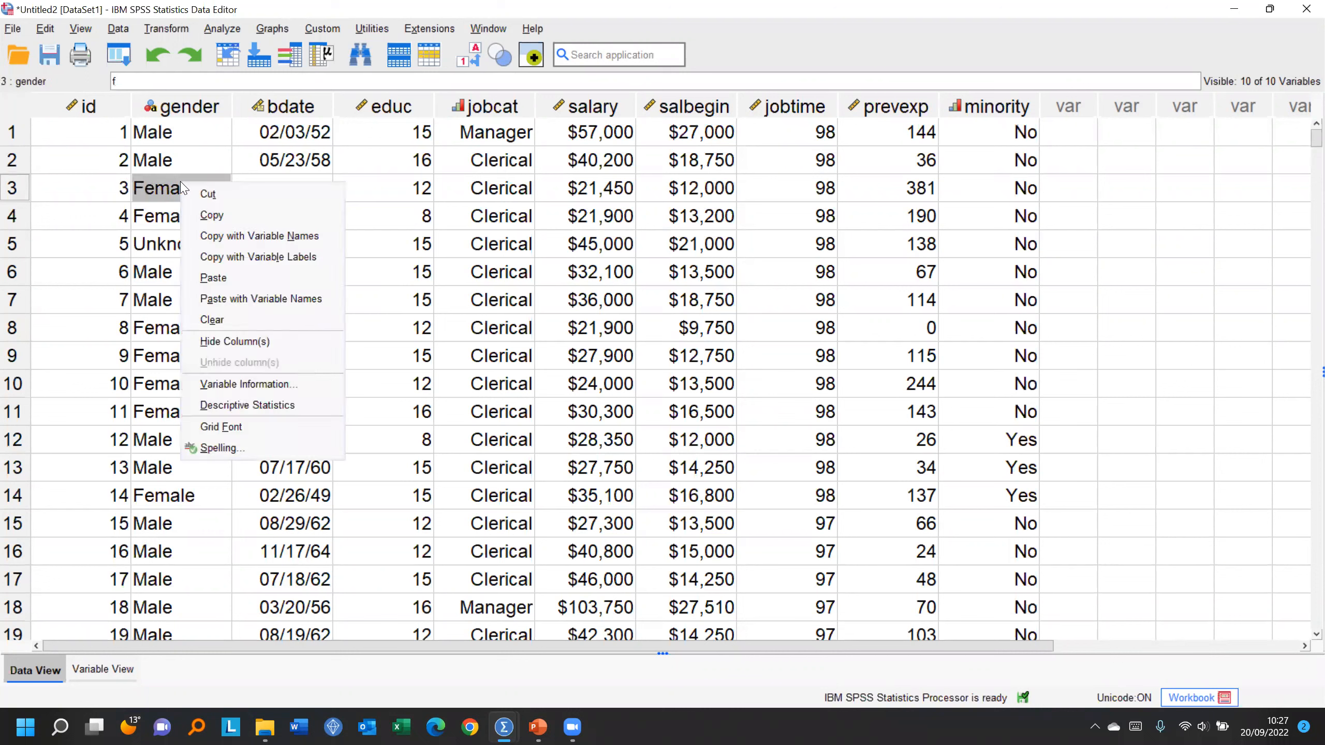
pyautogui.click(222, 408)
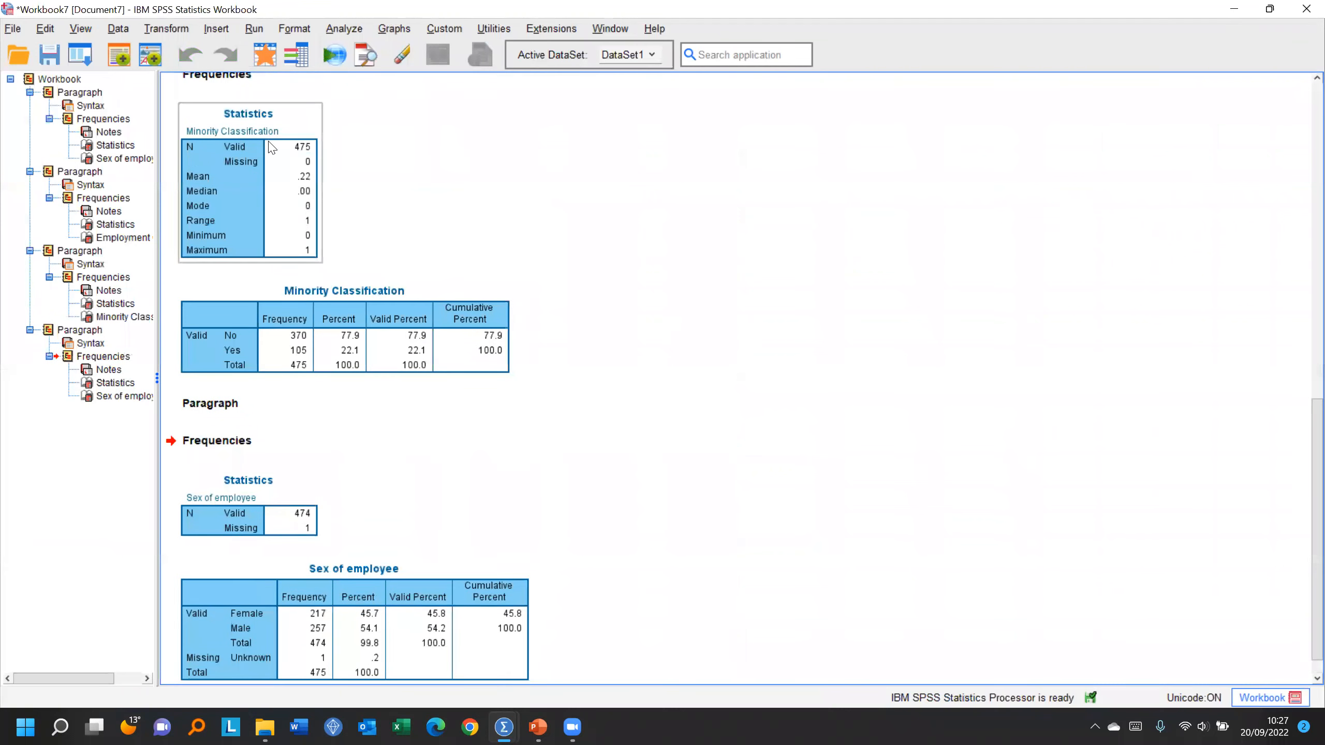
pyautogui.click(268, 59)
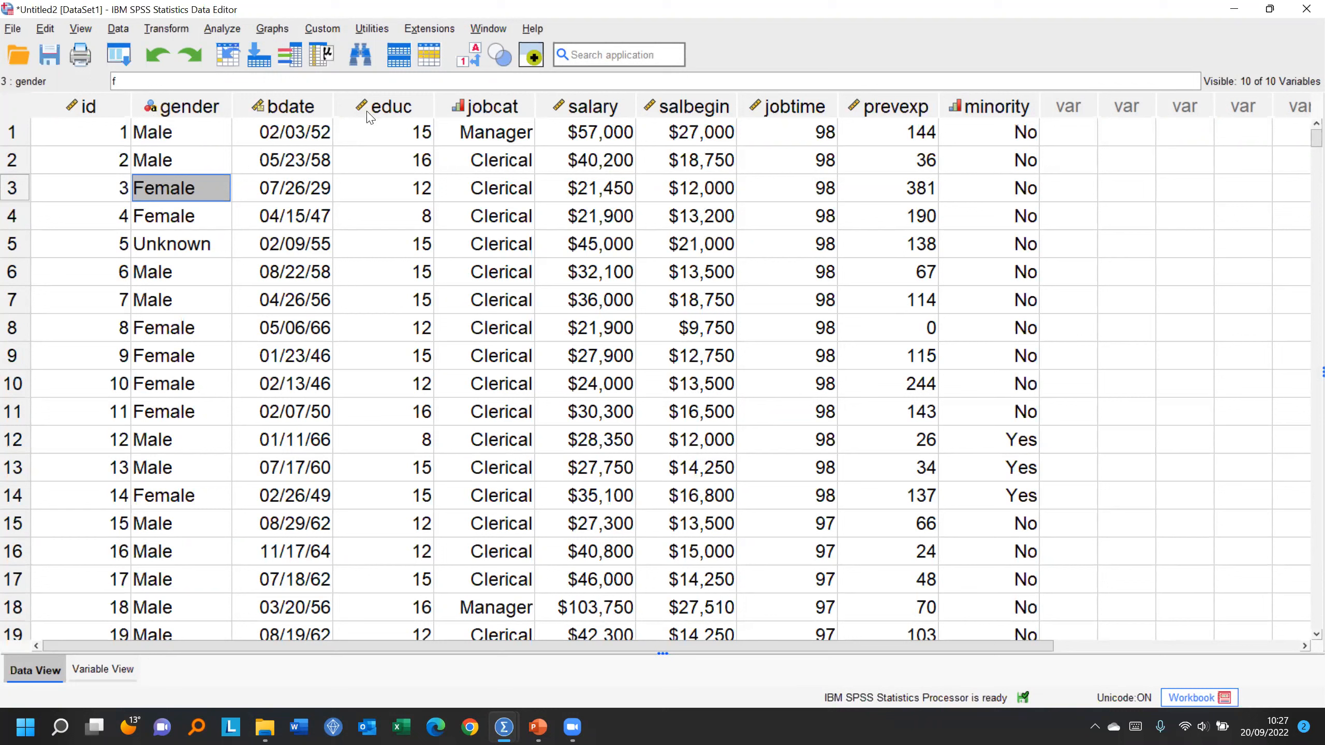
# Step: Run descriptive statistics on educ, examine the Educational Level summary and return to the data
pyautogui.click(392, 197)
pyautogui.rightClick(393, 202)
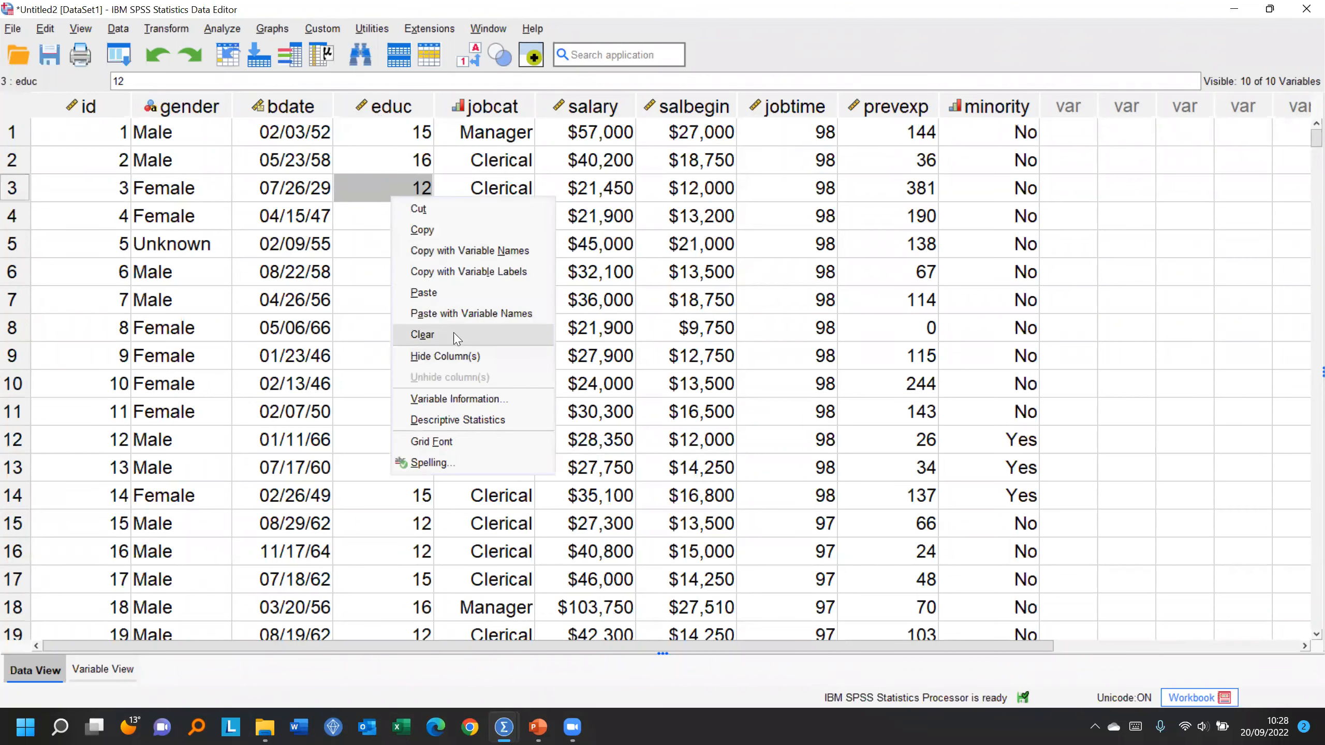
pyautogui.click(454, 421)
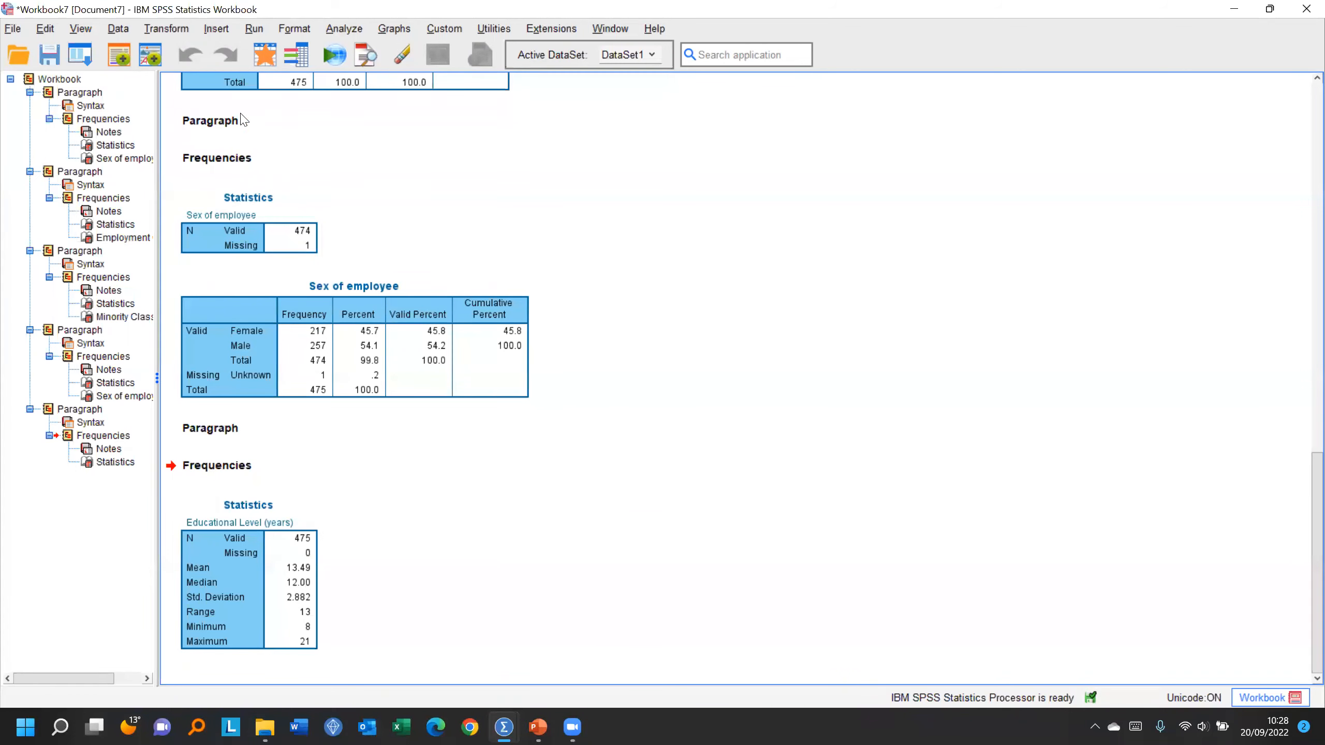
pyautogui.click(266, 56)
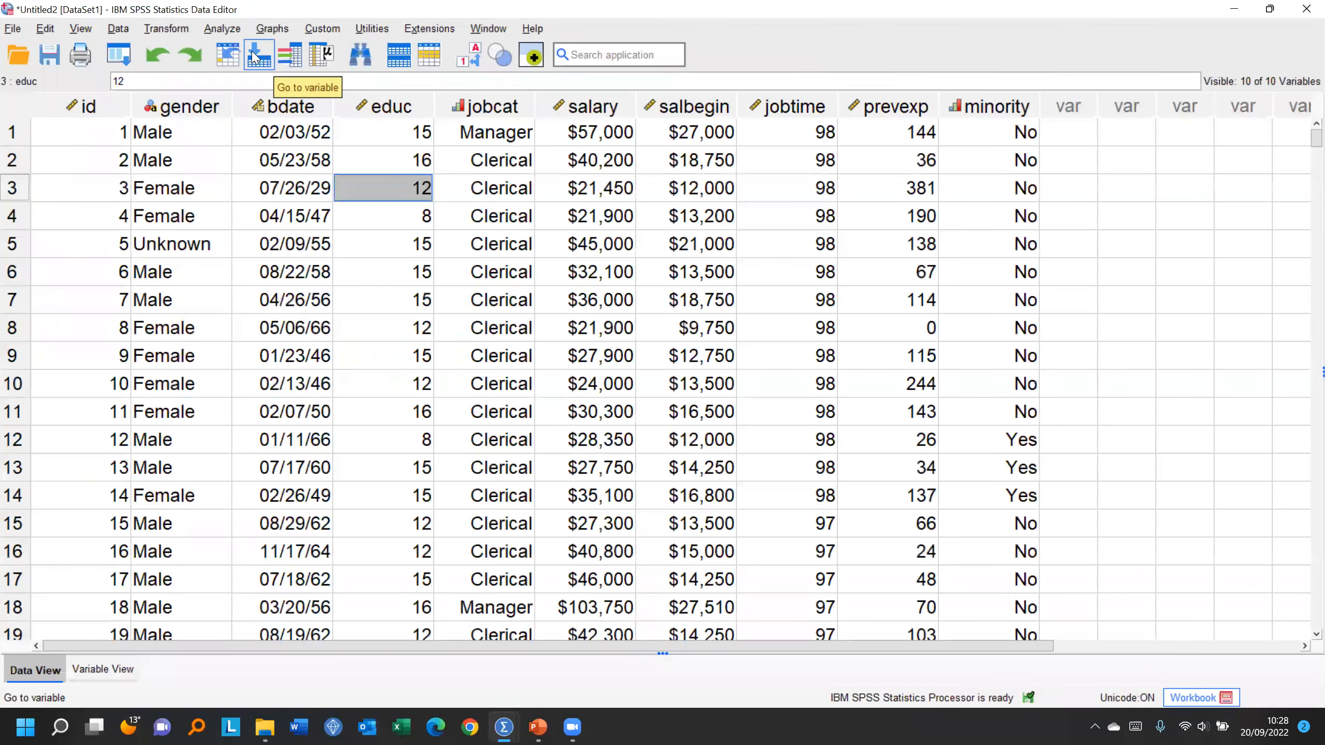
# Step: Start a Frequencies analysis with Employment Category and Minority Classification as its variables
pyautogui.click(222, 29)
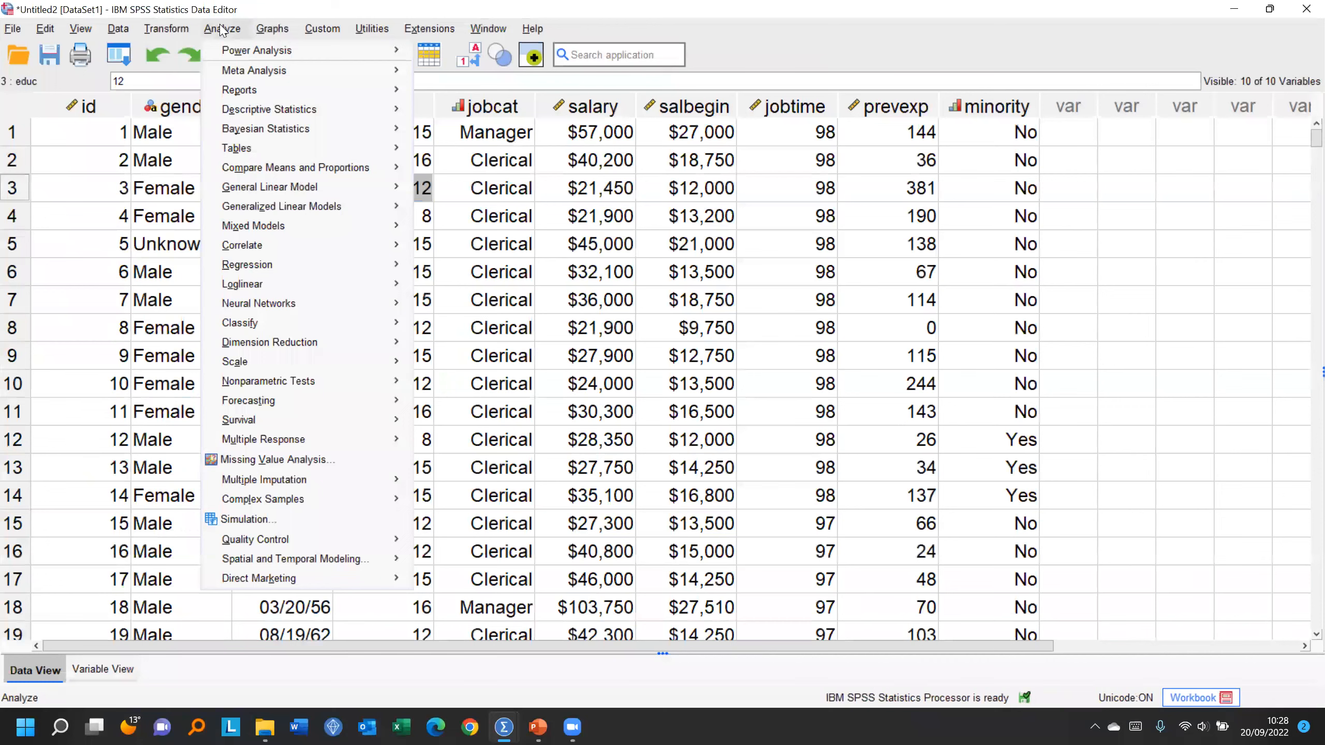
pyautogui.moveTo(251, 110)
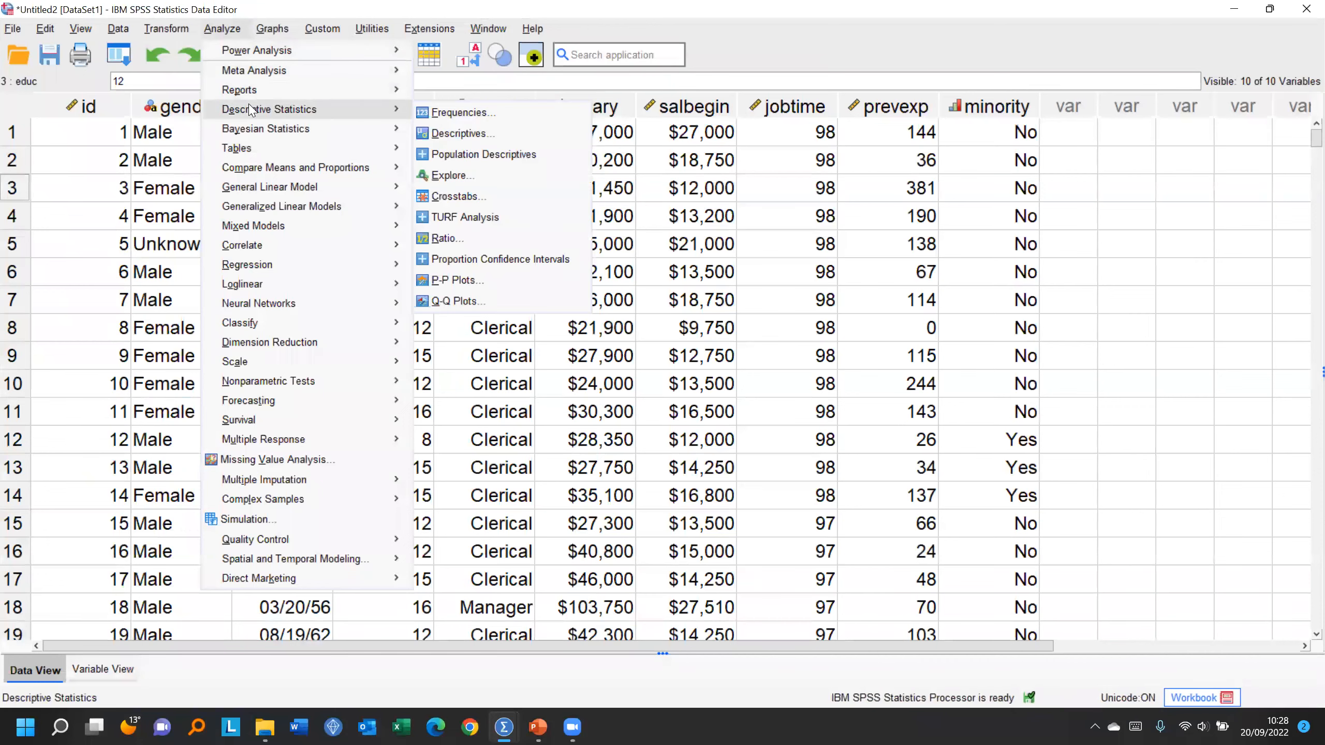
pyautogui.click(493, 115)
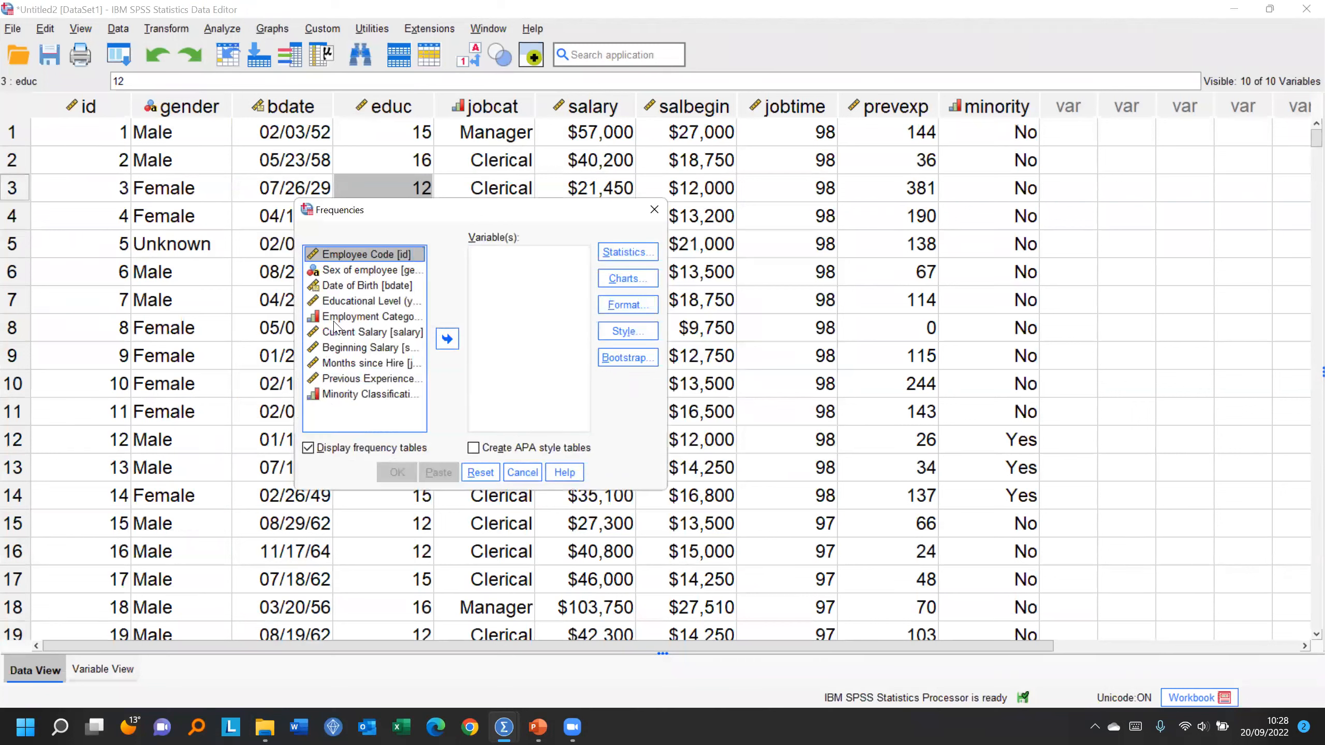
pyautogui.click(335, 317)
pyautogui.click(447, 339)
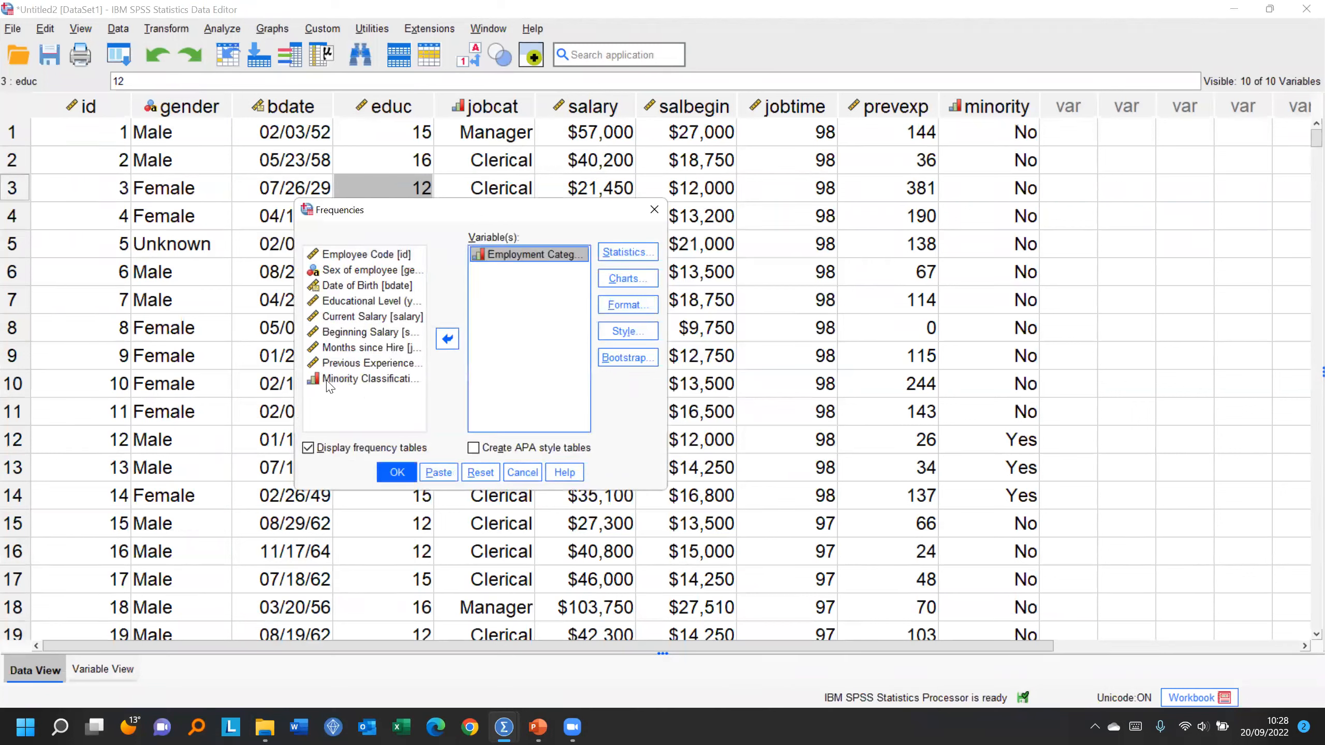
pyautogui.click(337, 379)
pyautogui.click(448, 339)
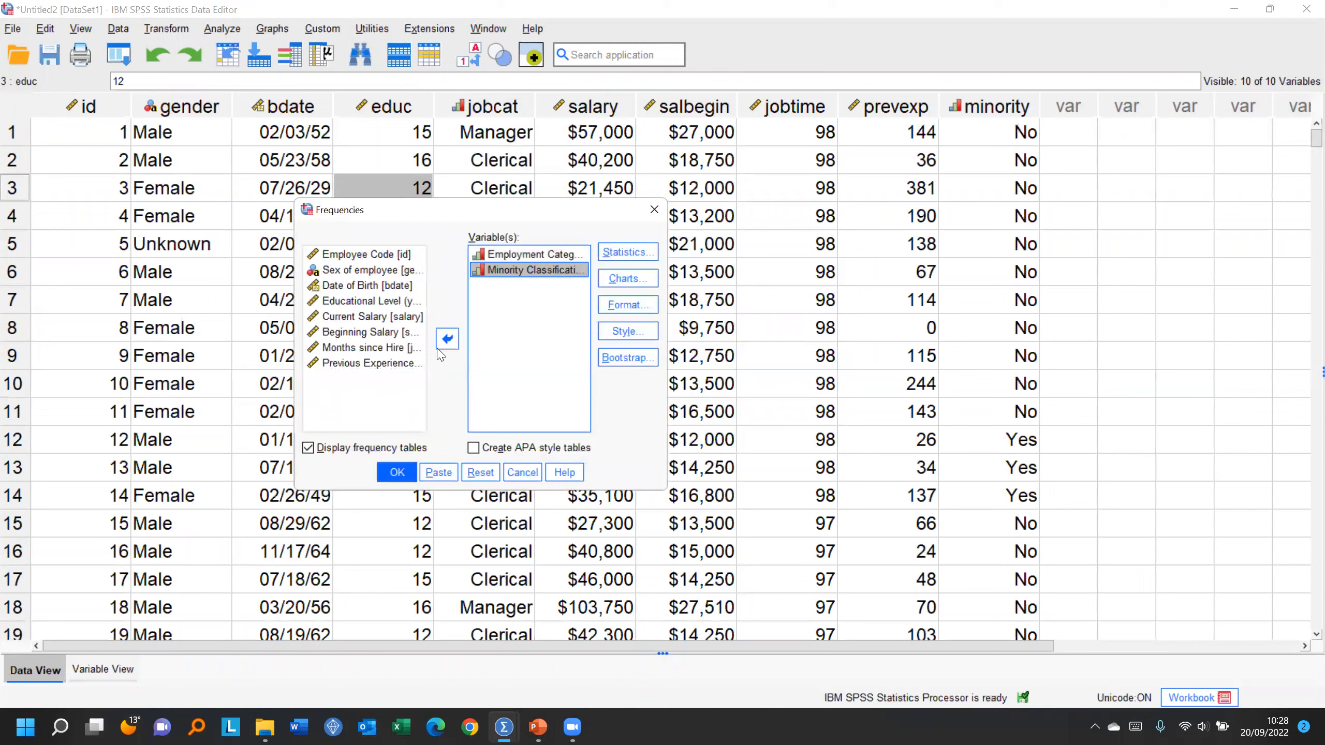
# Step: Add pie charts showing frequencies, leave all summary statistics unselected and run the Frequencies analysis
pyautogui.click(613, 280)
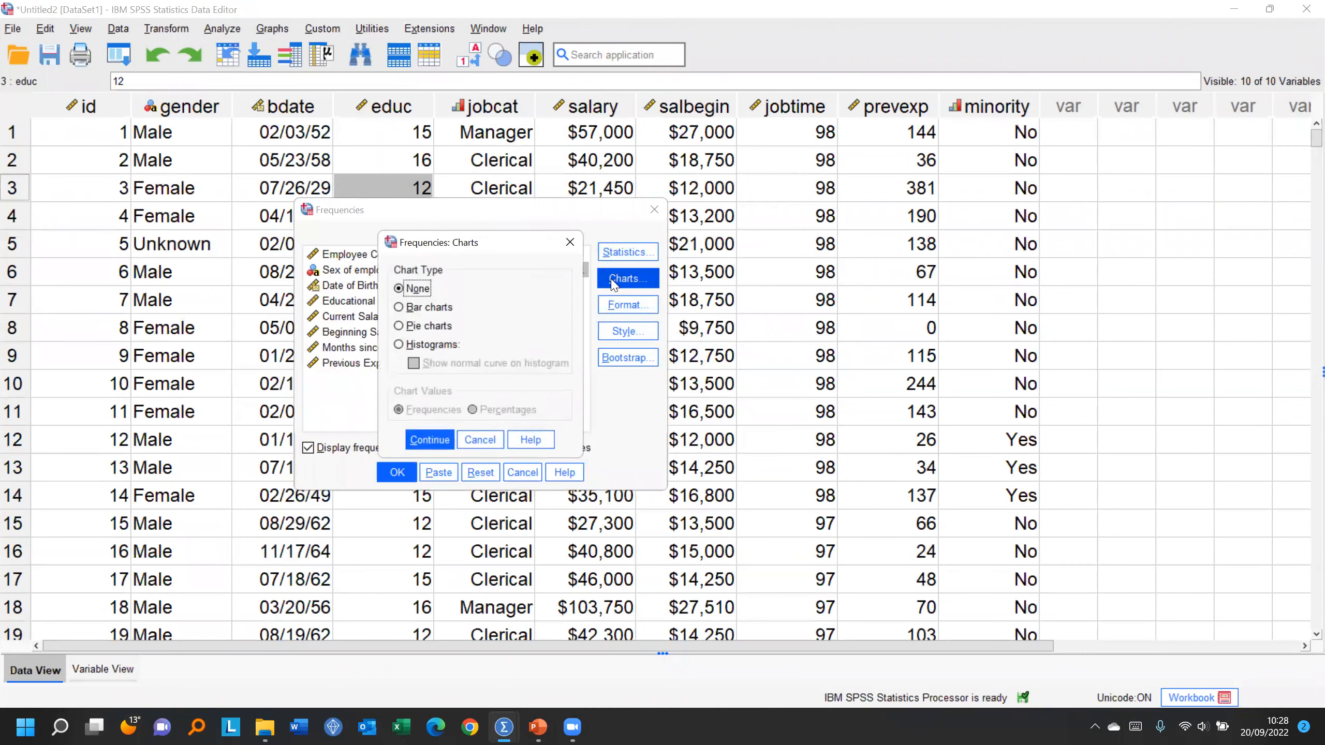
pyautogui.click(412, 307)
pyautogui.click(416, 326)
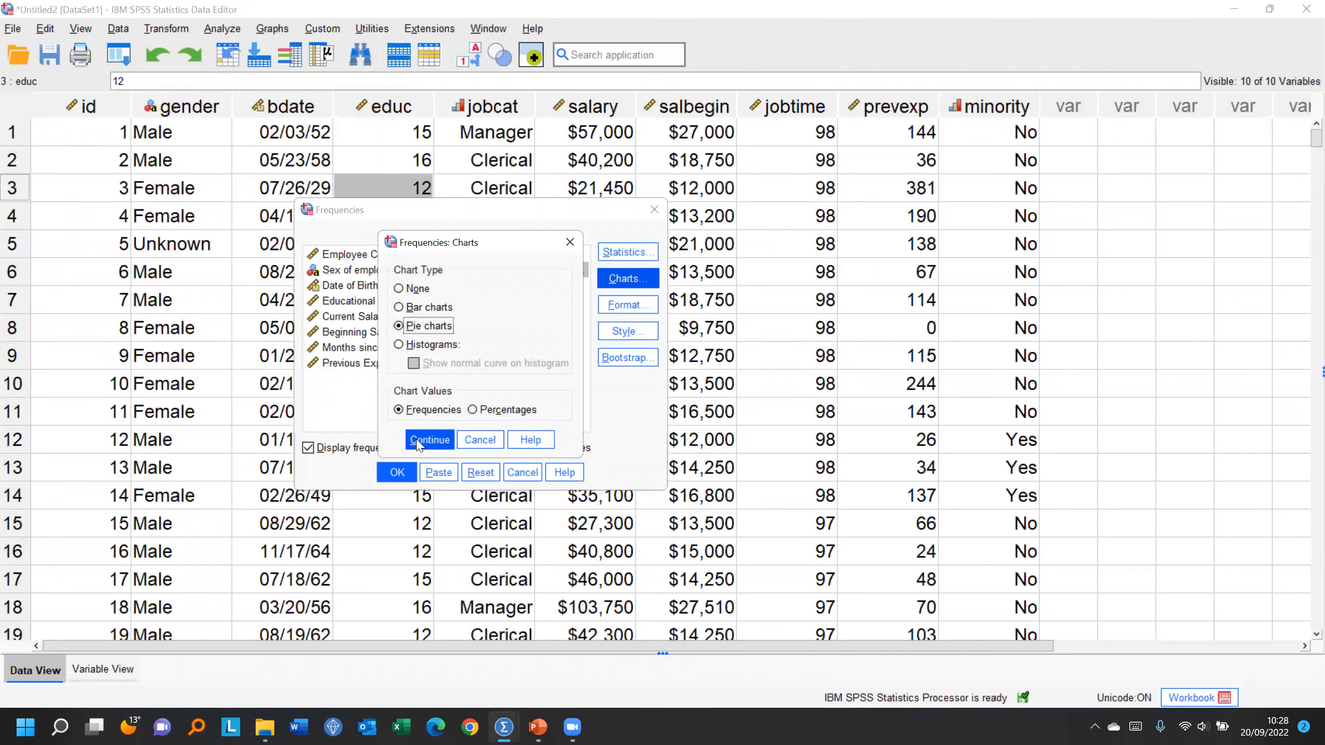
pyautogui.click(419, 437)
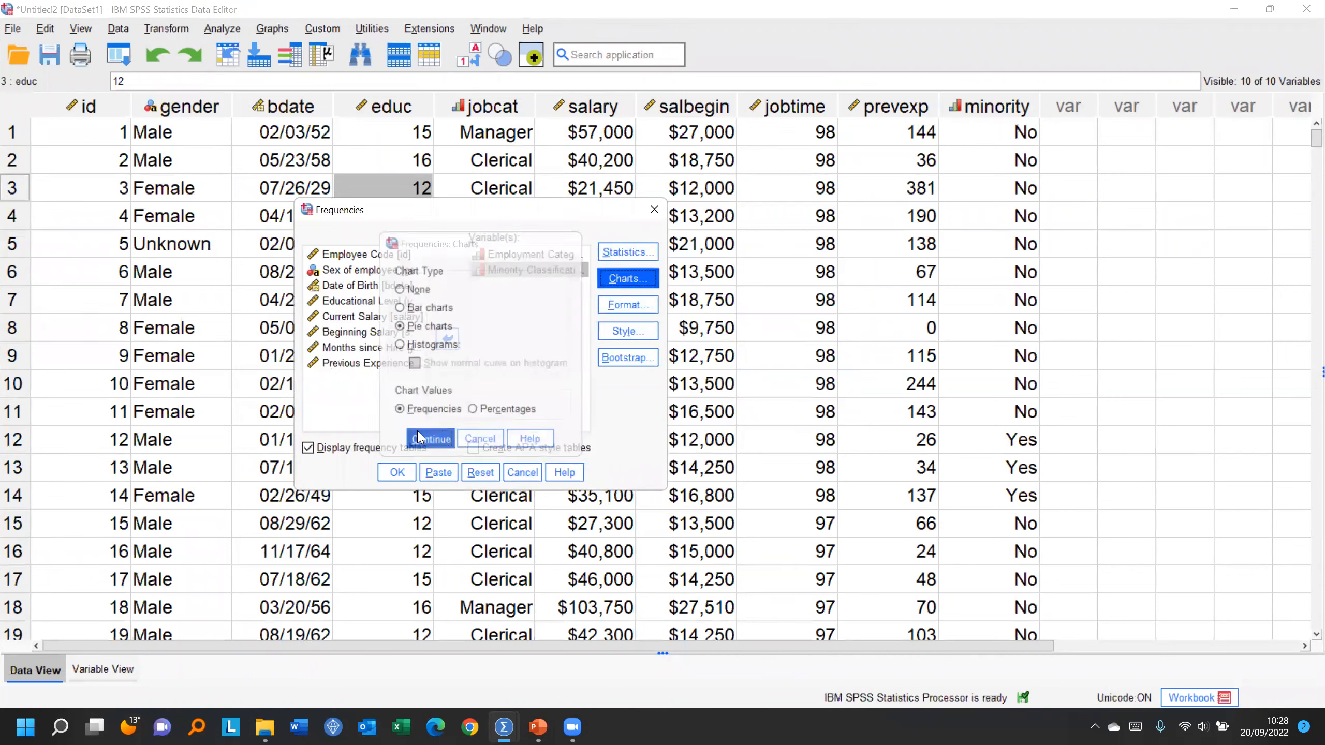
pyautogui.click(624, 252)
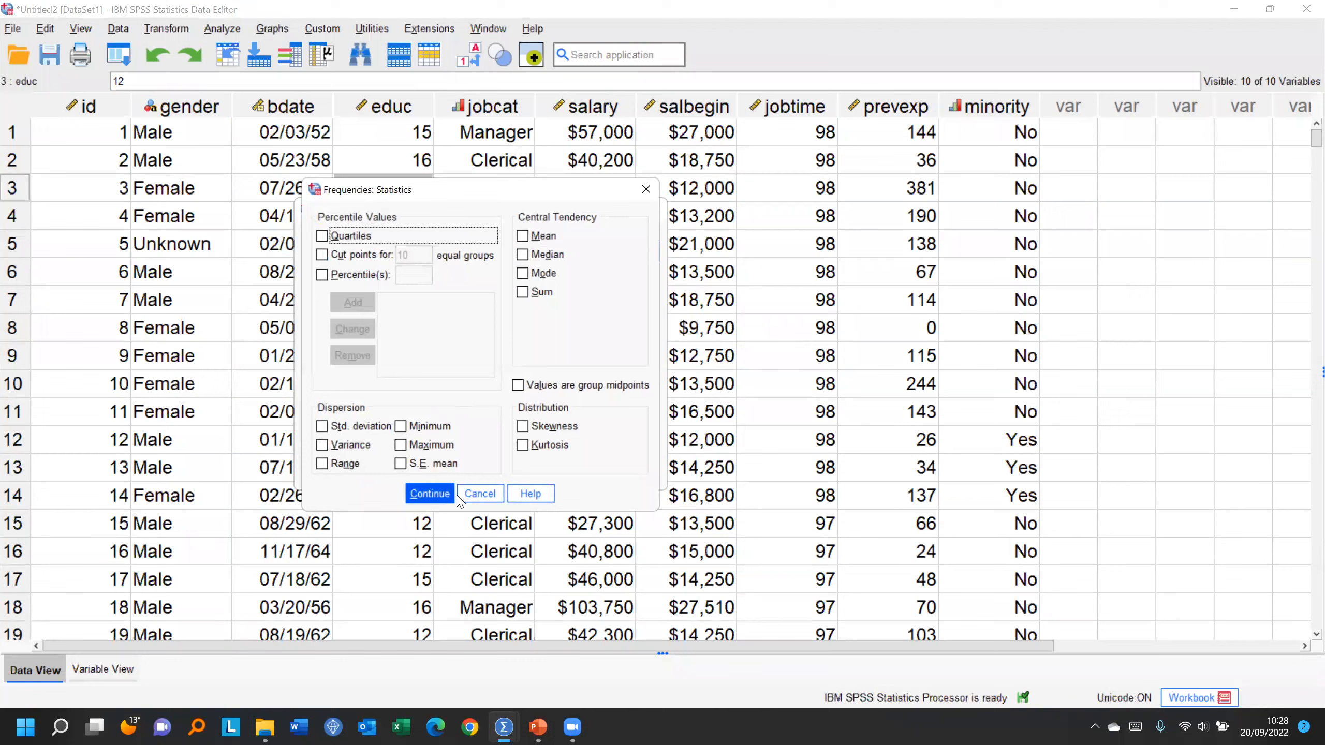
pyautogui.click(429, 494)
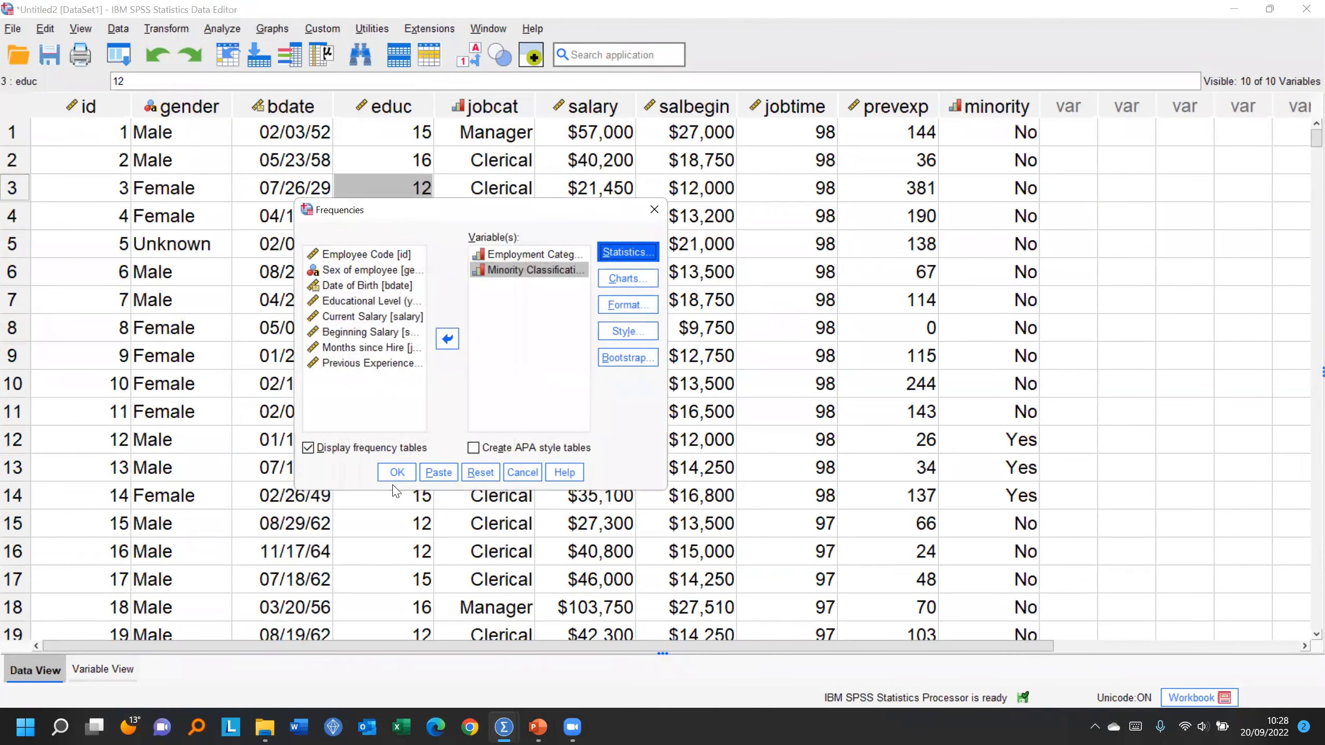
pyautogui.click(390, 476)
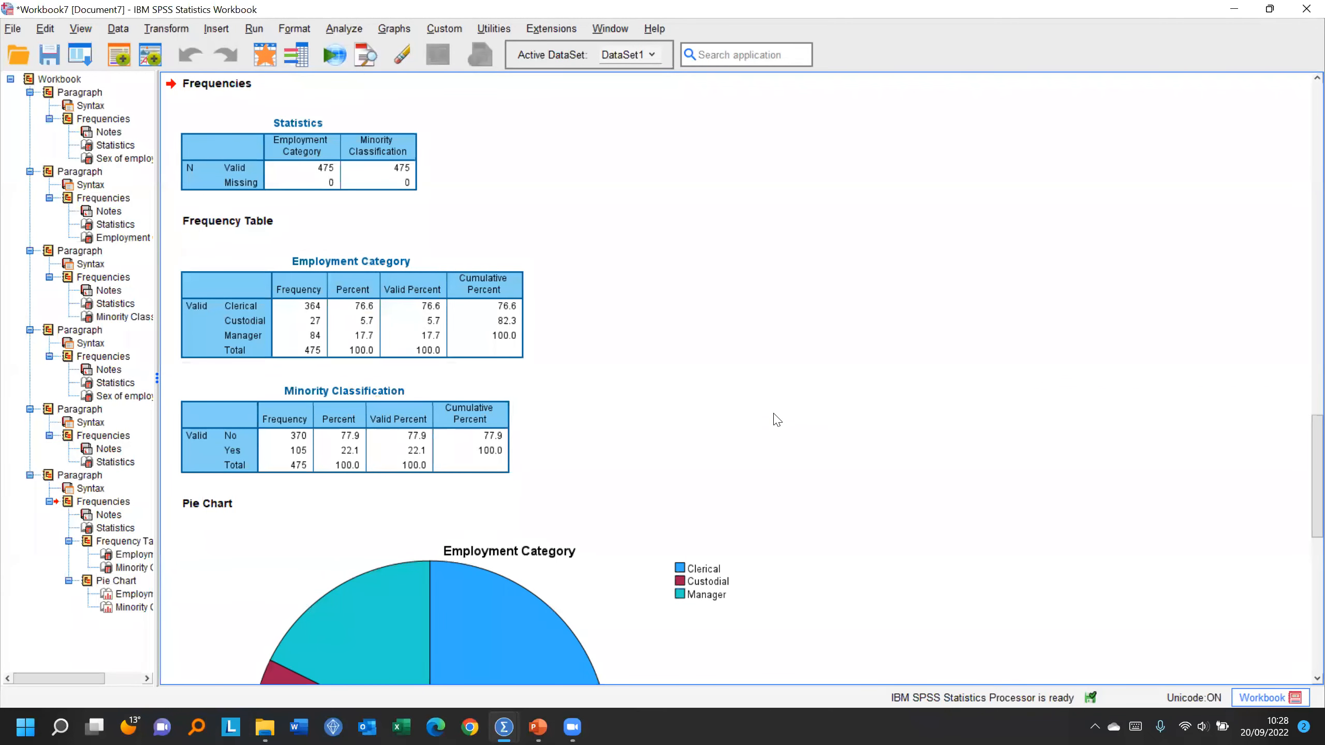
# Step: Examine the new frequency tables and pie charts and compare them with the earlier descriptive output
pyautogui.scroll(-10, 777, 420)
pyautogui.scroll(-3, 778, 420)
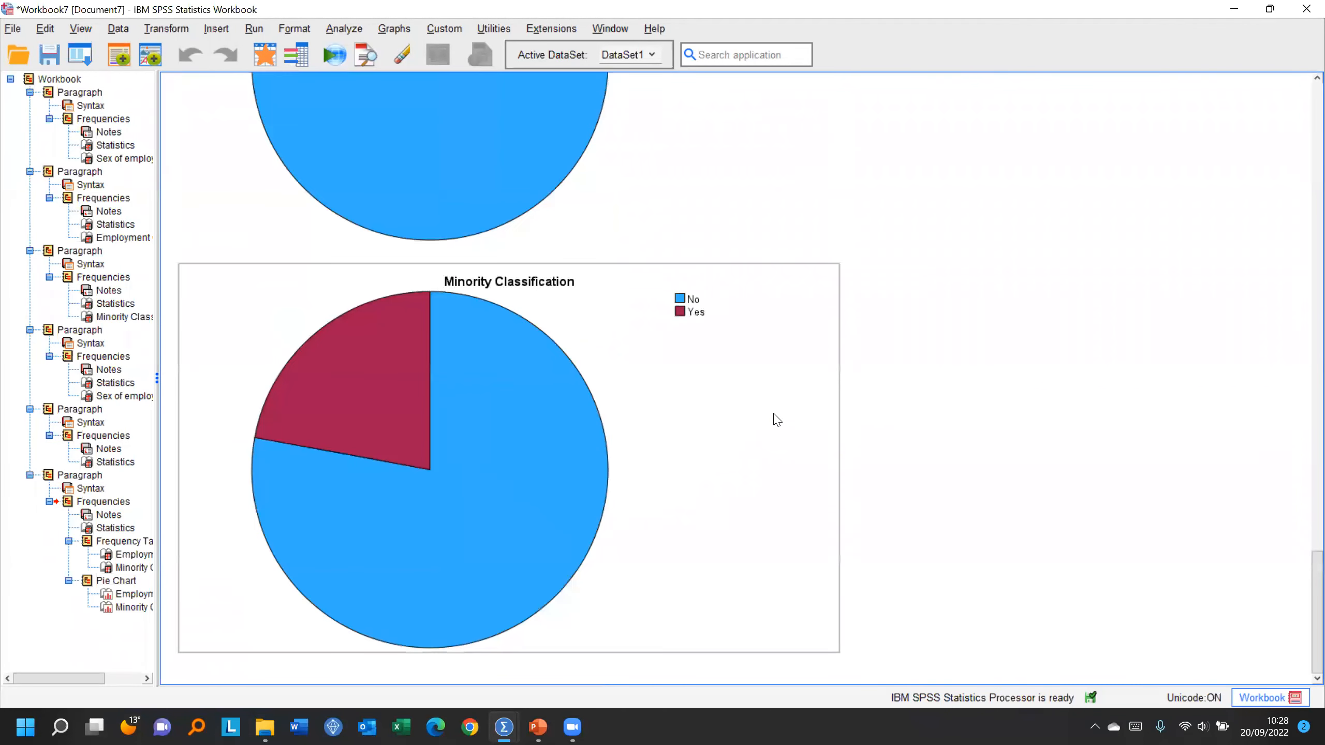
pyautogui.scroll(10, 778, 420)
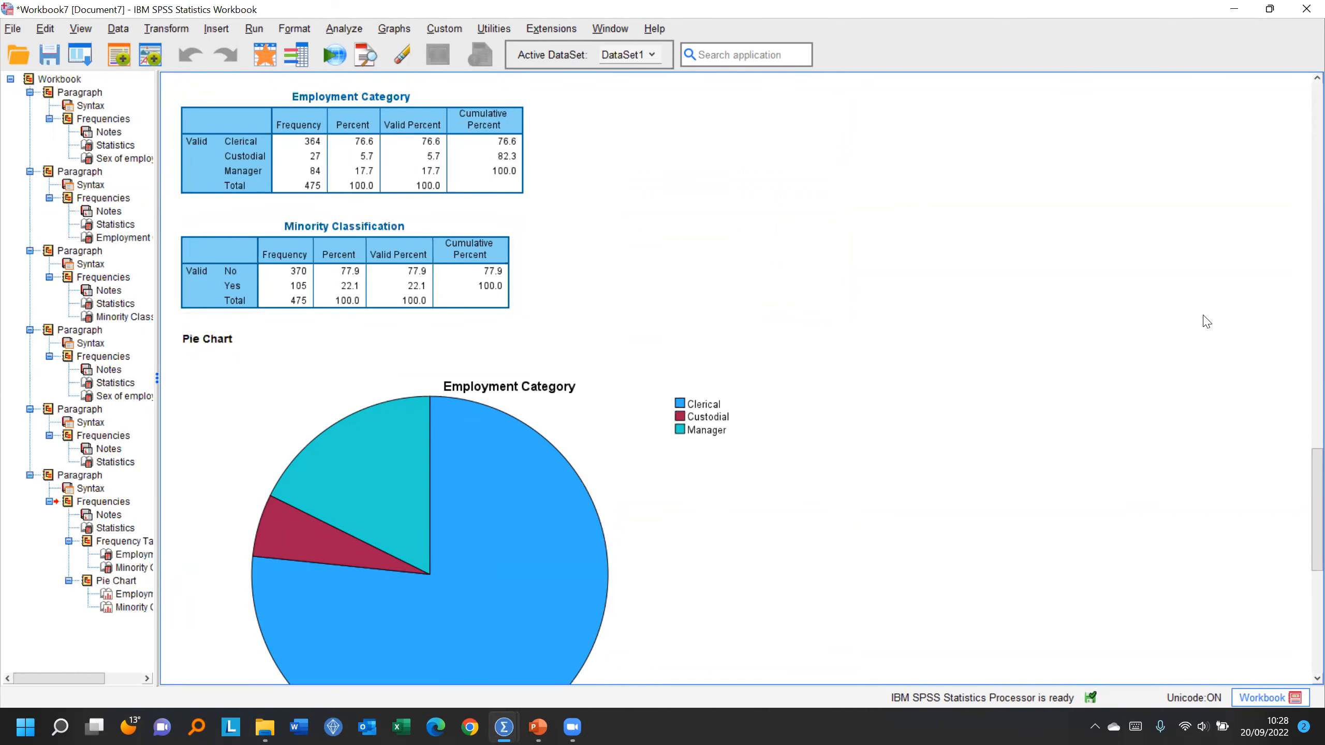
pyautogui.scroll(-5, 1205, 322)
pyautogui.scroll(20, 1194, 325)
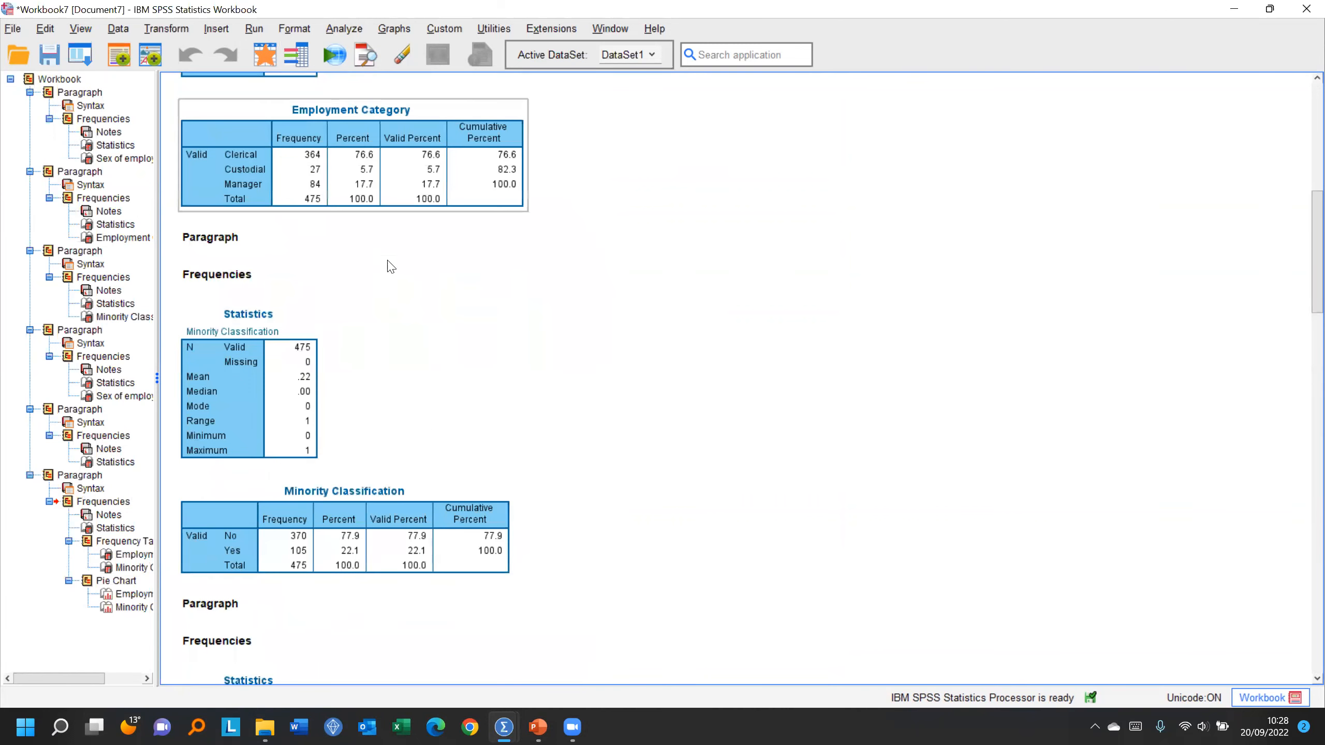
pyautogui.scroll(-5, 271, 172)
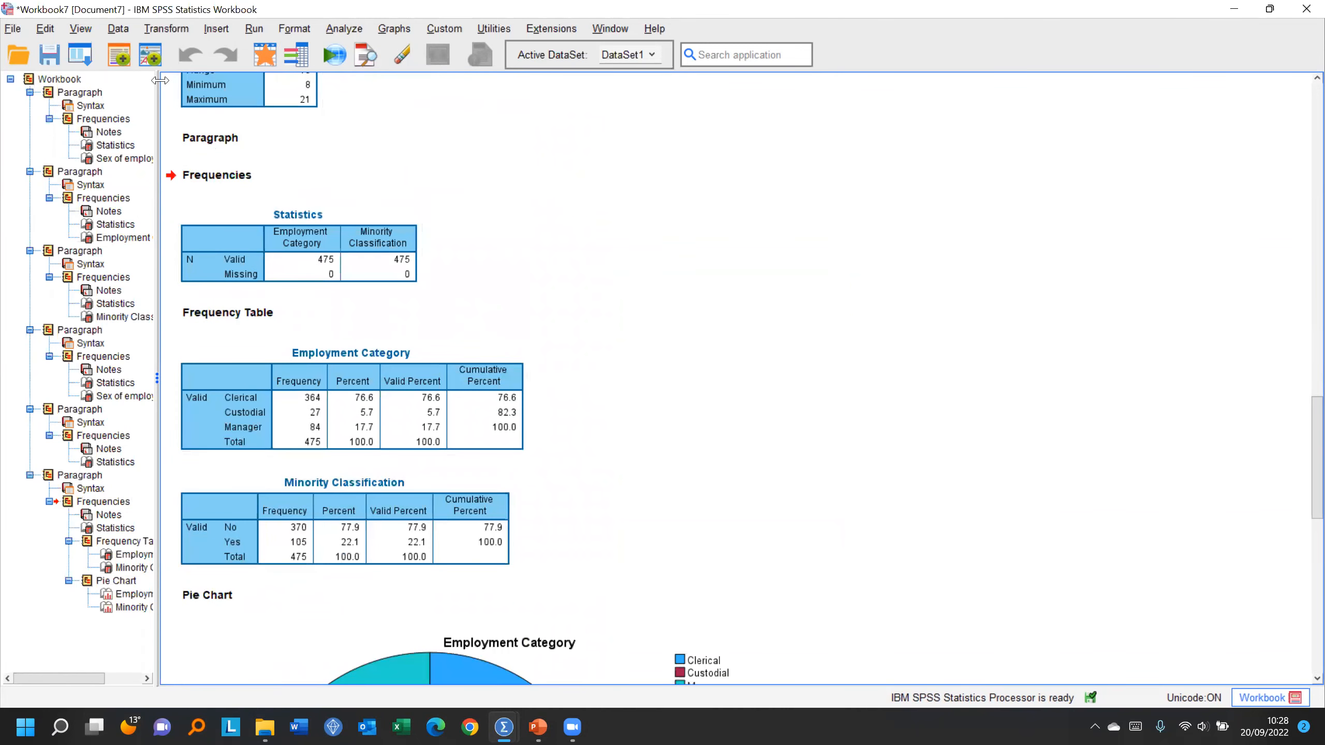
# Step: Recall the recently used Frequencies dialog and rerun the analysis with the same settings
pyautogui.click(84, 59)
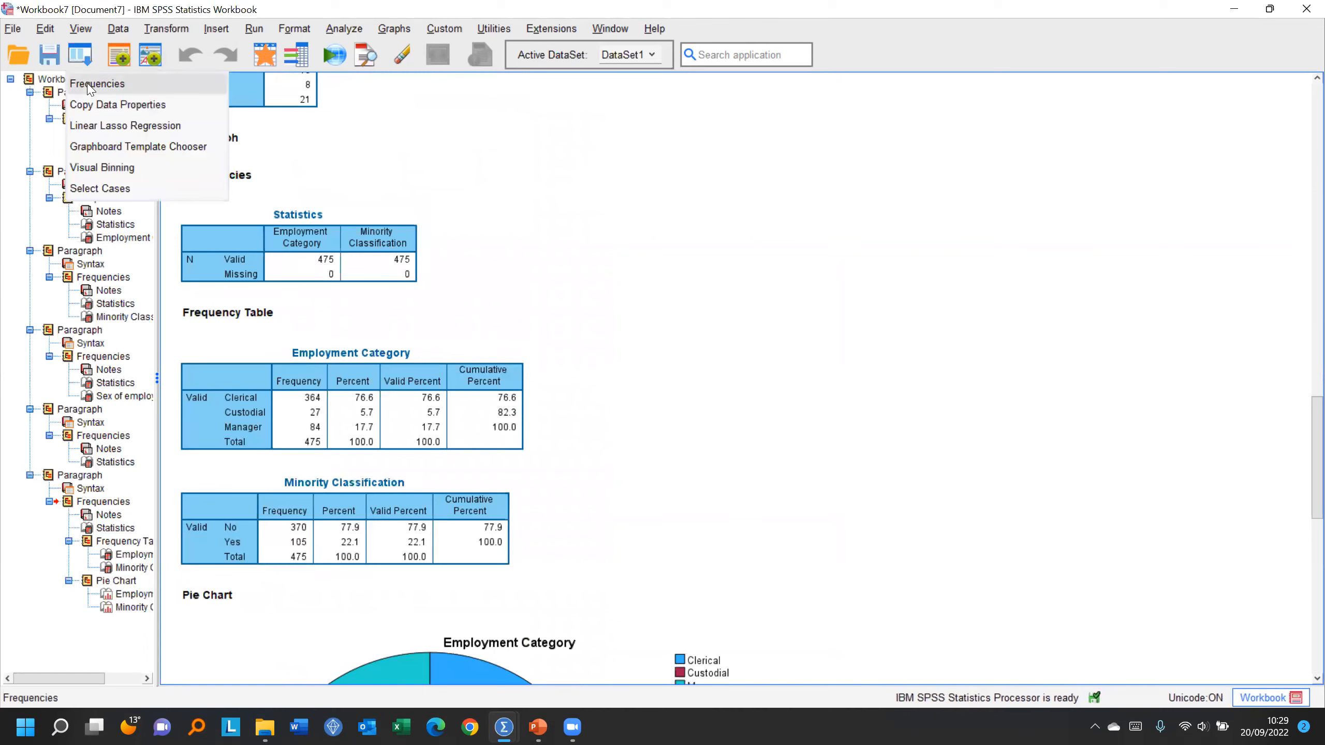
pyautogui.click(97, 83)
pyautogui.click(417, 394)
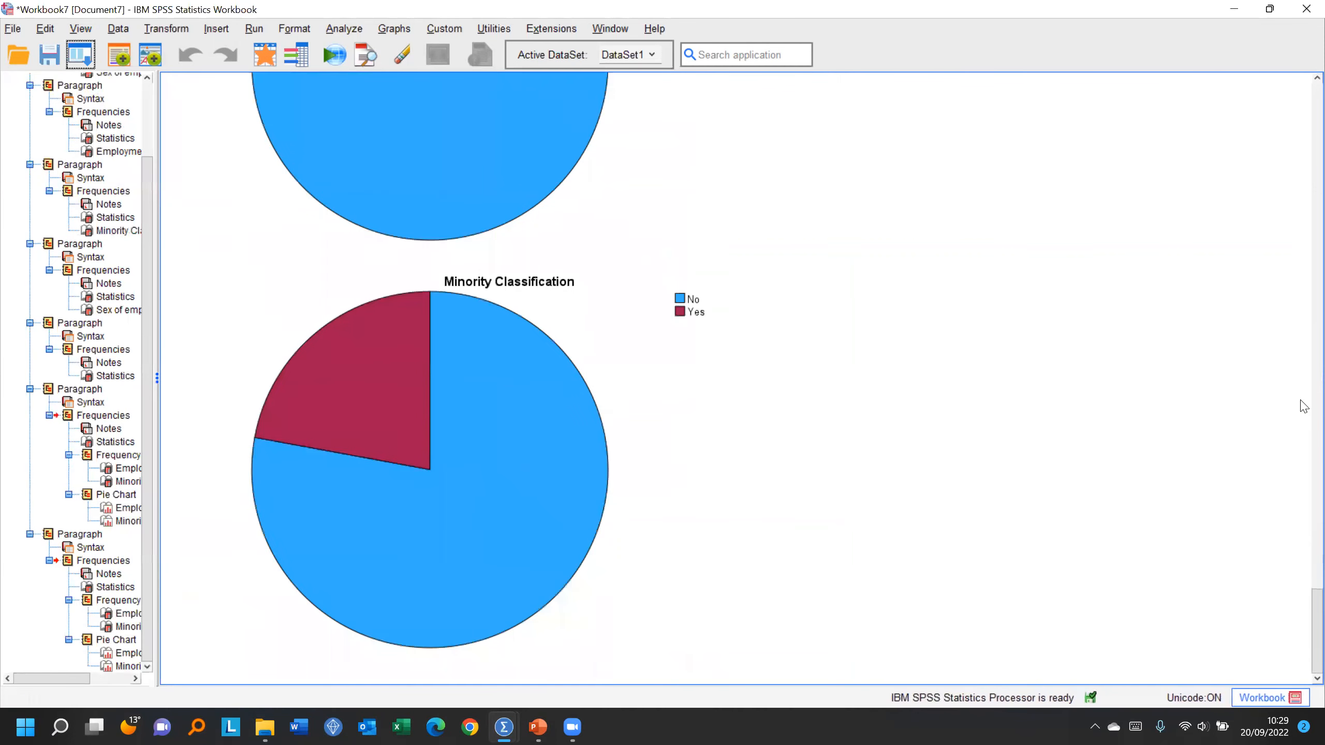
# Step: Delete the repeated Sex of employee output and the first of the two identical pie-chart Frequencies outputs from the workbook
pyautogui.scroll(3, 88, 516)
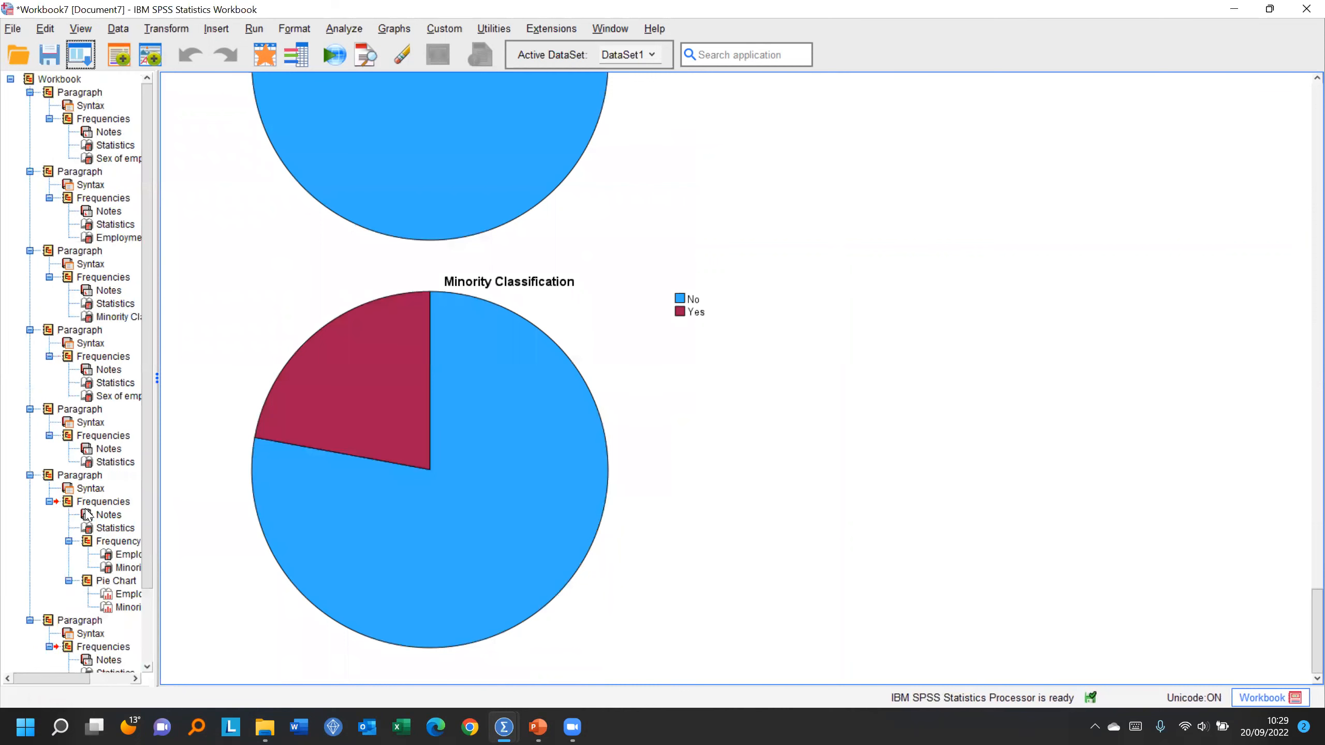
pyautogui.click(49, 331)
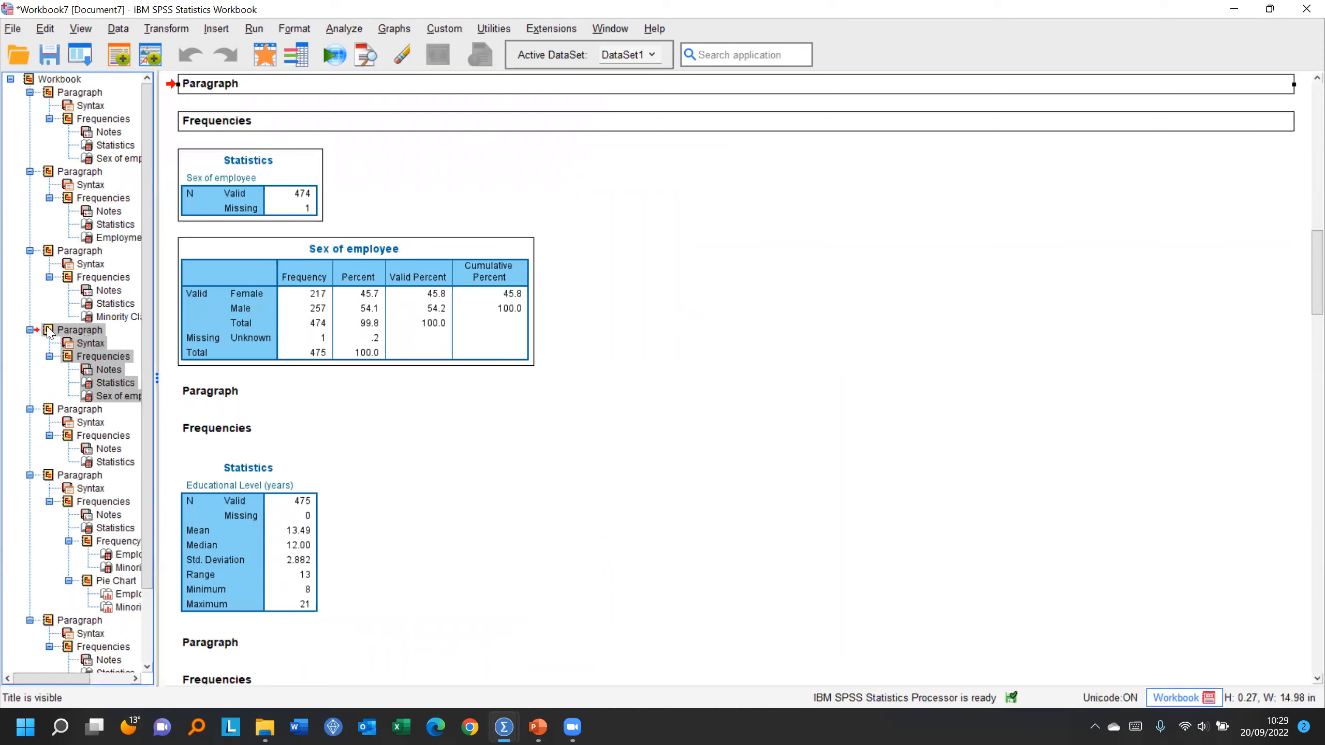
pyautogui.press('Delete')
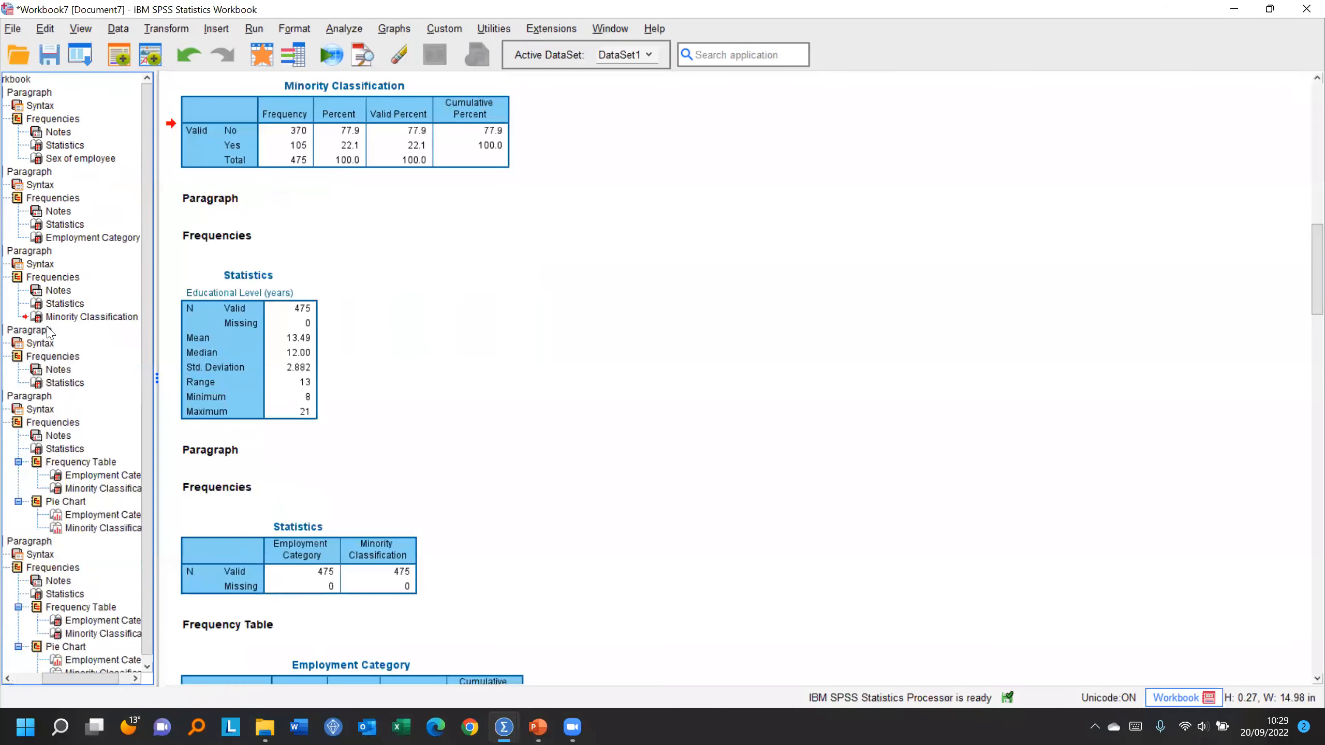
pyautogui.click(9, 399)
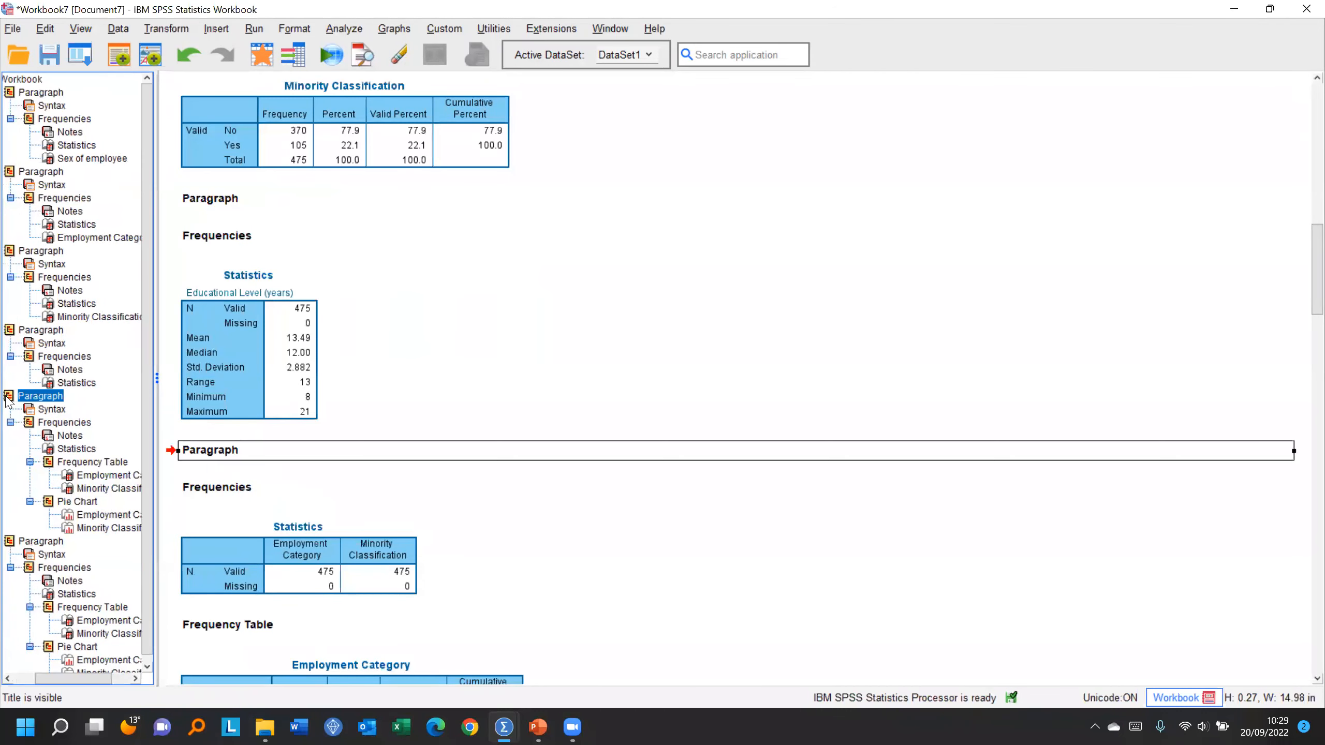
pyautogui.press('Delete')
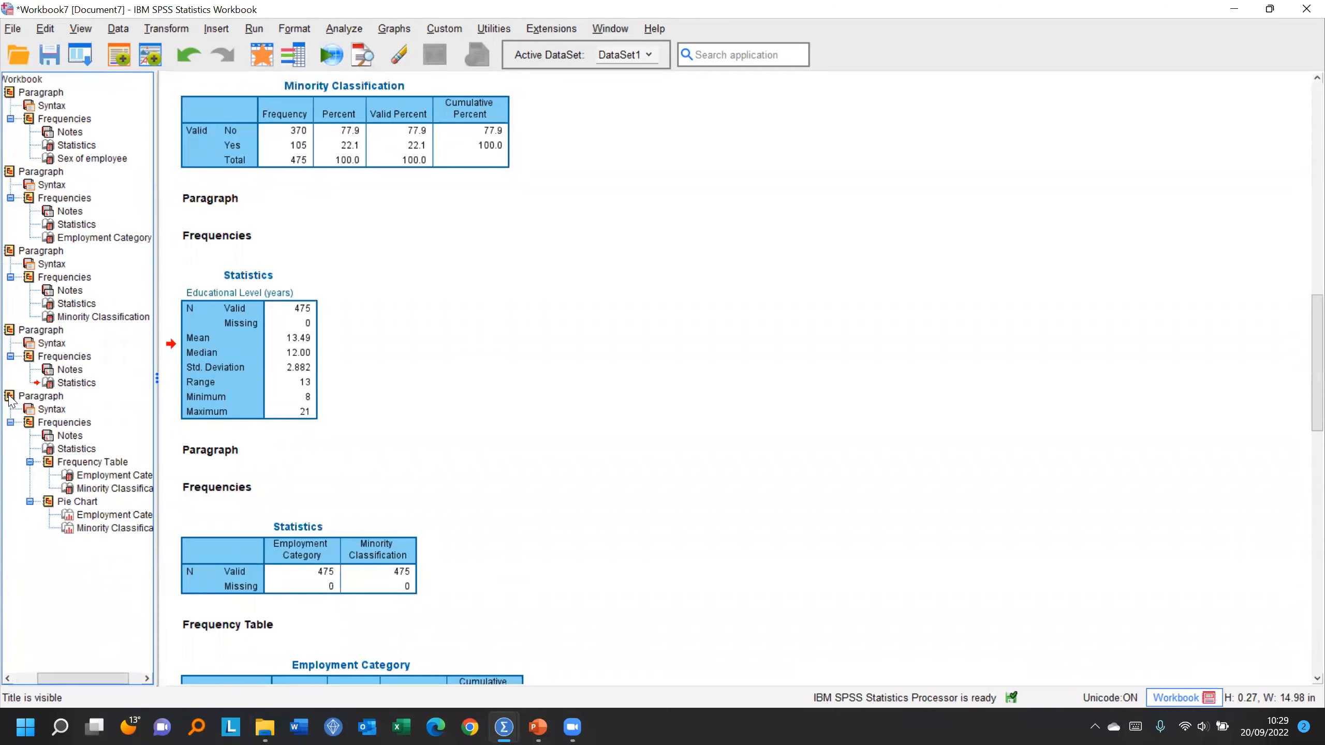
# Step: Review the earlier Employment Category and Minority Classification tables through the workbook outline, then return to the data
pyautogui.click(90, 226)
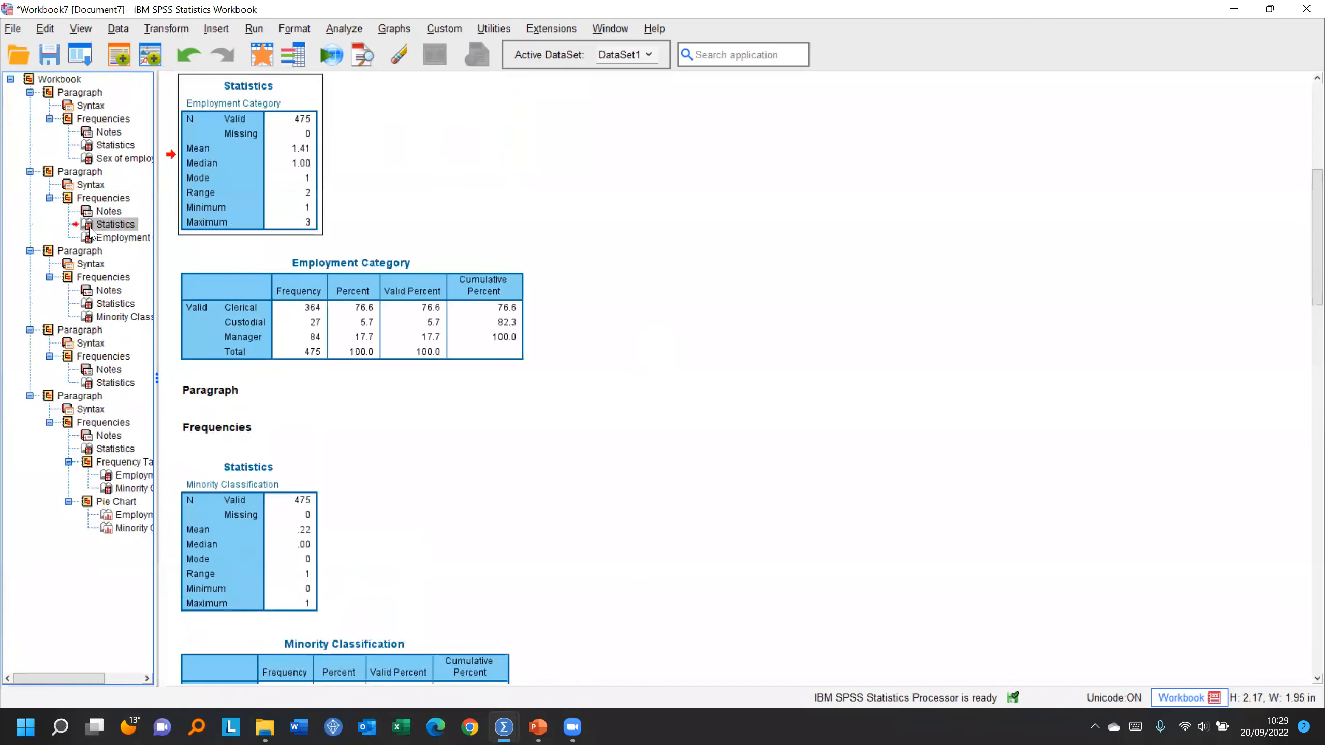
pyautogui.click(91, 239)
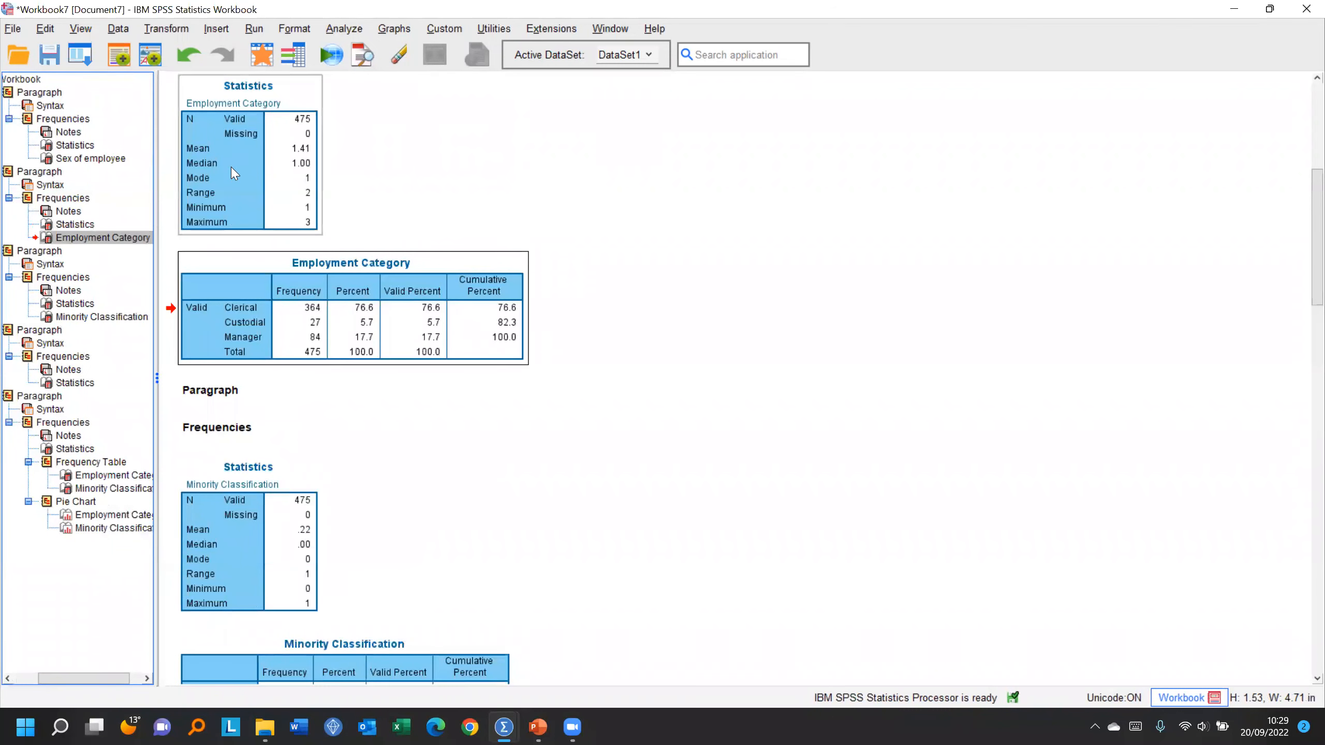
pyautogui.click(50, 317)
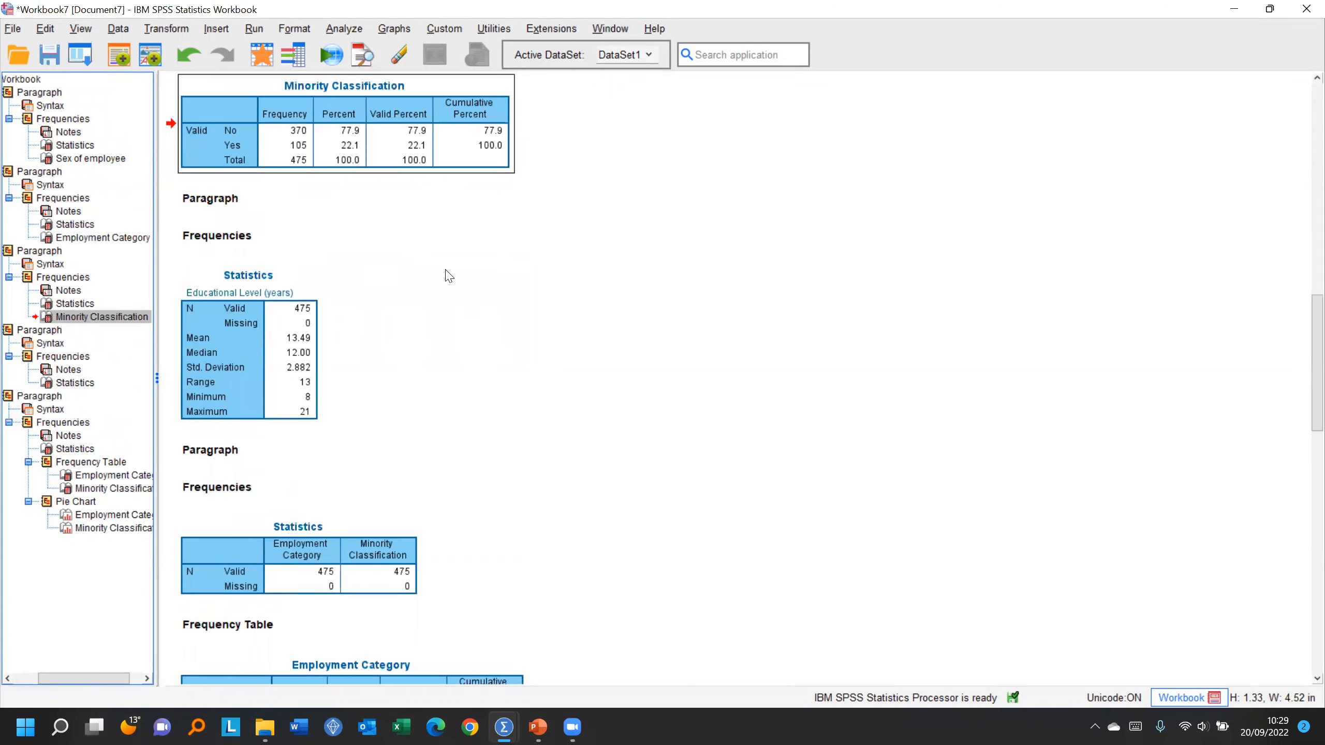
pyautogui.click(262, 54)
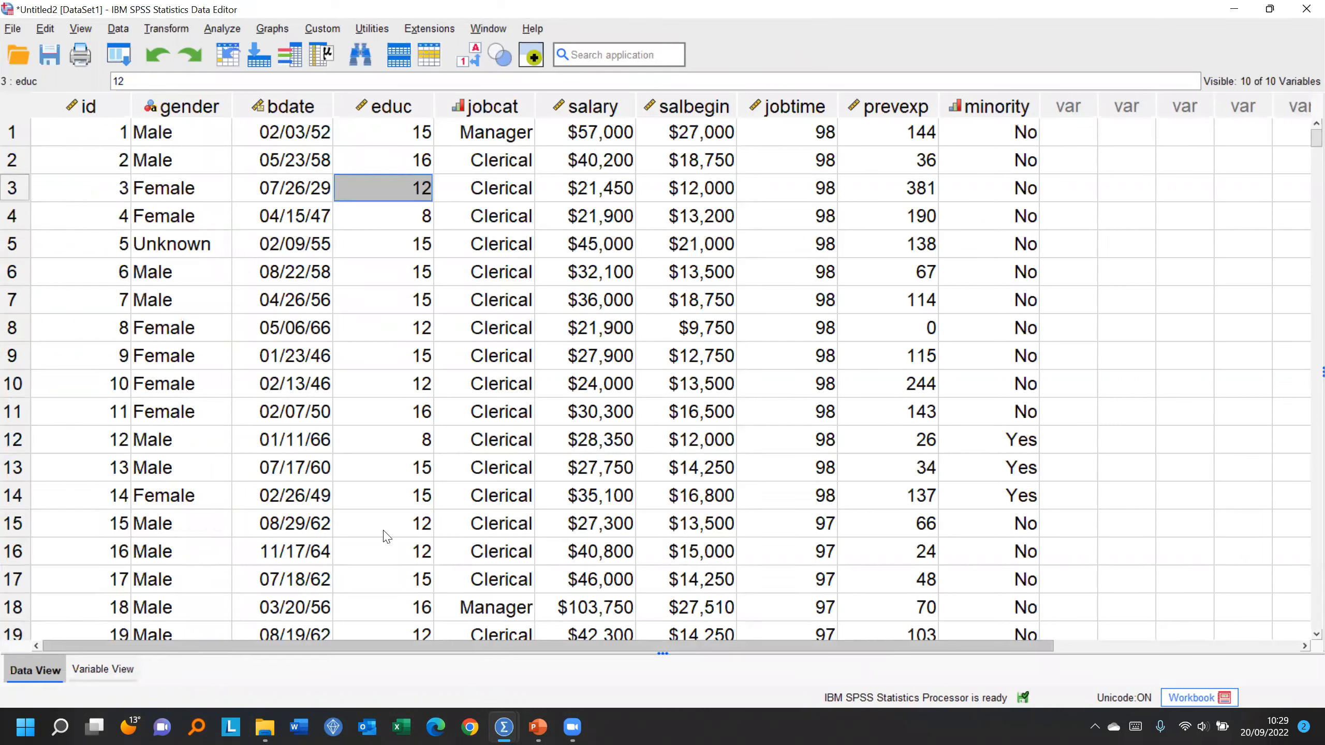
# Step: Set up a Crosstabs analysis with Sex of employee in the rows and Employment Category in the columns
pyautogui.click(223, 32)
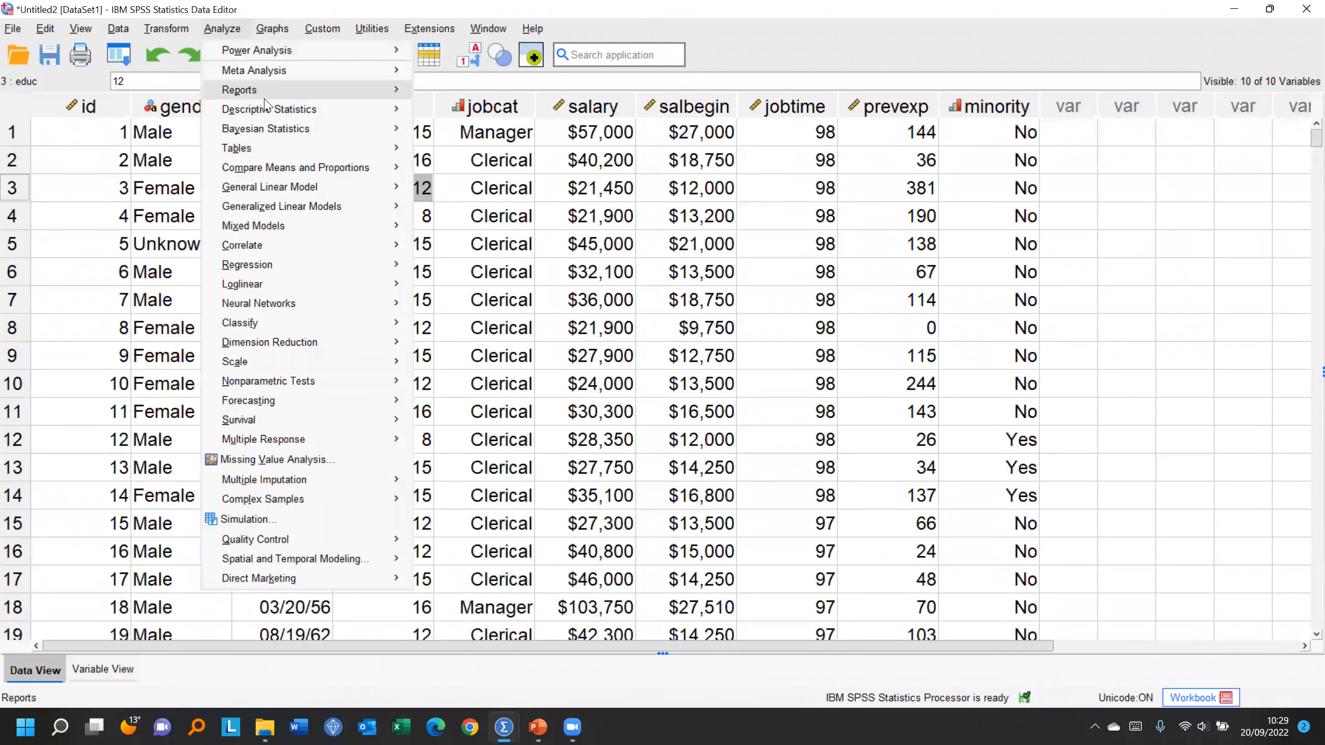
pyautogui.moveTo(264, 98)
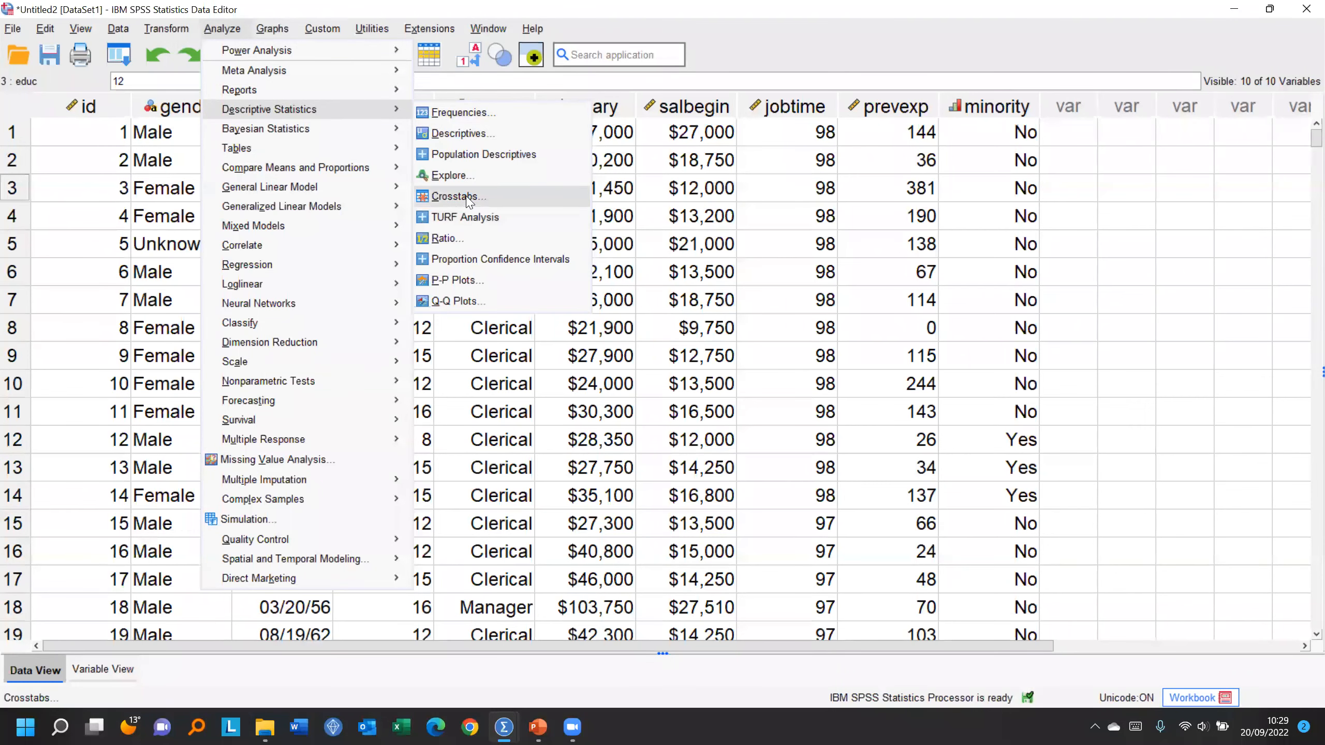
pyautogui.click(468, 199)
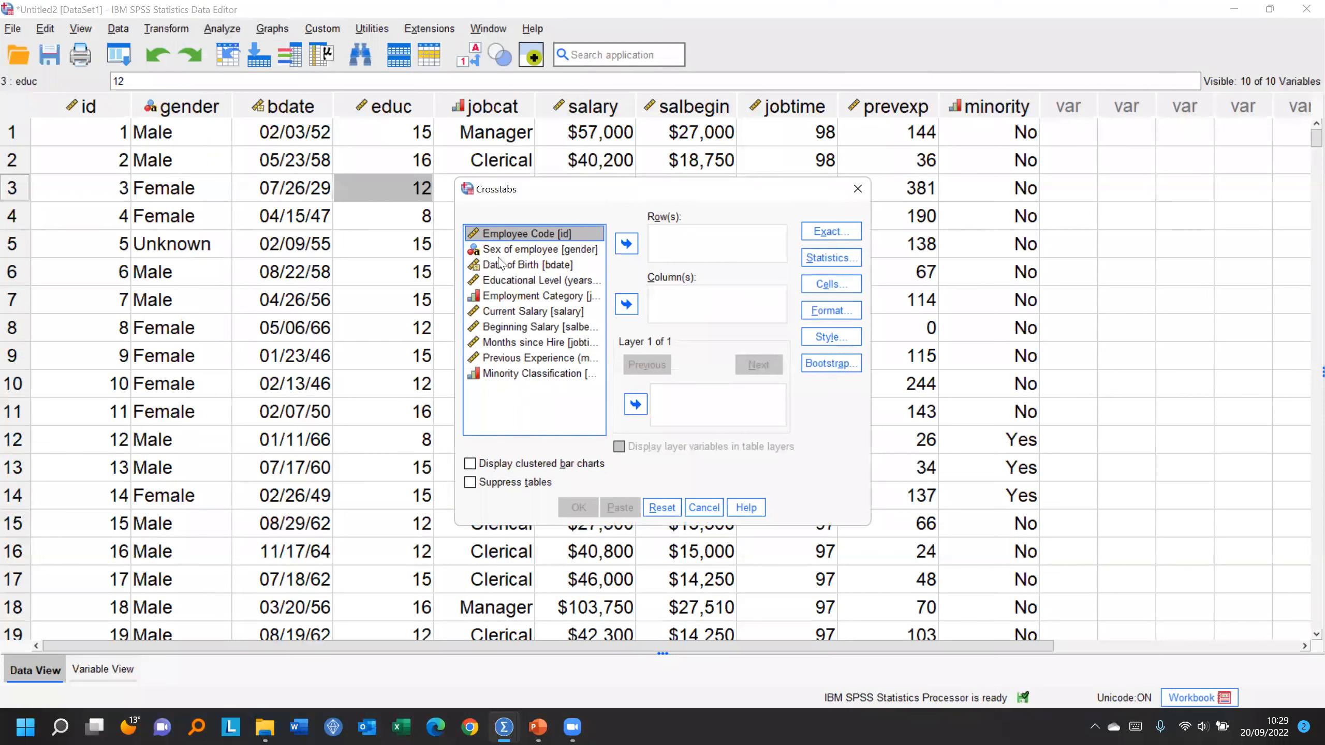
pyautogui.click(545, 250)
pyautogui.click(638, 249)
pyautogui.click(539, 281)
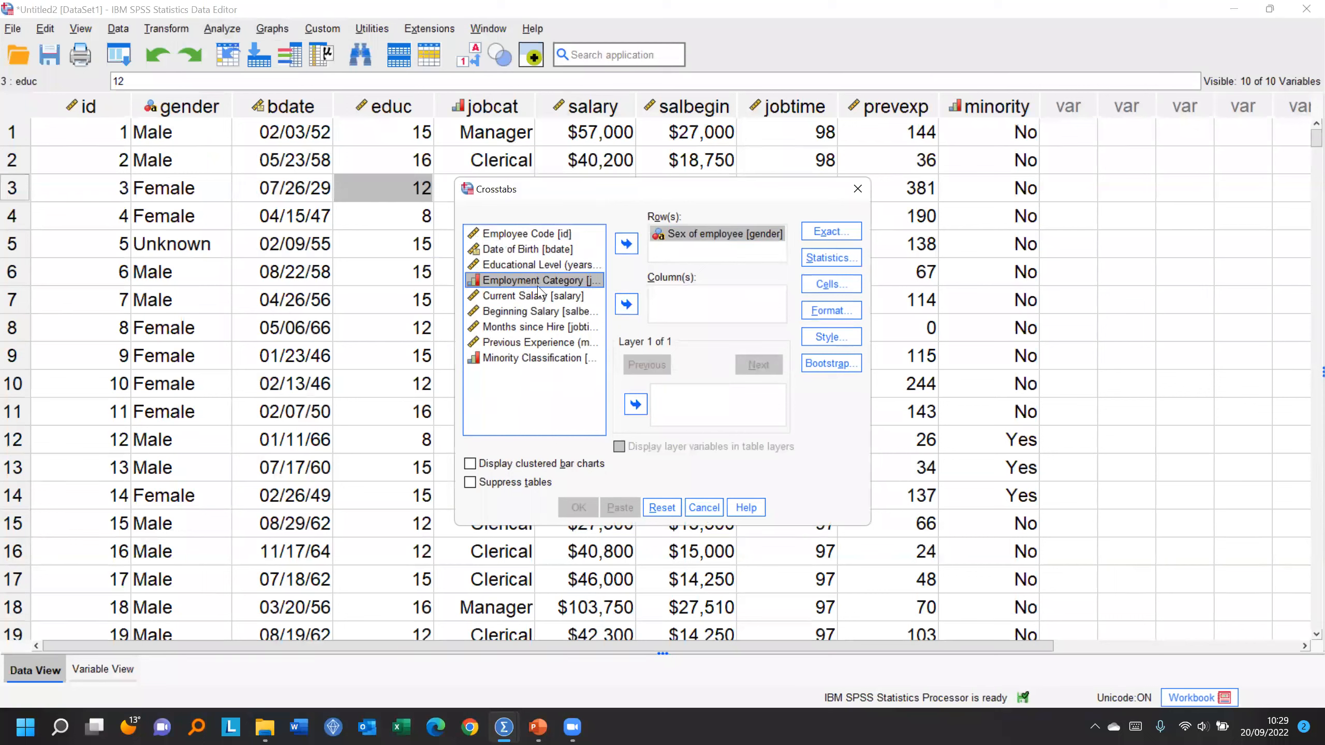
pyautogui.click(625, 304)
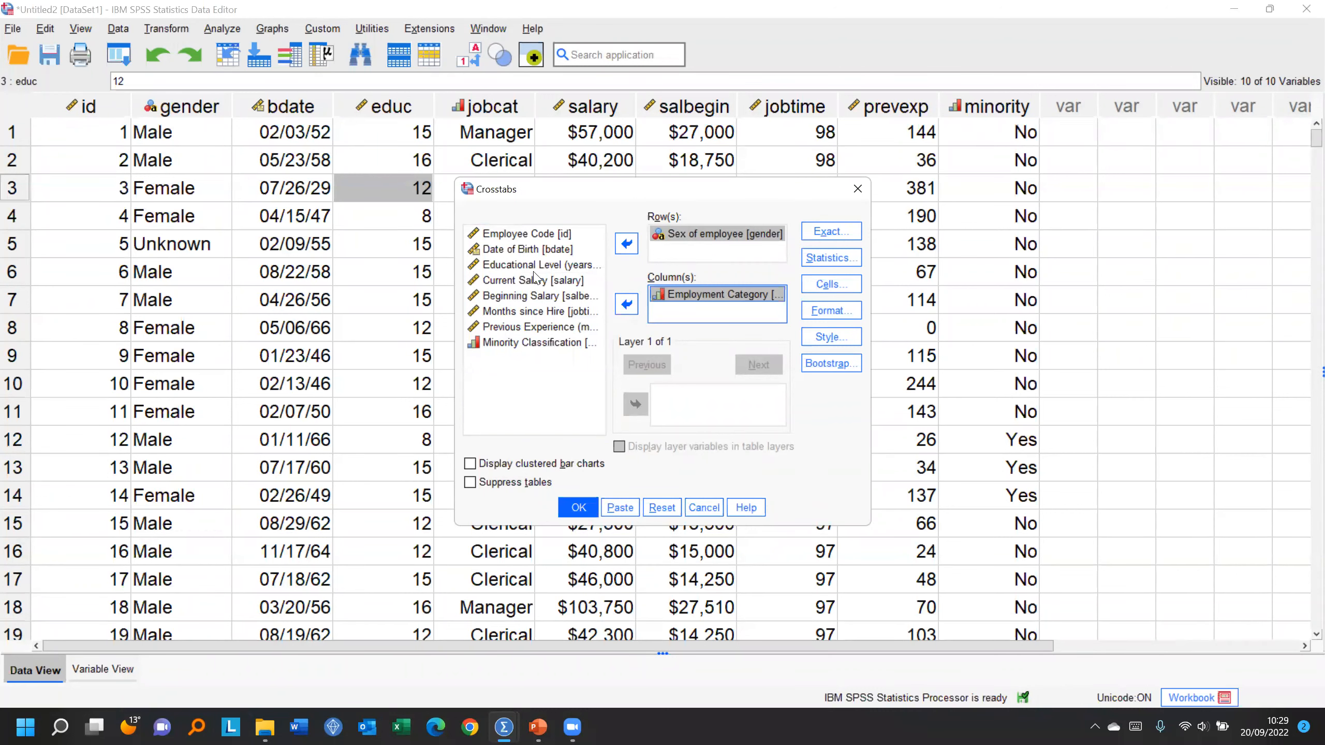
# Step: Run the crosstabulation and select the Sex of employee by Employment Category table in the output
pyautogui.moveTo(637, 190); pyautogui.dragTo(517, 124)
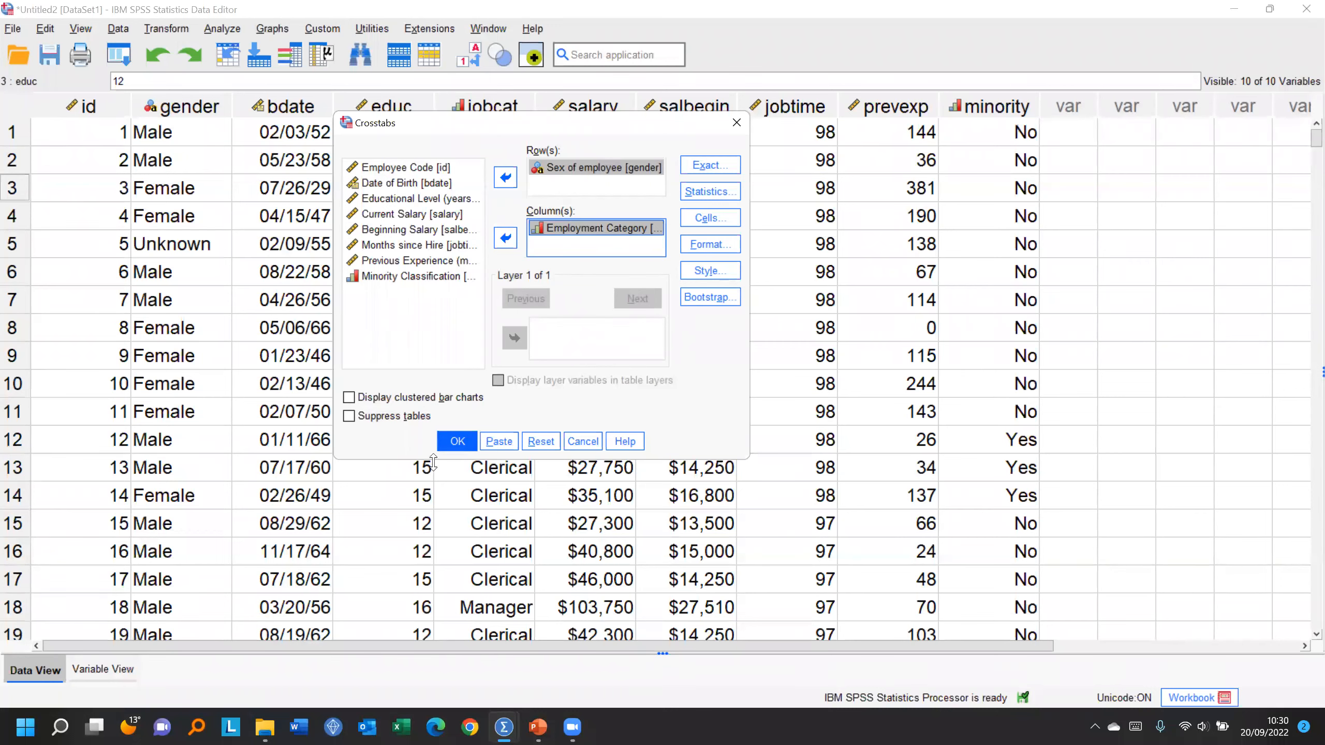
pyautogui.click(457, 441)
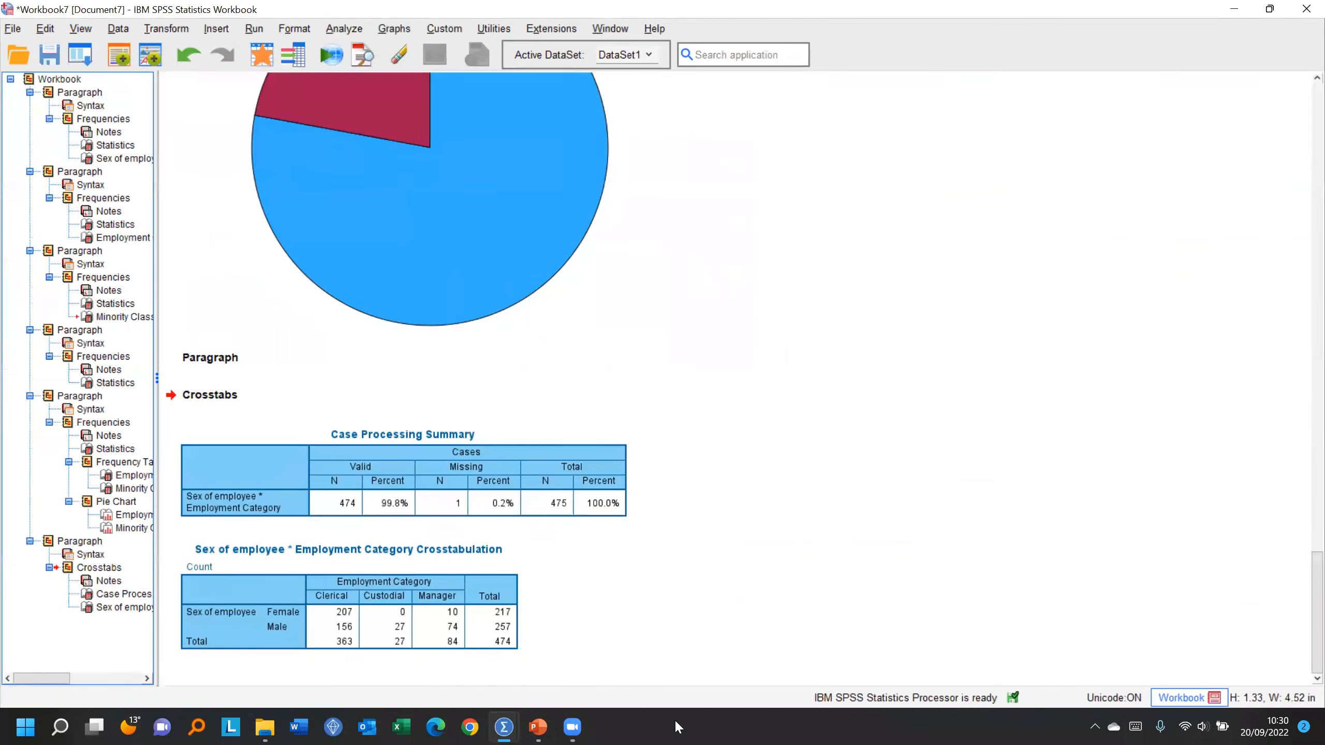
pyautogui.click(438, 636)
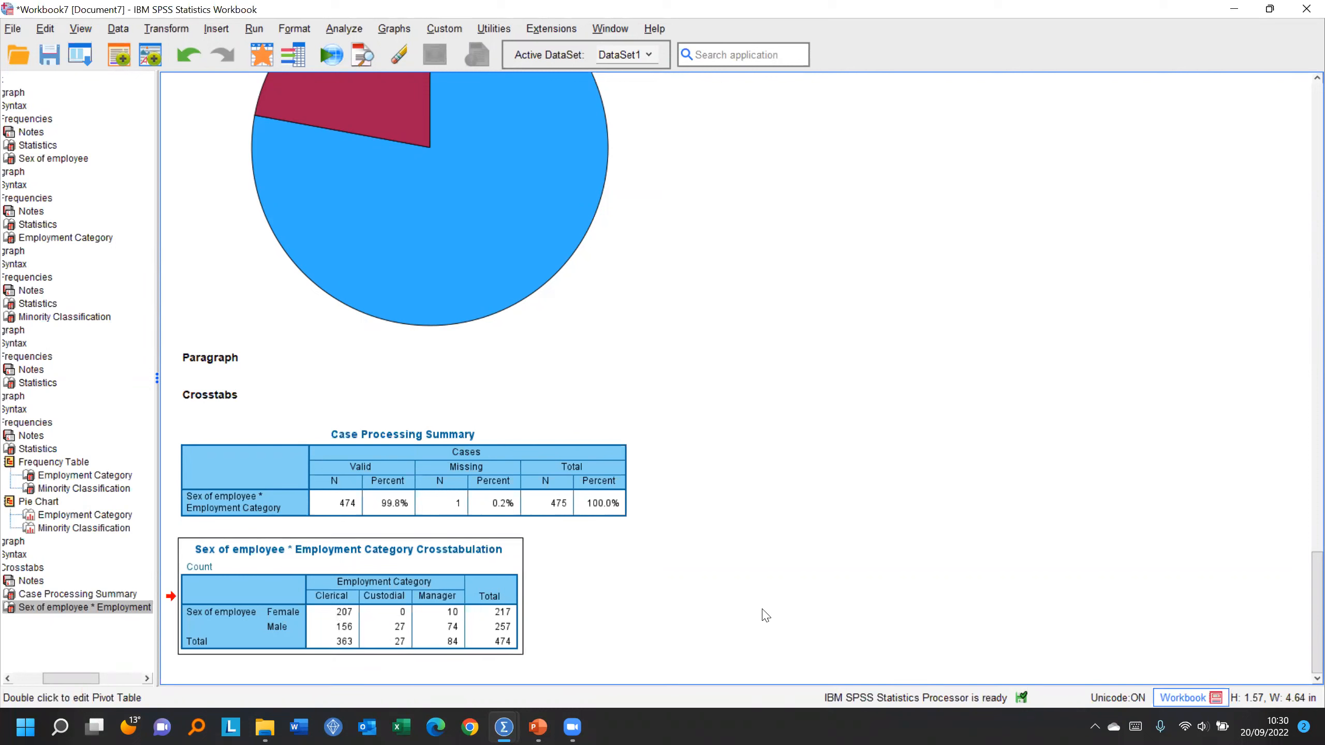
# Step: Rerun the Sex of employee by Employment Category crosstab with row percentages added to the cells
pyautogui.click(87, 65)
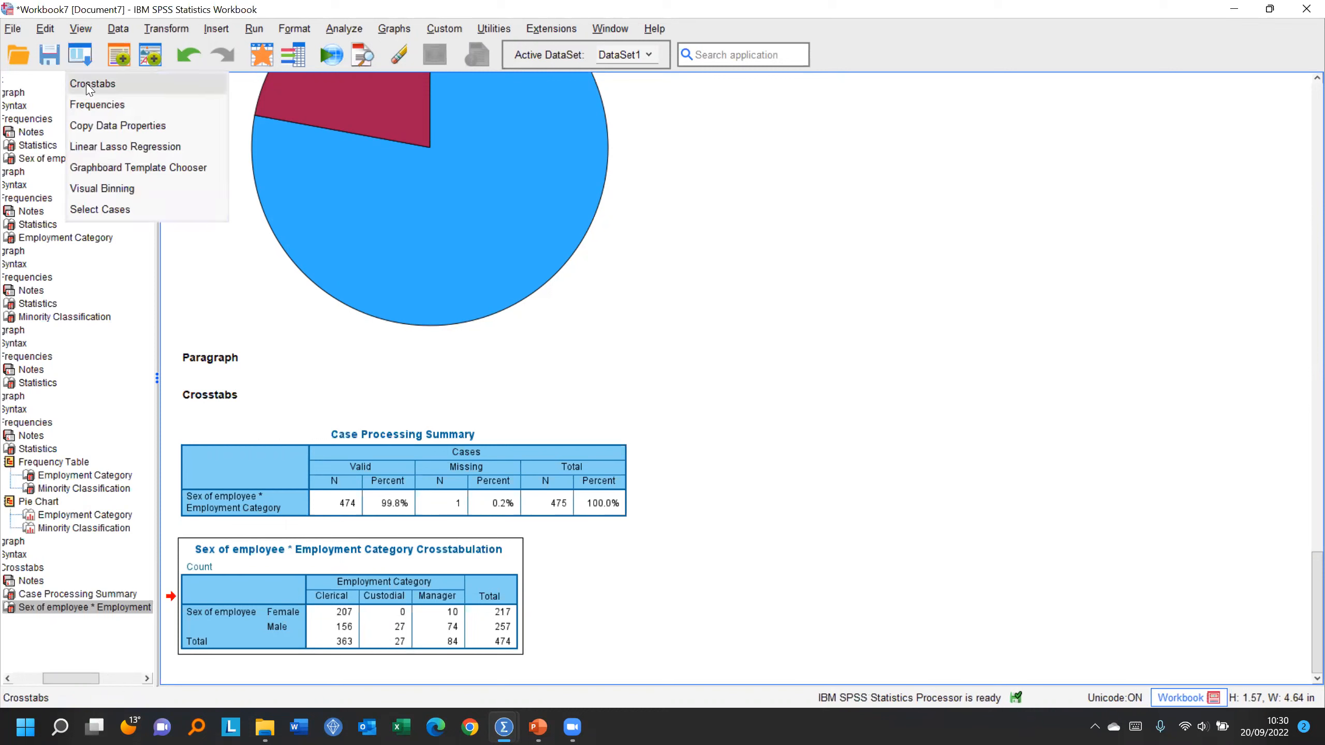
pyautogui.click(89, 85)
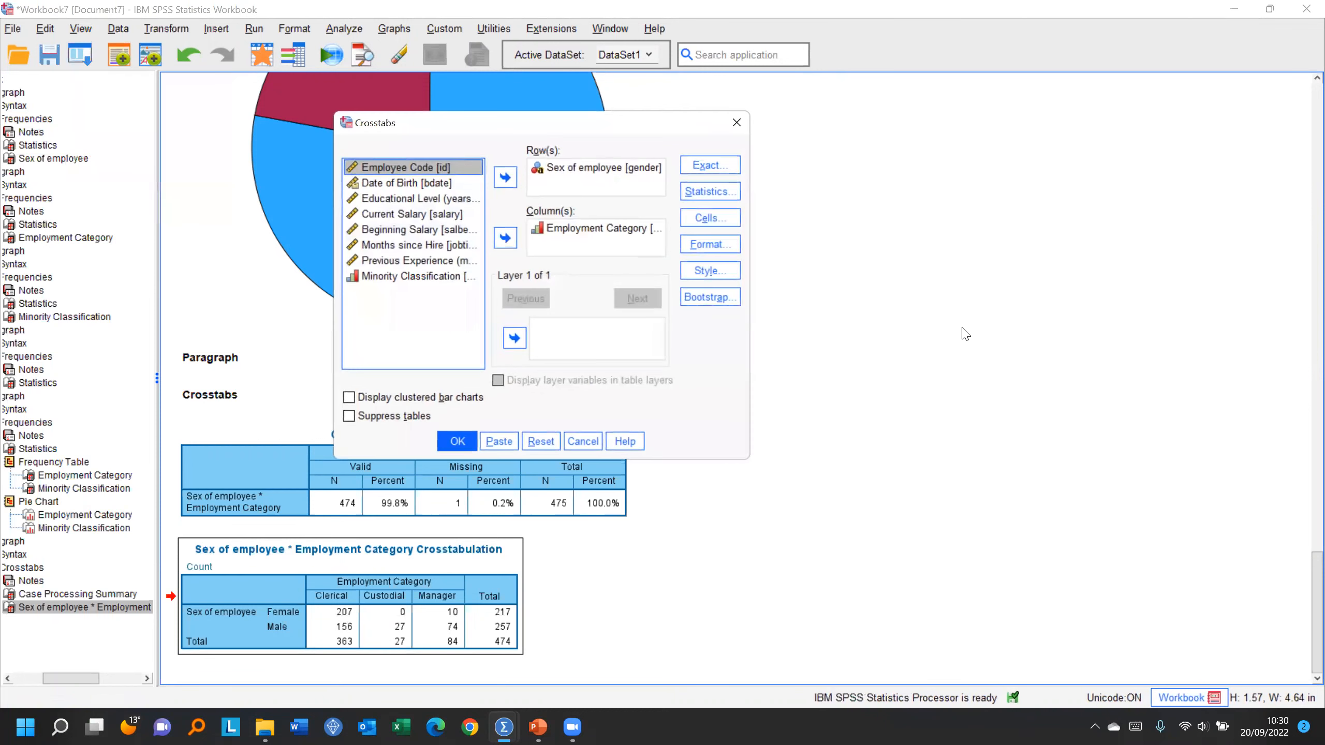
pyautogui.click(722, 224)
pyautogui.click(387, 271)
pyautogui.click(489, 444)
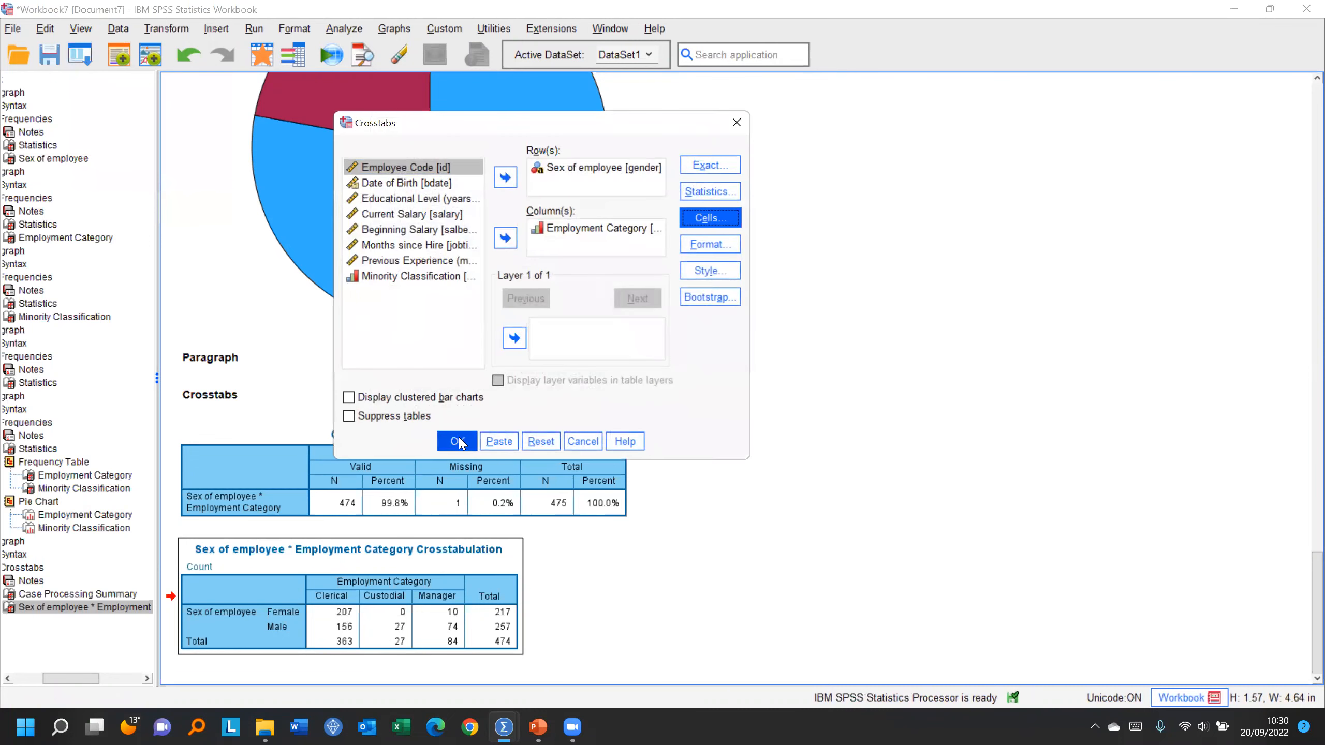
pyautogui.click(459, 443)
pyautogui.scroll(-1, 1232, 438)
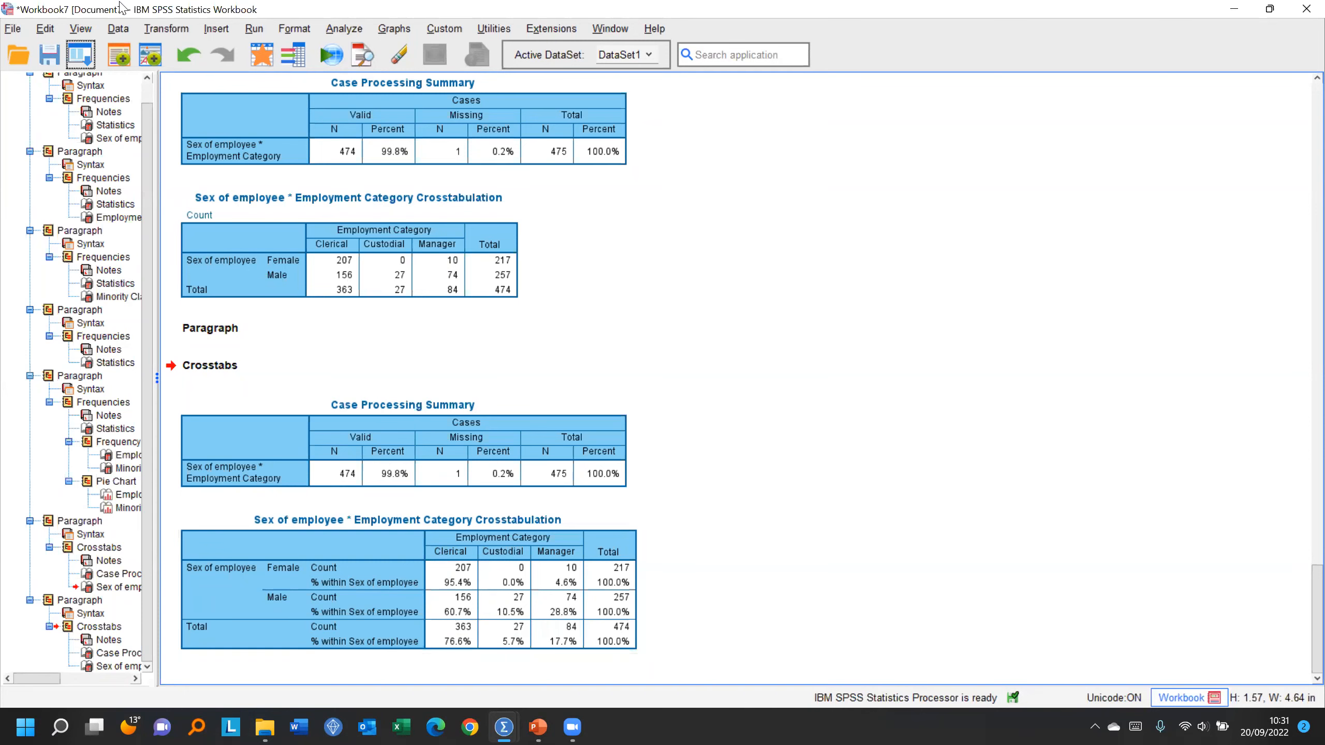
# Step: Replace Sex of employee with Minority Classification in the Crosstabs rows, run it, and inspect the new crosstabulation table
pyautogui.click(80, 54)
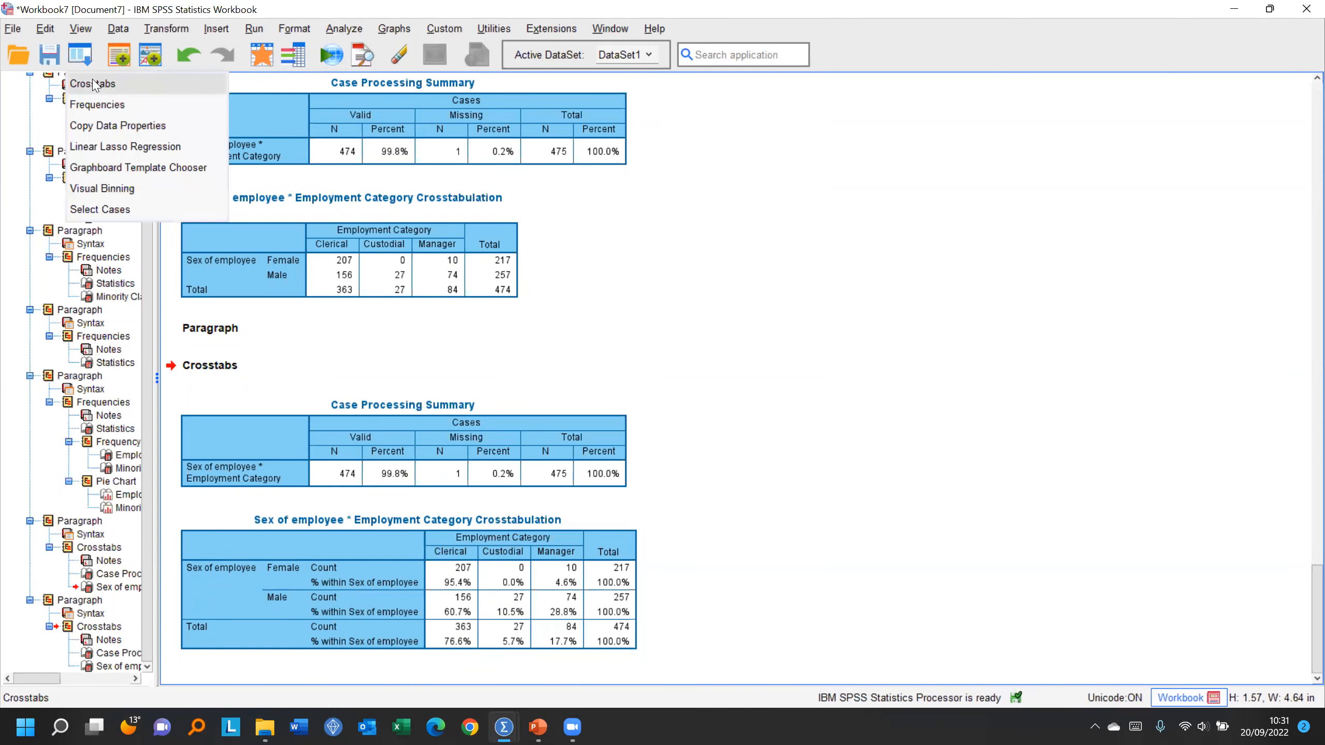
pyautogui.click(93, 83)
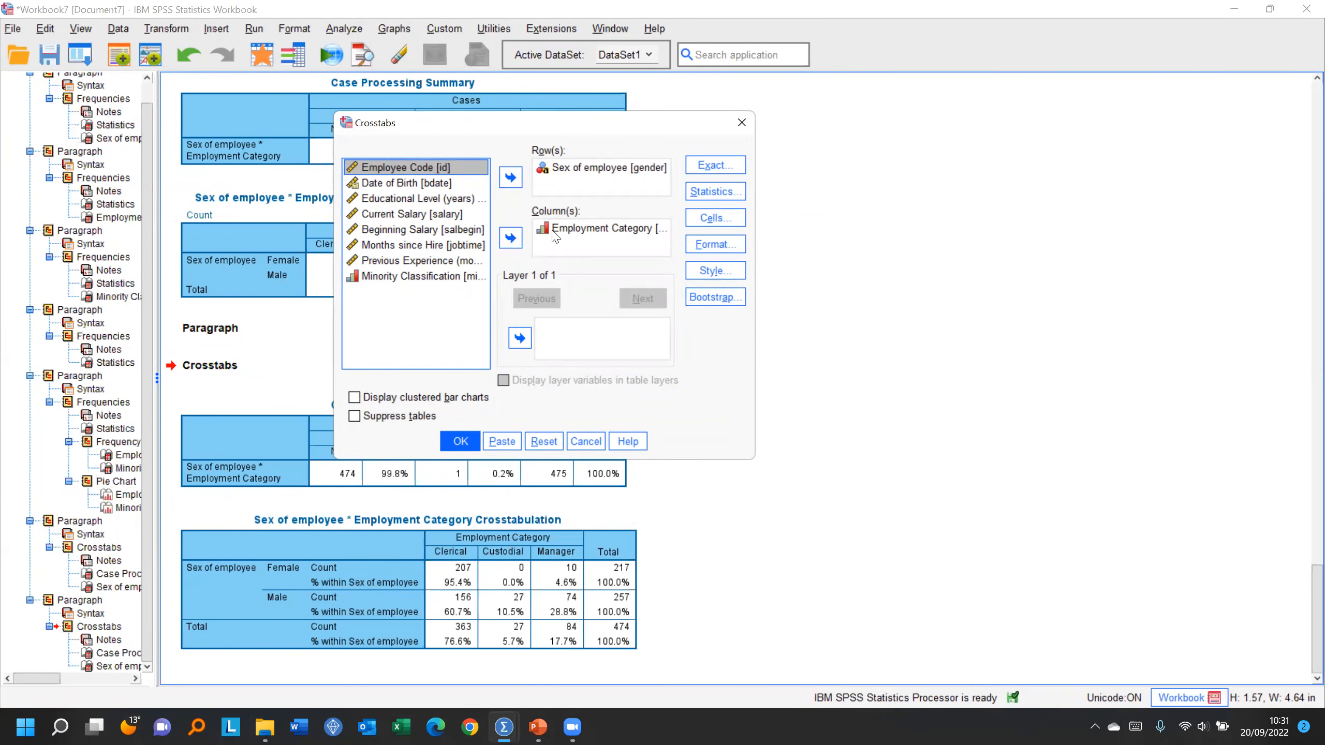
pyautogui.click(548, 169)
pyautogui.click(512, 180)
pyautogui.click(402, 292)
pyautogui.click(511, 178)
pyautogui.click(460, 441)
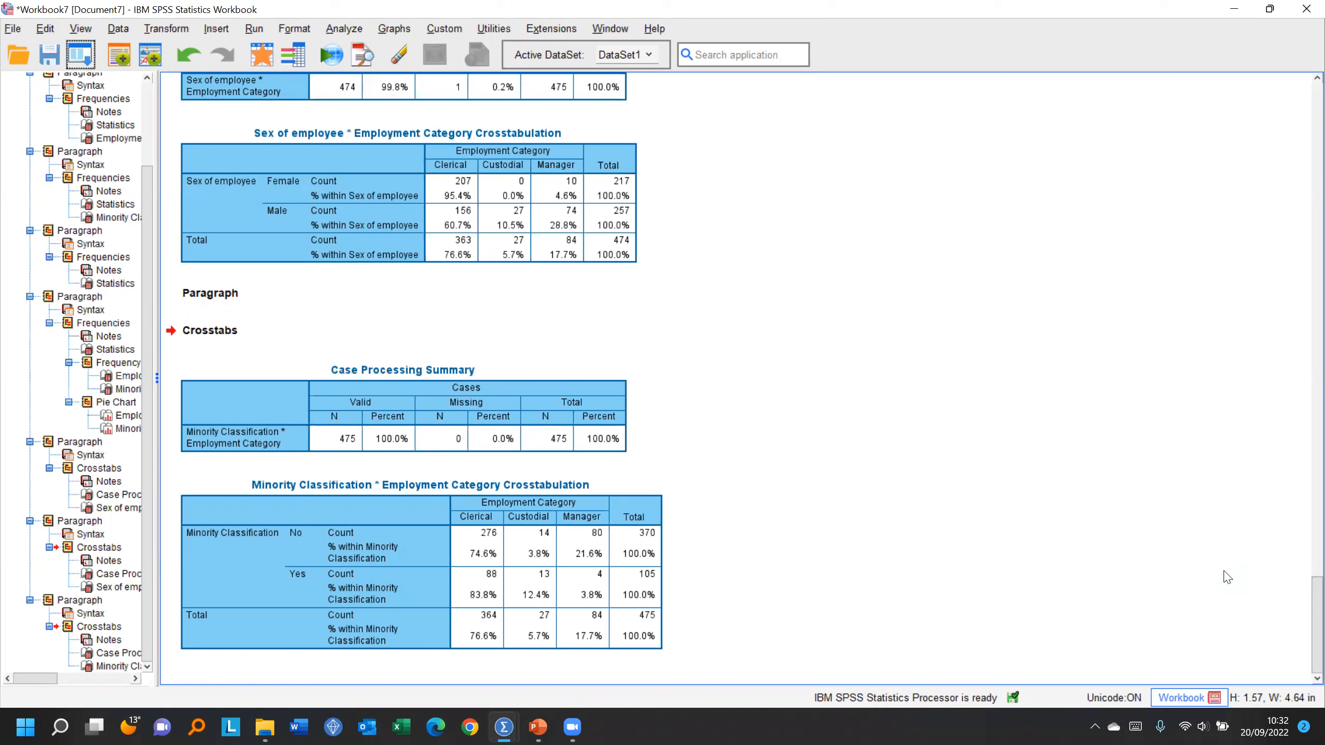
pyautogui.click(320, 515)
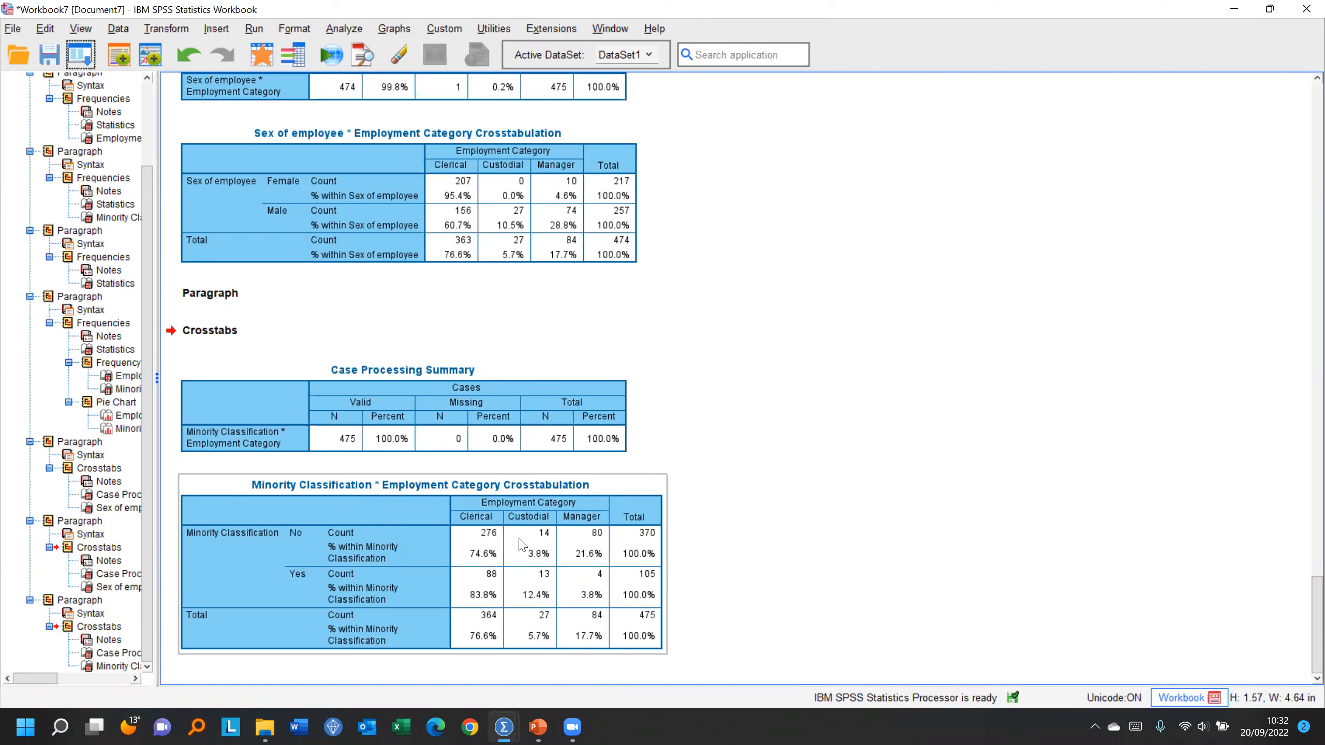
pyautogui.click(833, 605)
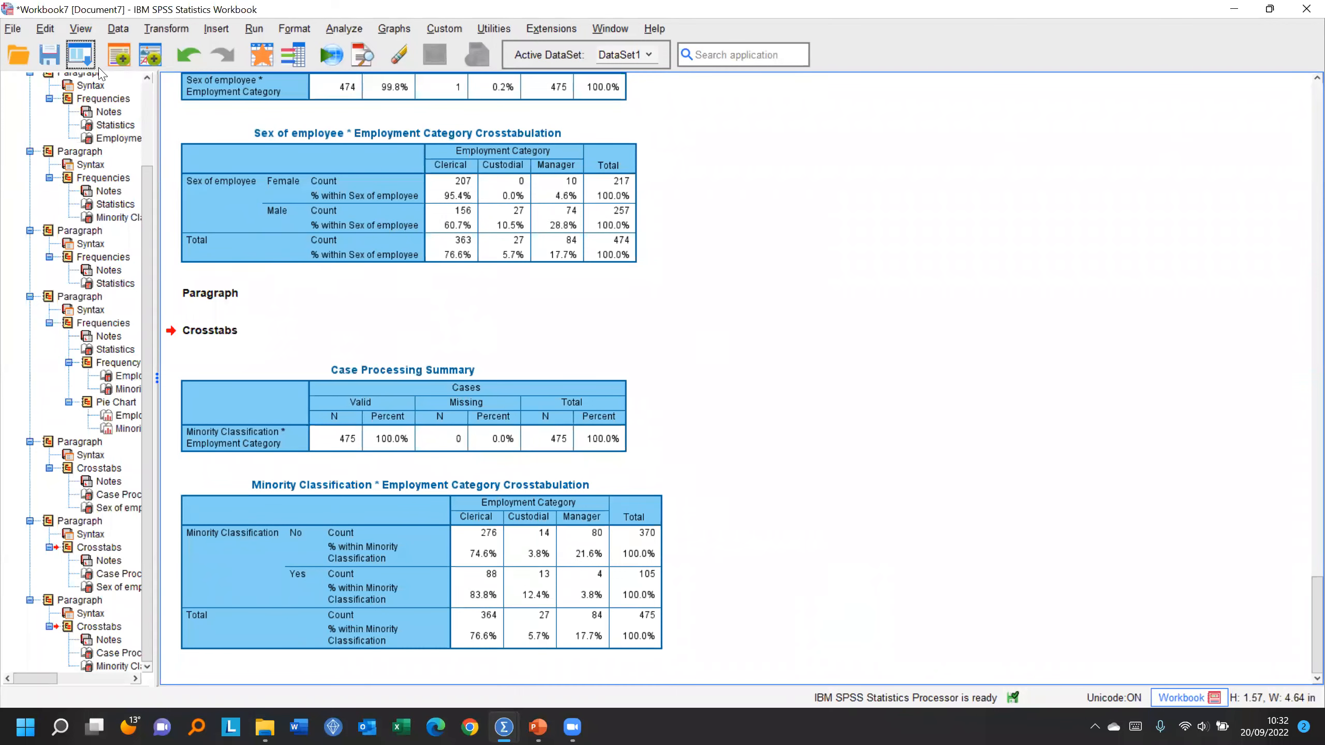
# Step: Reopen the Minority Classification by Employment Category Crosstabs setup and enable the Chi-square statistic
pyautogui.click(80, 65)
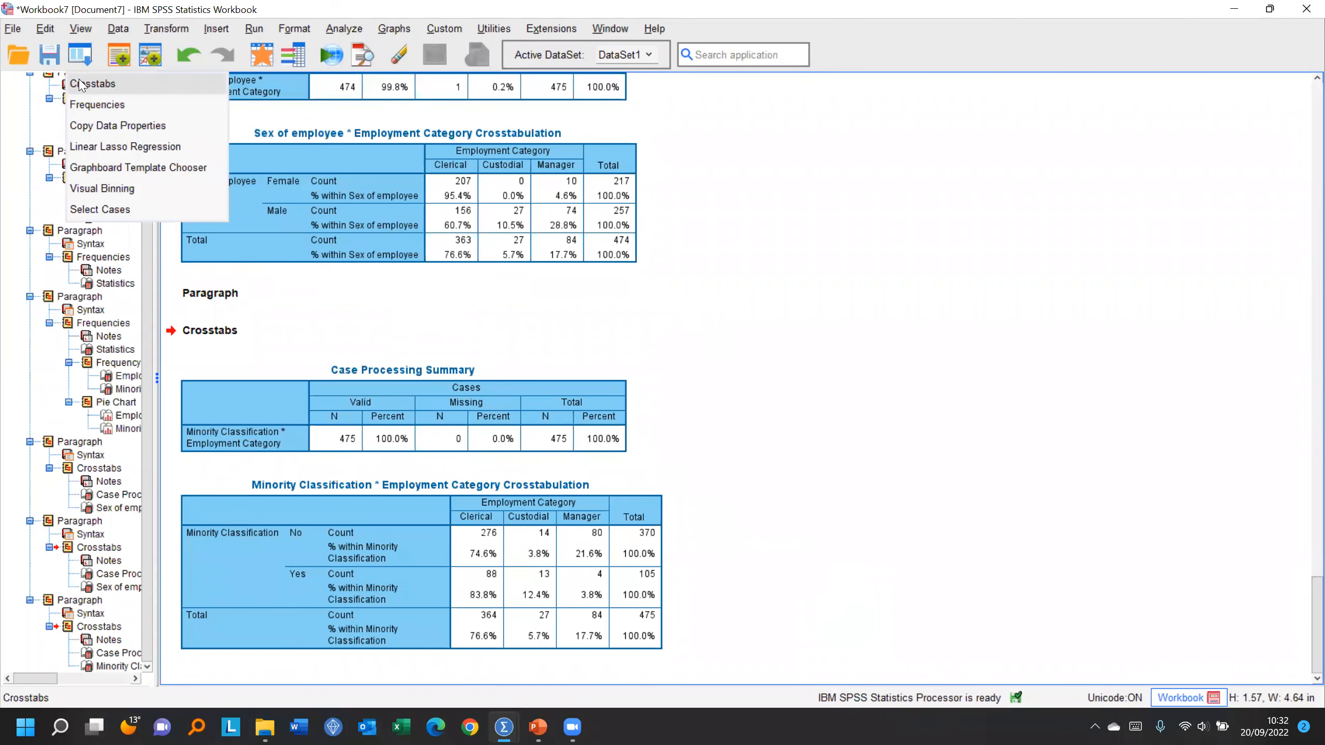
pyautogui.click(81, 85)
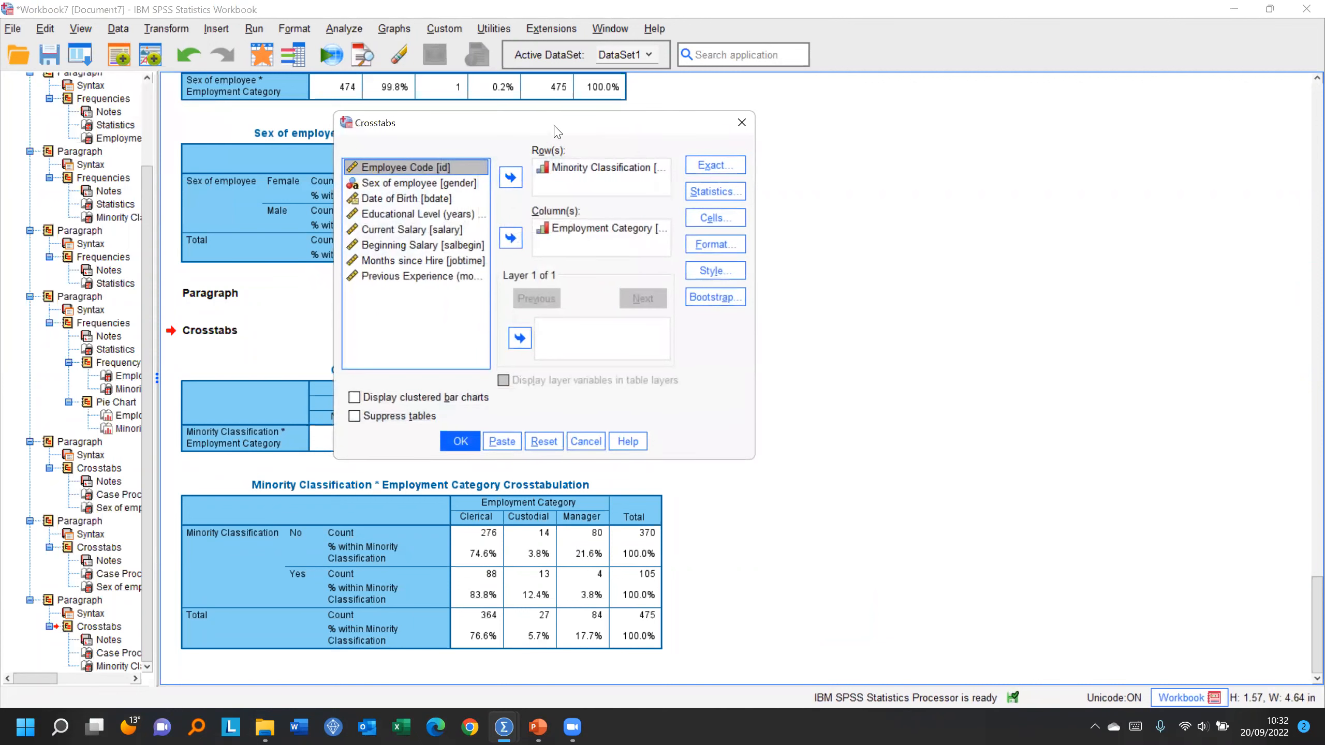
pyautogui.moveTo(546, 119); pyautogui.dragTo(495, 90)
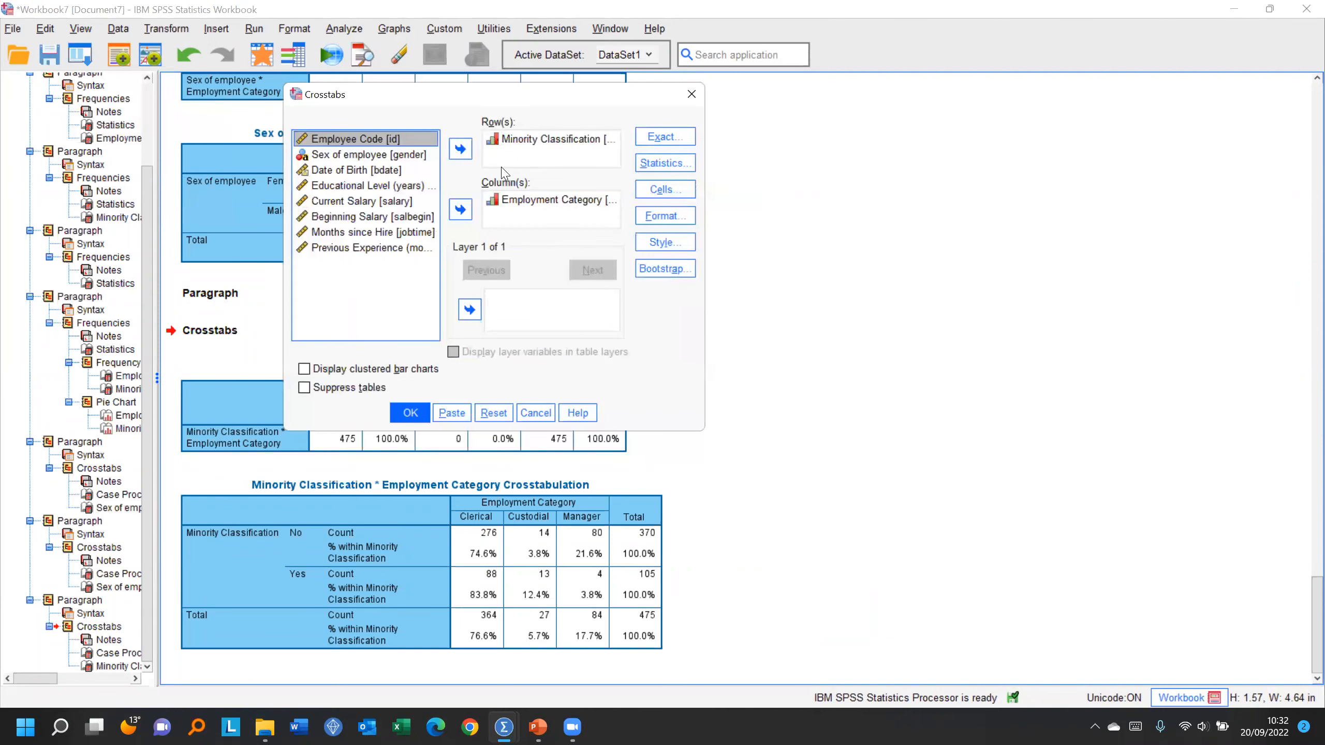
pyautogui.click(673, 172)
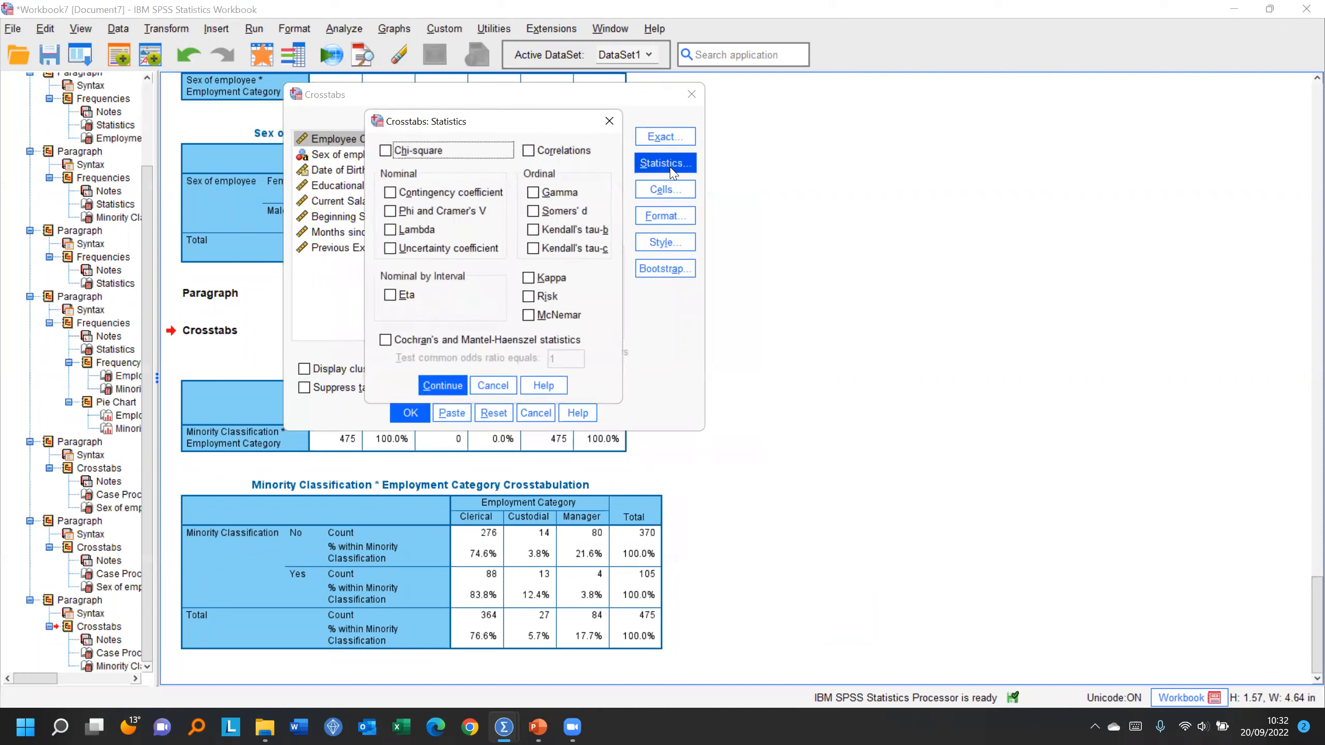
pyautogui.click(386, 151)
pyautogui.click(442, 385)
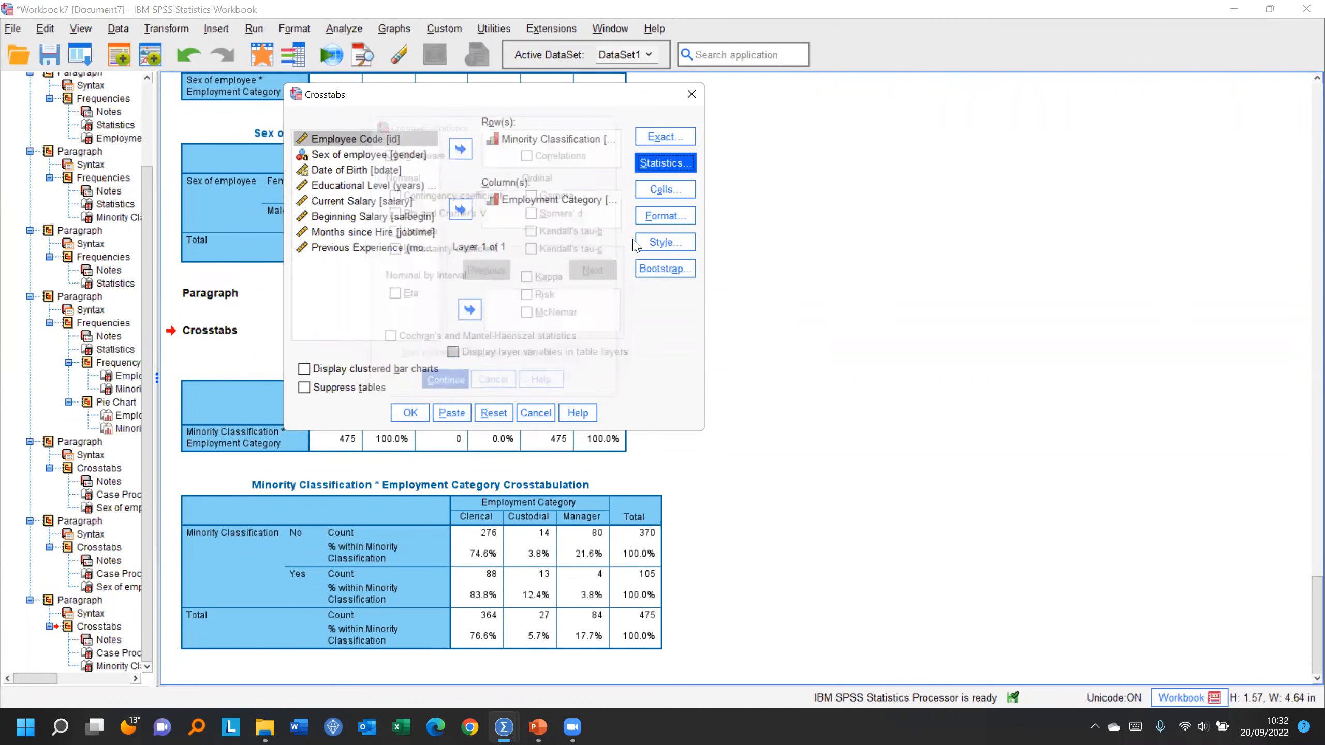
pyautogui.click(659, 170)
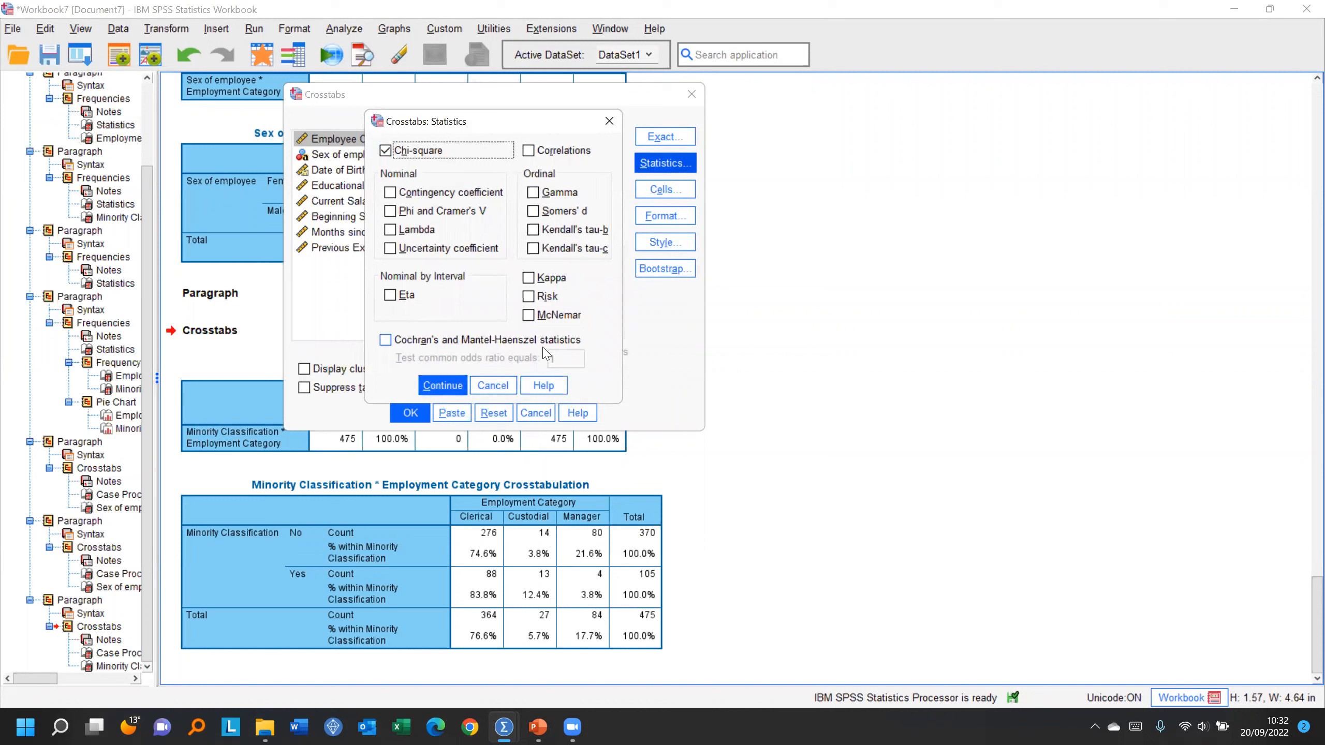
pyautogui.click(440, 386)
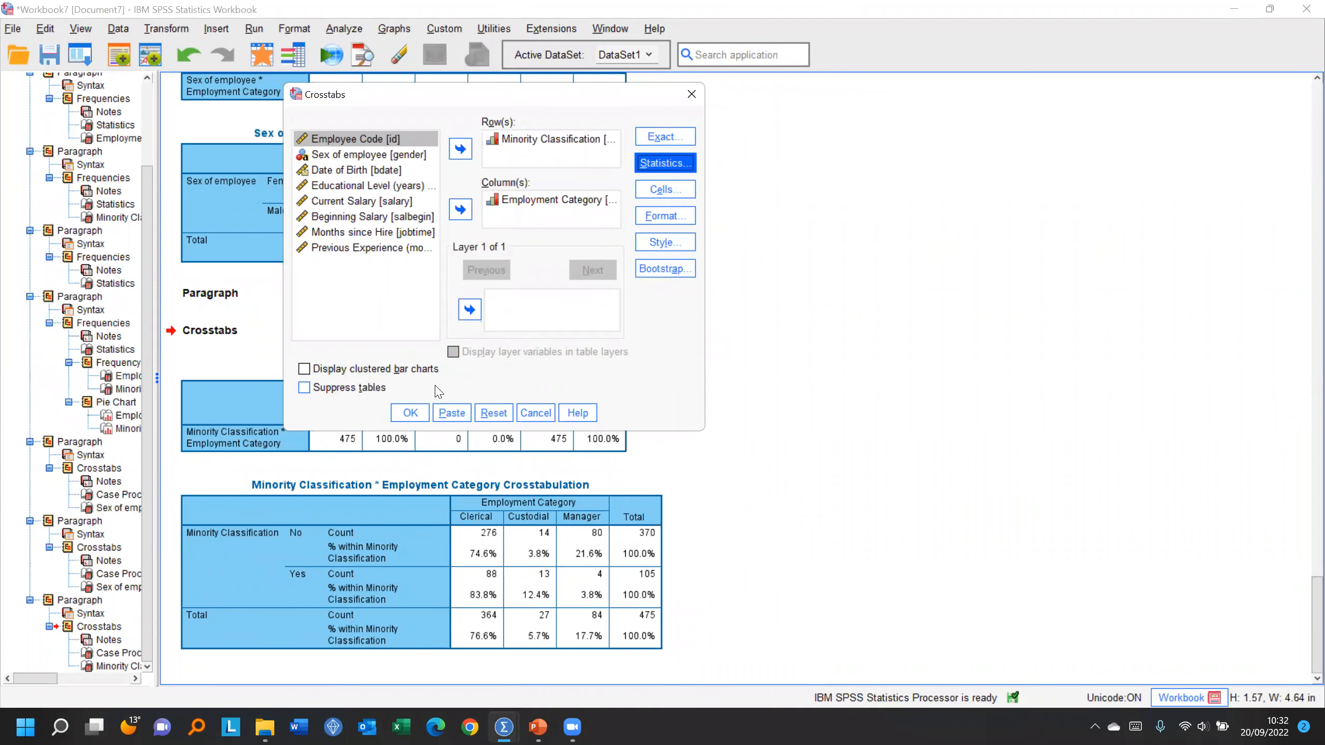
# Step: Enable clustered bar charts, run the crosstab, and select the Minority Classification by Employment Category table in the output
pyautogui.click(304, 369)
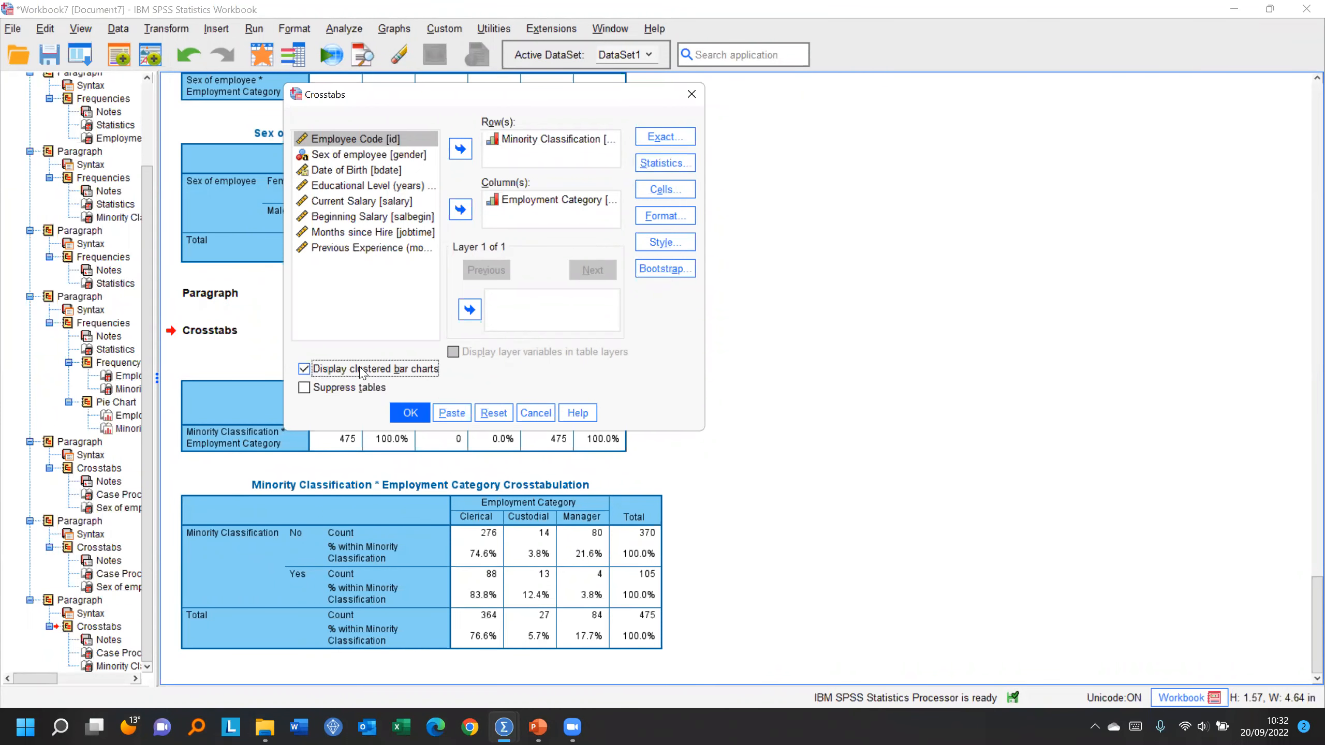
pyautogui.click(410, 413)
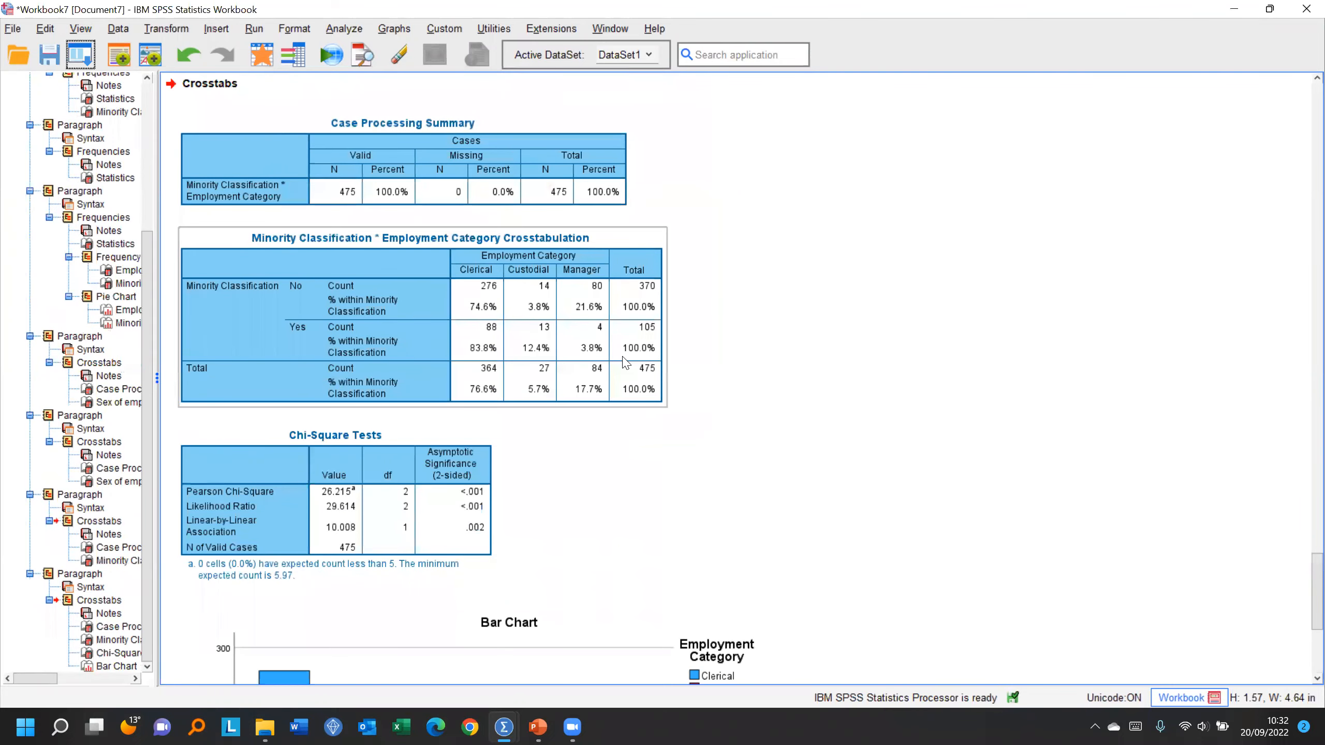
pyautogui.click(394, 313)
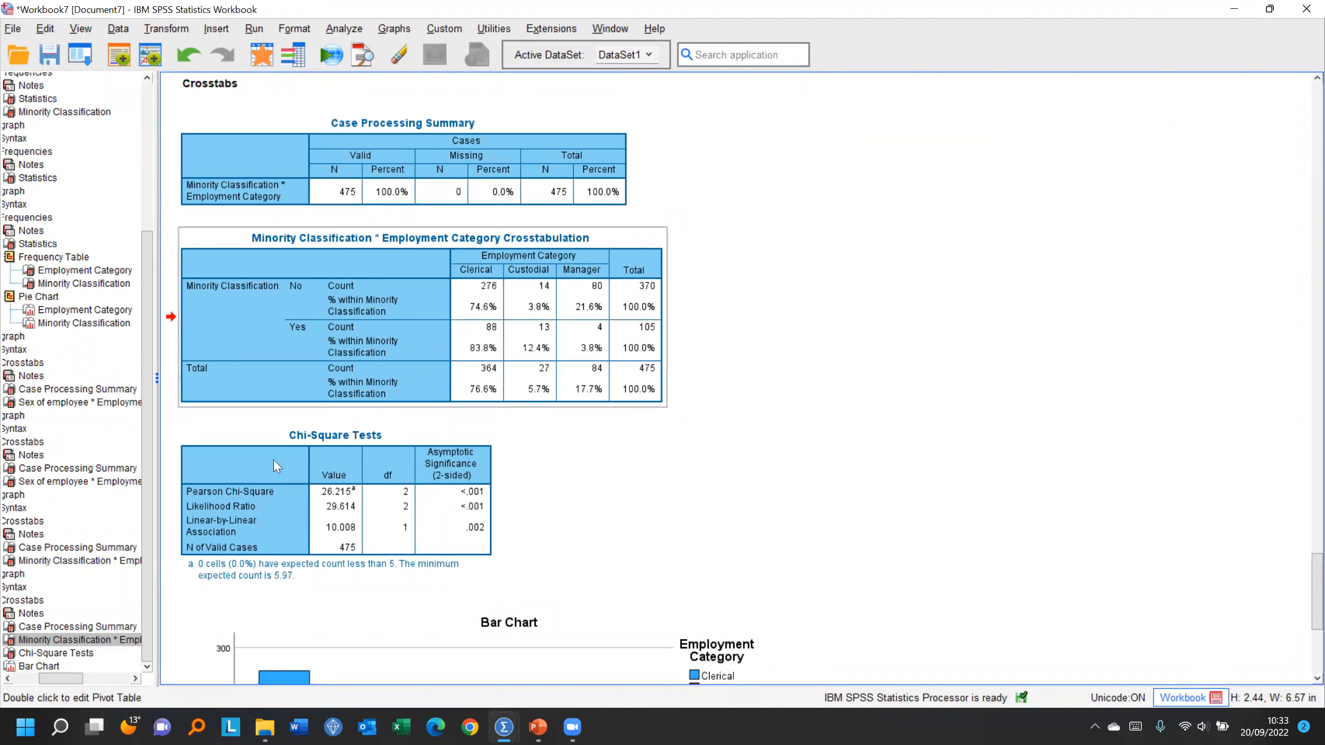
# Step: Hide the Case Processing Summary of the latest Crosstabs output and review its tables and bar chart
pyautogui.moveTo(45, 681); pyautogui.dragTo(30, 681)
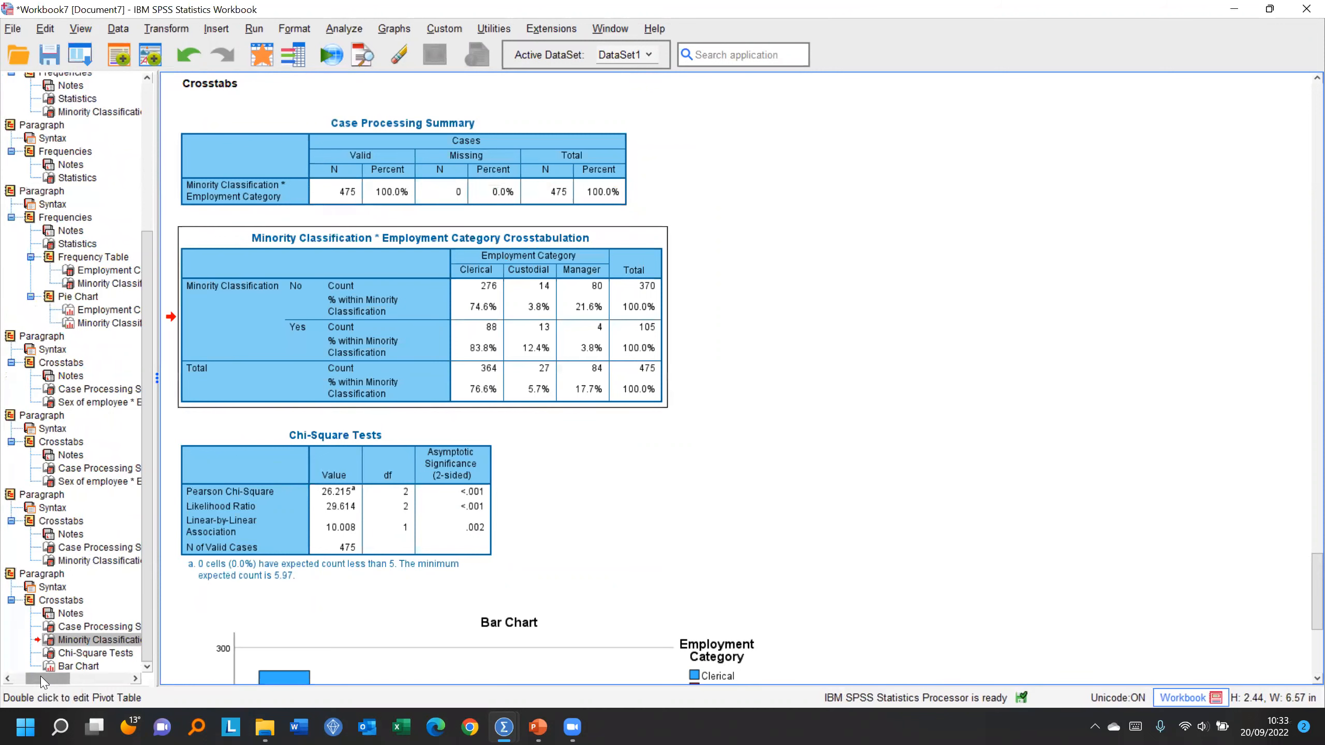
pyautogui.click(48, 627)
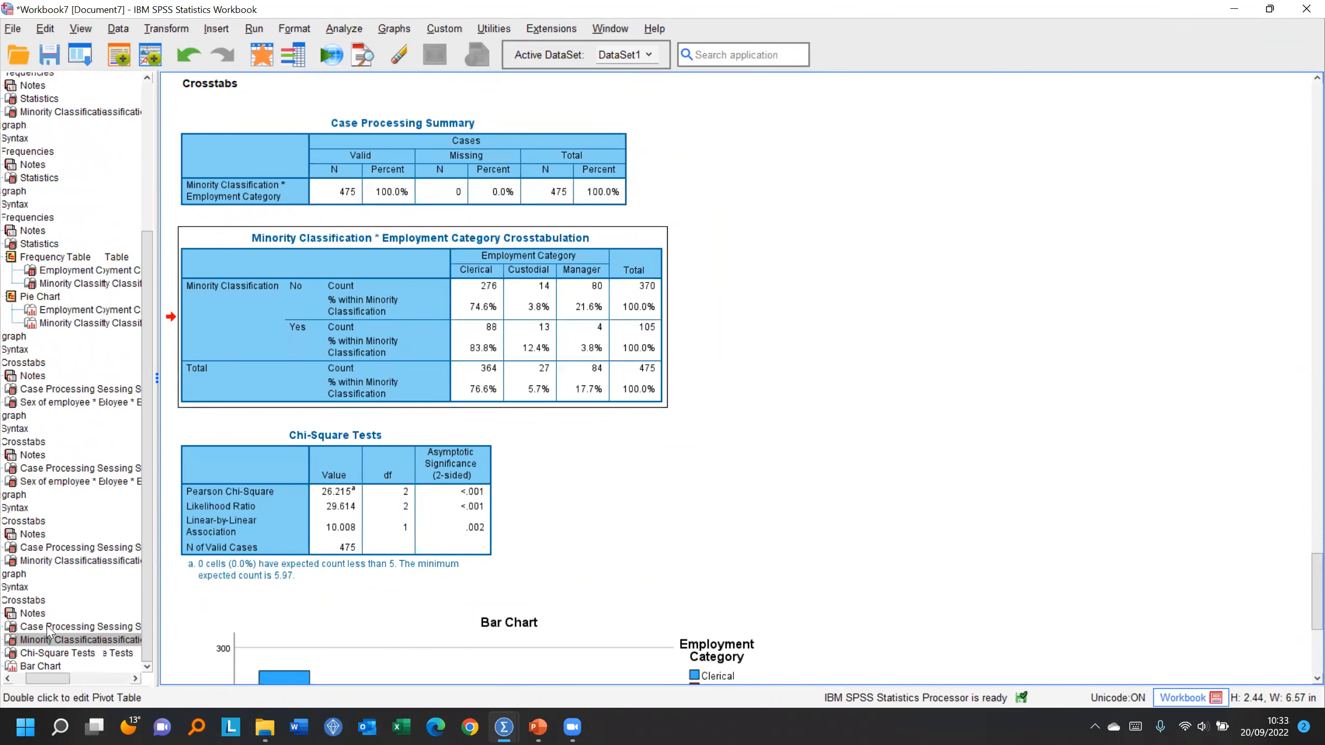
pyautogui.doubleClick(9, 629)
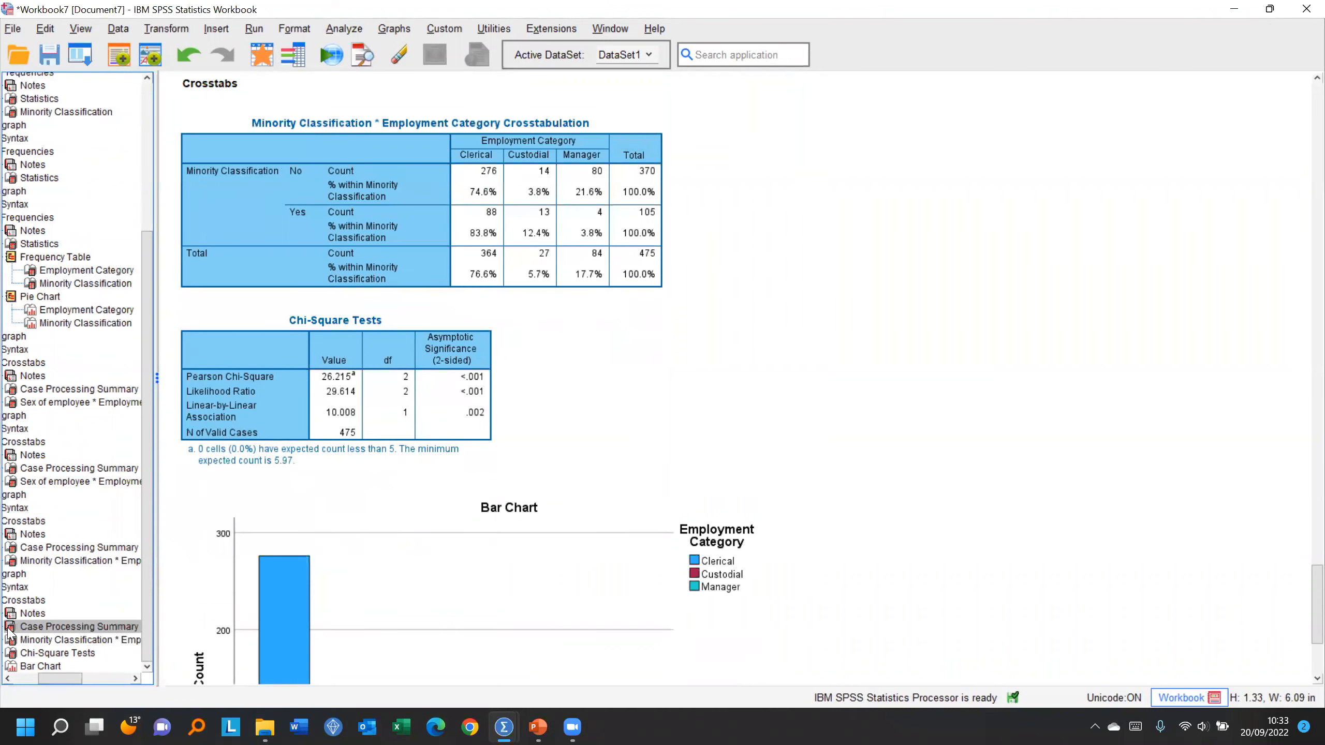
pyautogui.doubleClick(9, 630)
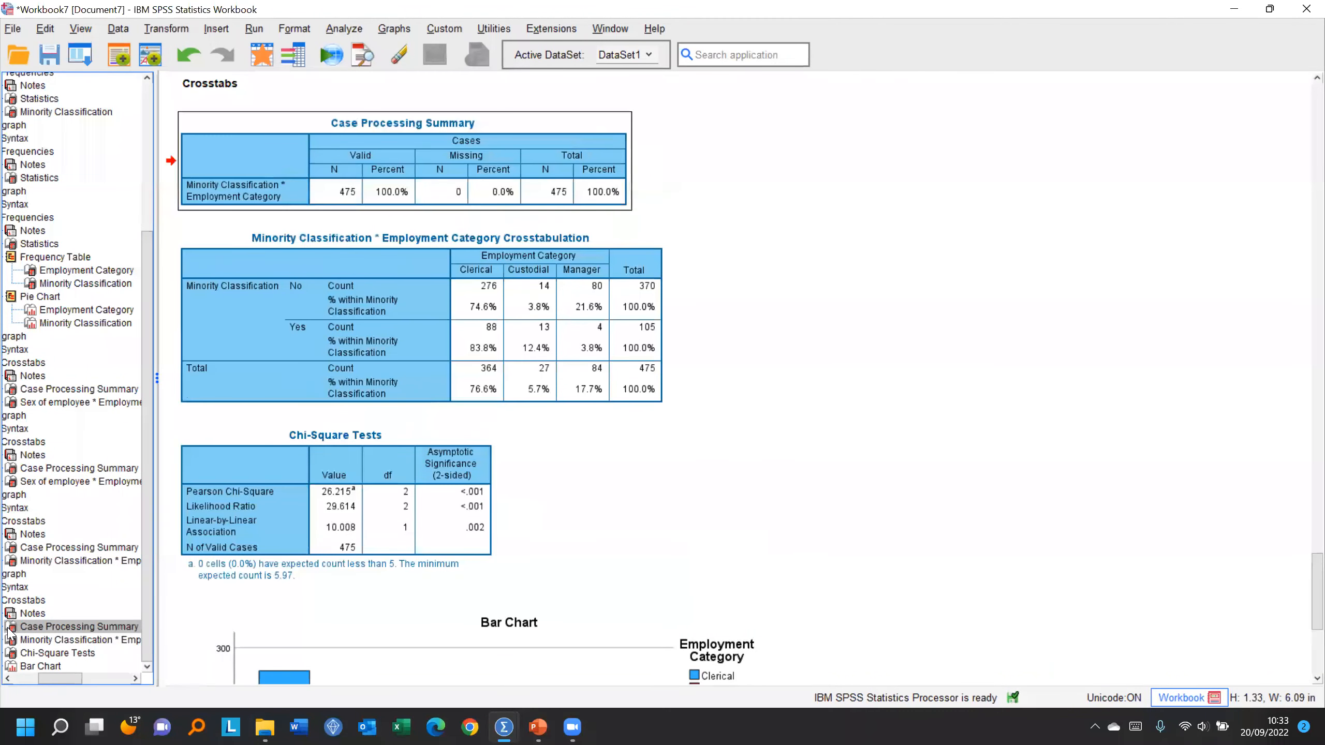
pyautogui.doubleClick(9, 630)
pyautogui.doubleClick(9, 630)
pyautogui.doubleClick(9, 630)
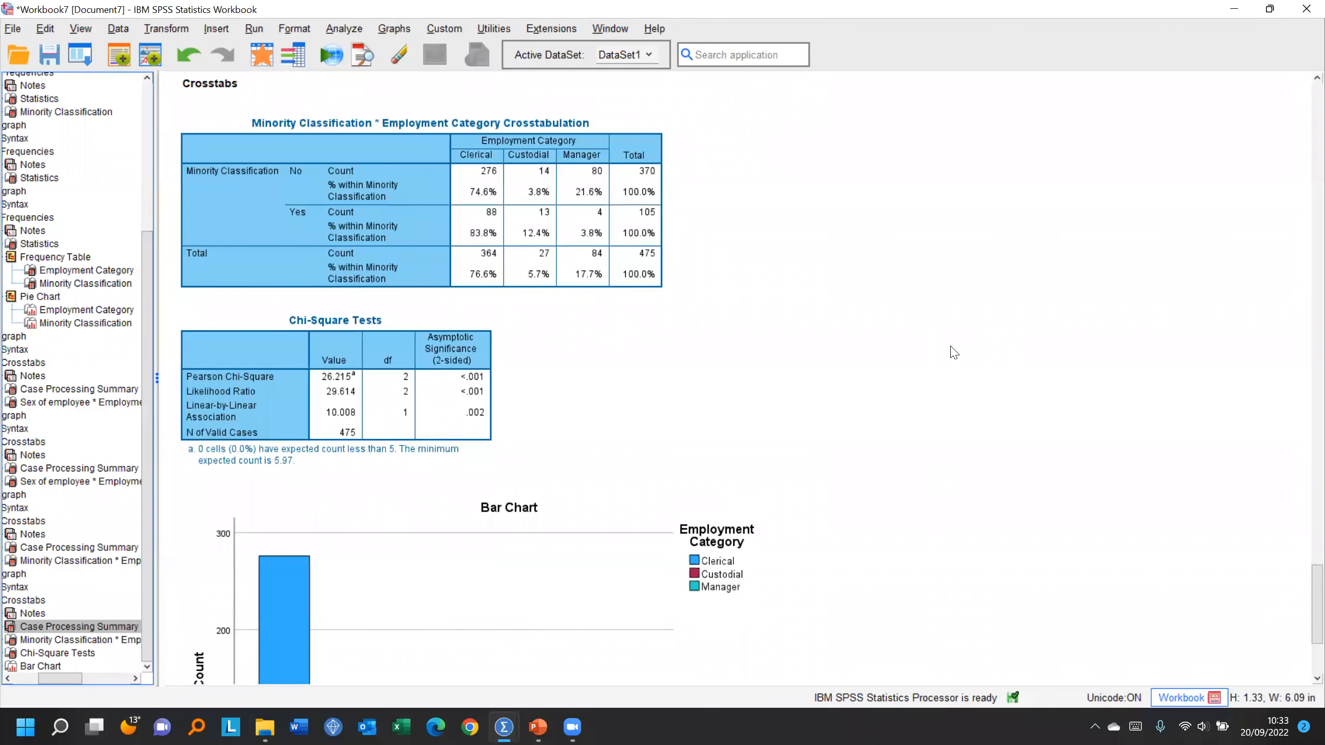
pyautogui.scroll(-3, 953, 353)
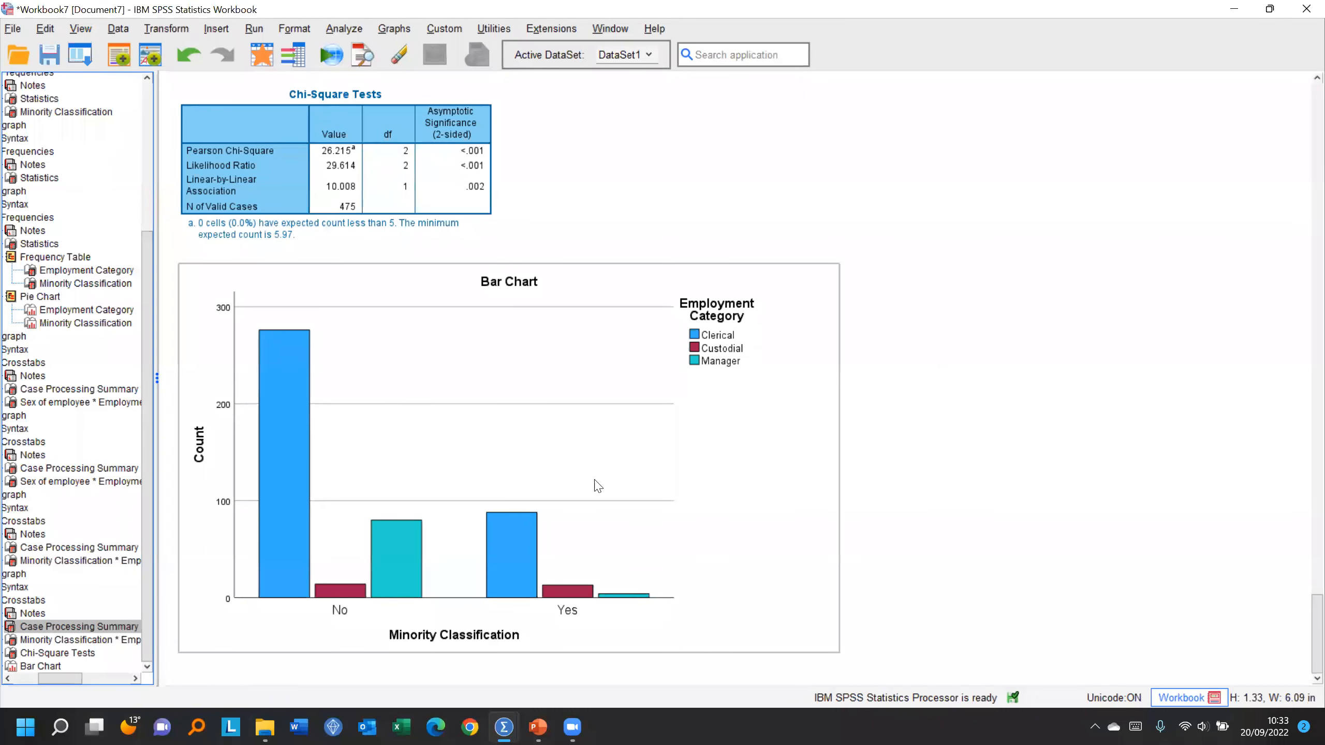
pyautogui.scroll(3, 1109, 386)
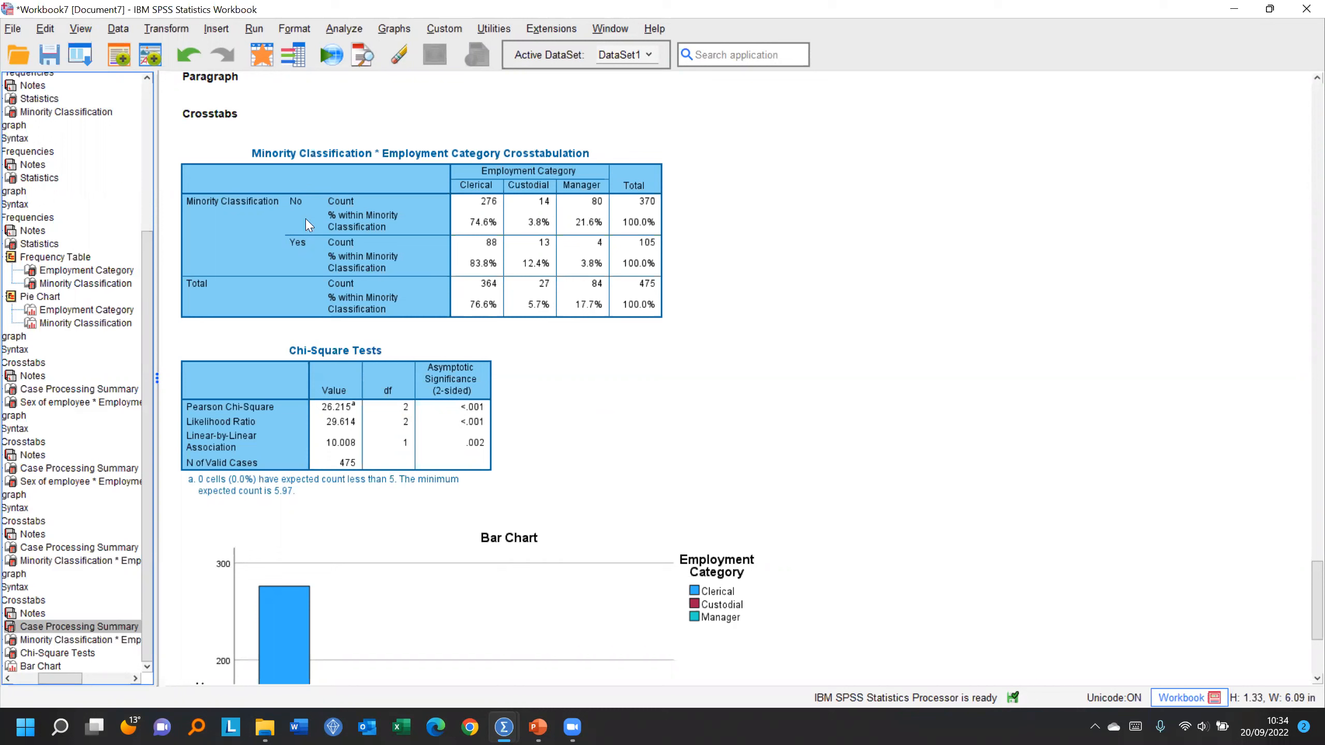
# Step: From the data, reset the Crosstabs setup and assign Current Salary to the rows and Sex of employee to the columns
pyautogui.click(263, 59)
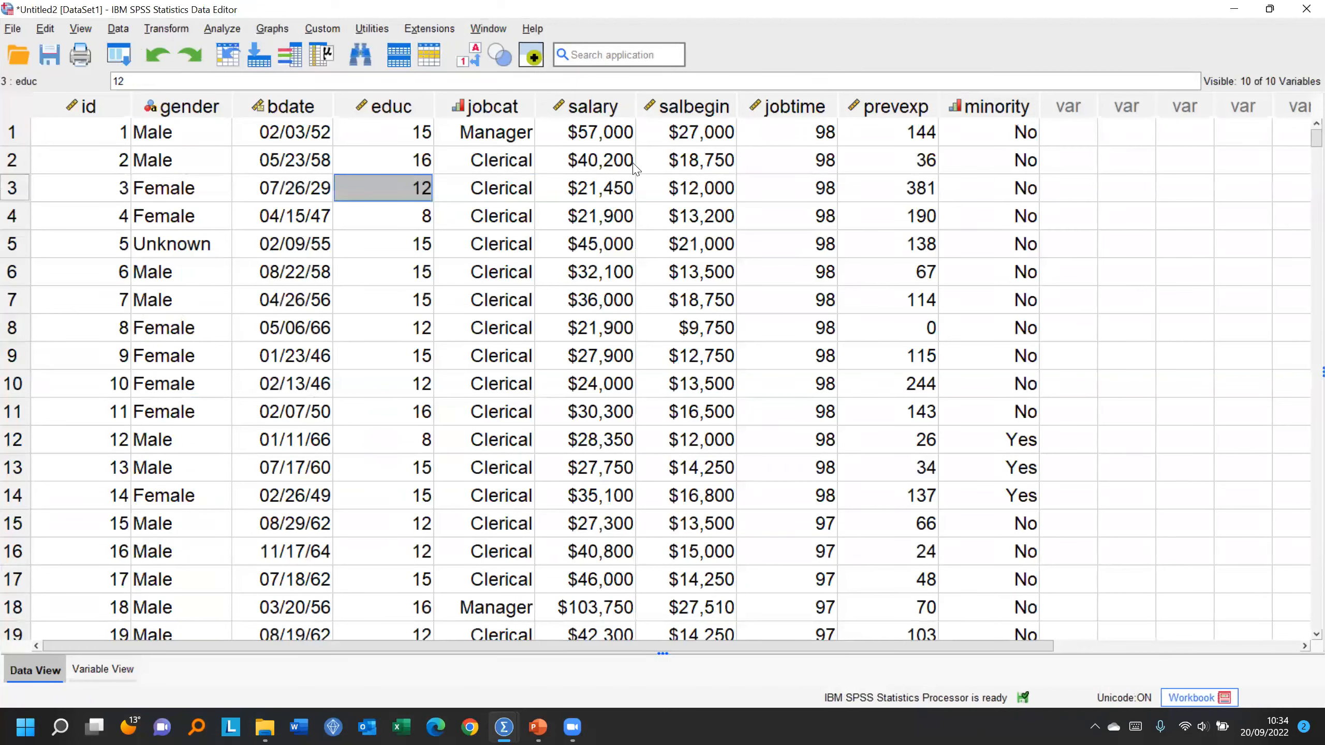
pyautogui.click(214, 30)
pyautogui.moveTo(259, 112)
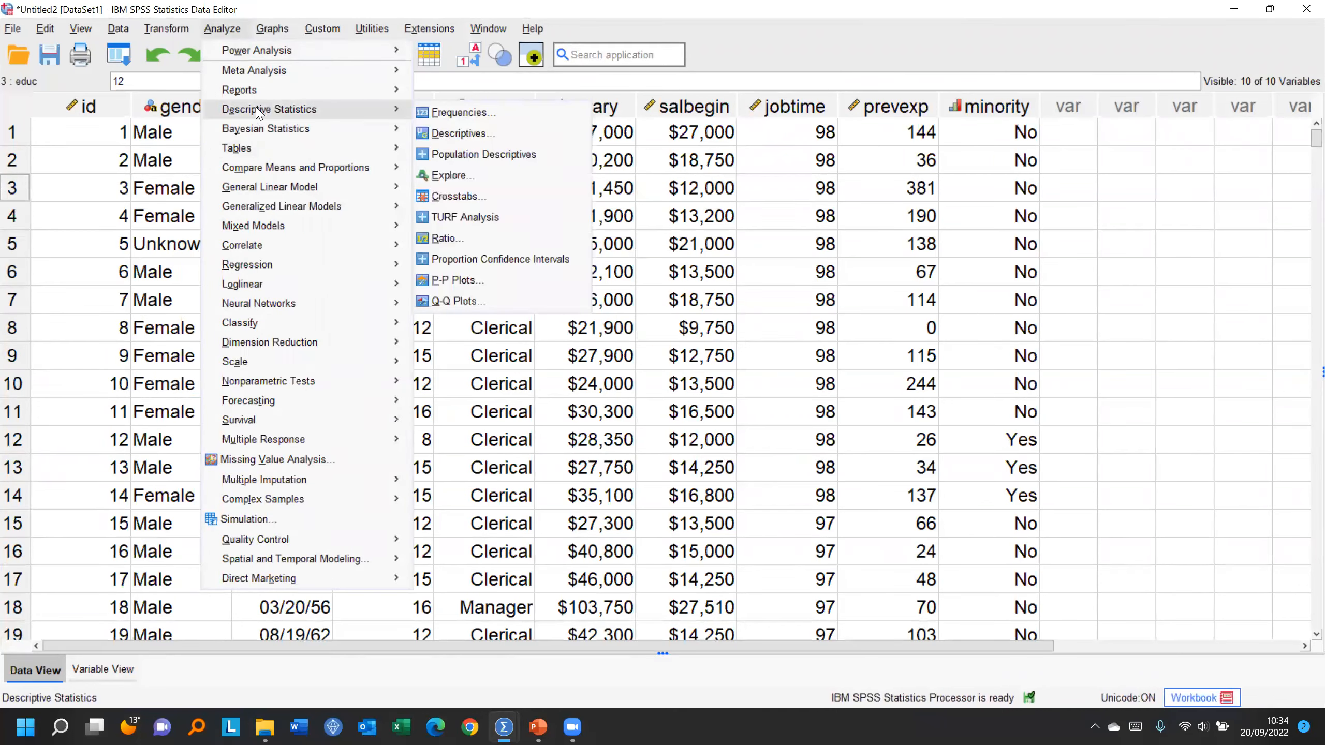
pyautogui.click(476, 198)
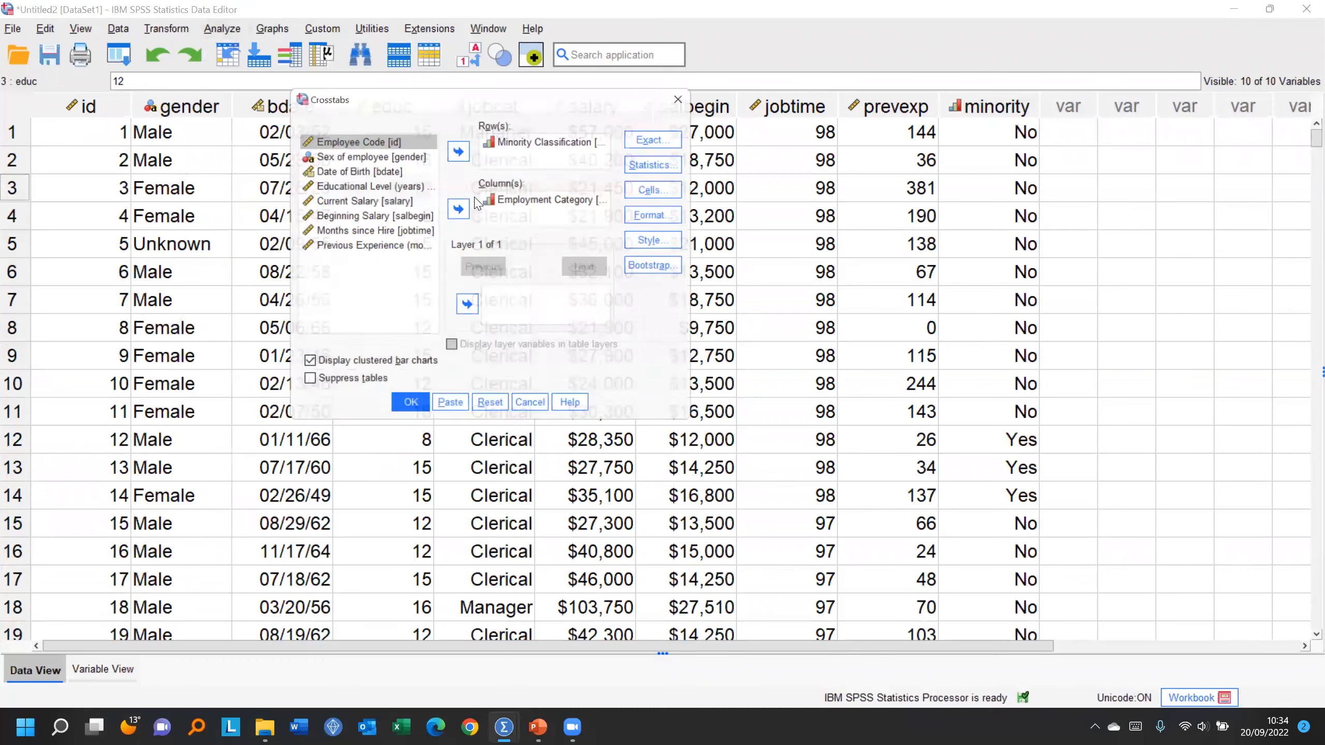
pyautogui.click(501, 414)
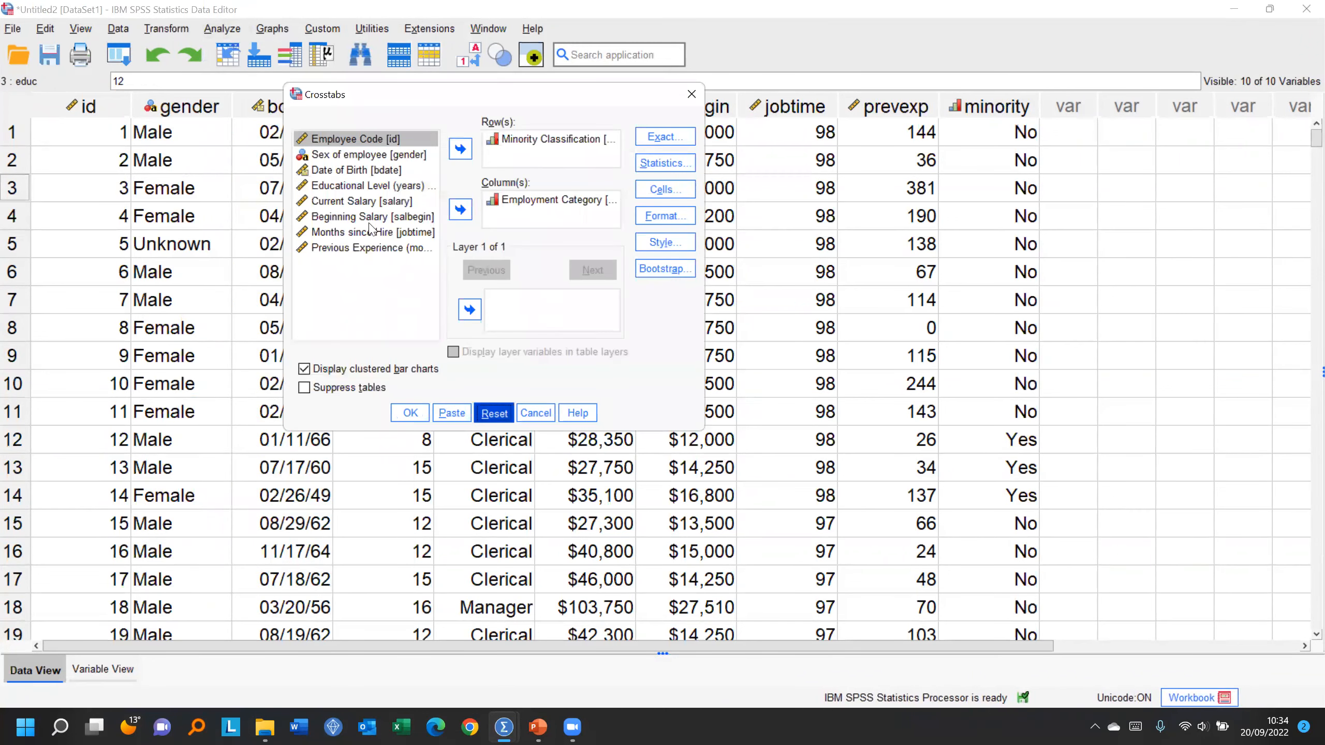
pyautogui.click(340, 218)
pyautogui.click(460, 149)
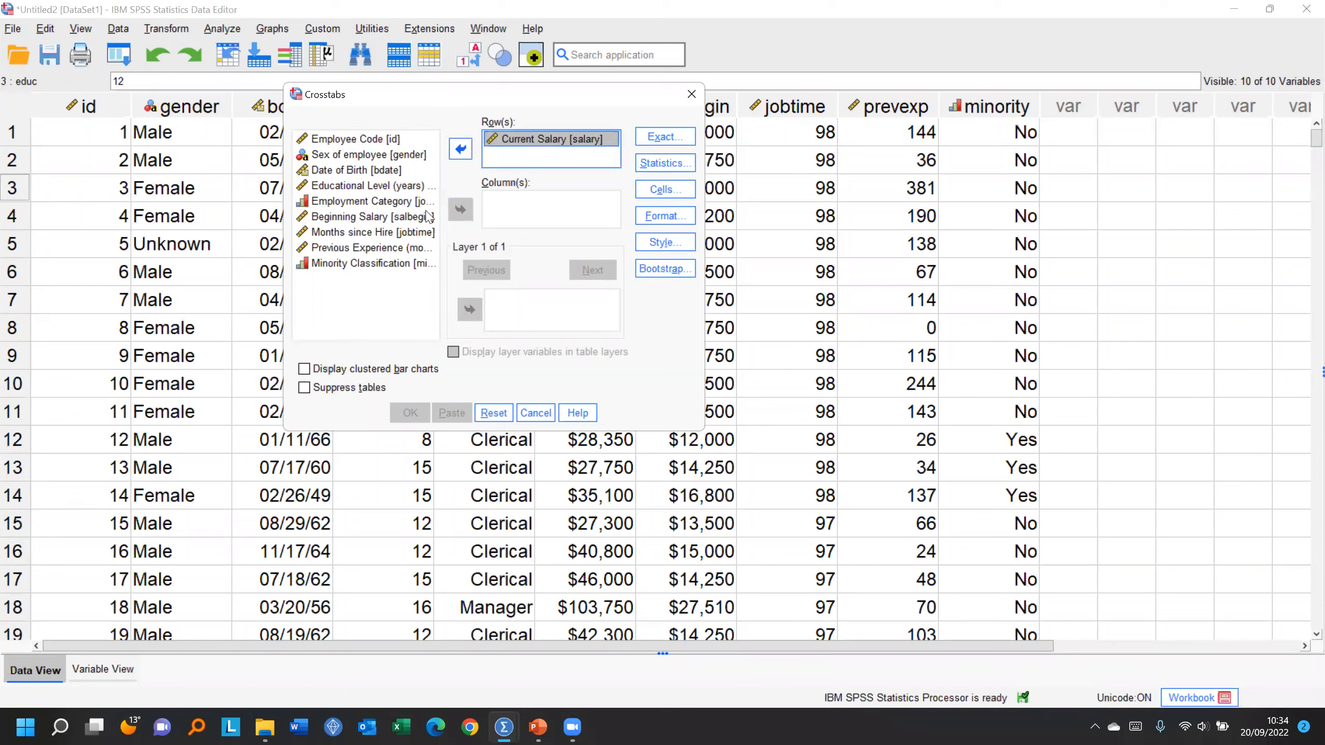
pyautogui.click(329, 156)
pyautogui.click(460, 209)
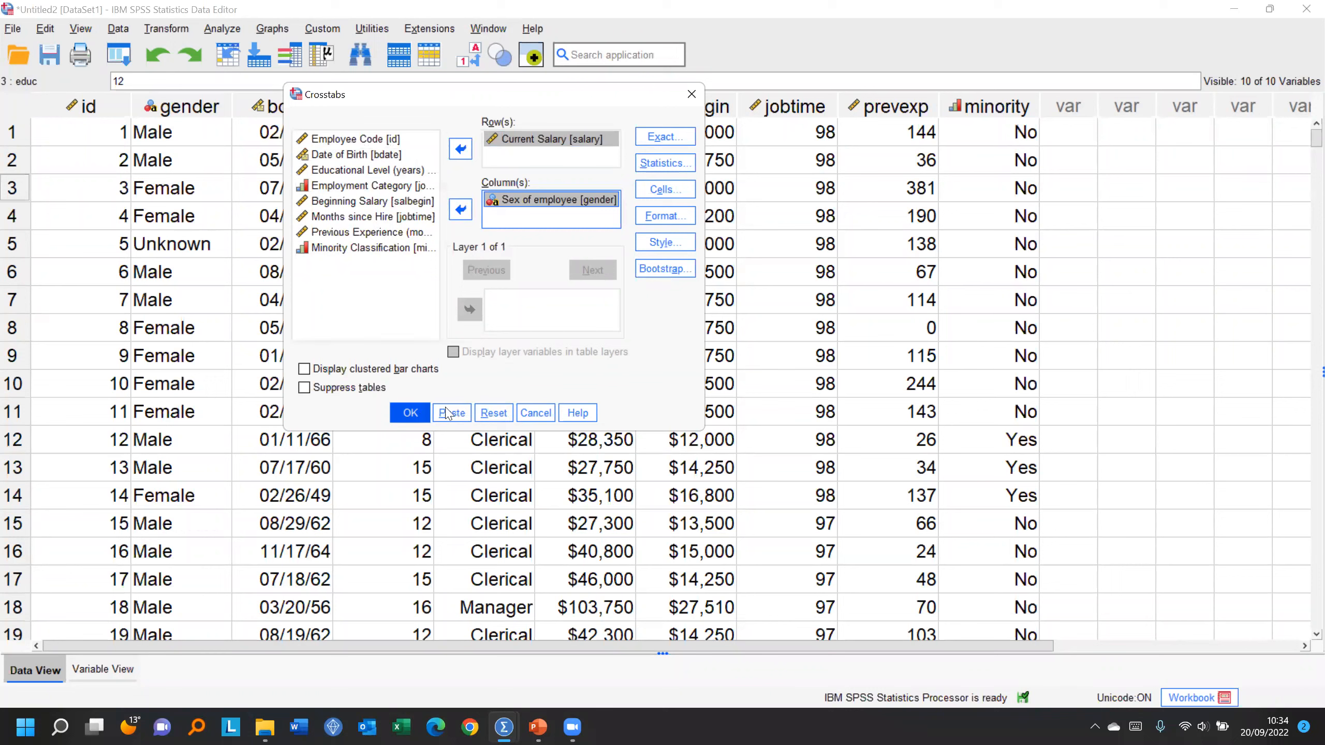
# Step: Add row percentages to the Current Salary by Sex of employee crosstab, run it, and look through the resulting table
pyautogui.click(664, 163)
pyautogui.click(455, 389)
pyautogui.click(664, 189)
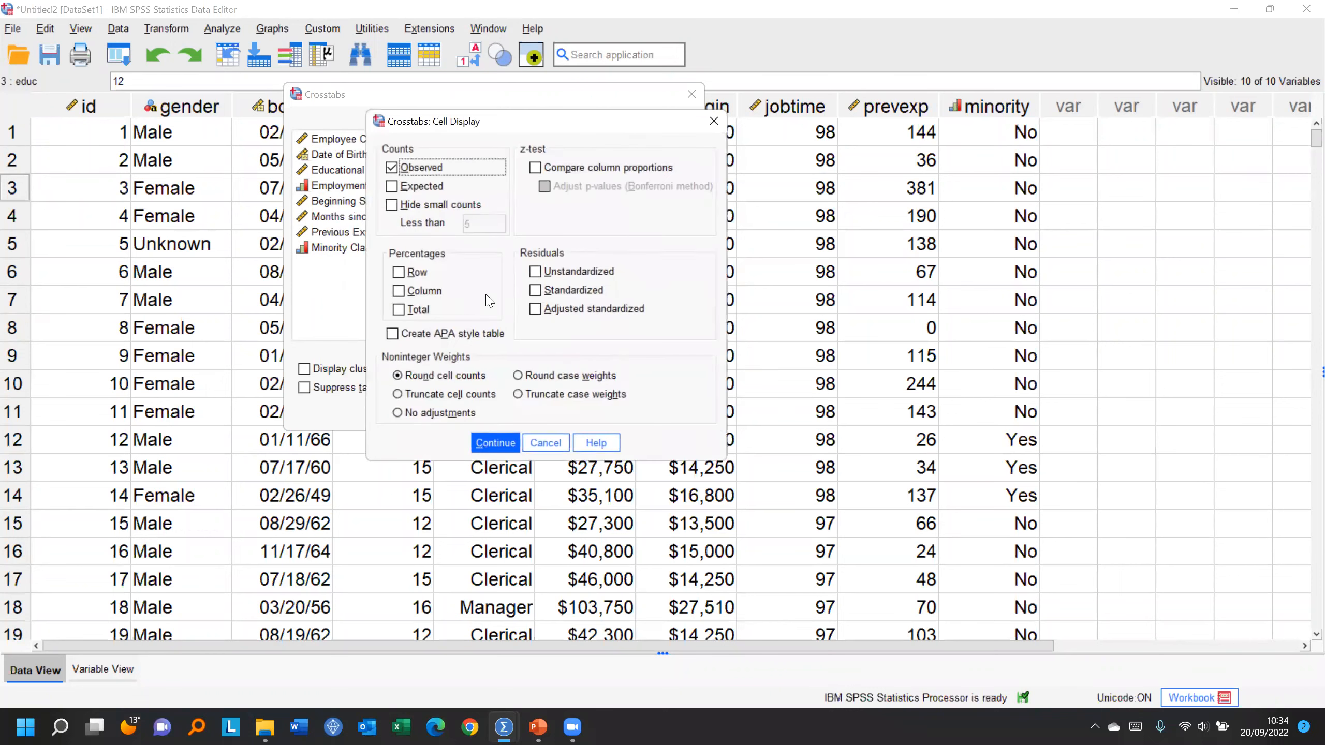
pyautogui.click(415, 272)
pyautogui.click(494, 442)
pyautogui.click(410, 413)
pyautogui.scroll(-20, 1225, 422)
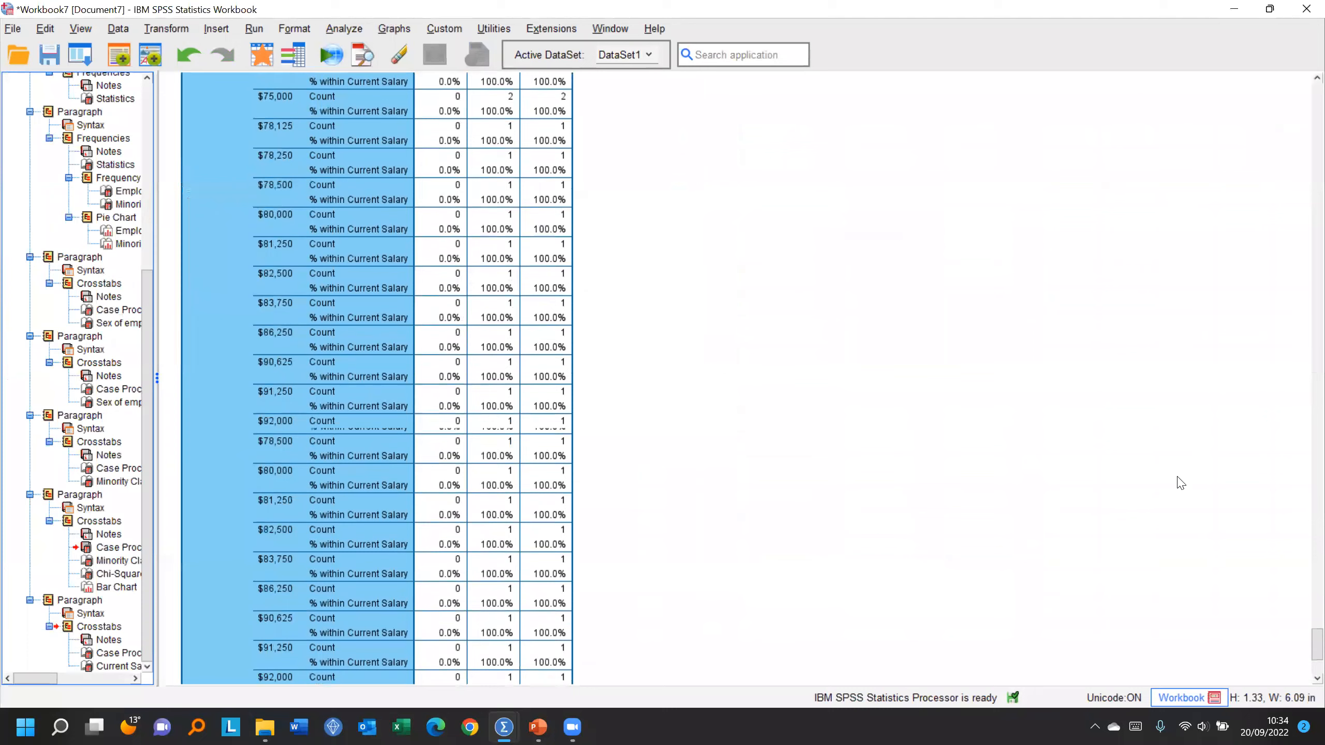
pyautogui.scroll(20, 1006, 483)
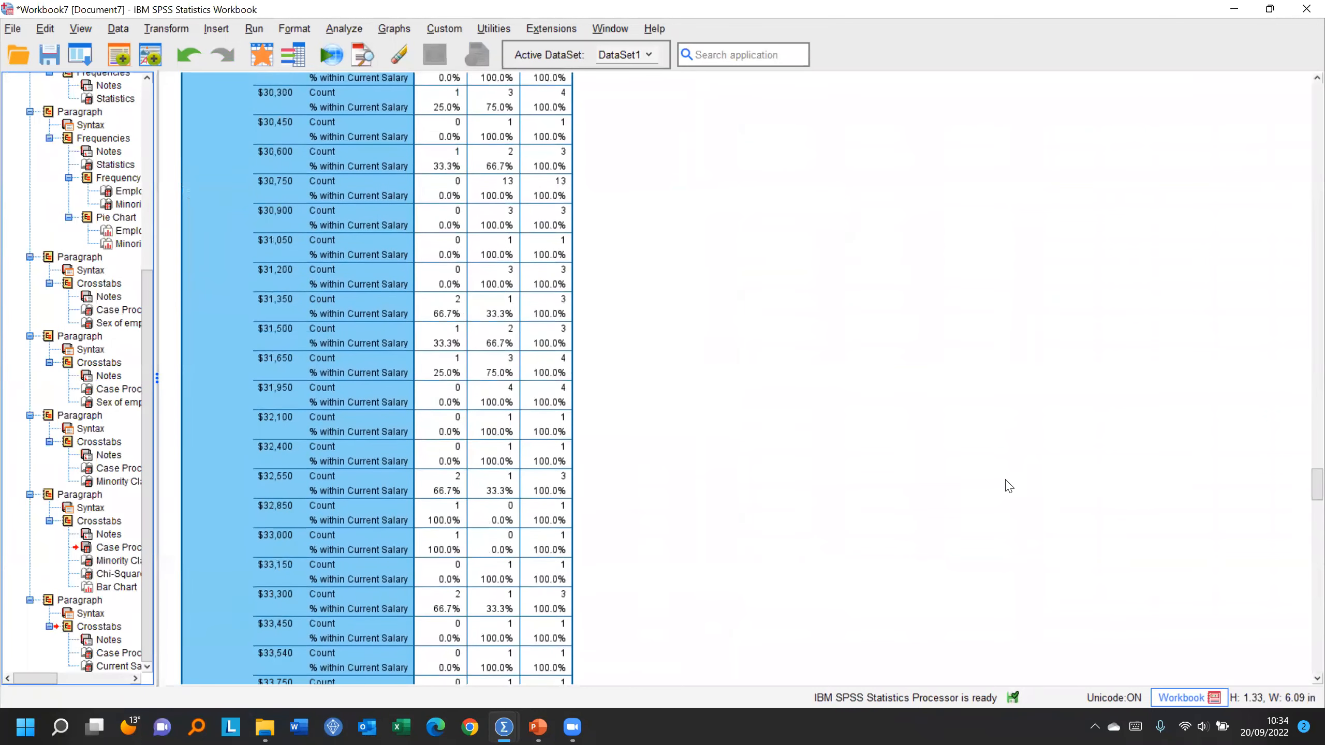
# Step: Delete the whole output block of the Current Salary by Sex of employee crosstab
pyautogui.scroll(10, 1008, 486)
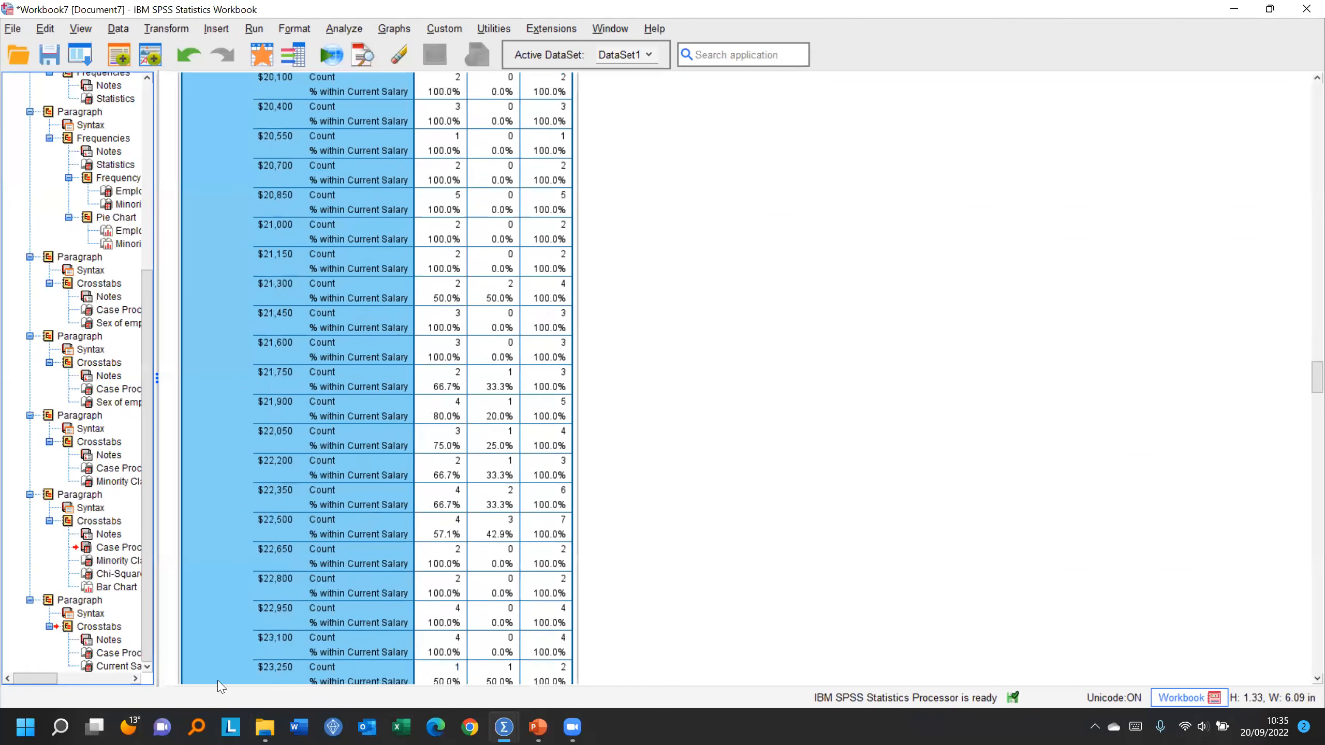
pyautogui.click(46, 602)
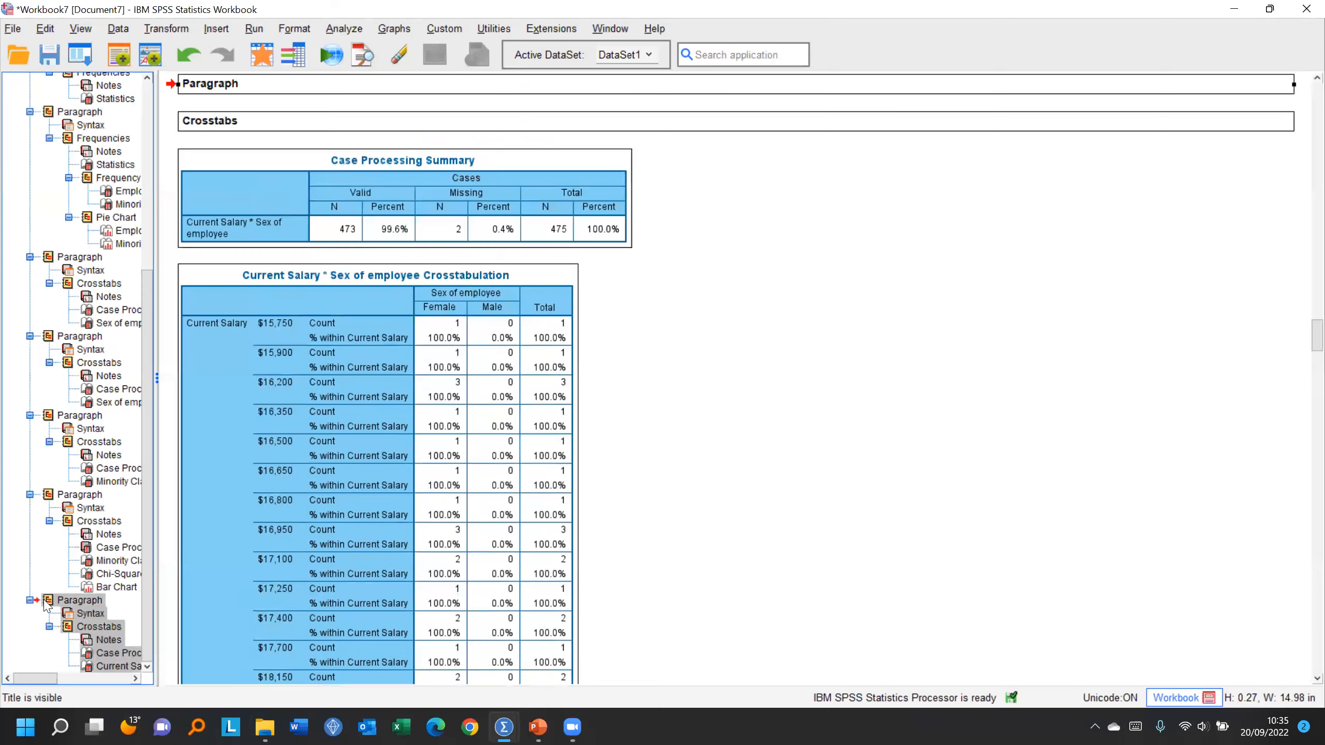
pyautogui.press('Delete')
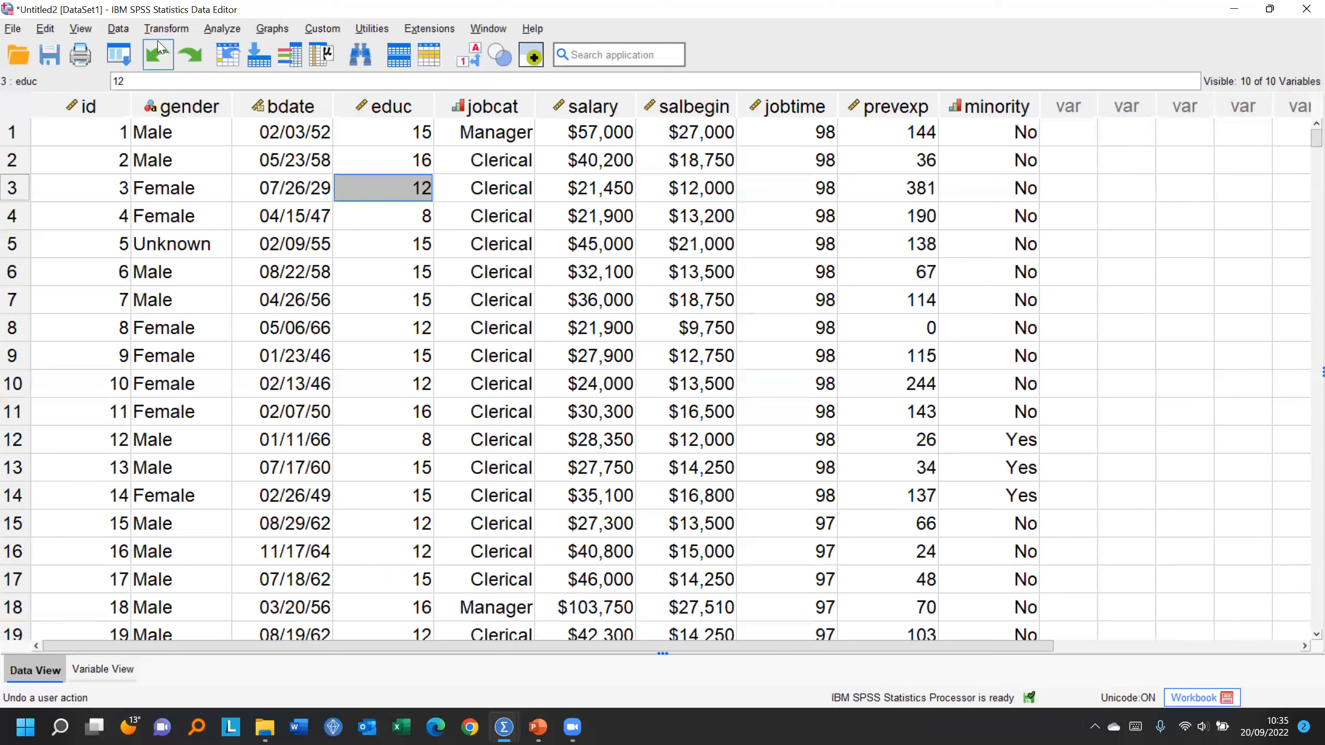
# Step: From the data, start Visual Binning with Current Salary as the variable to bin and enlarge the binning dialog
pyautogui.click(166, 29)
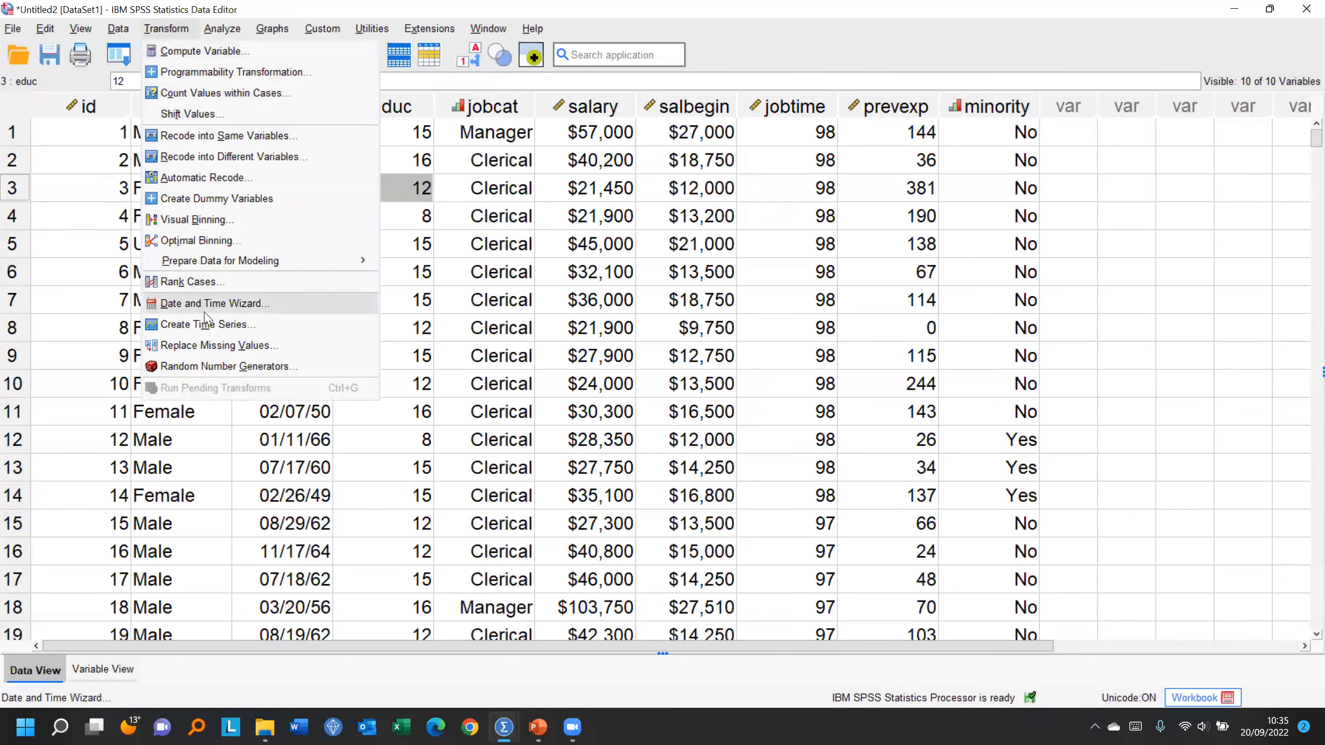
pyautogui.click(243, 226)
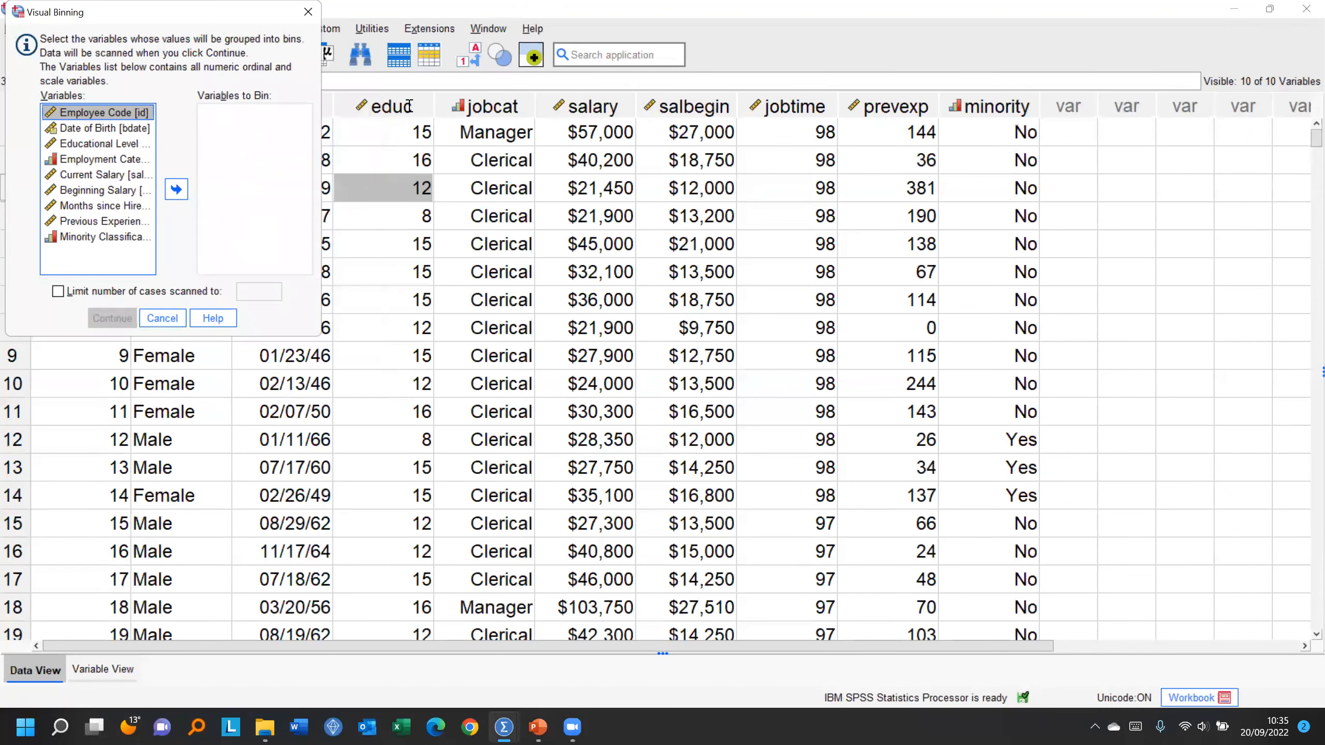
pyautogui.click(321, 257)
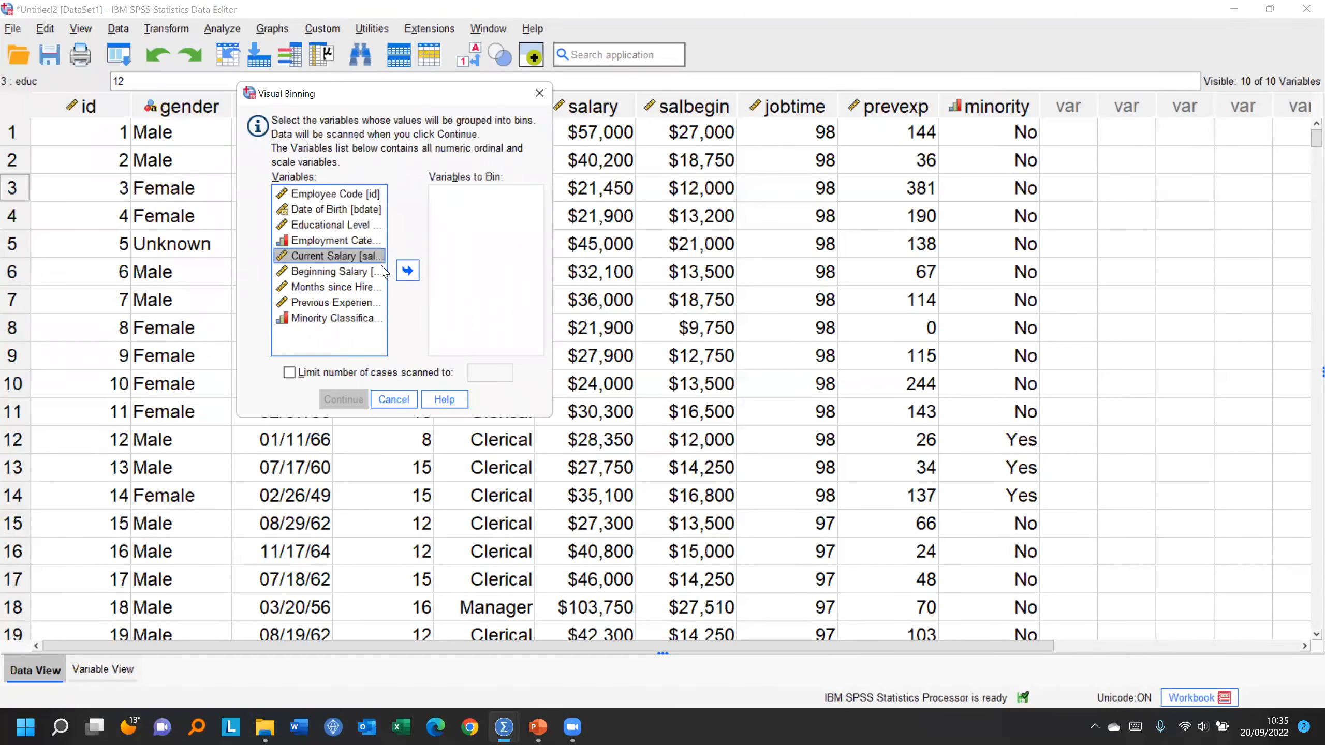
pyautogui.click(407, 271)
pyautogui.click(356, 399)
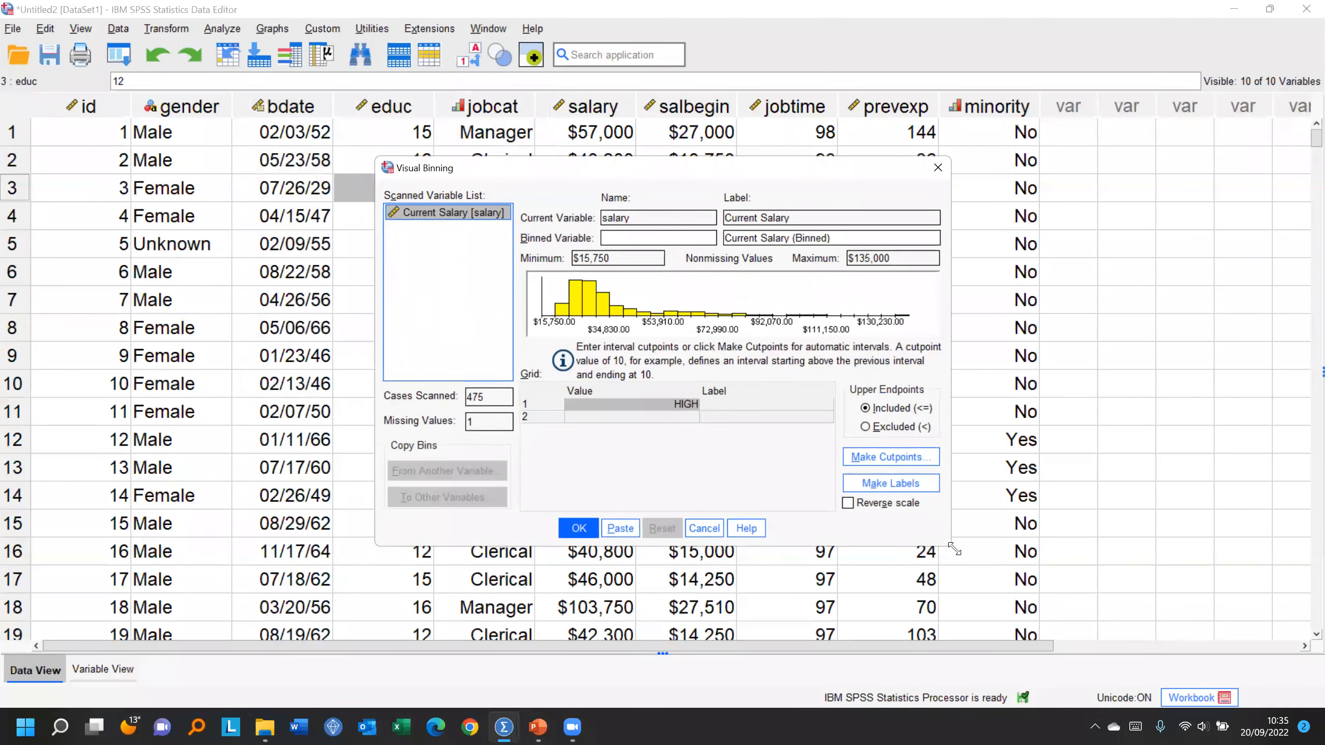
pyautogui.moveTo(948, 546); pyautogui.dragTo(1296, 653)
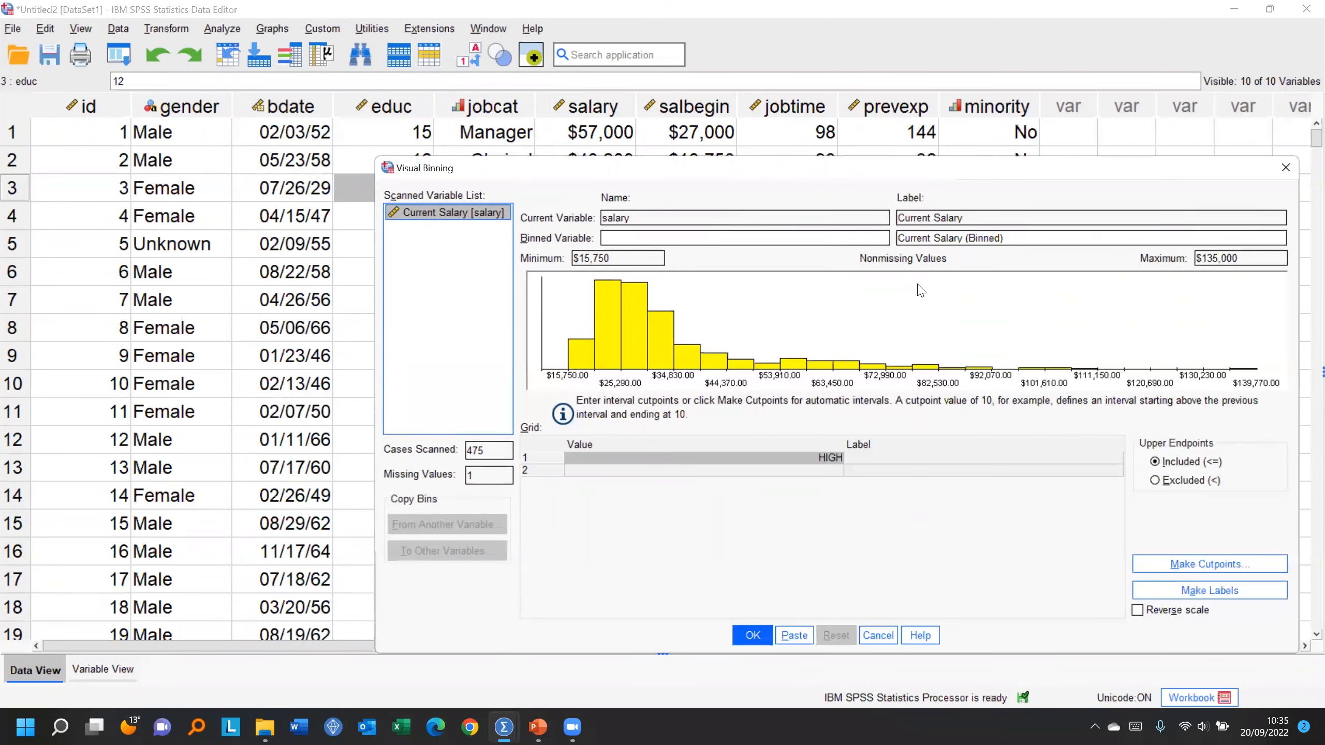
pyautogui.moveTo(849, 166); pyautogui.dragTo(828, 161)
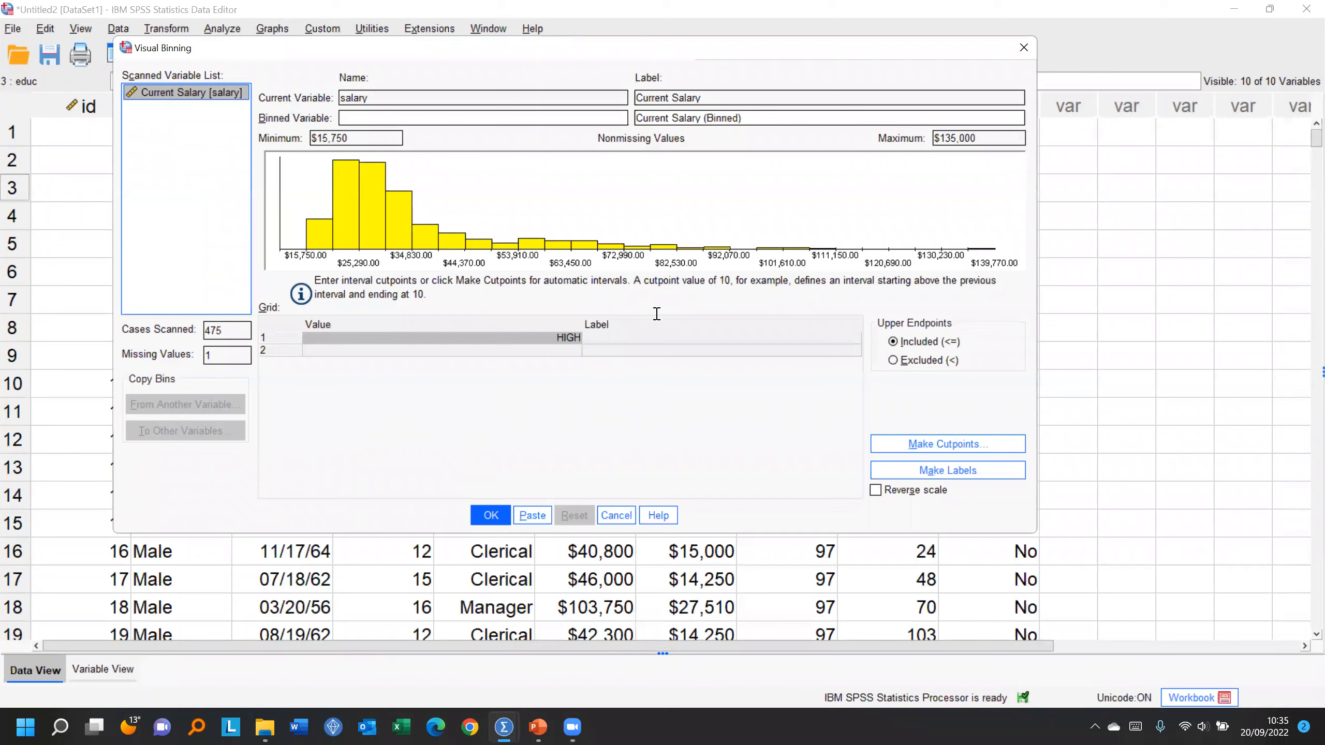
# Step: Generate cutpoints at equal percentiles based on scanned cases, using 3 cutpoints
pyautogui.click(957, 444)
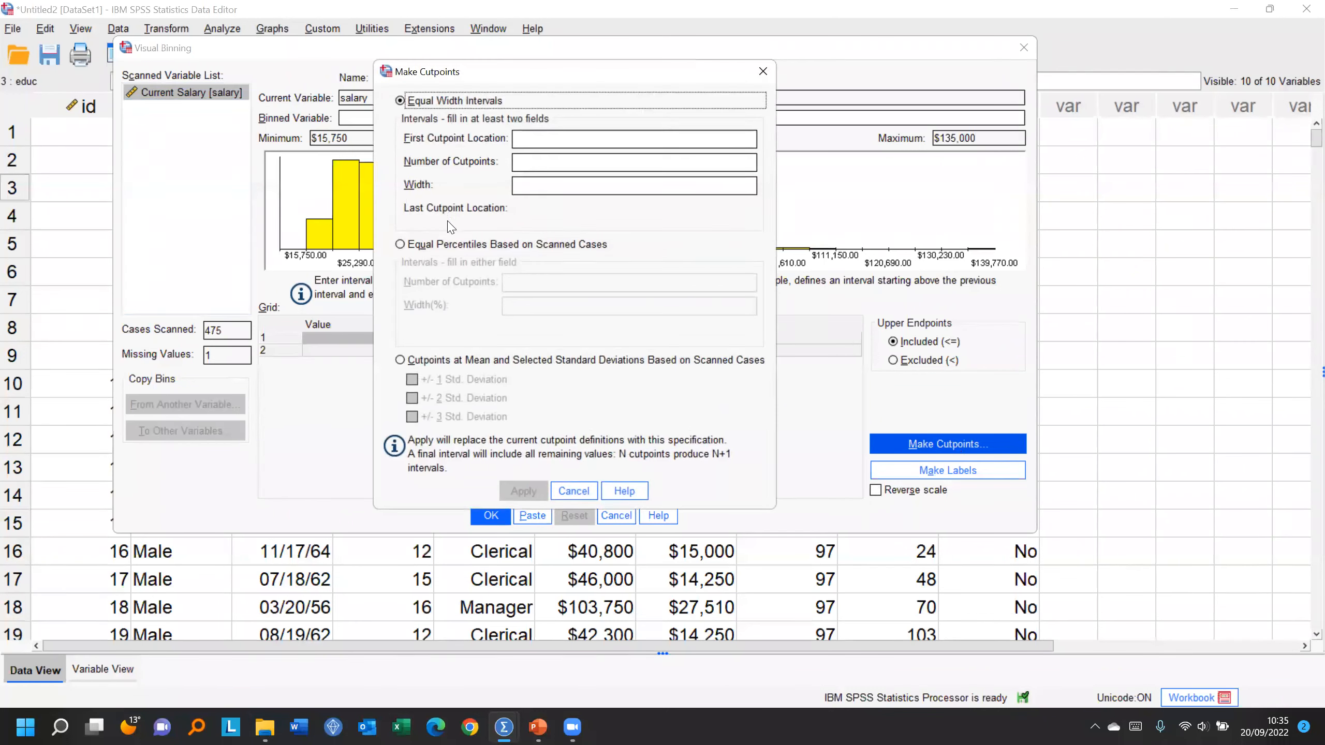
pyautogui.click(445, 246)
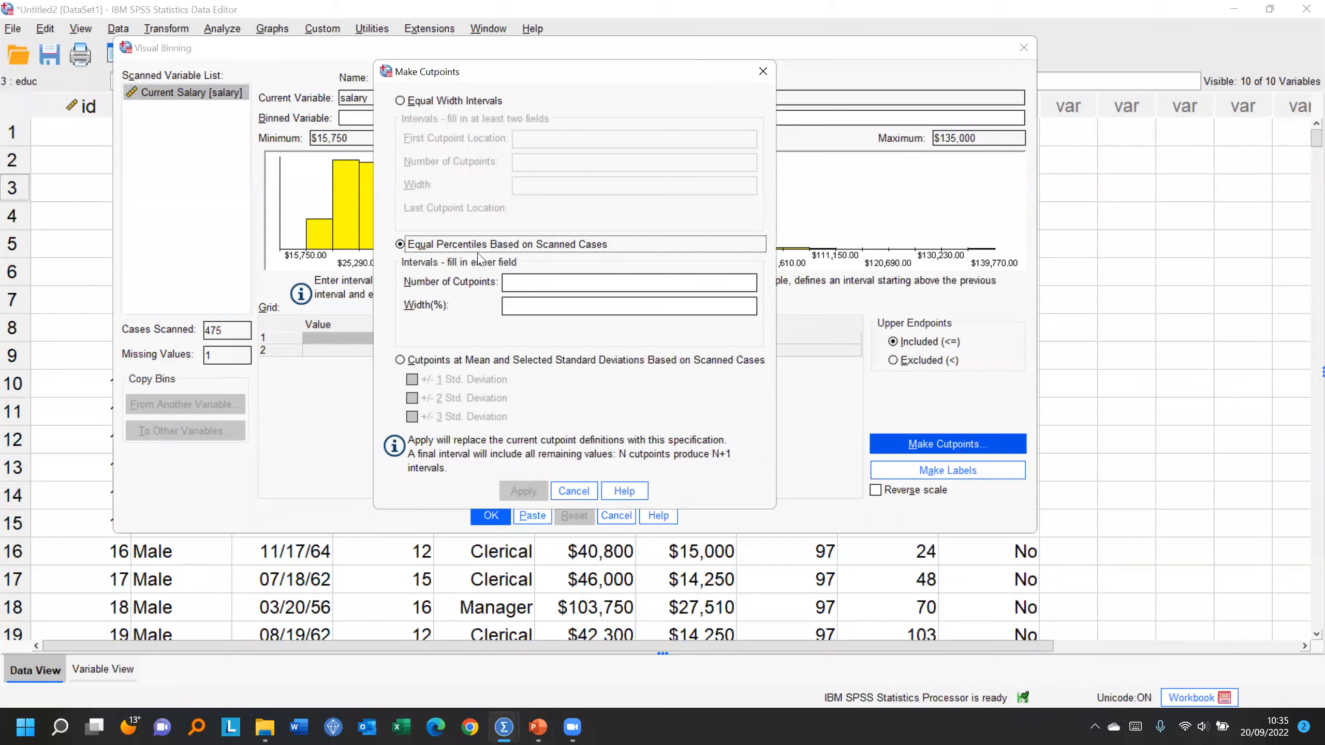
pyautogui.click(569, 284)
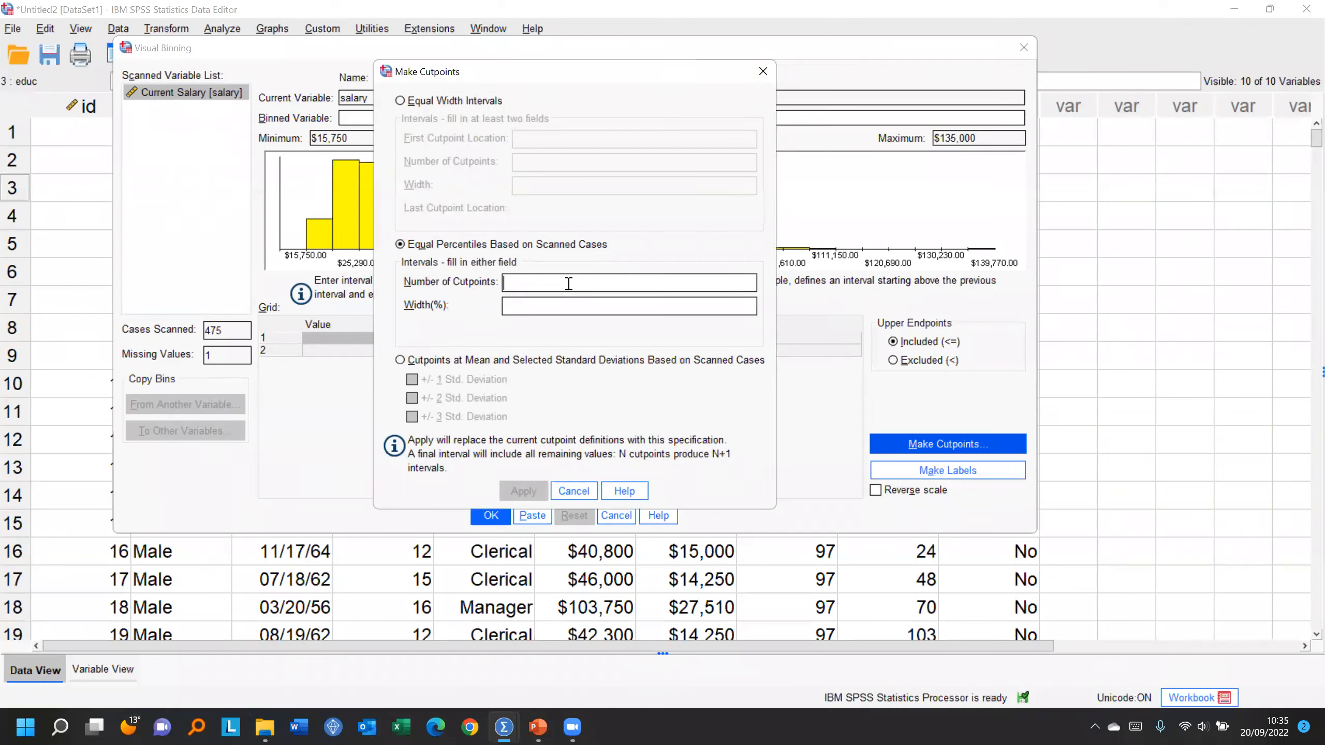
pyautogui.write('3')
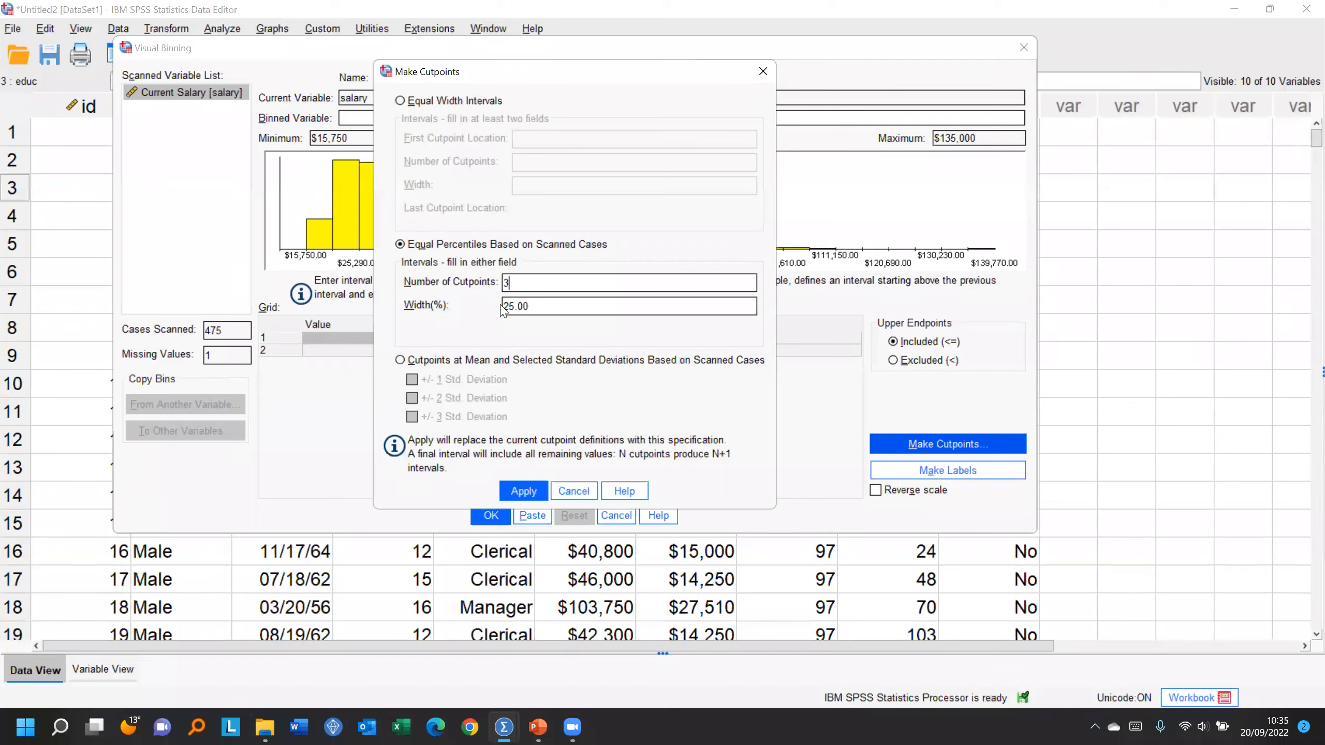
pyautogui.click(523, 491)
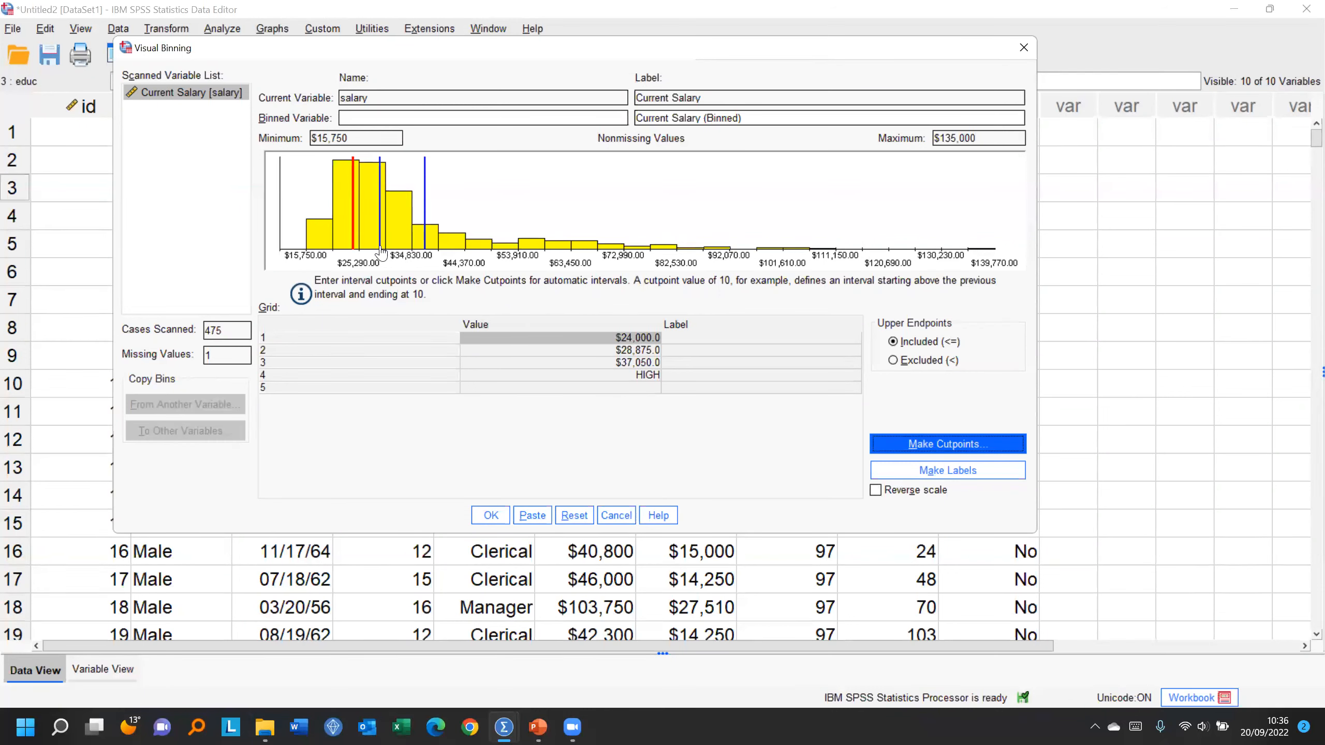
# Step: Change the second salary cutpoint to $28,000 and the third to $37,000
pyautogui.moveTo(383, 254); pyautogui.dragTo(377, 253)
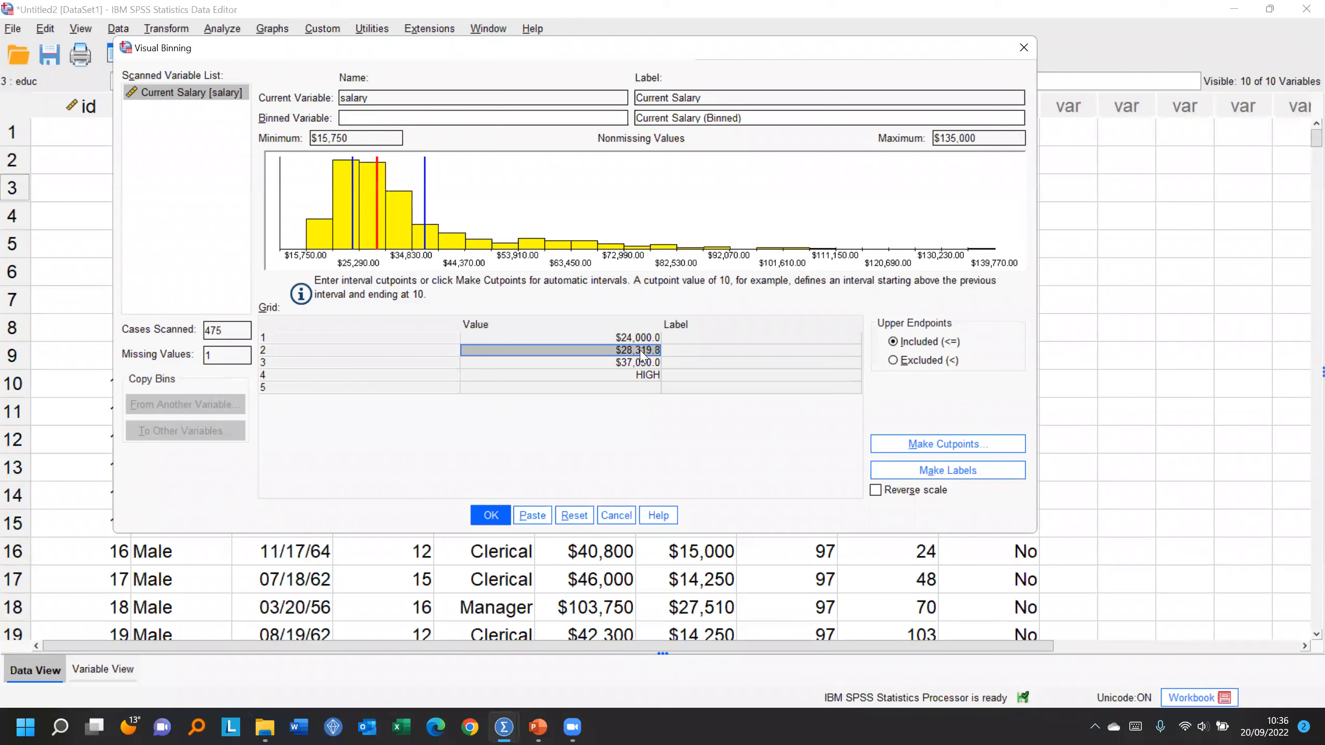
pyautogui.click(638, 355)
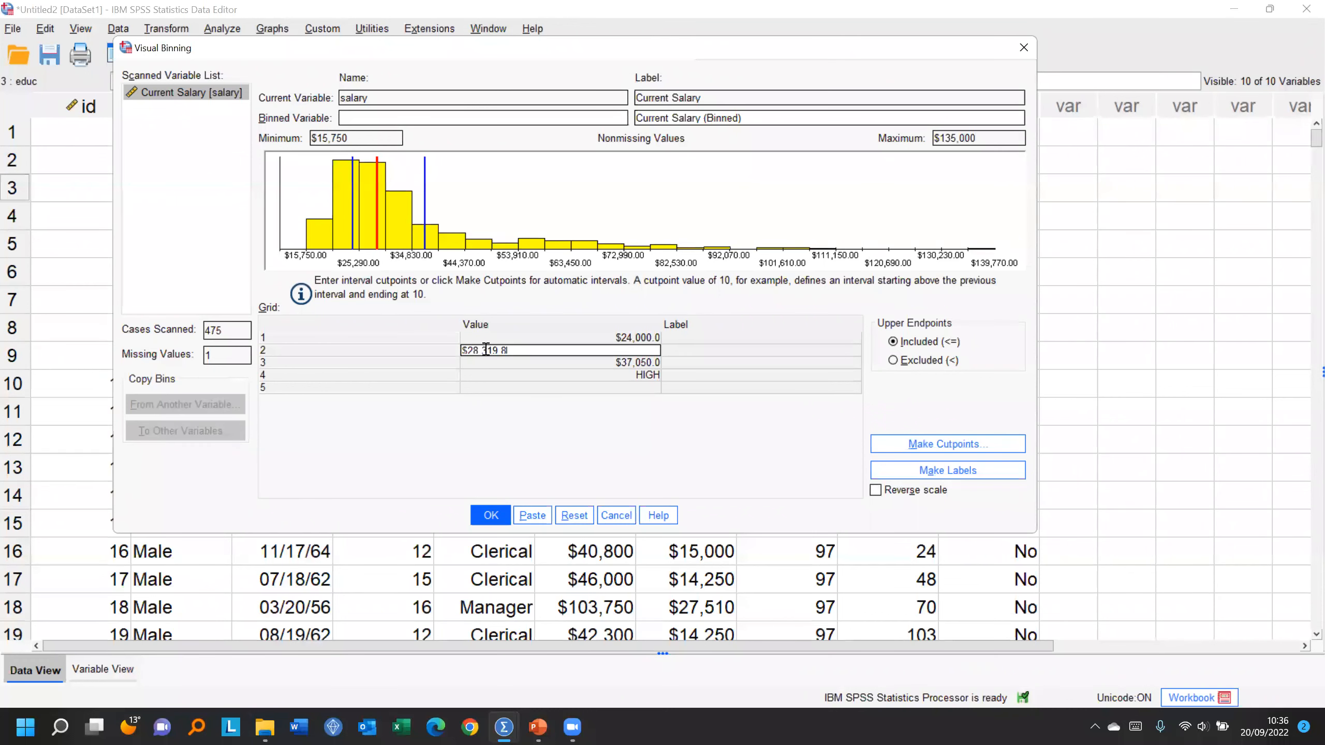
pyautogui.click(600, 364)
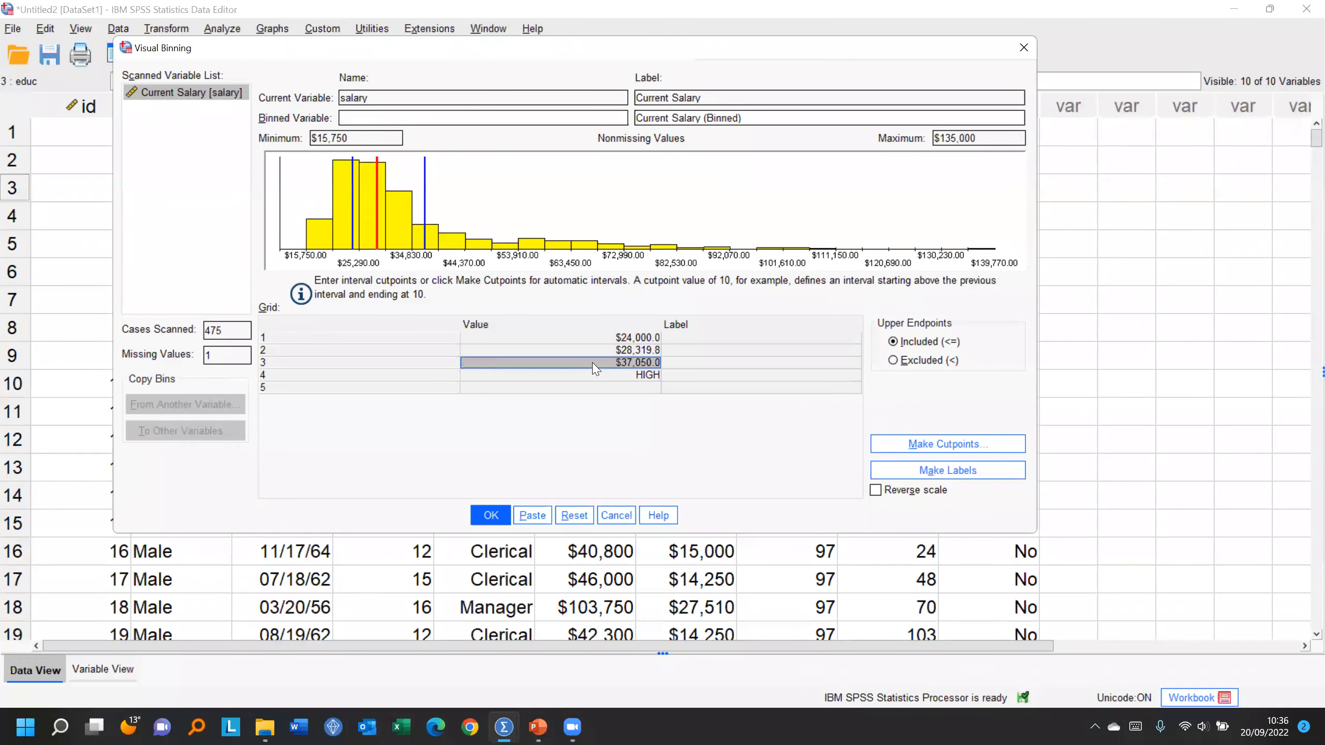
pyautogui.click(639, 351)
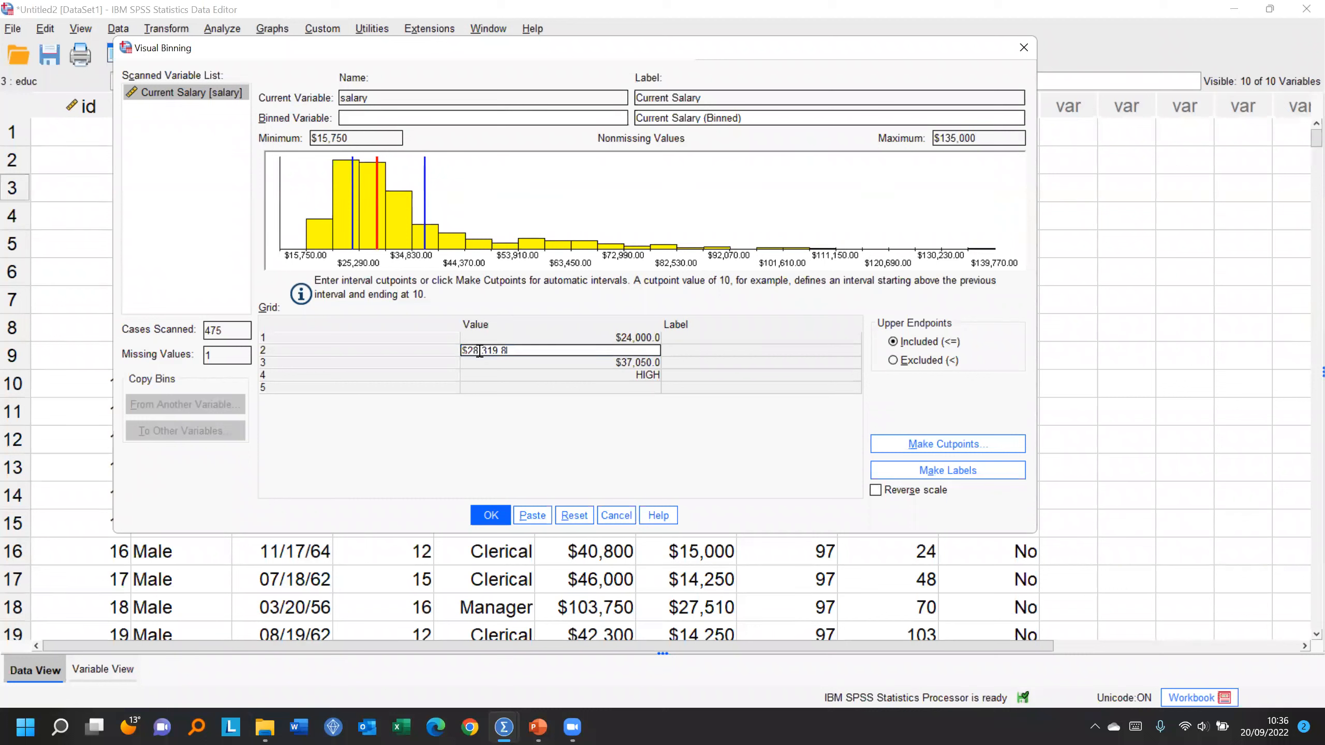
pyautogui.moveTo(482, 350); pyautogui.dragTo(660, 351)
pyautogui.press('BackSpace')
pyautogui.click(588, 364)
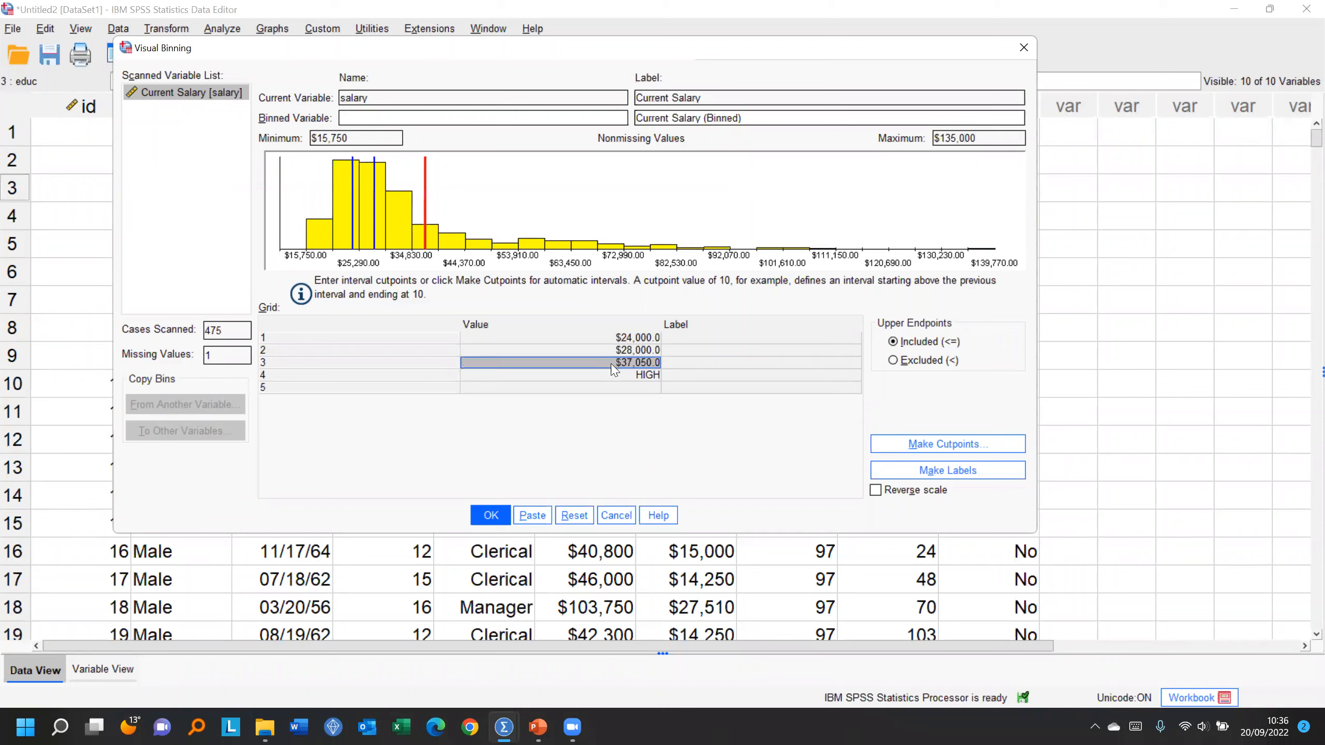
pyautogui.click(641, 365)
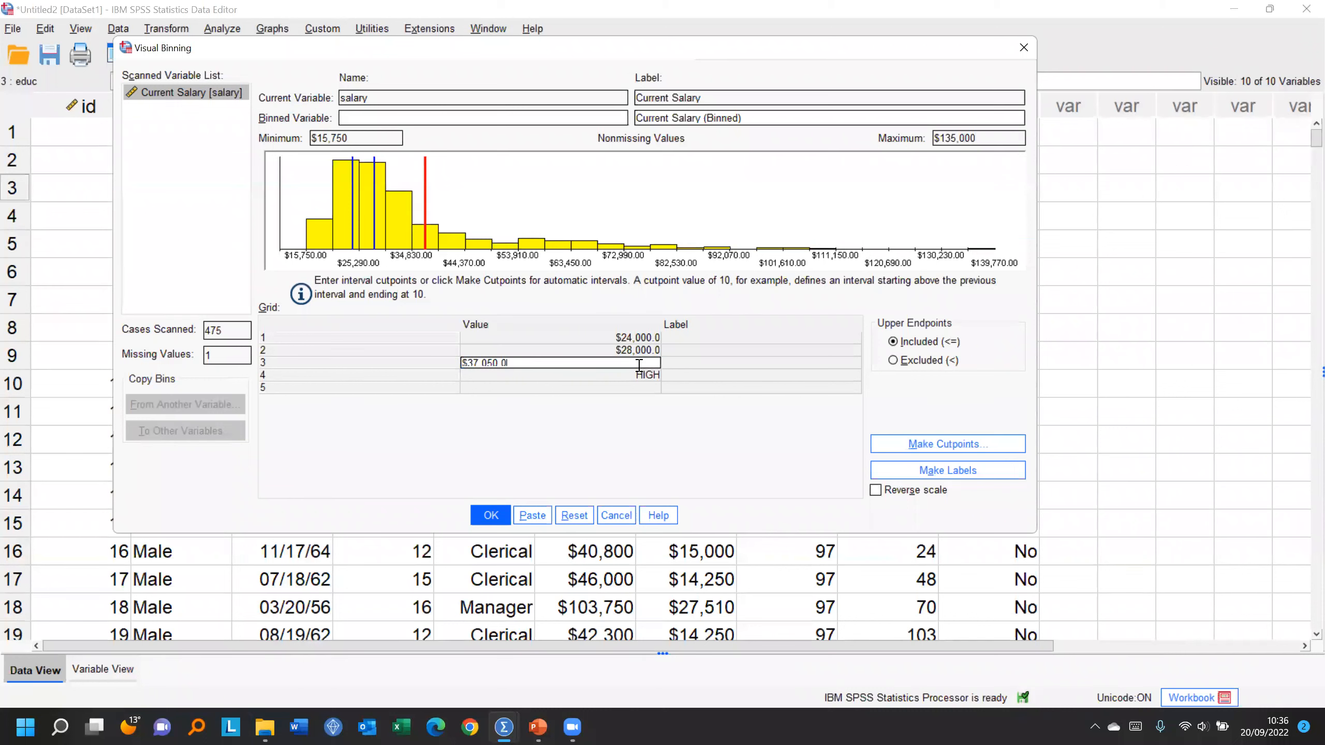
pyautogui.moveTo(492, 363); pyautogui.dragTo(488, 363)
pyautogui.click(540, 376)
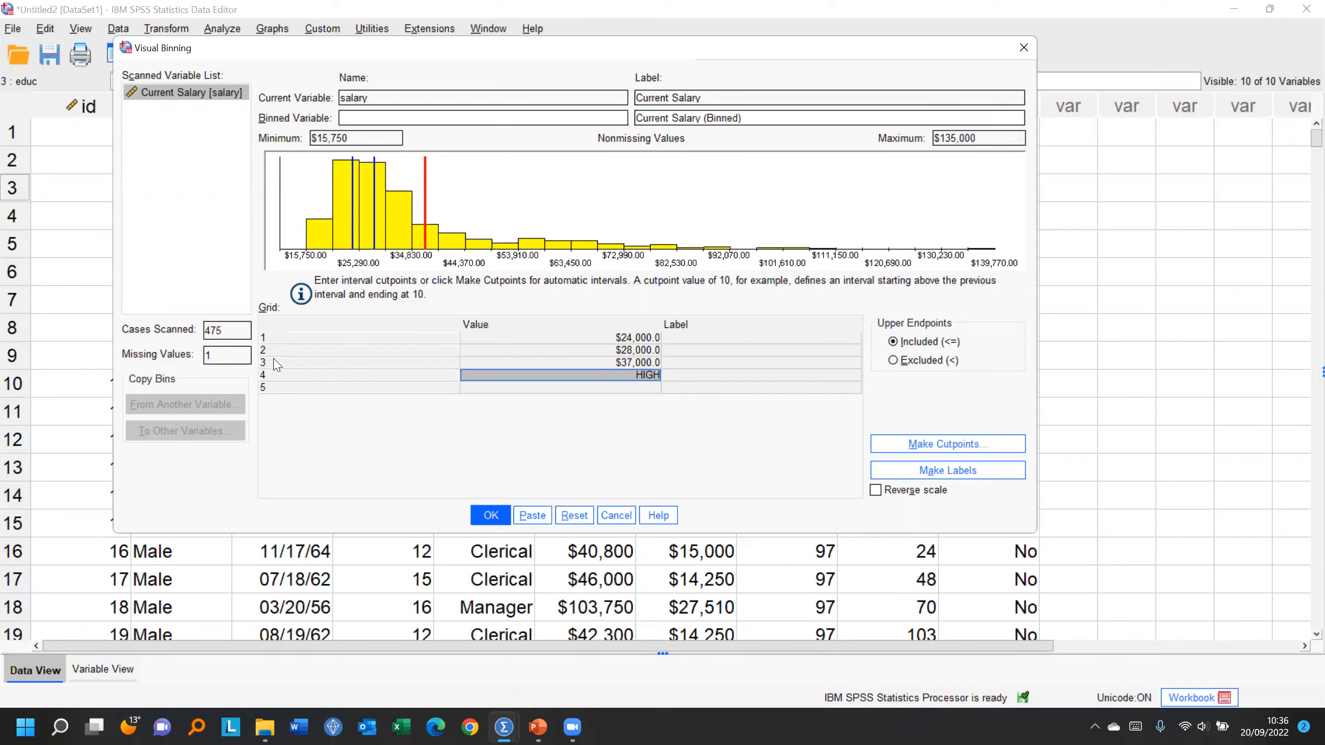
# Step: Generate labels for the salary bins, rewording the first as "Up to $24,000" and the last as "Over $37,000"
pyautogui.click(934, 473)
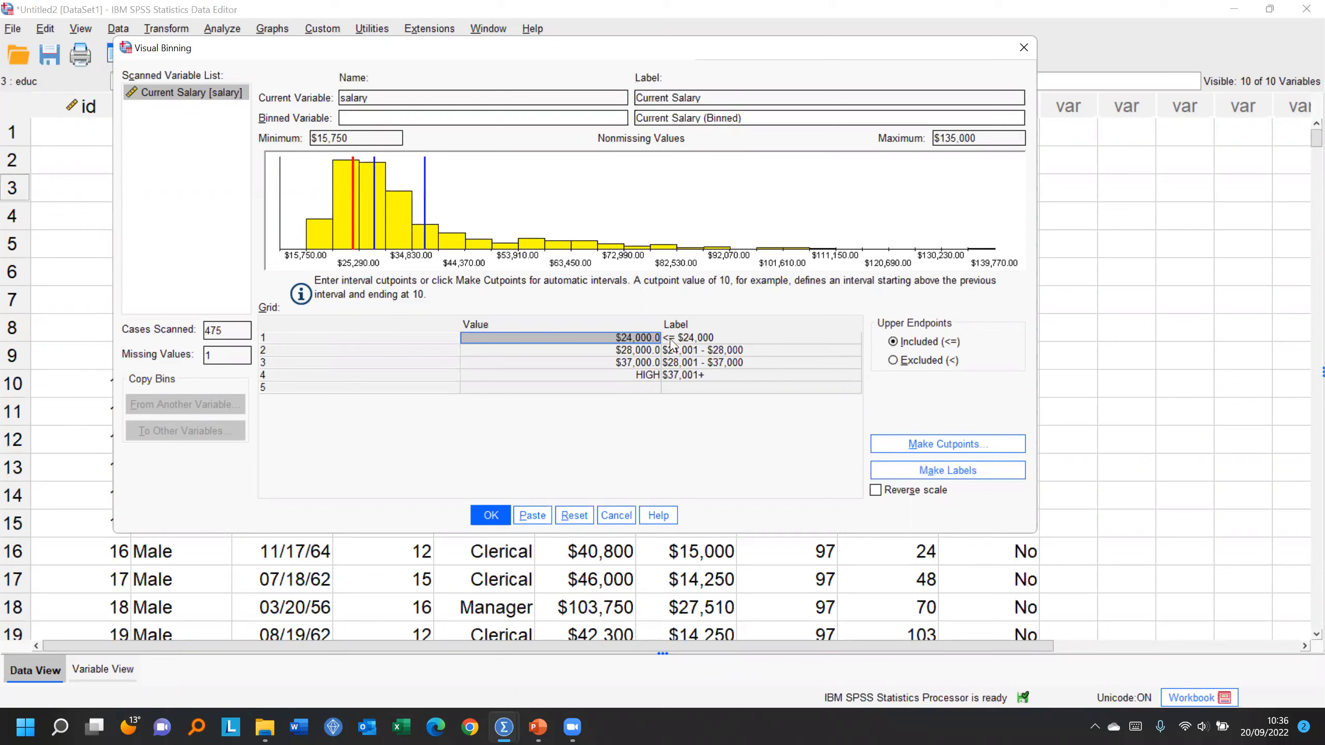
pyautogui.doubleClick(677, 338)
pyautogui.moveTo(677, 338); pyautogui.dragTo(663, 338)
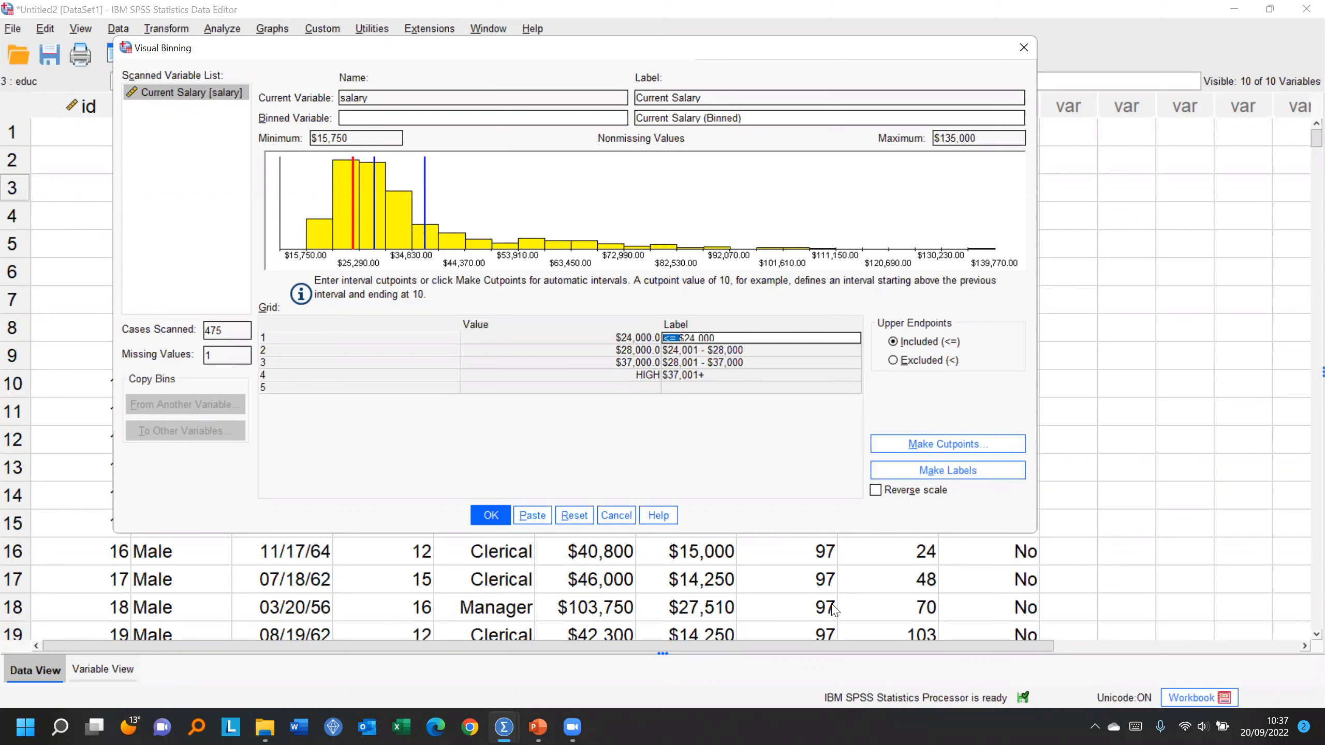
pyautogui.write('Up to')
pyautogui.click(700, 375)
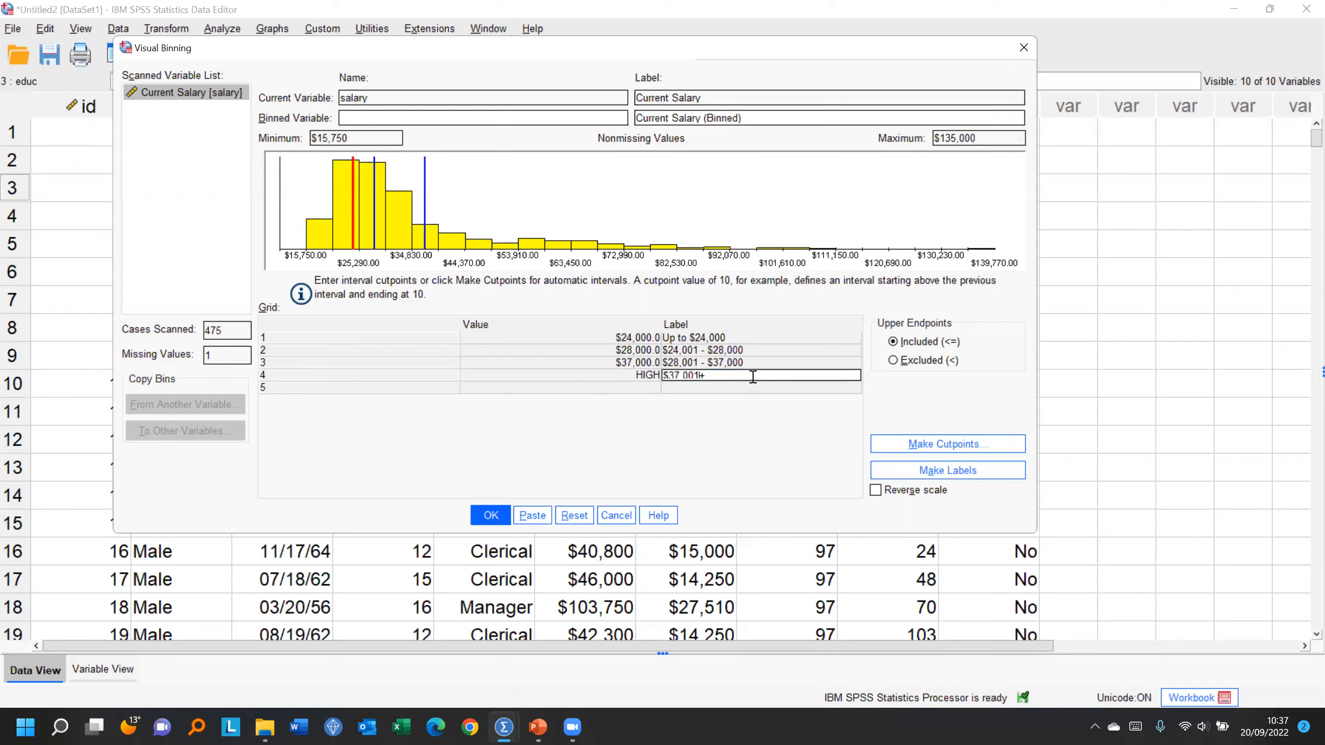
pyautogui.press('BackSpace')
pyautogui.write('0')
pyautogui.write('Over')
pyautogui.click(368, 115)
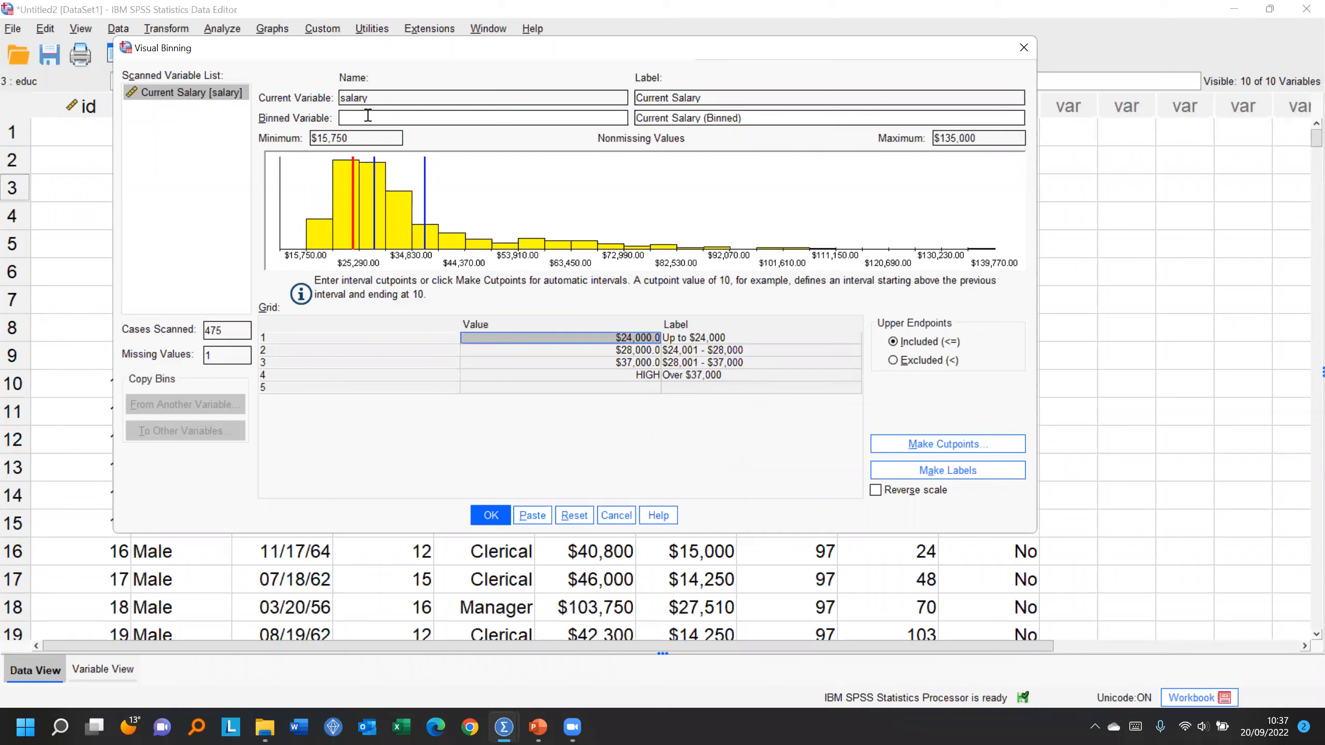
pyautogui.write('salbl')
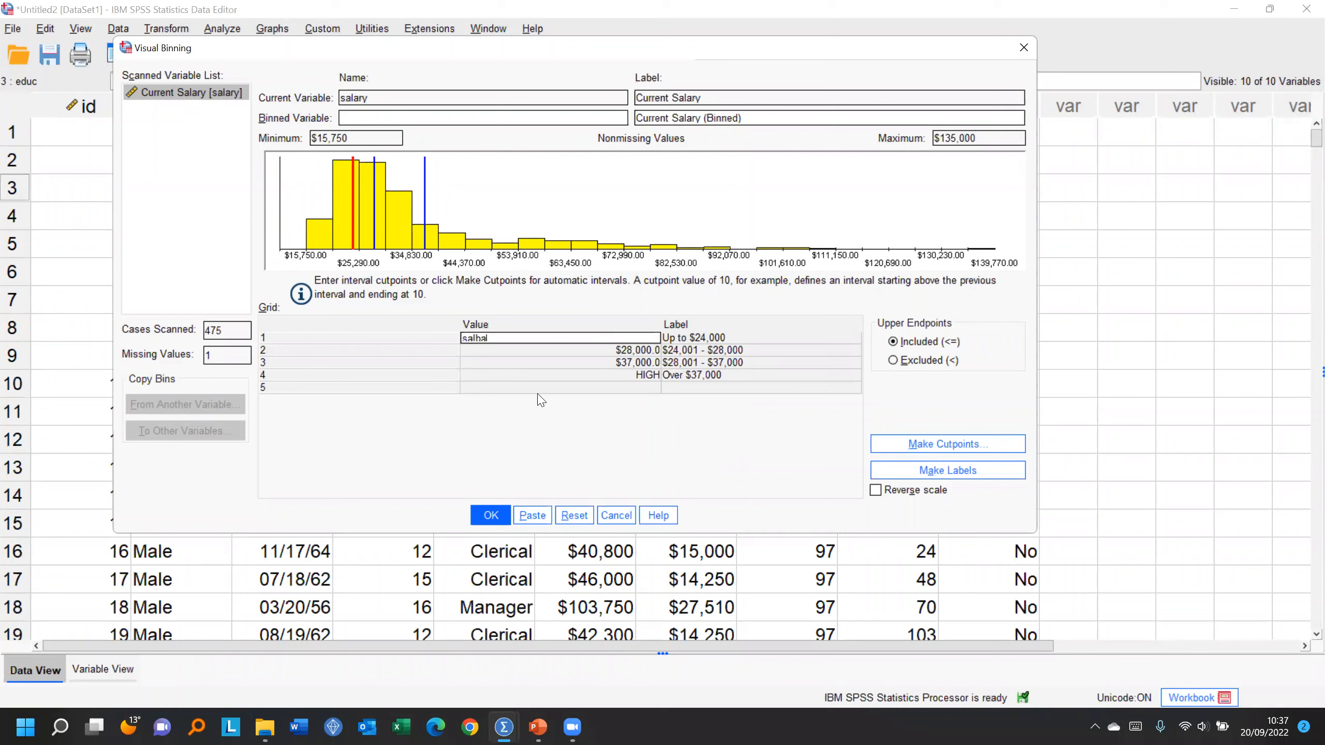
pyautogui.click(533, 379)
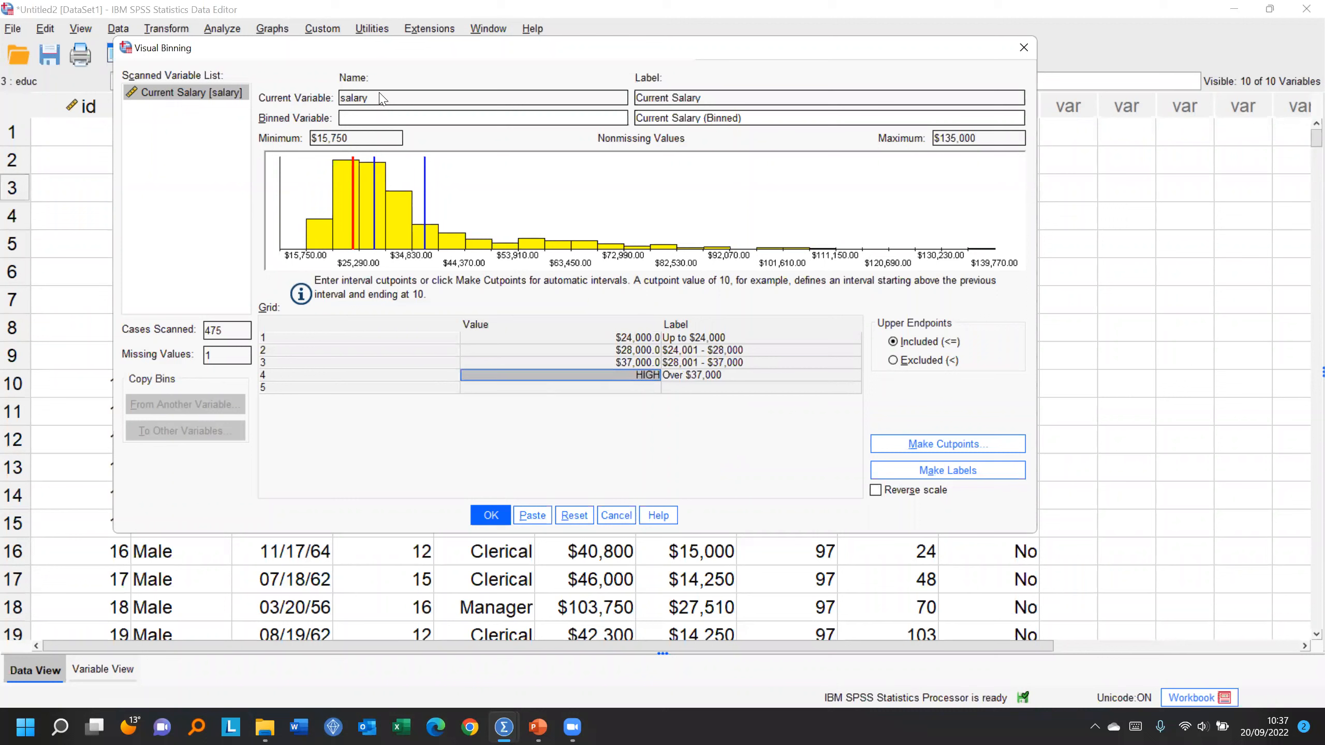
# Step: Name the binned variable salband
pyautogui.click(378, 112)
pyautogui.write('salba')
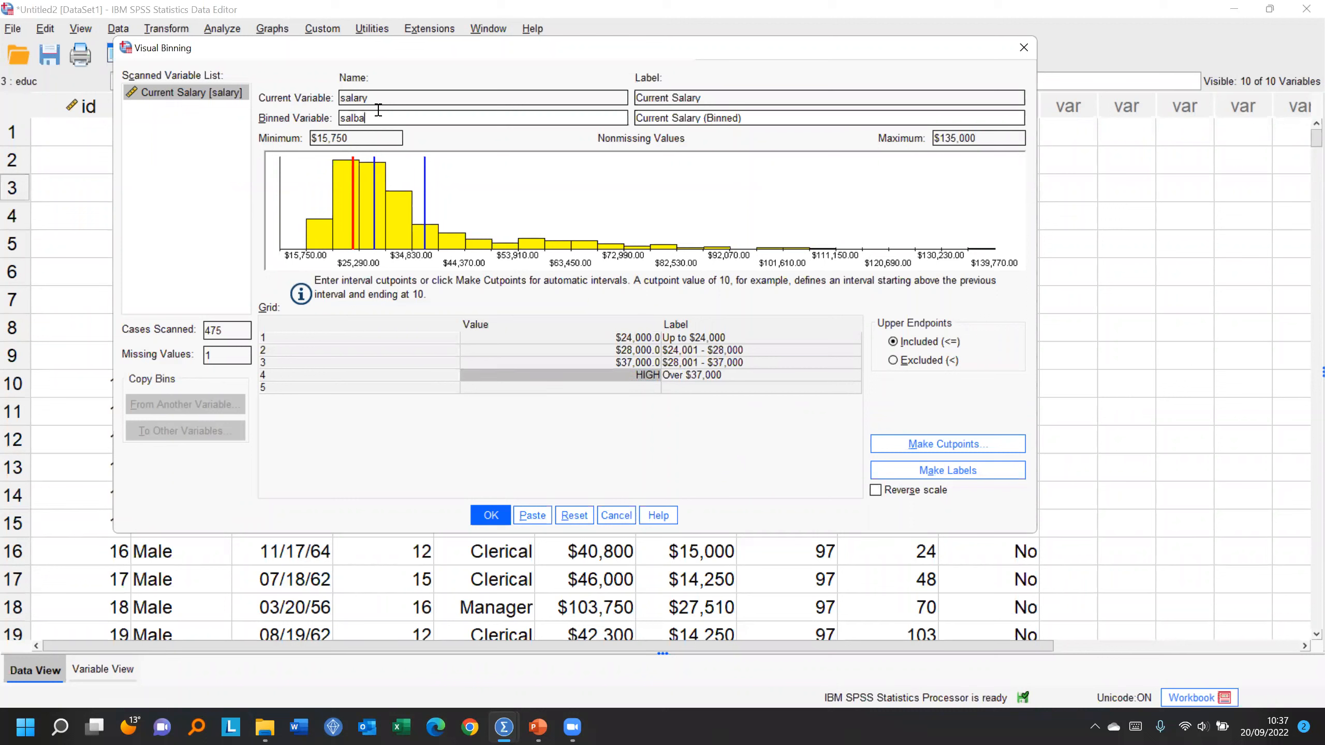
pyautogui.write('nd')
# Step: Change the binned variable's label to "Current Salary (Grouped)" and create the variable
pyautogui.doubleClick(721, 118)
pyautogui.write('Grouped')
pyautogui.click(807, 117)
pyautogui.click(490, 518)
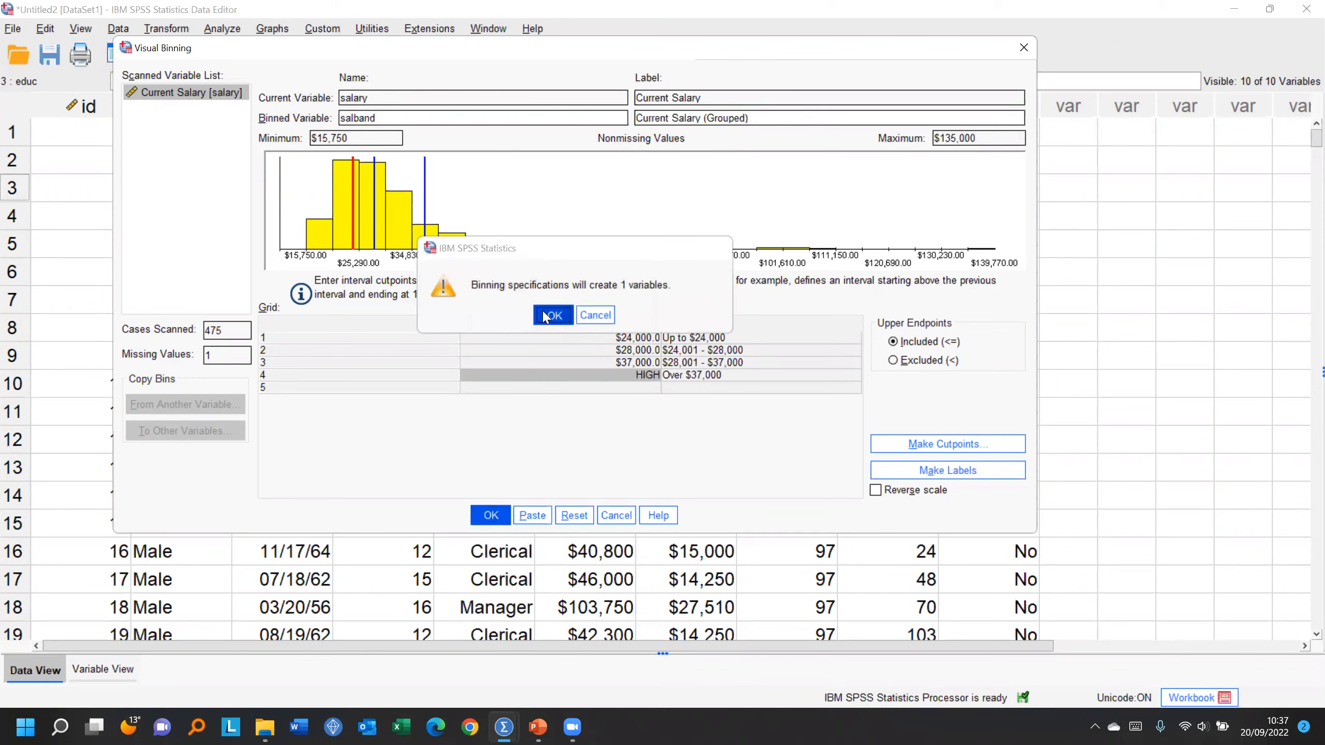
pyautogui.click(545, 315)
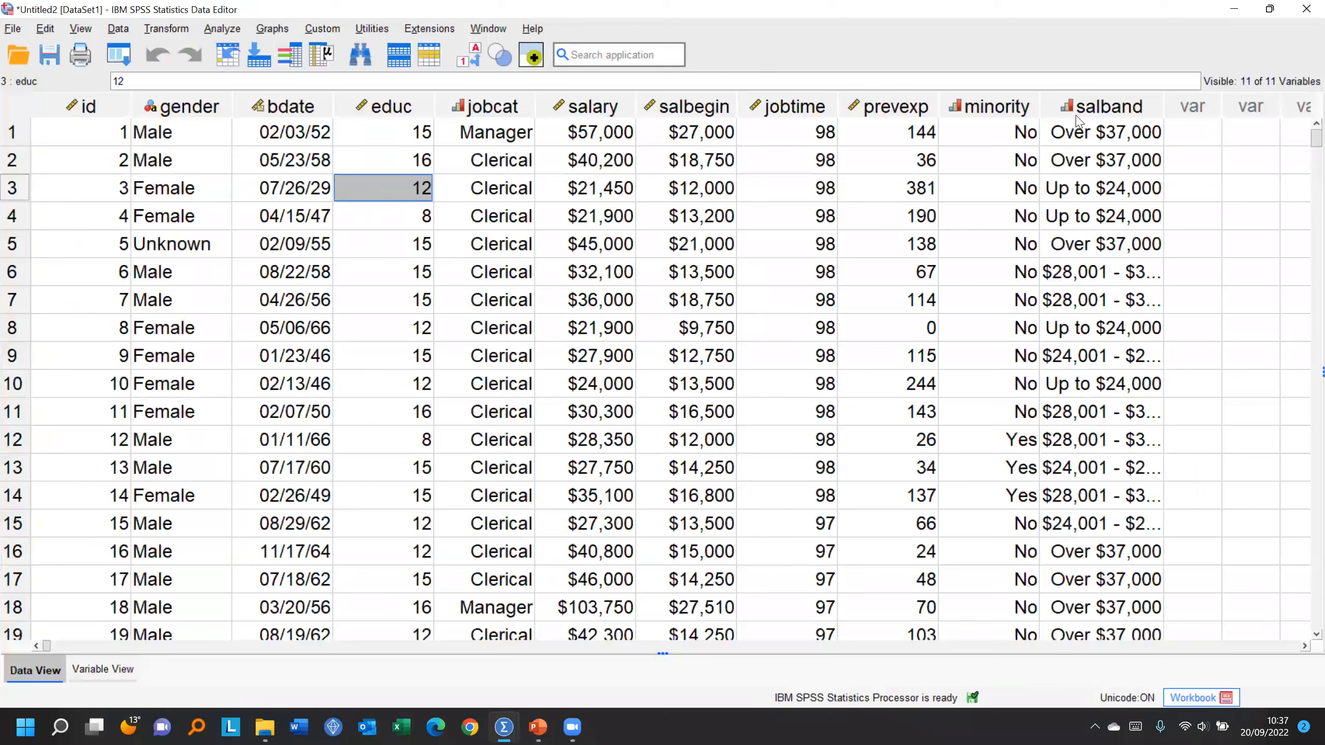
# Step: Produce descriptive statistics for the new salband variable directly from its data column
pyautogui.click(582, 108)
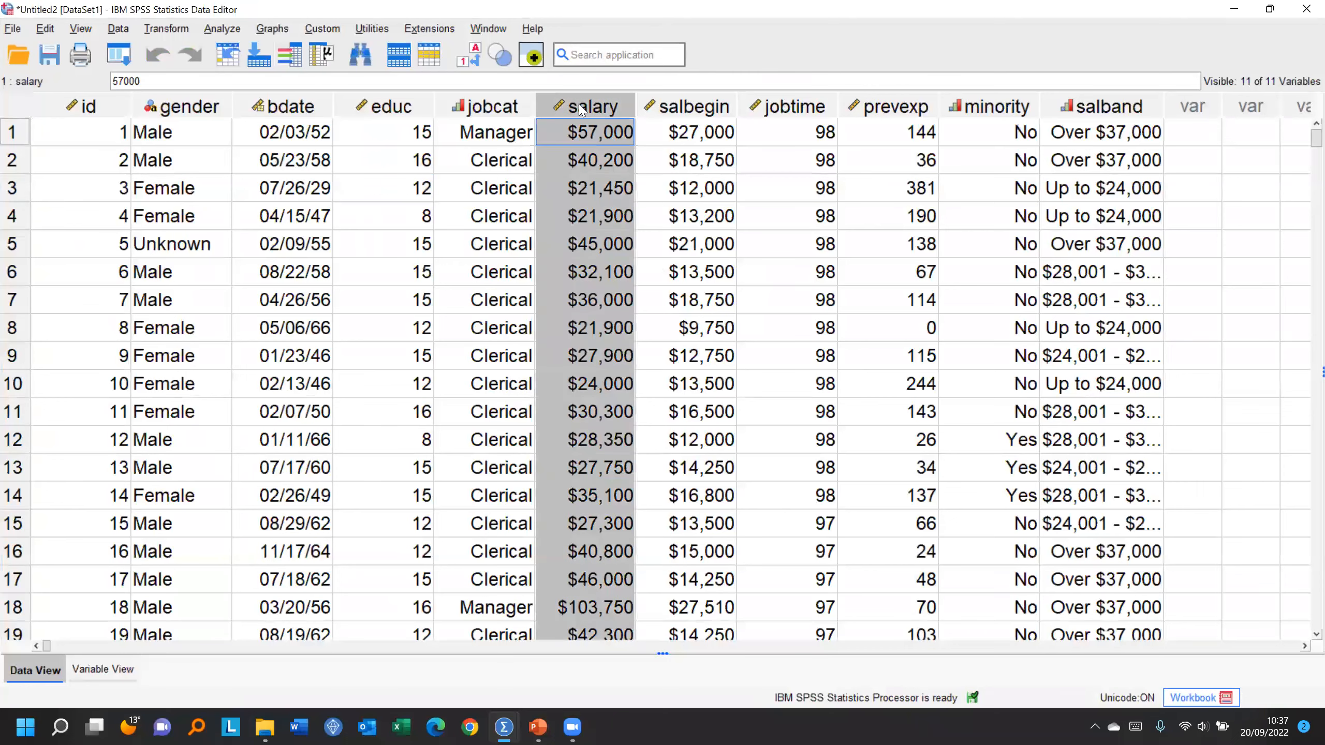
pyautogui.click(1099, 171)
pyautogui.rightClick(1099, 172)
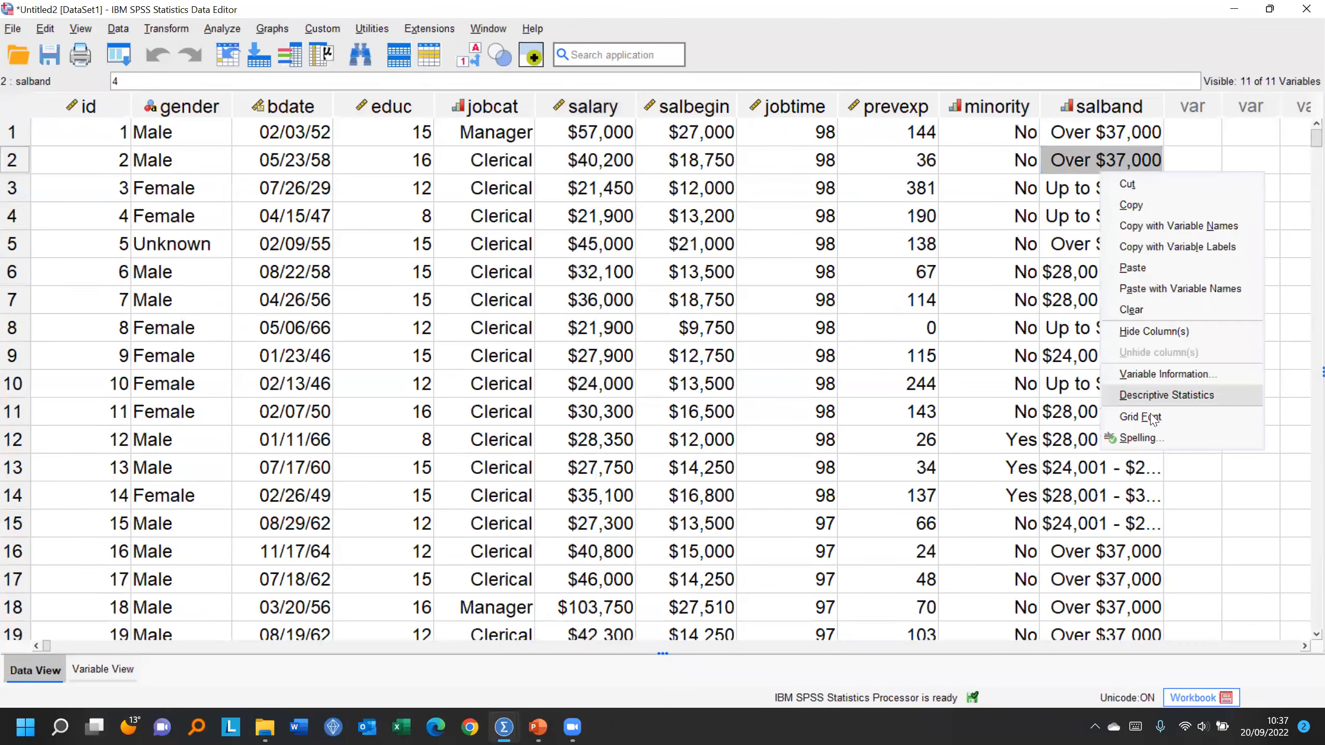
pyautogui.click(1145, 395)
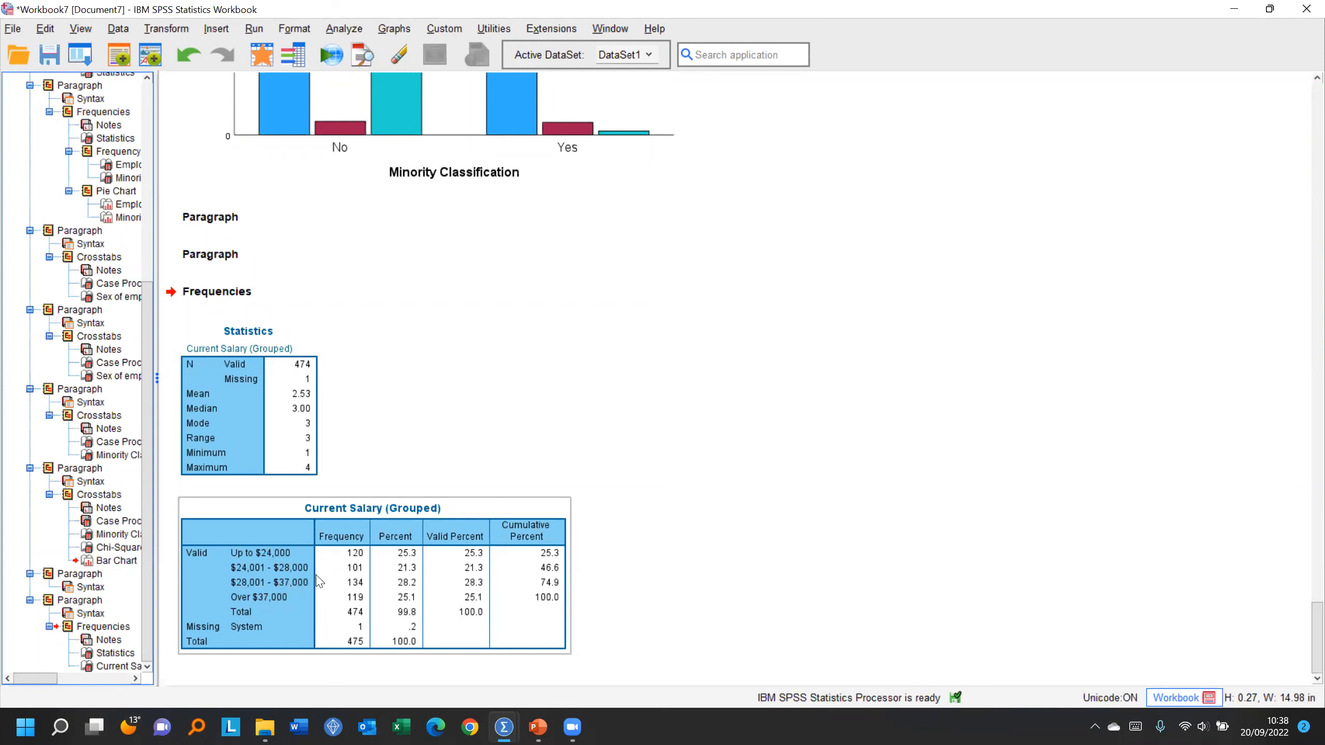
# Step: Run a crosstab from the data editor with Current Salary (Grouped) replacing Current Salary in the rows, against Sex of employee in the columns
pyautogui.click(260, 57)
pyautogui.click(119, 57)
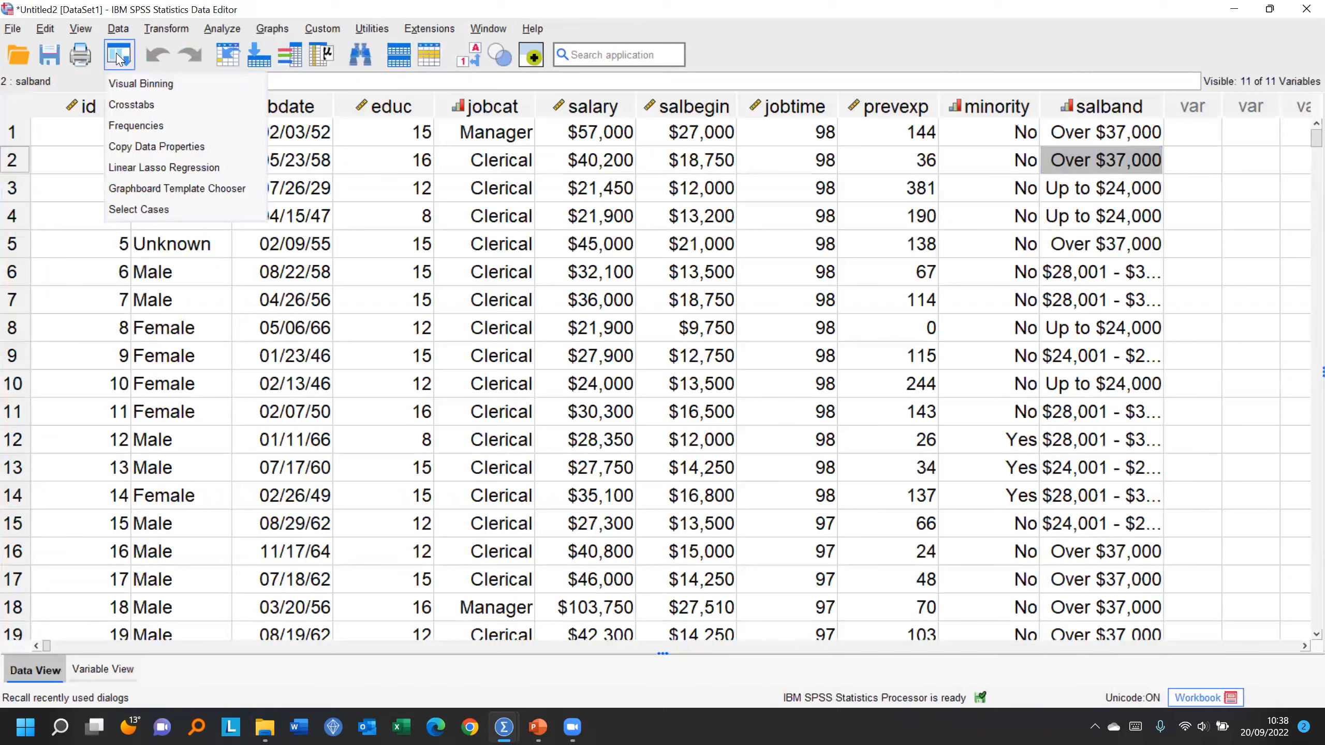
pyautogui.click(131, 106)
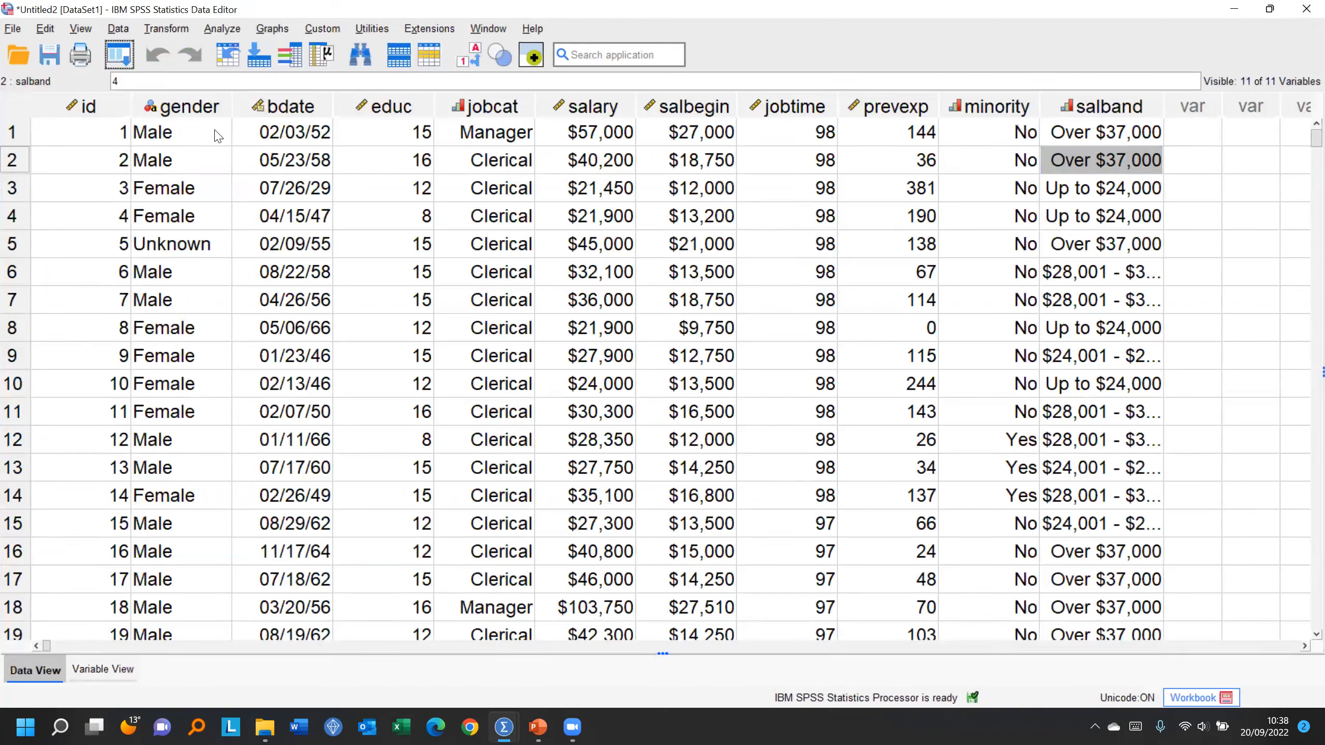
pyautogui.click(514, 143)
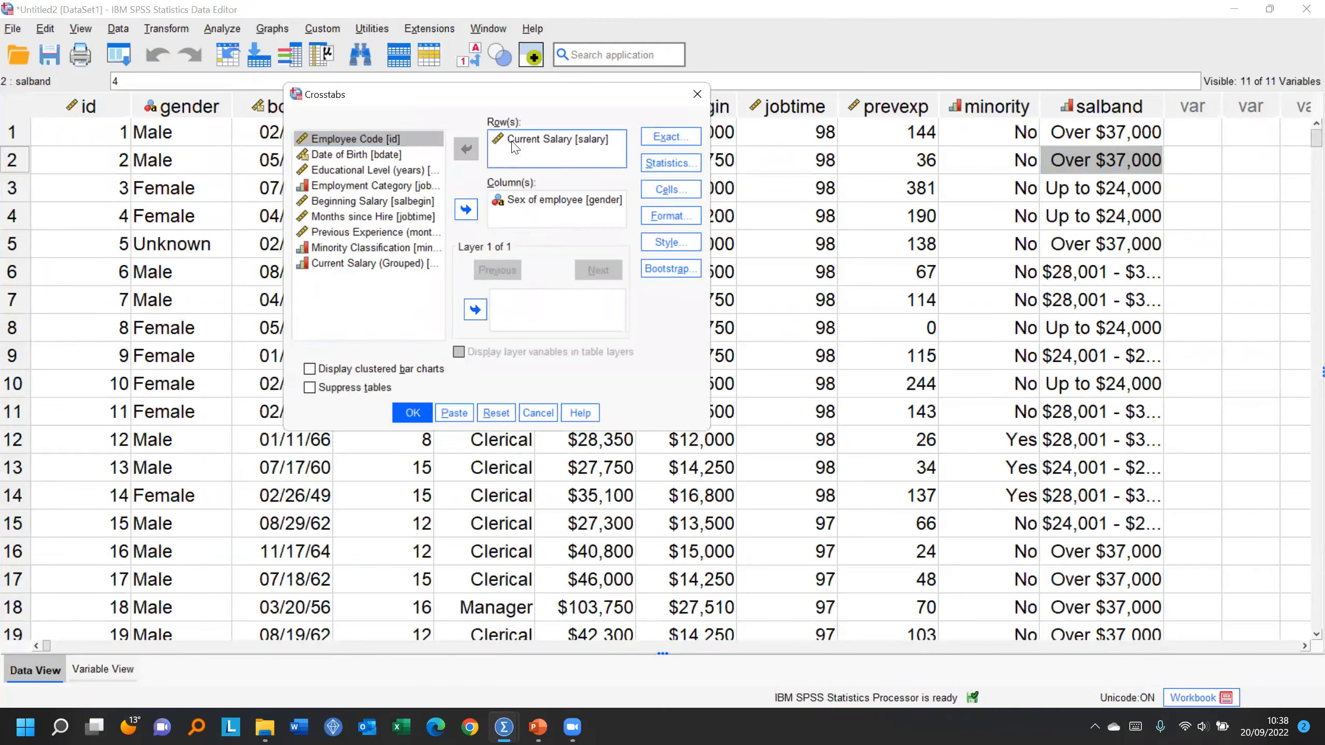
pyautogui.click(465, 149)
pyautogui.click(346, 281)
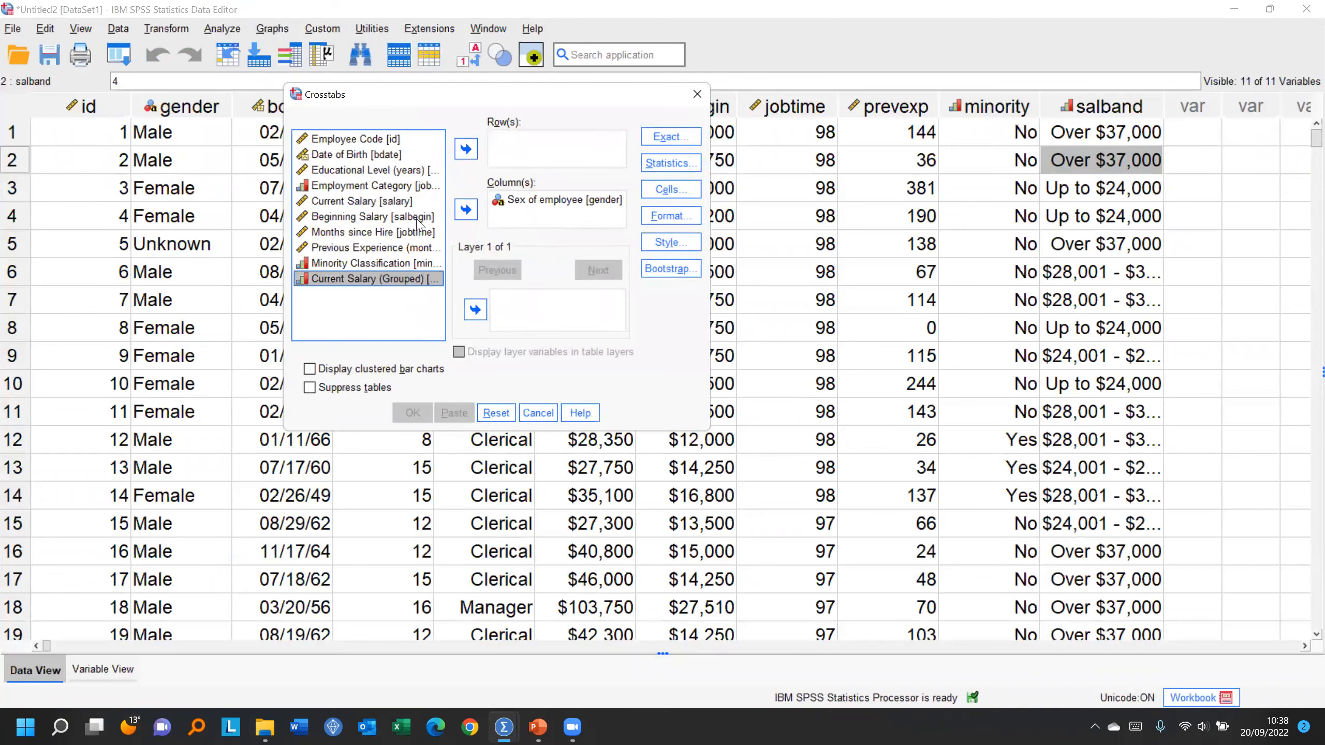
pyautogui.click(466, 149)
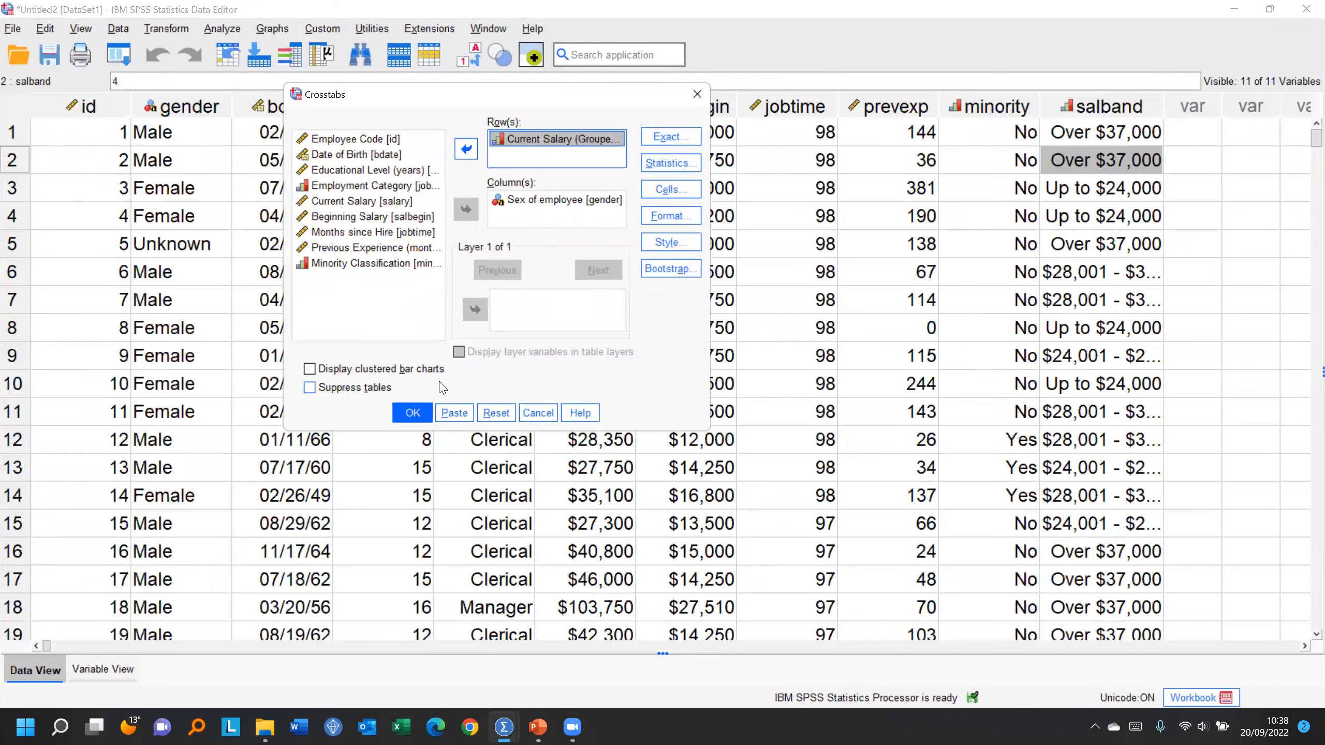
pyautogui.click(412, 412)
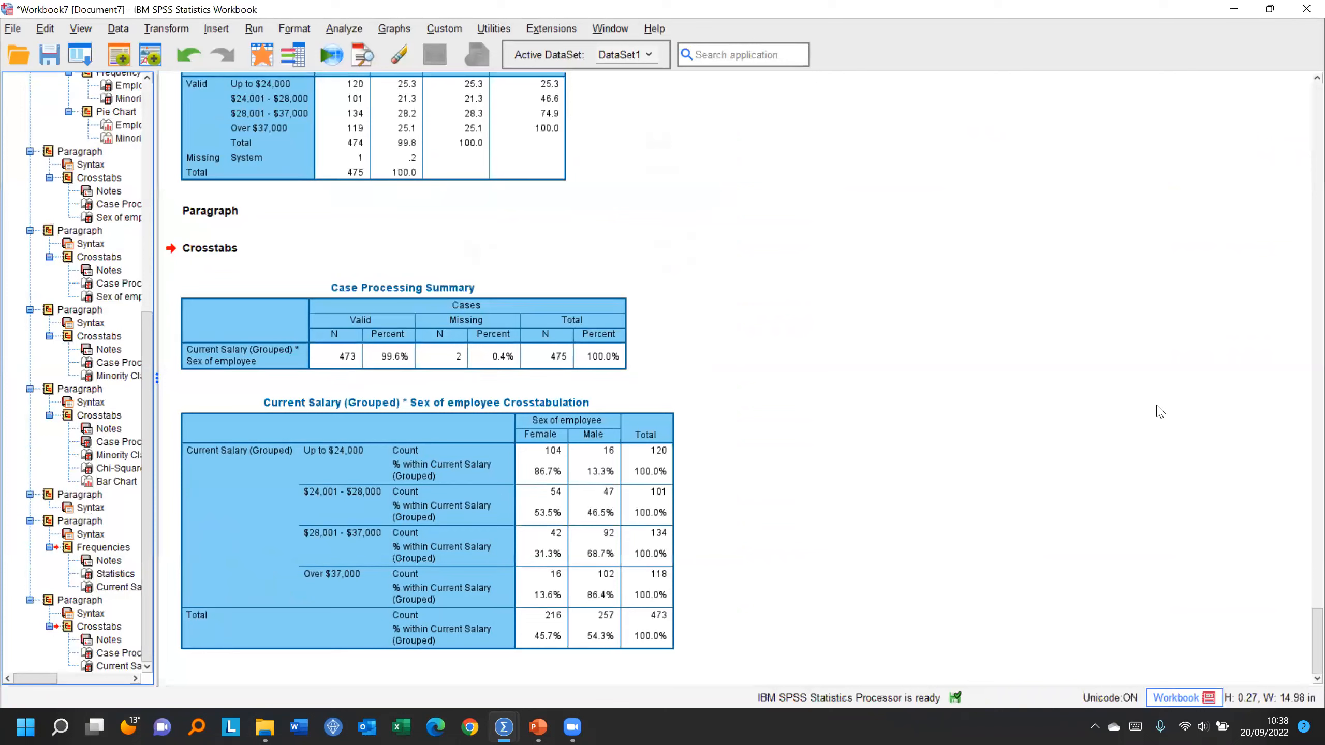
pyautogui.click(212, 399)
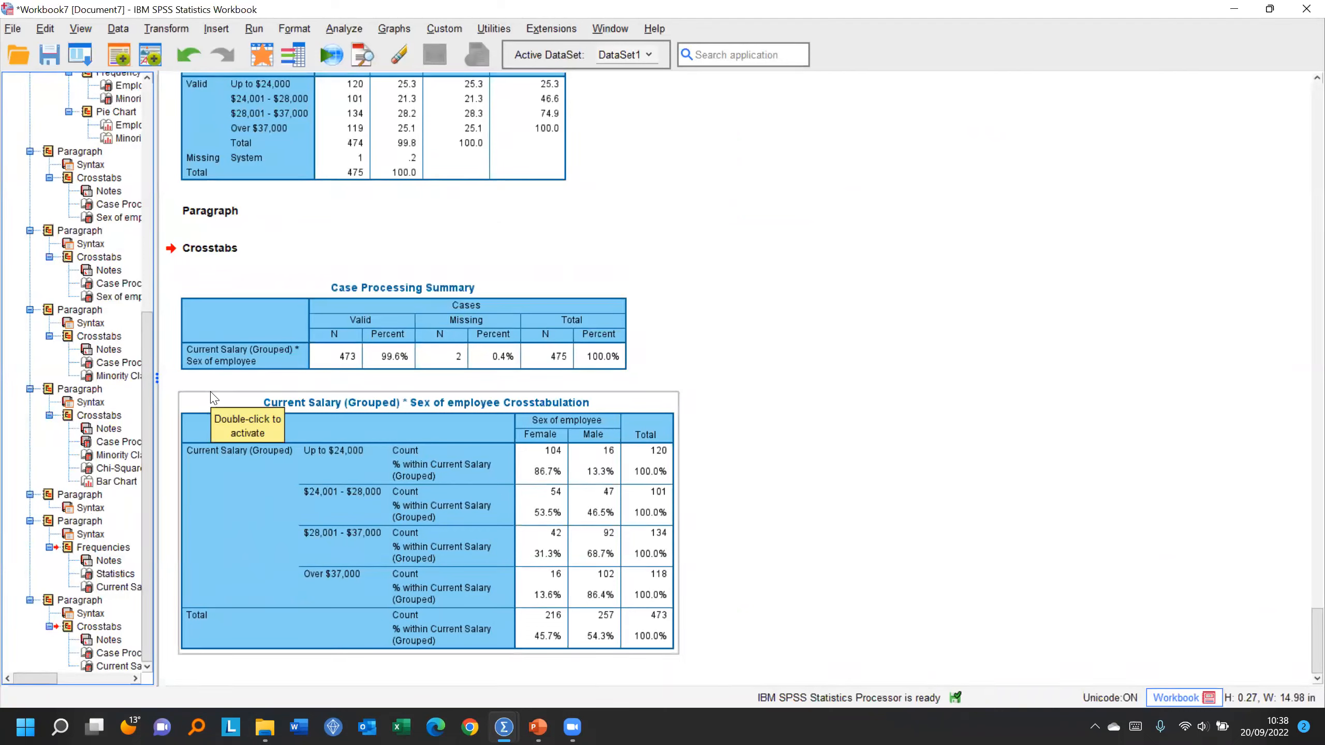
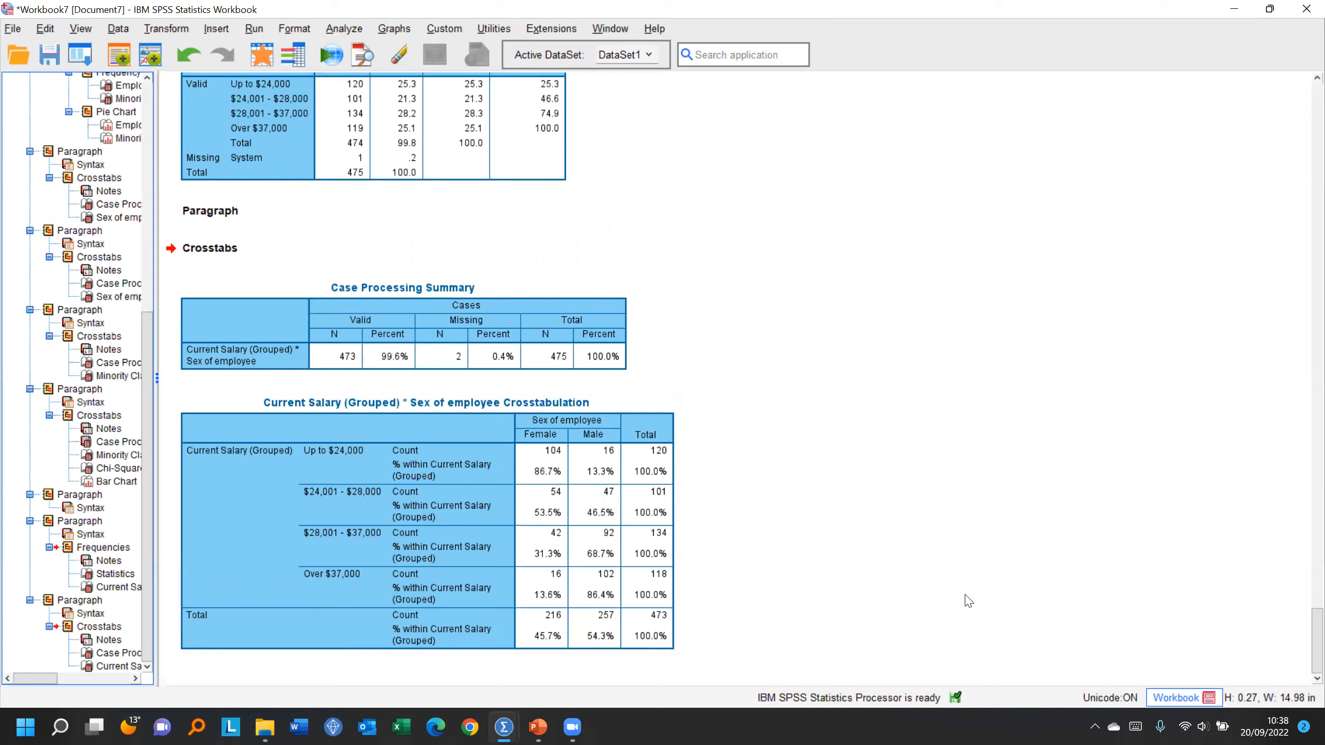
# Step: Swap the crosstab's variables so Sex of employee forms the rows and Current Salary (Grouped) the columns, and run it again
pyautogui.click(73, 60)
pyautogui.click(94, 82)
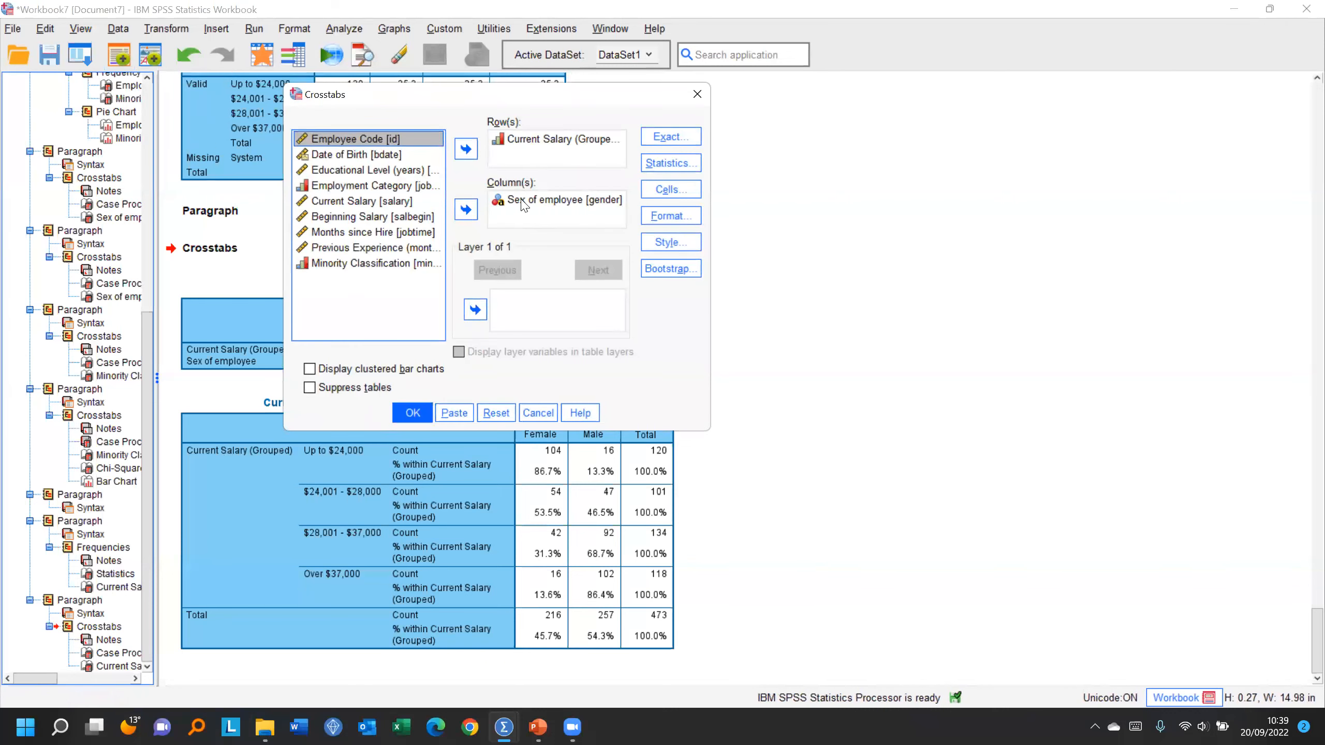
pyautogui.click(521, 140)
pyautogui.click(466, 149)
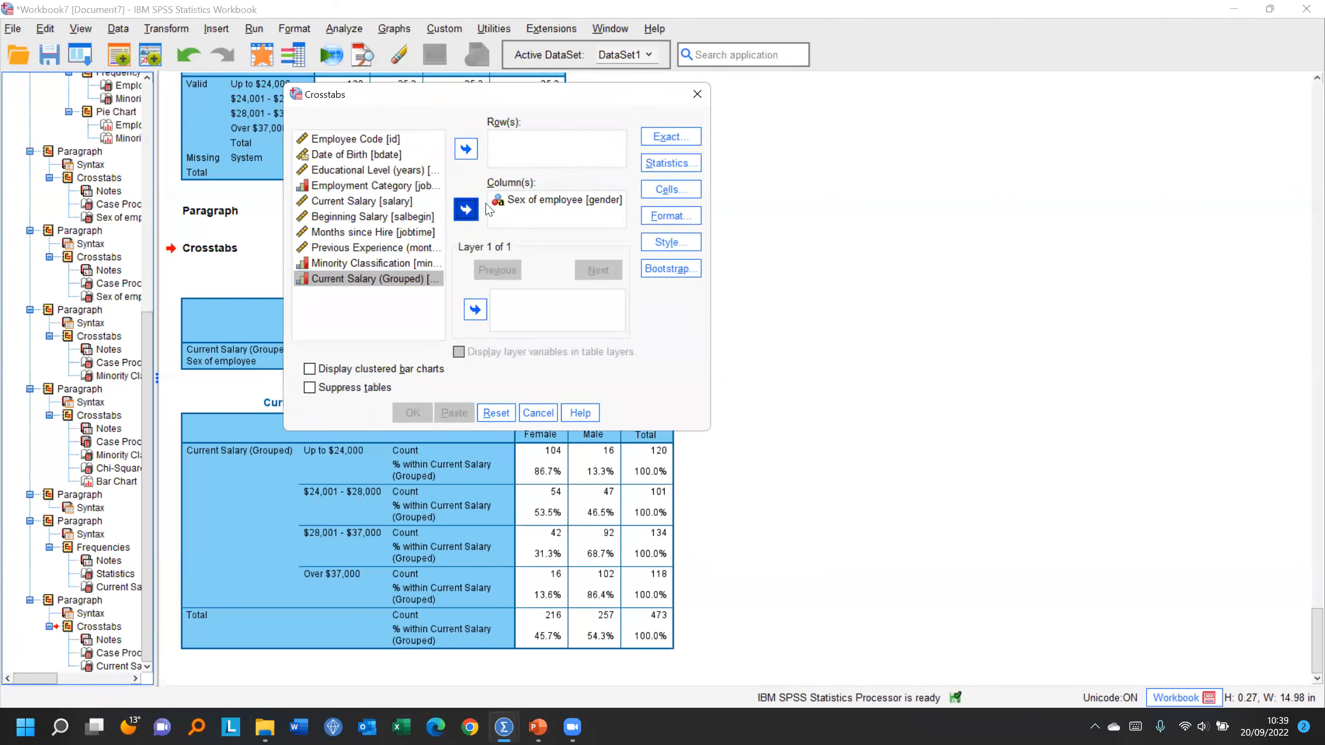
pyautogui.click(466, 209)
pyautogui.click(558, 200)
pyautogui.click(466, 209)
pyautogui.click(466, 149)
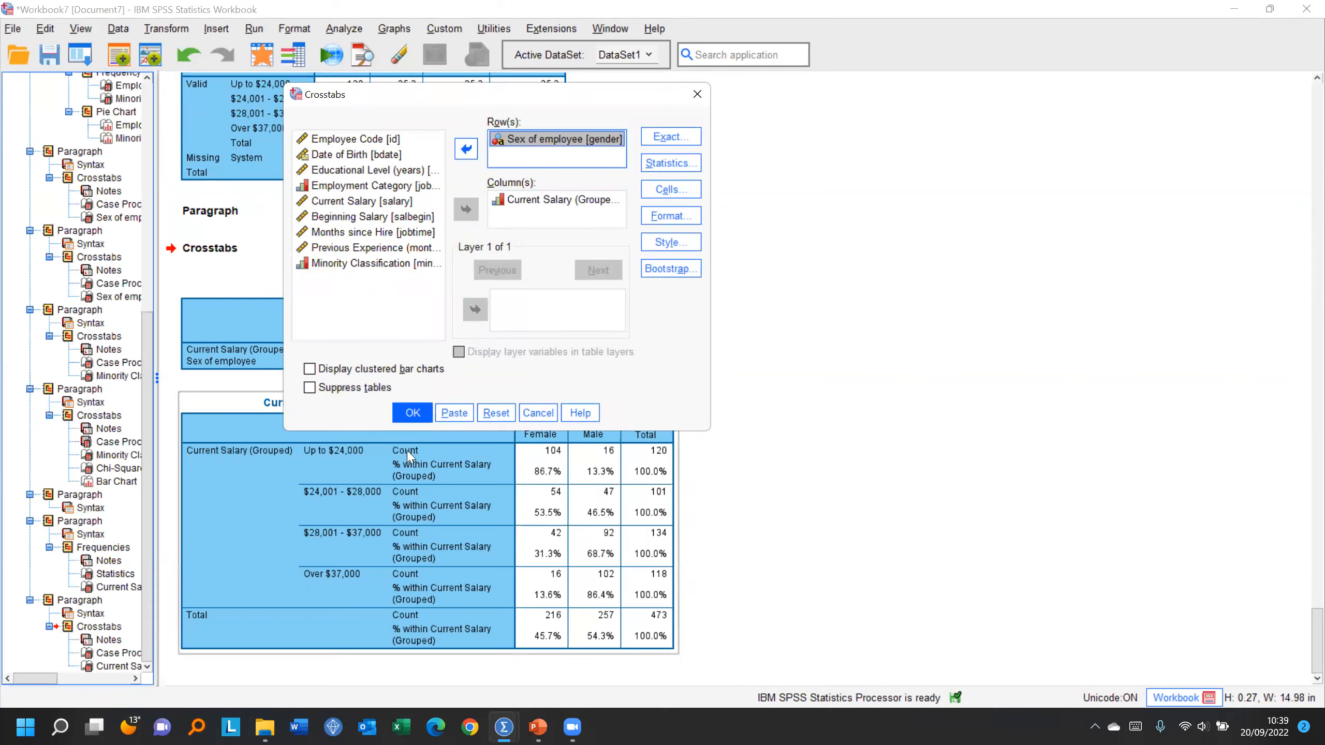
pyautogui.click(409, 412)
pyautogui.scroll(-1, 1009, 441)
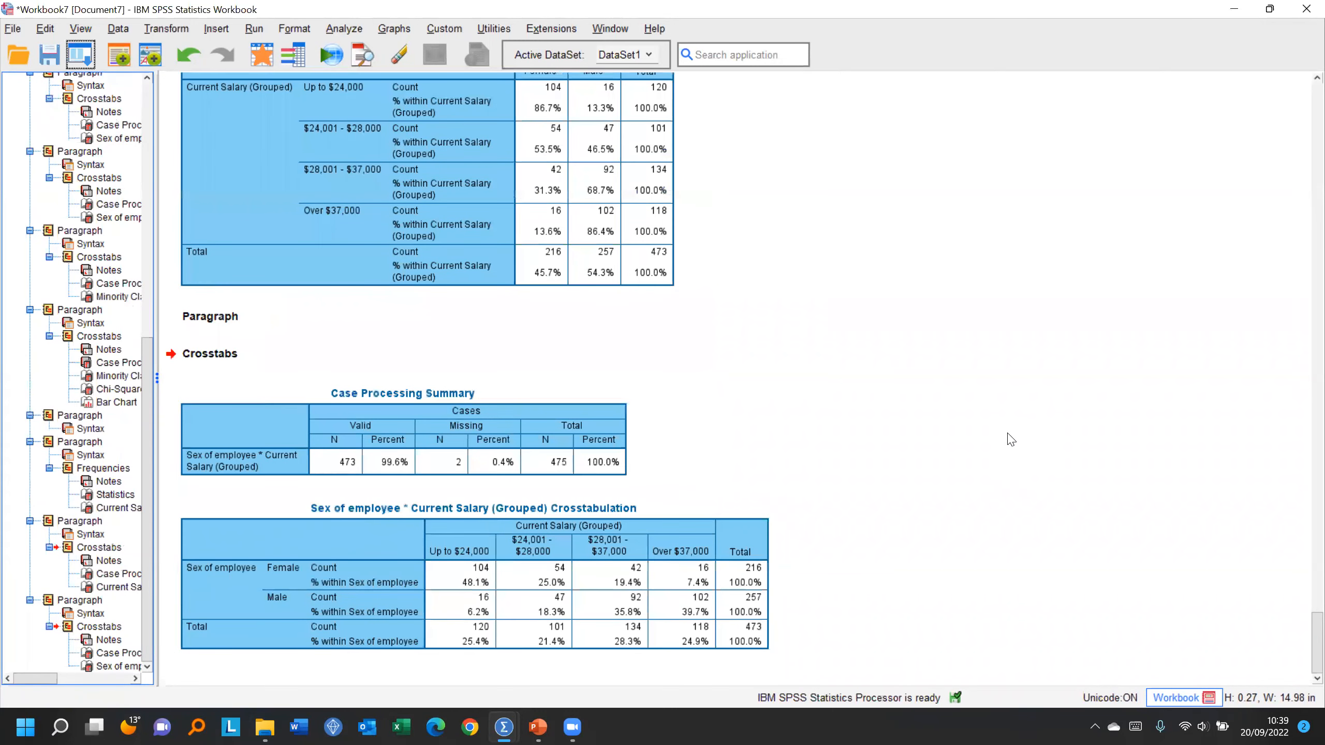
pyautogui.click(427, 570)
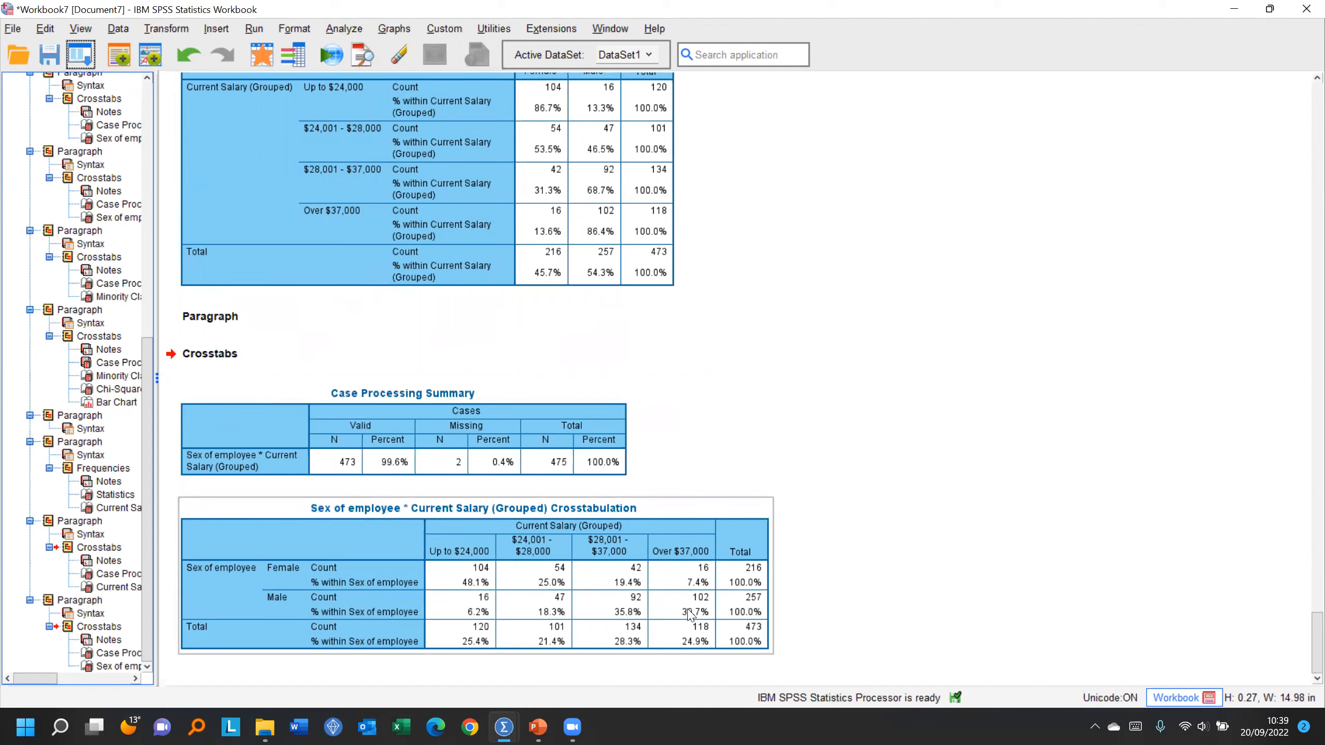
pyautogui.click(1110, 615)
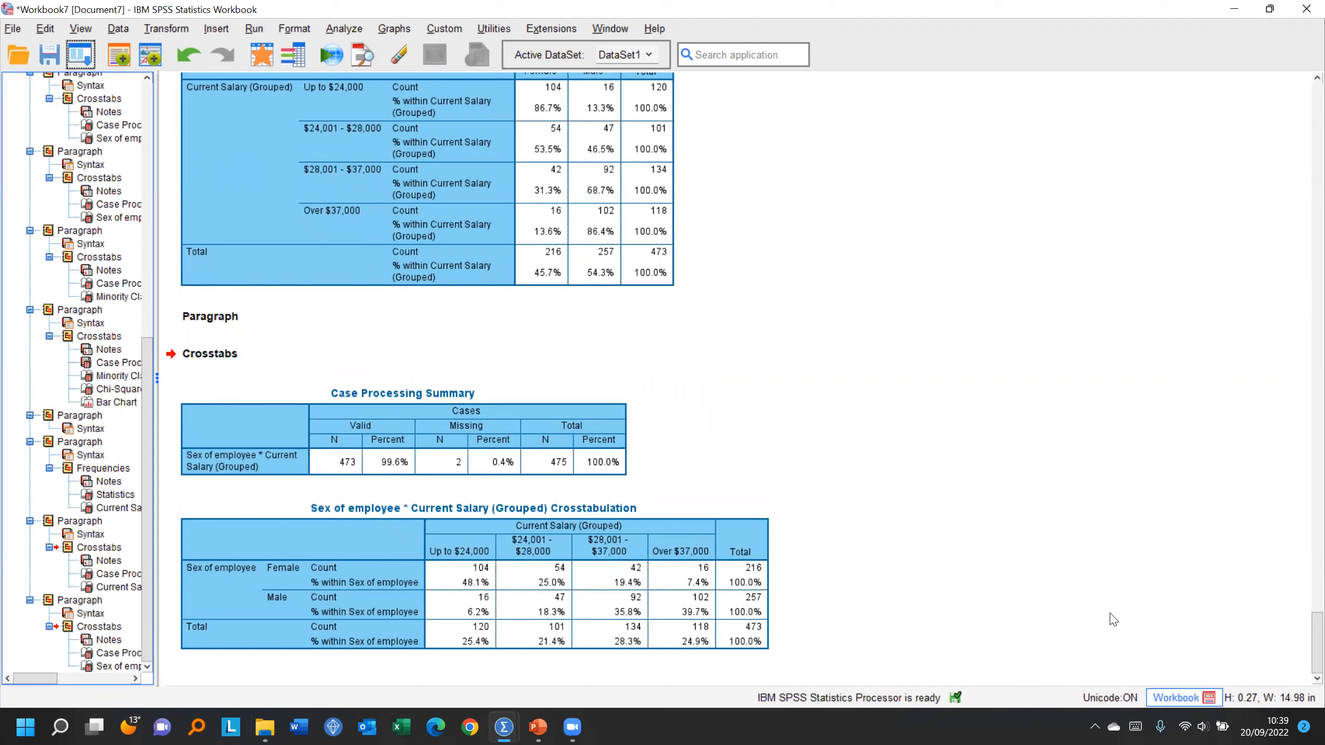
# Step: Recall the Sex of employee by Current Salary (Grouped) crosstab and add the Chi-square statistic
pyautogui.click(80, 54)
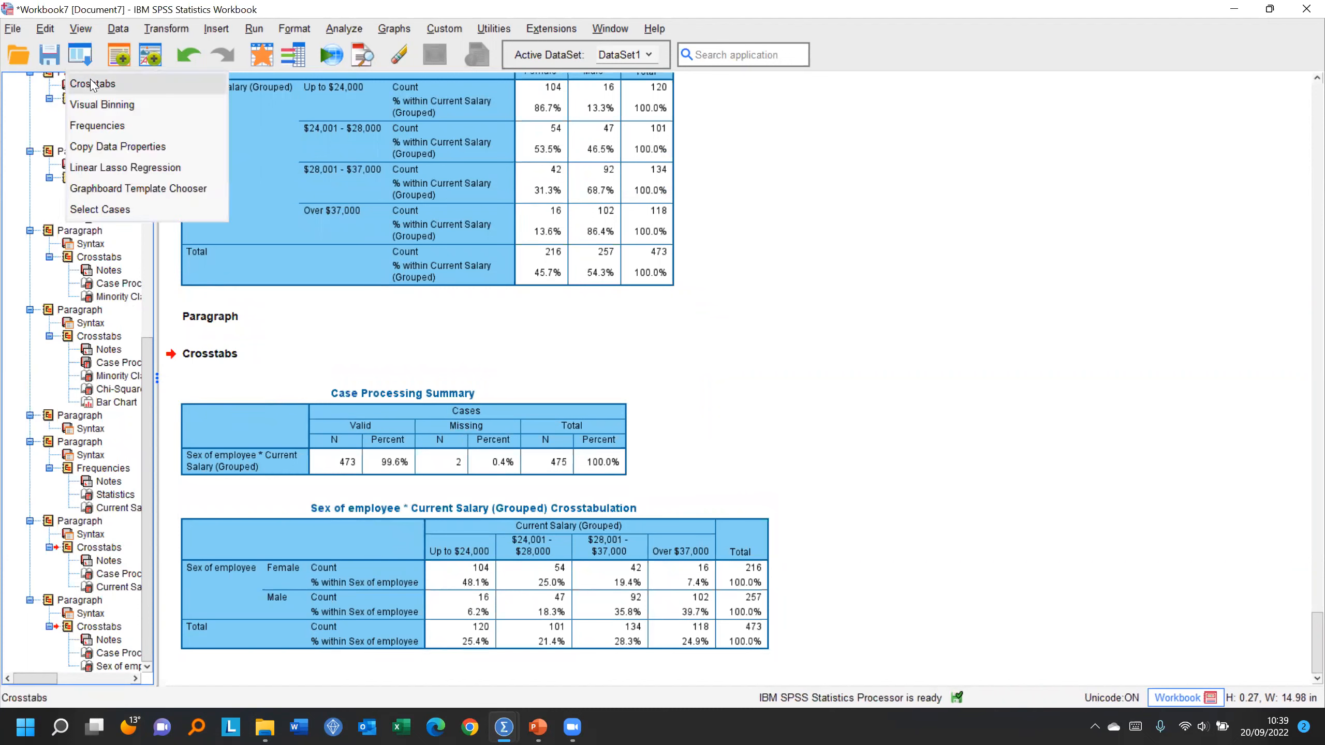
pyautogui.click(92, 84)
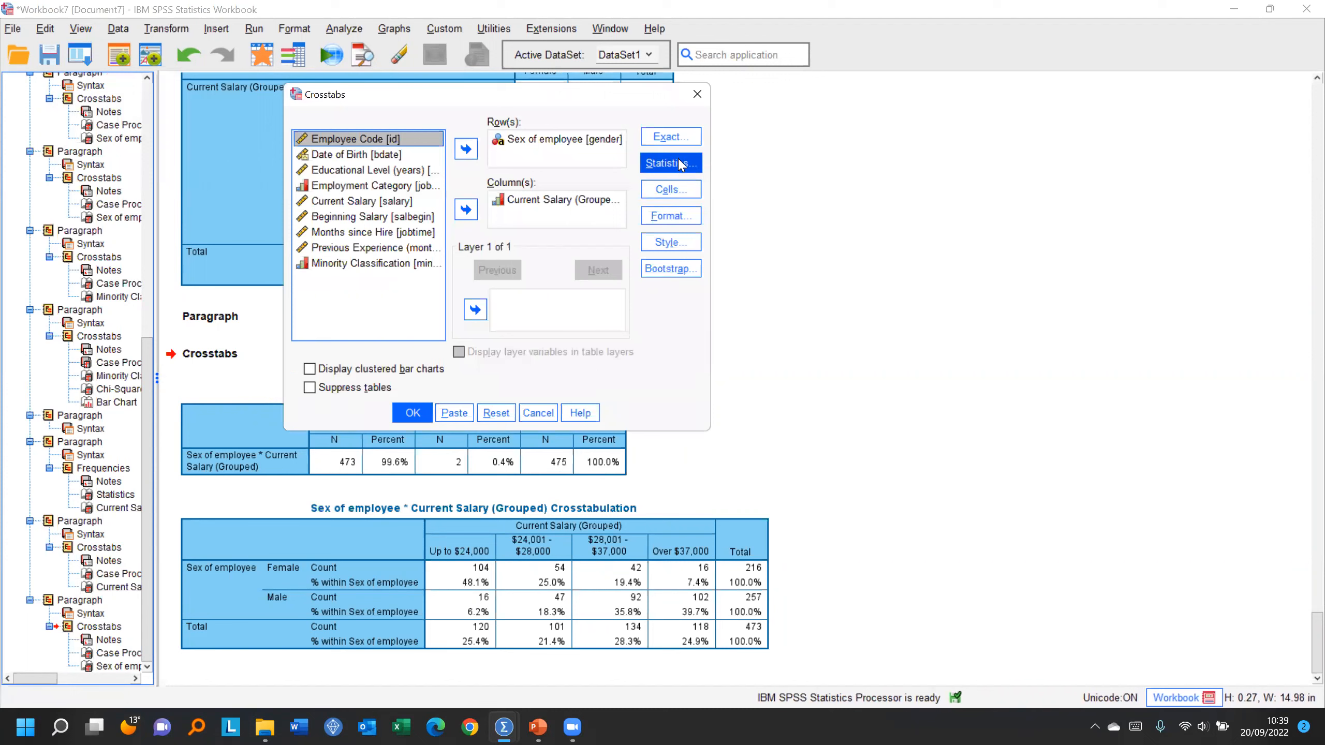
pyautogui.click(673, 163)
pyautogui.click(412, 152)
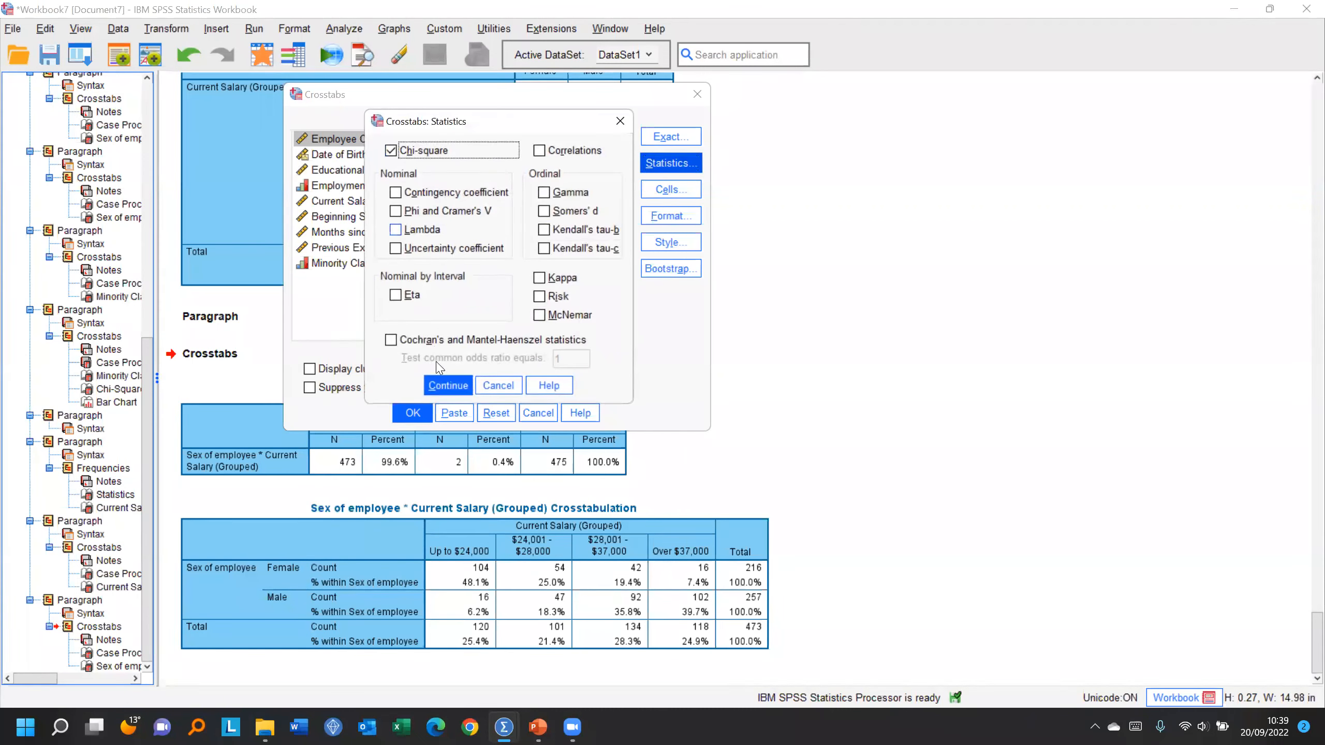
# Step: Run the crosstab of sex of employee by grouped current salary with the chi-square test and review the resulting tables
pyautogui.click(443, 386)
pyautogui.click(412, 413)
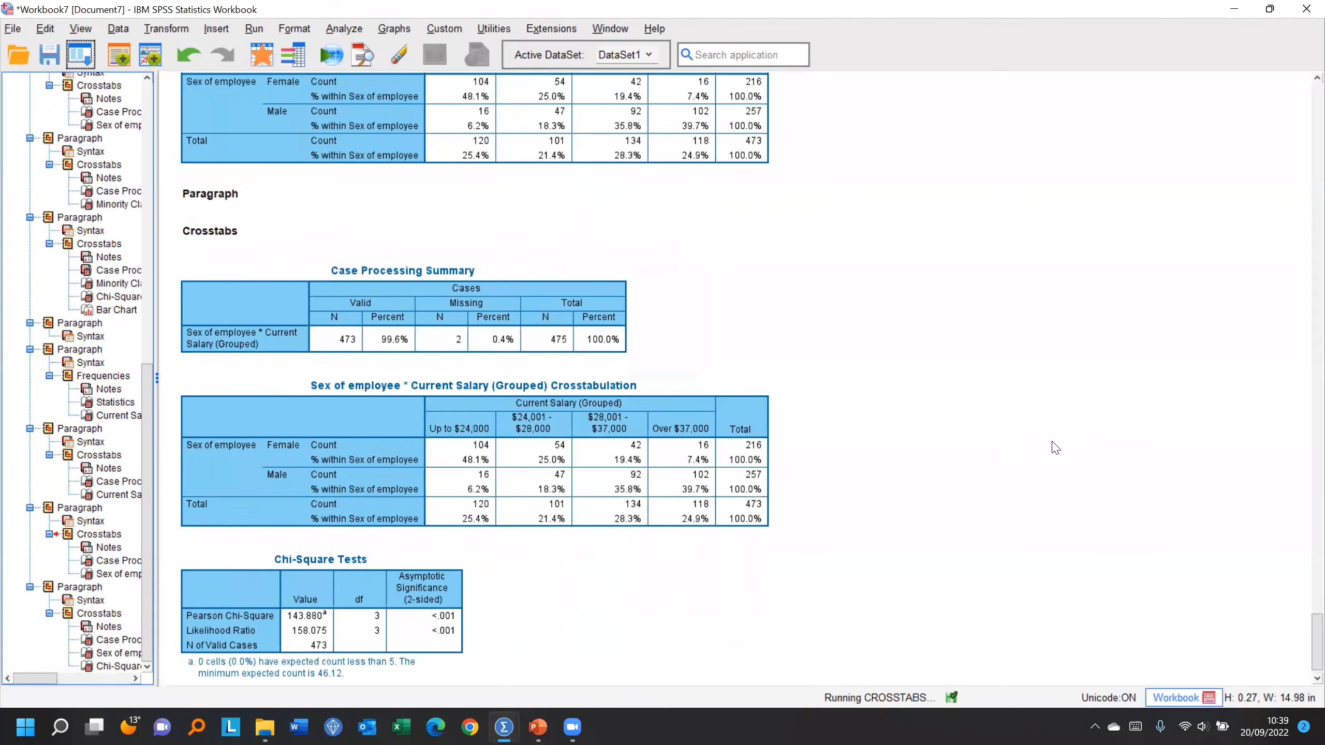
pyautogui.click(412, 634)
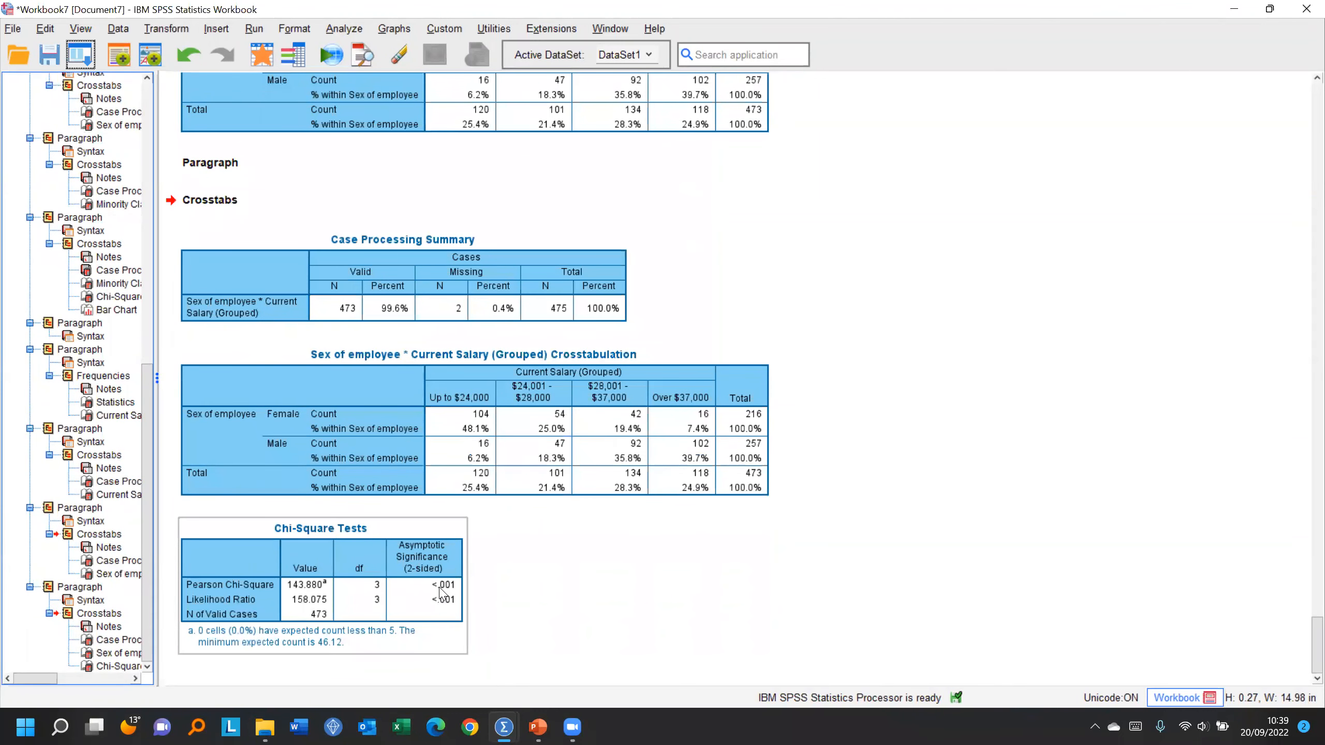
pyautogui.click(786, 605)
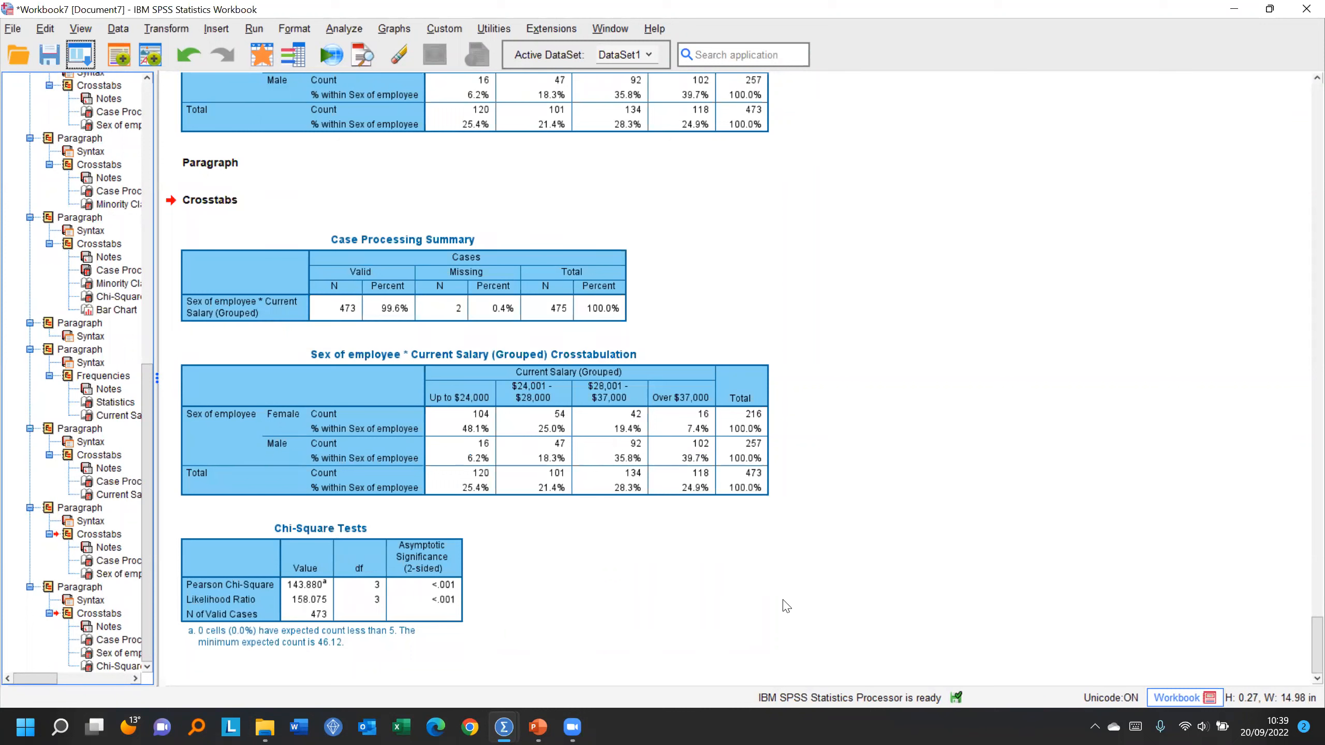
pyautogui.click(519, 459)
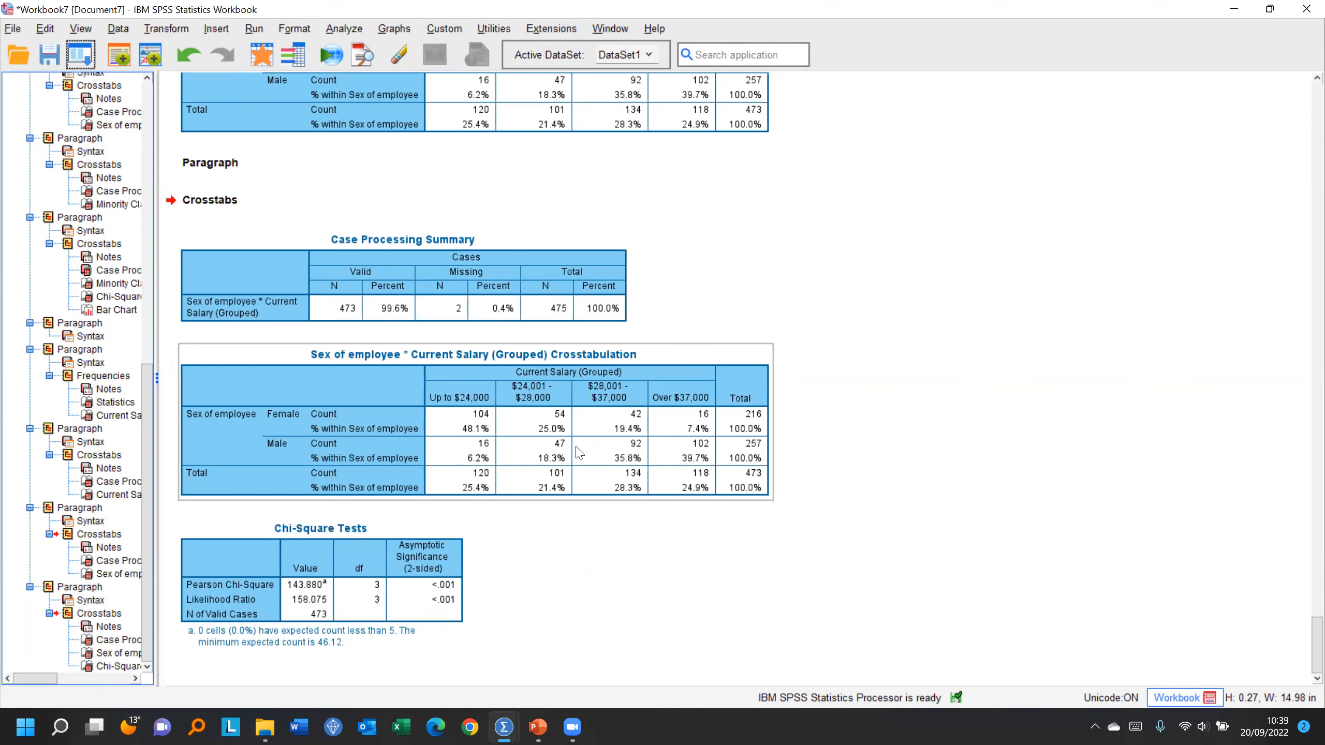
# Step: Return to the dataset and open the Custom Tables builder, accepting the notice about value labels and measurement levels
pyautogui.click(269, 64)
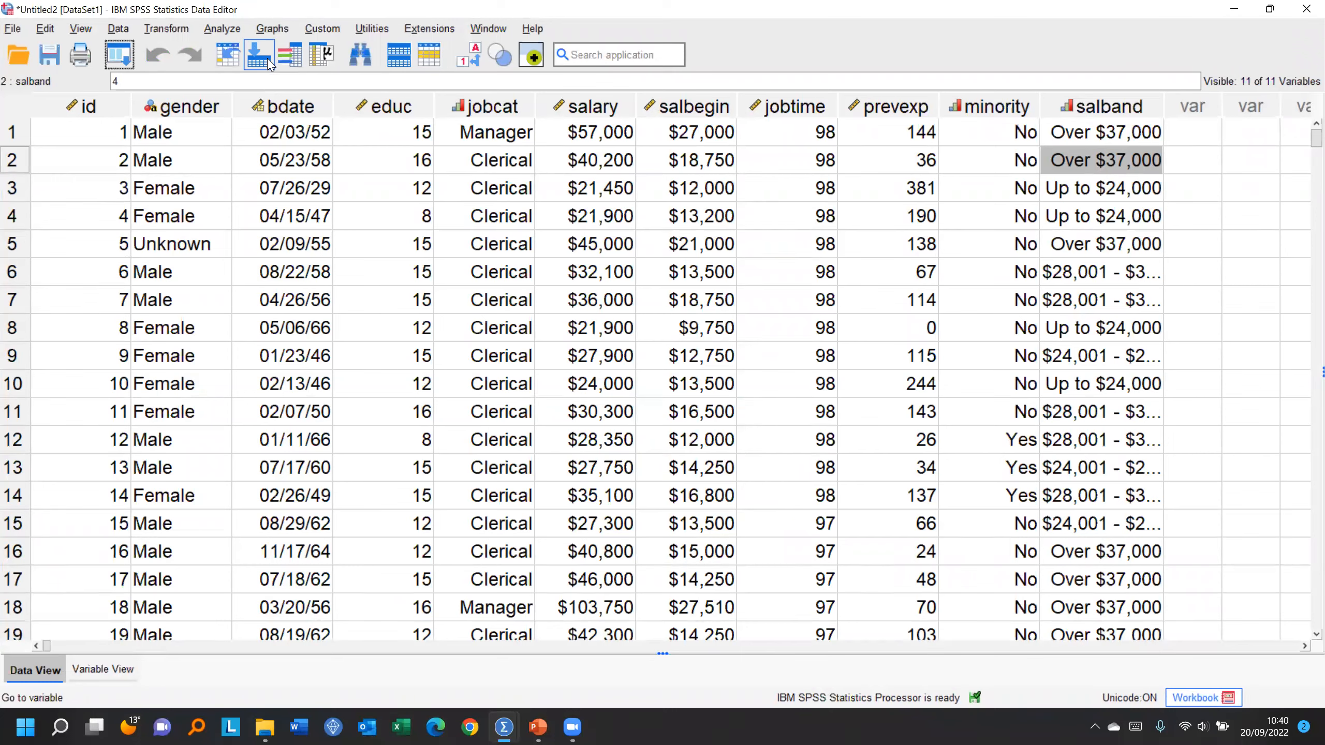
pyautogui.click(223, 31)
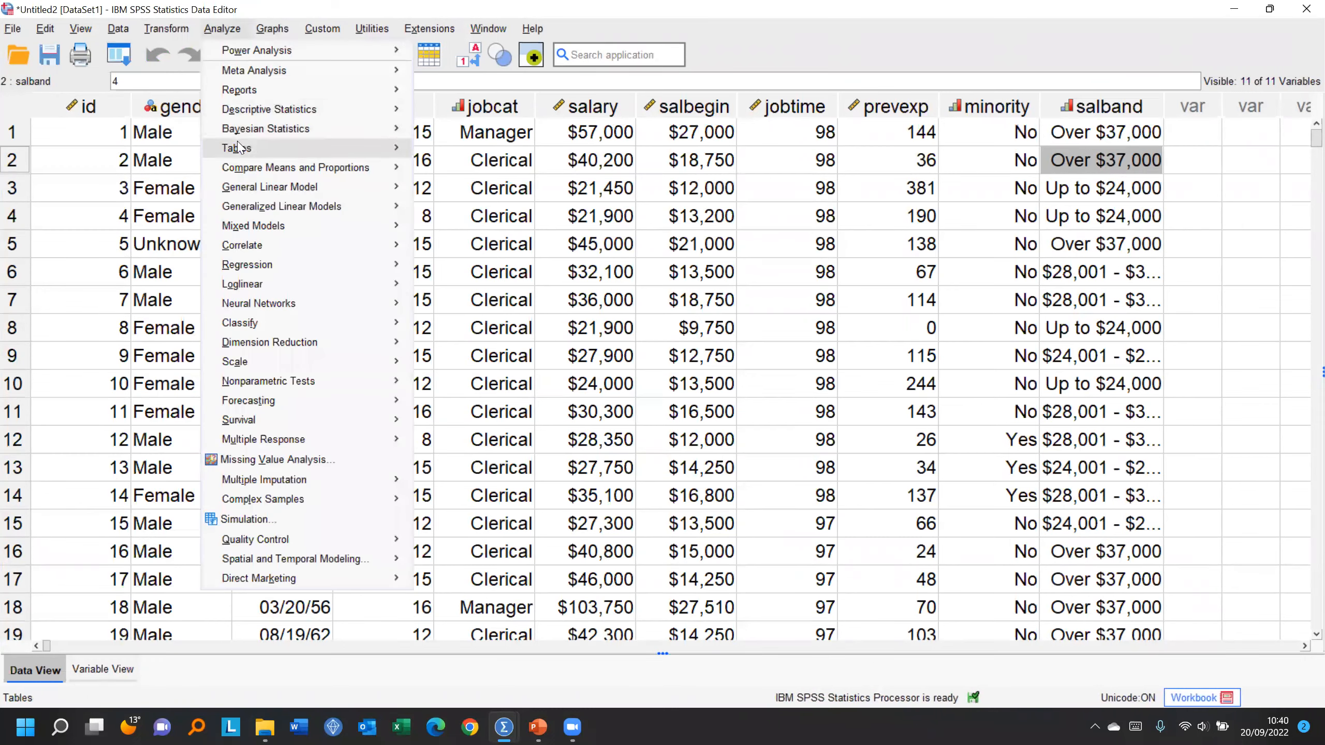
pyautogui.moveTo(240, 148)
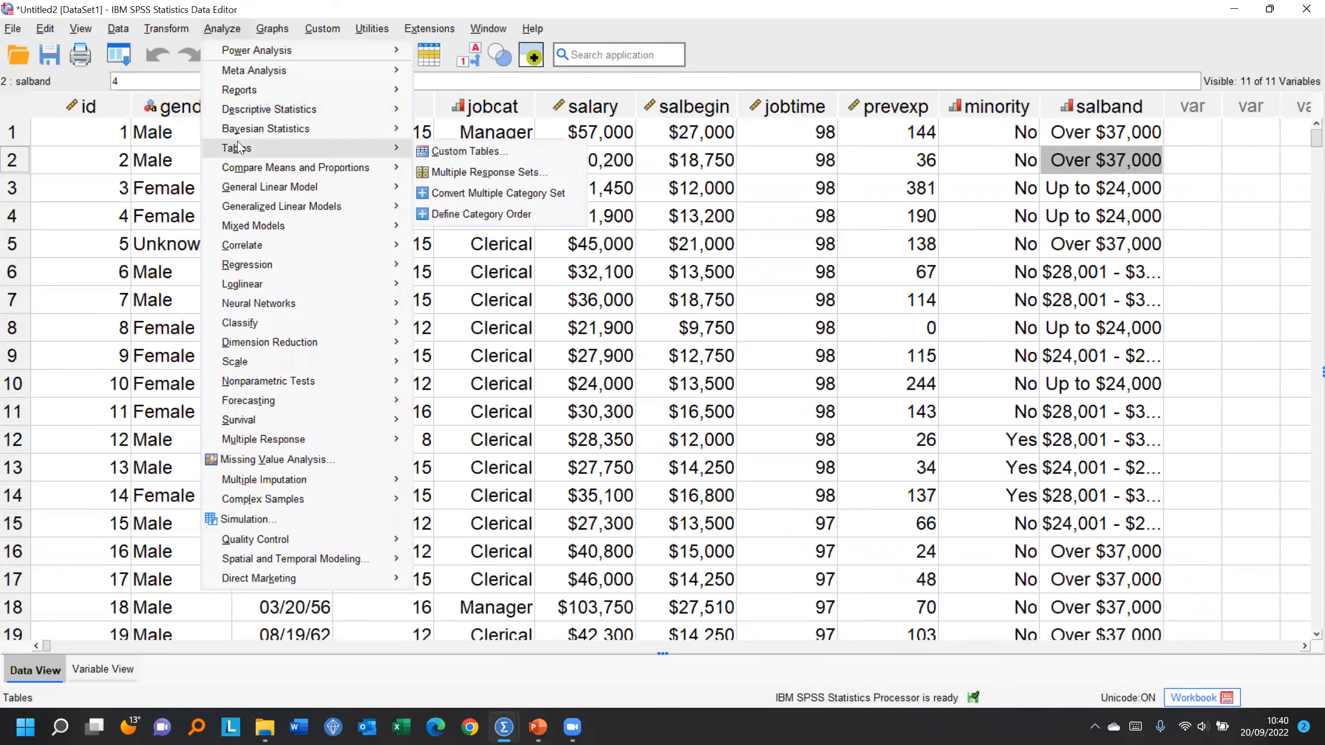
pyautogui.click(486, 153)
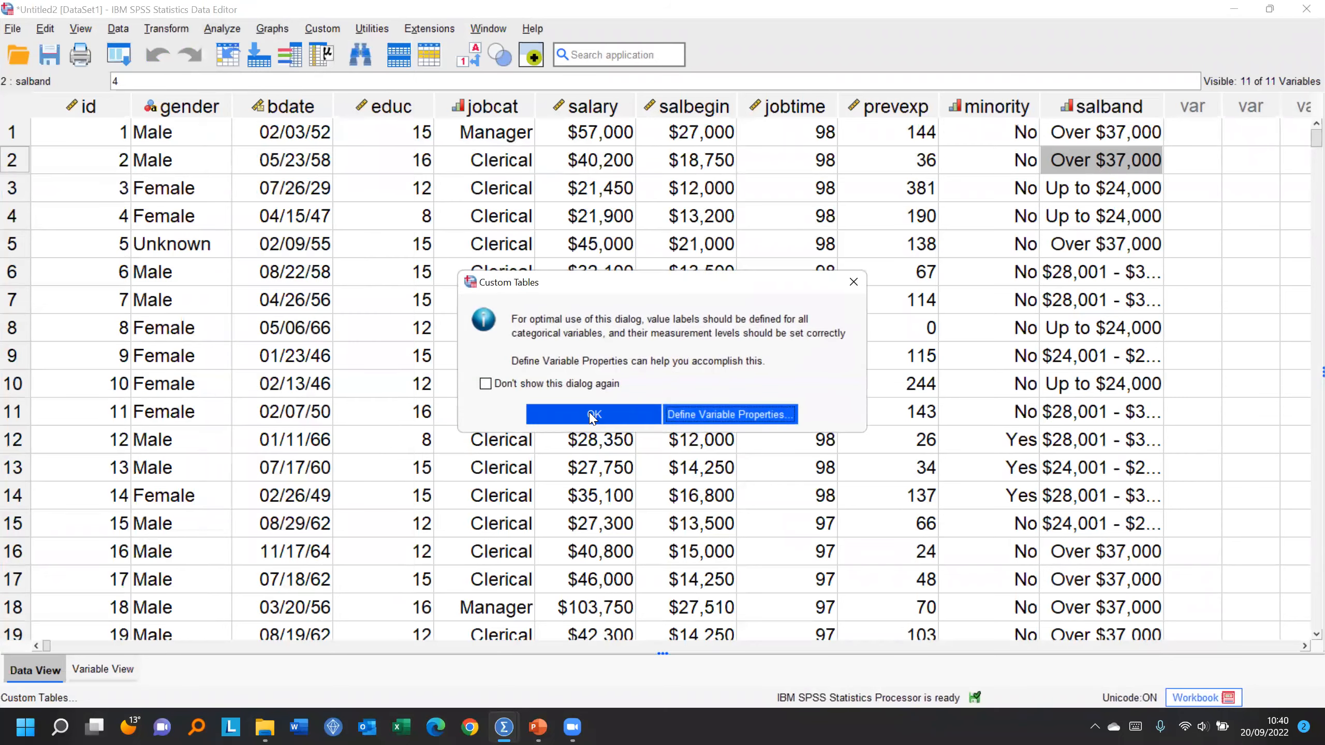
pyautogui.click(590, 413)
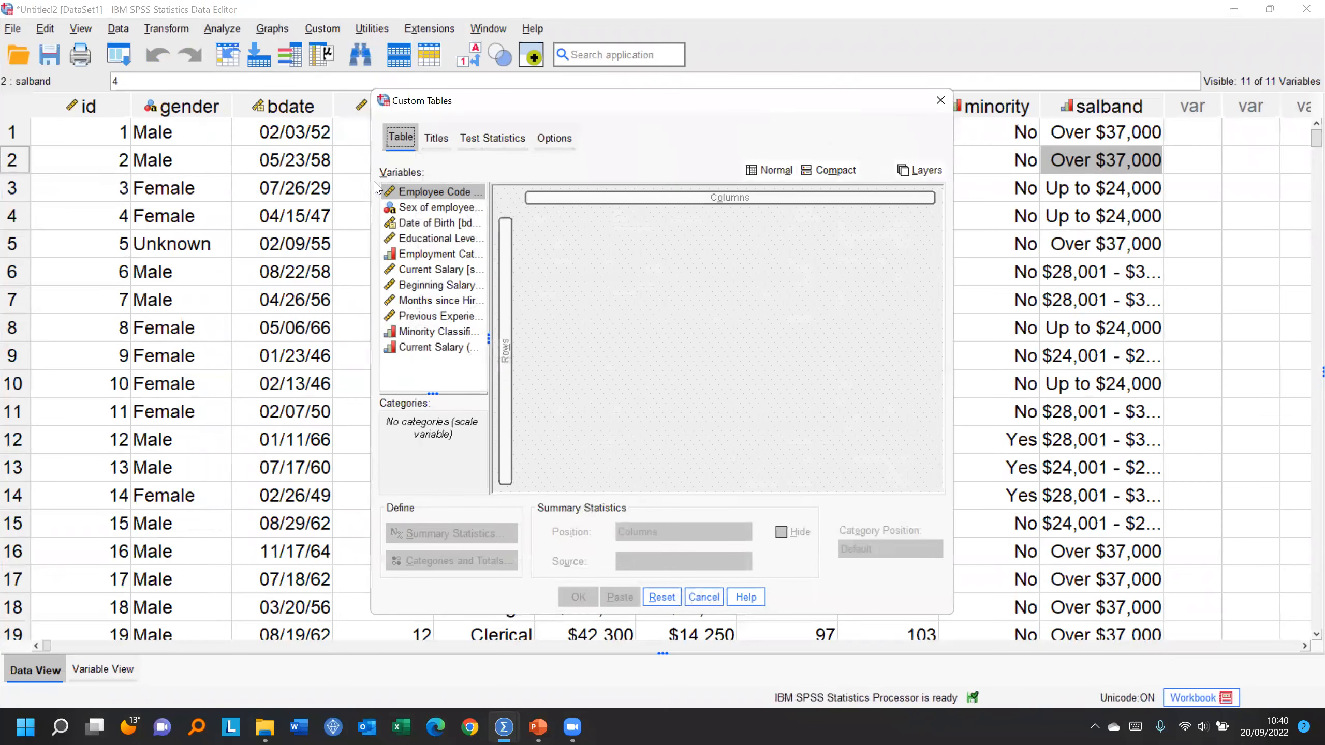
# Step: Enlarge the Custom Tables dialog and extend its variable list in width and height
pyautogui.moveTo(367, 181); pyautogui.dragTo(182, 178)
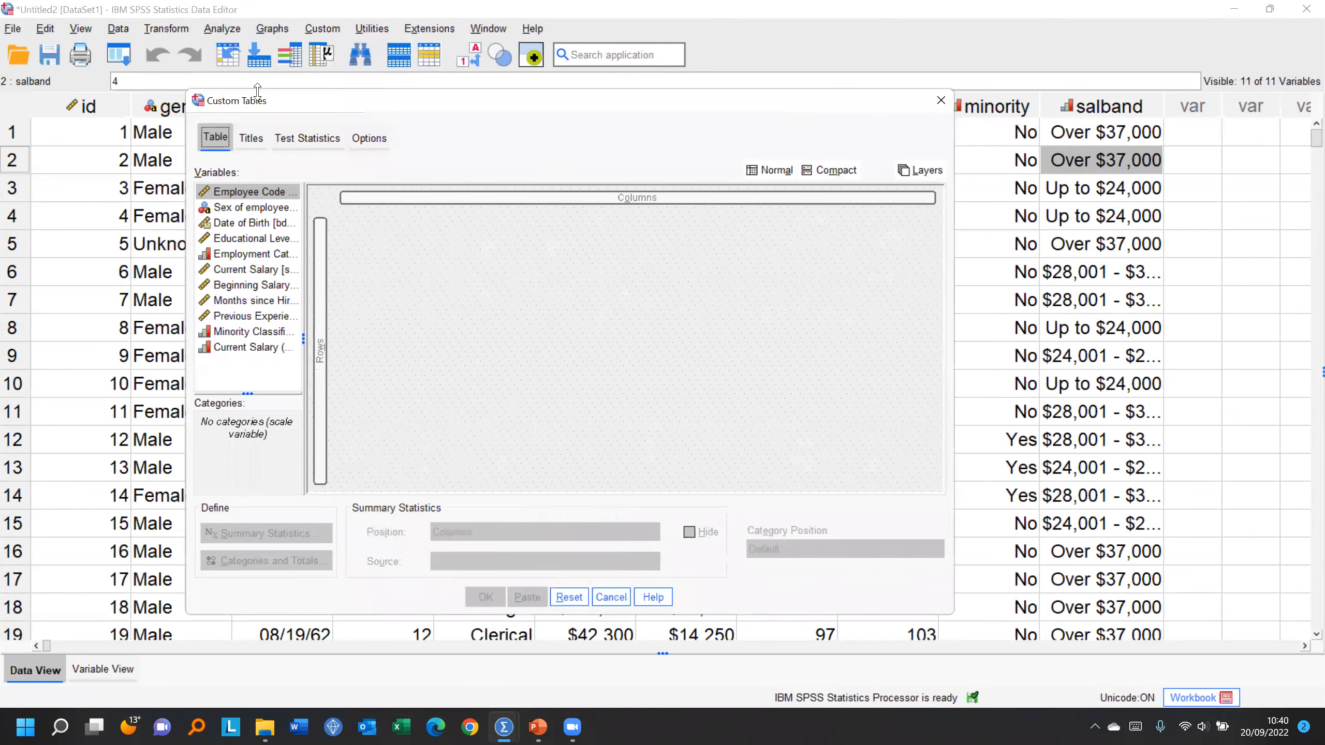
pyautogui.moveTo(257, 90); pyautogui.dragTo(257, 27)
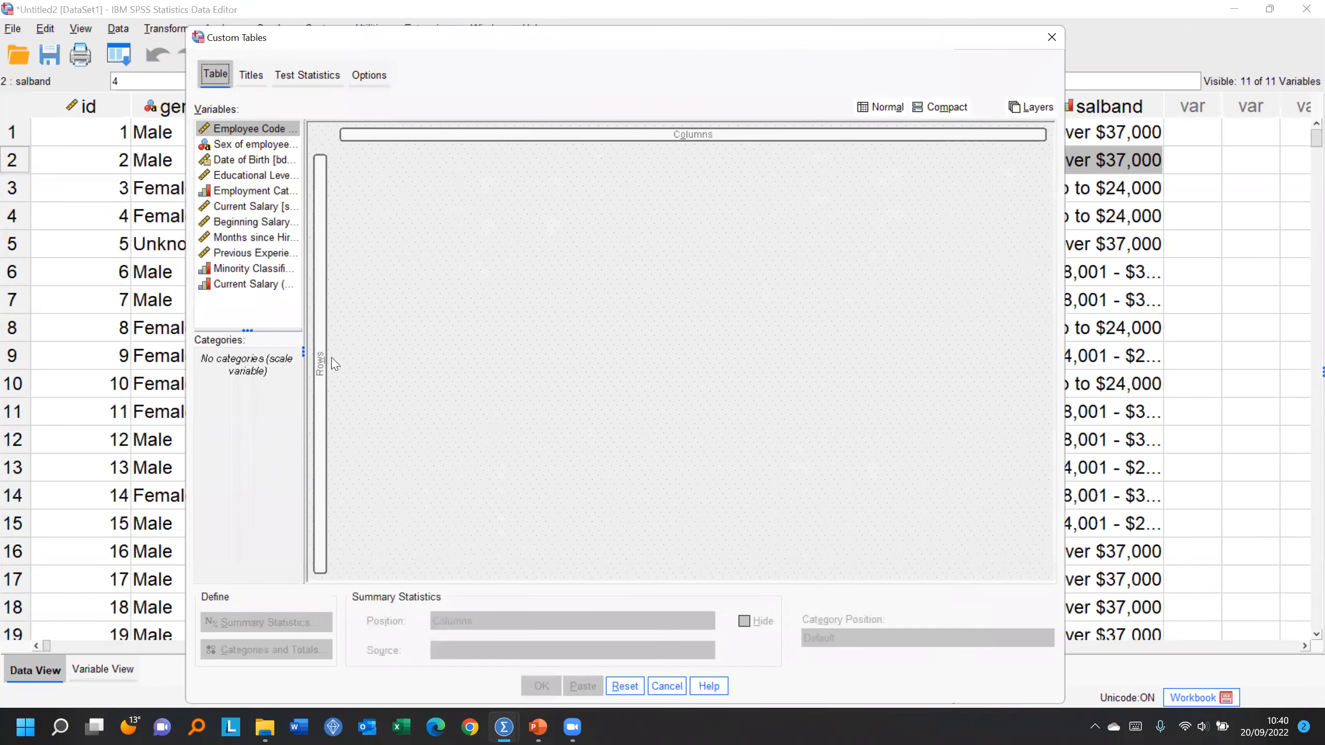
pyautogui.moveTo(376, 352); pyautogui.dragTo(376, 352)
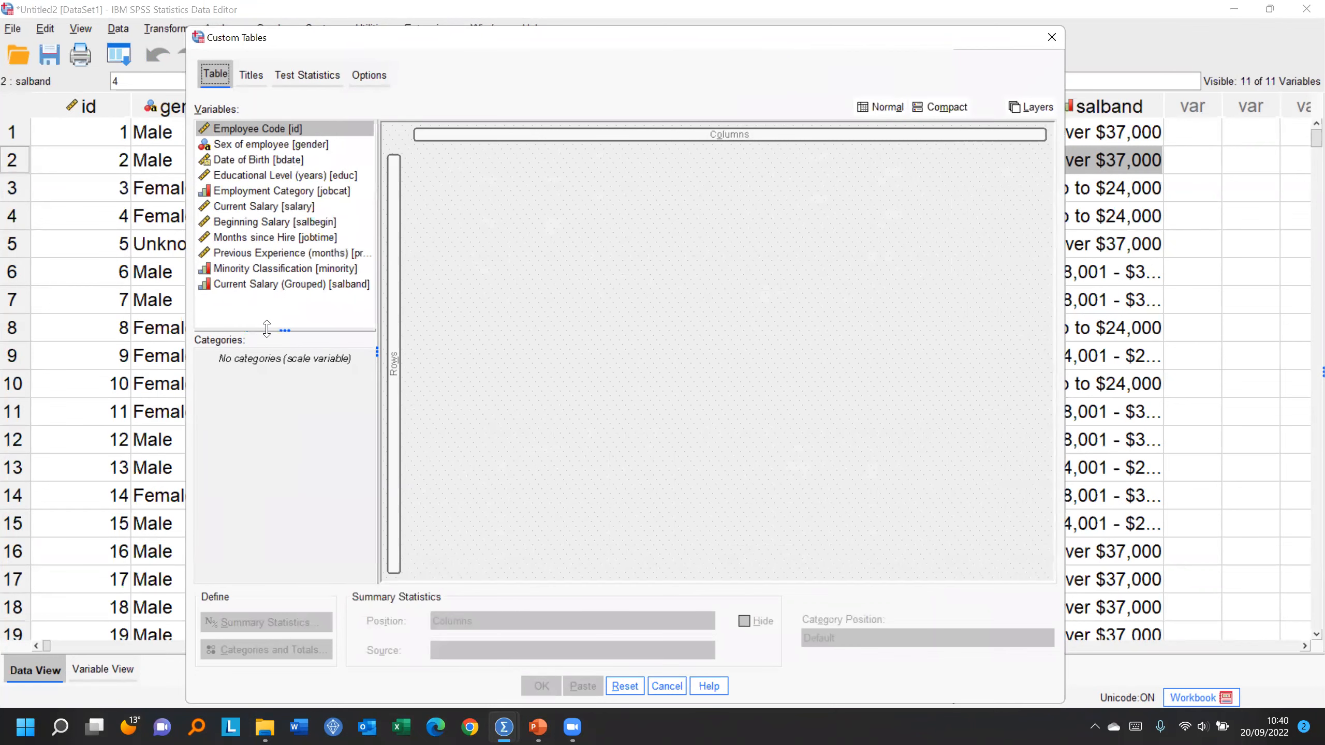
pyautogui.moveTo(291, 330); pyautogui.dragTo(296, 405)
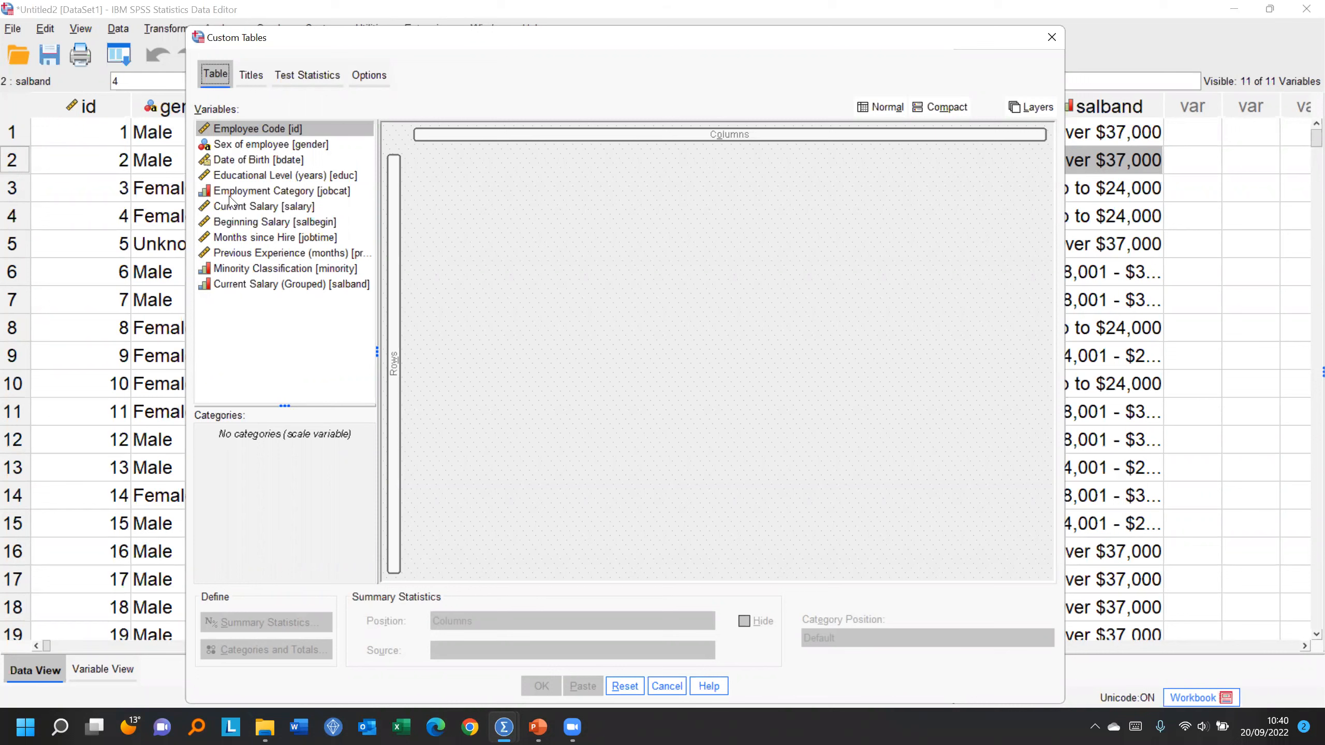
# Step: Place Employment Category in the rows and Current Salary (Grouped) in the columns of the custom table
pyautogui.moveTo(218, 191); pyautogui.dragTo(395, 245)
pyautogui.moveTo(219, 286); pyautogui.dragTo(530, 133)
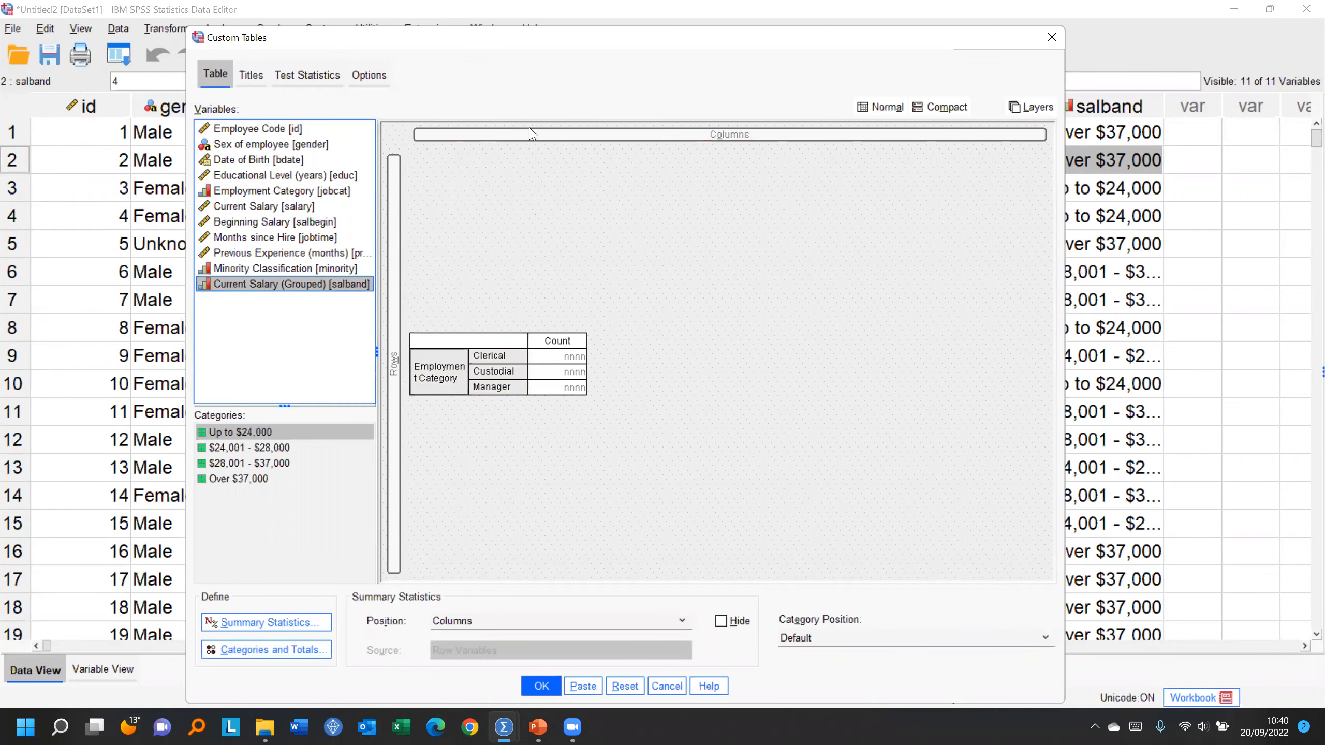
pyautogui.moveTo(332, 284); pyautogui.dragTo(743, 140)
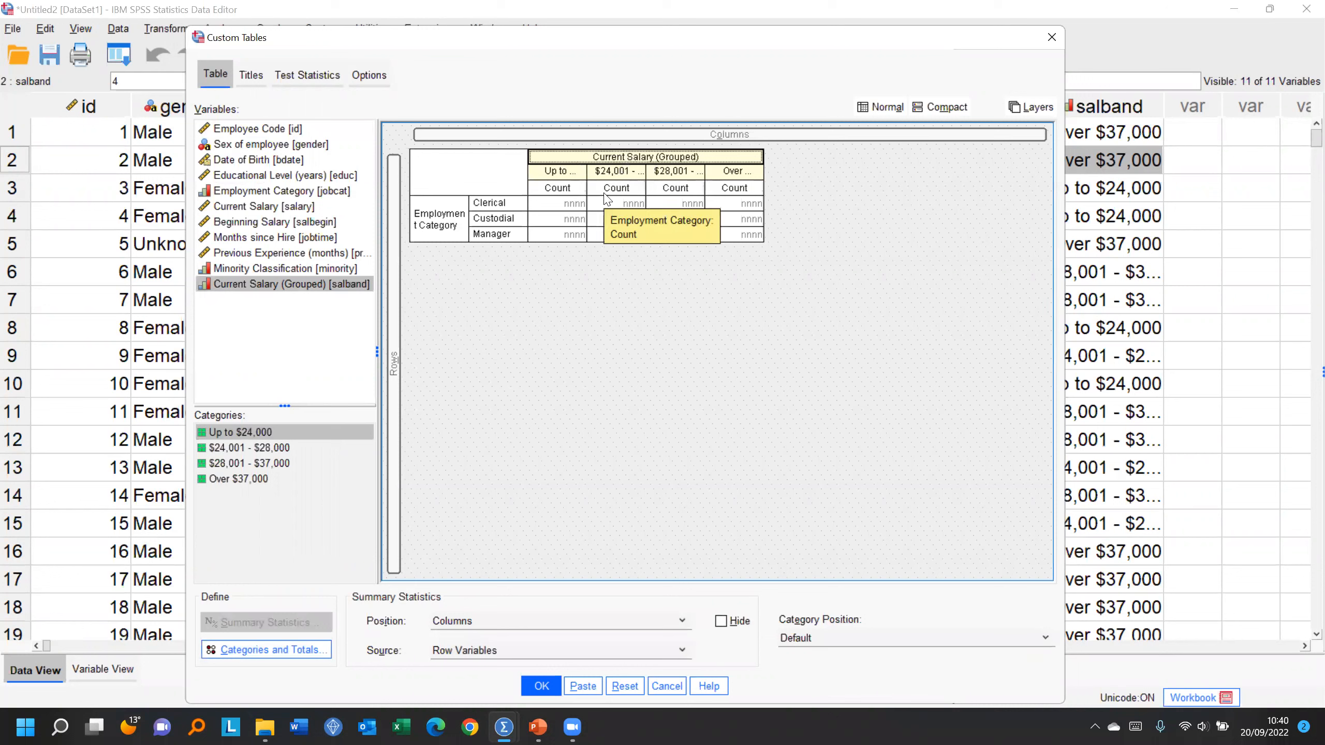
# Step: Stack Minority Classification beneath Employment Category in the table rows
pyautogui.click(218, 270)
pyautogui.moveTo(218, 273); pyautogui.dragTo(465, 254)
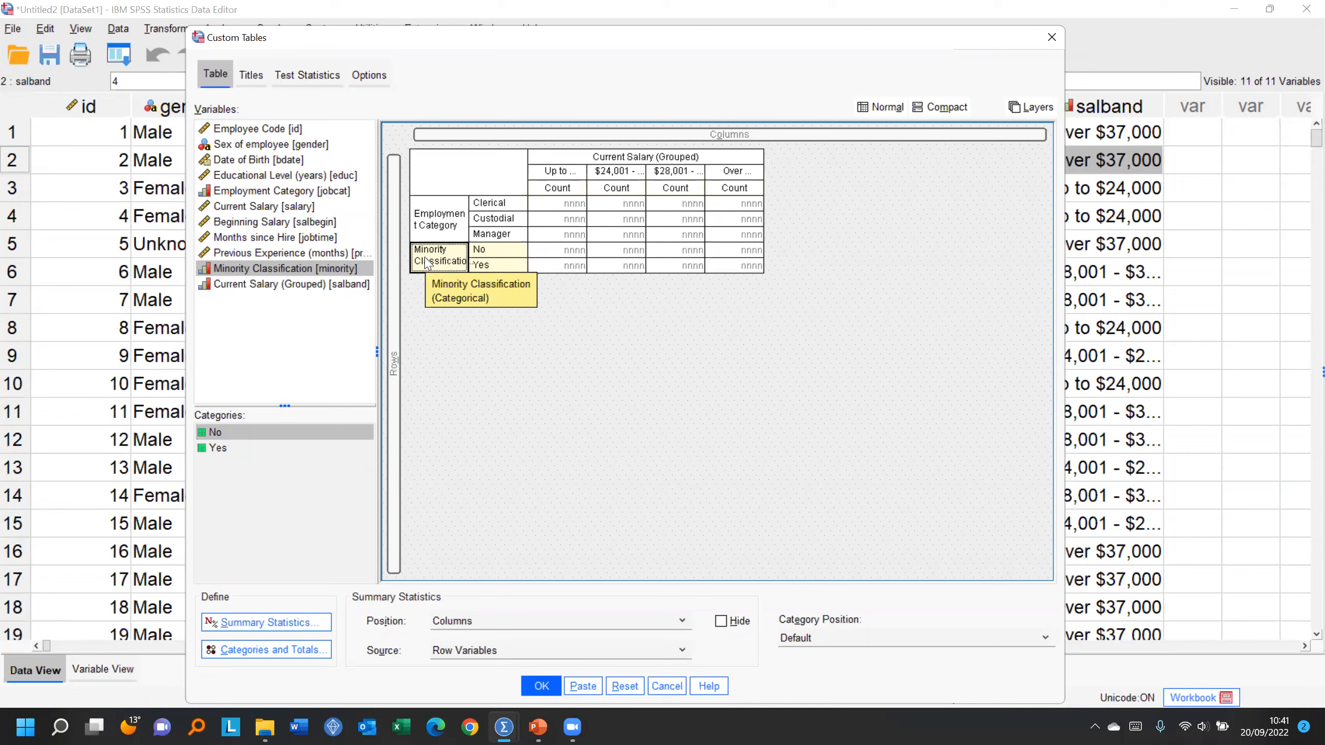
pyautogui.moveTo(427, 261)
pyautogui.mouseDown()
pyautogui.moveTo(525, 218)
pyautogui.moveTo(545, 255)
pyautogui.moveTo(522, 198)
pyautogui.moveTo(690, 194)
pyautogui.moveTo(588, 248)
pyautogui.moveTo(540, 228)
pyautogui.moveTo(475, 271)
pyautogui.moveTo(442, 258)
pyautogui.mouseUp()
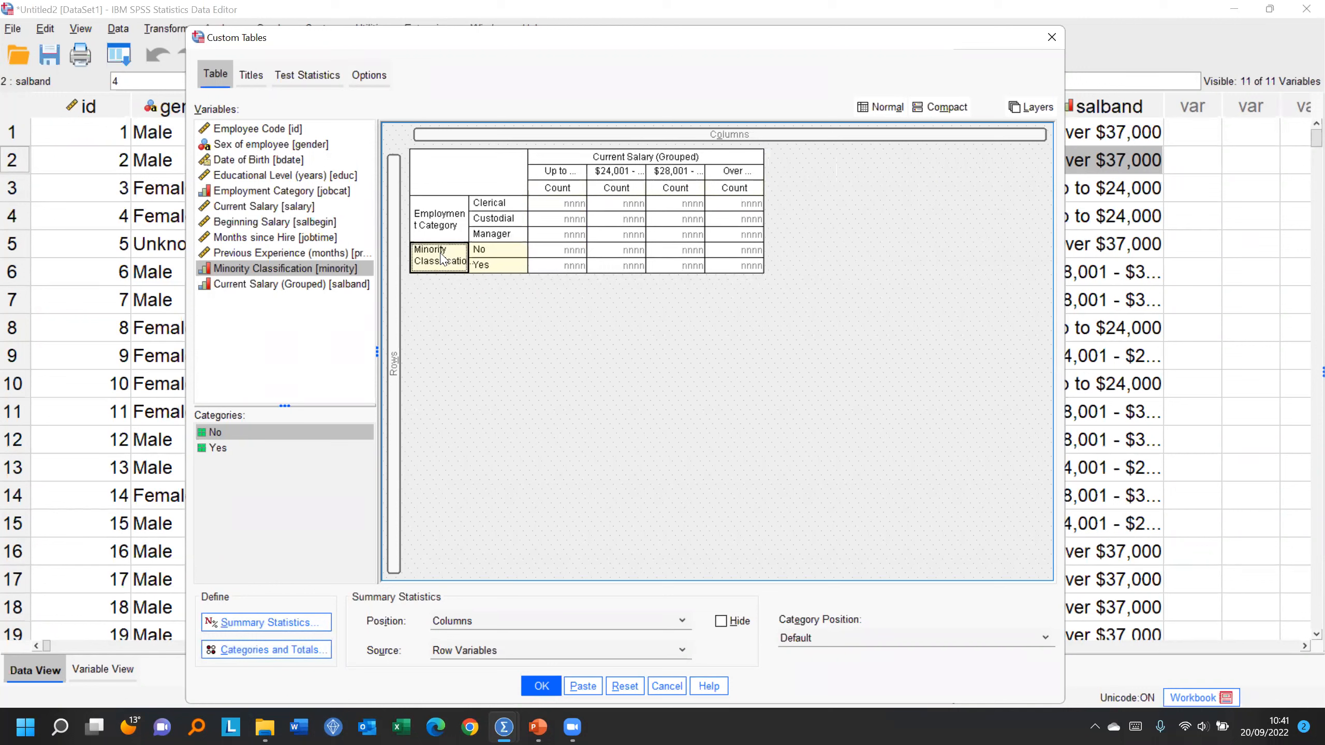
# Step: Add Educational Level (years) and Previous Experience (months) as columns beside Current Salary (Grouped)
pyautogui.click(232, 239)
pyautogui.moveTo(235, 176); pyautogui.dragTo(773, 175)
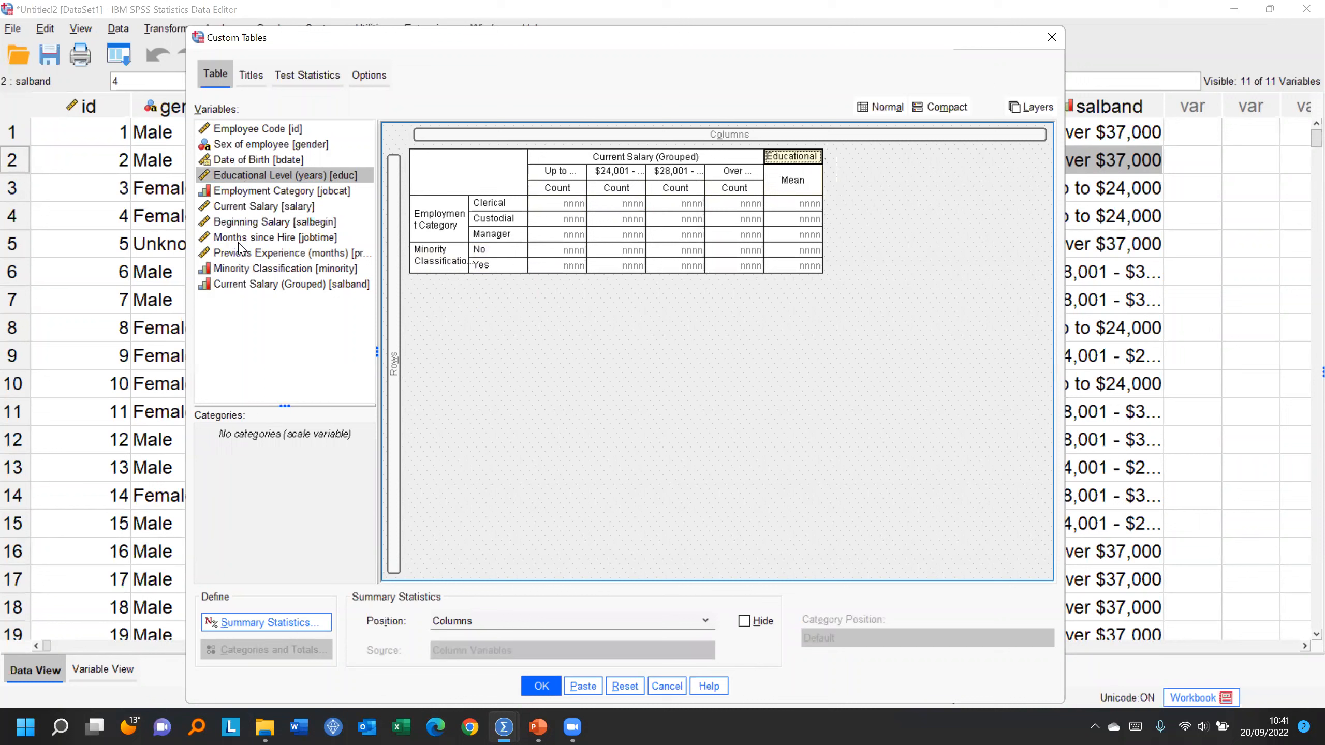
pyautogui.moveTo(240, 254); pyautogui.dragTo(831, 191)
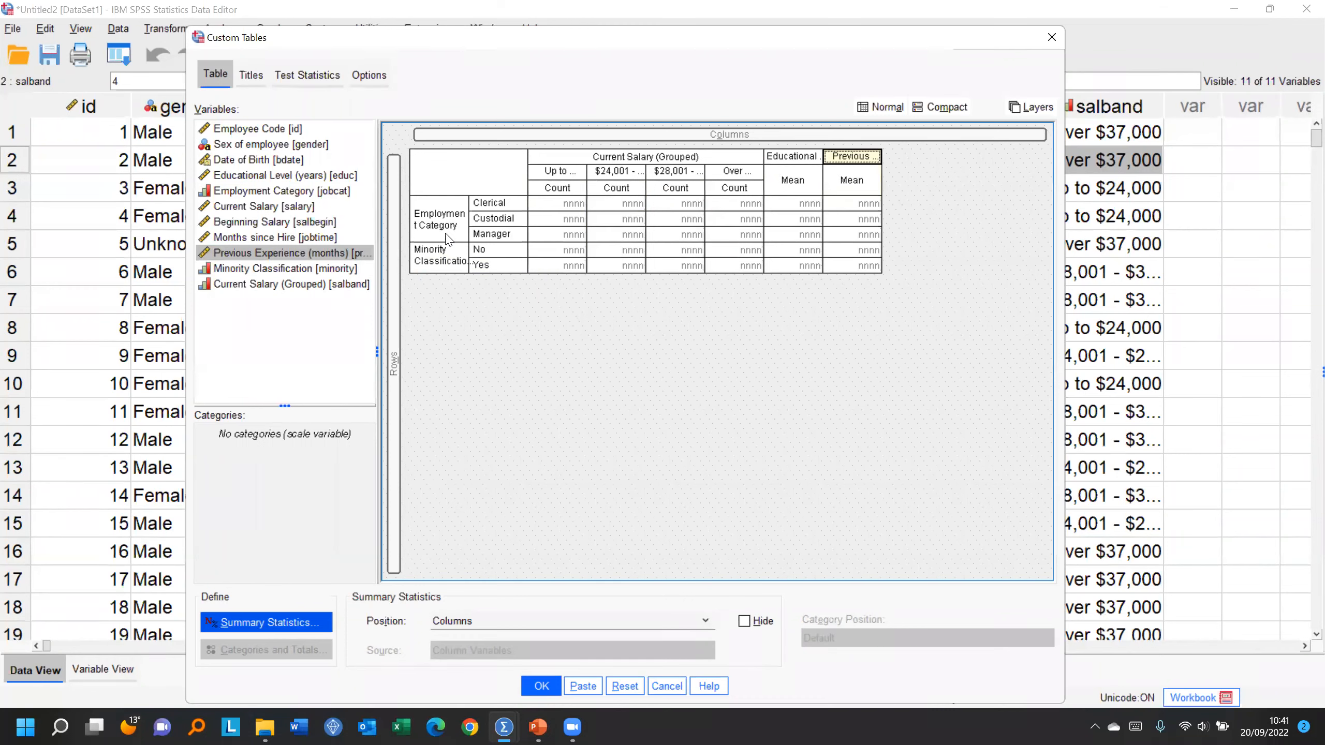
# Step: Show a Total row for the Employment Category variable
pyautogui.click(435, 219)
pyautogui.click(268, 650)
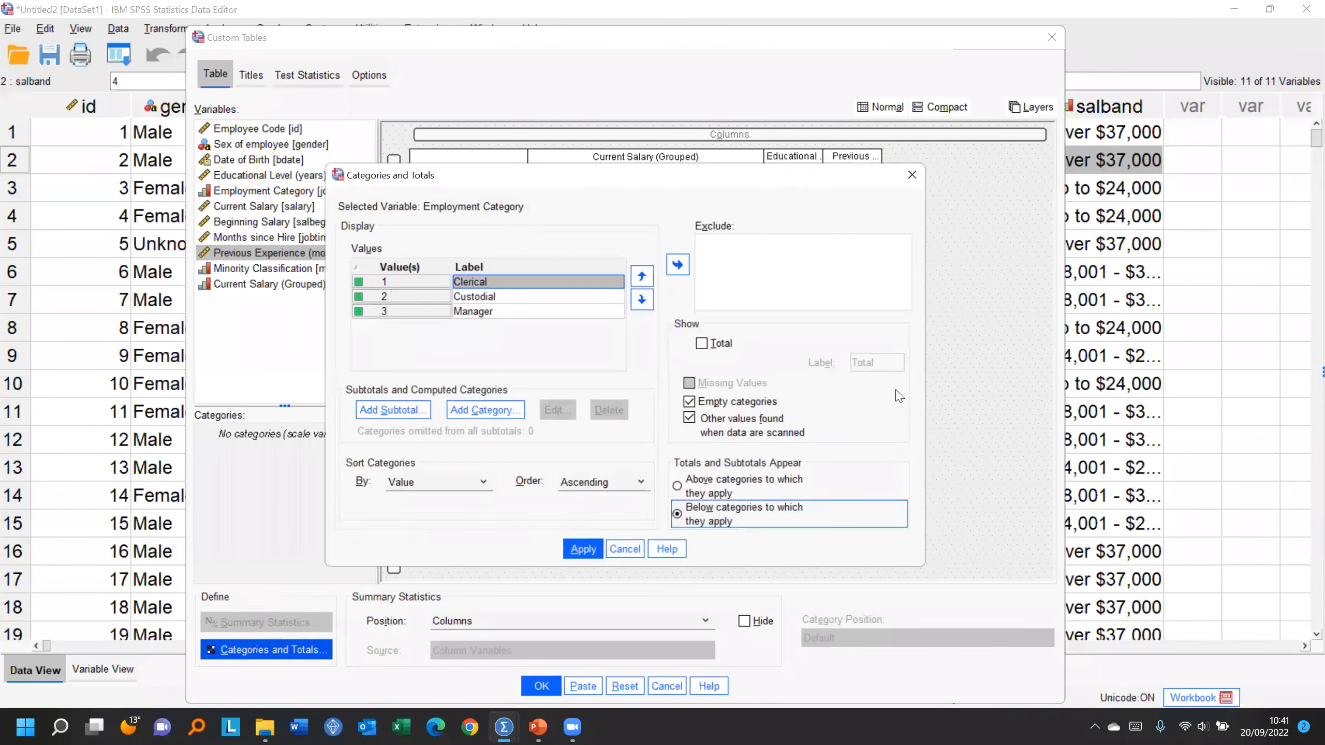
pyautogui.click(702, 343)
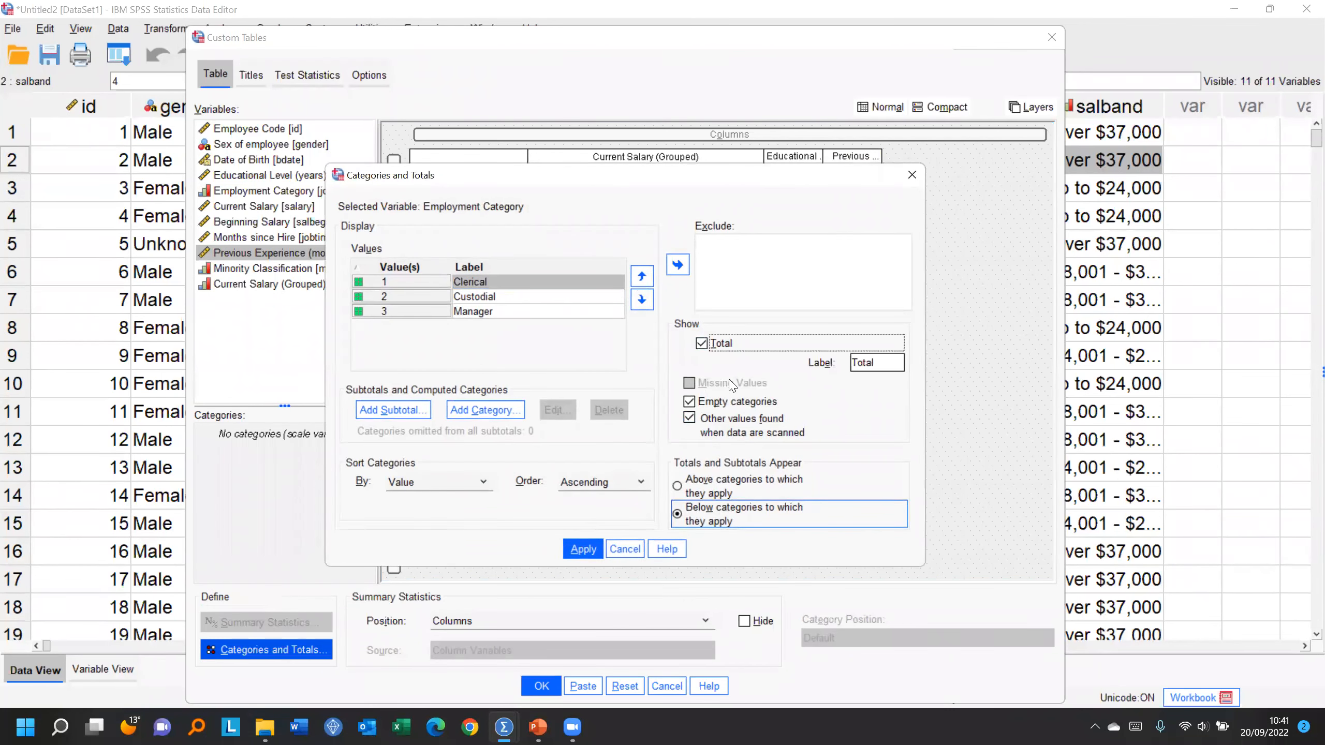
pyautogui.click(582, 549)
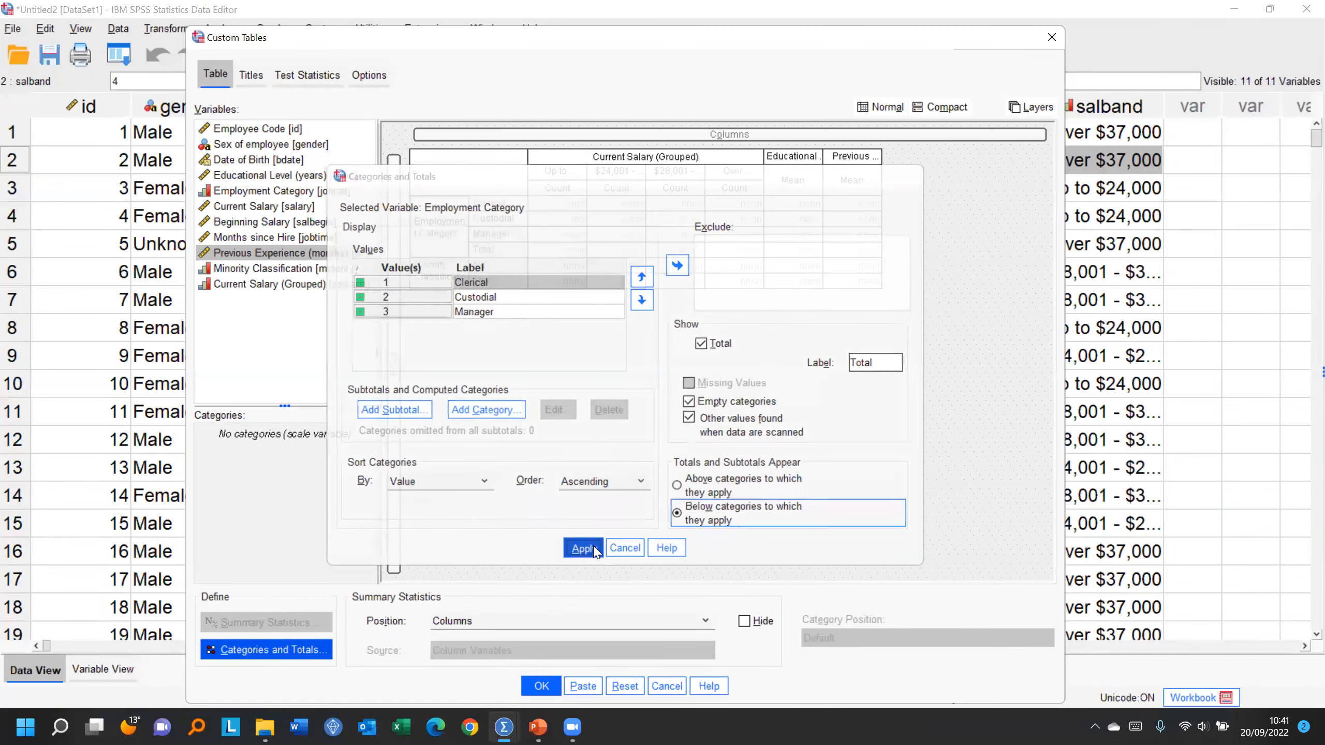
# Step: Show a Total row for the Minority Classification variable
pyautogui.click(440, 271)
pyautogui.click(230, 649)
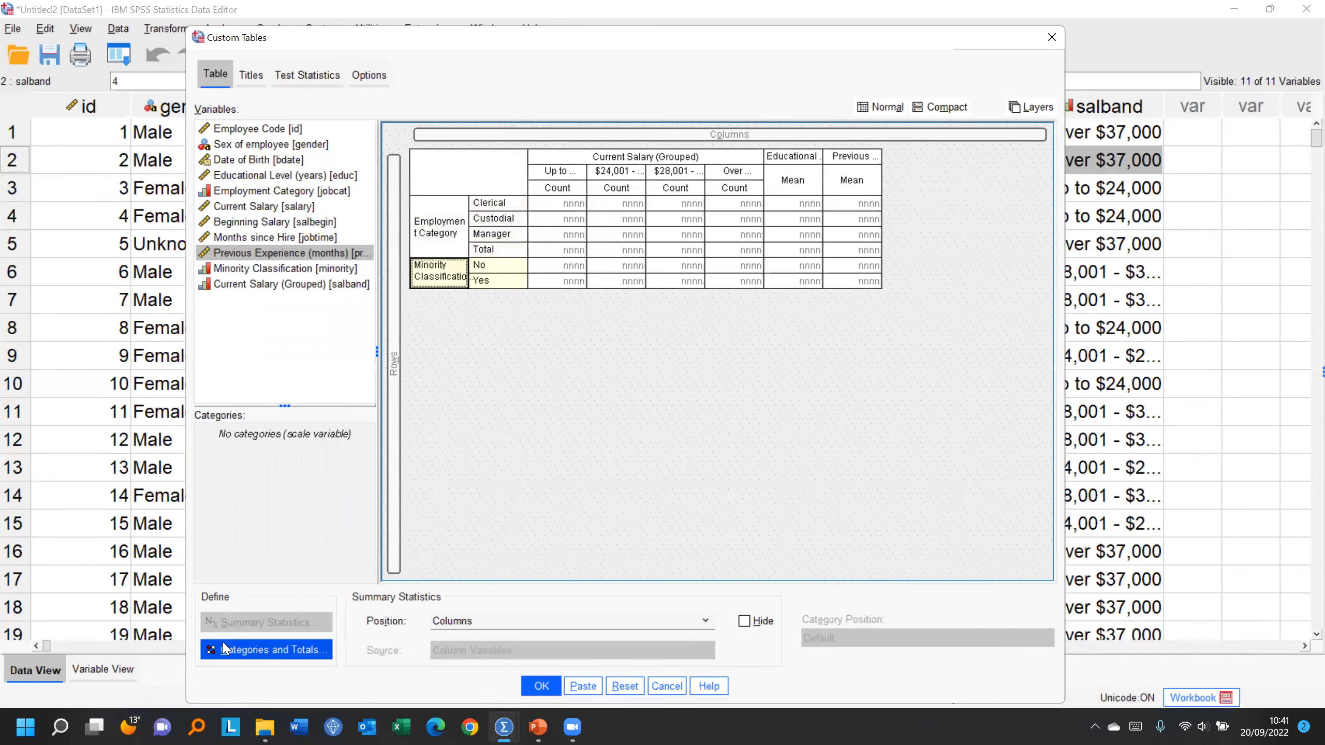
pyautogui.click(698, 342)
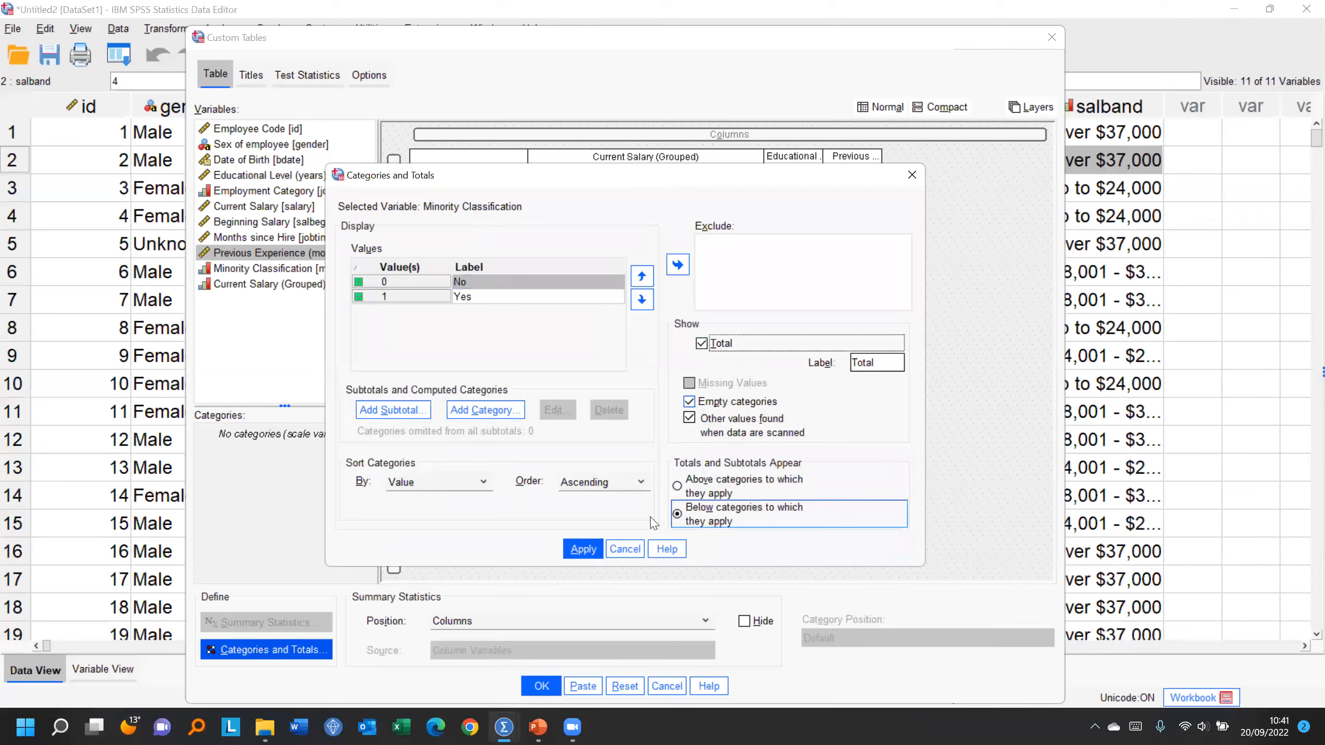
pyautogui.click(582, 545)
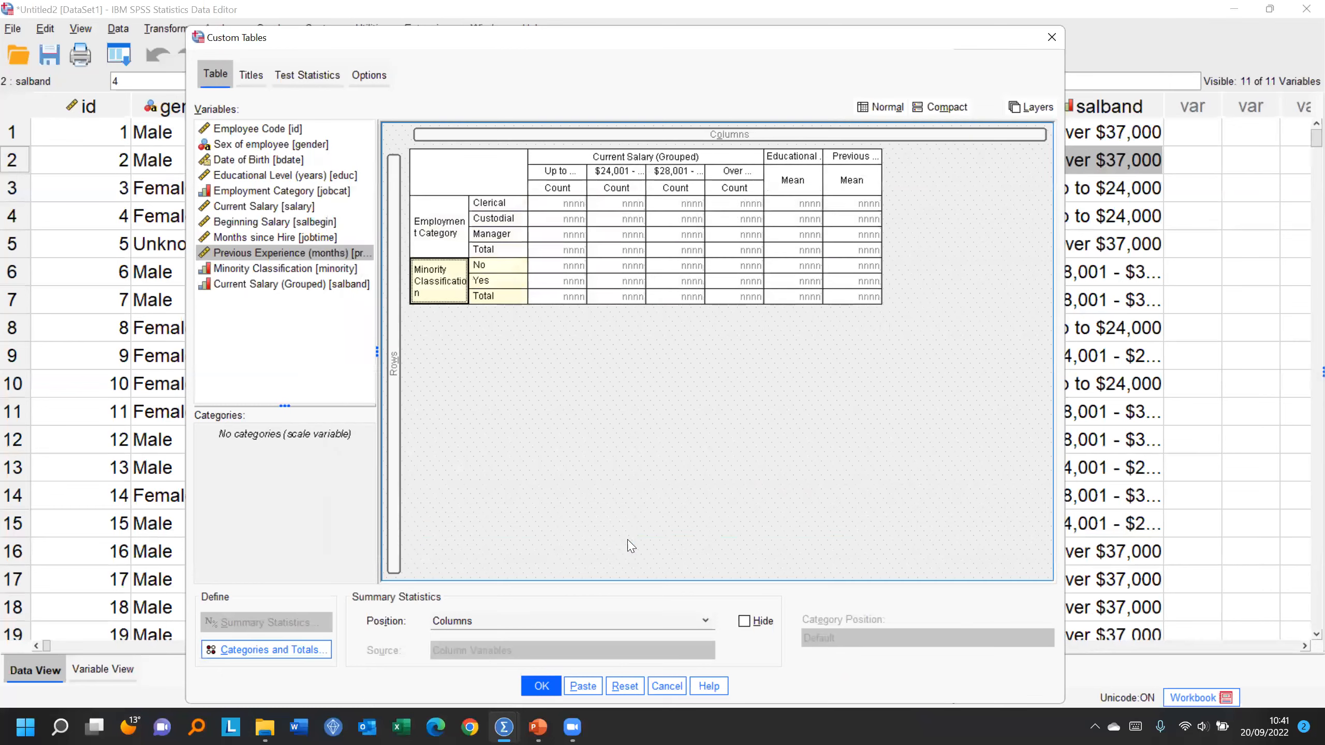
# Step: Replace the mean with the median as the summary statistic for both the Educational Level and Previous Experience columns
pyautogui.click(793, 161)
pyautogui.click(268, 625)
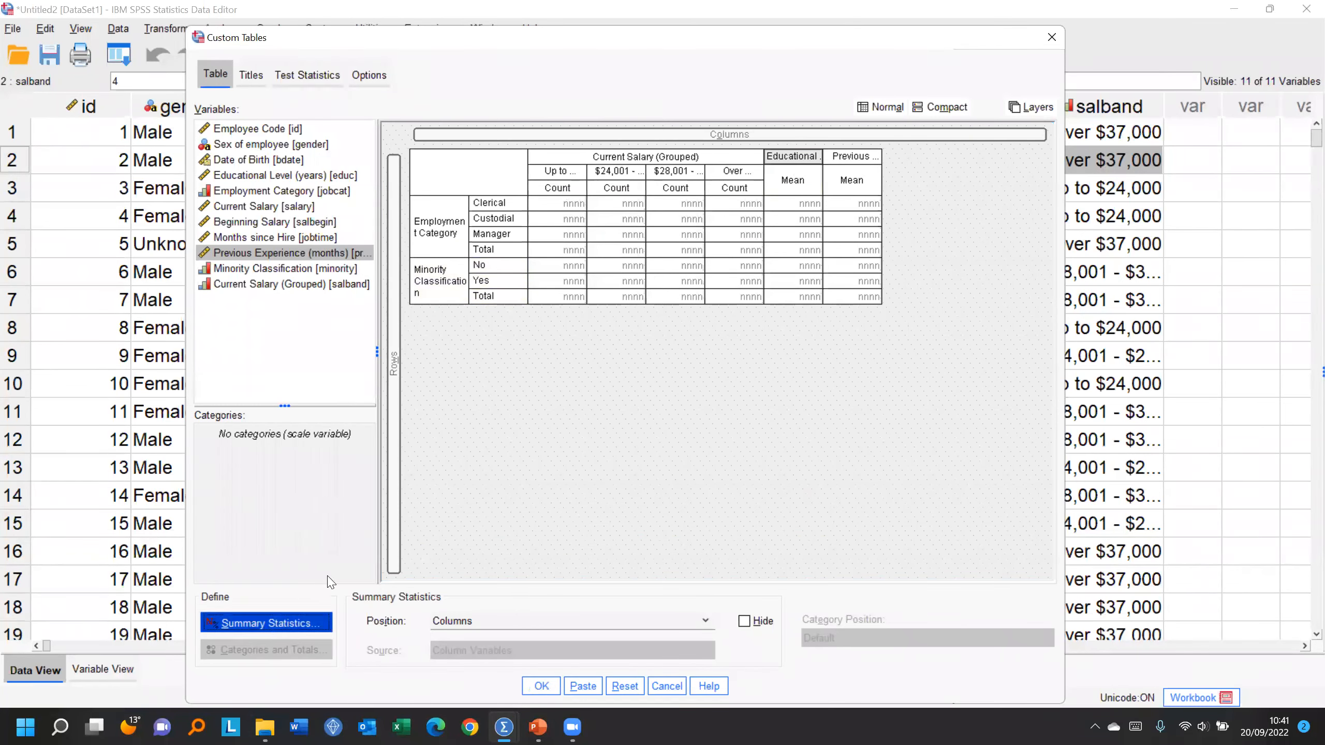
pyautogui.click(525, 303)
pyautogui.click(481, 298)
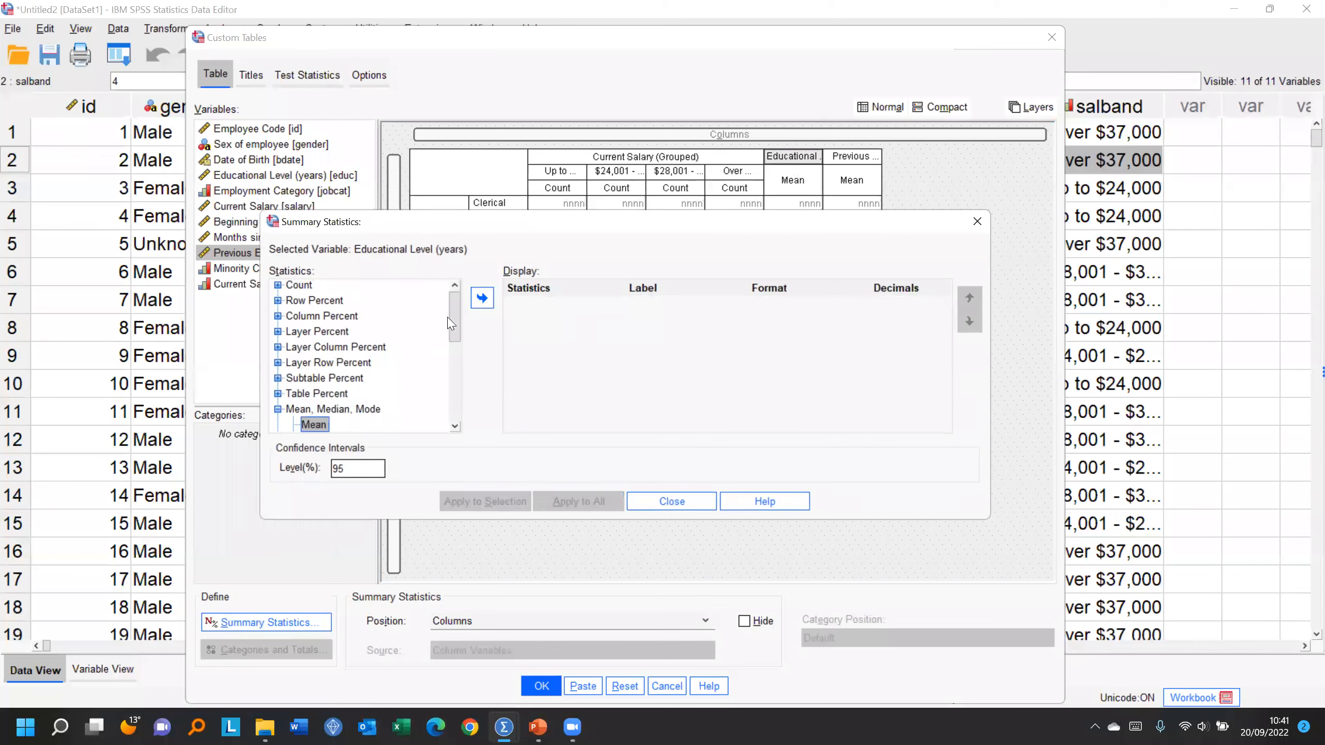
pyautogui.scroll(-3, 393, 398)
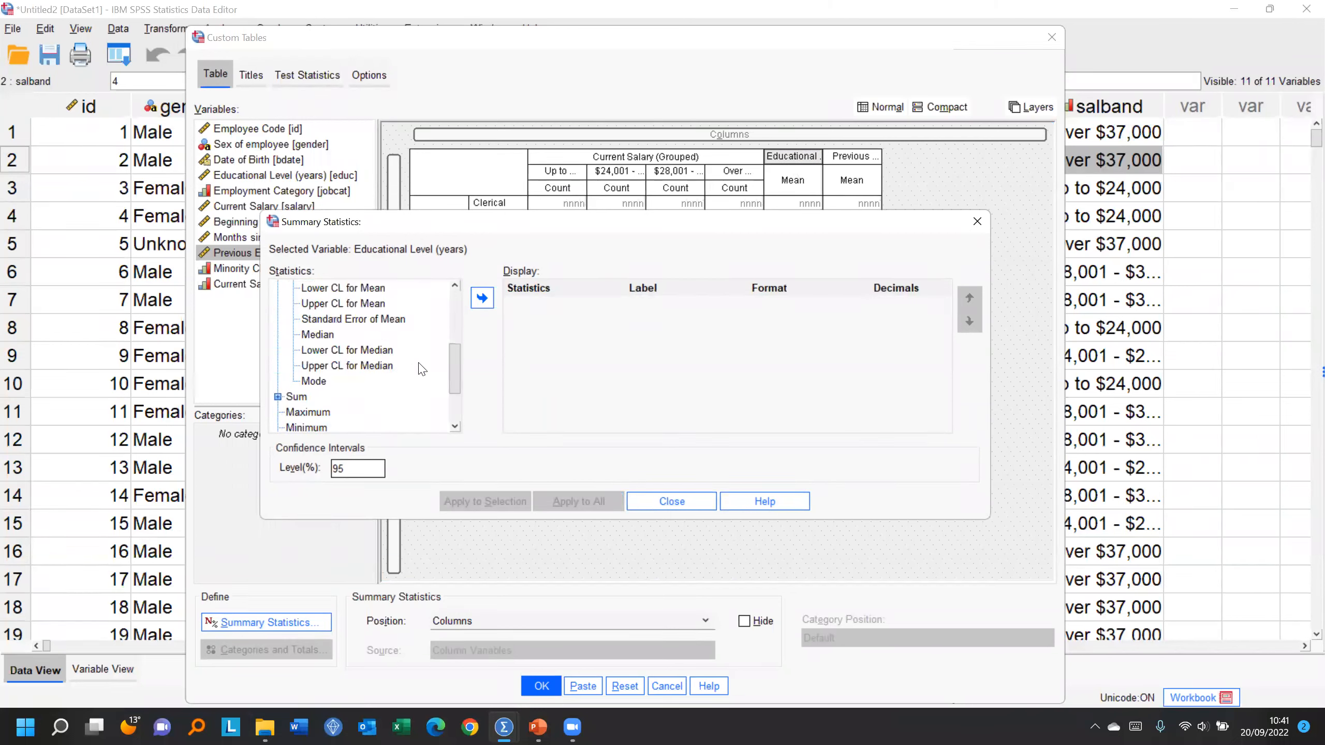
pyautogui.scroll(5, 421, 369)
pyautogui.scroll(-2, 397, 374)
pyautogui.moveTo(454, 351); pyautogui.dragTo(454, 376)
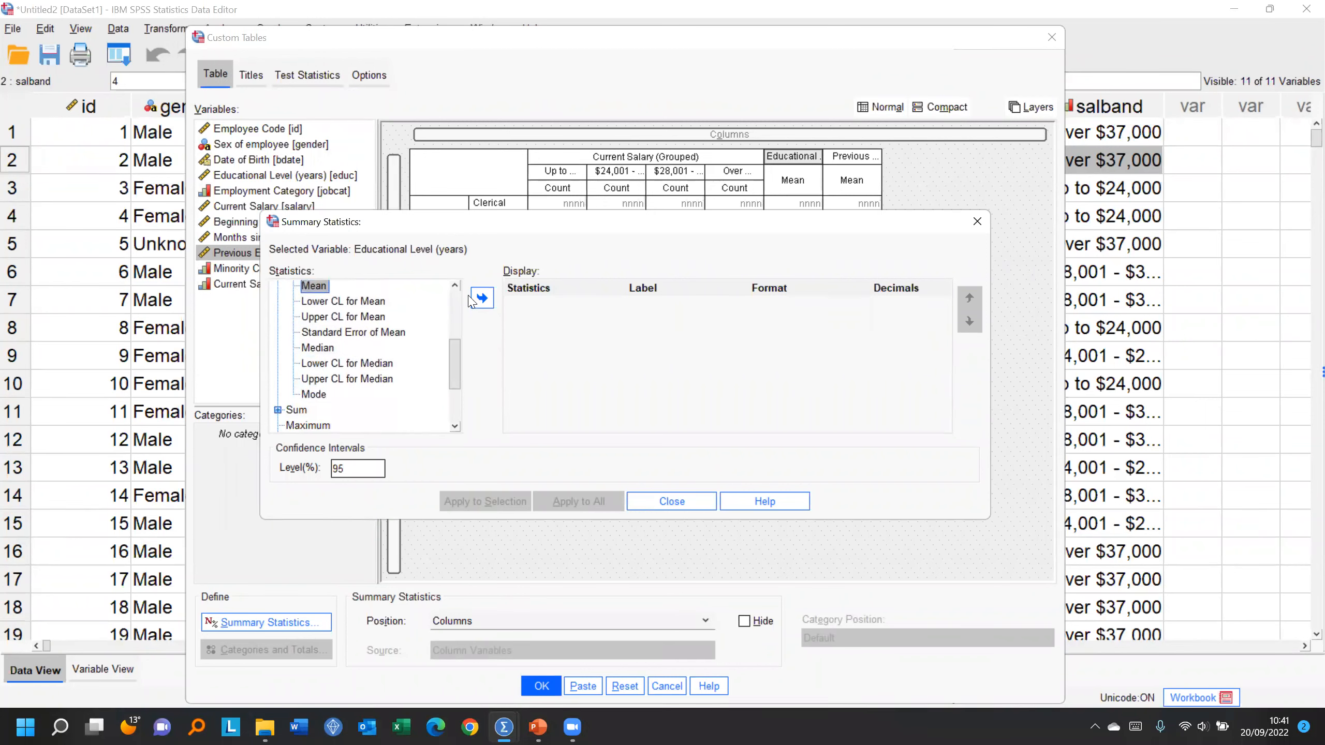
pyautogui.click(313, 349)
pyautogui.click(483, 301)
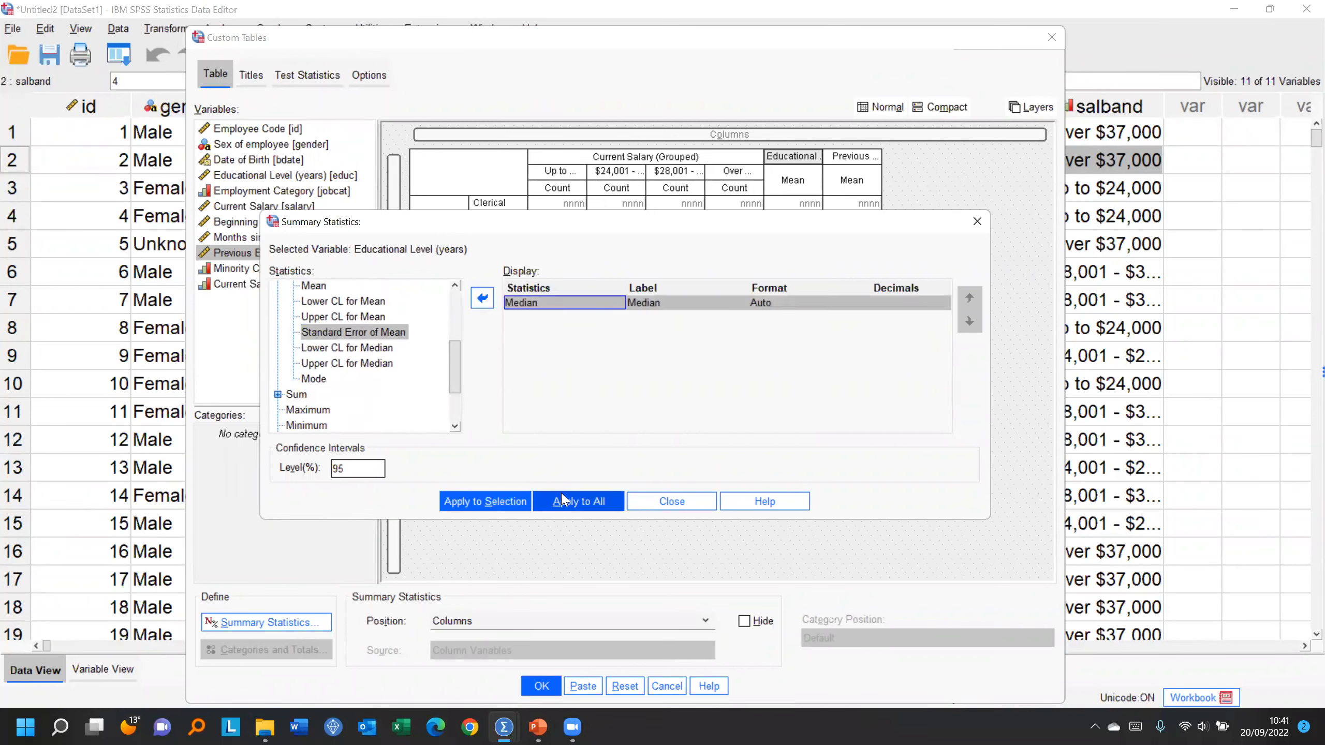
pyautogui.click(564, 499)
pyautogui.click(673, 502)
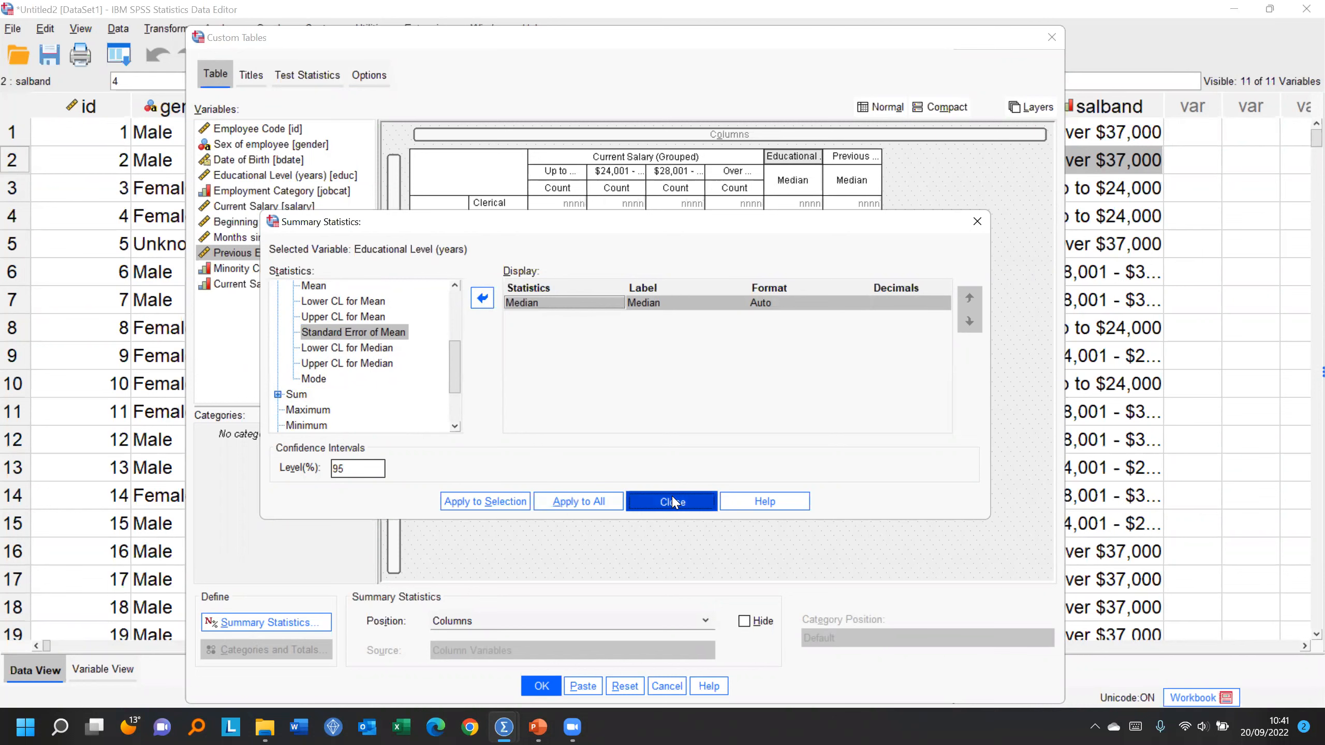
# Step: Add Row N % after Count in the summary statistics of Current Salary (Grouped) and apply it to the selection
pyautogui.click(266, 622)
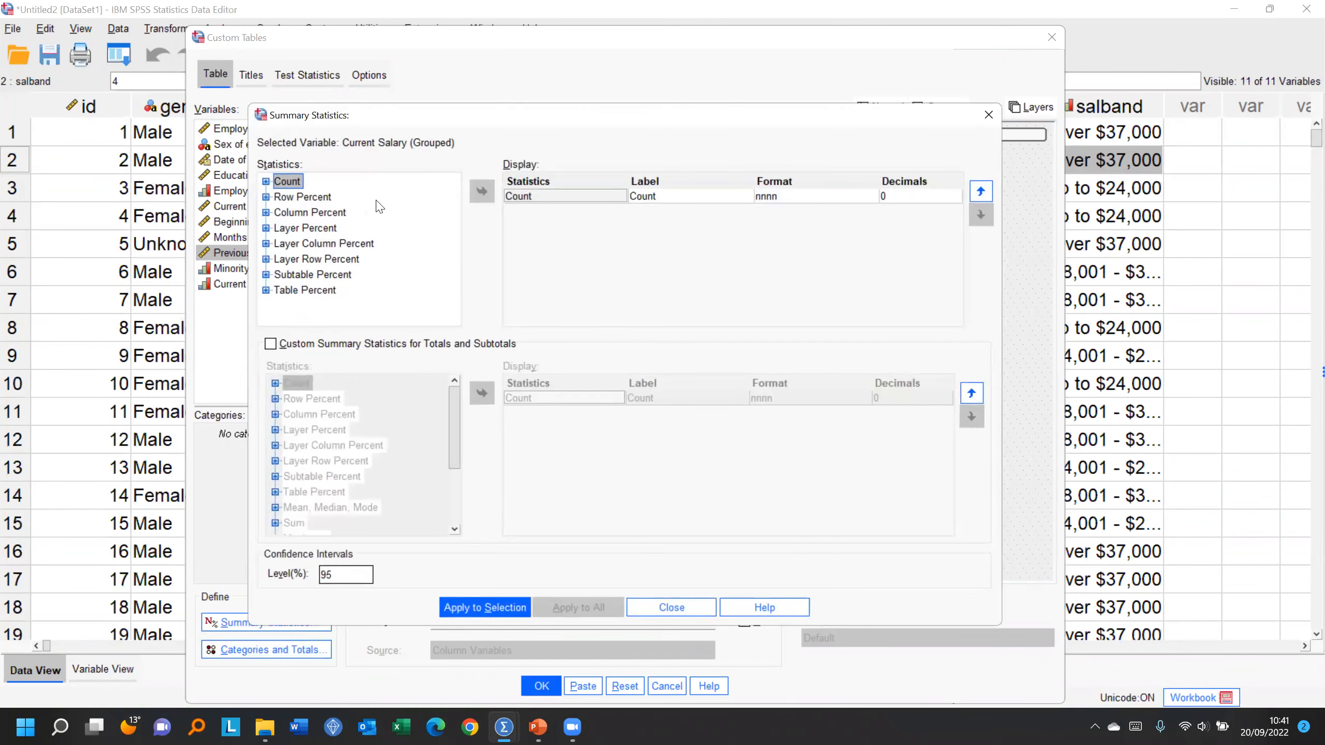
pyautogui.click(274, 198)
pyautogui.click(266, 197)
pyautogui.click(308, 196)
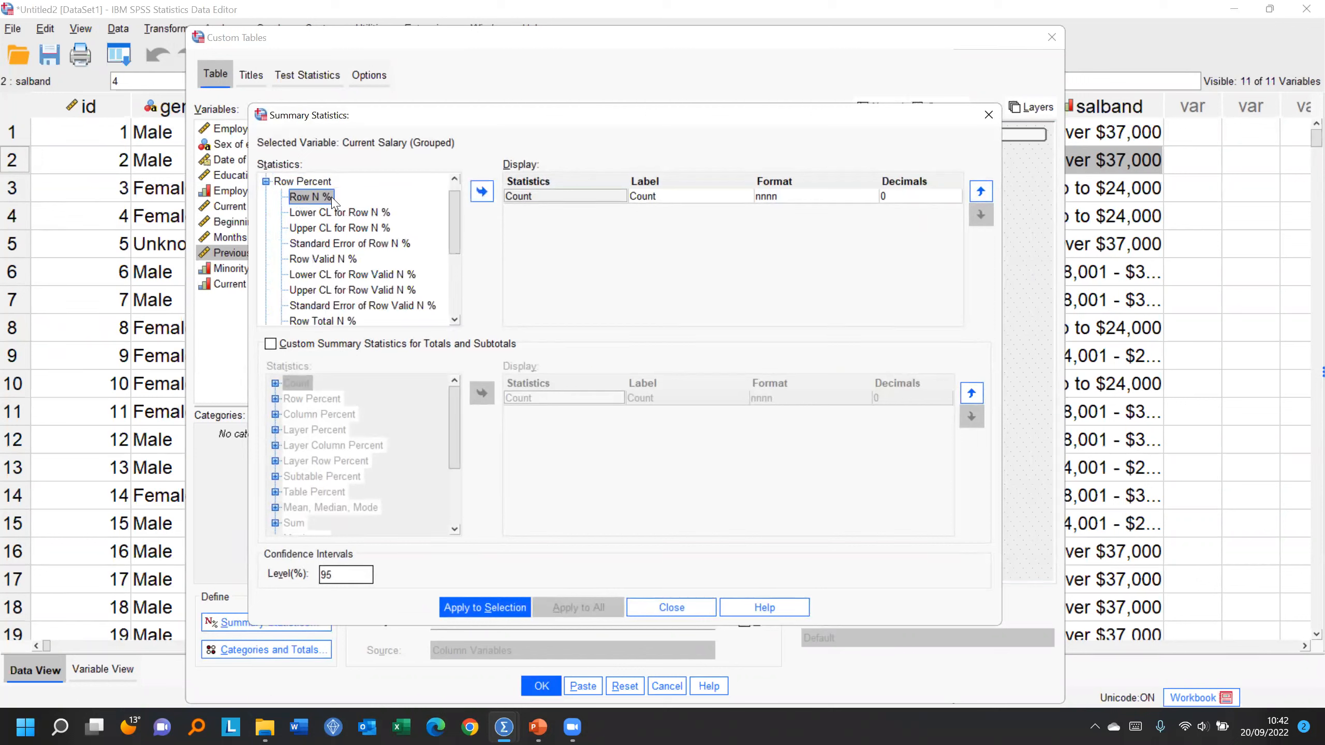
pyautogui.click(482, 191)
pyautogui.moveTo(452, 230); pyautogui.dragTo(457, 337)
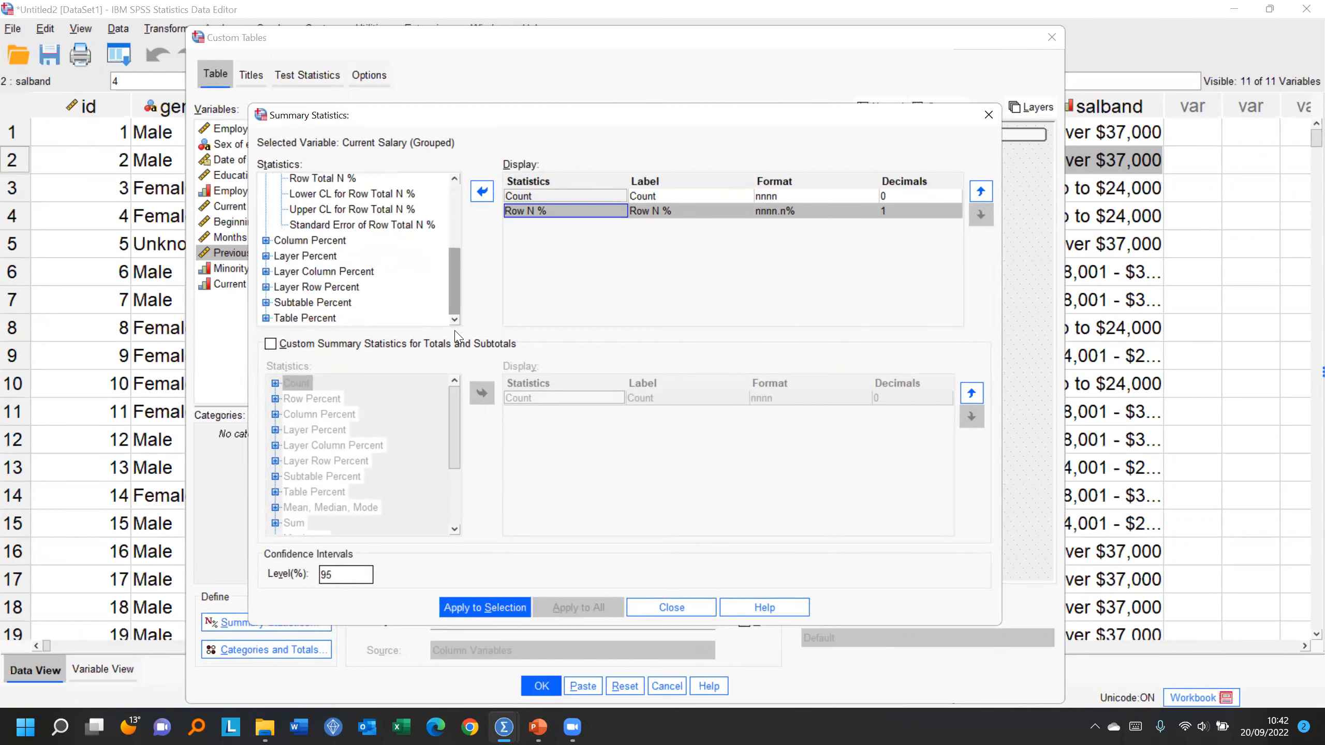
pyautogui.click(485, 608)
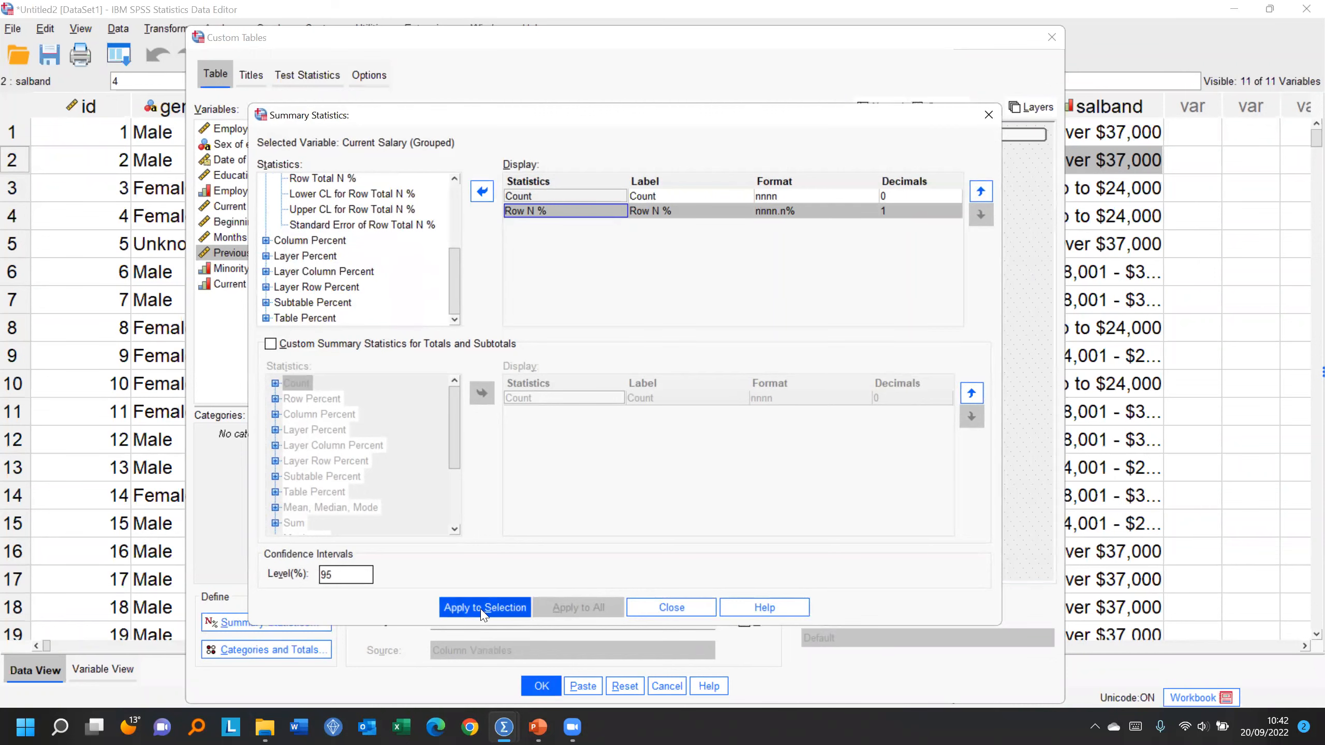
# Step: Close the summary statistics and title the custom table "This is an example custom table"
pyautogui.press('Return')
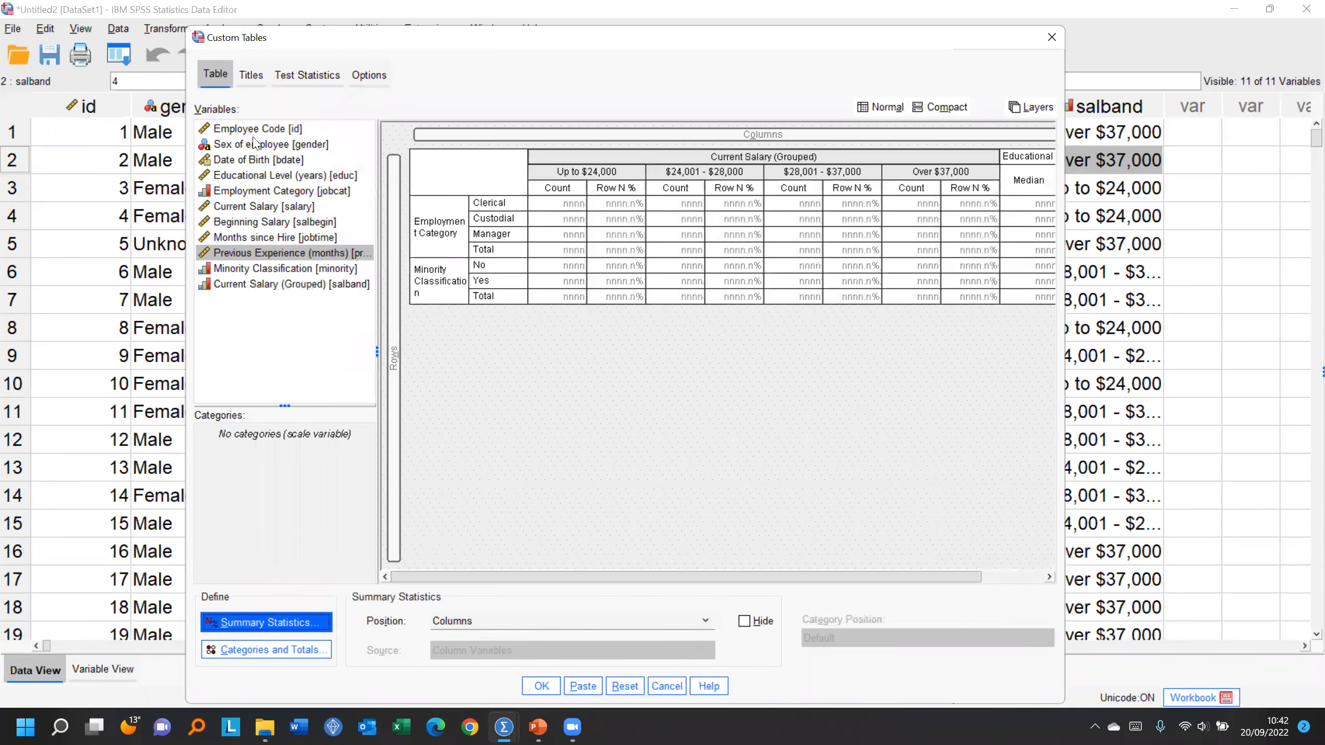
pyautogui.click(253, 77)
pyautogui.click(263, 152)
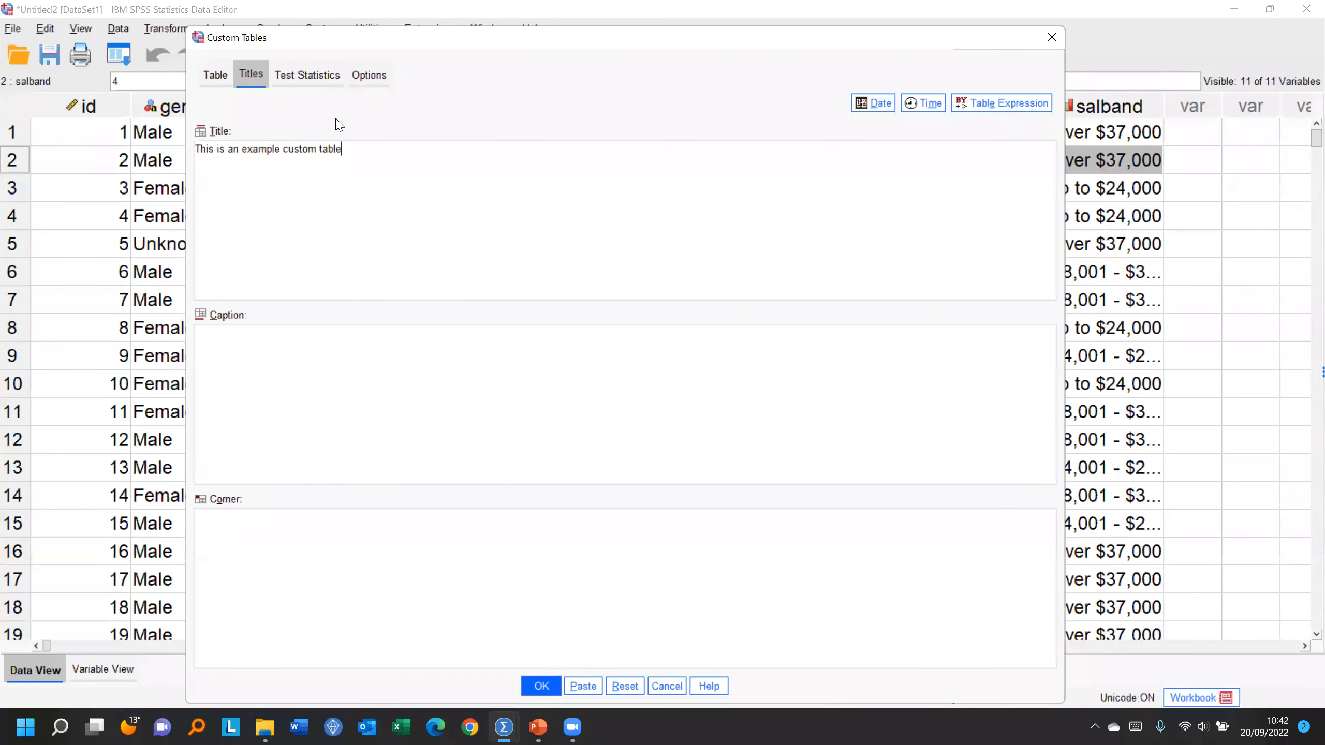
# Step: Look through the test statistics, options and conditional table style settings, and generate the custom table
pyautogui.click(302, 79)
pyautogui.click(355, 75)
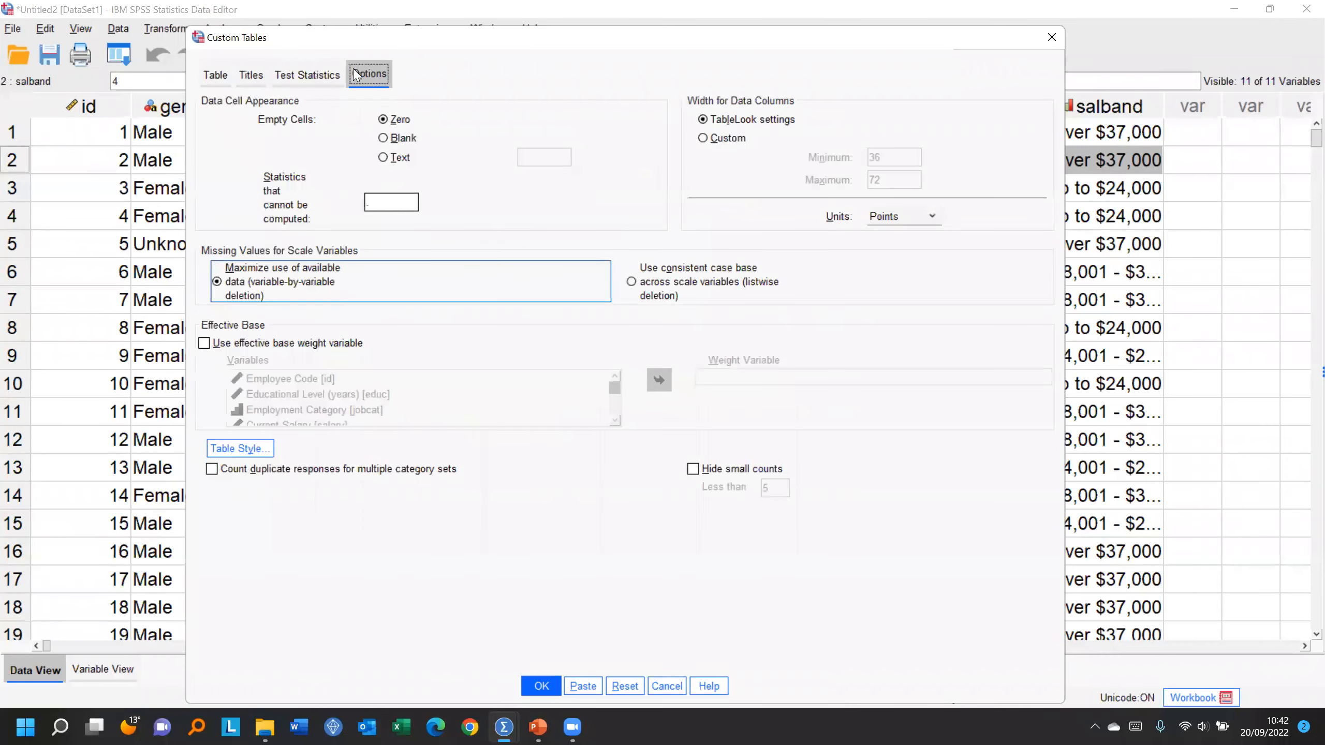
pyautogui.click(229, 449)
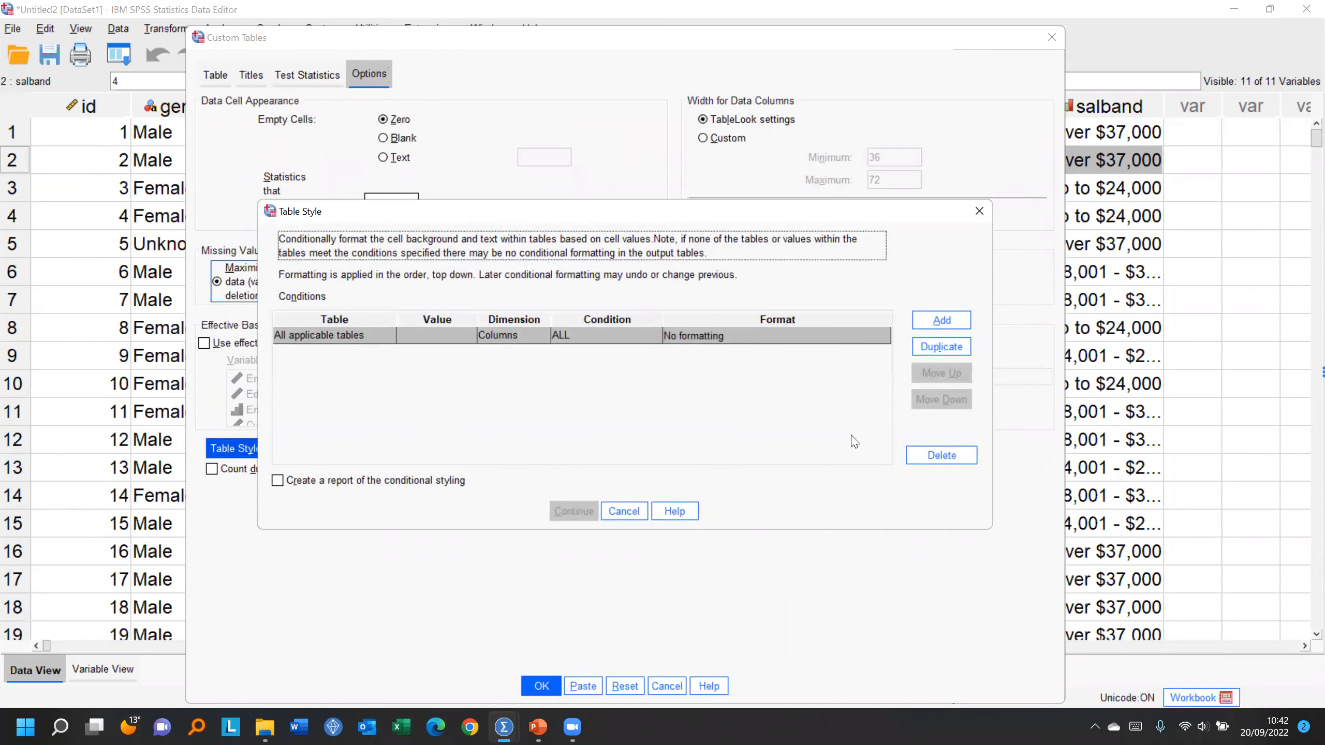
pyautogui.click(625, 512)
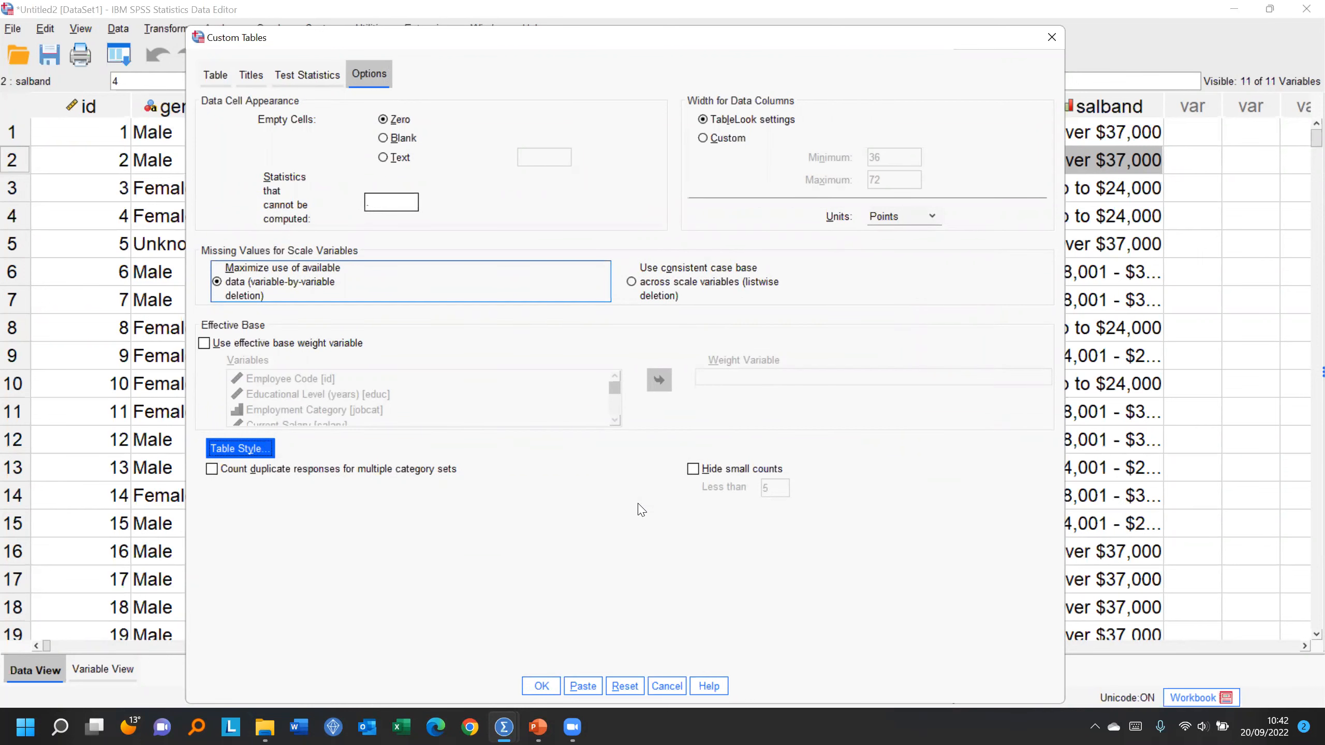
pyautogui.click(214, 76)
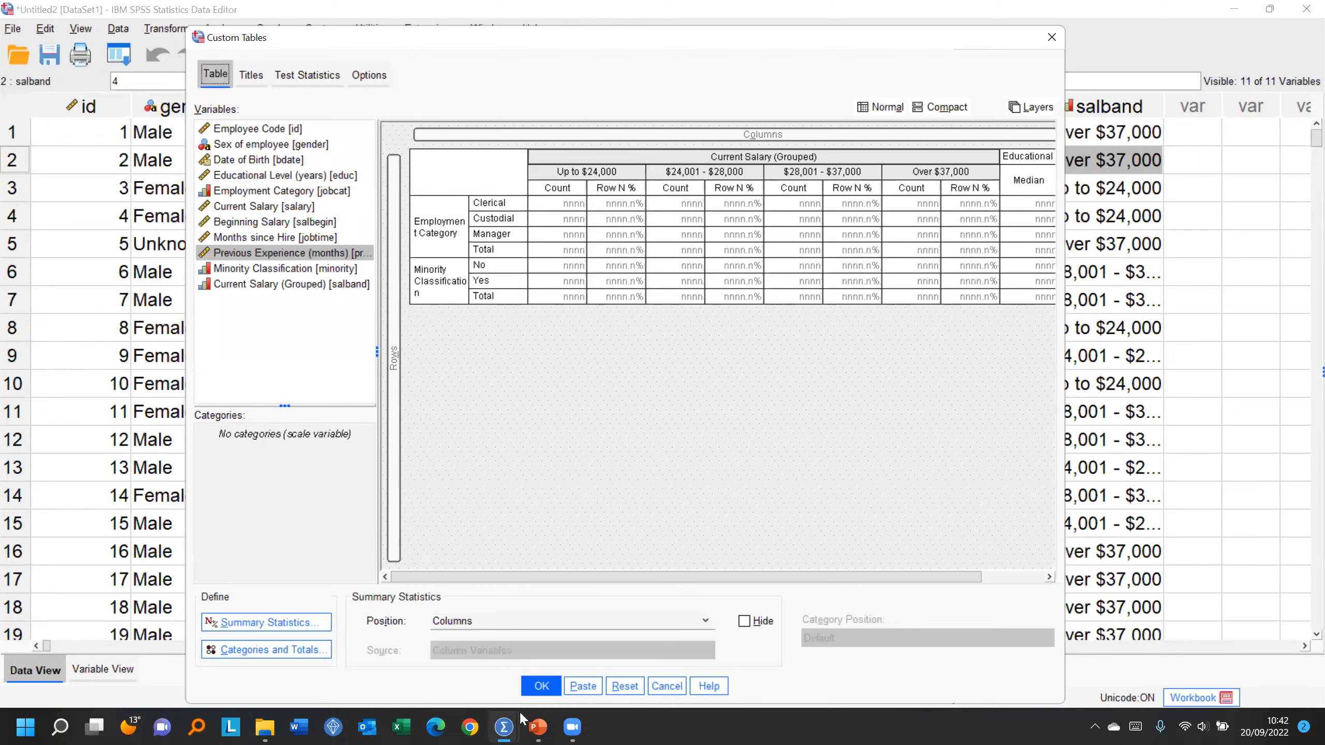
pyautogui.click(542, 685)
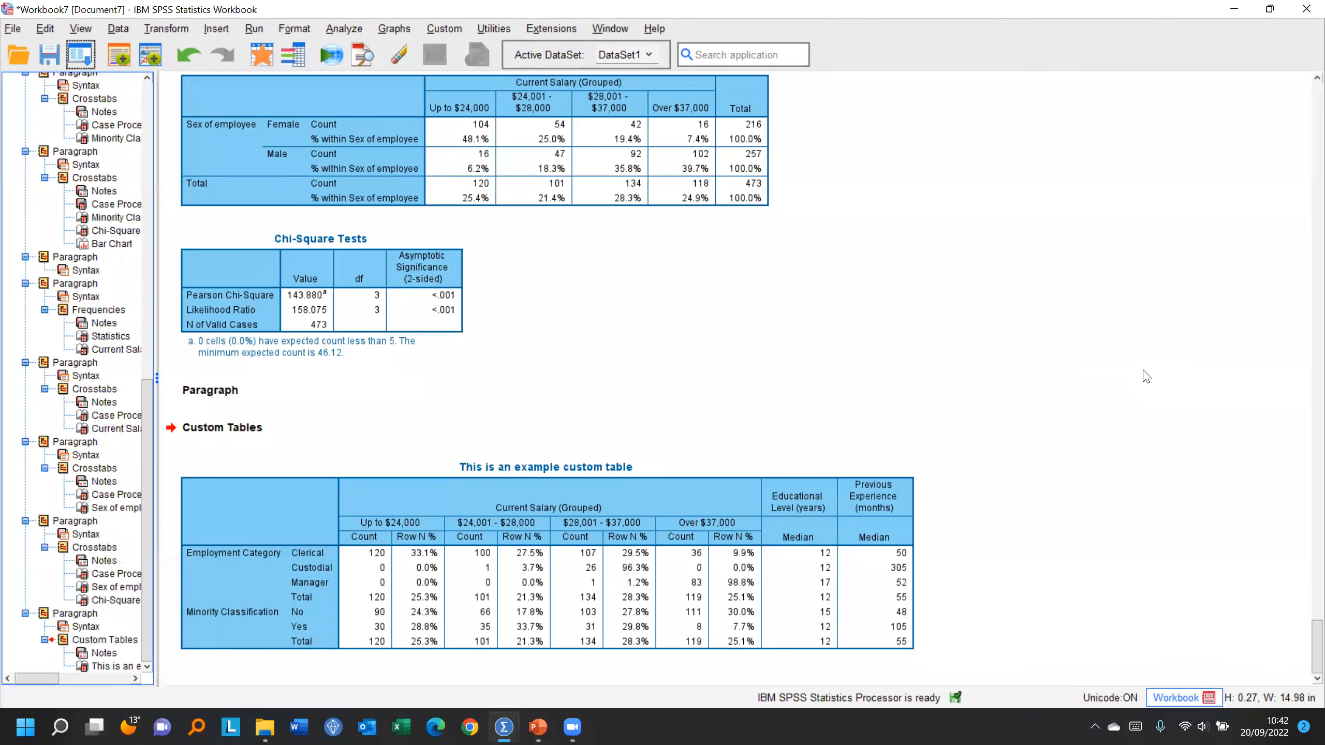
# Step: Open the custom table output for editing and apply the Blue TableLook to it
pyautogui.click(472, 566)
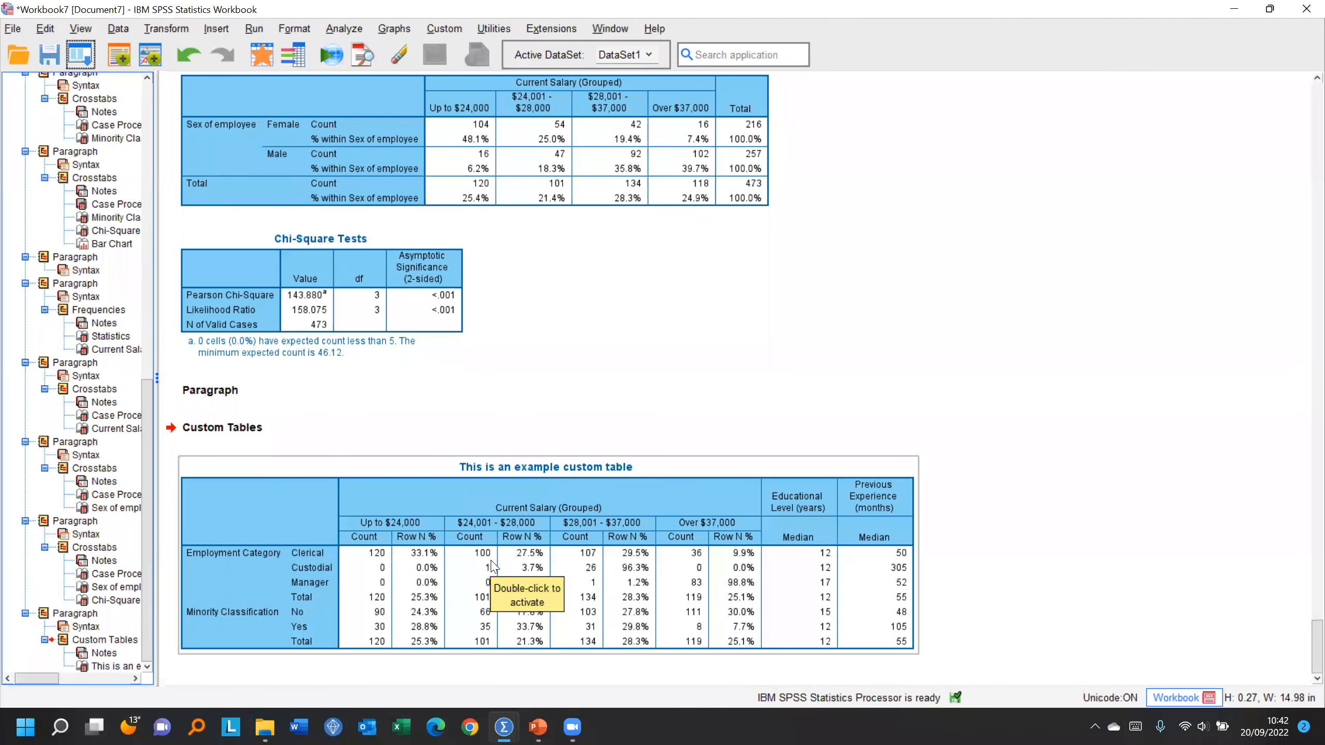
pyautogui.doubleClick(493, 566)
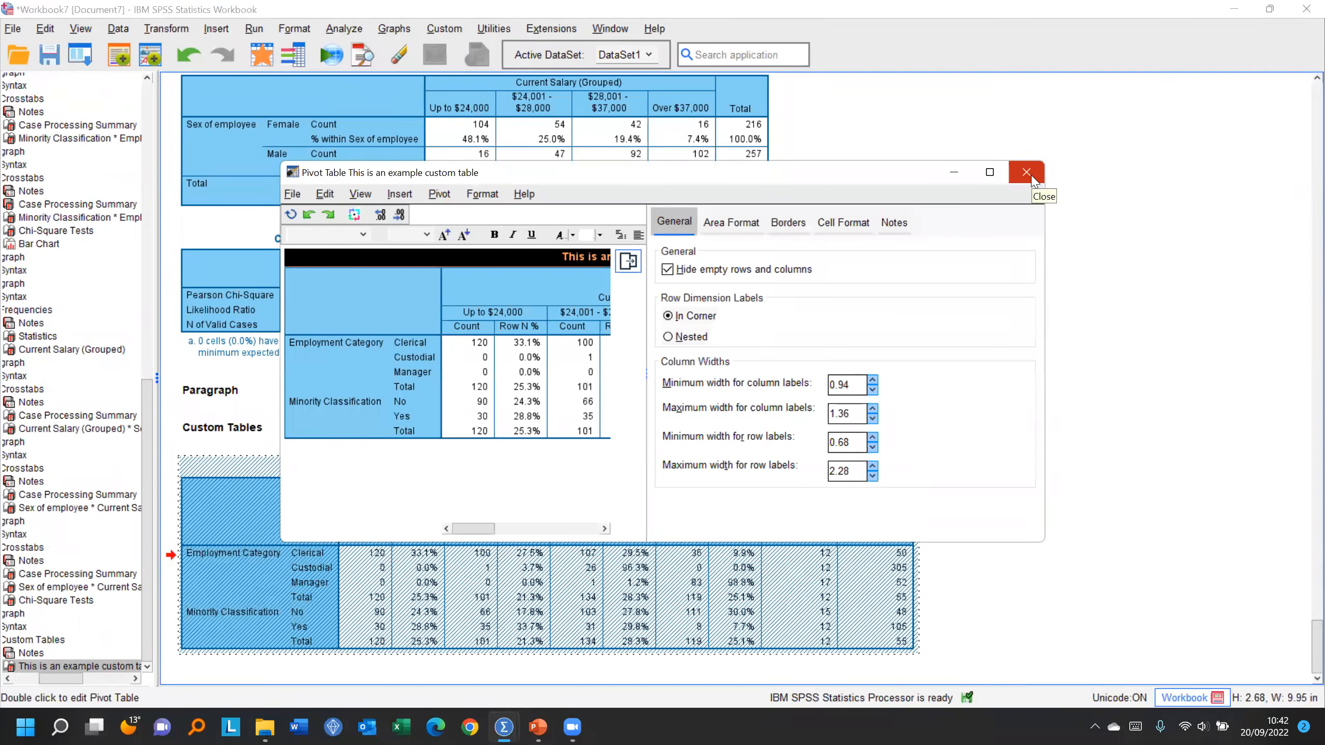
pyautogui.click(479, 195)
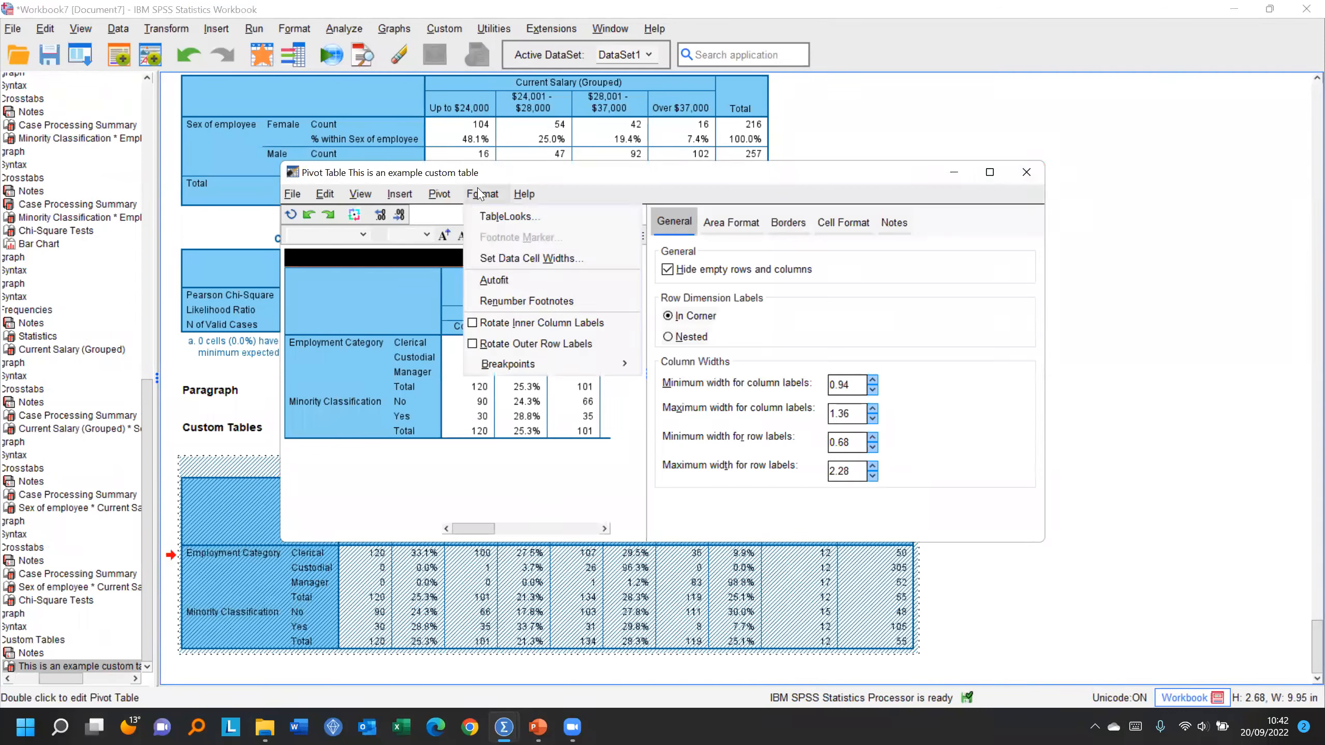
pyautogui.click(491, 215)
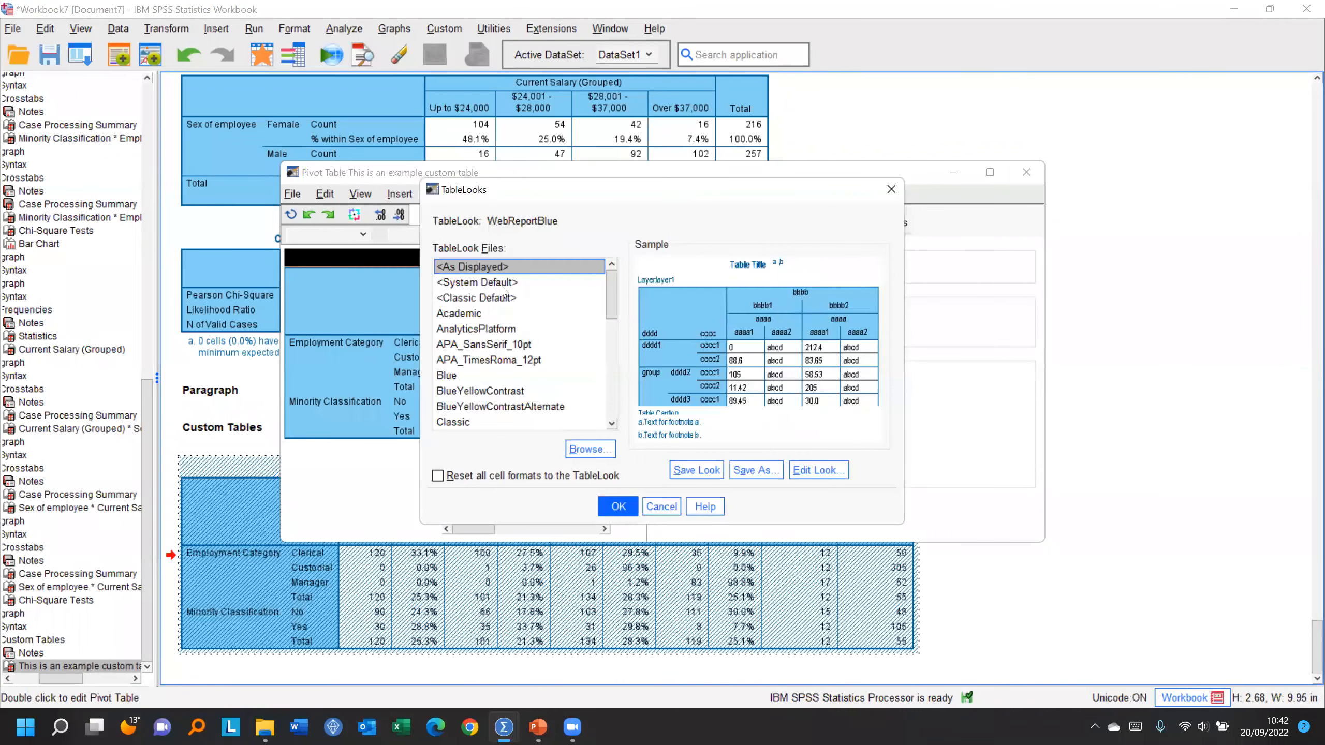
pyautogui.press('Down')
pyautogui.press('Down')
pyautogui.press('Down')
pyautogui.press('Down')
pyautogui.press('Down')
pyautogui.press('Down')
pyautogui.press('Down')
pyautogui.press('Down')
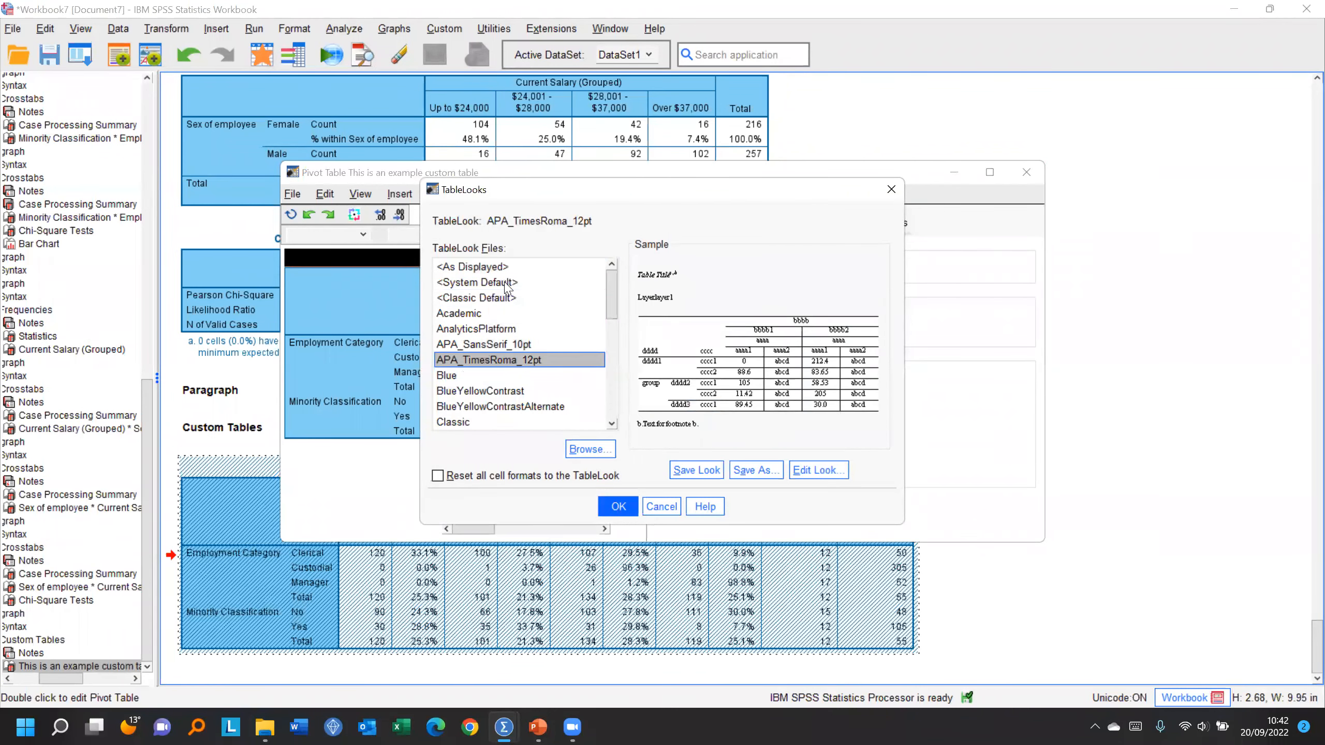
pyautogui.press('Up')
pyautogui.press('Return')
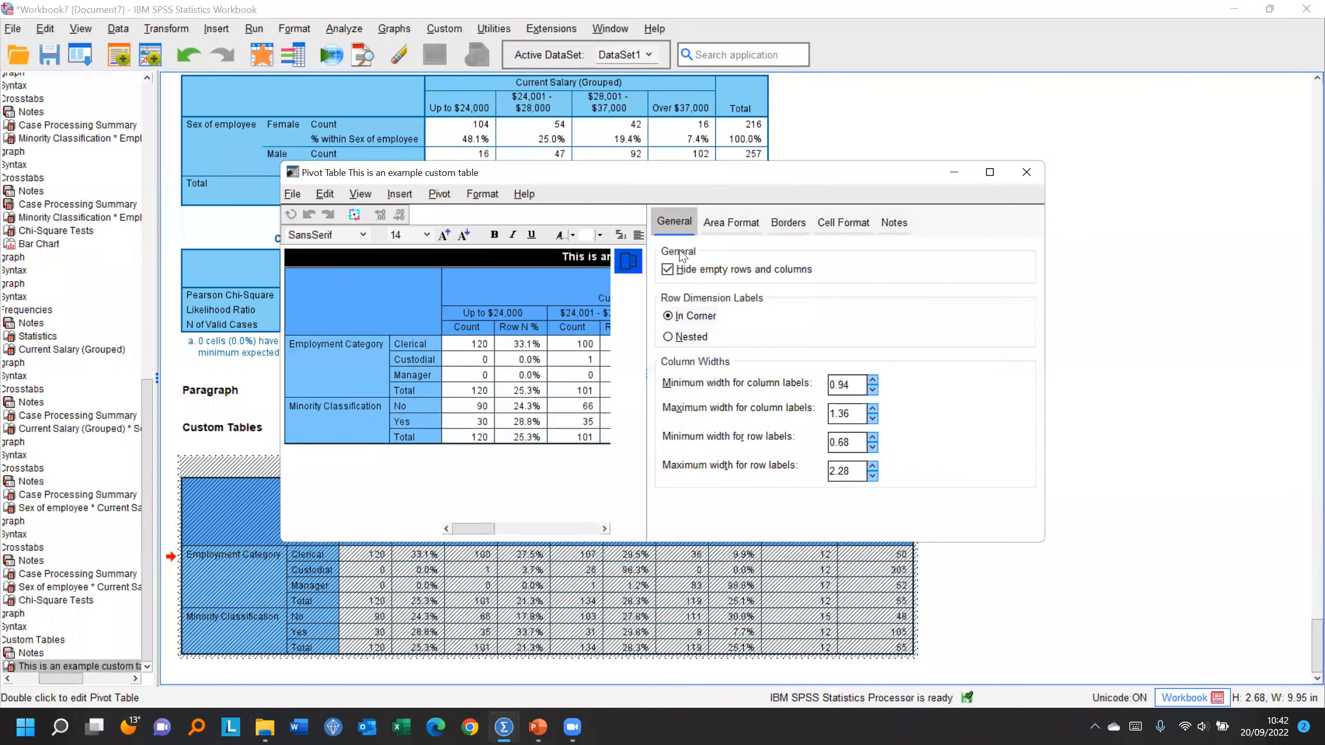
pyautogui.click(1026, 173)
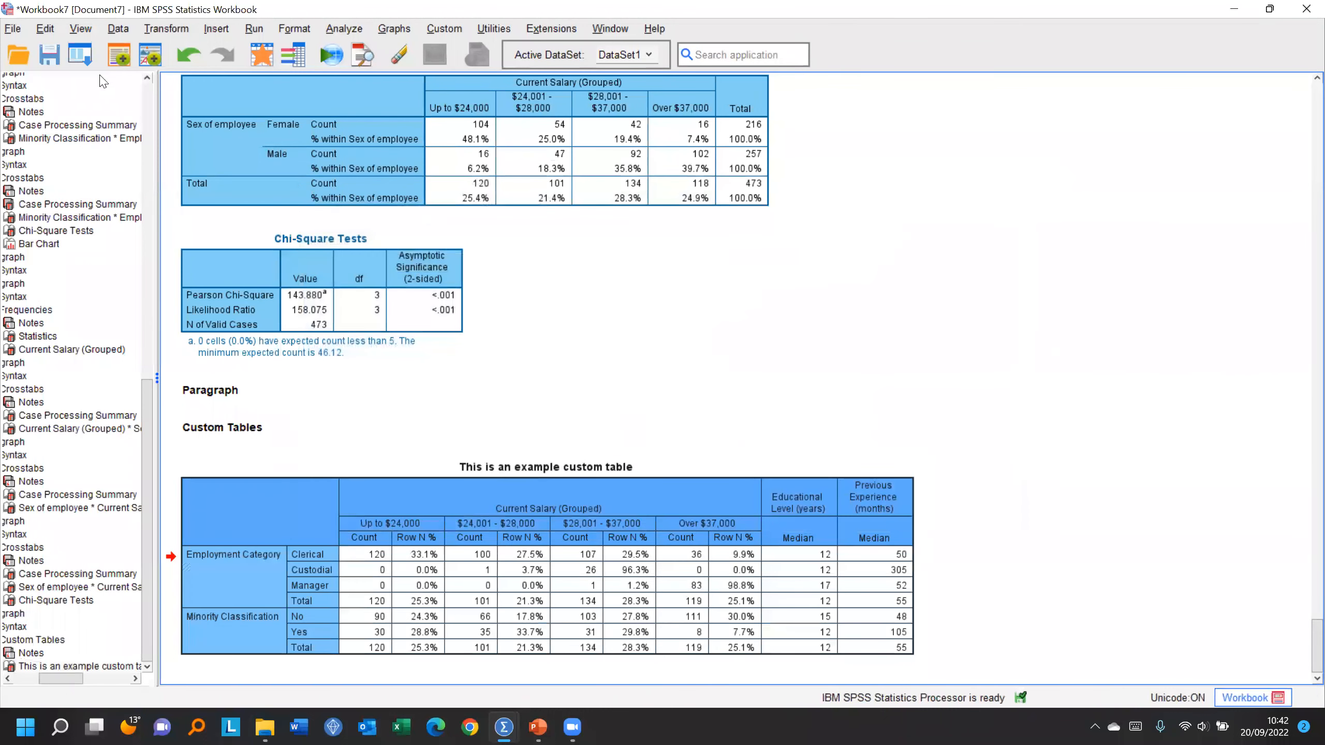
# Step: Set Blue as the default TableLook for pivot tables in the program options
pyautogui.click(46, 29)
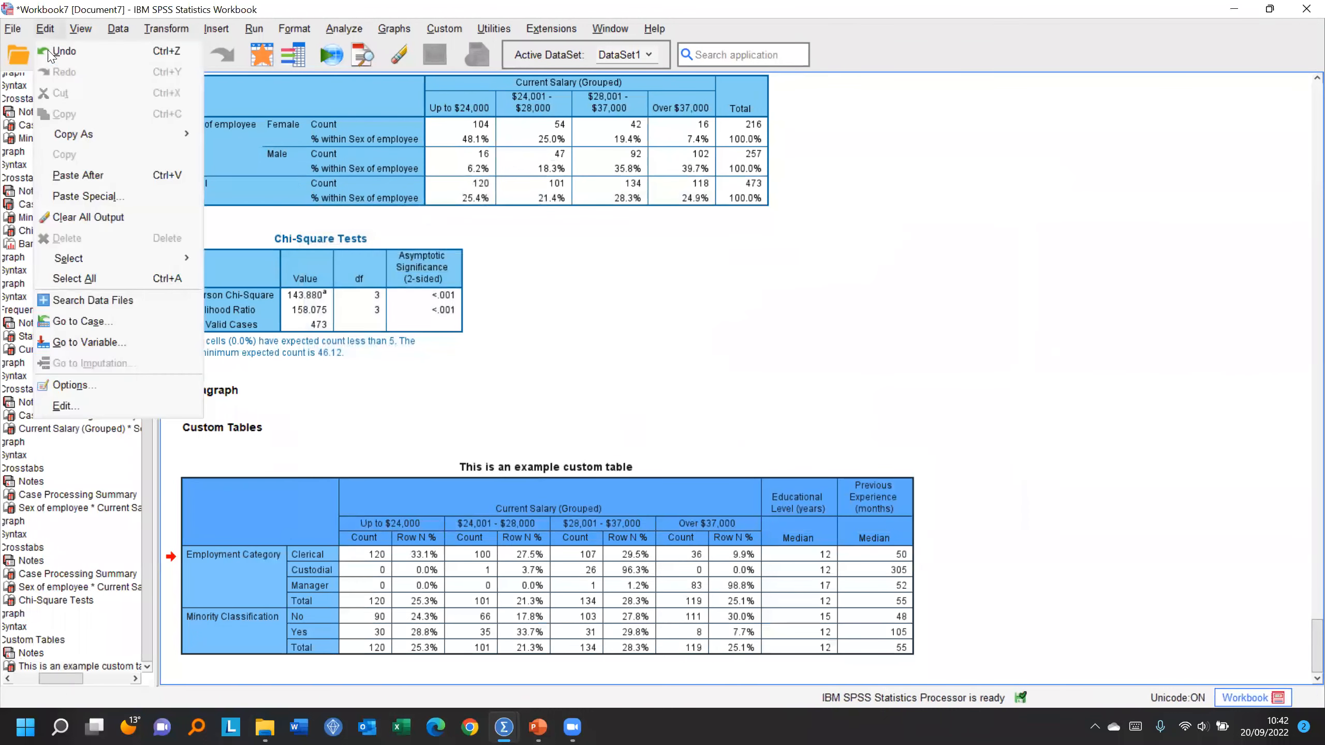
pyautogui.click(73, 385)
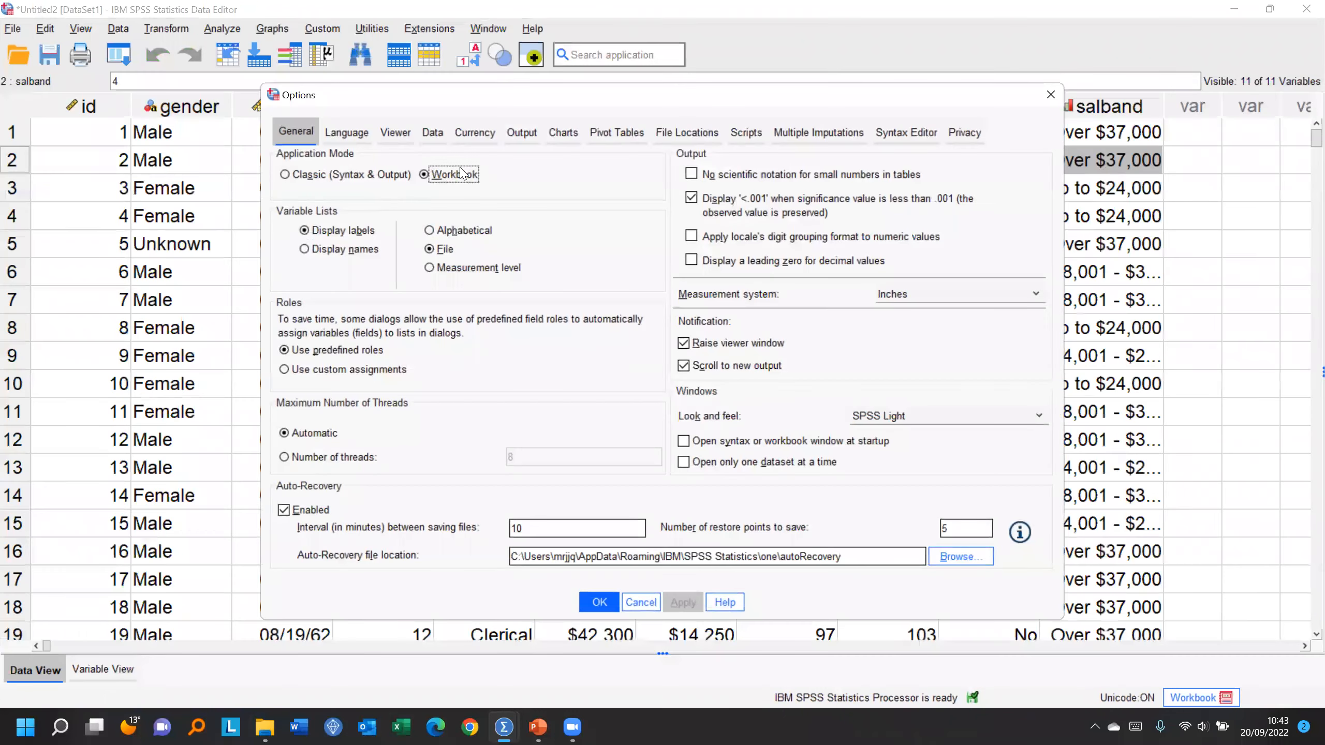
pyautogui.click(605, 137)
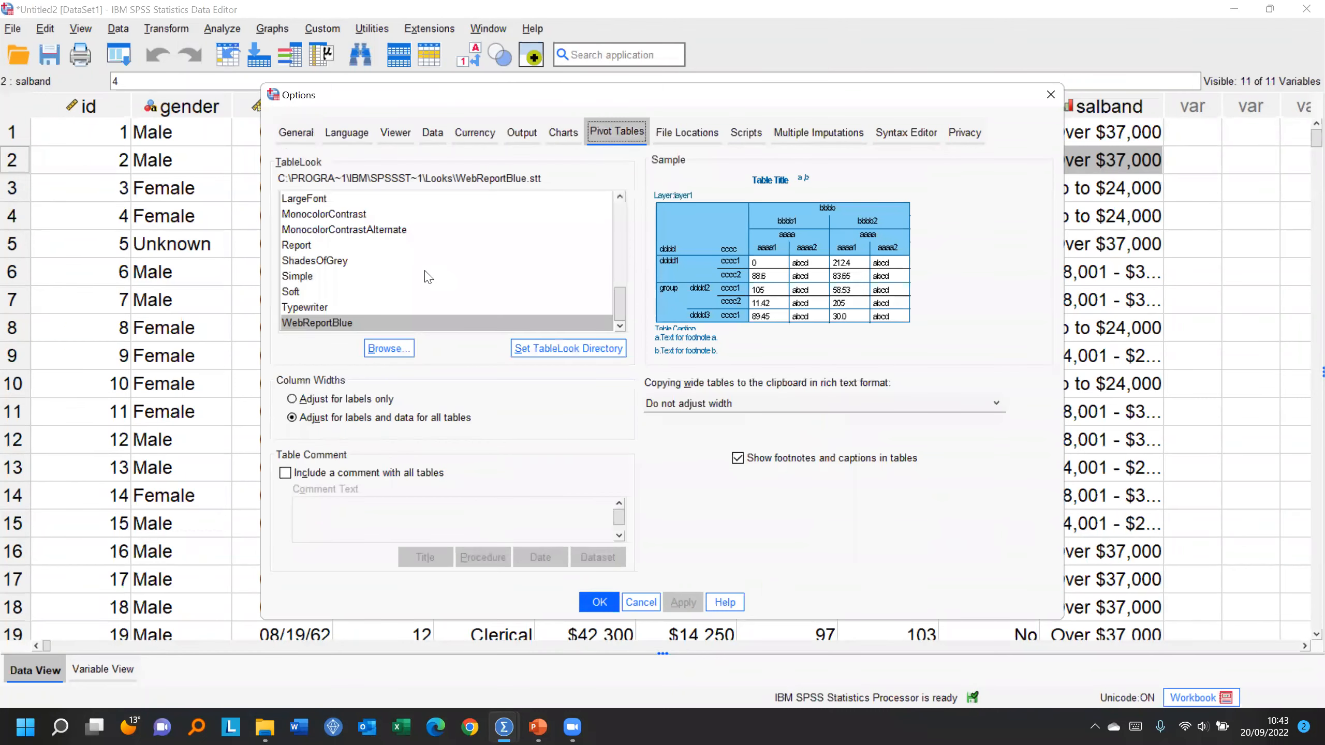
pyautogui.click(323, 277)
pyautogui.scroll(5, 324, 277)
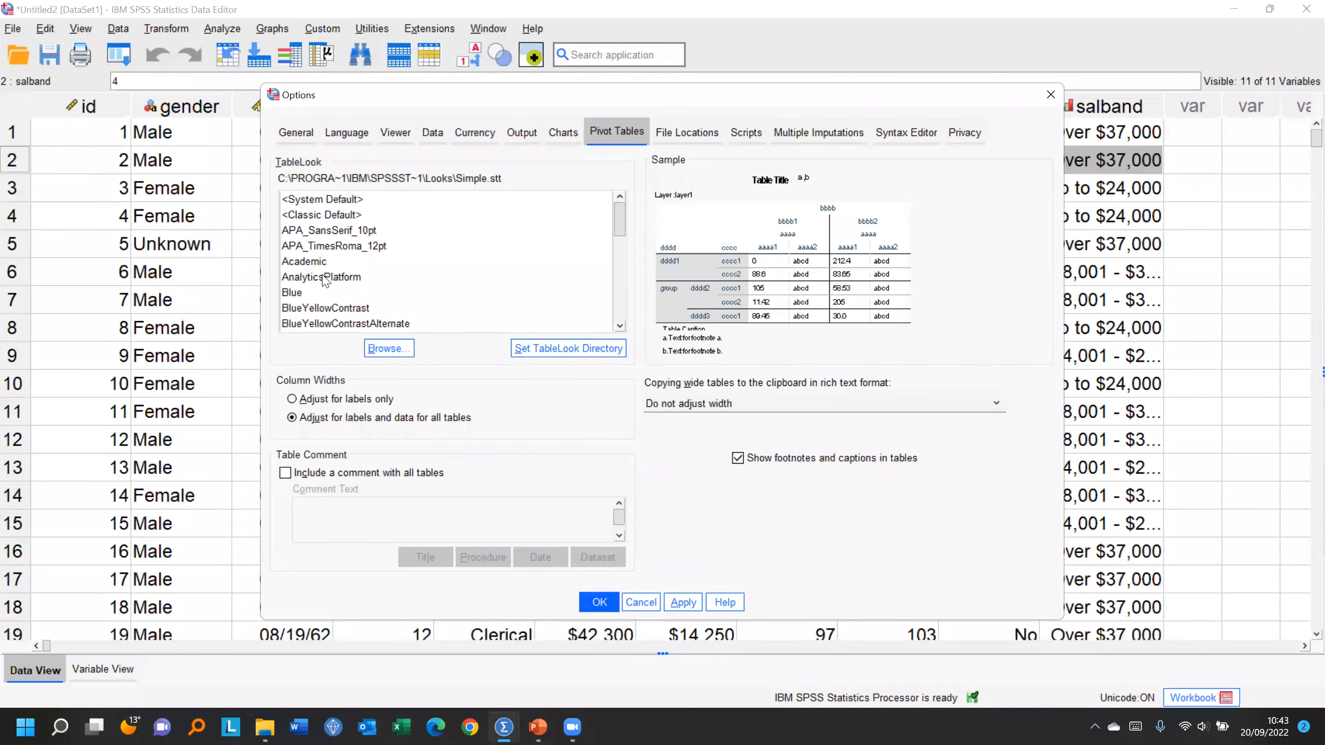
pyautogui.click(300, 293)
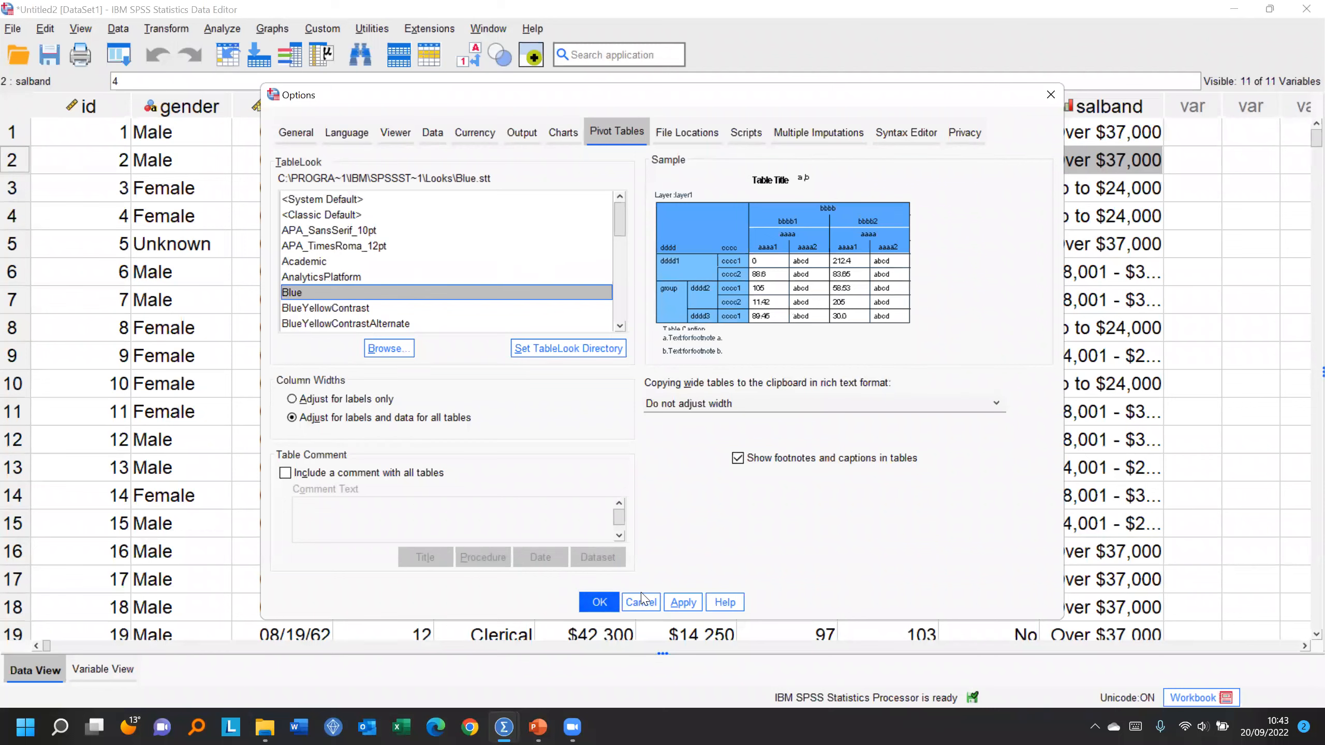
pyautogui.click(683, 602)
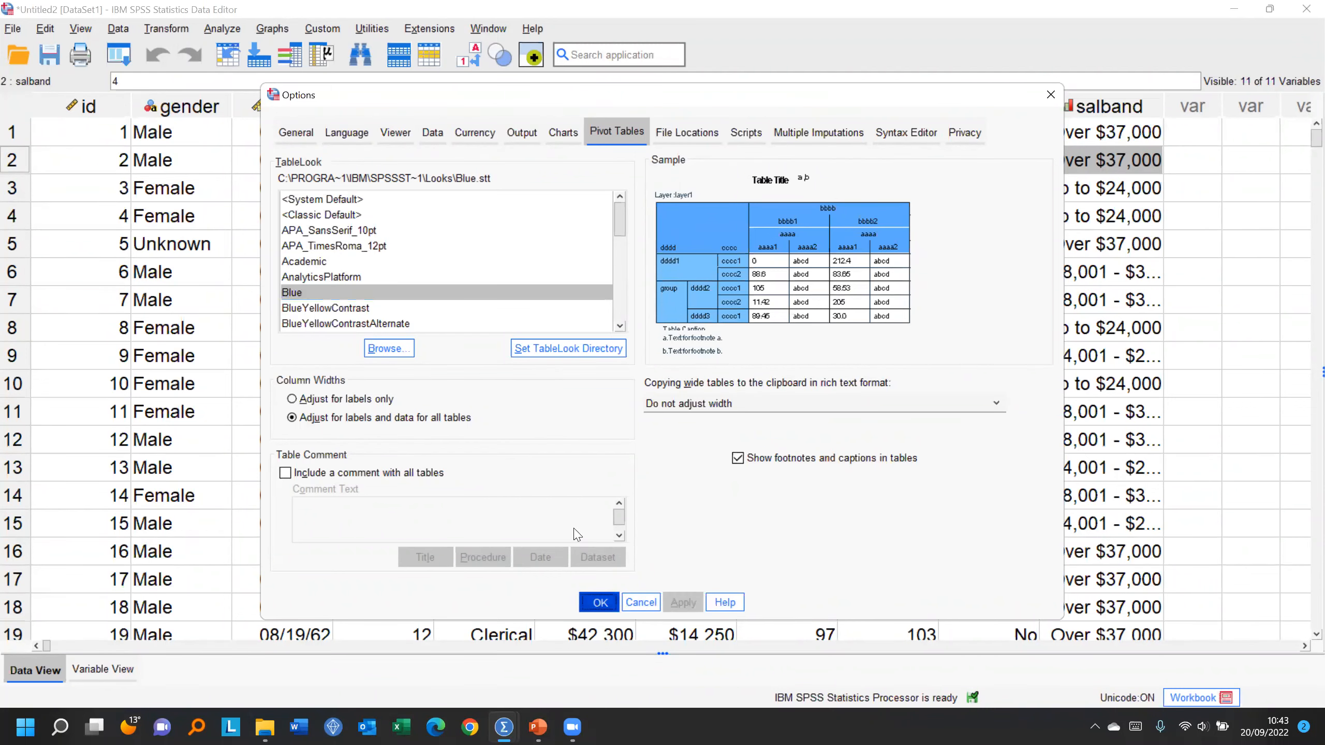
pyautogui.click(599, 603)
# Step: Run descriptive statistics on the jobcat variable directly from the data grid and switch to the workbook window
pyautogui.rightClick(502, 158)
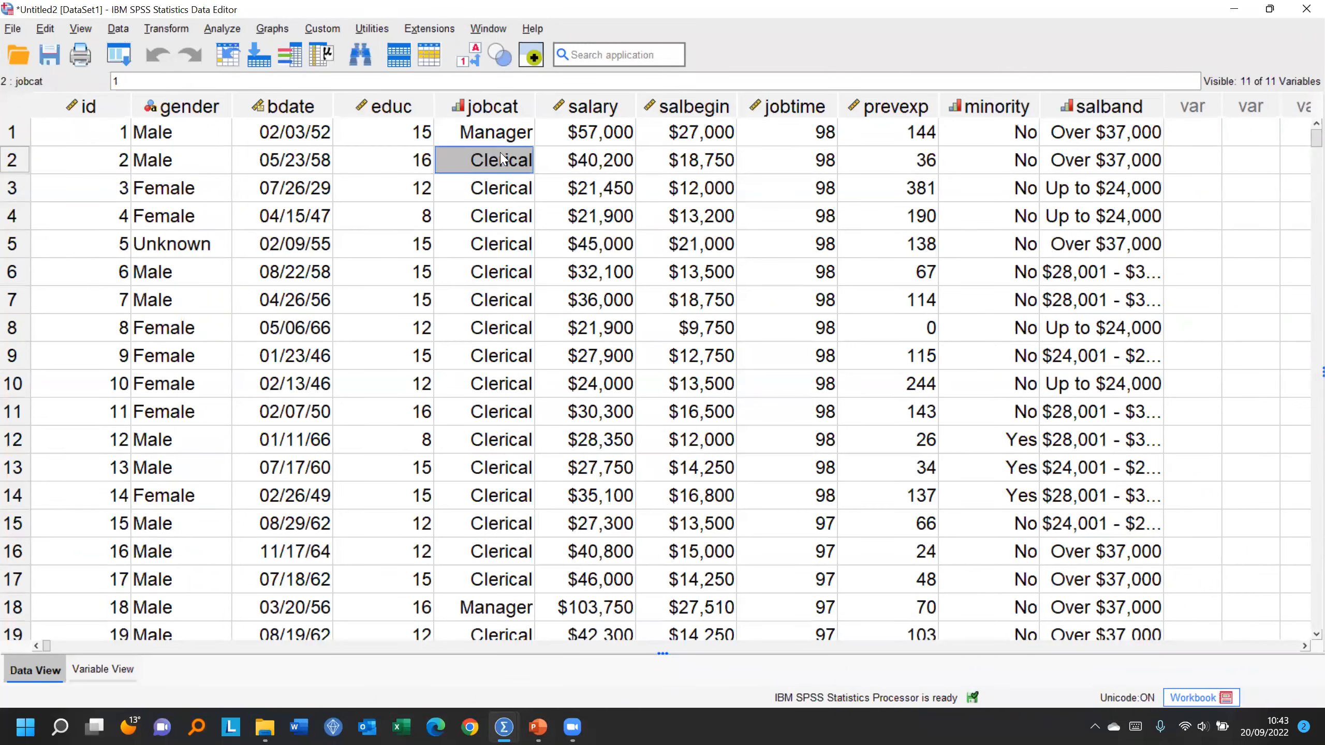
pyautogui.click(586, 378)
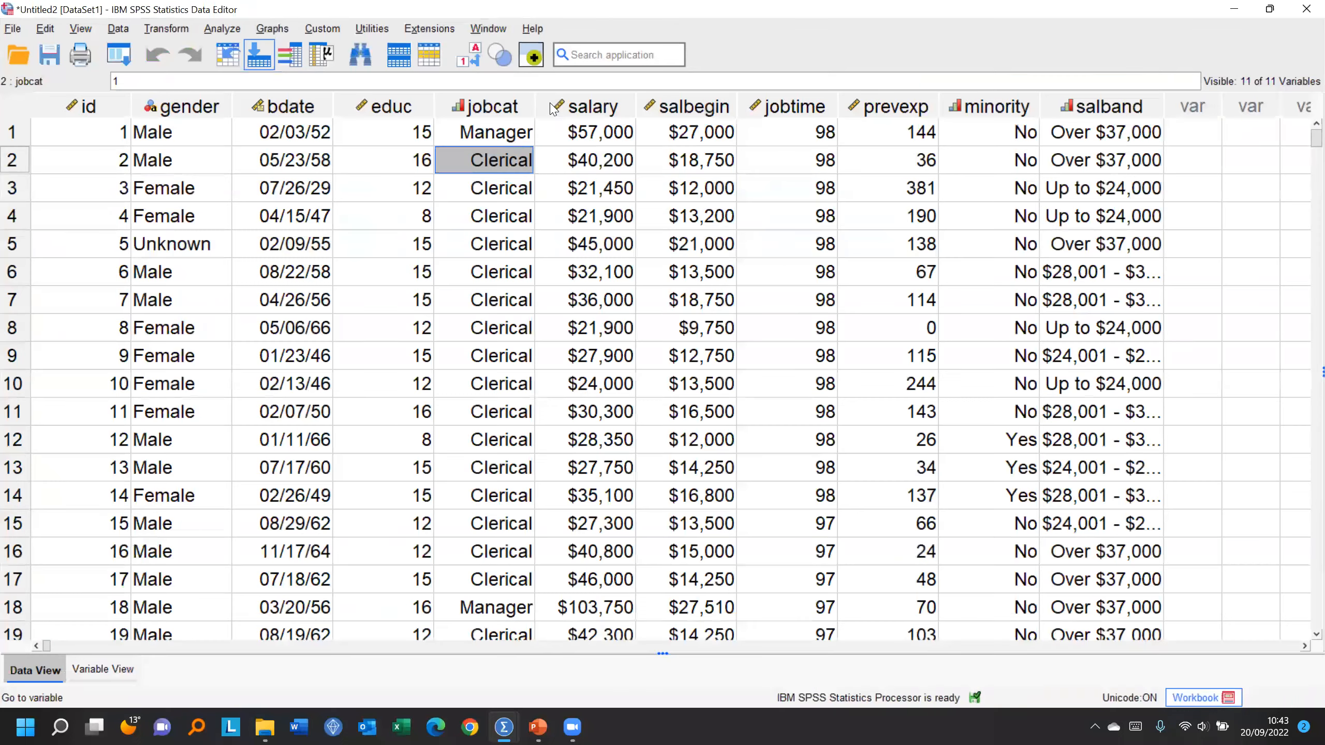
pyautogui.hotkey('alt', 'Tab')
pyautogui.click(479, 30)
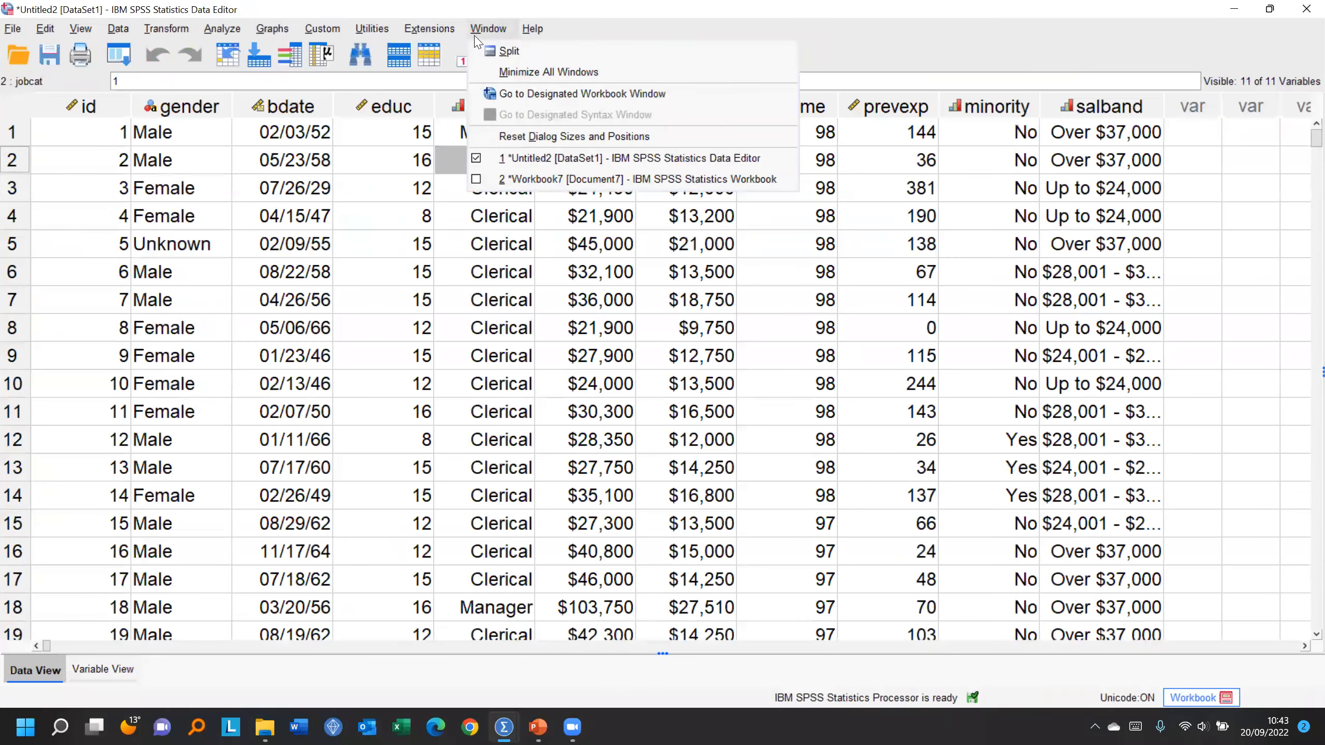
pyautogui.click(491, 180)
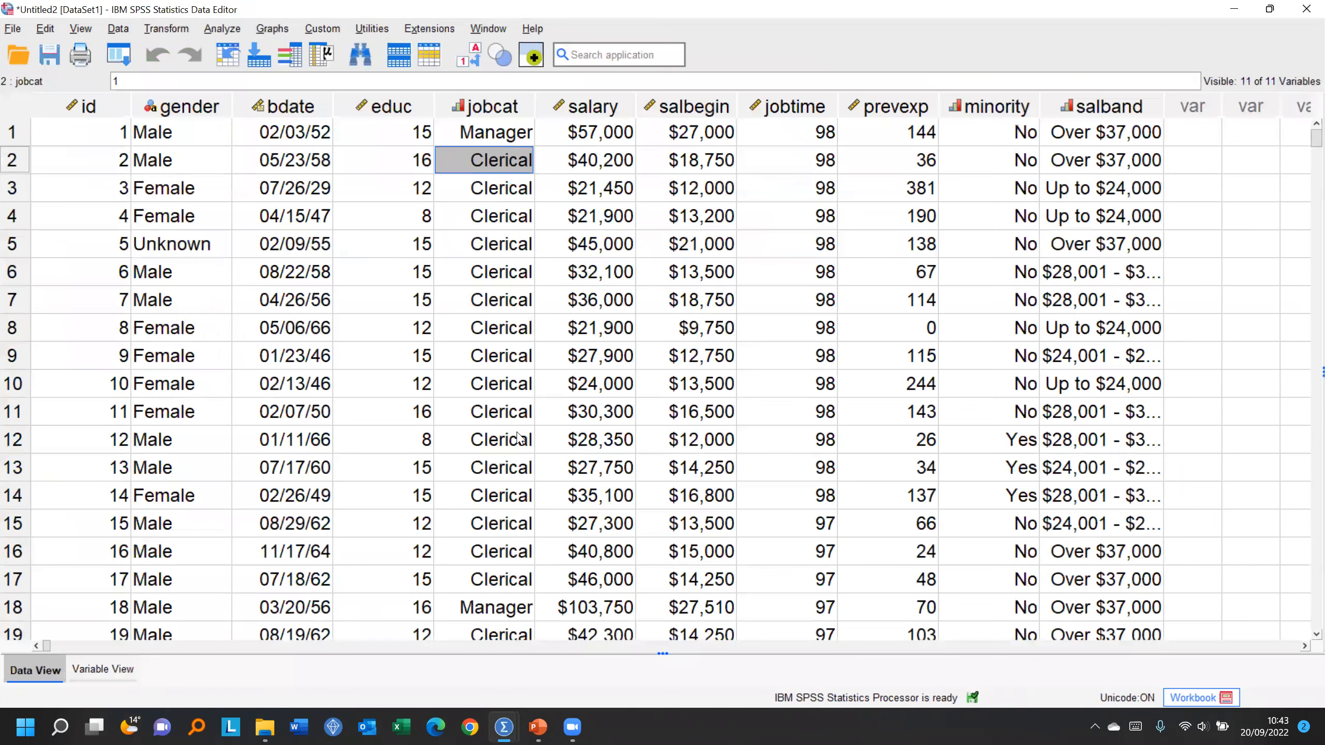
# Step: Rerun the descriptive statistics for jobcat from the data grid and examine the Employment Category frequency tables
pyautogui.rightClick(501, 243)
pyautogui.click(581, 460)
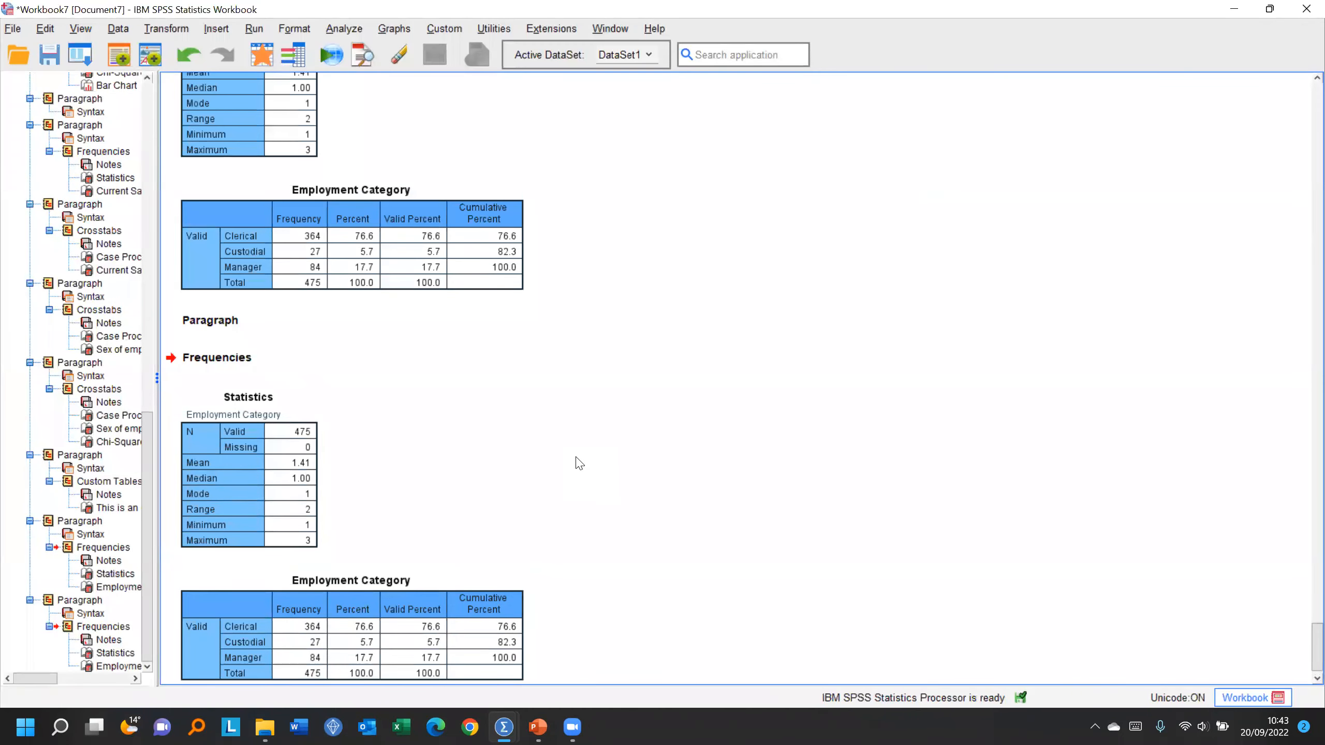
pyautogui.click(250, 620)
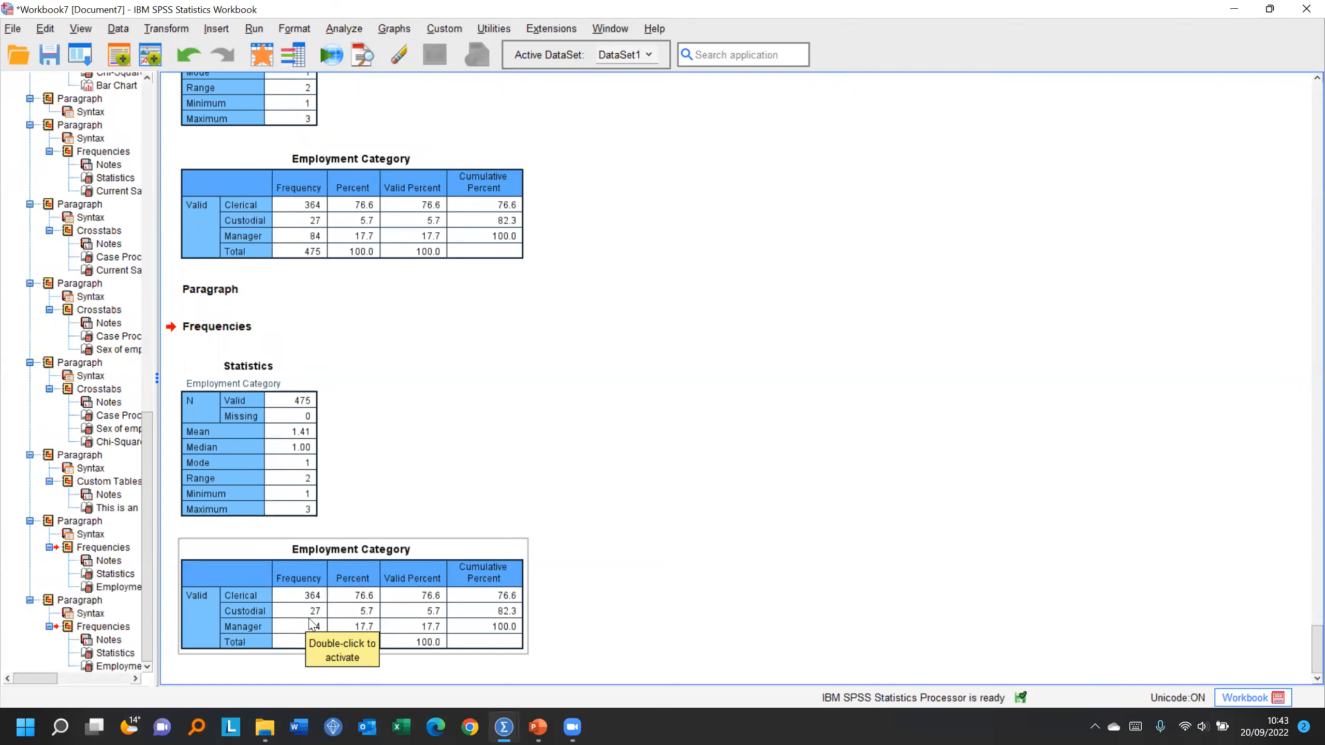
pyautogui.click(281, 258)
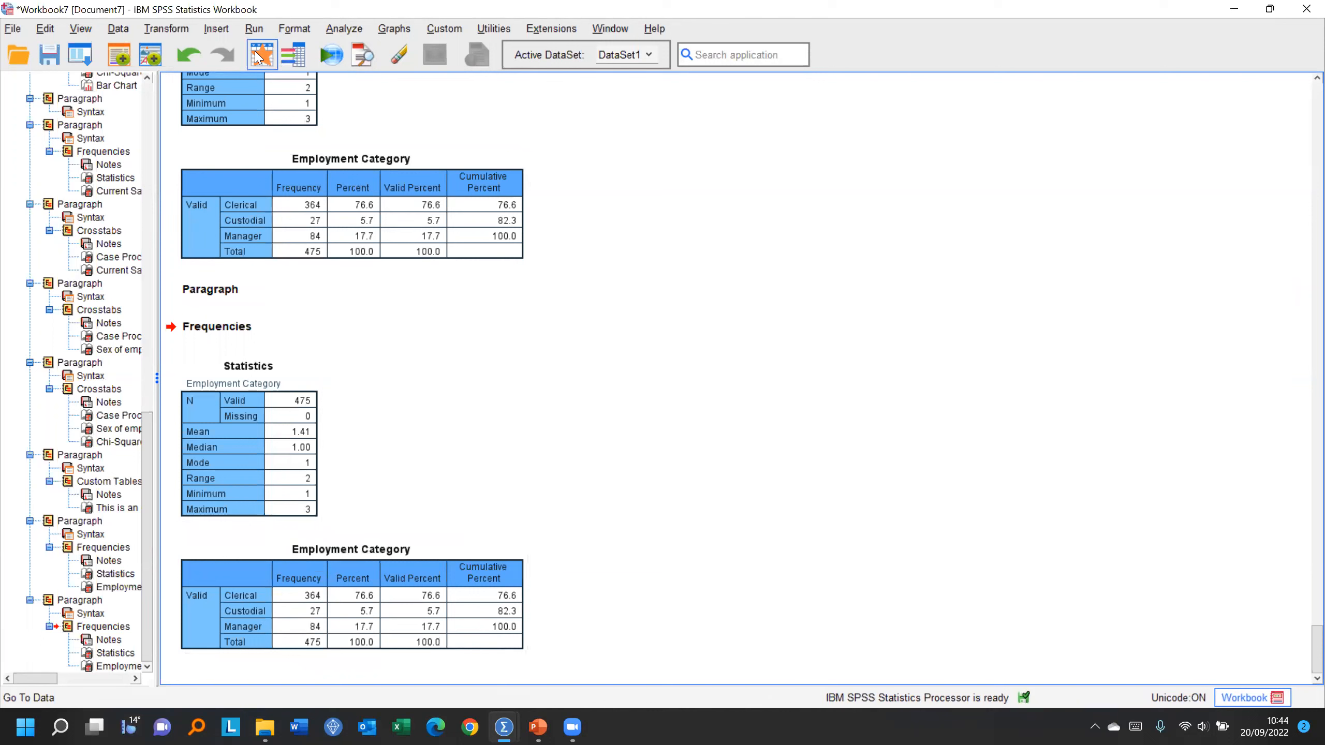
pyautogui.click(253, 606)
pyautogui.click(256, 190)
# Step: Return to the data, choose to select cases only if a condition is satisfied, and open the condition definition
pyautogui.click(263, 55)
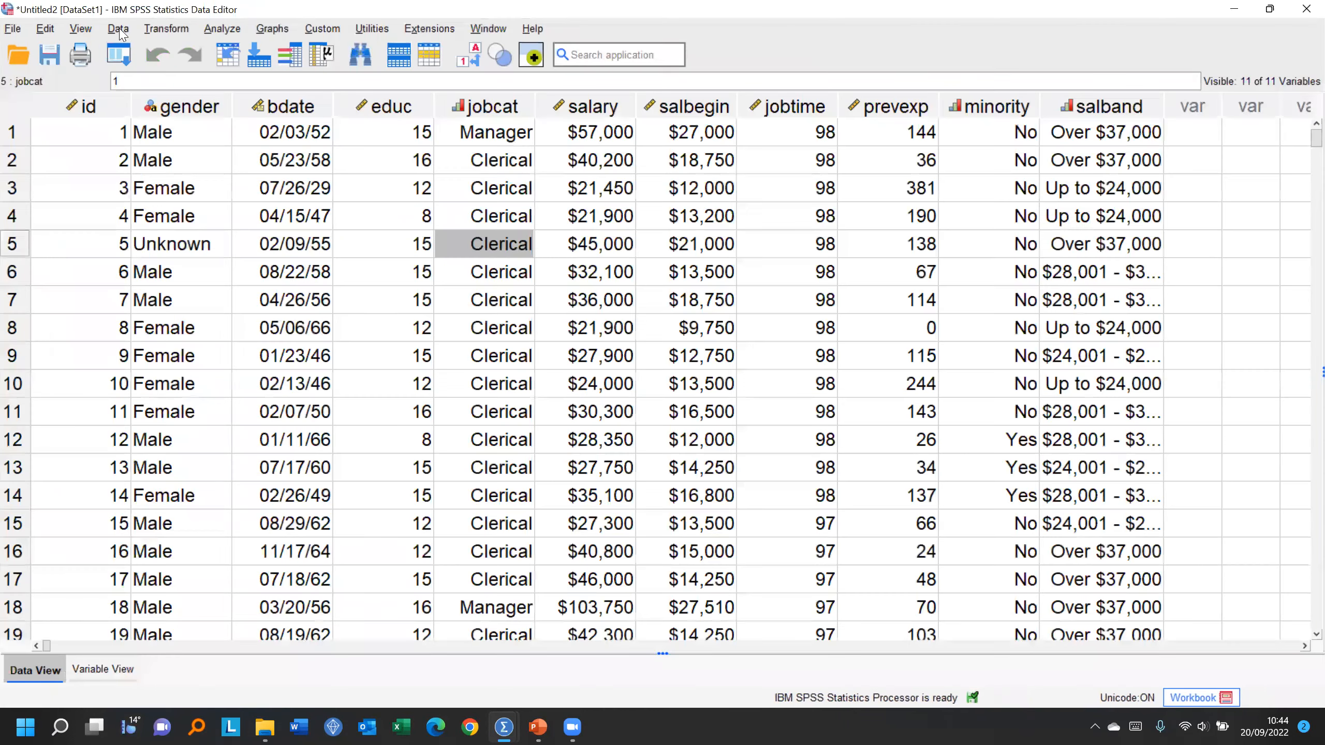
pyautogui.click(118, 29)
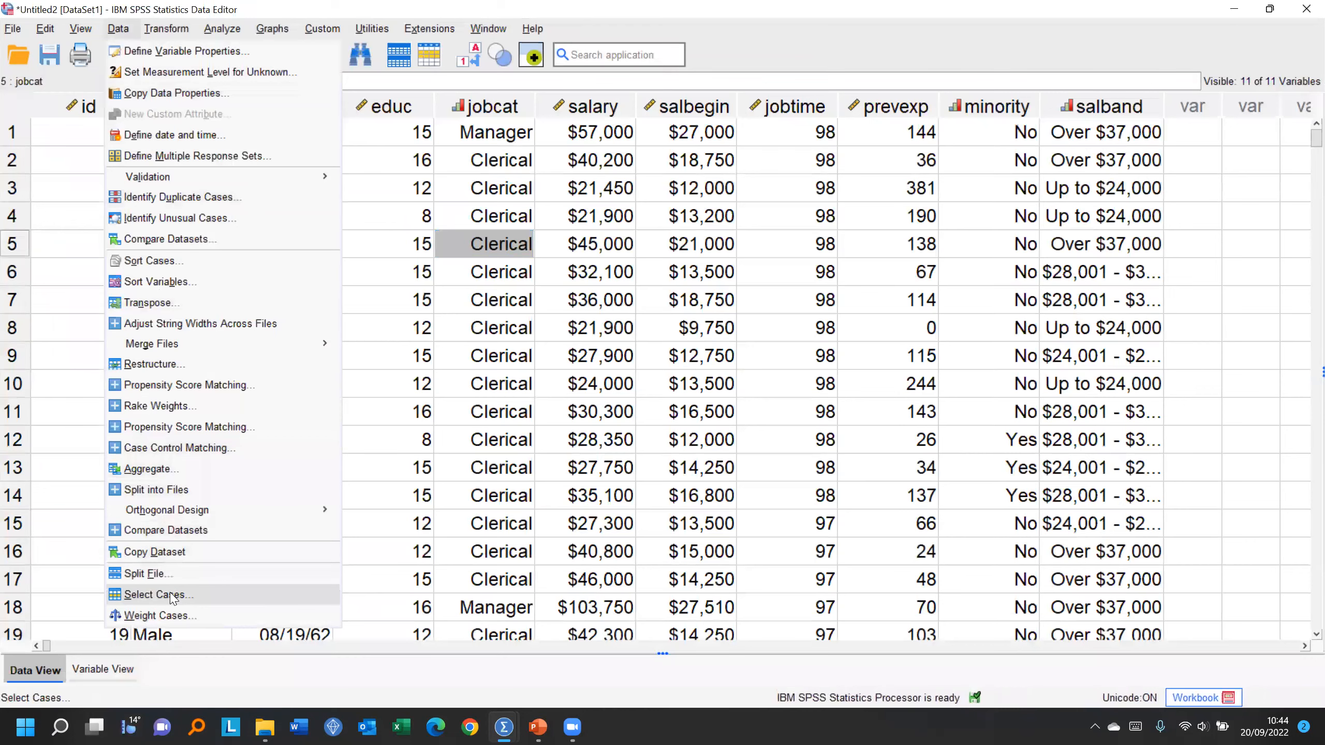
pyautogui.click(155, 595)
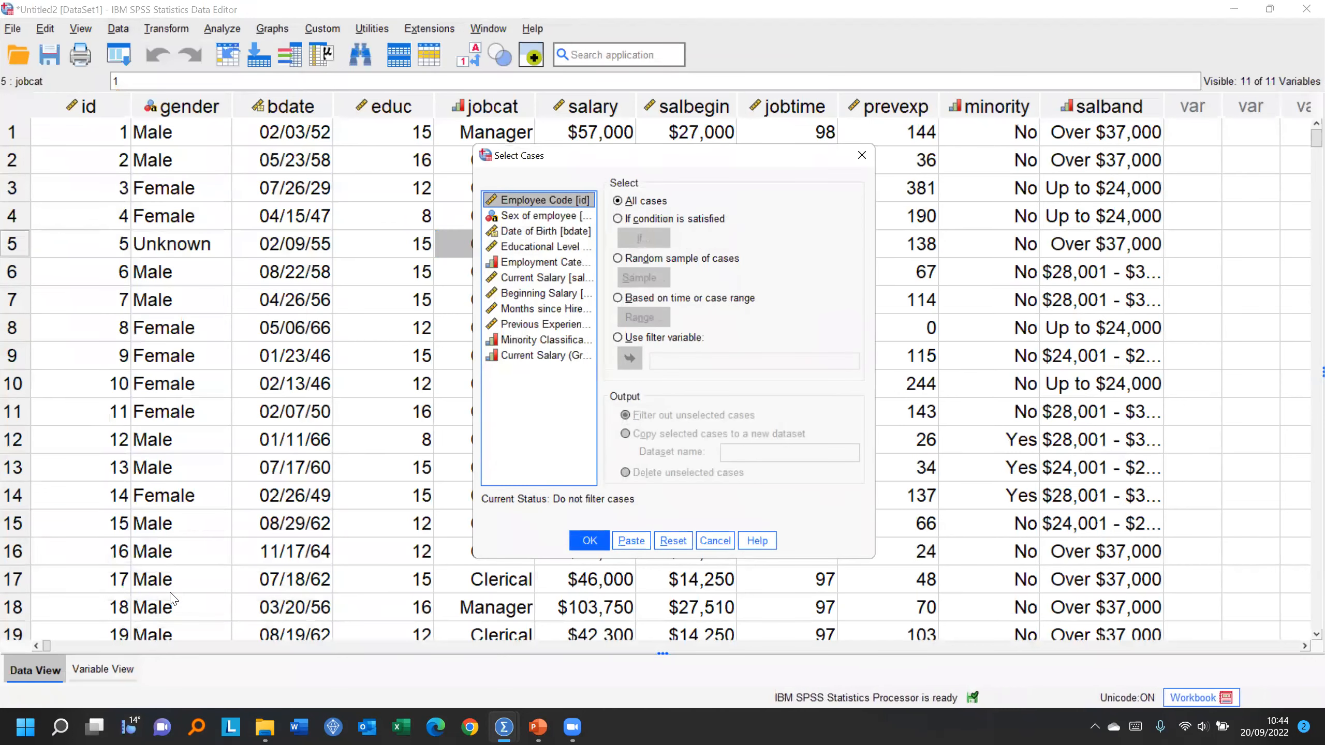
pyautogui.click(621, 220)
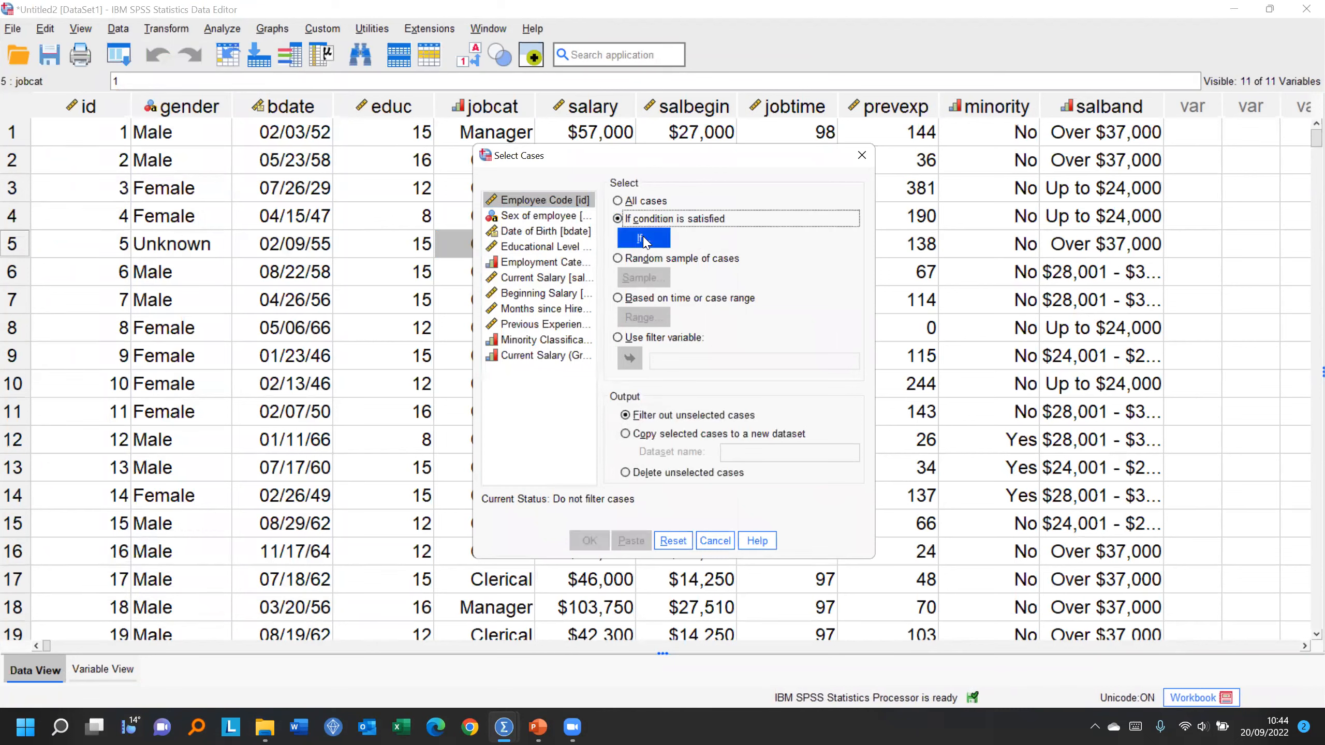
pyautogui.click(643, 240)
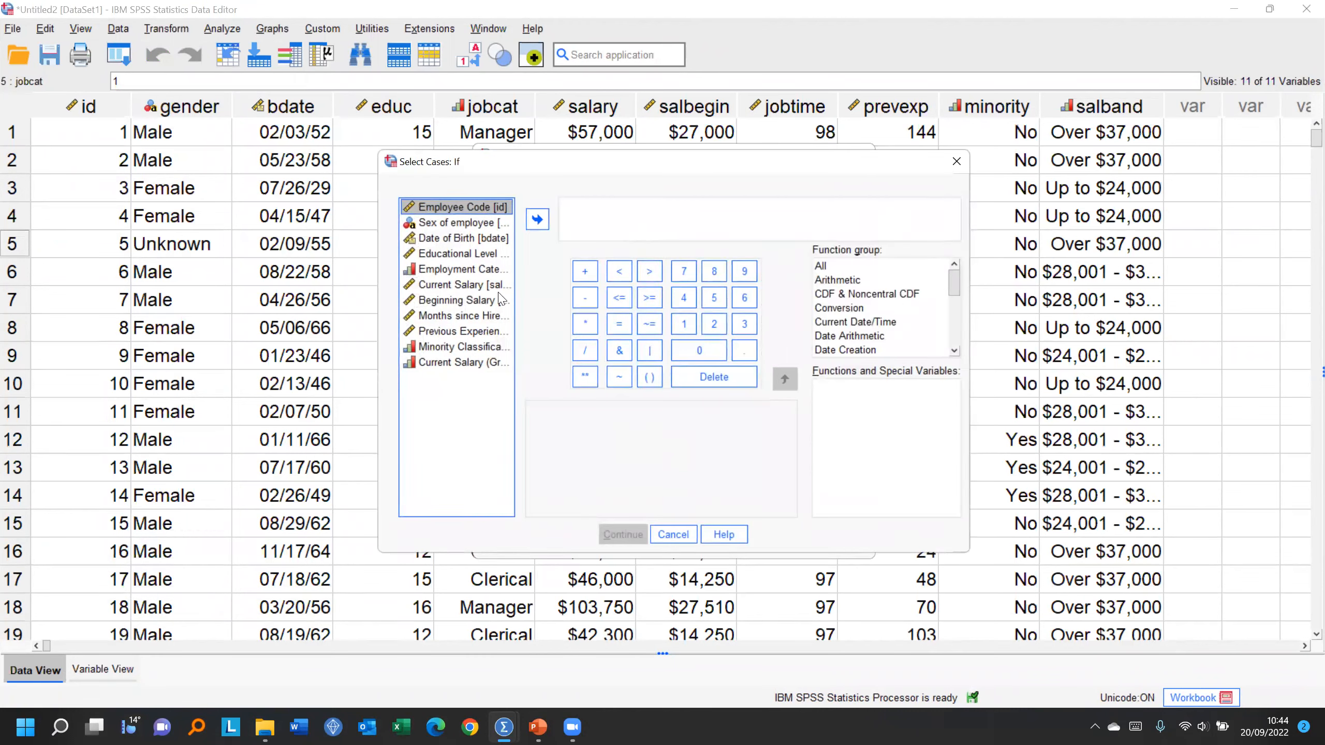
# Step: Start the selection condition with jobcat = and look up the value labels of Employment Category
pyautogui.click(436, 269)
pyautogui.click(537, 220)
pyautogui.click(619, 324)
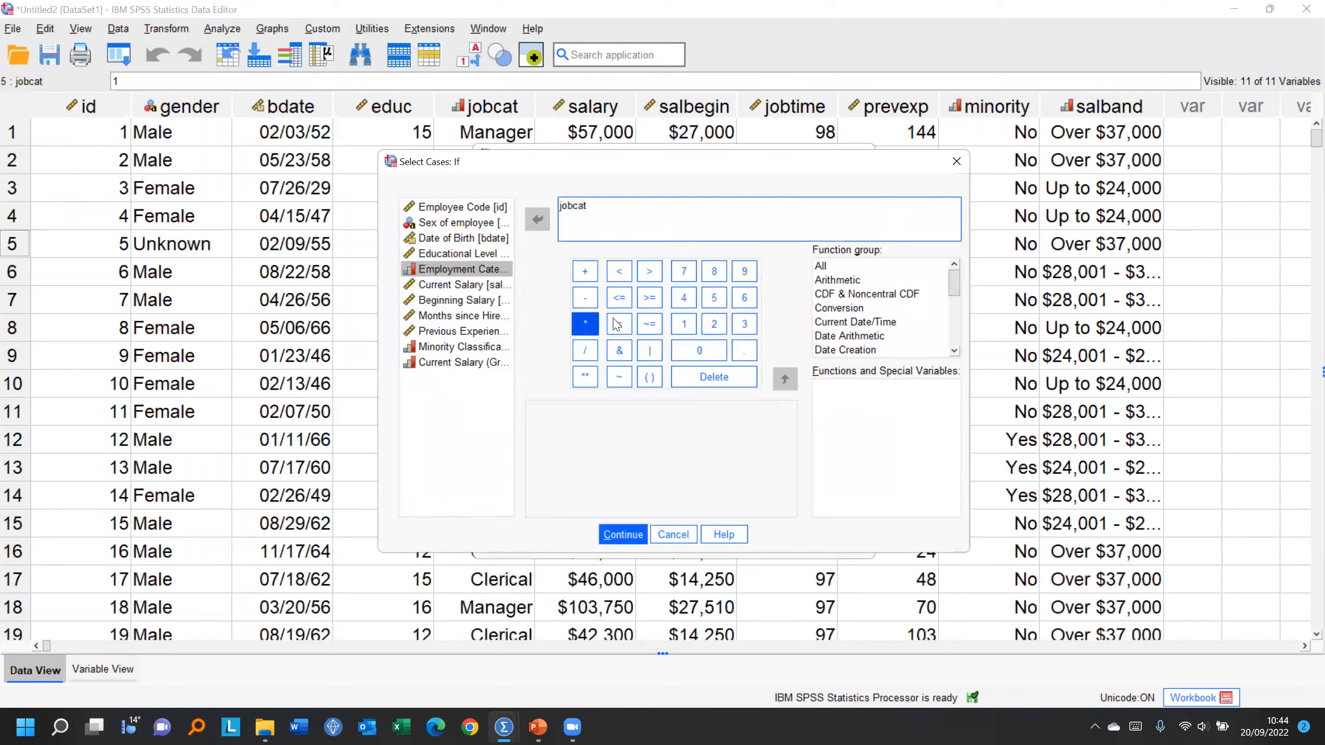
pyautogui.rightClick(466, 275)
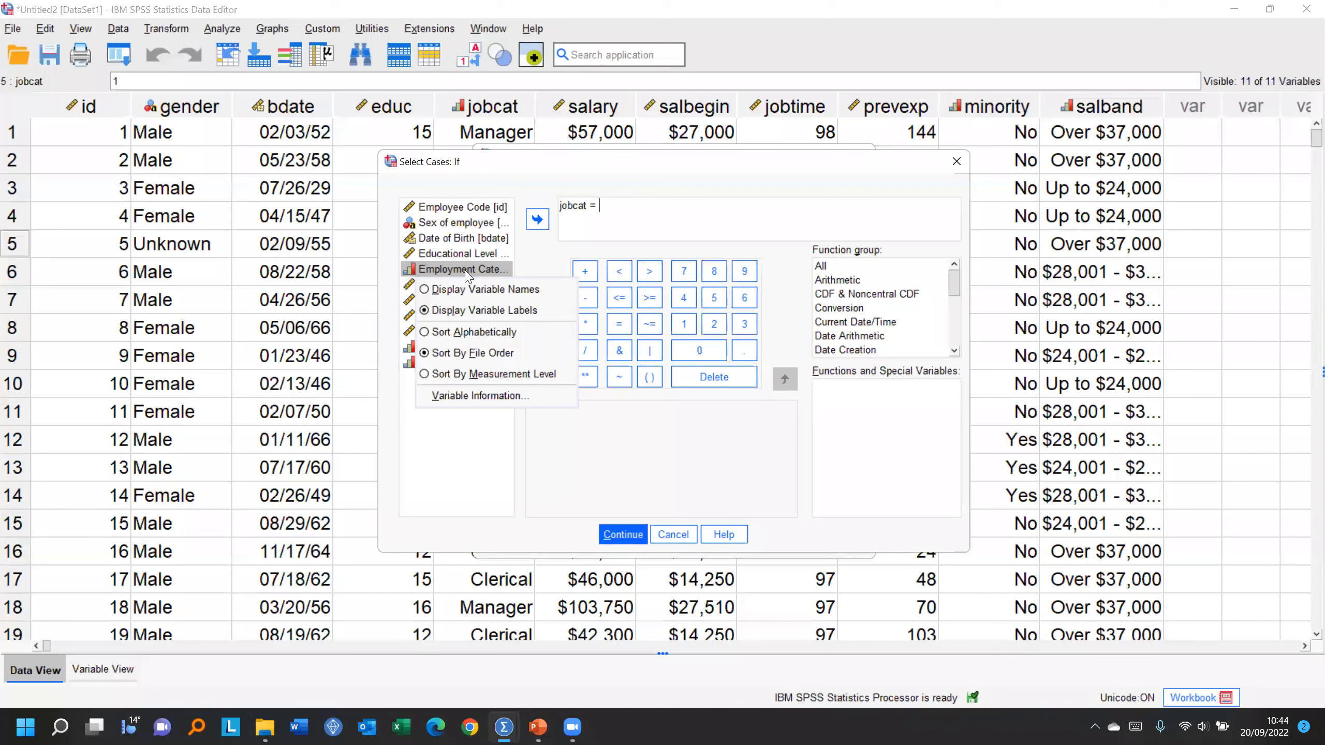
pyautogui.click(478, 396)
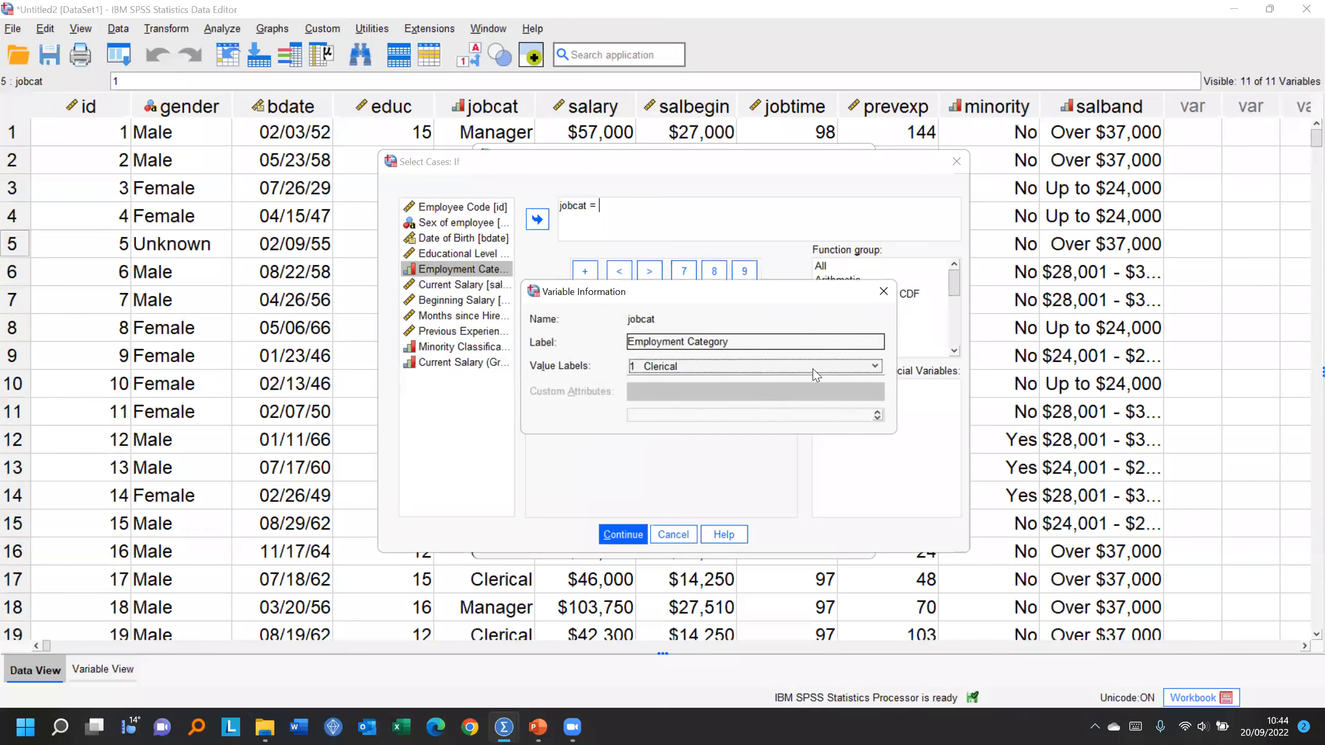
pyautogui.click(792, 370)
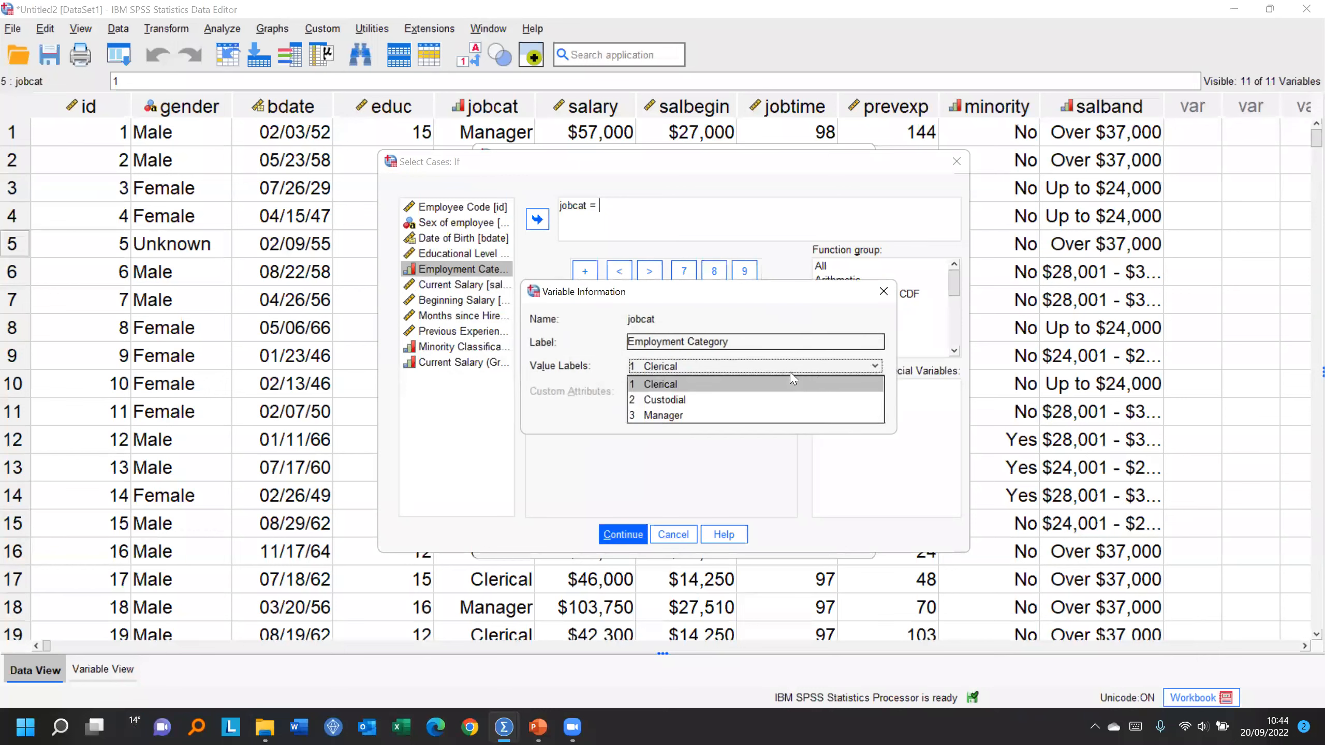
pyautogui.click(678, 385)
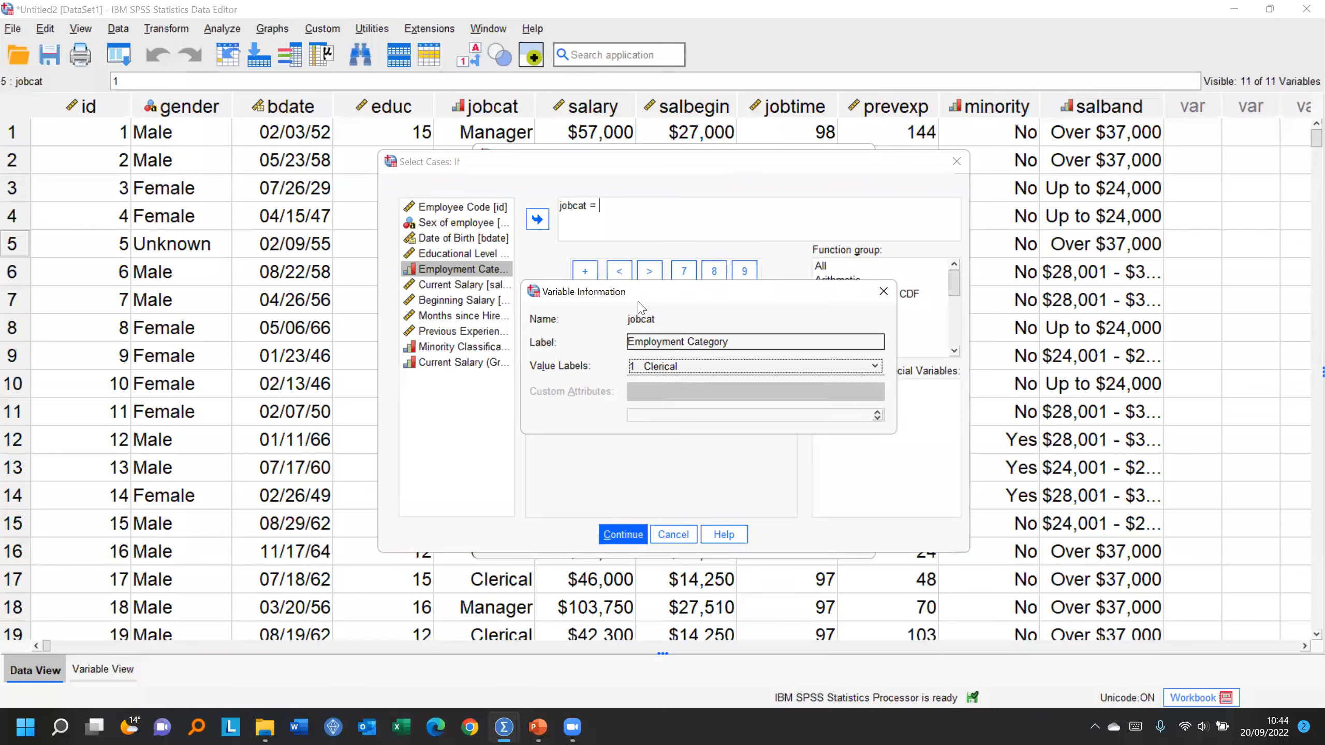
pyautogui.click(883, 291)
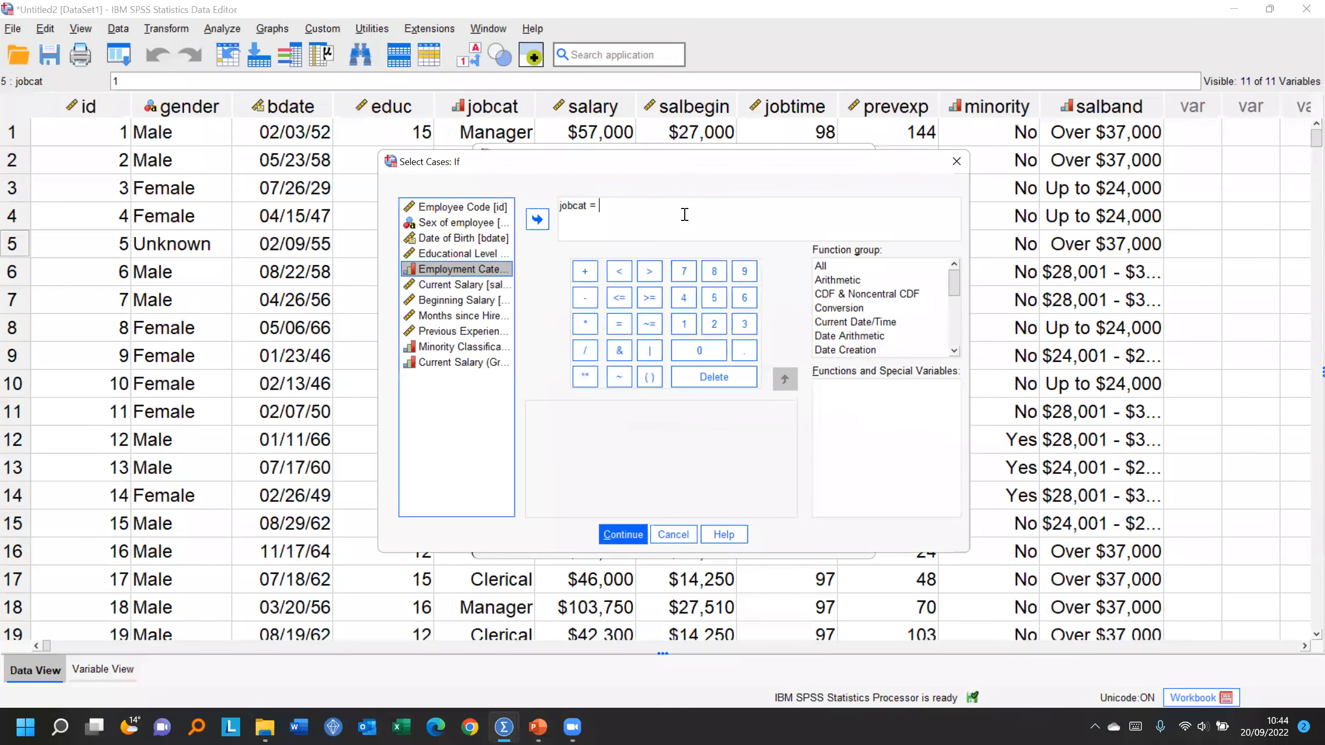
# Step: Complete the selection condition as jobcat = 1 OR jobcat = 3
pyautogui.write('OR')
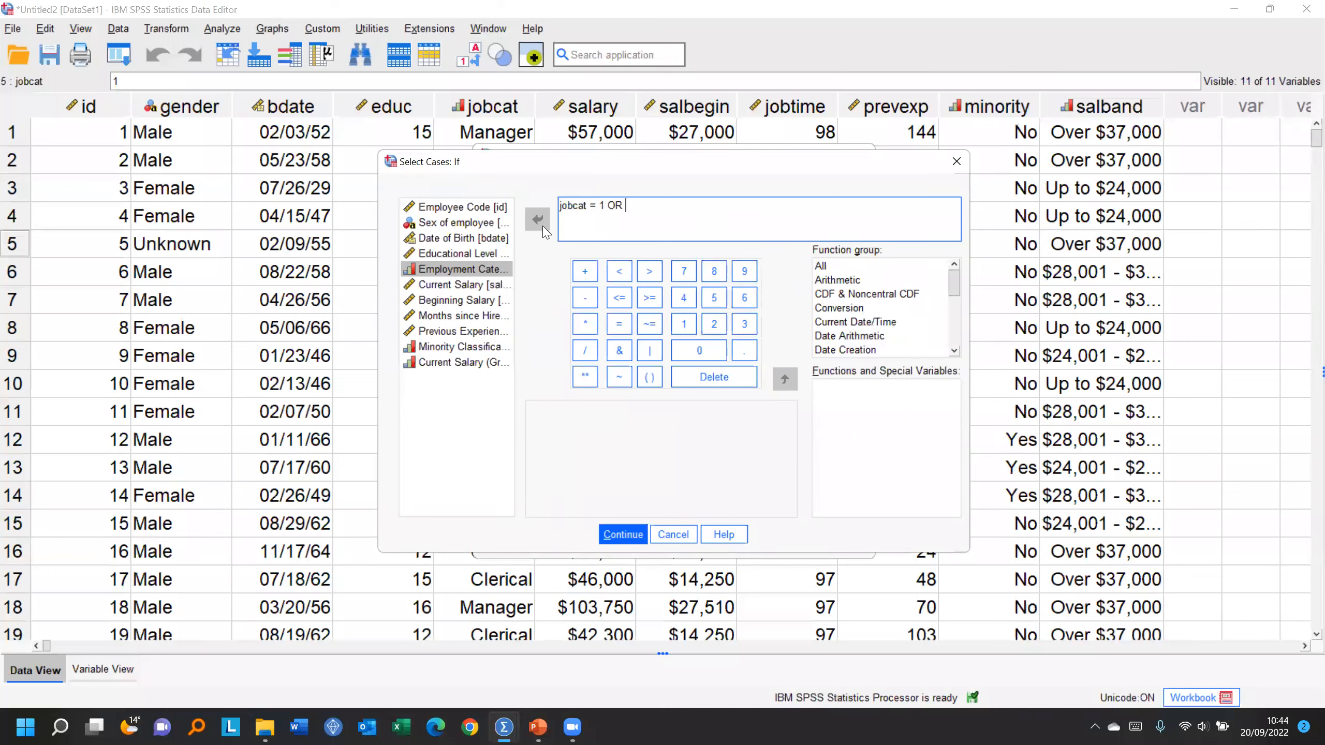
pyautogui.doubleClick(474, 269)
pyautogui.write('= 3')
# Step: Change the condition to jobcat ~= 2, check the Employment Category codes, and run the selection with unselected cases filtered out
pyautogui.moveTo(675, 208); pyautogui.dragTo(593, 208)
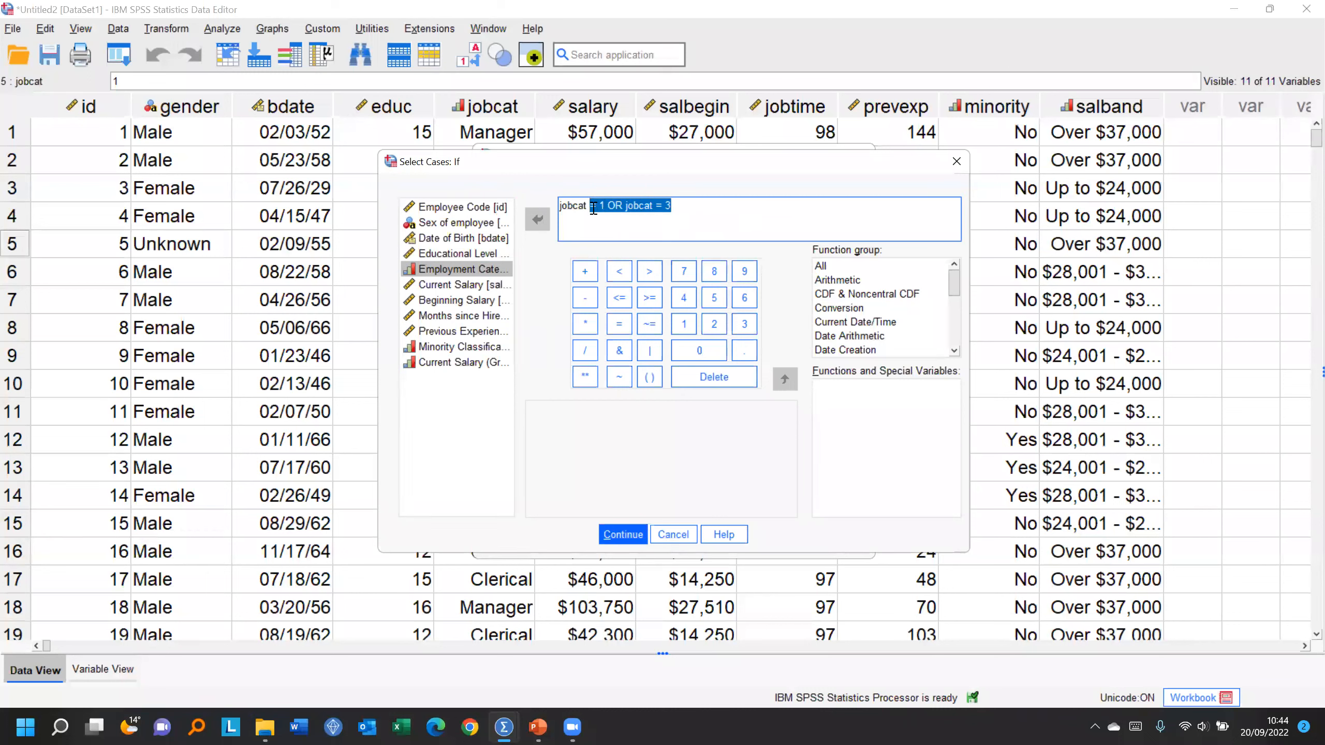
pyautogui.click(650, 323)
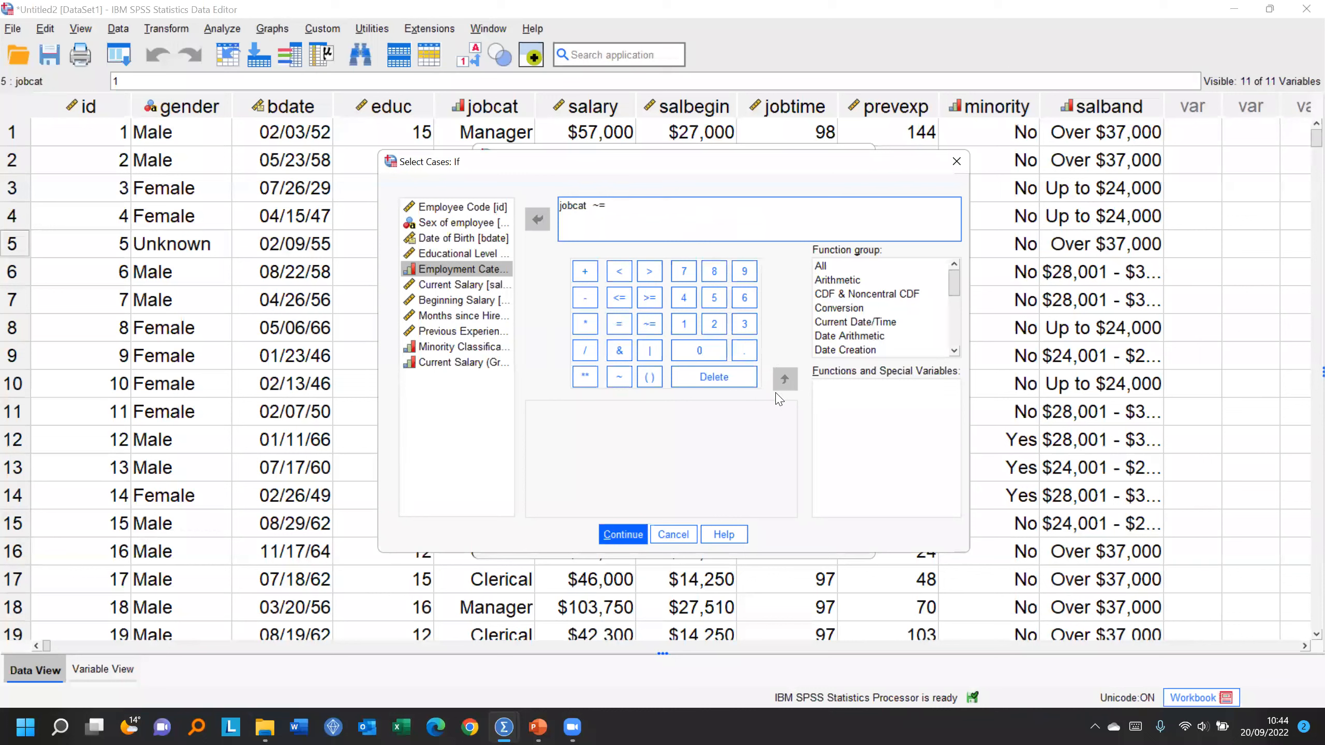
pyautogui.rightClick(472, 269)
pyautogui.click(517, 396)
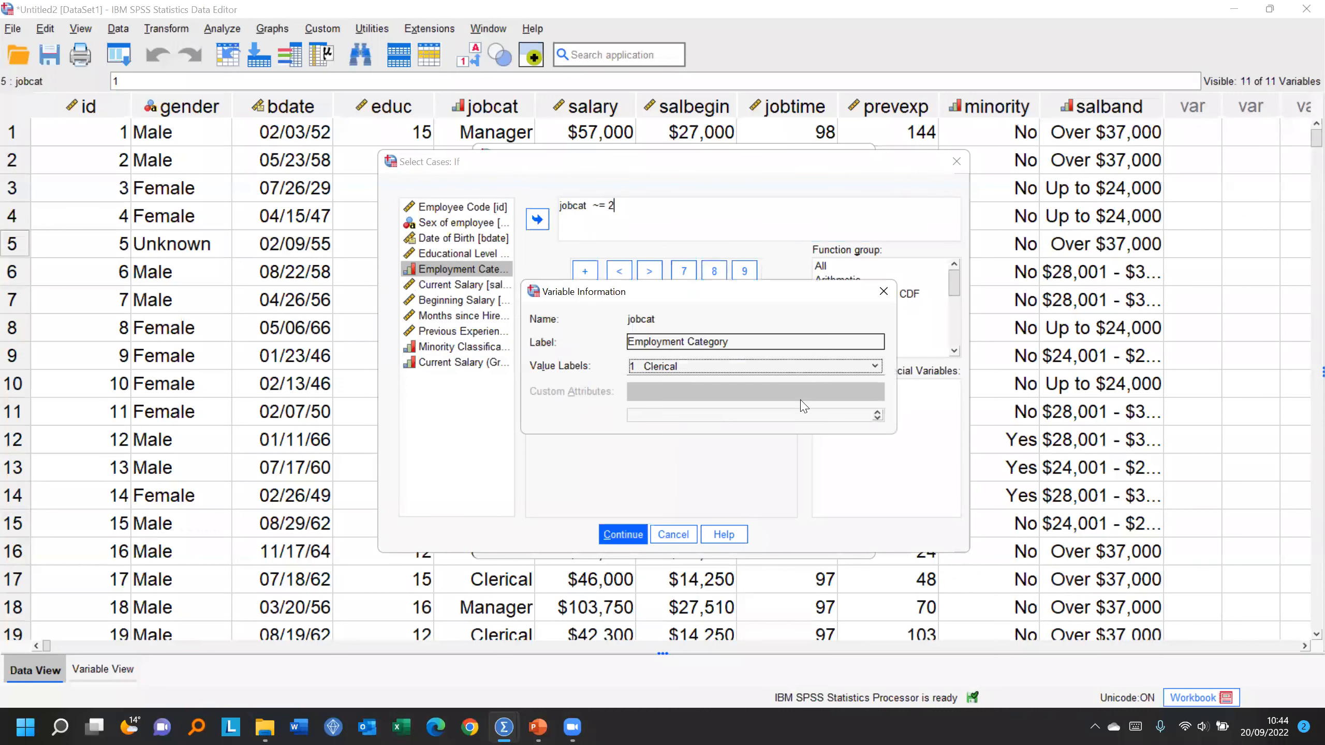
pyautogui.click(817, 368)
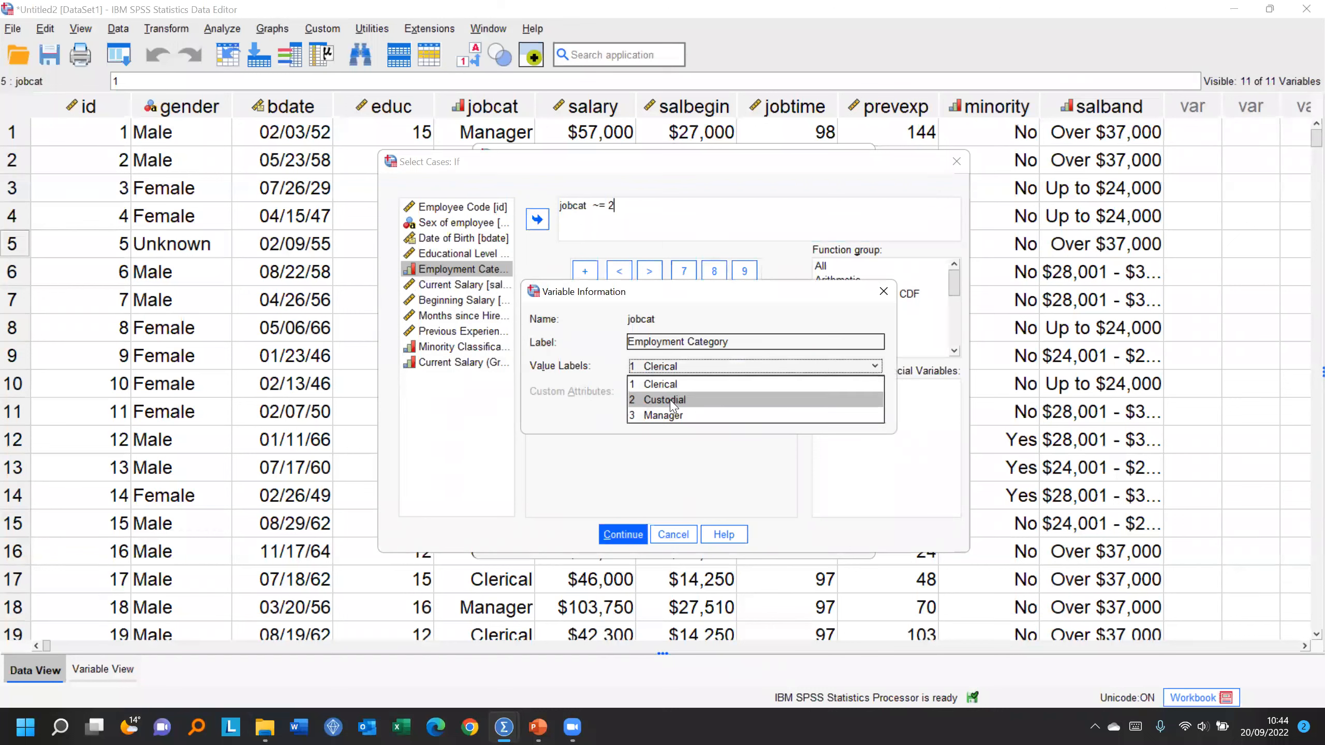
pyautogui.click(883, 292)
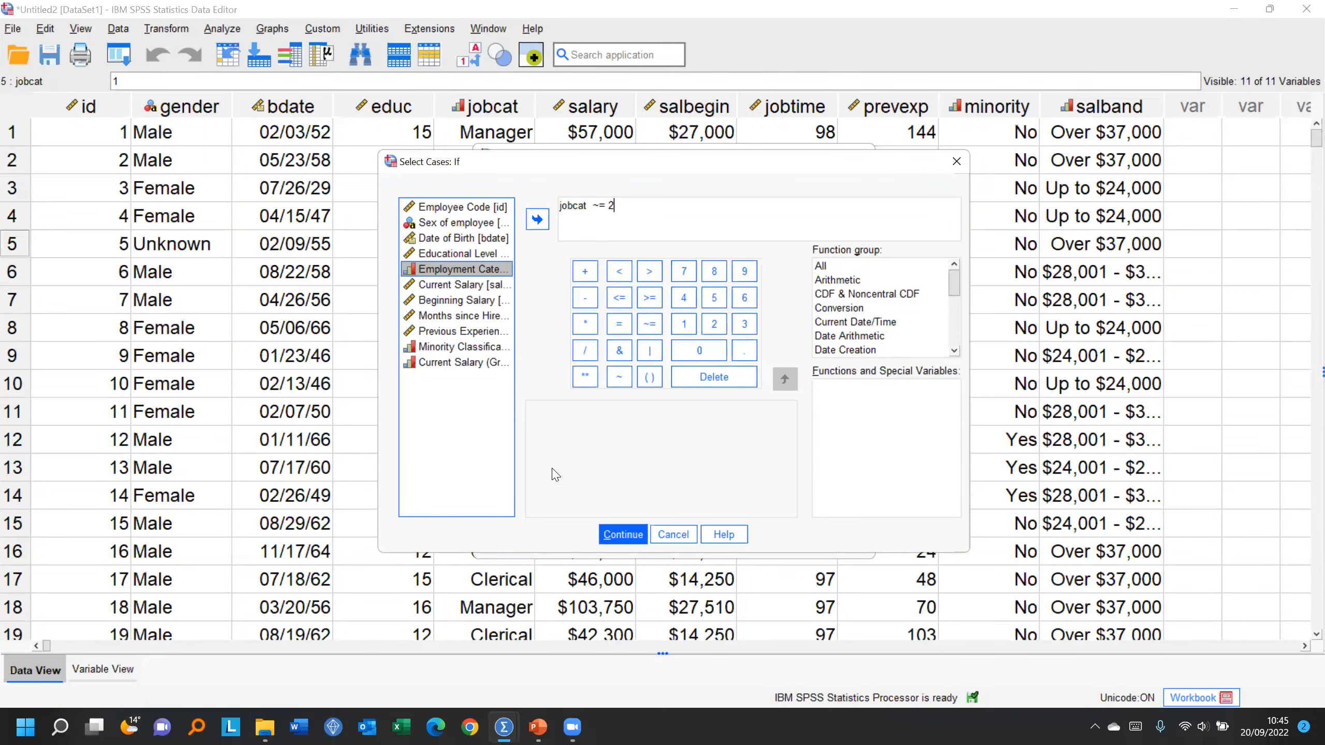
pyautogui.click(621, 533)
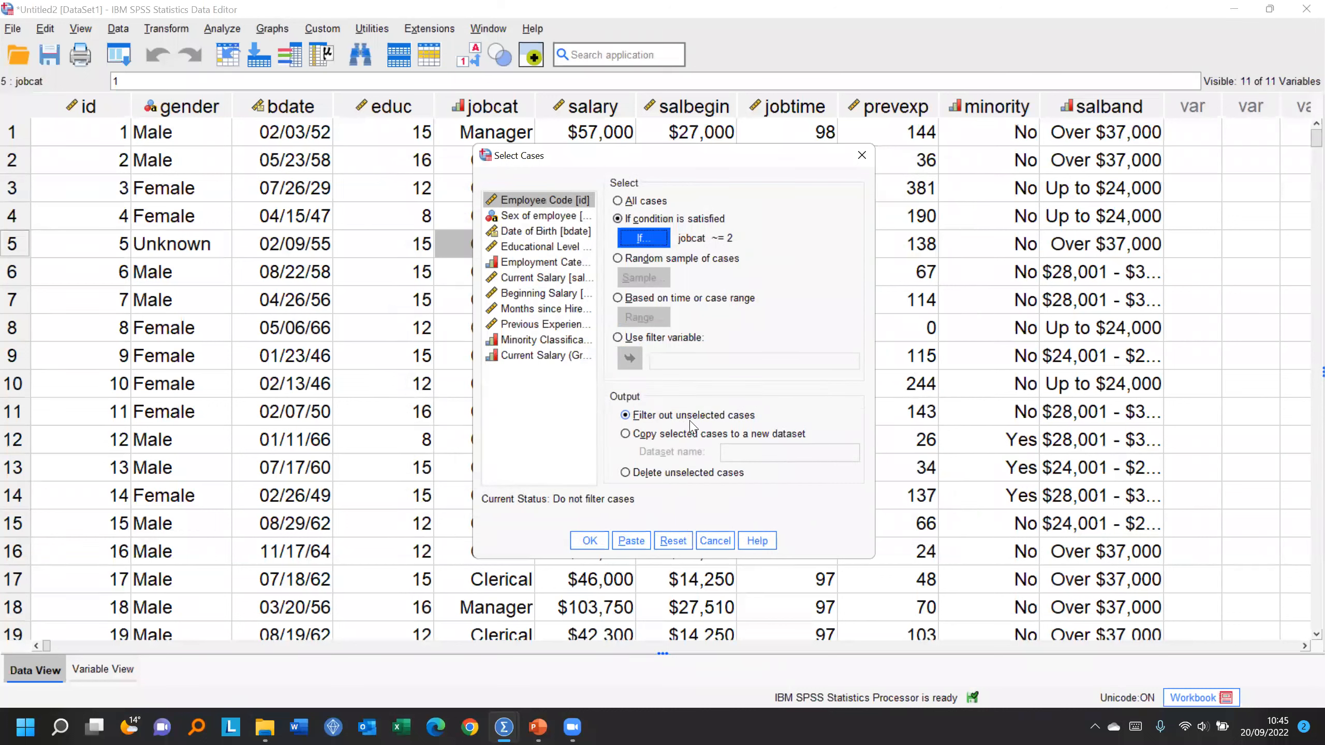
pyautogui.click(588, 543)
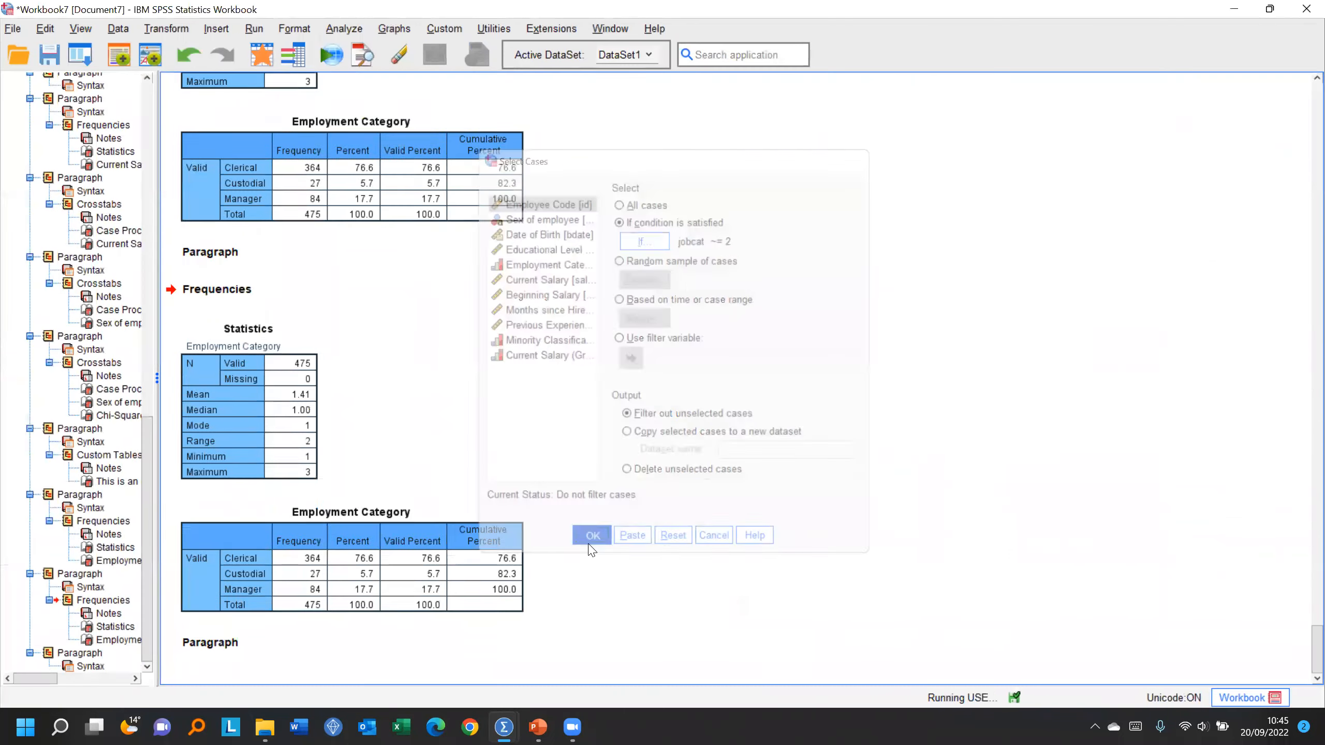
# Step: Return to the data and examine the filtered-out rows, comparing their jobcat values with the filter variable
pyautogui.click(267, 61)
pyautogui.scroll(-11, 767, 336)
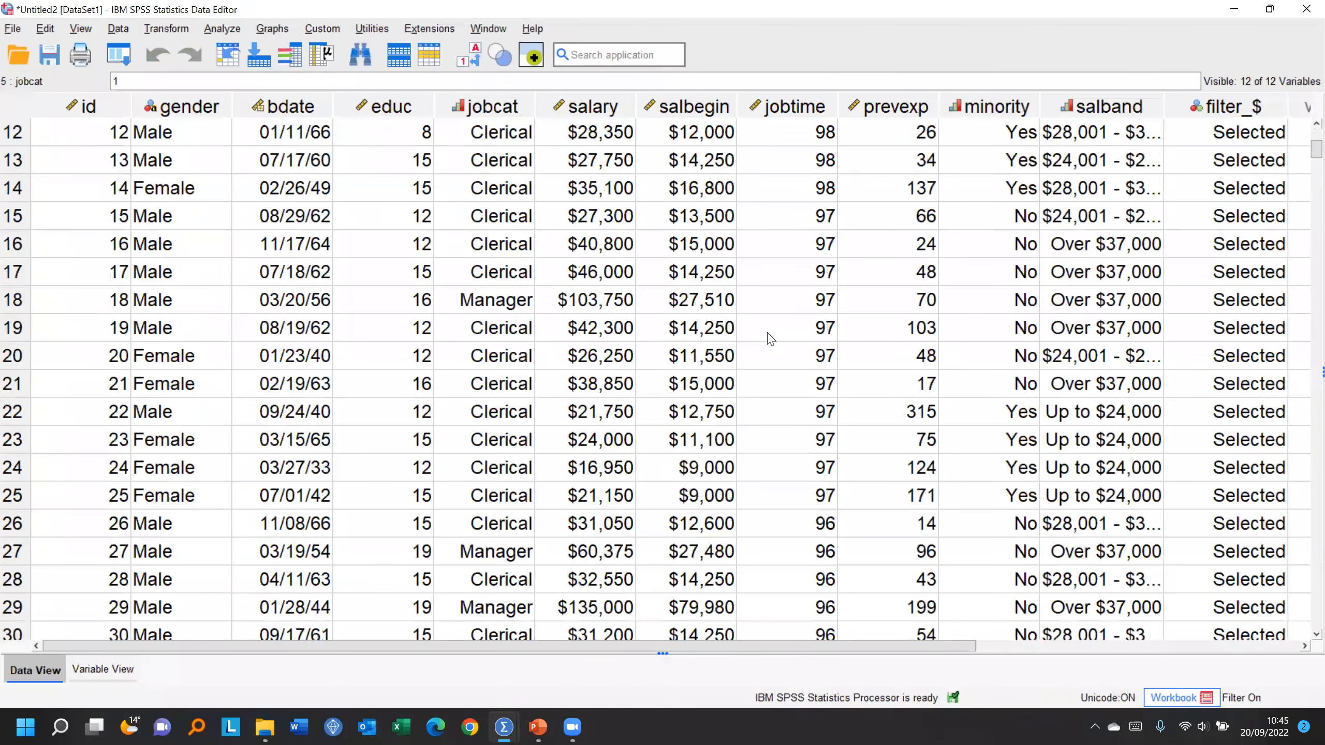
pyautogui.scroll(-7, 770, 338)
pyautogui.scroll(4, 773, 336)
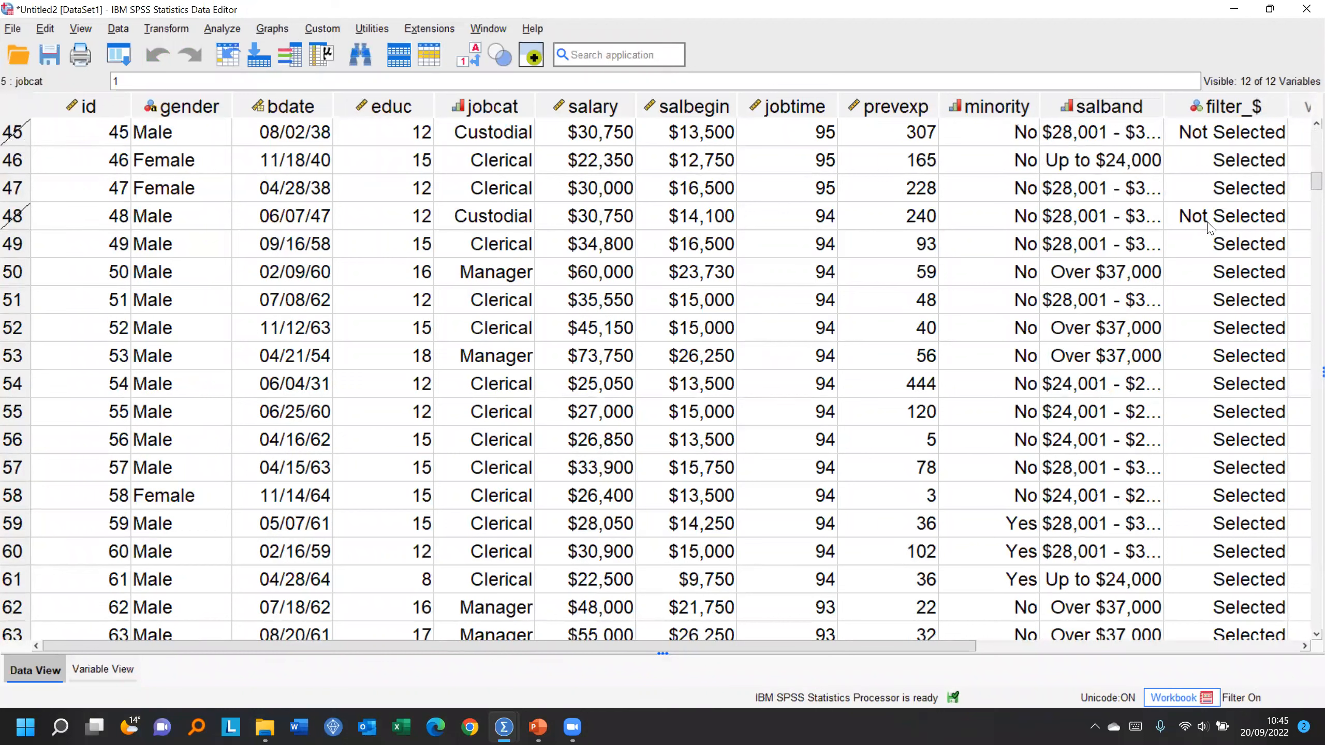
pyautogui.click(16, 222)
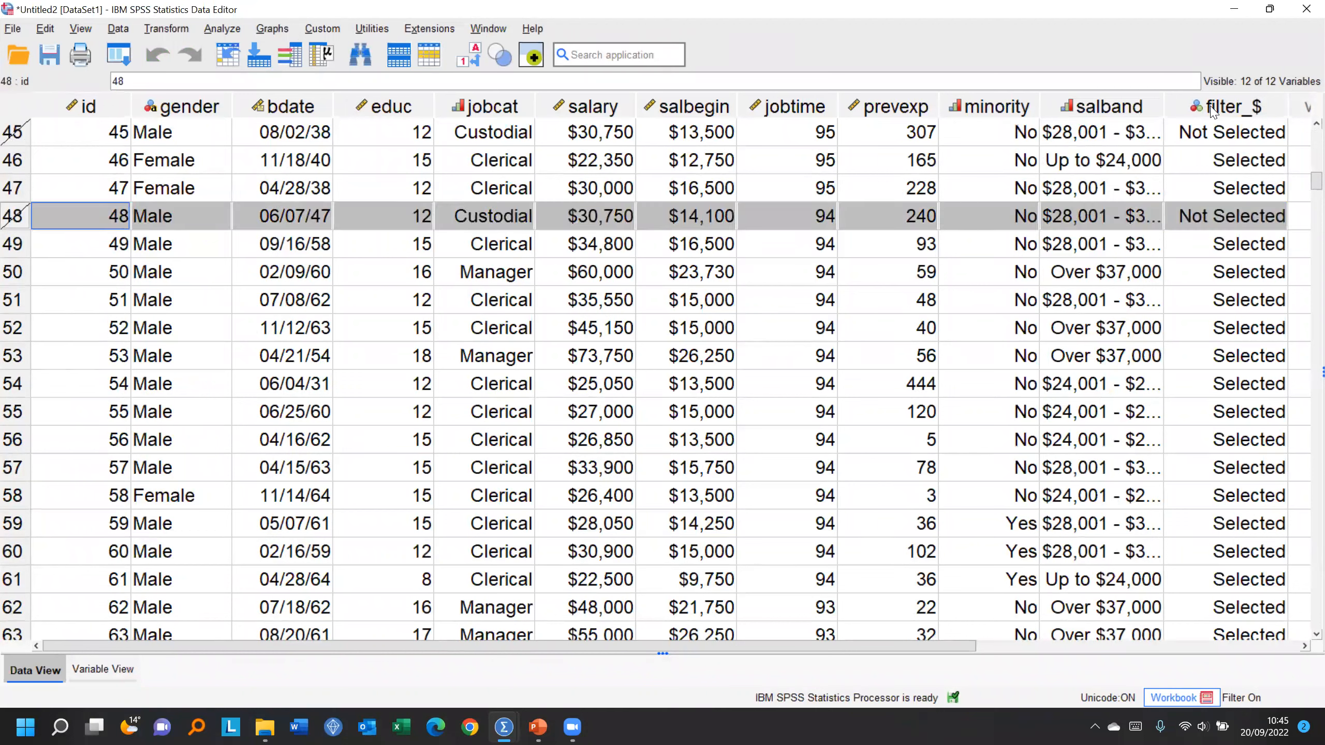
pyautogui.click(14, 135)
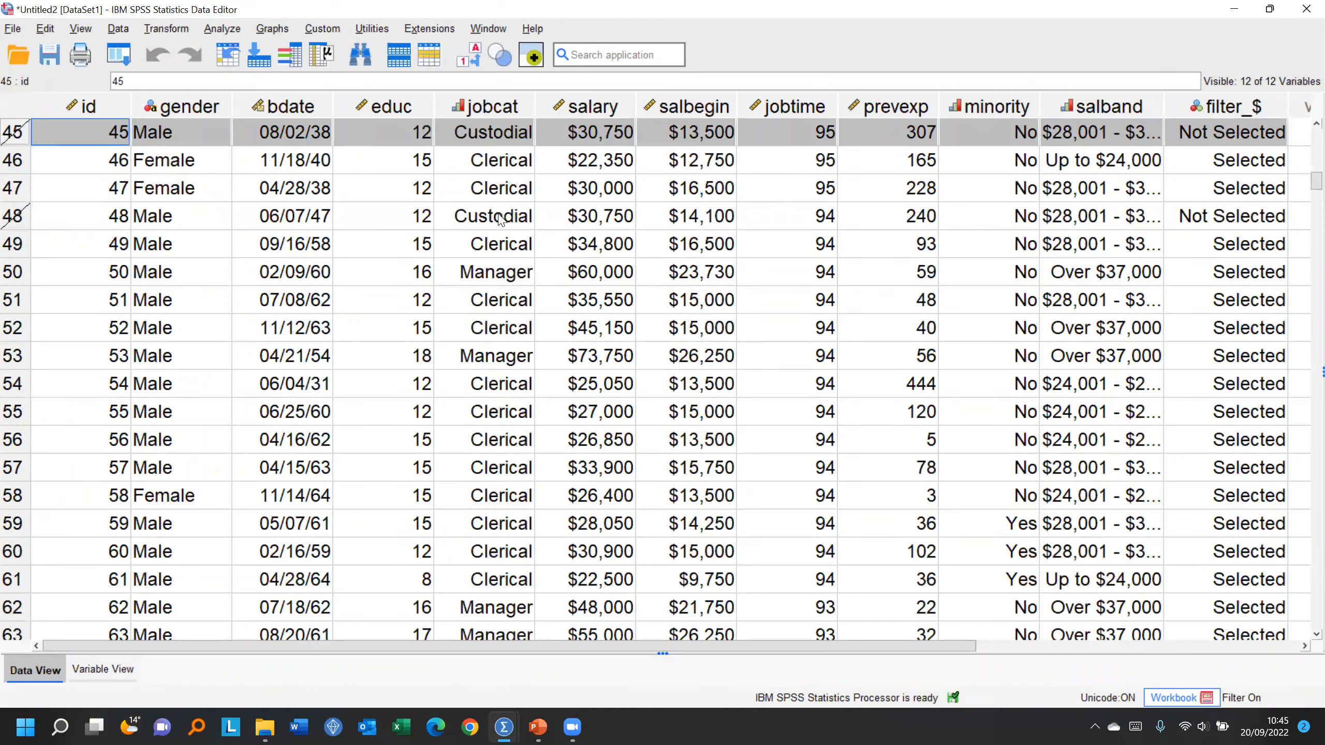
pyautogui.click(513, 220)
pyautogui.scroll(-2, 511, 339)
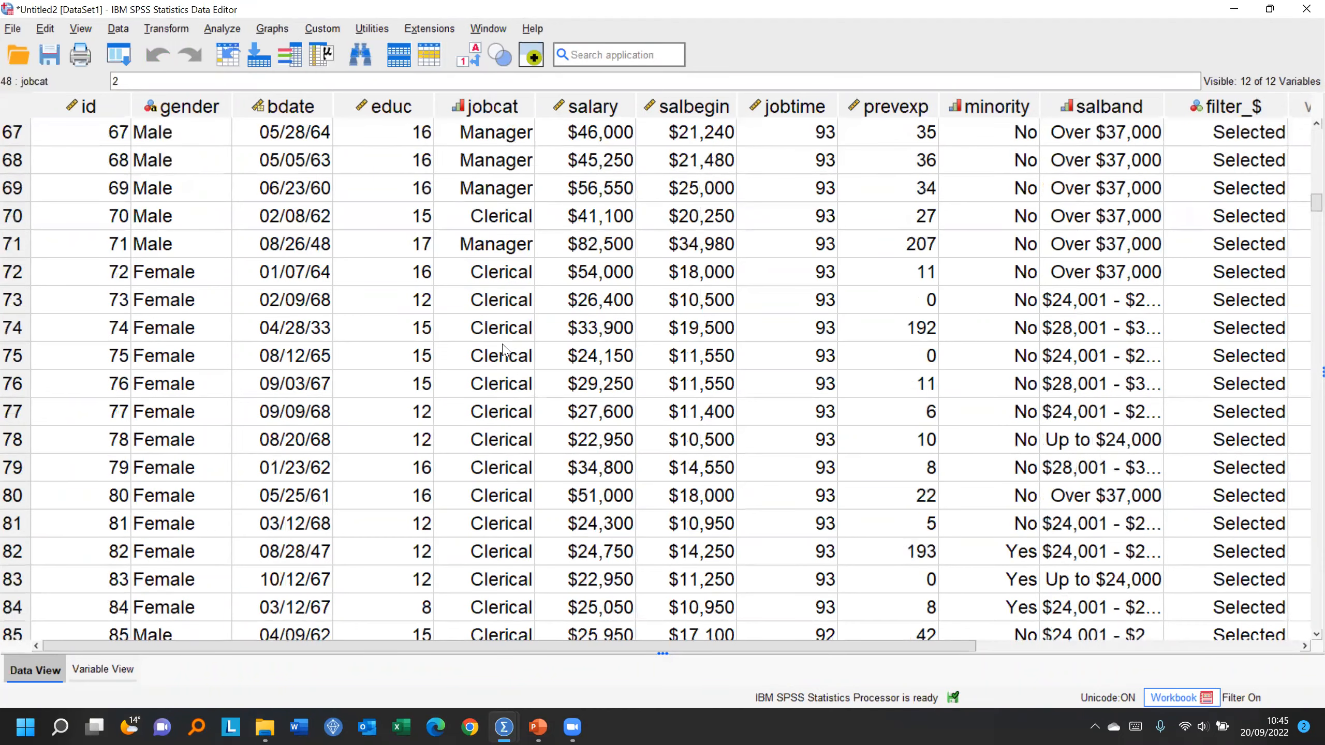
pyautogui.scroll(-3, 507, 420)
pyautogui.moveTo(510, 439); pyautogui.dragTo(40, 480)
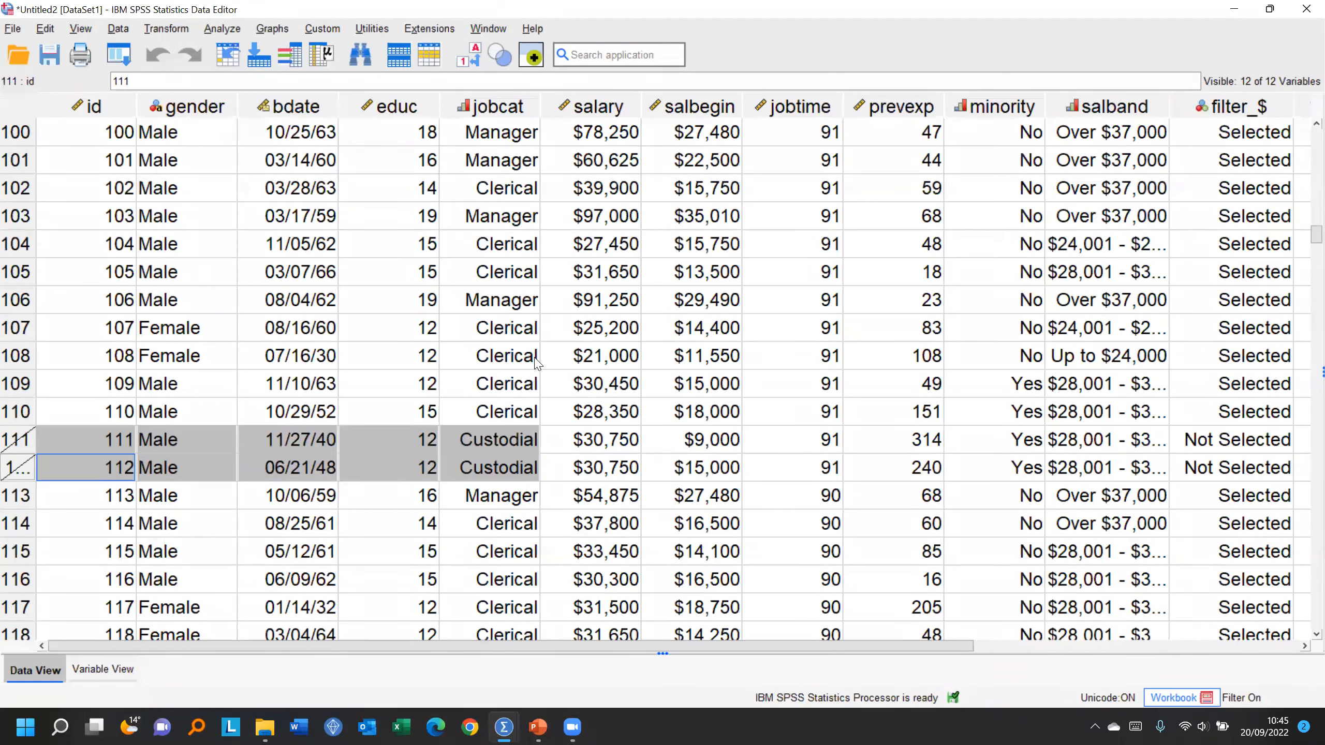
# Step: Run descriptive statistics for jobcat on the filtered data directly from the data grid
pyautogui.rightClick(492, 219)
pyautogui.click(569, 439)
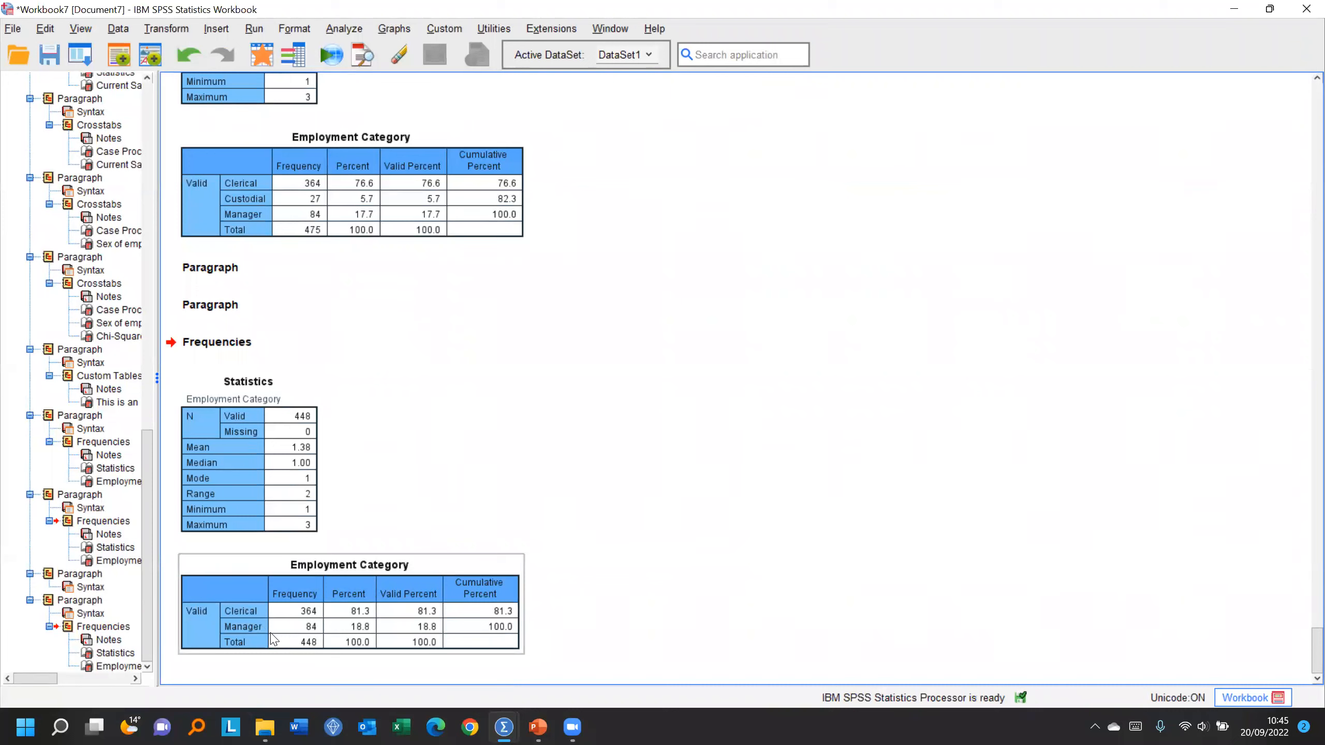
# Step: Reopen Crosstabs, replace Sex of employee with Employment Category as the row variable, and run it against grouped Current Salary
pyautogui.click(82, 58)
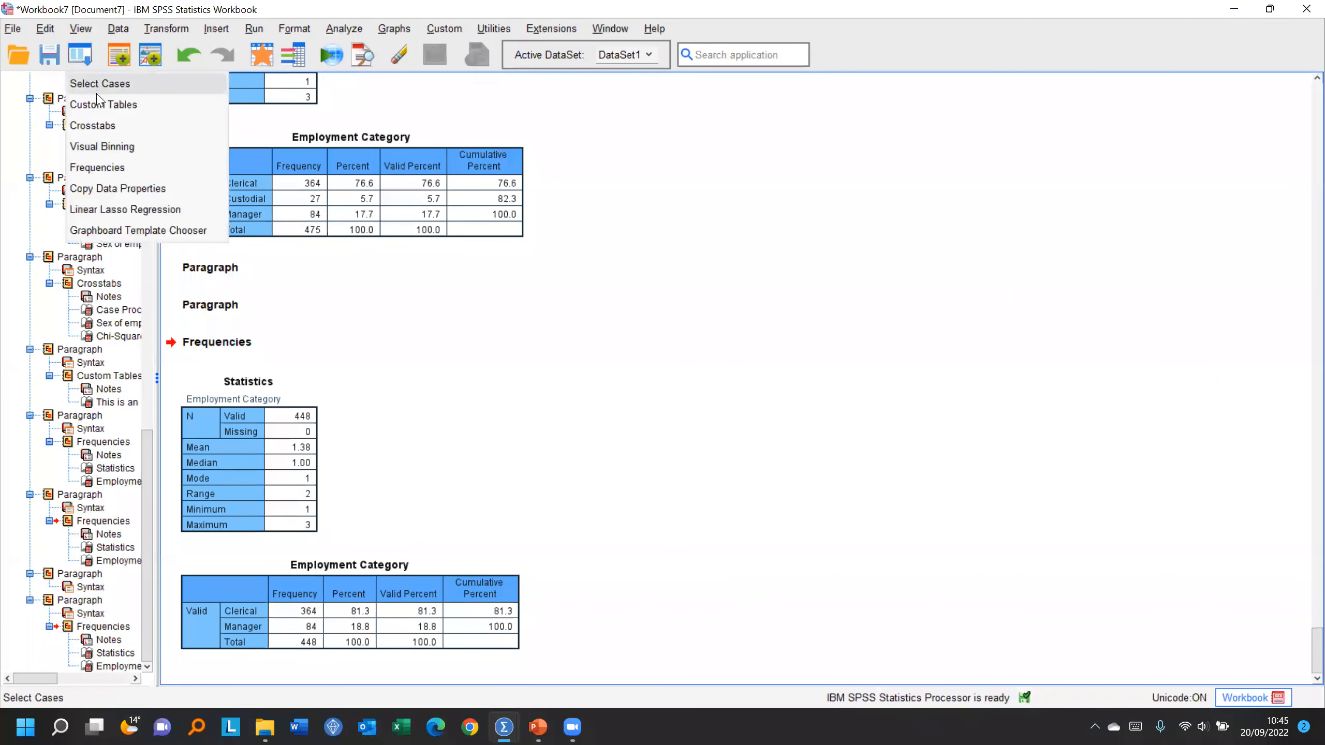
pyautogui.click(104, 127)
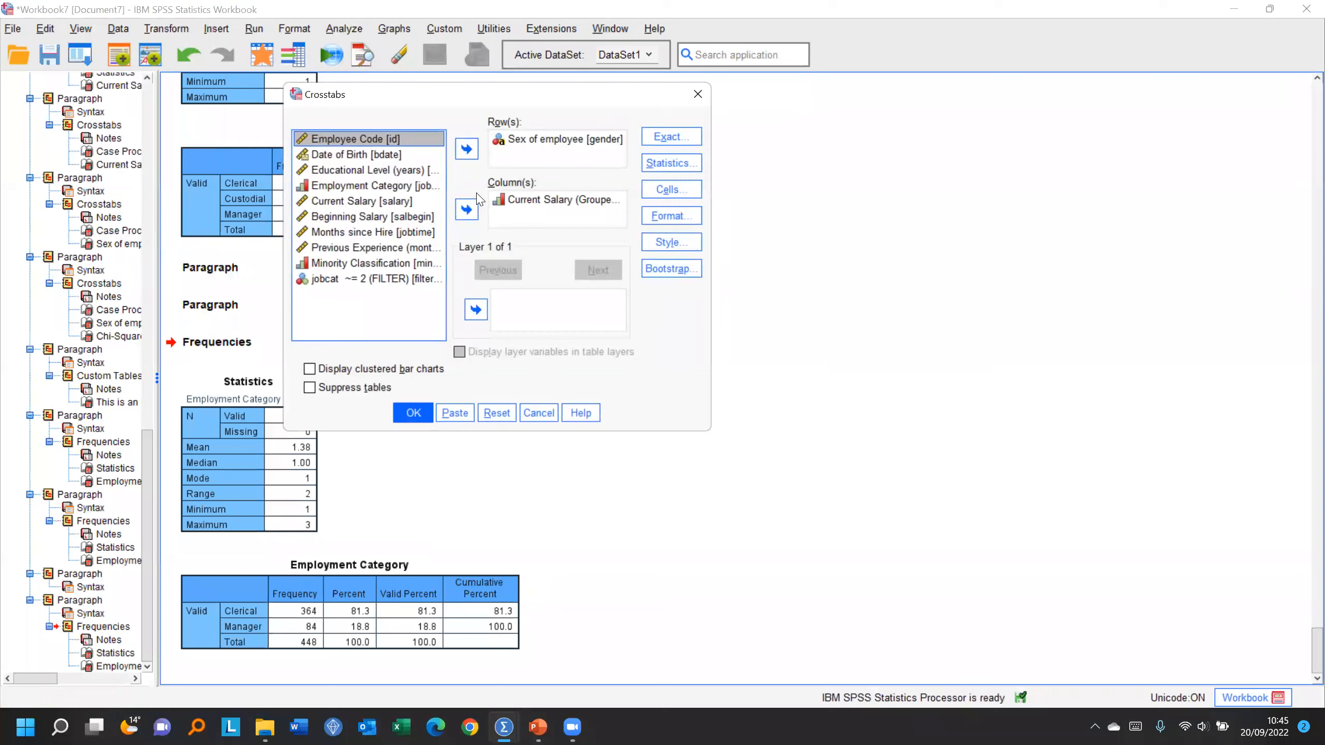
pyautogui.click(545, 145)
pyautogui.click(466, 151)
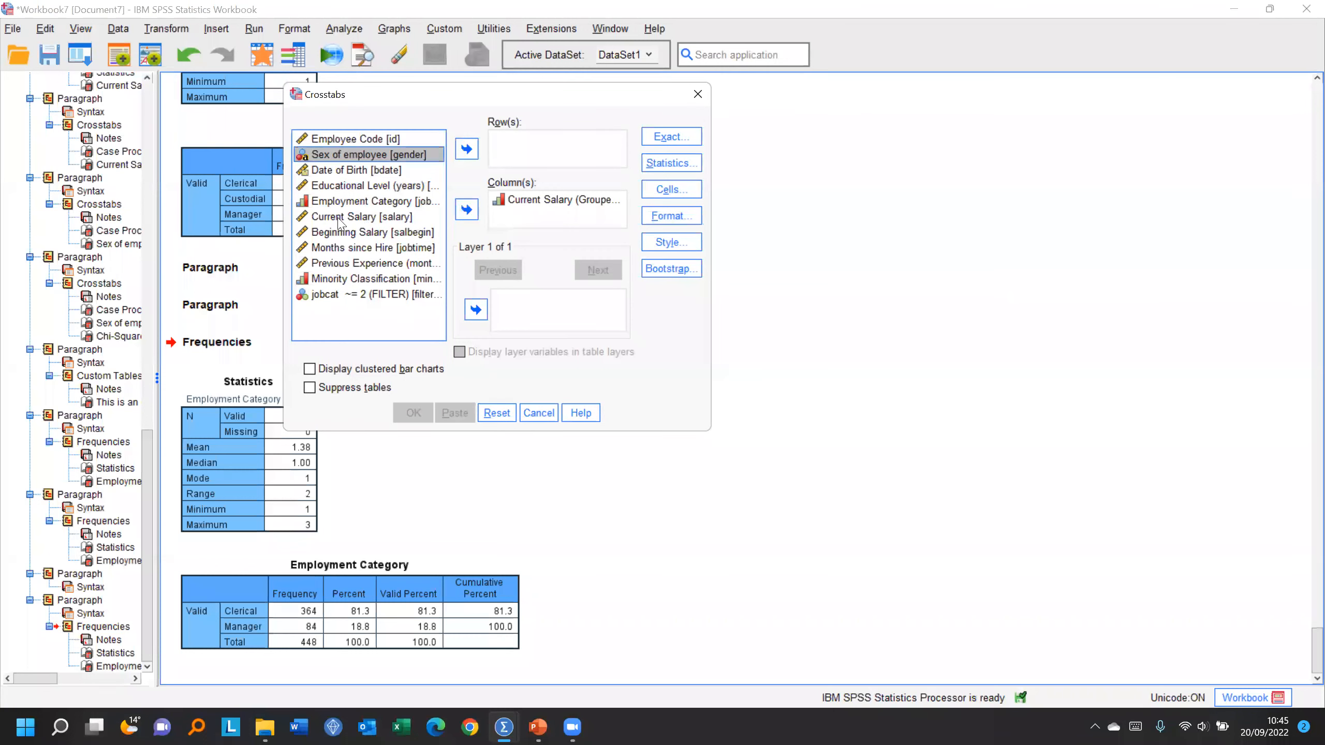
pyautogui.click(342, 202)
pyautogui.click(466, 149)
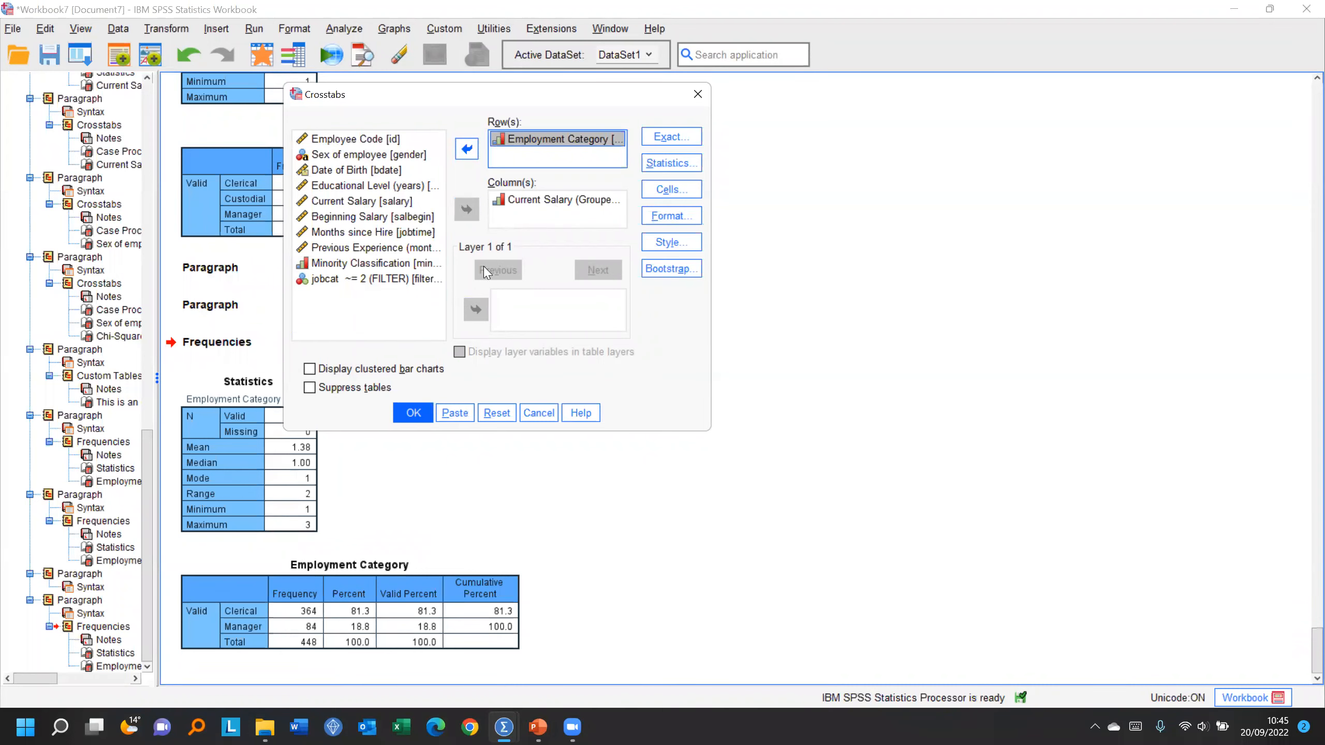
pyautogui.click(412, 413)
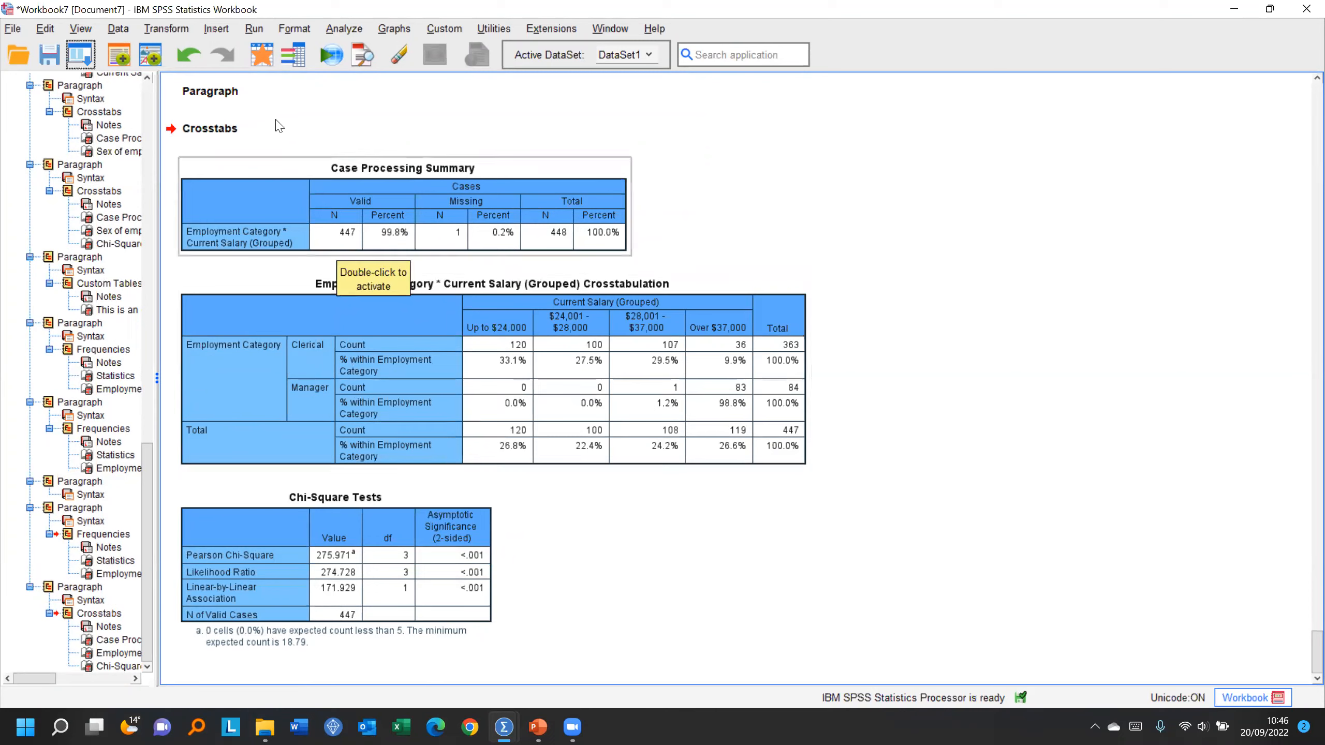
# Step: From the data, copy the cases satisfying jobcat ~= 2 to a new dataset named Mgmt_and_Clerical
pyautogui.click(262, 58)
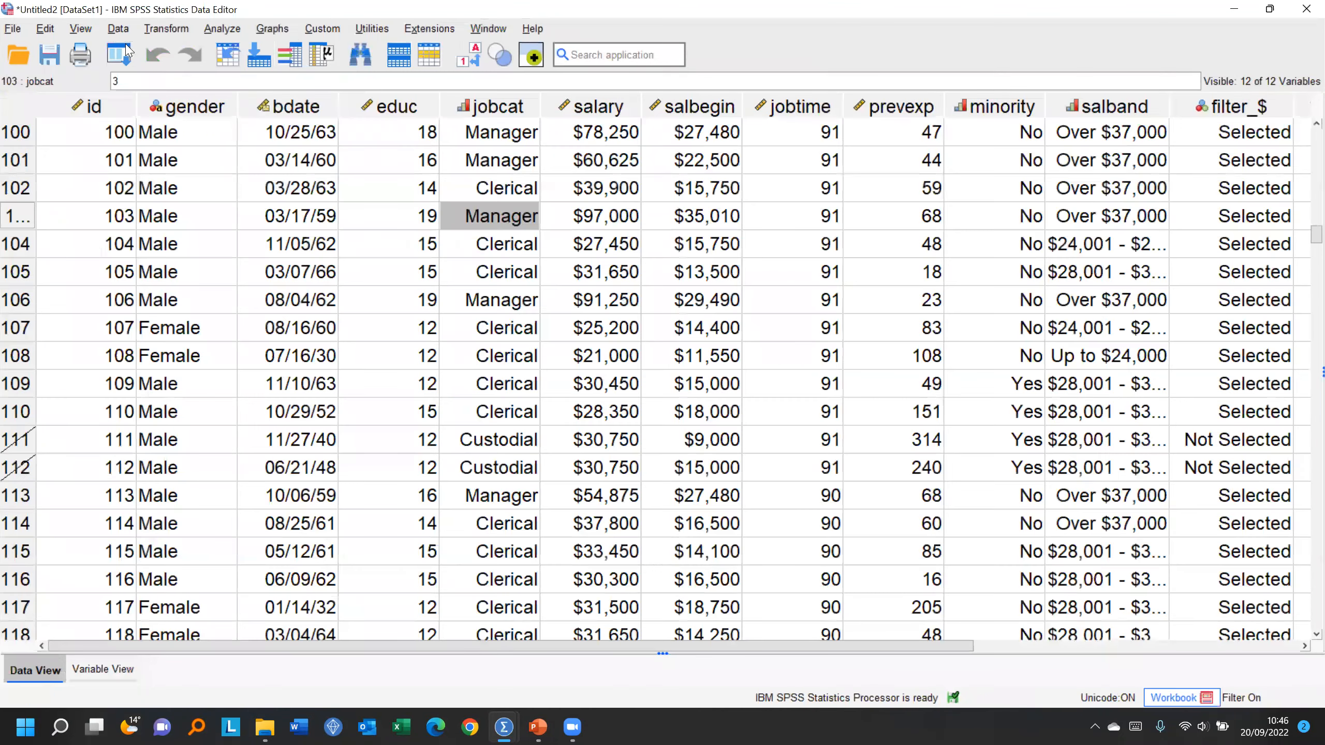
pyautogui.click(116, 29)
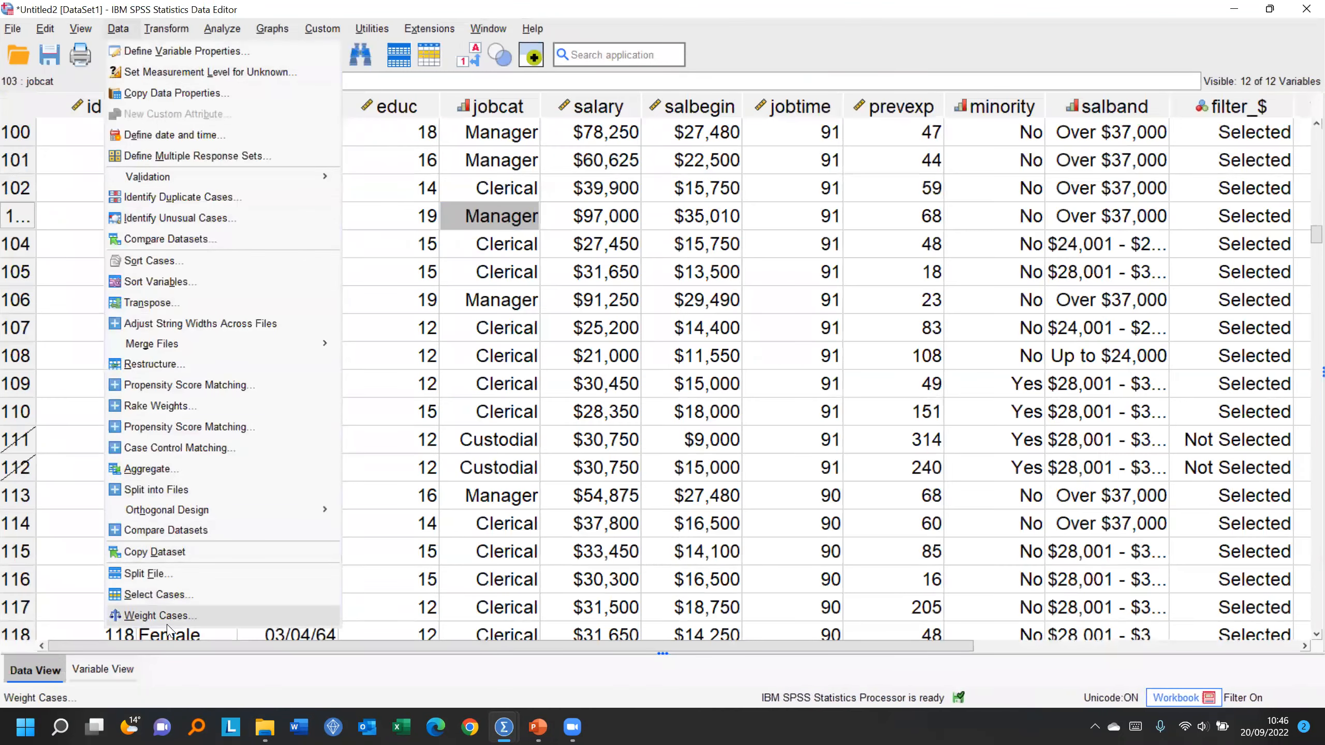
pyautogui.click(156, 584)
pyautogui.click(657, 436)
pyautogui.click(752, 454)
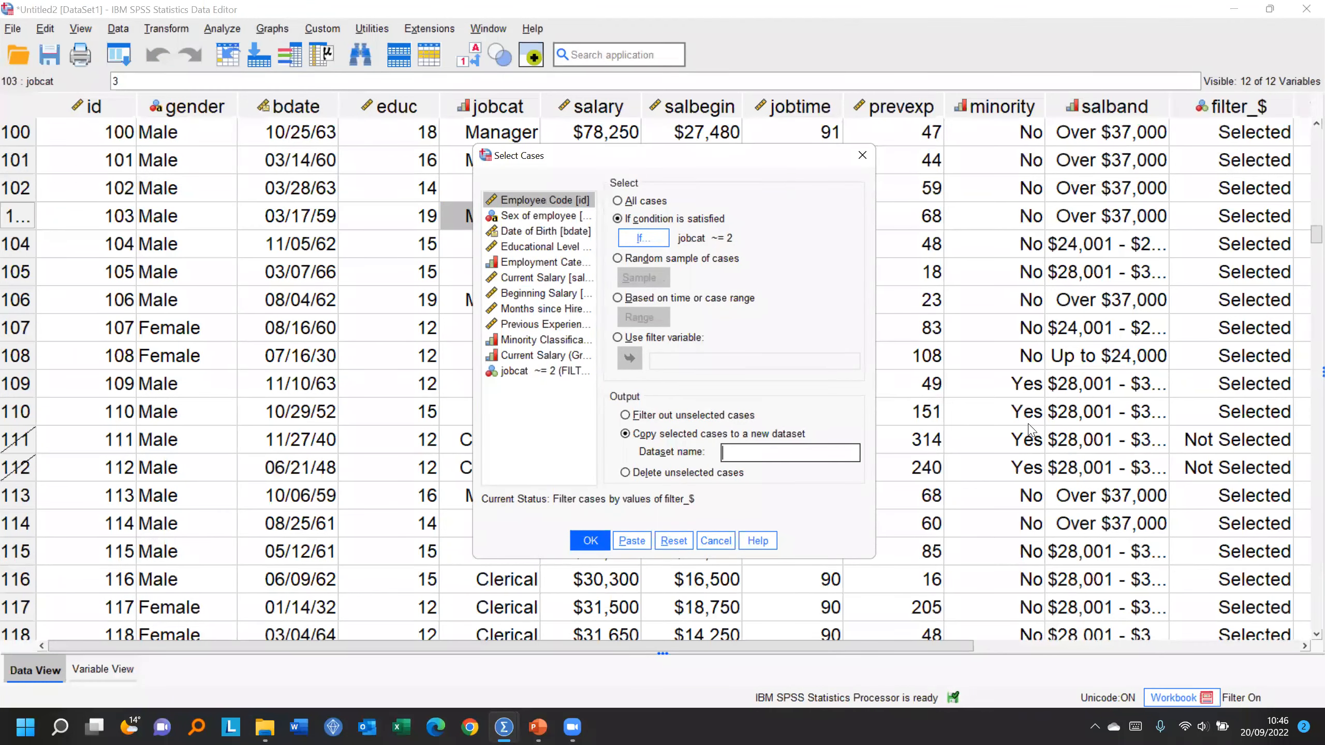
pyautogui.write('Ma')
pyautogui.press('BackSpace')
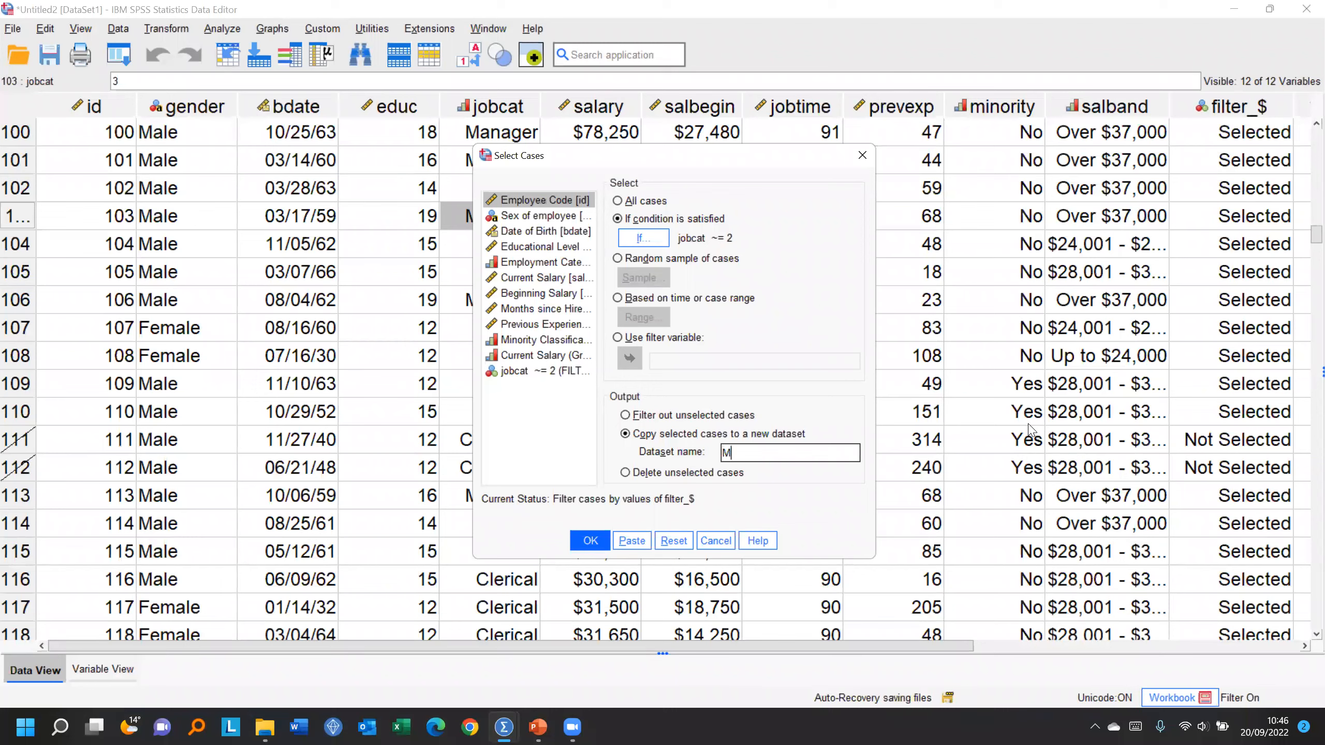
pyautogui.write('gmt_and_Clerical')
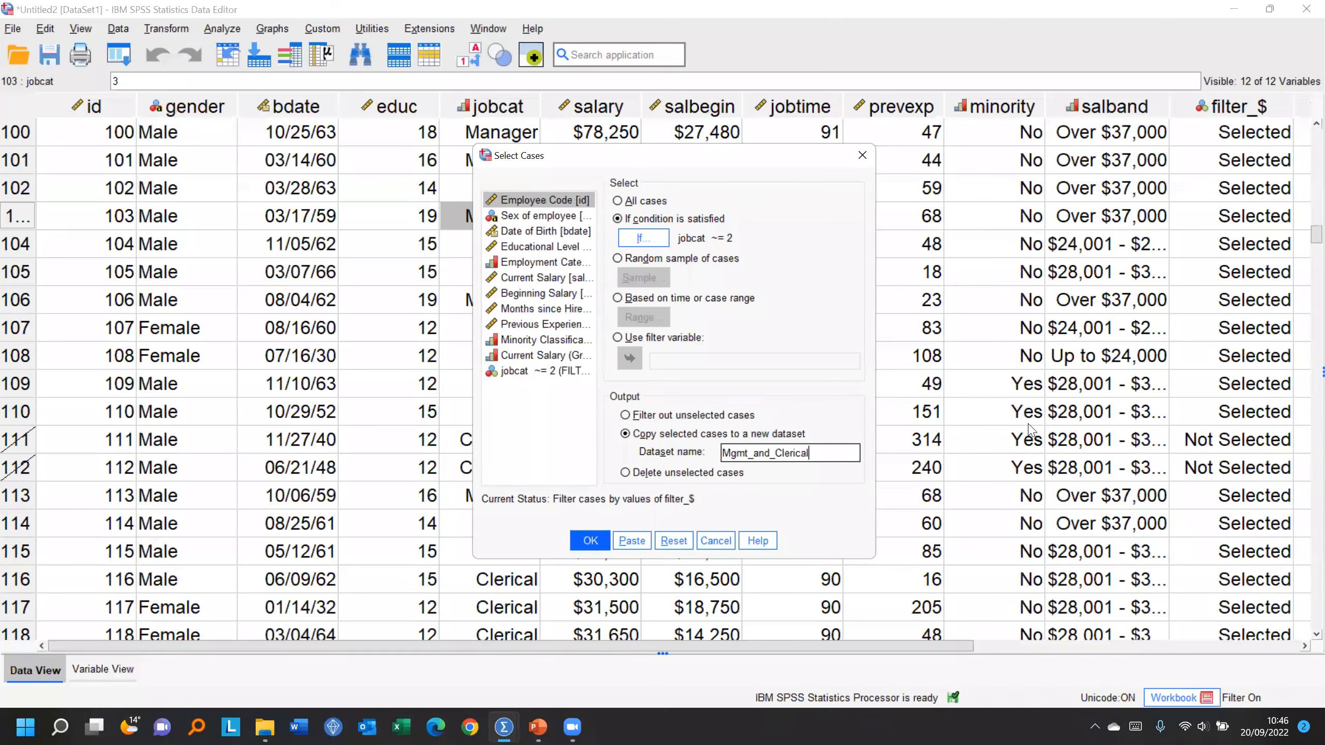
pyautogui.click(590, 541)
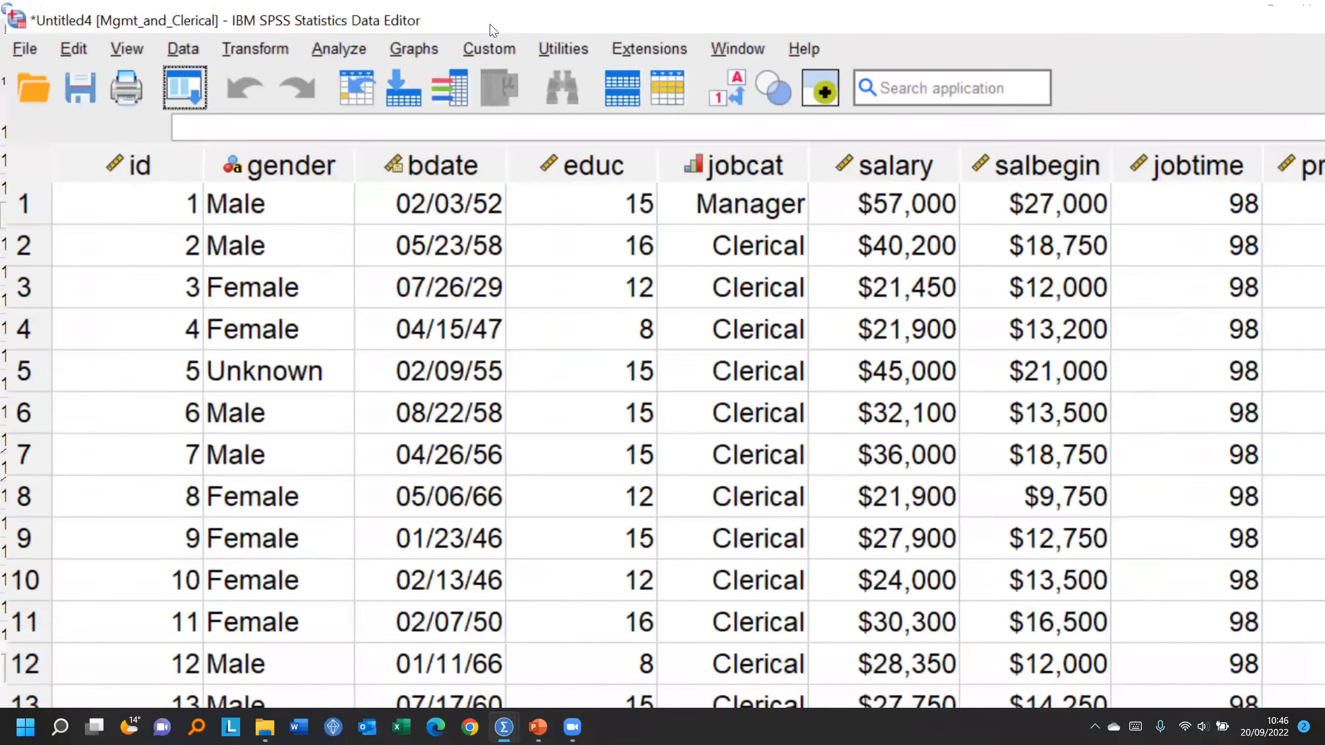
# Step: Review the list of open windows and display the Mgmt_and_Clerical dataset
pyautogui.hotkey('alt', 'w')
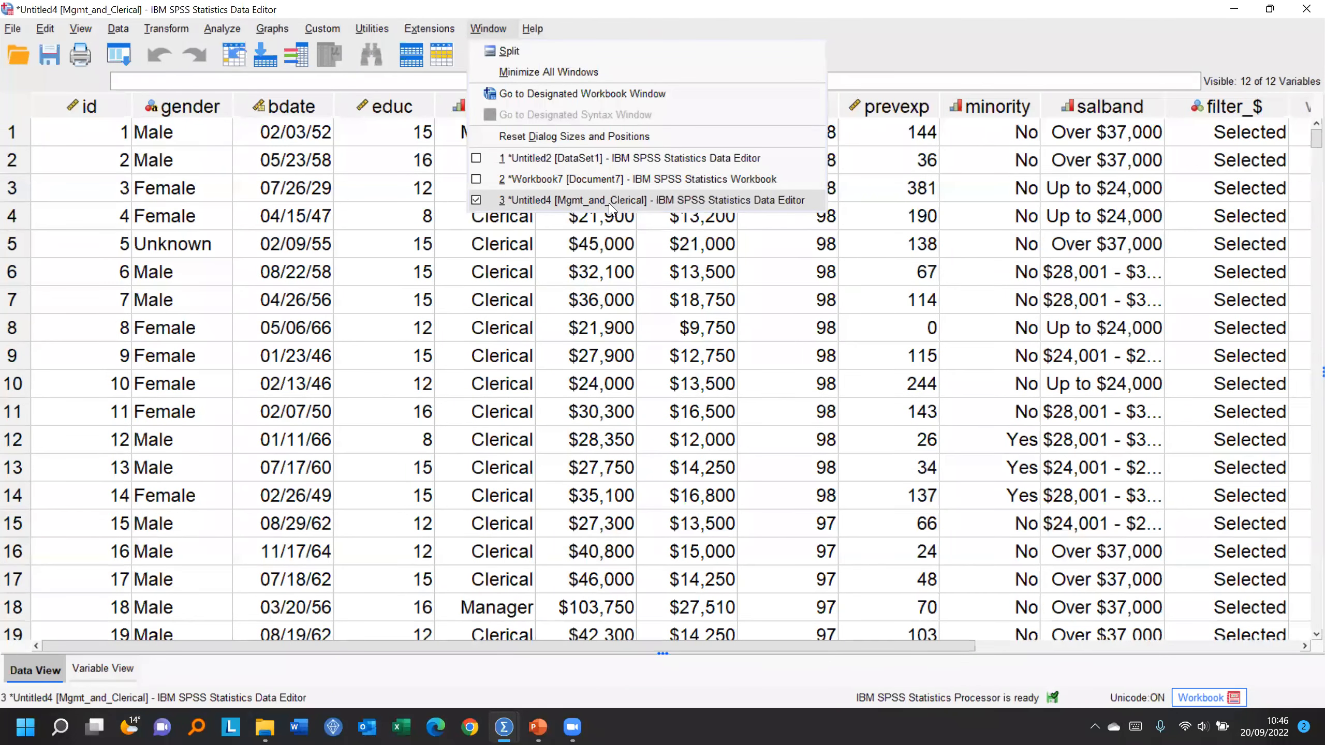
pyautogui.click(617, 203)
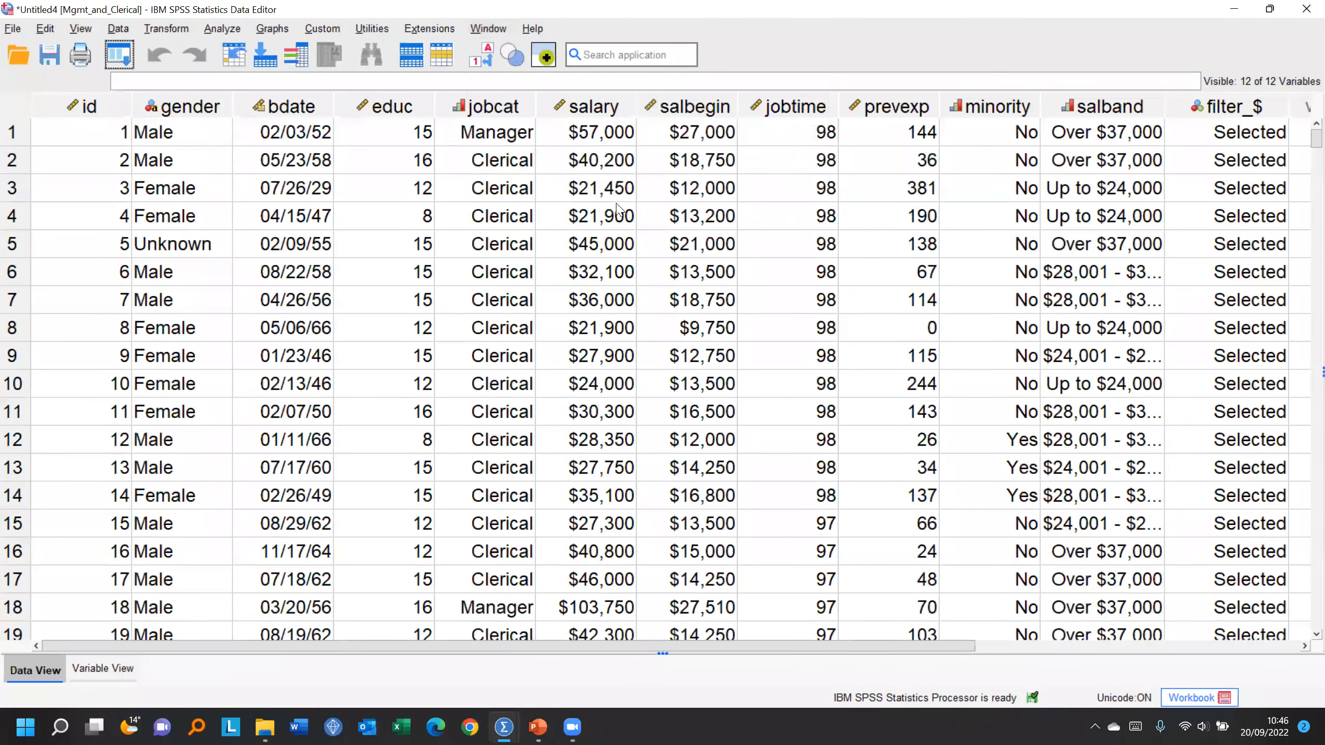
pyautogui.rightClick(489, 221)
pyautogui.press('Escape')
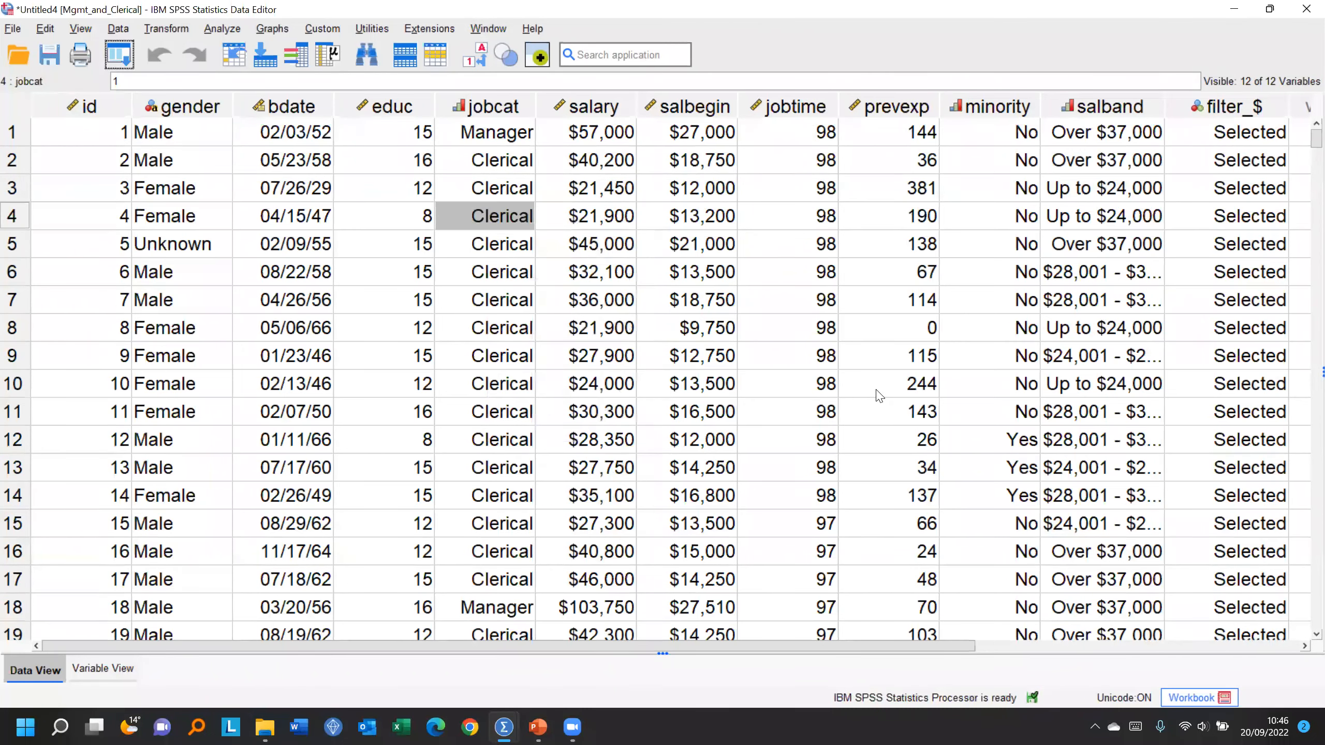
# Step: Look through the Mgmt_and_Clerical cases and check the Employment Category frequencies for that dataset in the workbook
pyautogui.scroll(-15, 878, 393)
pyautogui.click(495, 29)
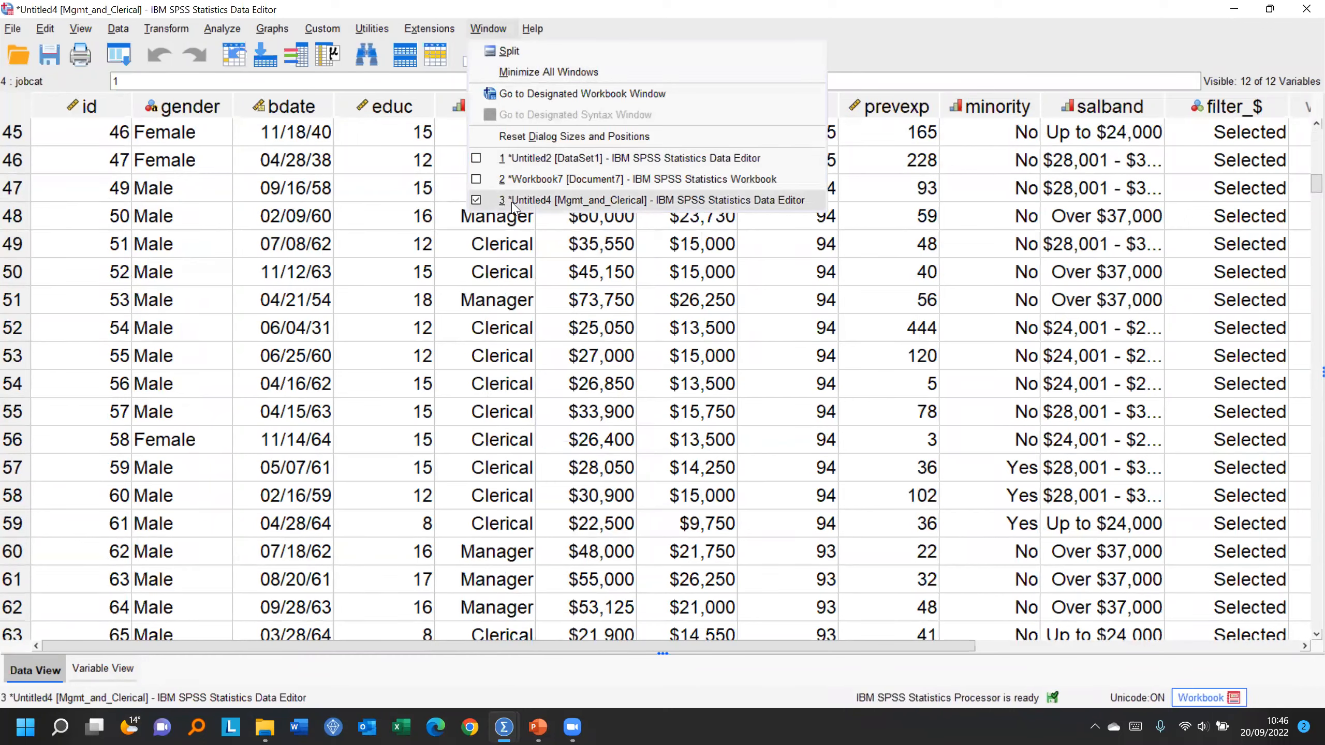
pyautogui.click(522, 179)
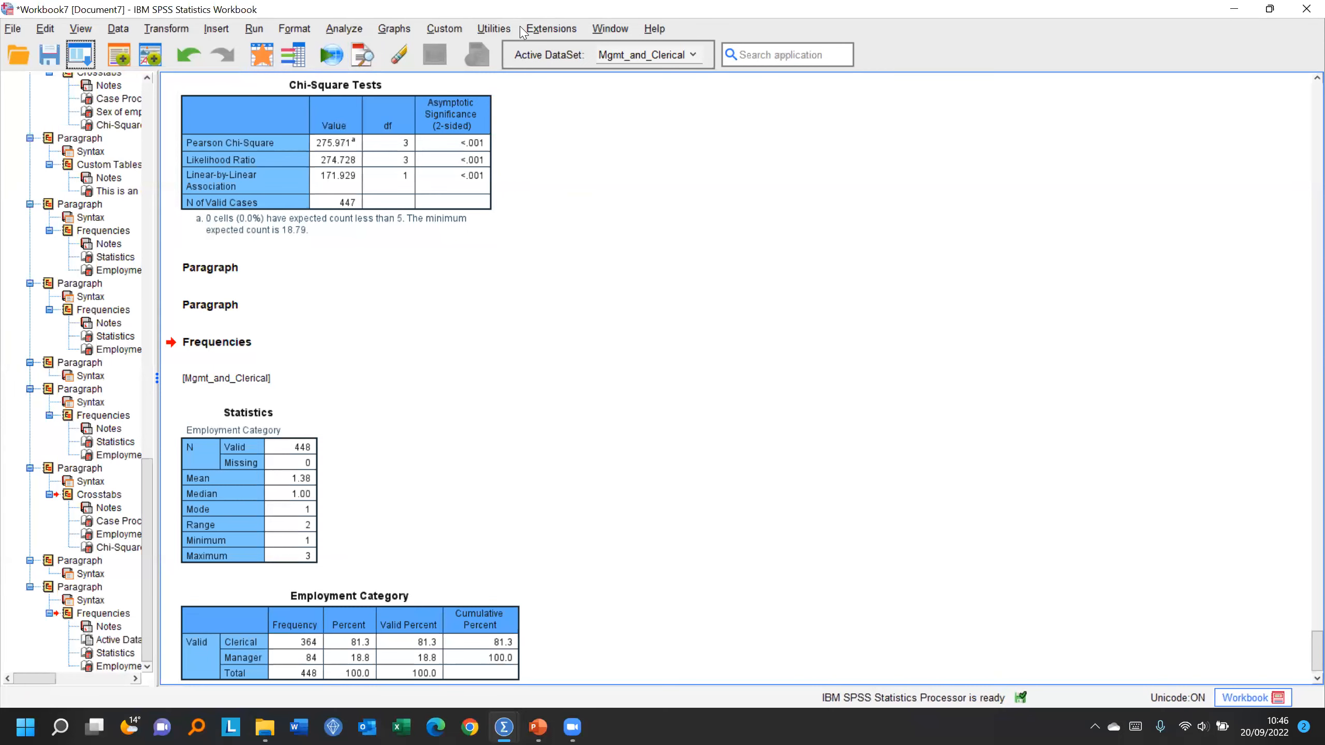
pyautogui.click(275, 58)
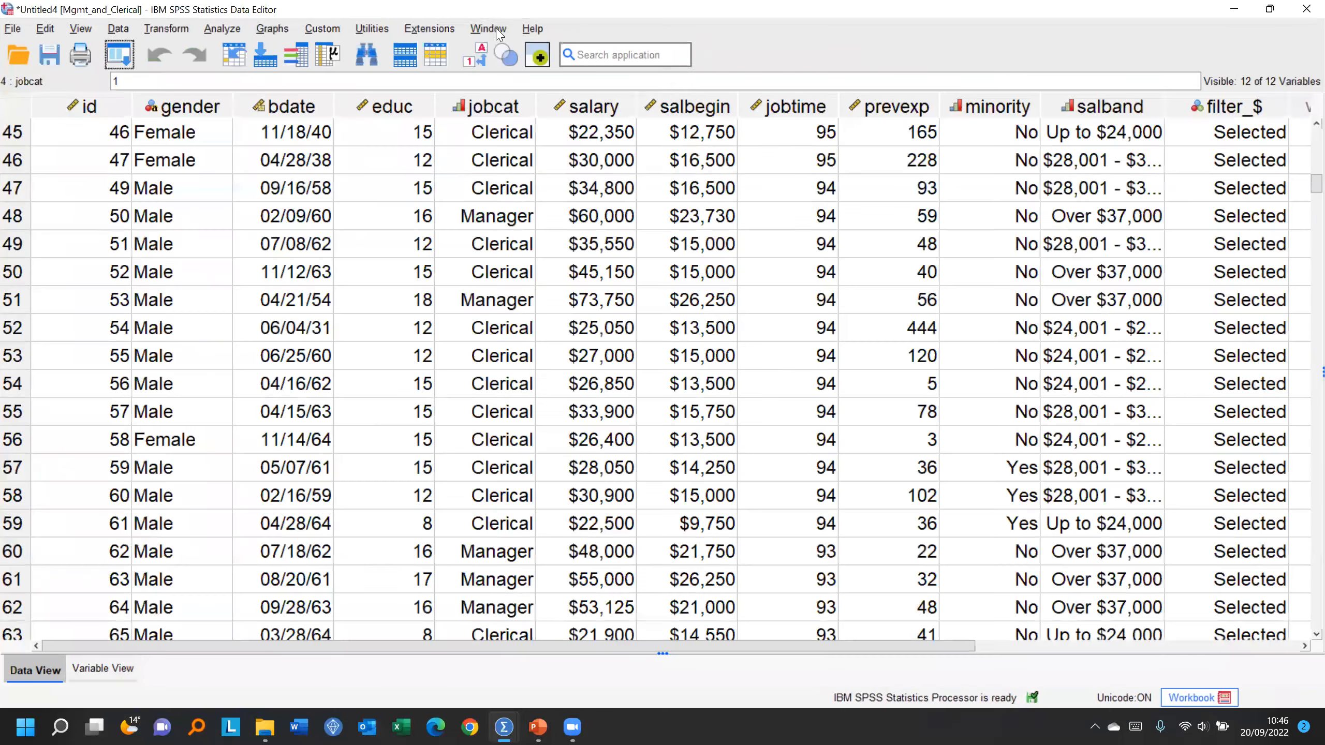
# Step: Close the Mgmt_and_Clerical dataset and return to the original DataSet1 data
pyautogui.click(493, 30)
pyautogui.click(650, 204)
pyautogui.press('super+Down')
pyautogui.click(845, 124)
pyautogui.click(445, 410)
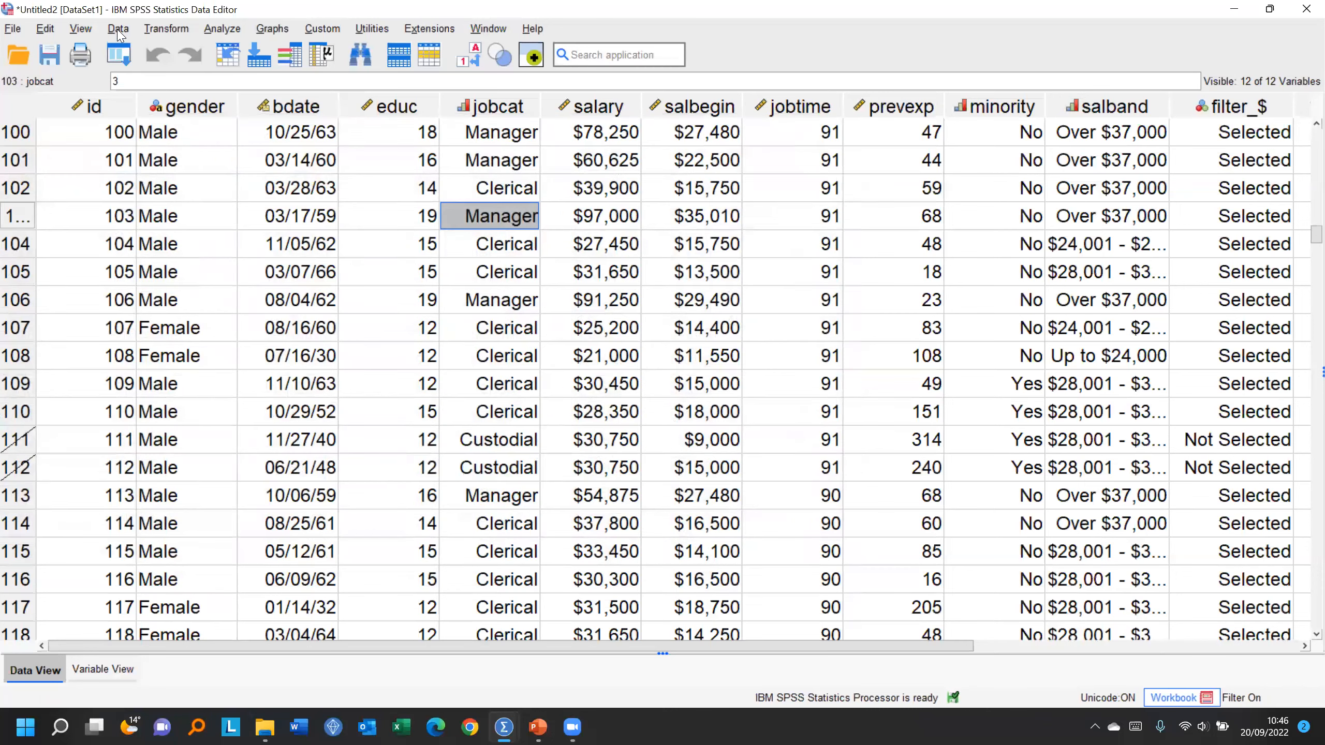
# Step: Turn off the case filter in DataSet1 by selecting all cases
pyautogui.click(119, 29)
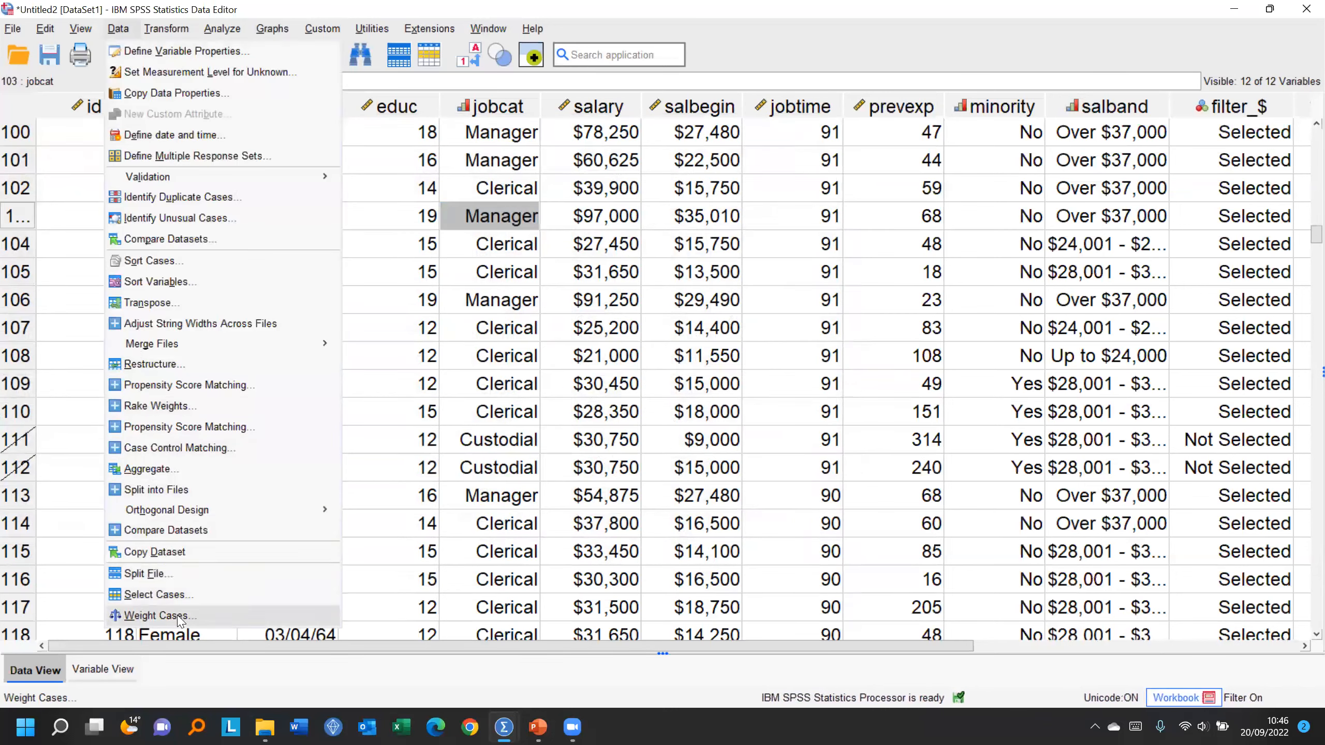
pyautogui.click(154, 595)
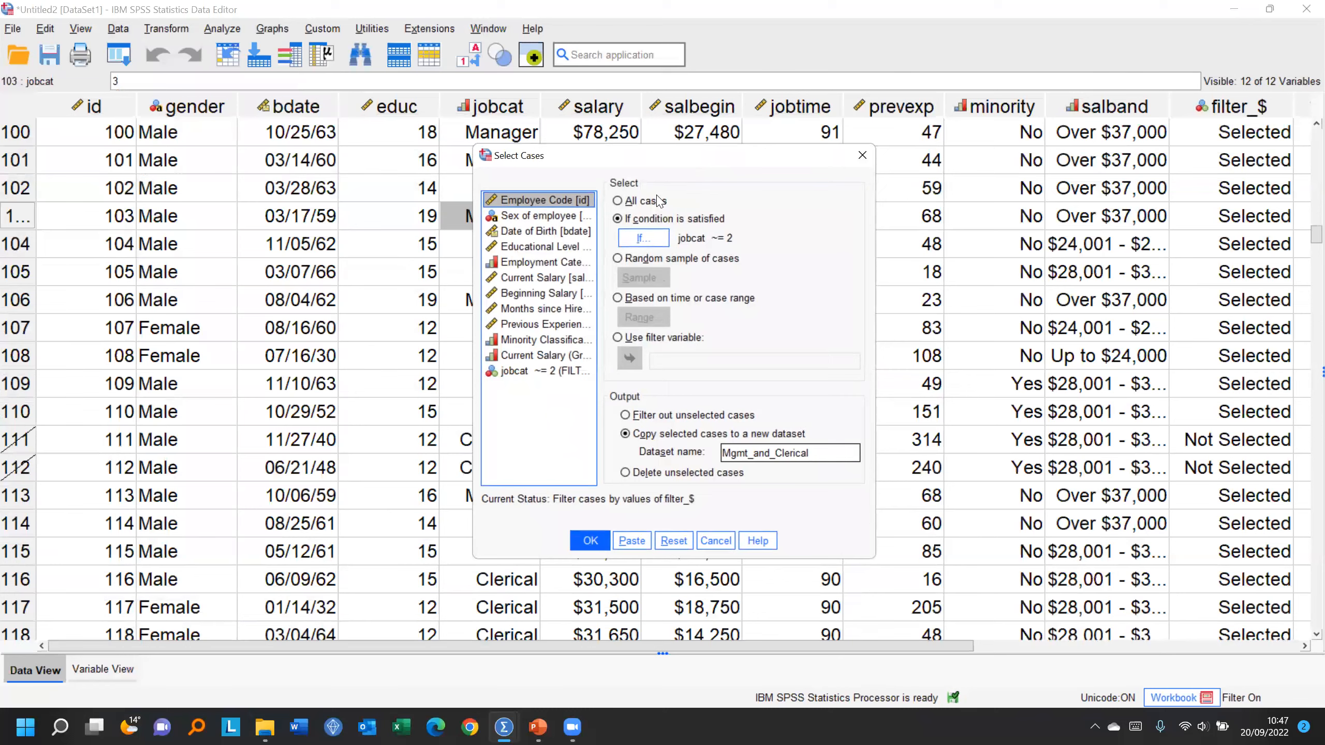
pyautogui.click(642, 202)
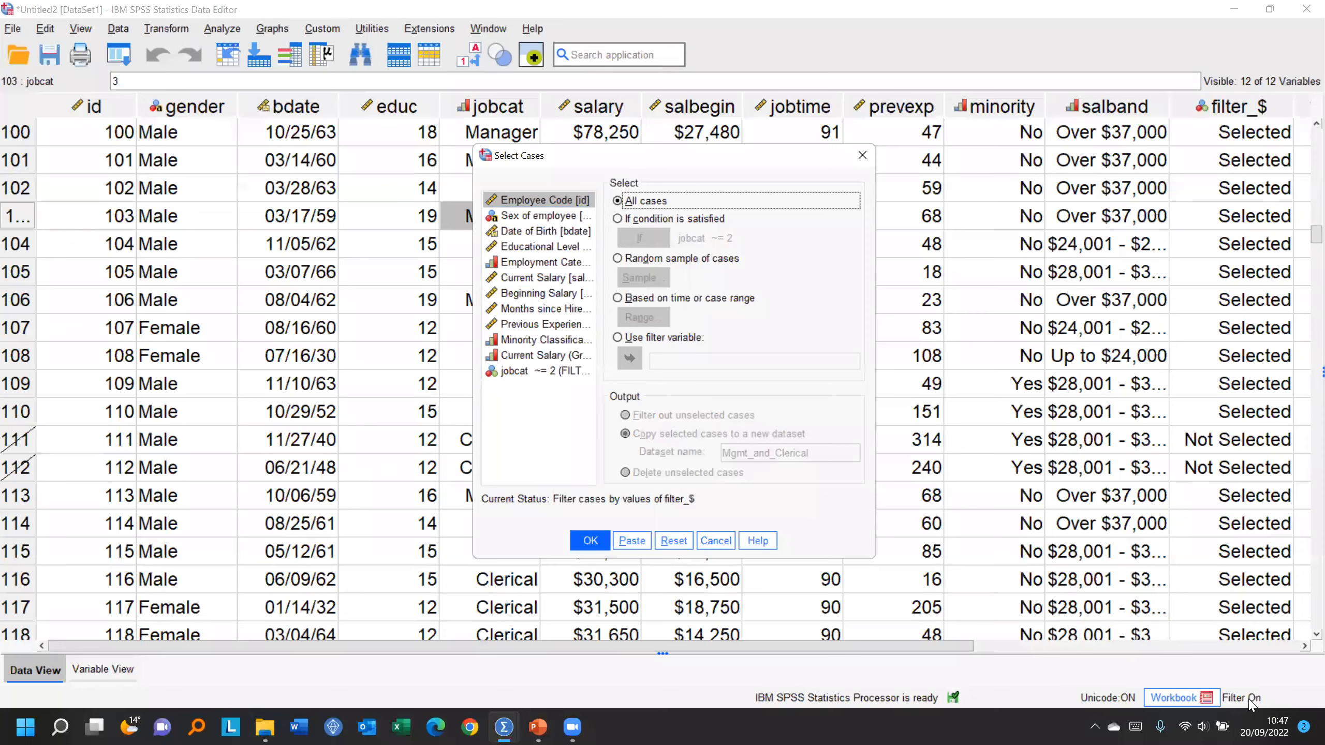
pyautogui.click(590, 543)
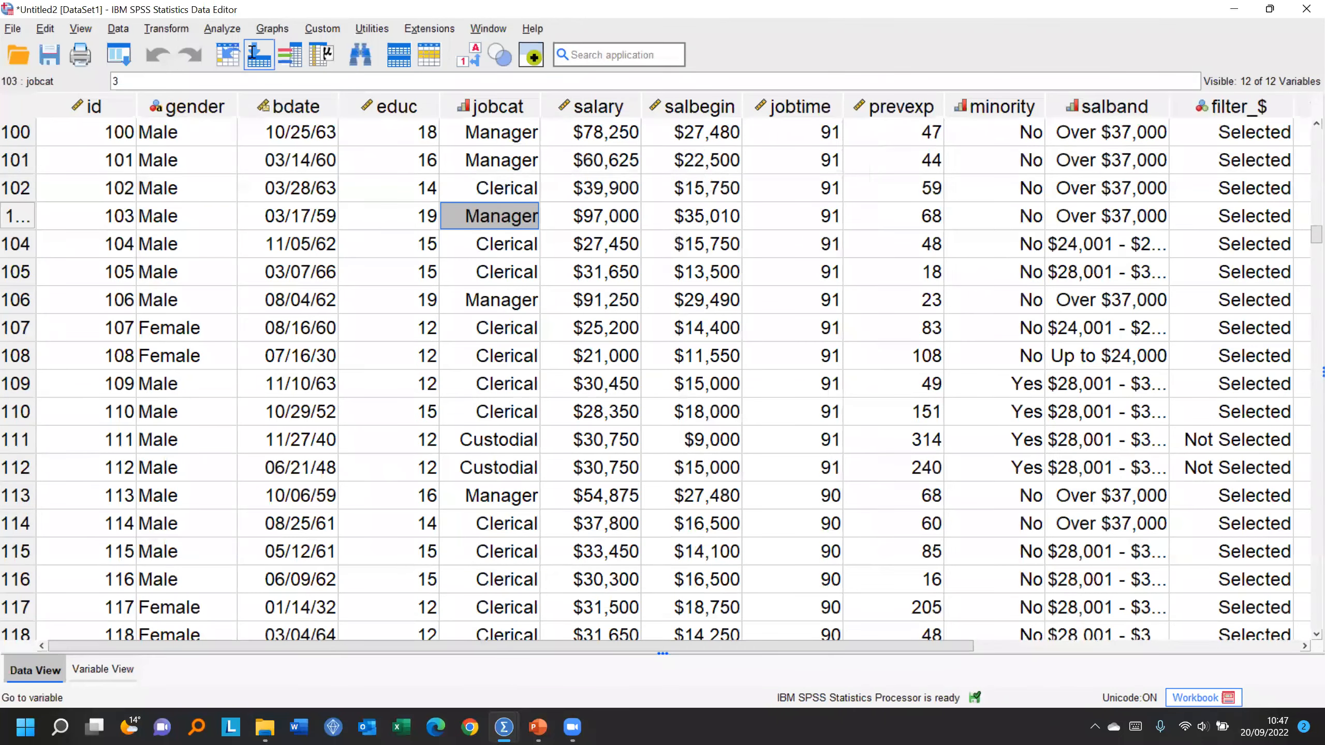
# Step: Run descriptive statistics for jobcat on the full DataSet1 directly from the data grid, check the output and return to the data
pyautogui.click(261, 55)
pyautogui.rightClick(491, 210)
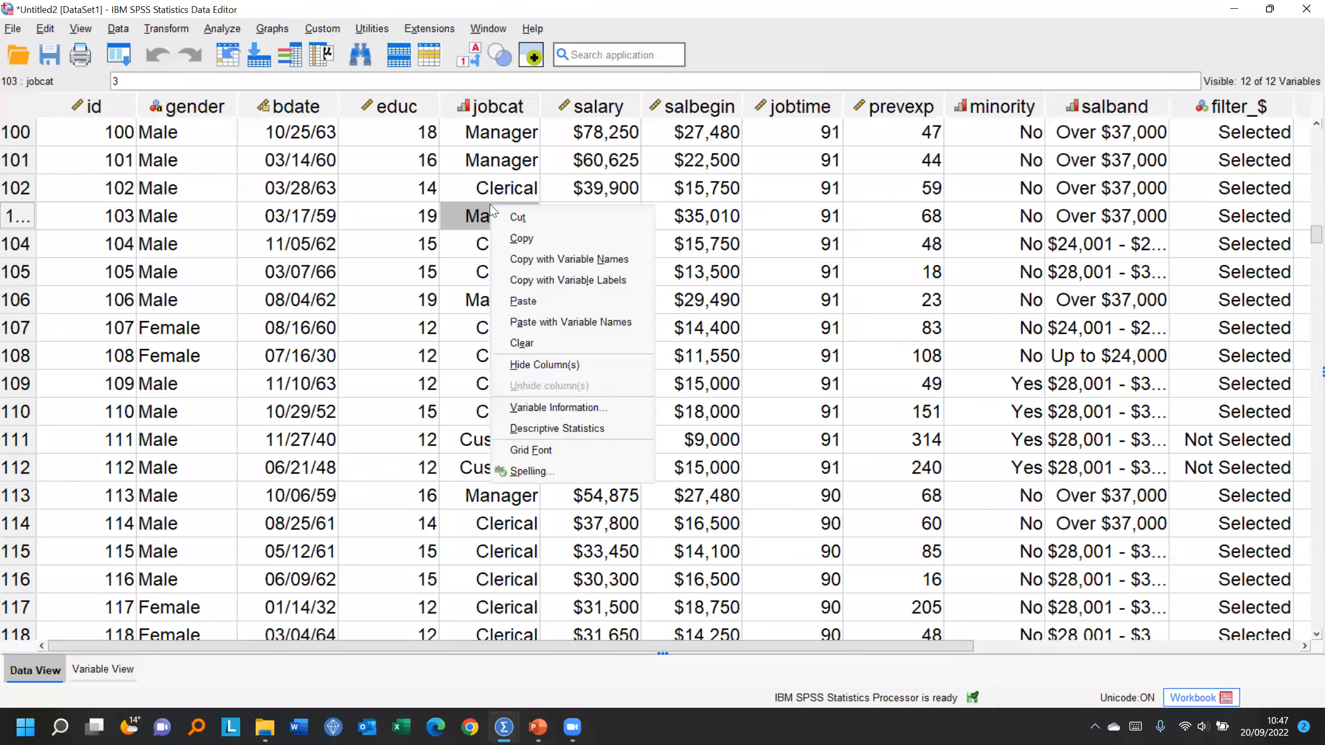
pyautogui.click(543, 429)
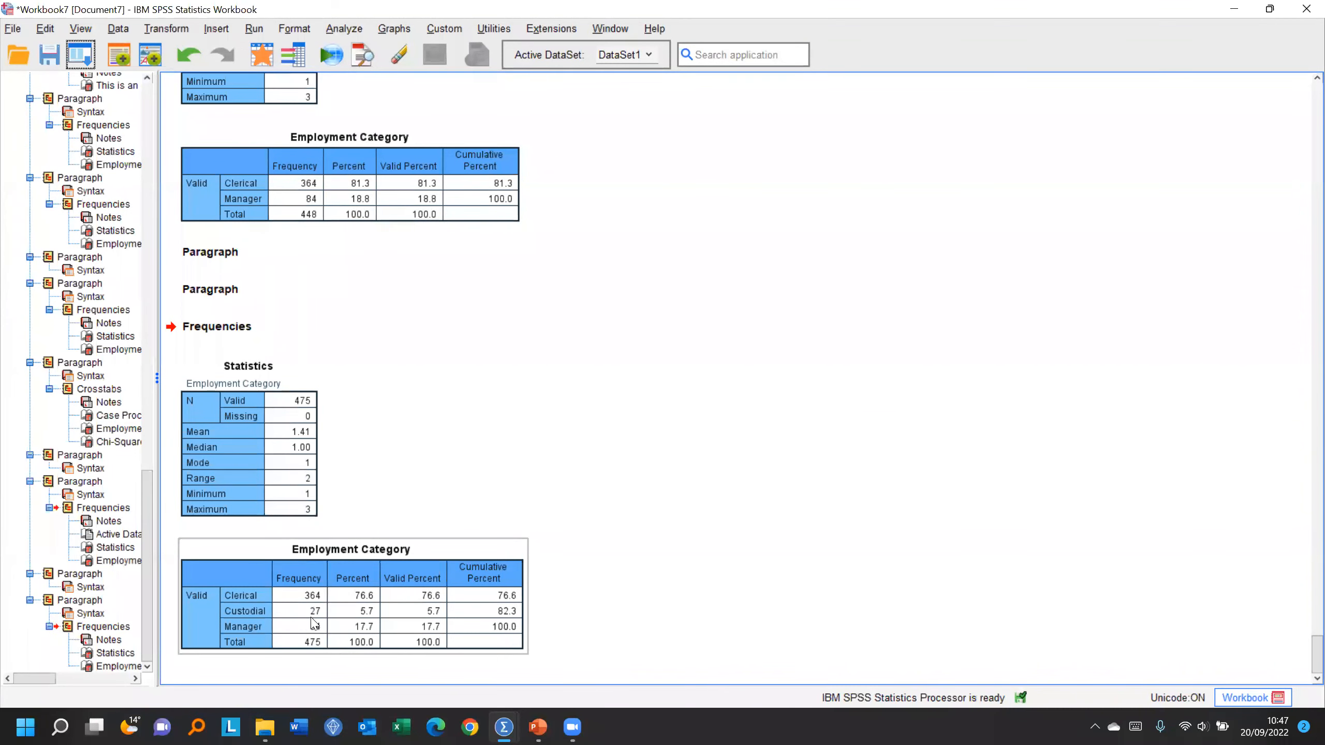
pyautogui.click(264, 55)
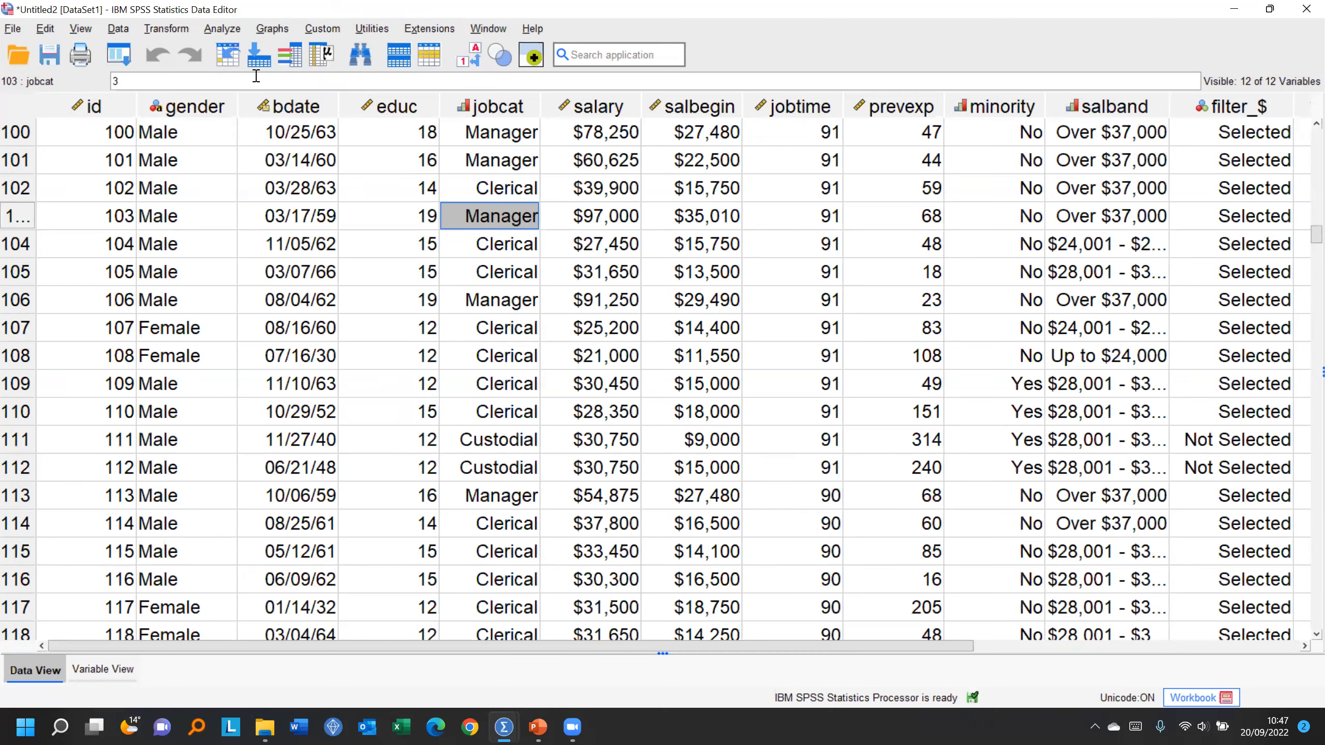
# Step: In the workbook, create a bar graph from the Clerical, Custodial and Manager frequencies of the latest Employment Category table
pyautogui.click(488, 28)
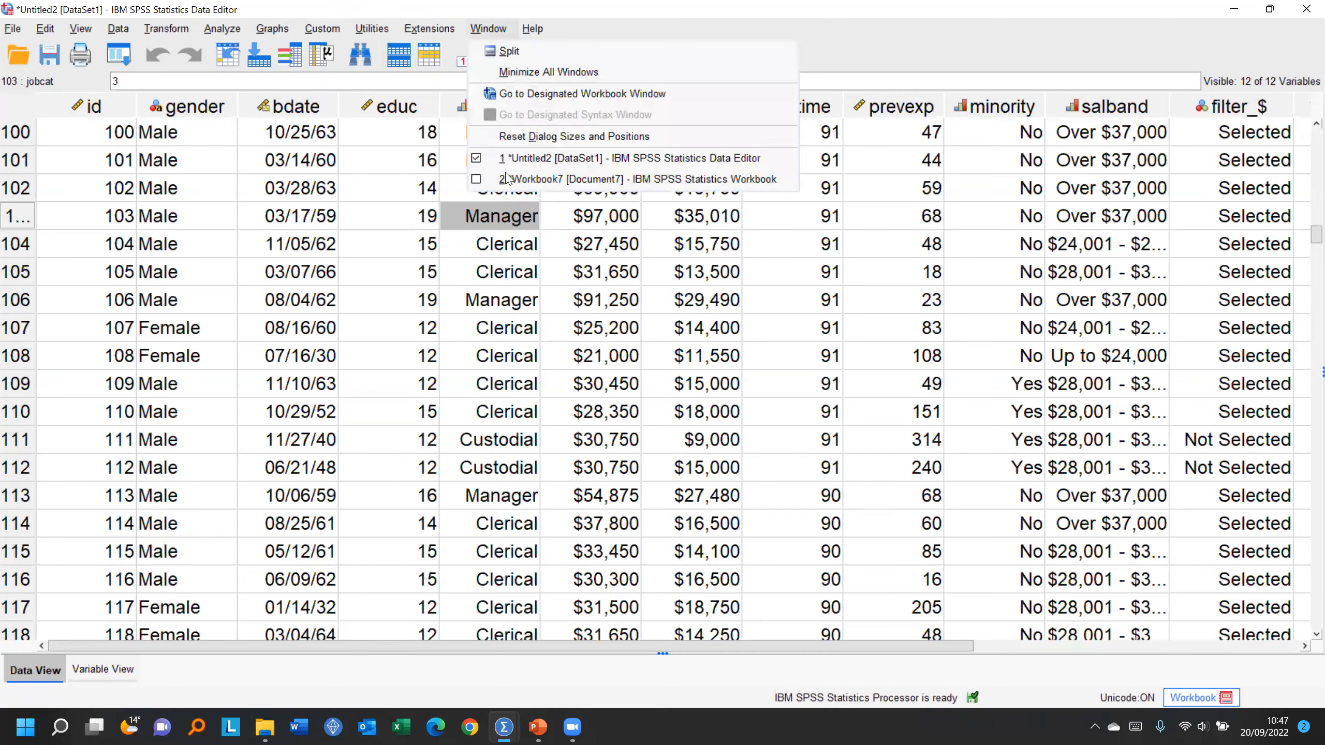
pyautogui.click(548, 179)
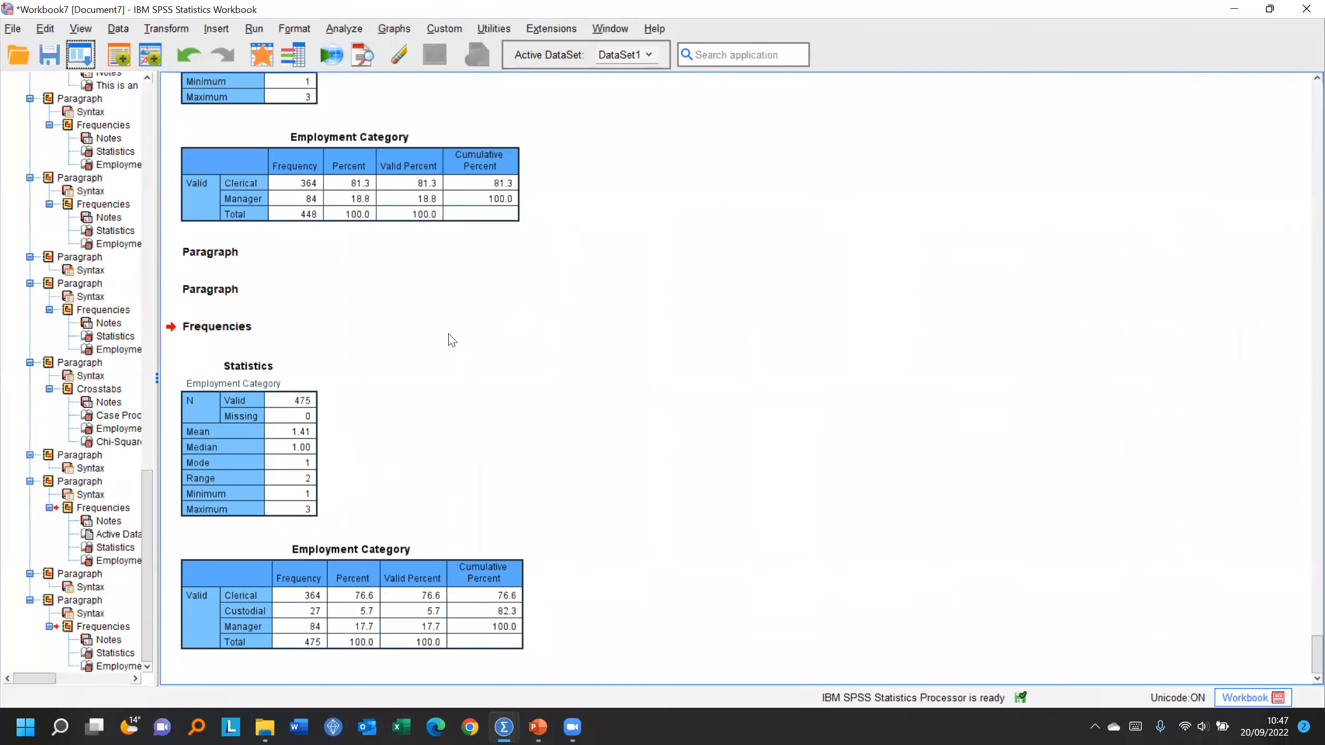
pyautogui.doubleClick(275, 562)
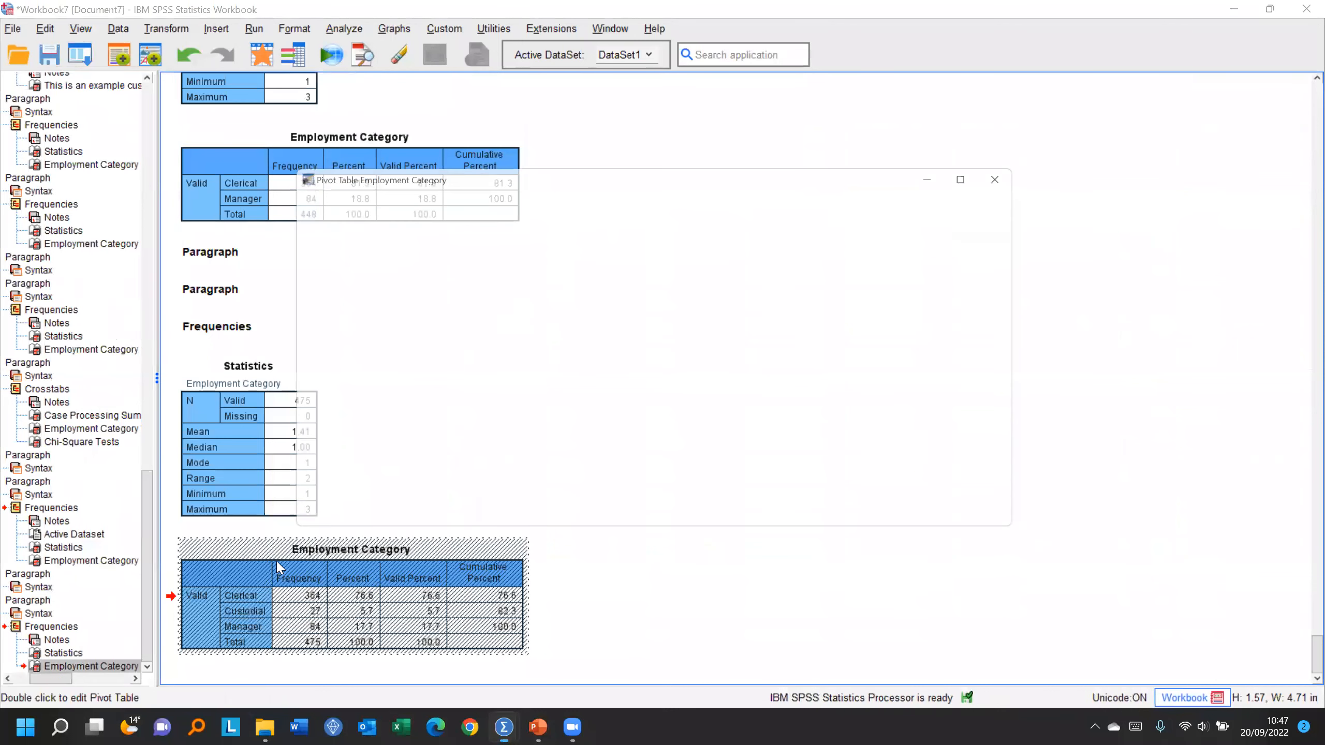
pyautogui.moveTo(345, 303); pyautogui.dragTo(409, 339)
pyautogui.rightClick(408, 339)
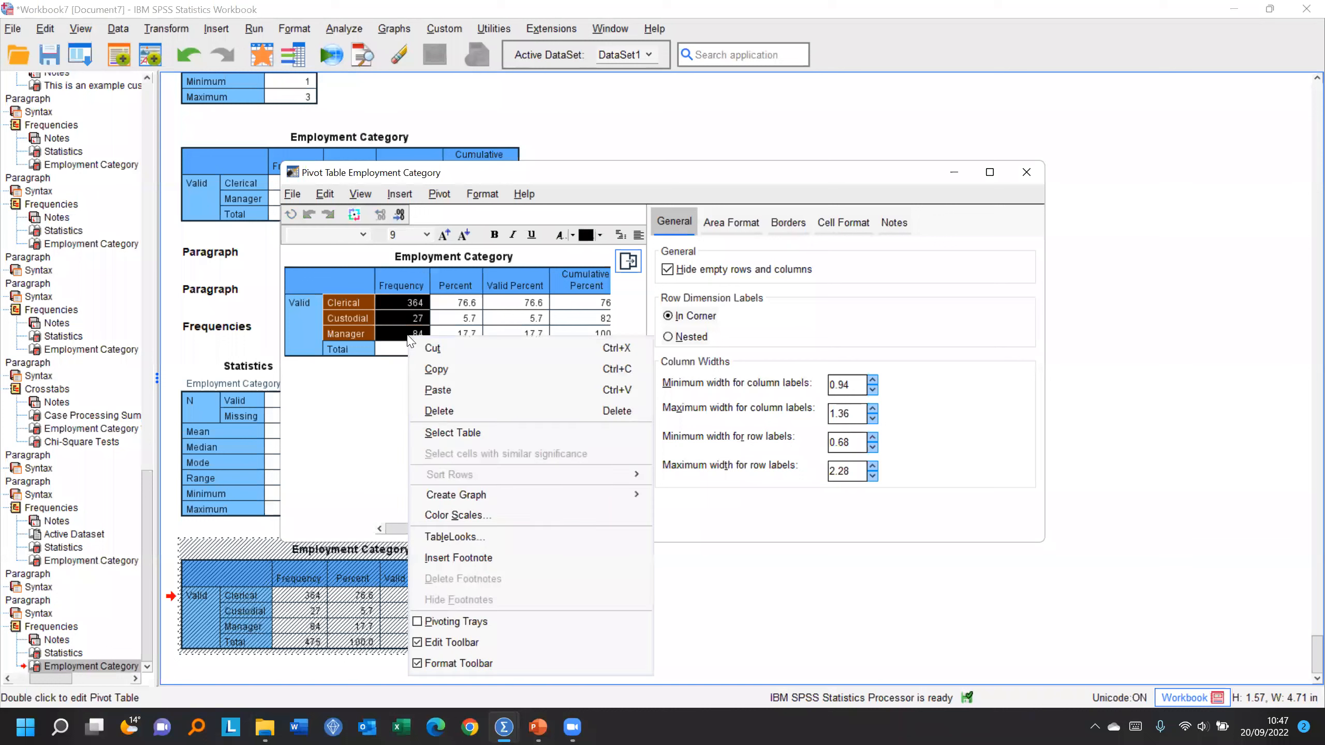
pyautogui.moveTo(525, 494)
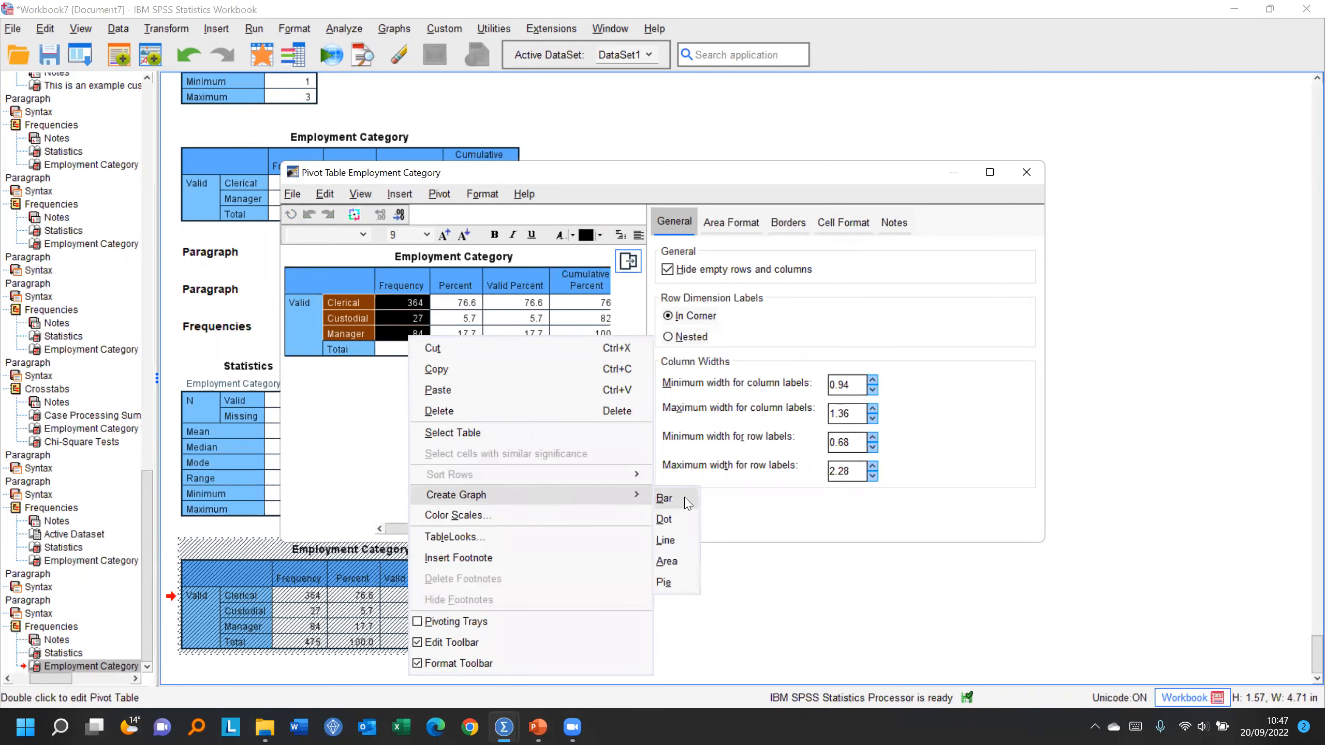
pyautogui.click(685, 499)
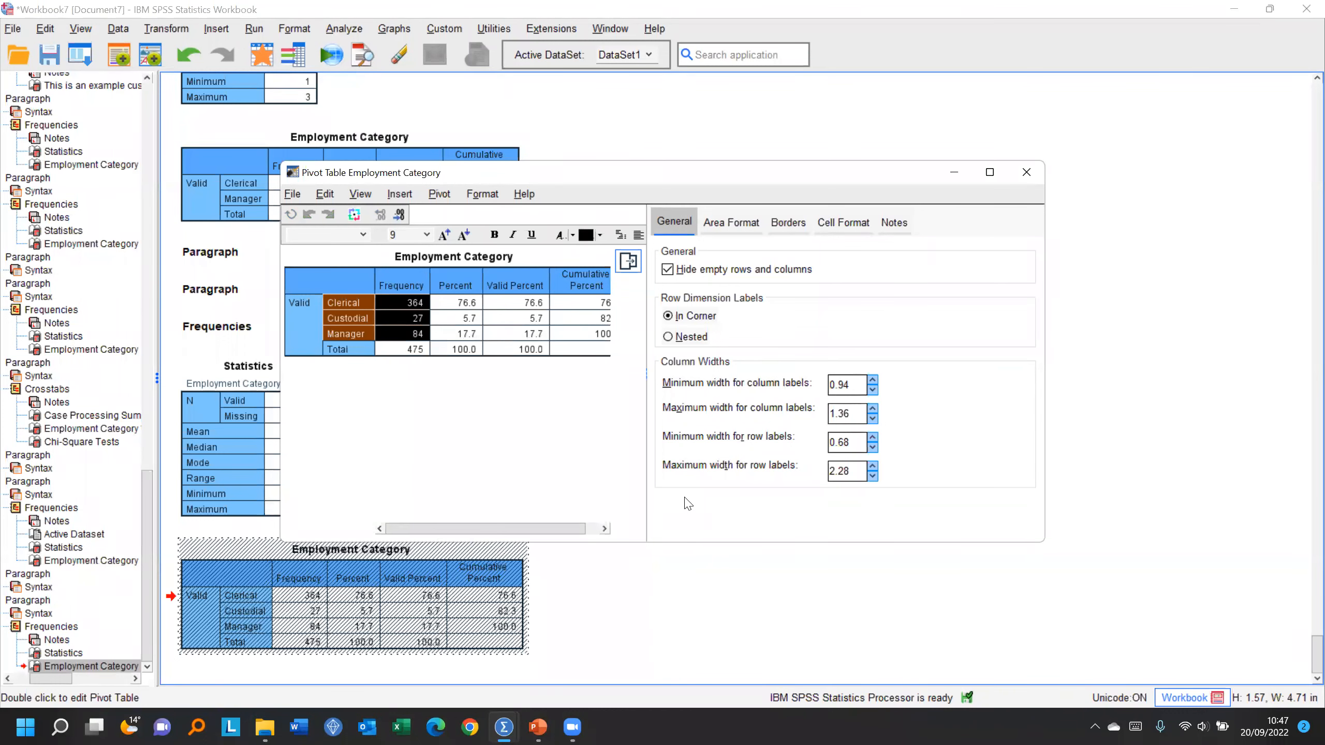
pyautogui.click(1025, 173)
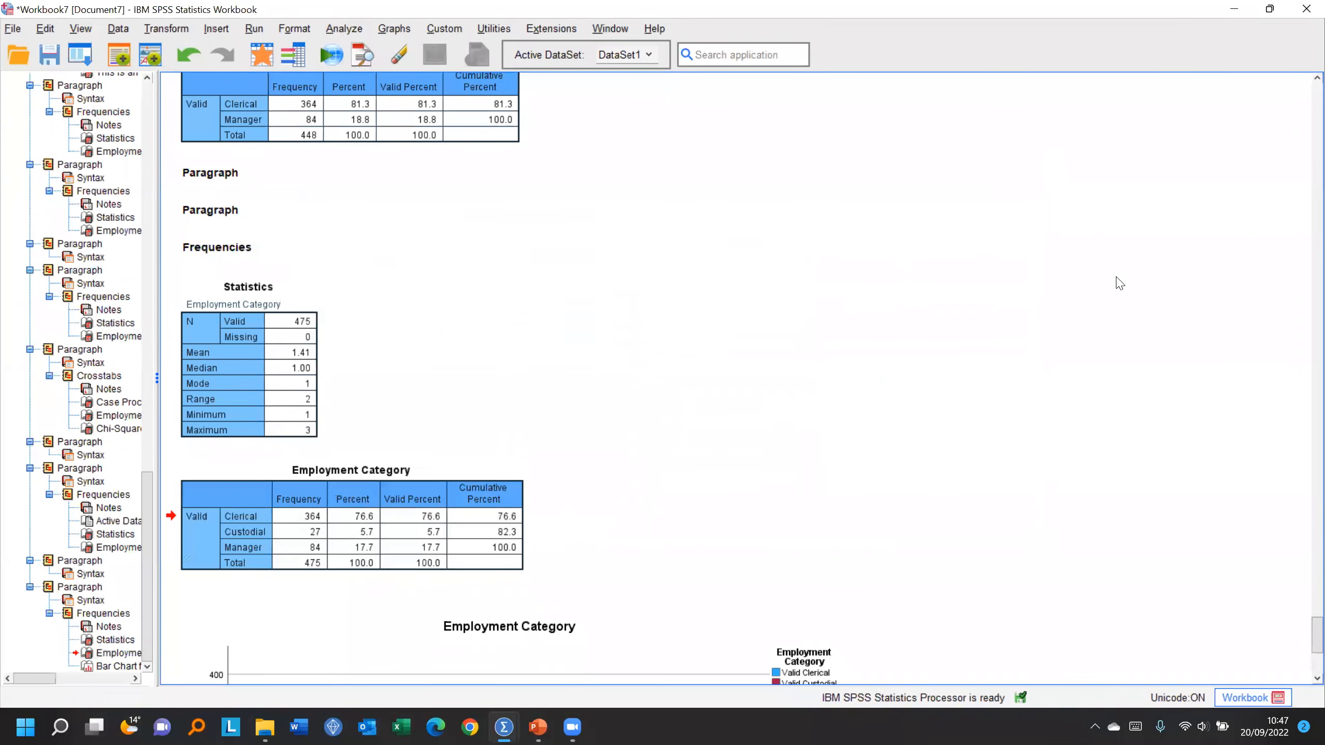
pyautogui.scroll(-5, 1117, 277)
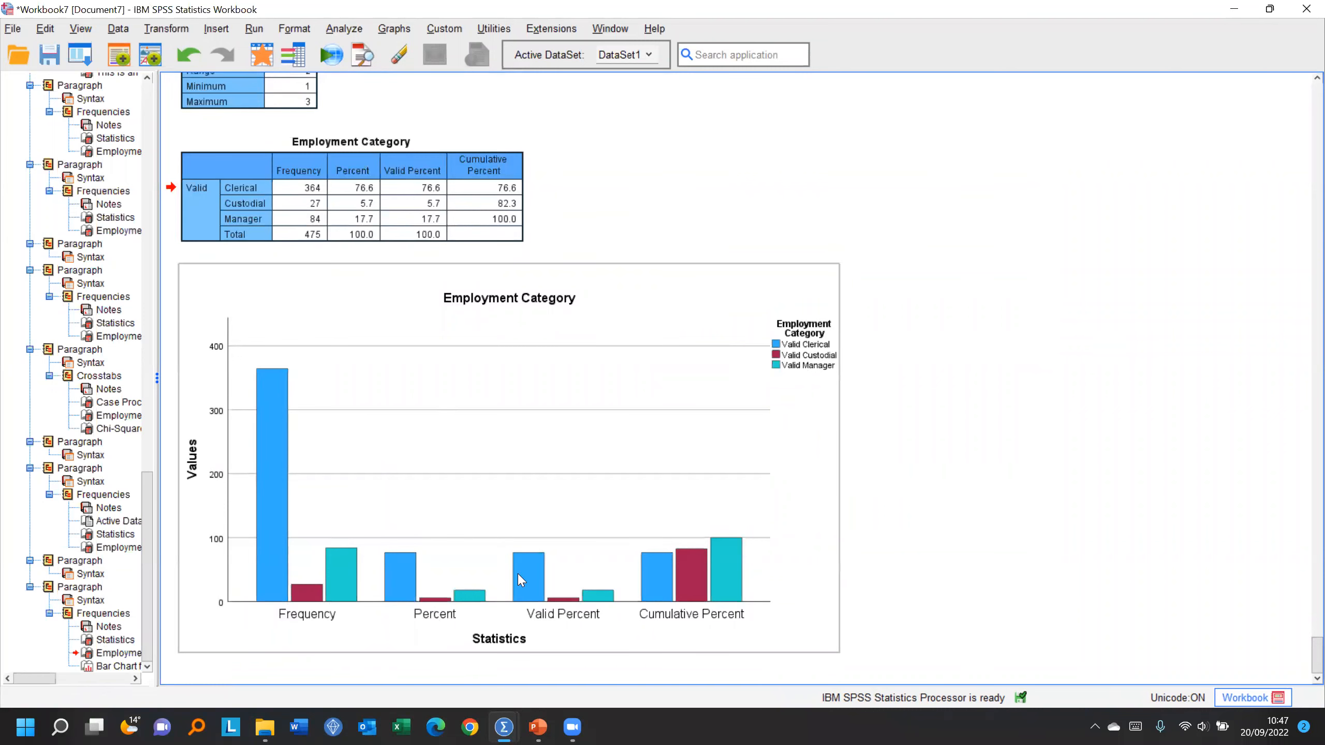
# Step: From the data, open Chart Builder, browse the gallery's chart types and choose the Scatter/Dot category
pyautogui.click(260, 56)
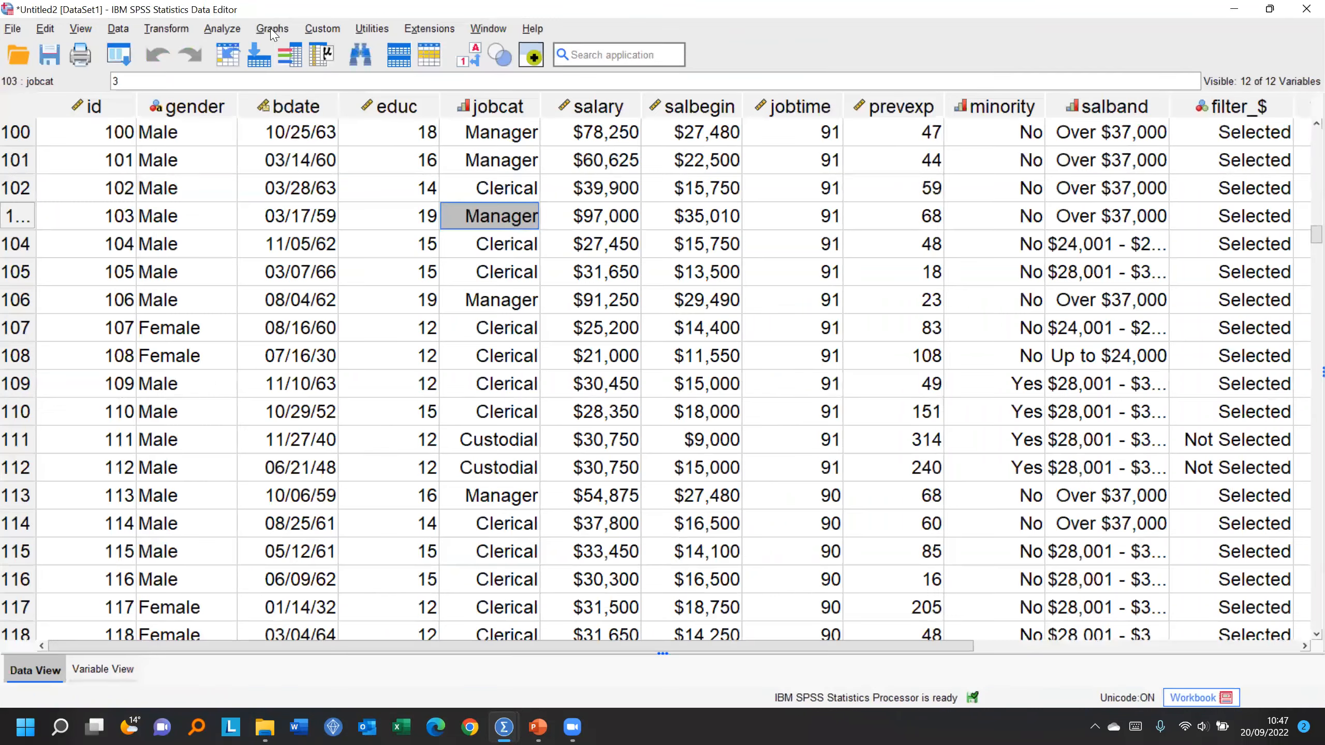
pyautogui.click(272, 29)
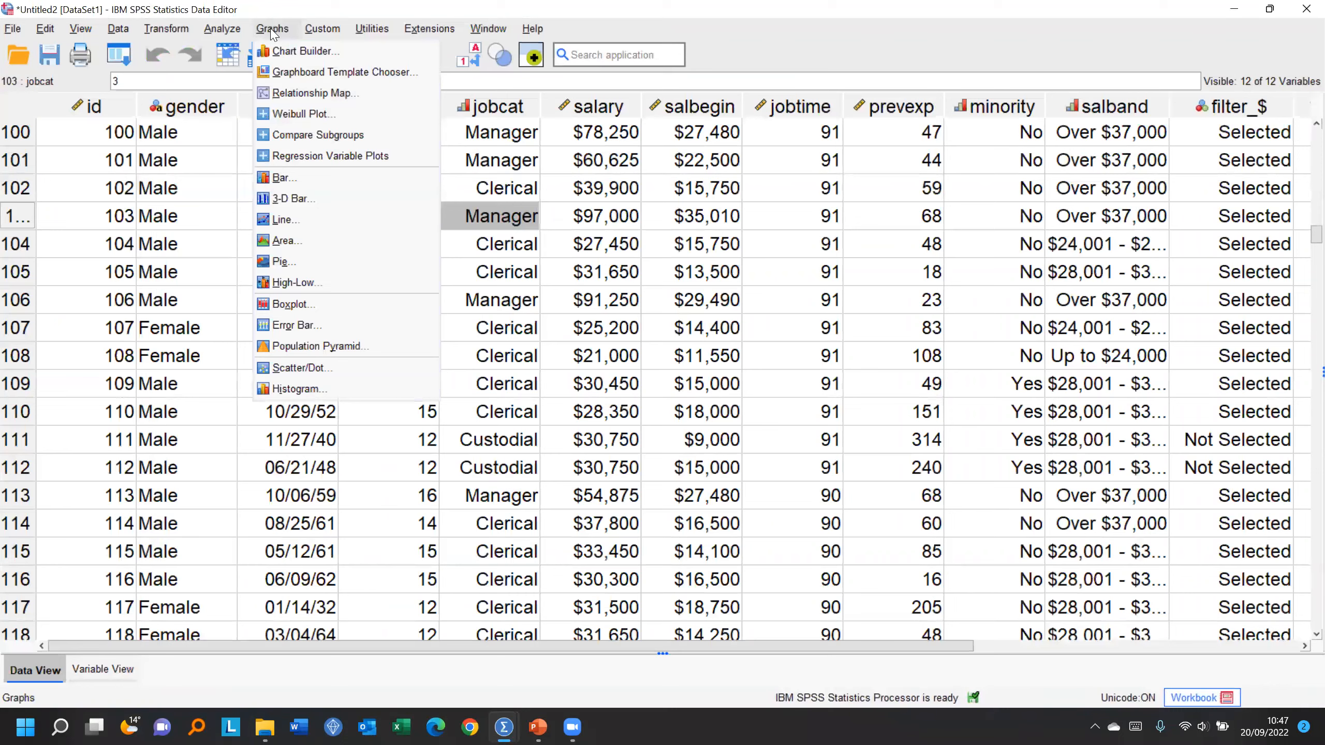
pyautogui.click(291, 52)
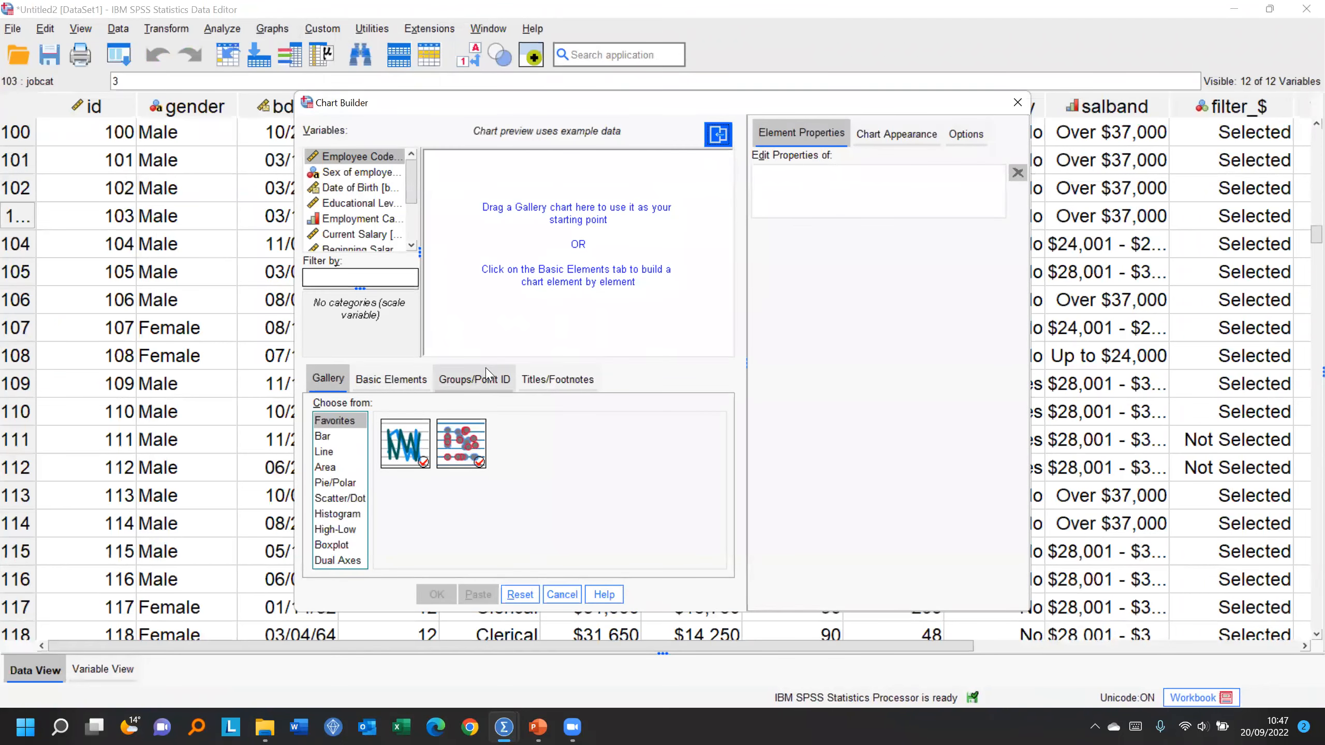
pyautogui.click(344, 450)
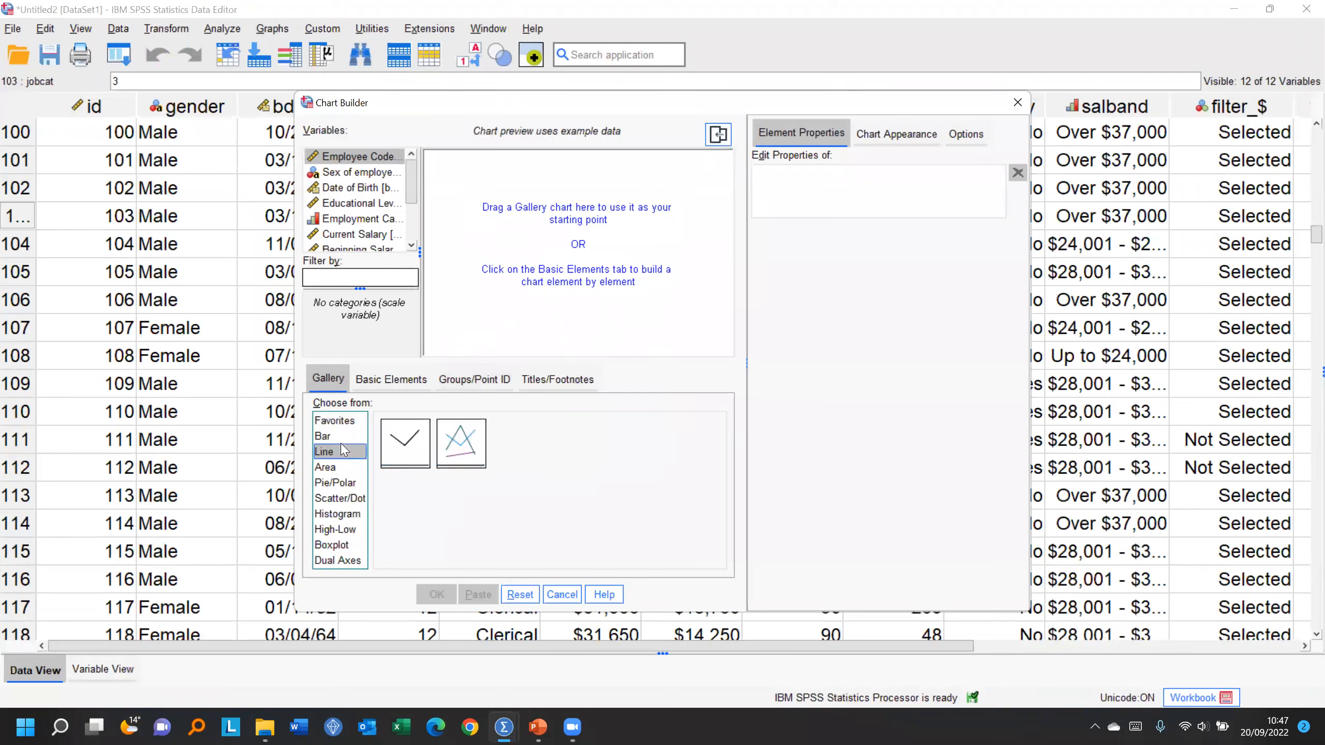
pyautogui.press('Down')
pyautogui.press('Down')
pyautogui.press('Down')
pyautogui.press('Down')
pyautogui.press('Down')
pyautogui.press('Down')
pyautogui.press('Down')
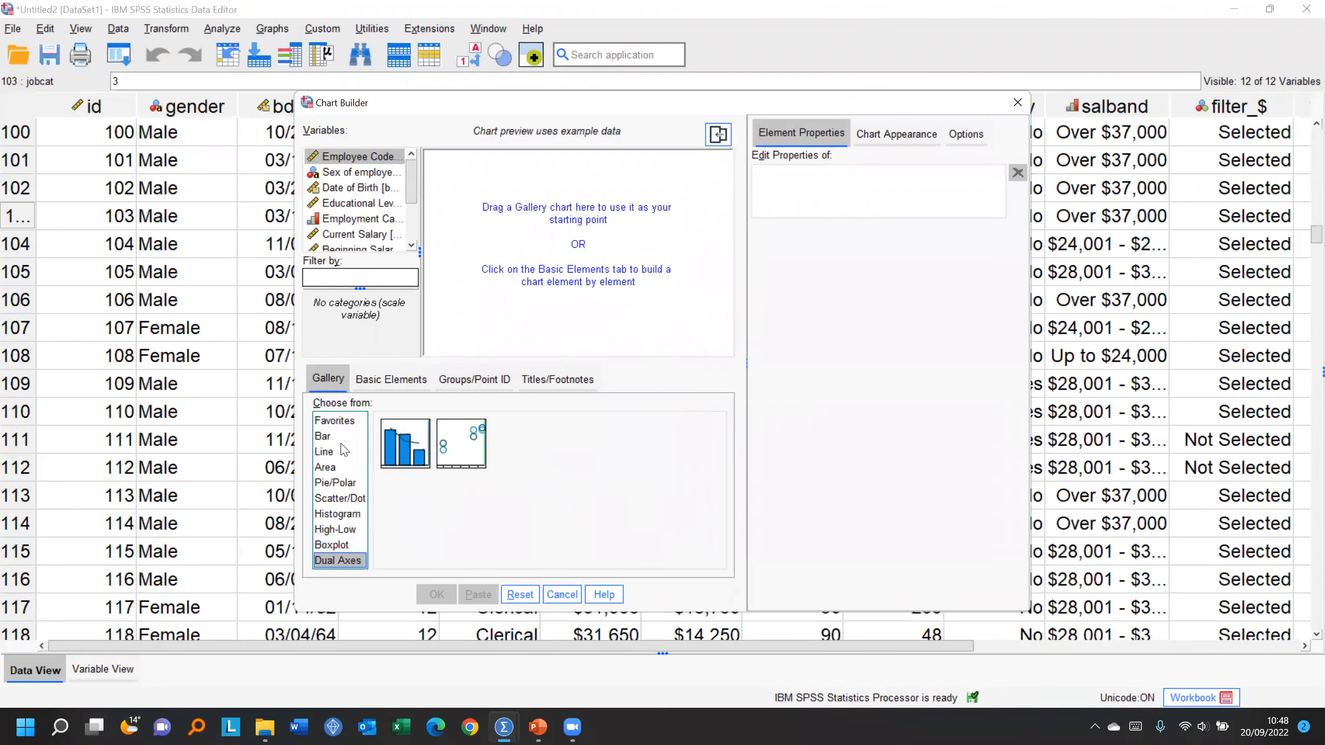
pyautogui.press('Up')
pyautogui.press('Up')
pyautogui.press('Up')
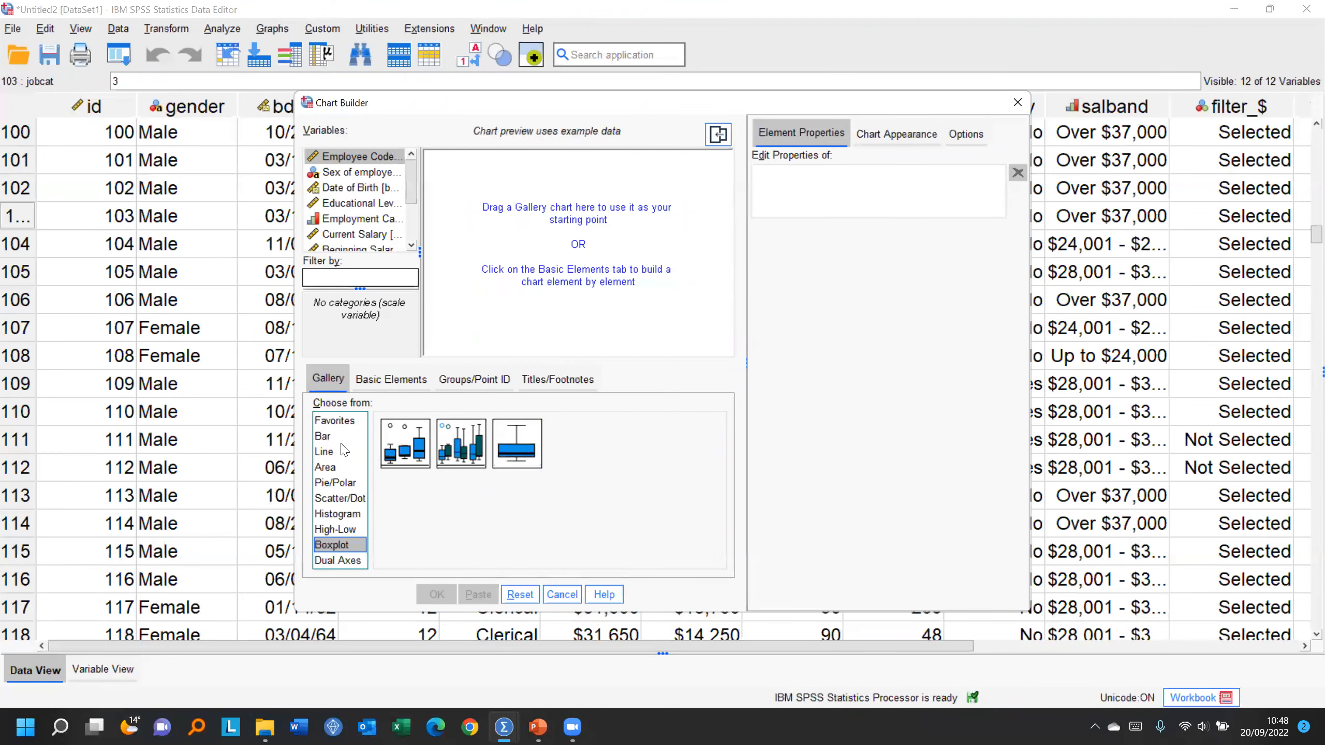
pyautogui.press('Up')
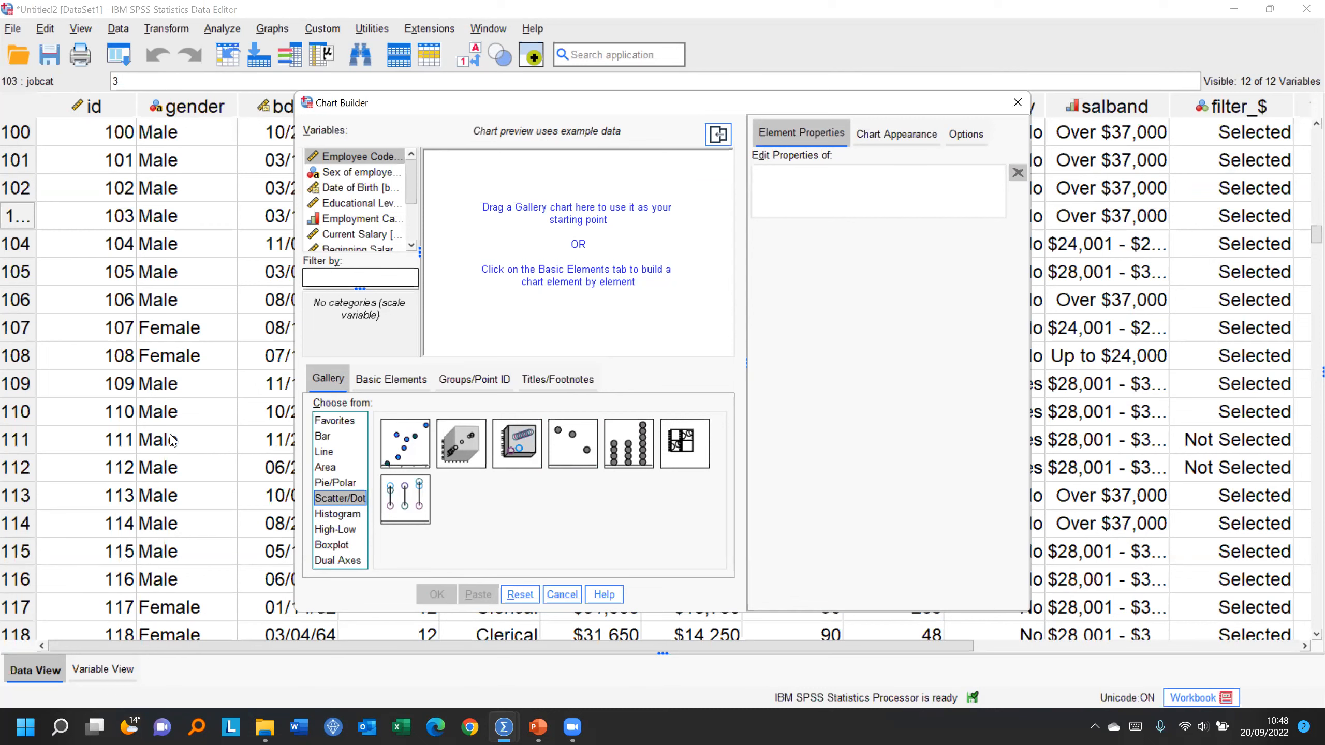
# Step: Add a Scatter Plot to the chart preview and enlarge Chart Builder with its element properties hidden
pyautogui.moveTo(294, 435); pyautogui.dragTo(143, 435)
pyautogui.click(243, 452)
pyautogui.moveTo(246, 458); pyautogui.dragTo(500, 270)
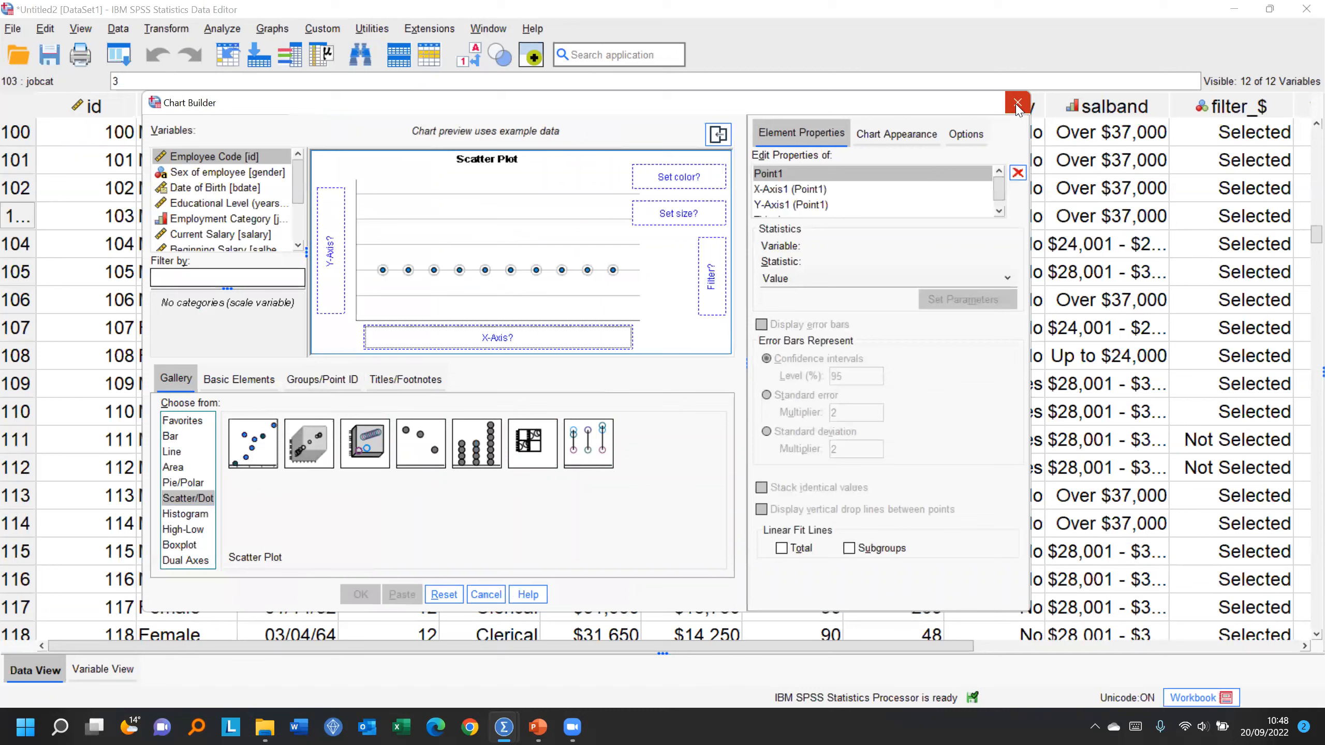
pyautogui.click(718, 134)
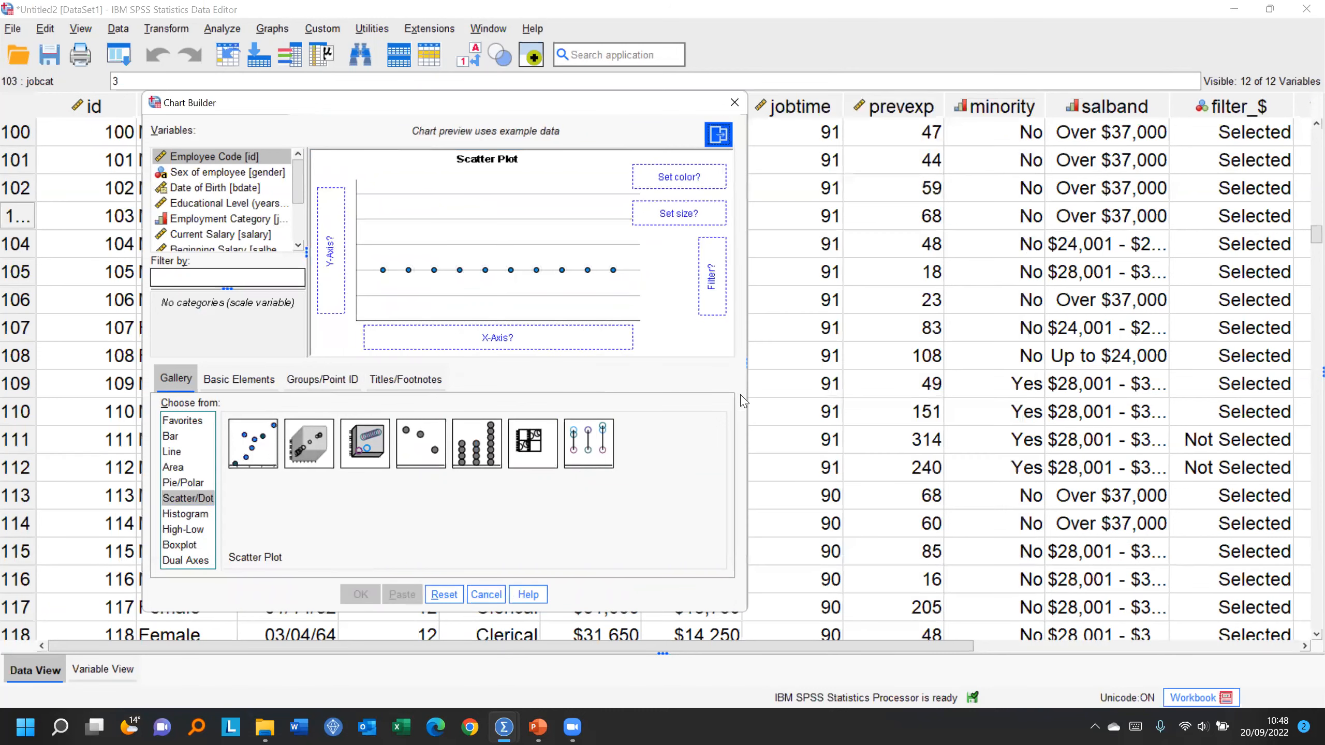
pyautogui.moveTo(747, 395); pyautogui.dragTo(897, 394)
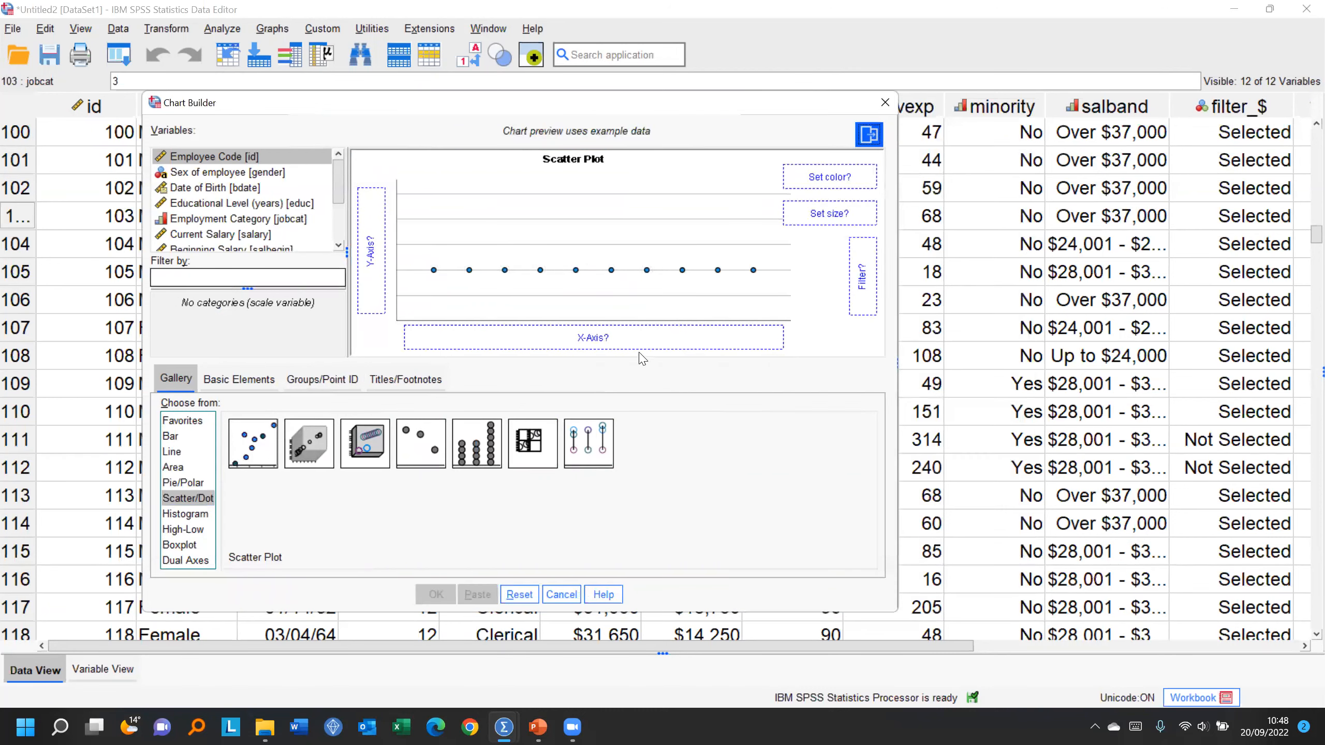
# Step: Assign Current Salary to the scatter plot's Y-axis and Beginning Salary to its X-axis
pyautogui.scroll(-3, 228, 222)
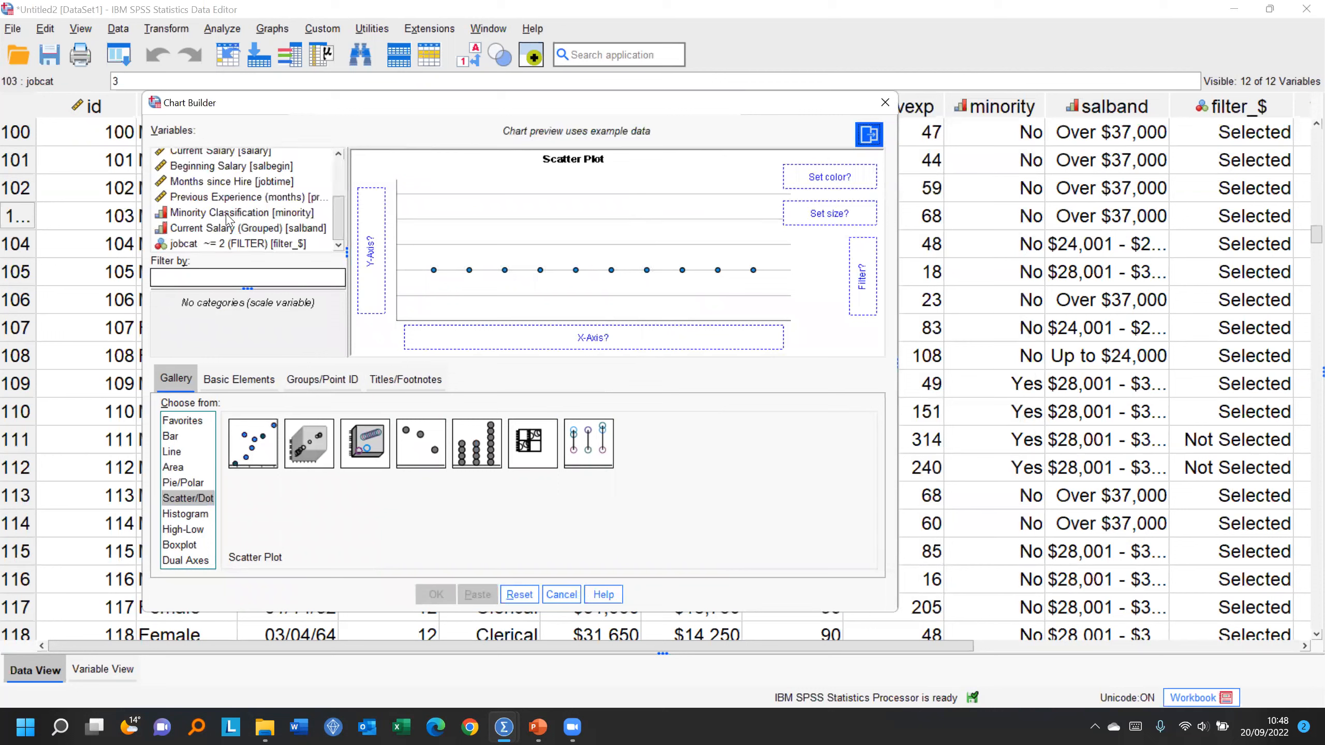
pyautogui.moveTo(214, 157); pyautogui.dragTo(371, 245)
pyautogui.moveTo(215, 174); pyautogui.dragTo(526, 341)
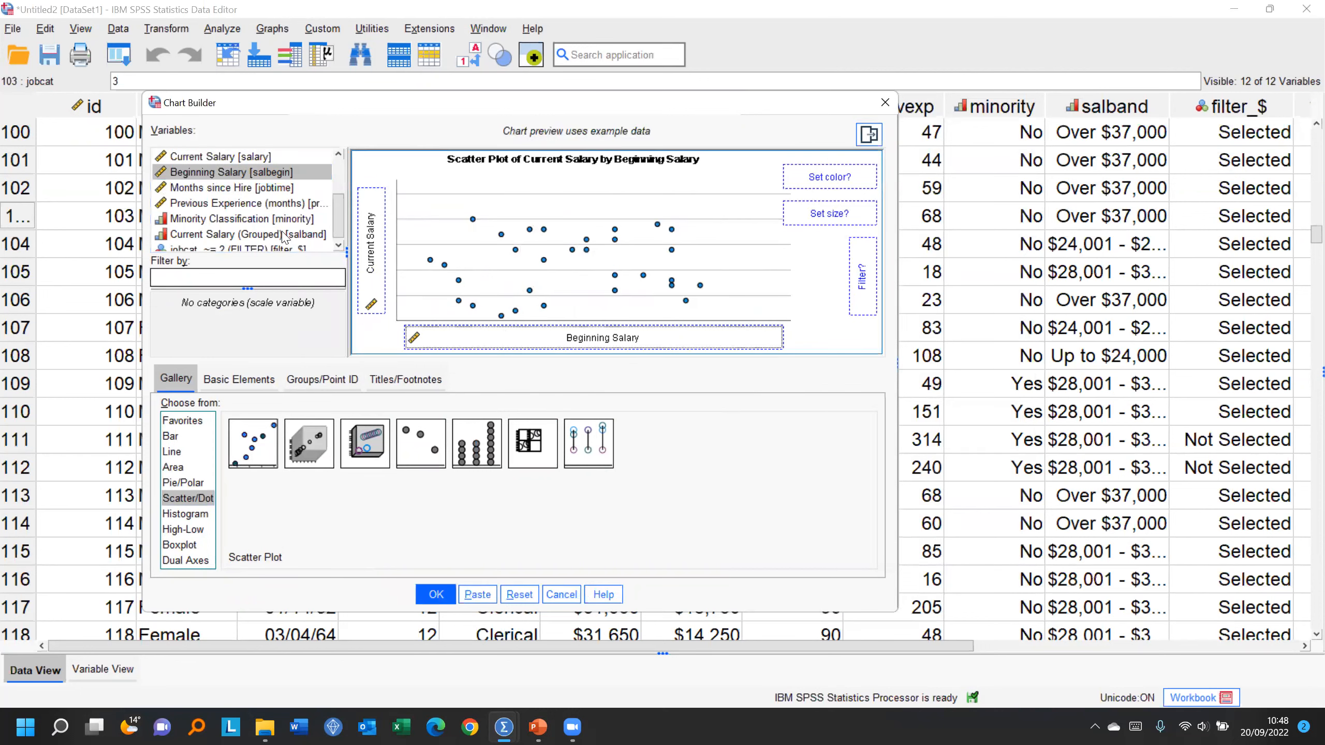
# Step: Color the scatter plot's points by Employment Category and size them by Educational Level (years)
pyautogui.scroll(-1, 282, 238)
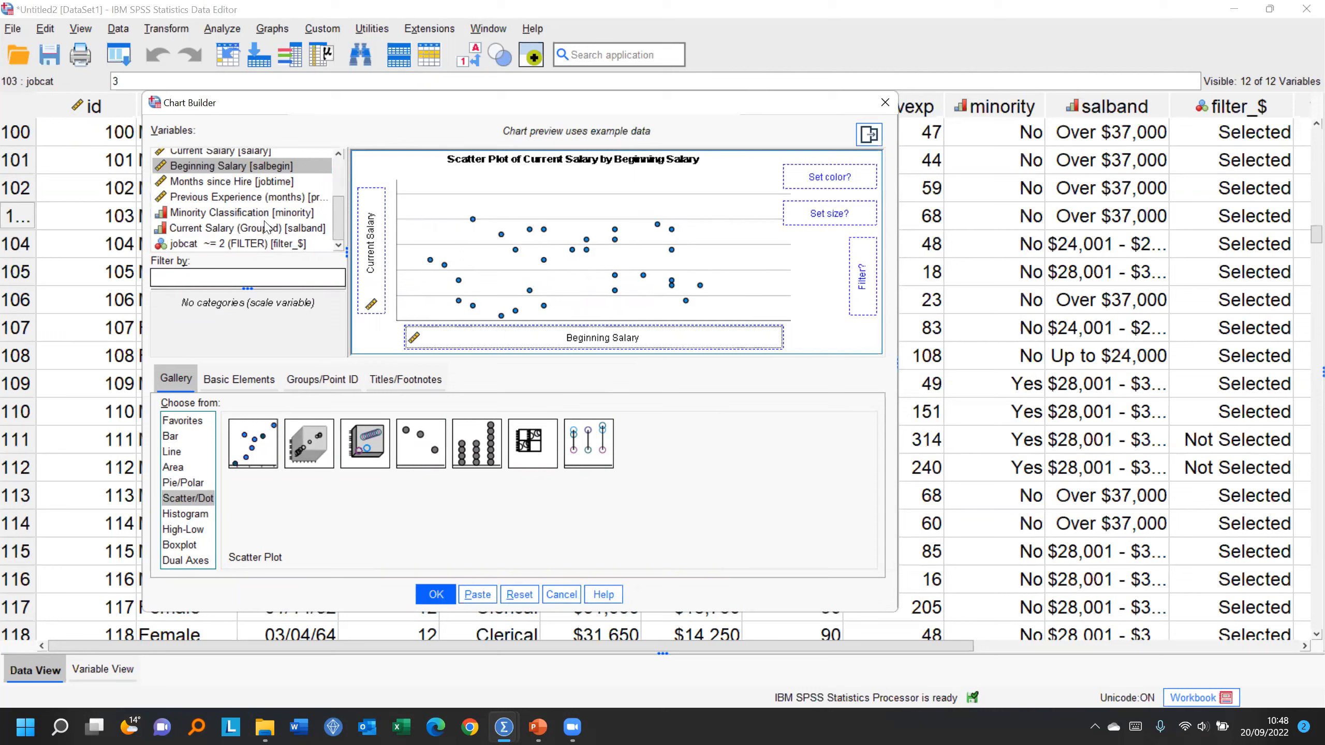
pyautogui.scroll(2, 265, 222)
pyautogui.moveTo(216, 220); pyautogui.dragTo(809, 179)
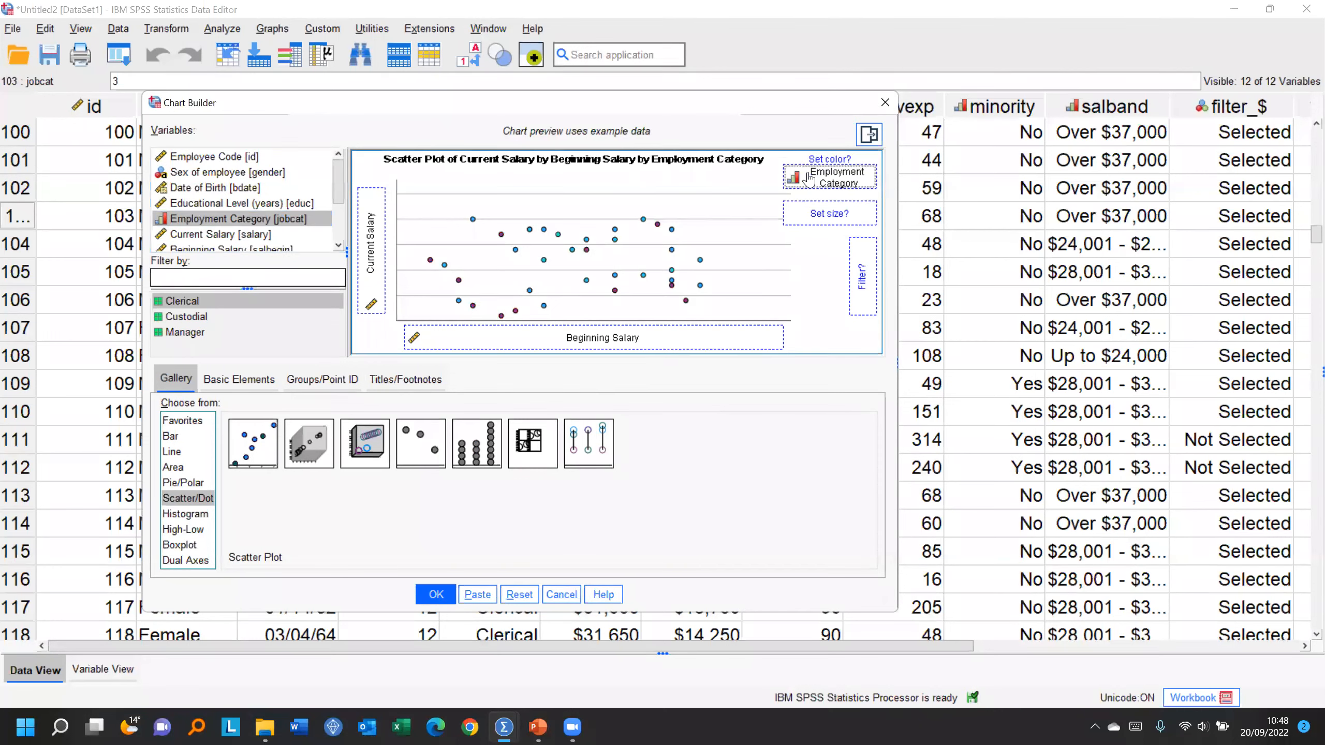
pyautogui.moveTo(339, 190)
pyautogui.mouseDown()
pyautogui.moveTo(341, 229)
pyautogui.moveTo(338, 192)
pyautogui.mouseUp()
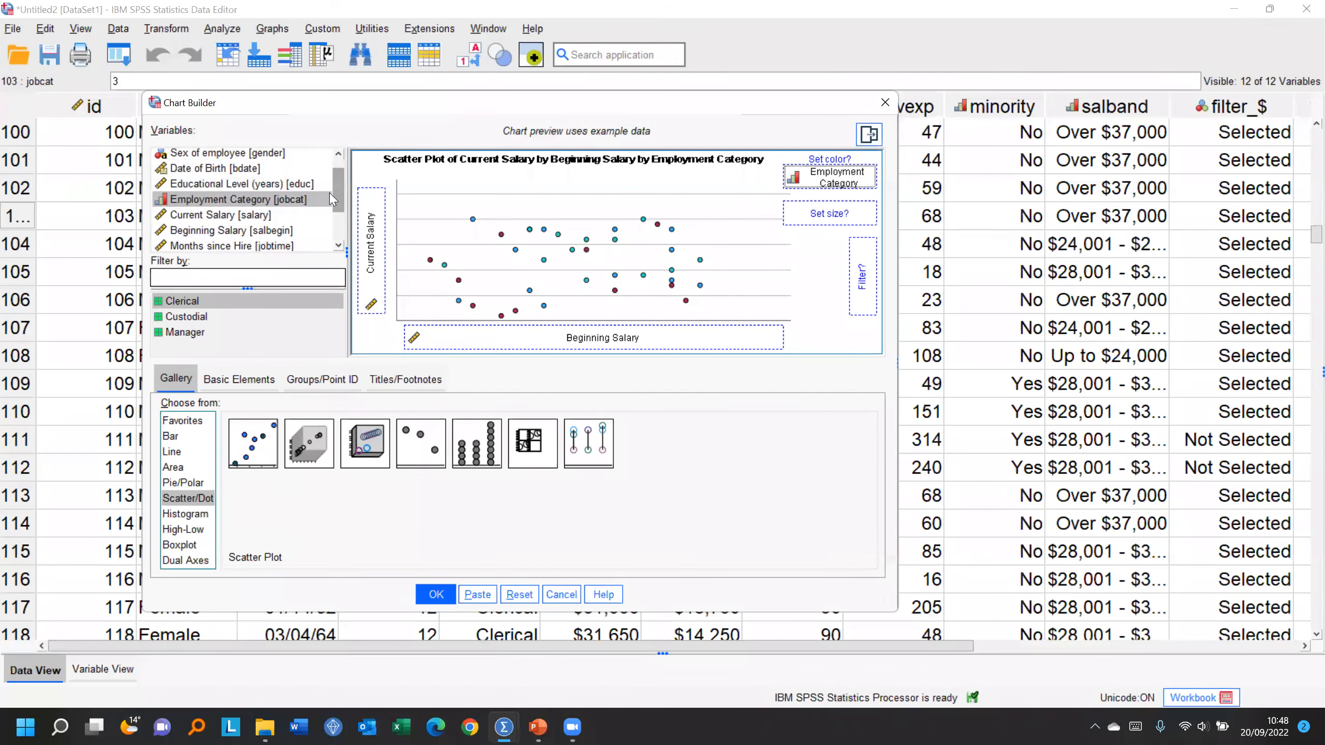
pyautogui.moveTo(255, 184); pyautogui.dragTo(841, 214)
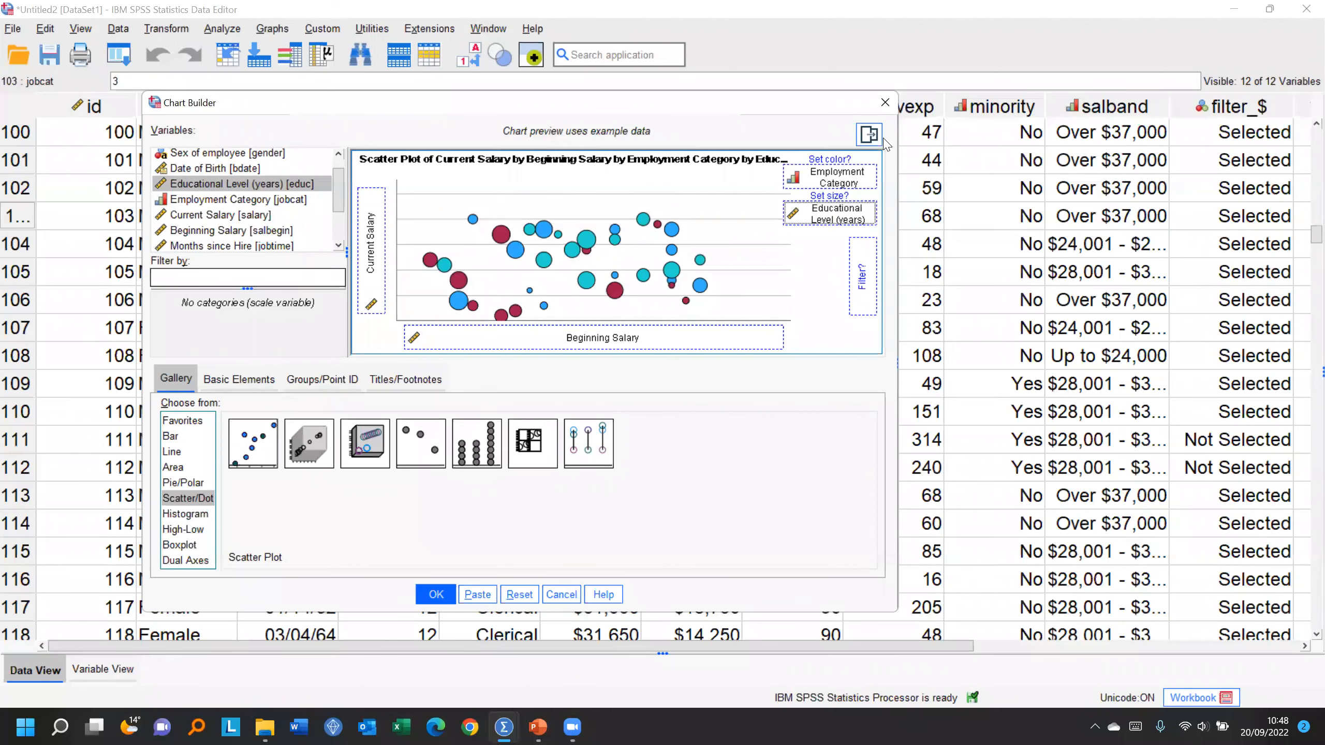
# Step: In the chart appearance settings, recolor Category 1 red, Category 2 blue and Category 3 orange
pyautogui.click(869, 135)
pyautogui.click(1036, 143)
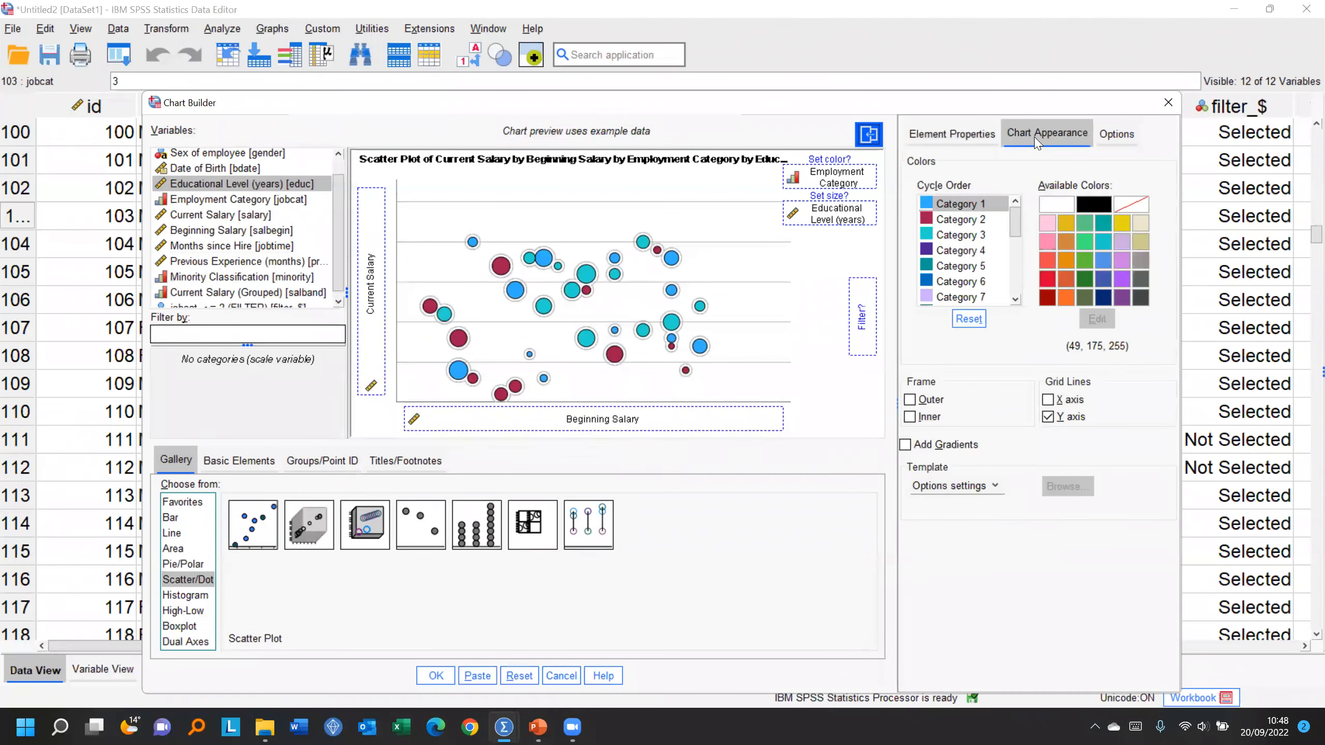
pyautogui.click(1048, 261)
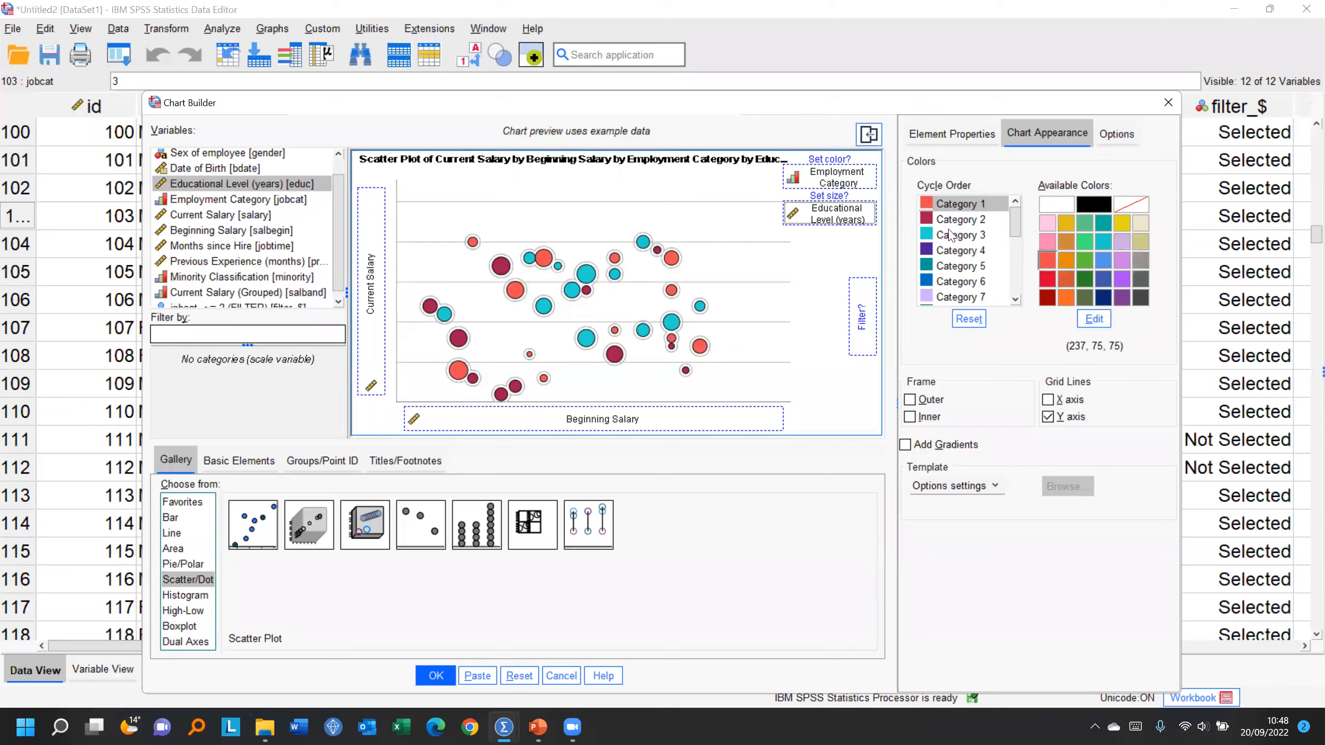
pyautogui.click(946, 220)
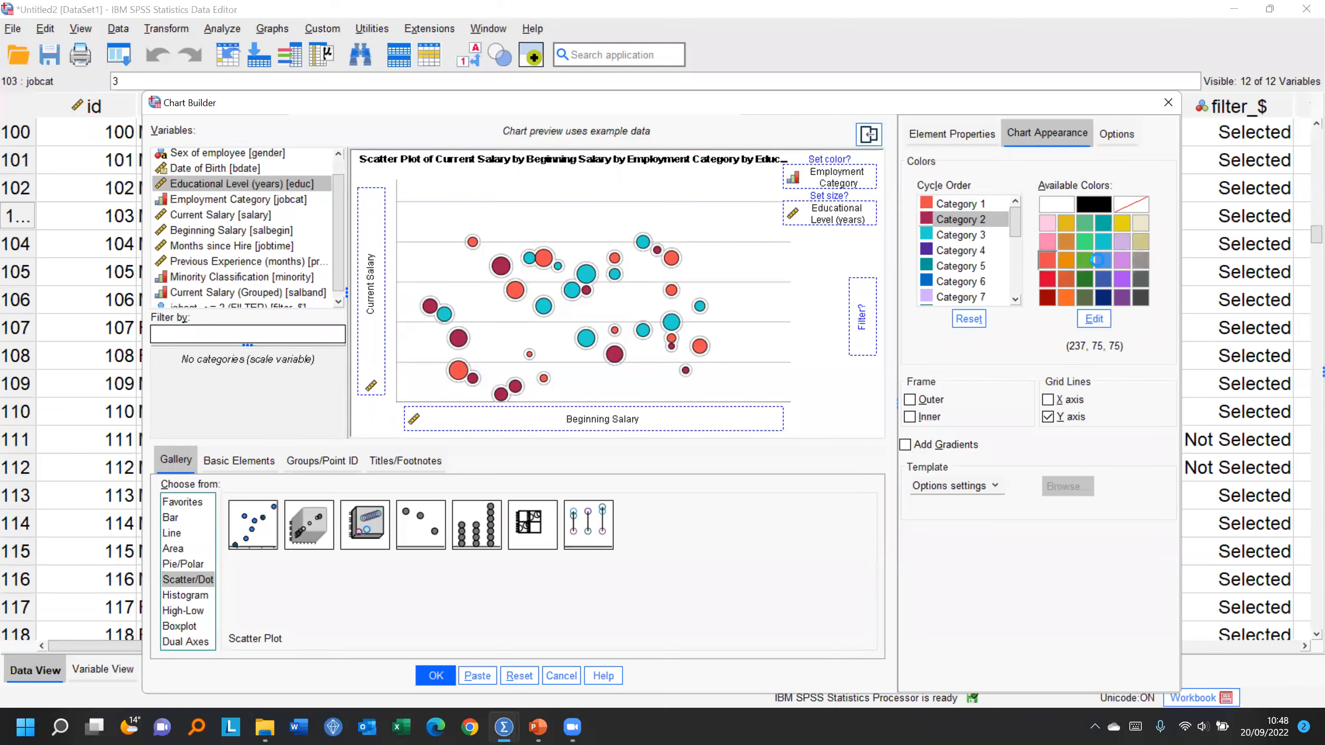
pyautogui.click(954, 238)
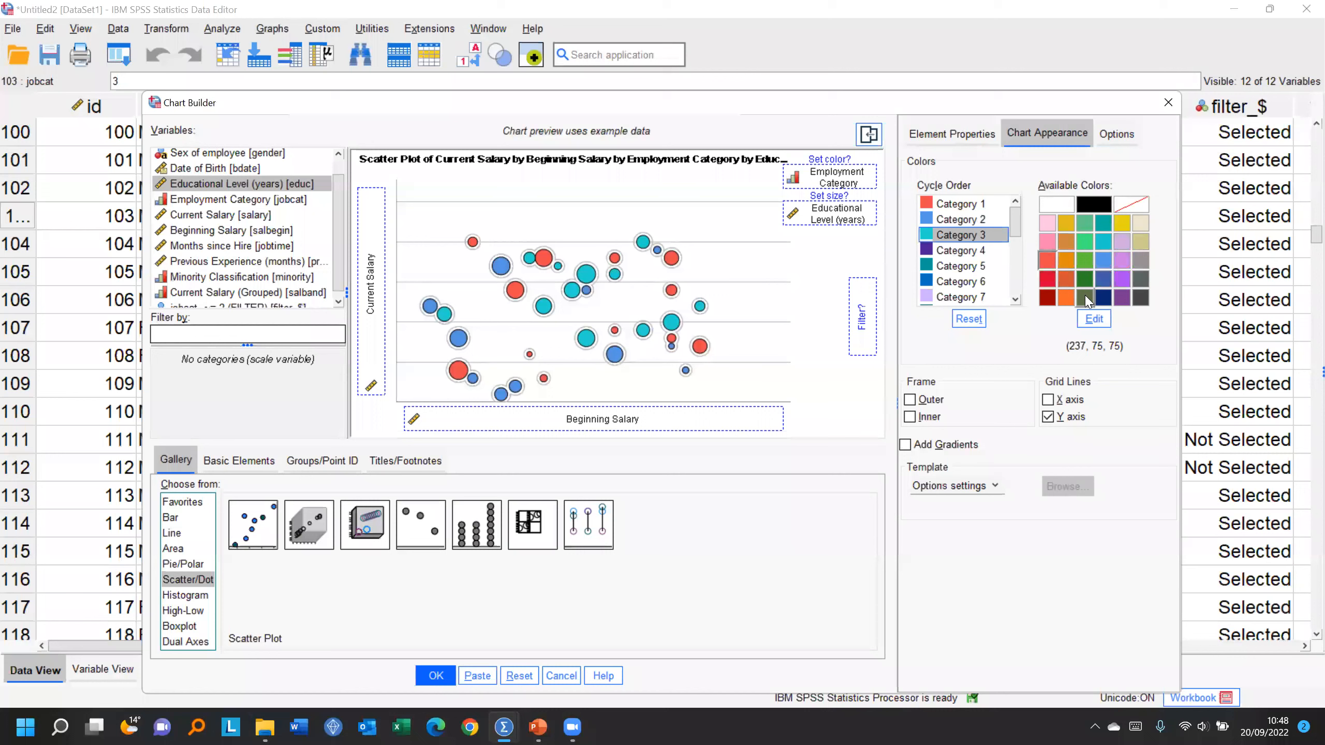
pyautogui.click(1066, 297)
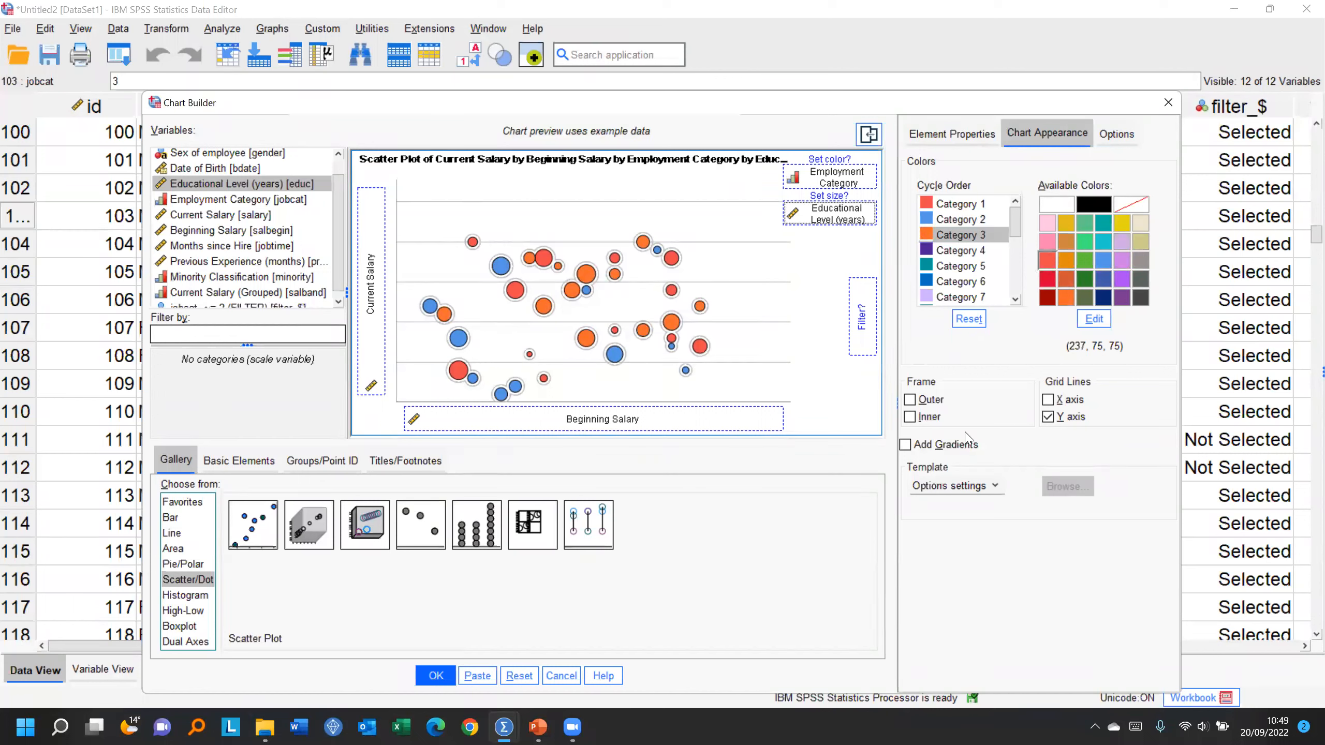
# Step: Try the Bright and Legacy chart templates, settle on Pastels and generate the scatter plot
pyautogui.click(958, 488)
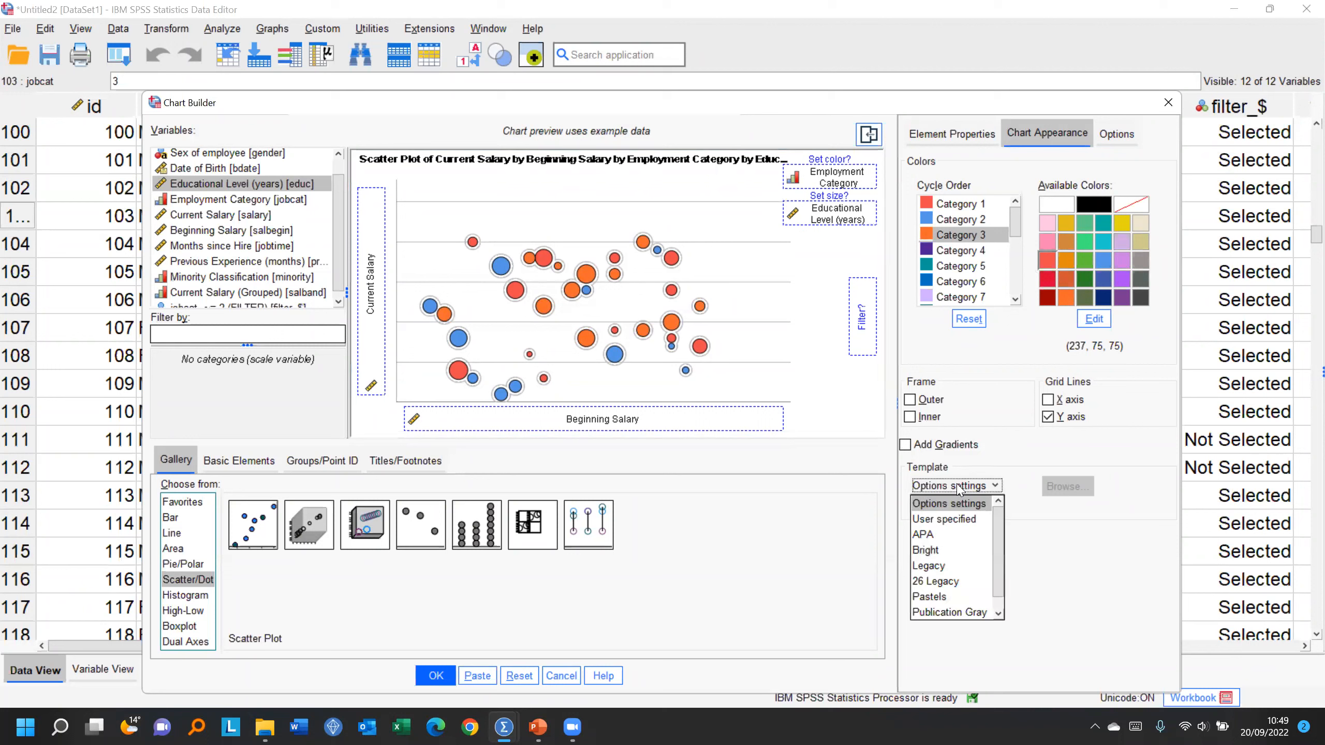
pyautogui.click(950, 551)
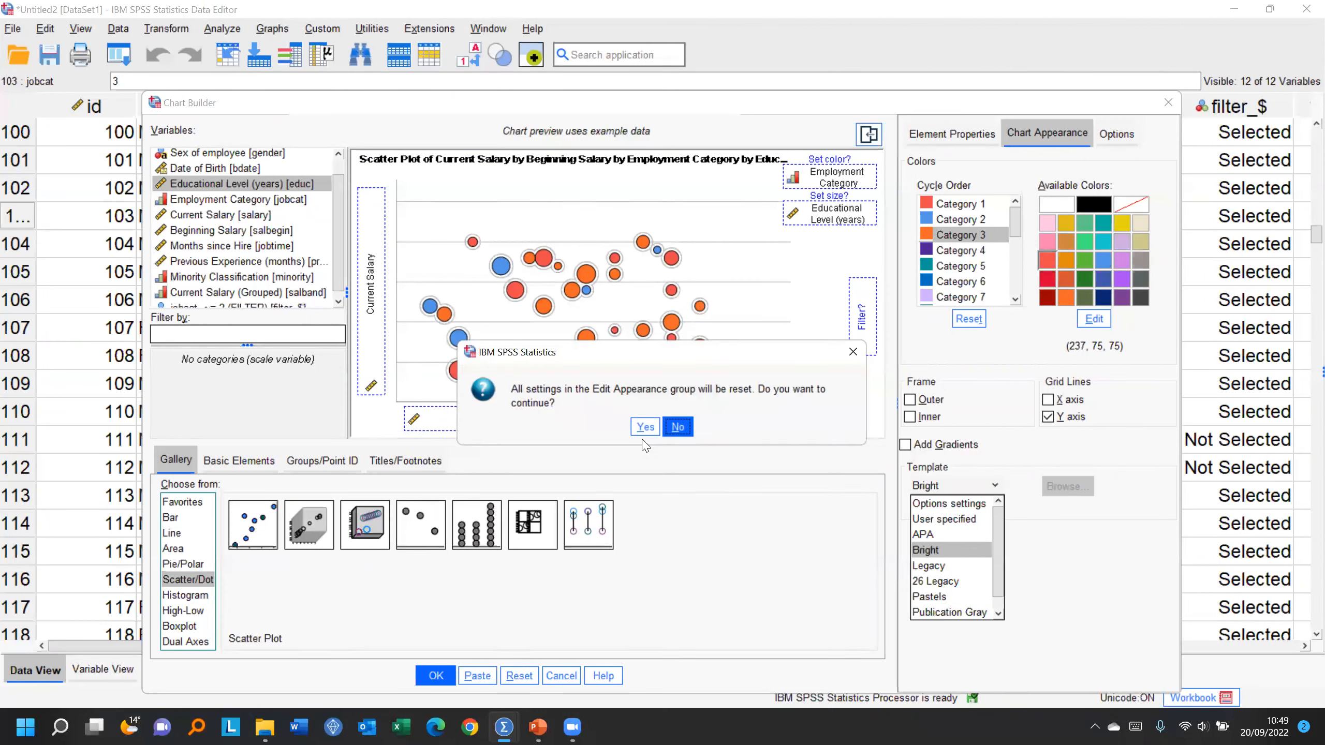
pyautogui.click(646, 427)
pyautogui.click(957, 565)
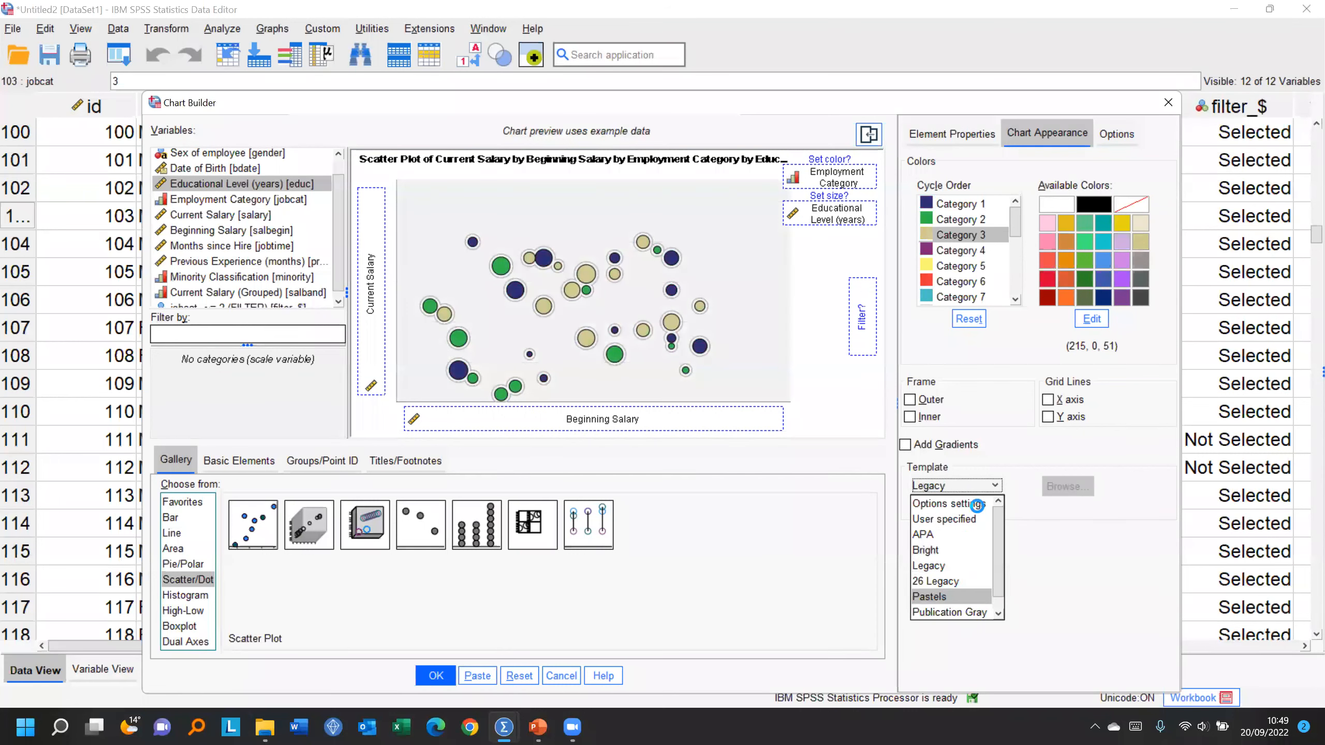
pyautogui.press('Return')
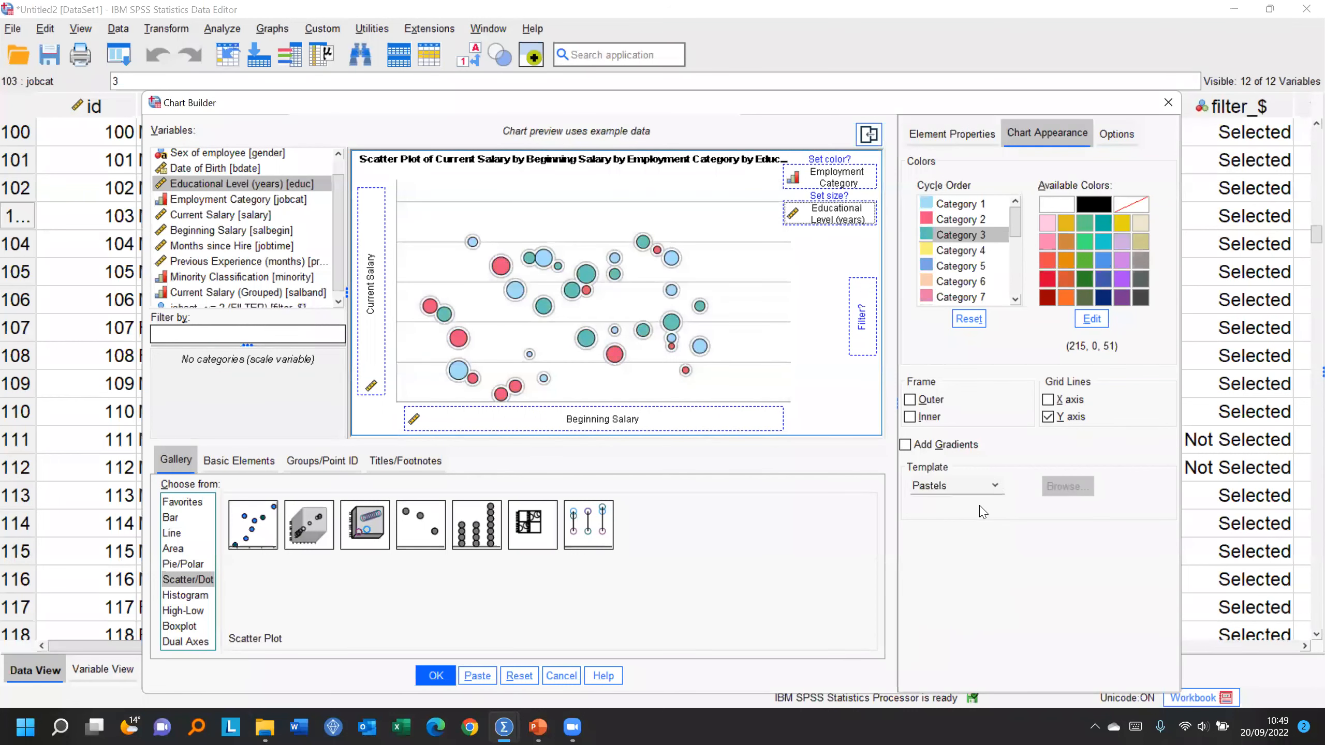
pyautogui.click(435, 675)
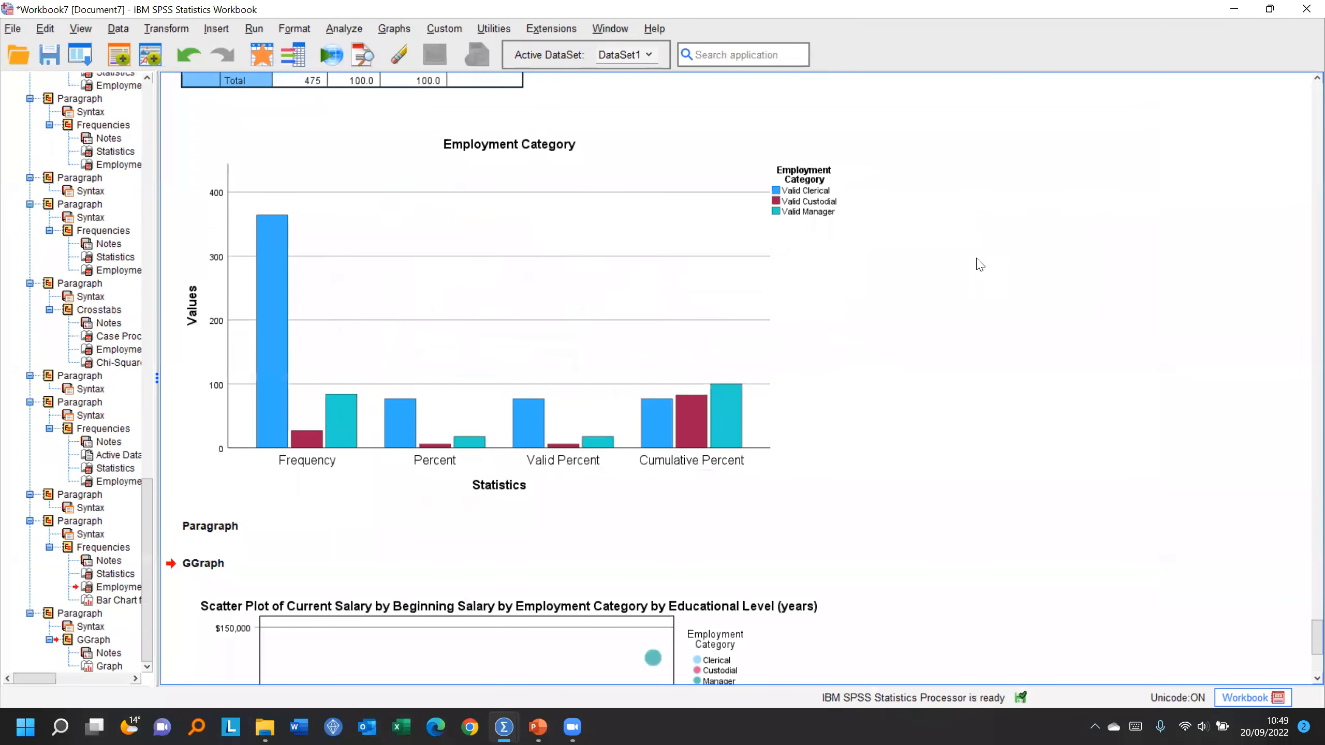
# Step: Enlarge the scatter plot in the output to about 15.2 in wide and 7.2 in high
pyautogui.click(534, 461)
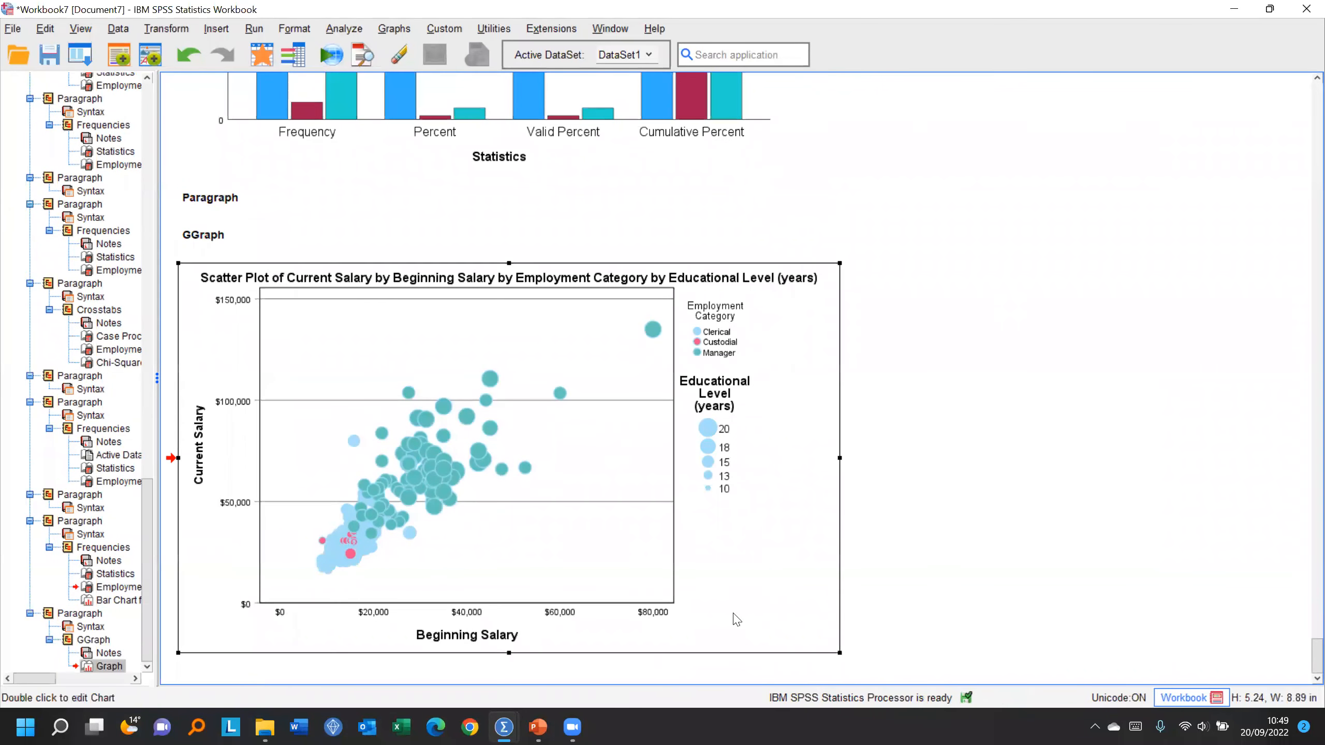
pyautogui.moveTo(836, 653); pyautogui.dragTo(1306, 725)
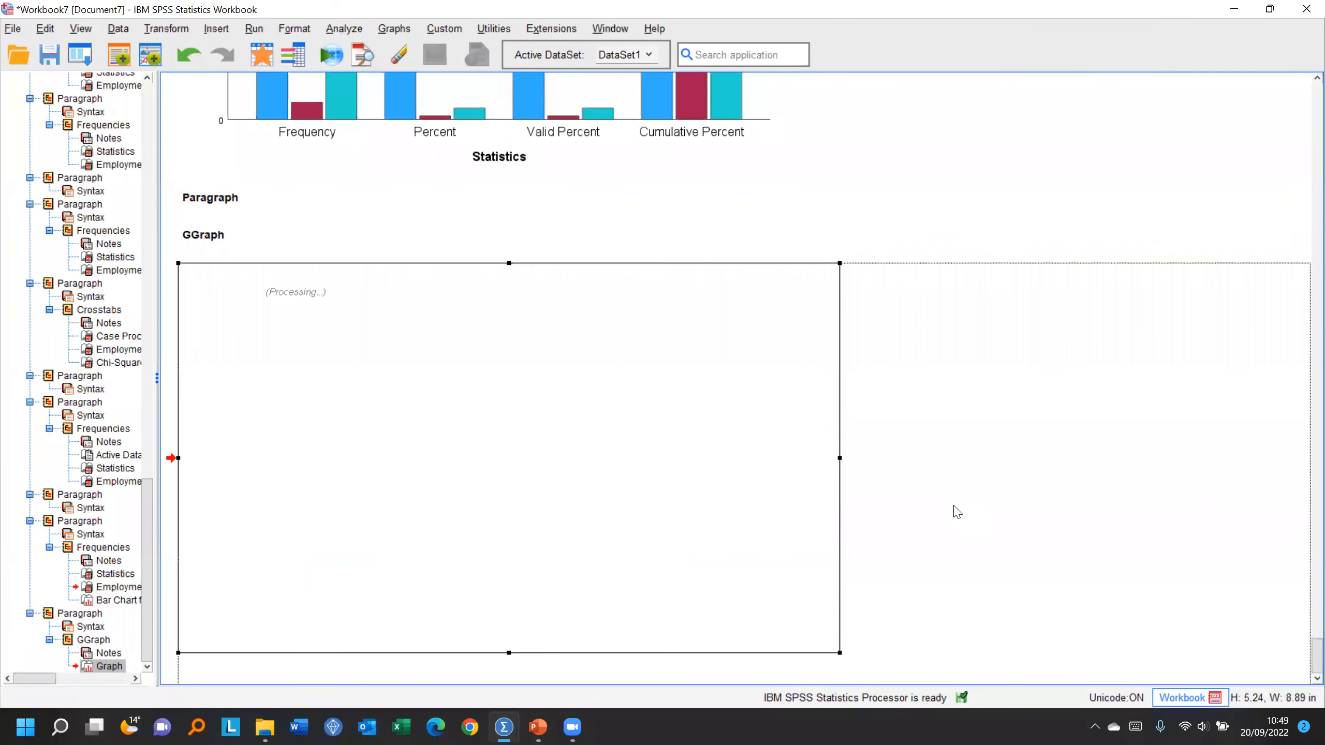
pyautogui.scroll(-3, 797, 474)
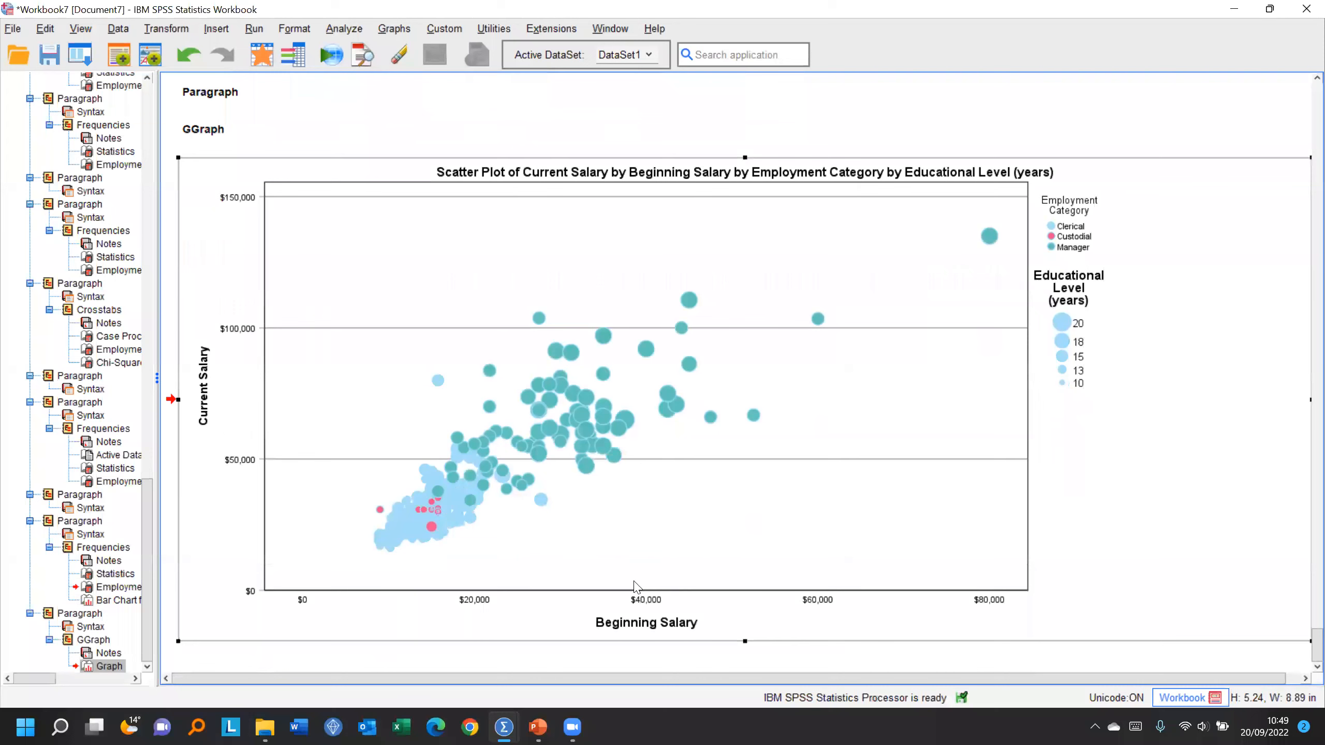
pyautogui.moveTo(745, 158); pyautogui.dragTo(747, 113)
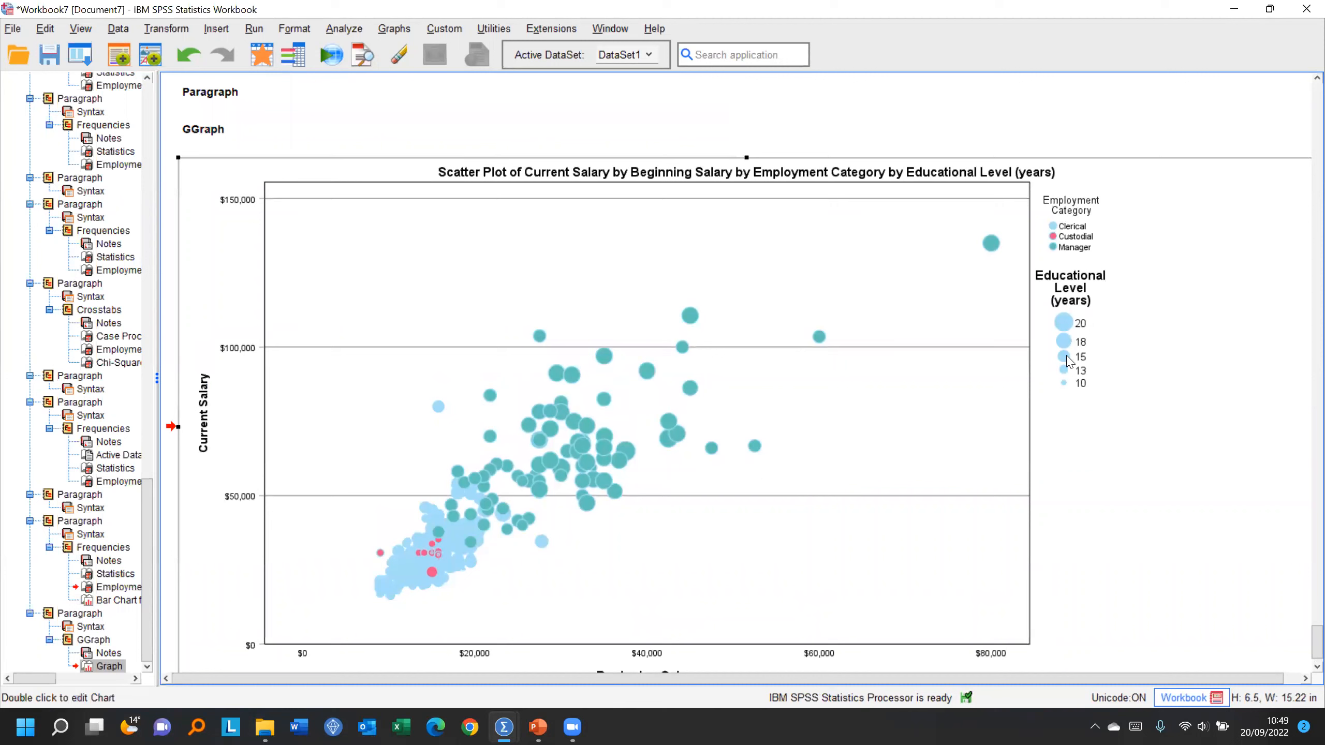
# Step: Open the scatter plot for editing, lasso the outlying manager point near $80,000 beginning salary and go to its case in the data
pyautogui.doubleClick(570, 450)
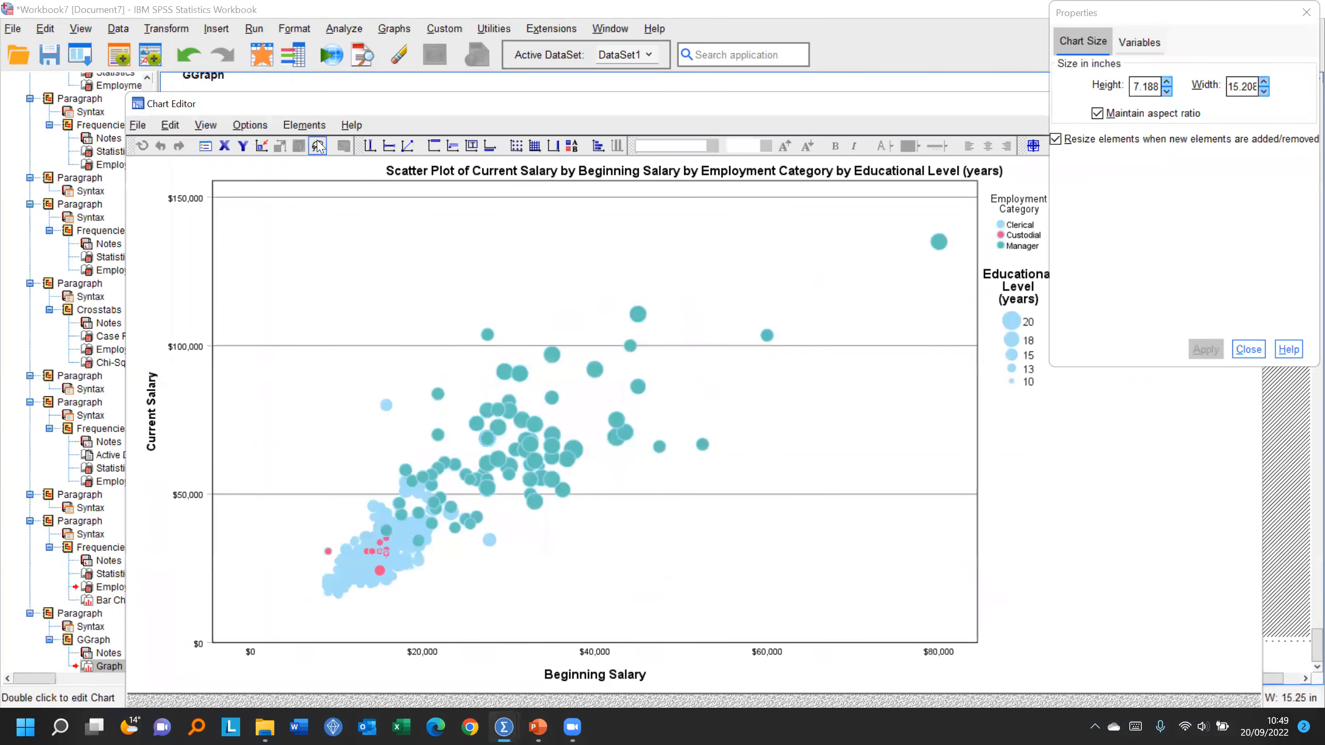
pyautogui.click(318, 146)
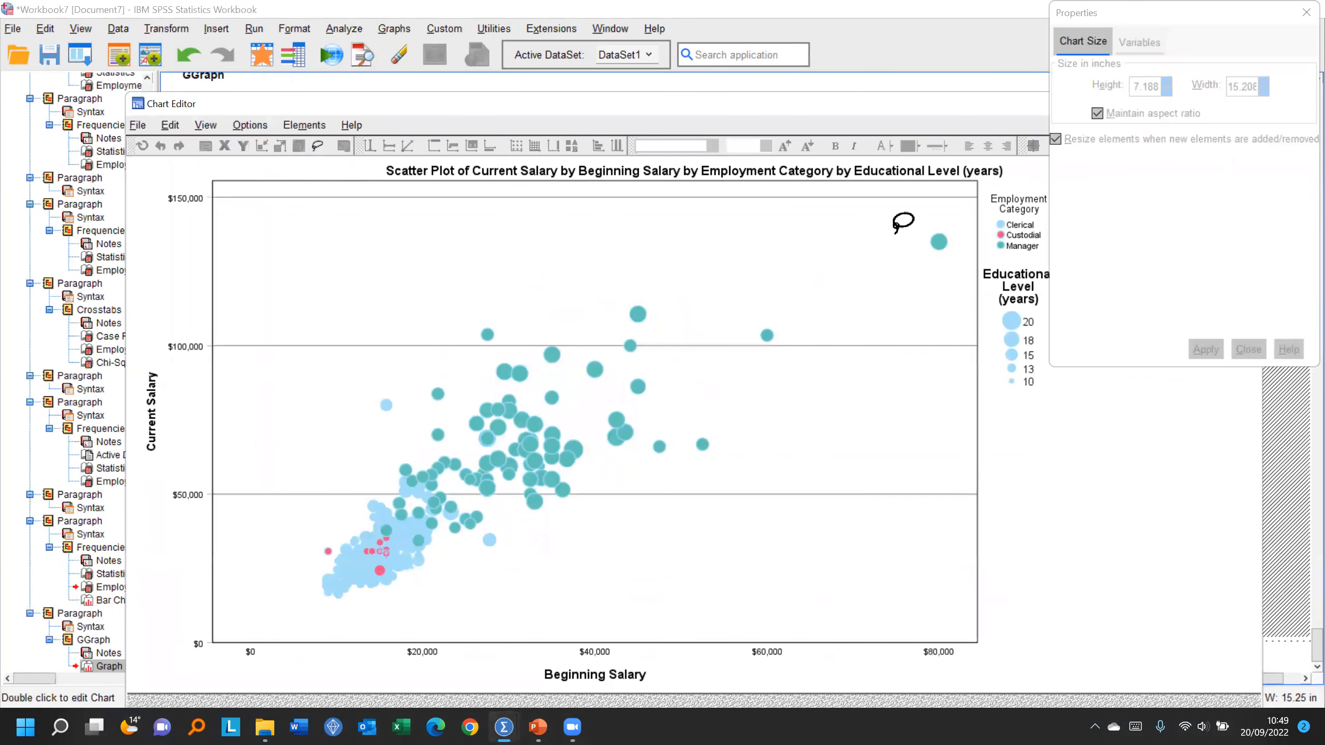
pyautogui.moveTo(889, 226)
pyautogui.mouseDown()
pyautogui.moveTo(980, 260)
pyautogui.moveTo(910, 221)
pyautogui.moveTo(884, 250)
pyautogui.moveTo(893, 241)
pyautogui.mouseUp()
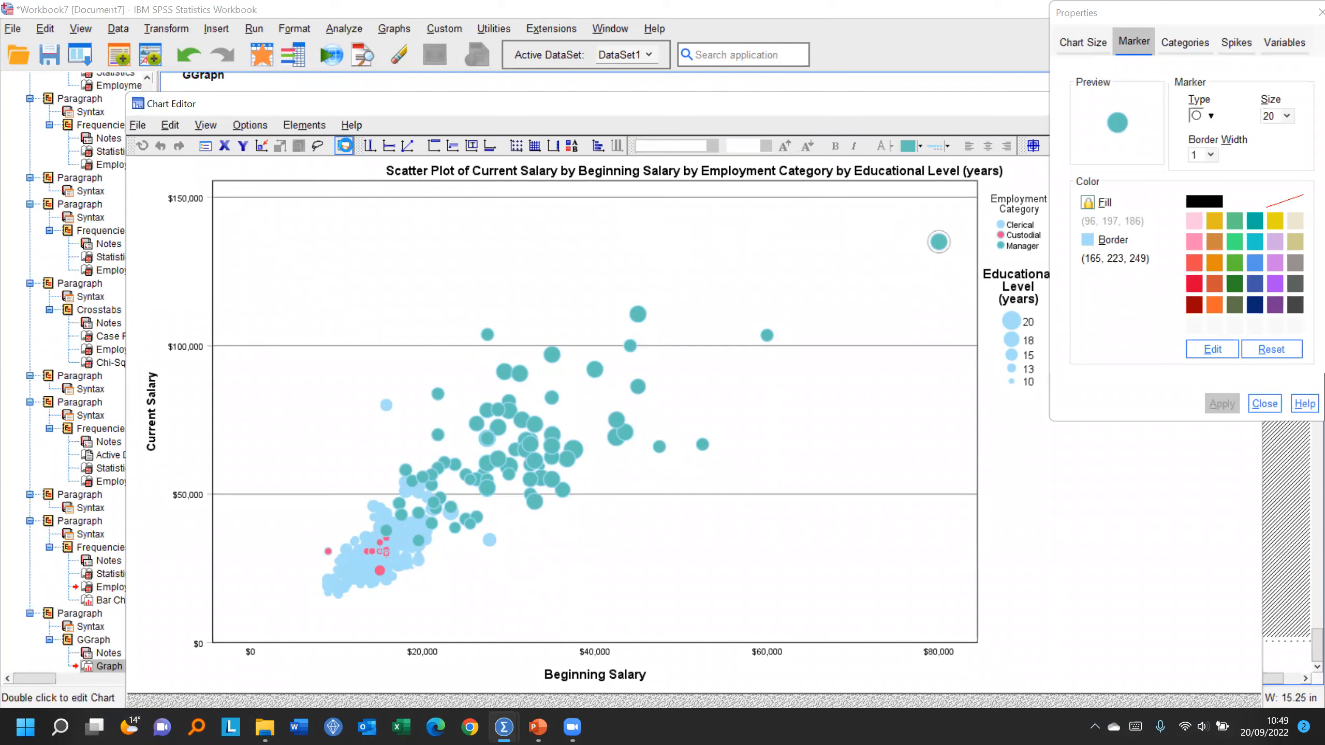
pyautogui.click(344, 145)
pyautogui.click(939, 241)
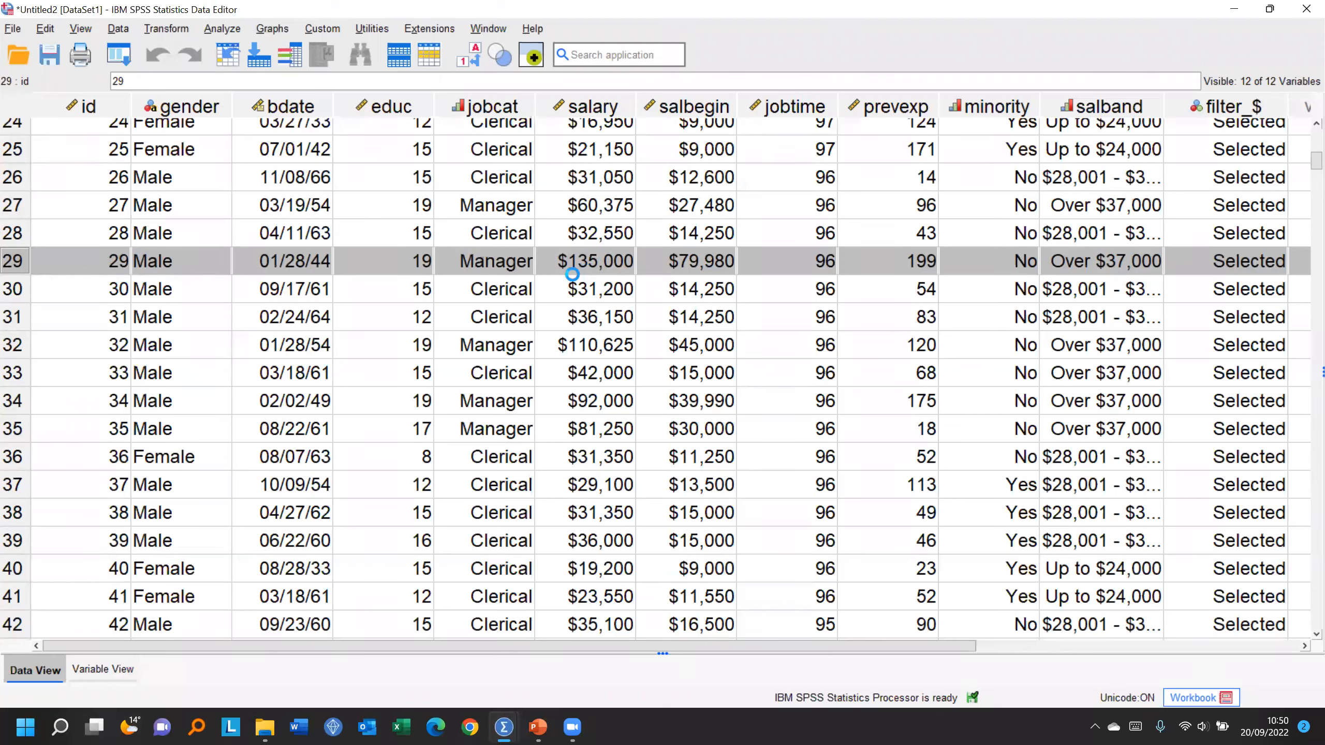
# Step: Reopen Chart Builder, reset its settings and add a Pie Chart to the chart preview
pyautogui.click(489, 28)
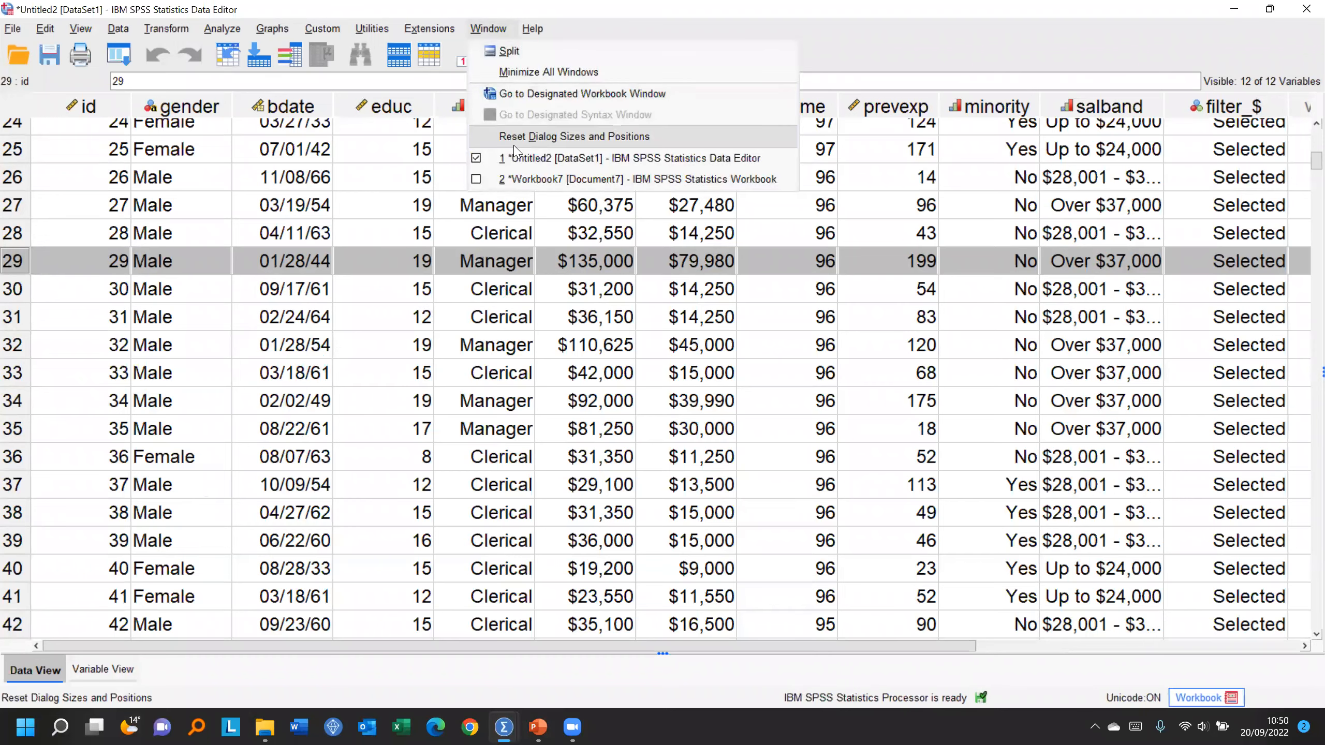
pyautogui.click(263, 41)
pyautogui.click(269, 29)
pyautogui.click(276, 48)
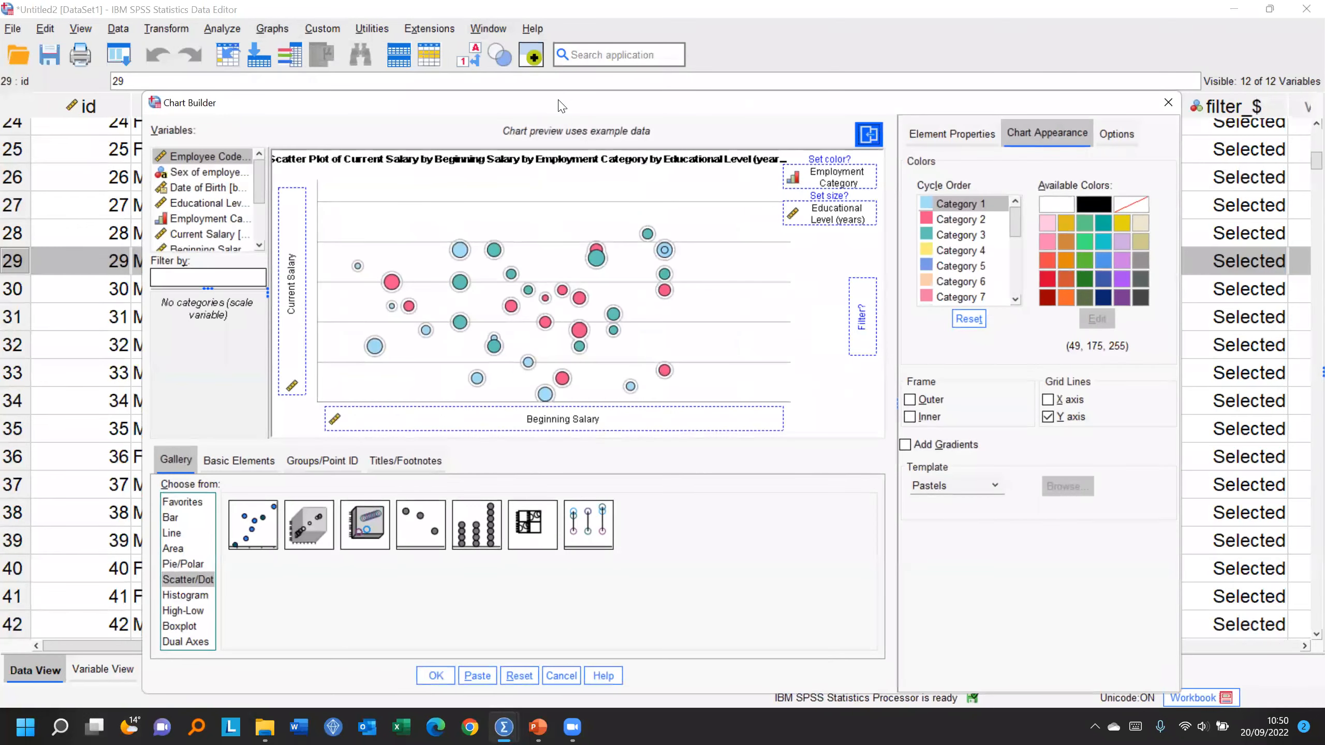
pyautogui.moveTo(555, 107); pyautogui.dragTo(551, 59)
pyautogui.click(515, 629)
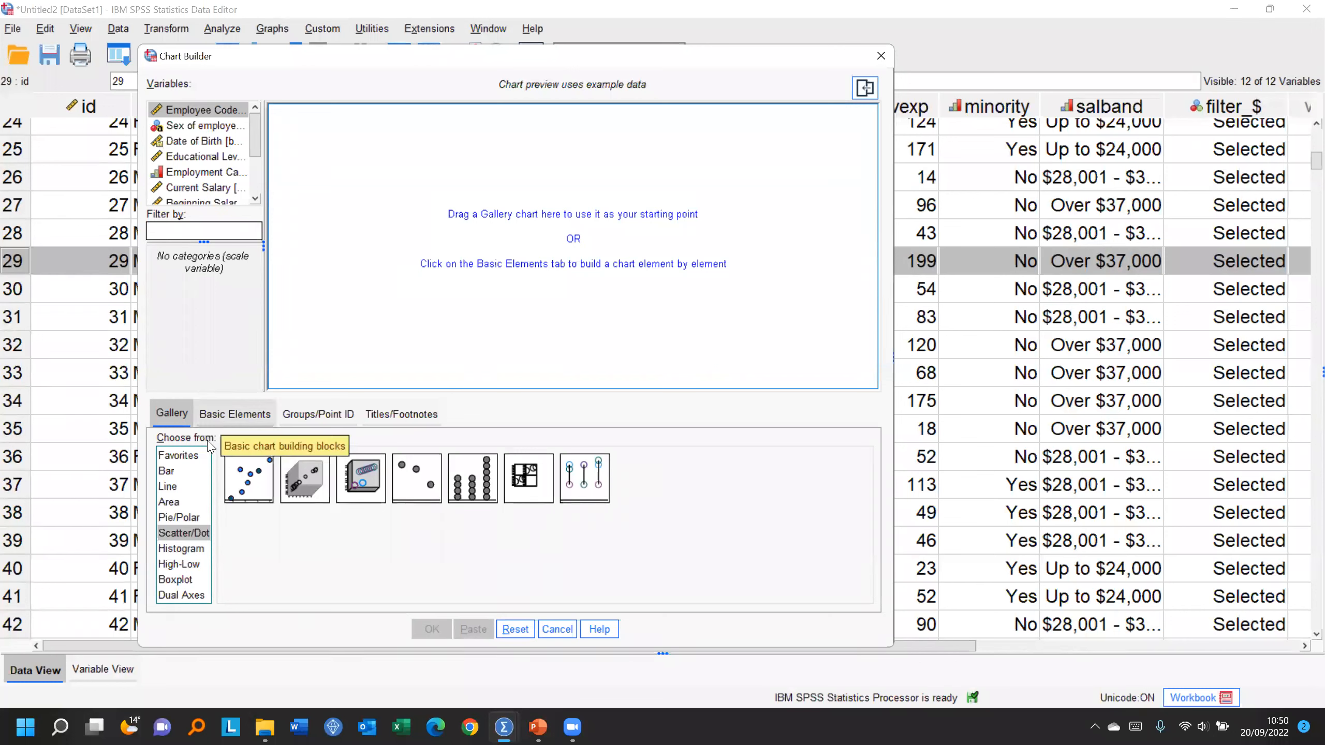
pyautogui.click(178, 517)
pyautogui.moveTo(255, 489); pyautogui.dragTo(447, 241)
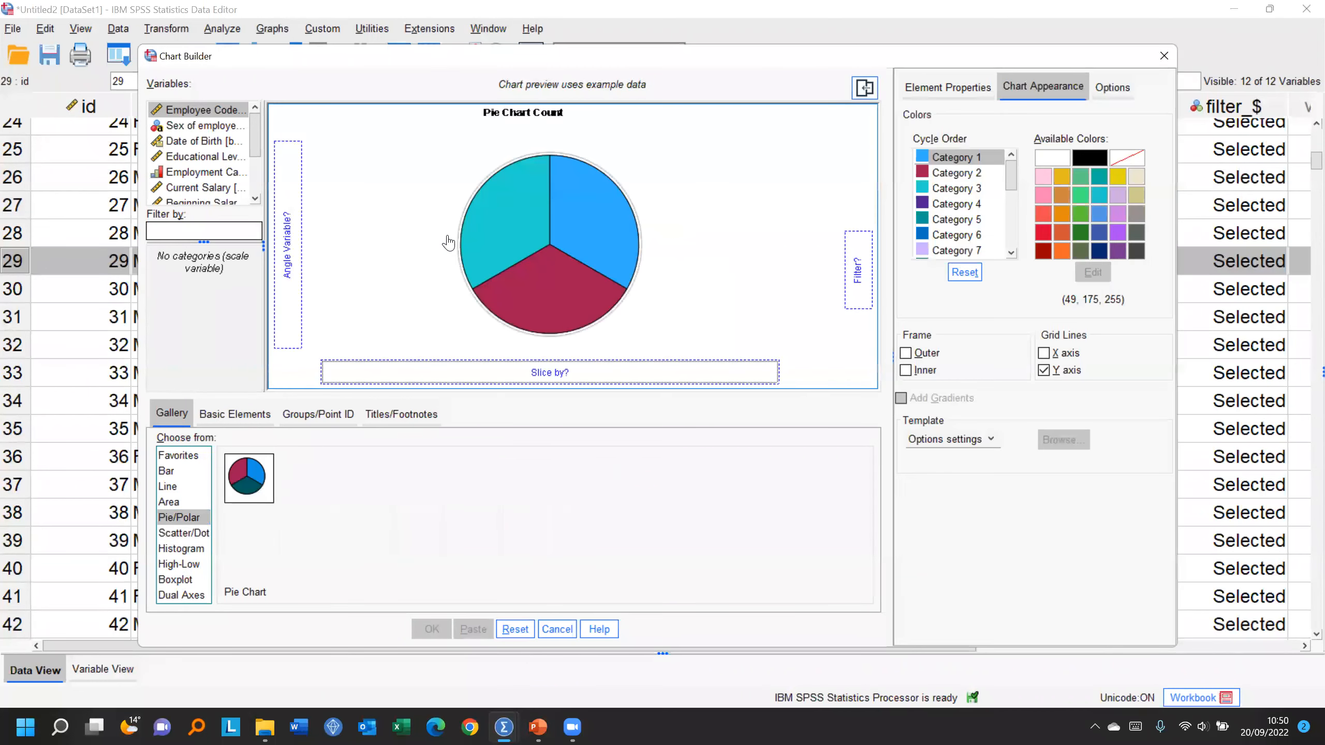
# Step: Enable rows and columns panel variables for the pie chart and slice it by Current Salary (Grouped)
pyautogui.click(309, 420)
pyautogui.click(241, 527)
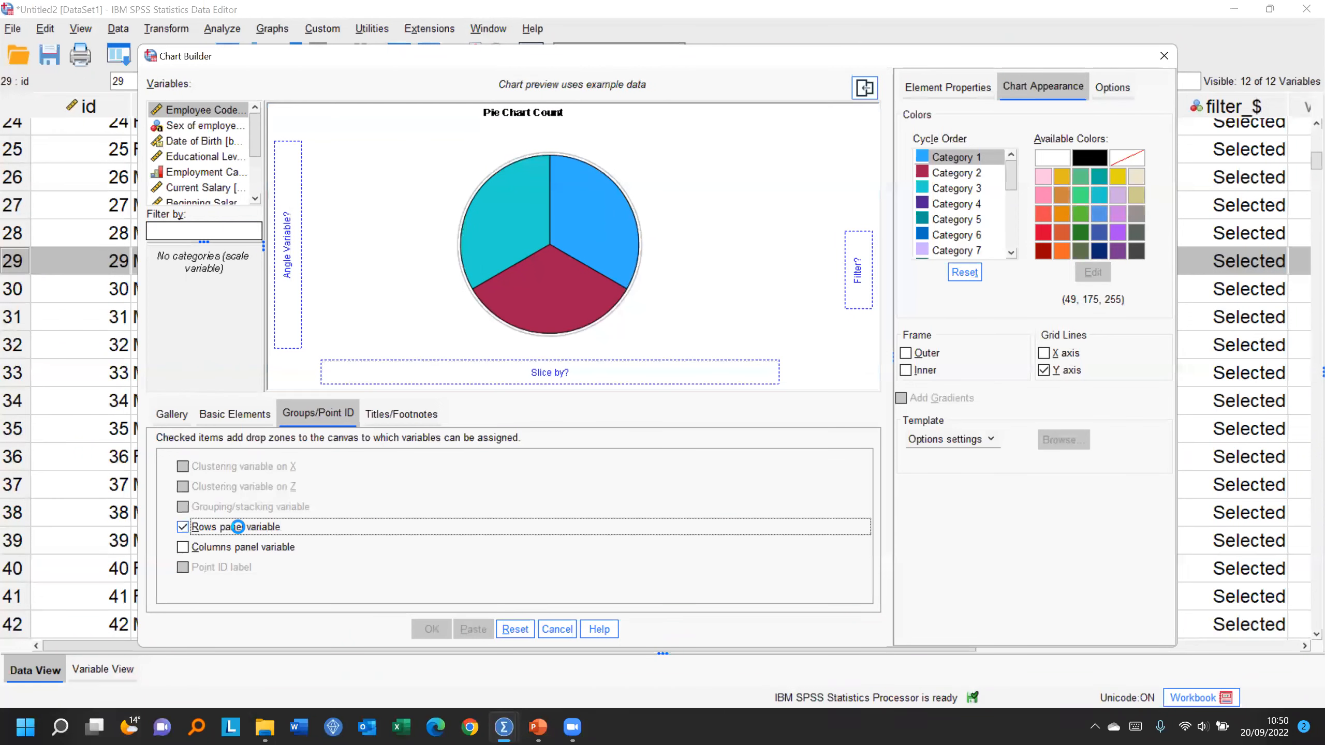
pyautogui.click(244, 552)
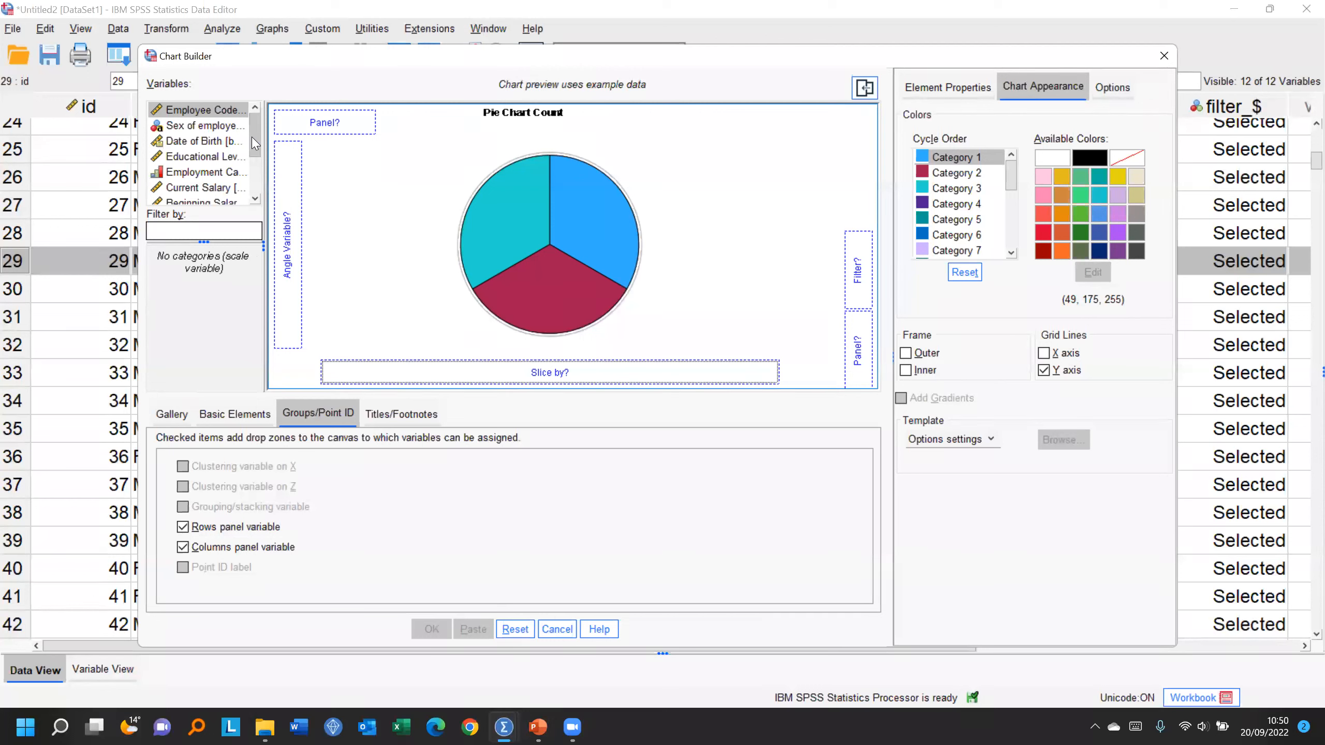
pyautogui.moveTo(254, 151); pyautogui.dragTo(255, 171)
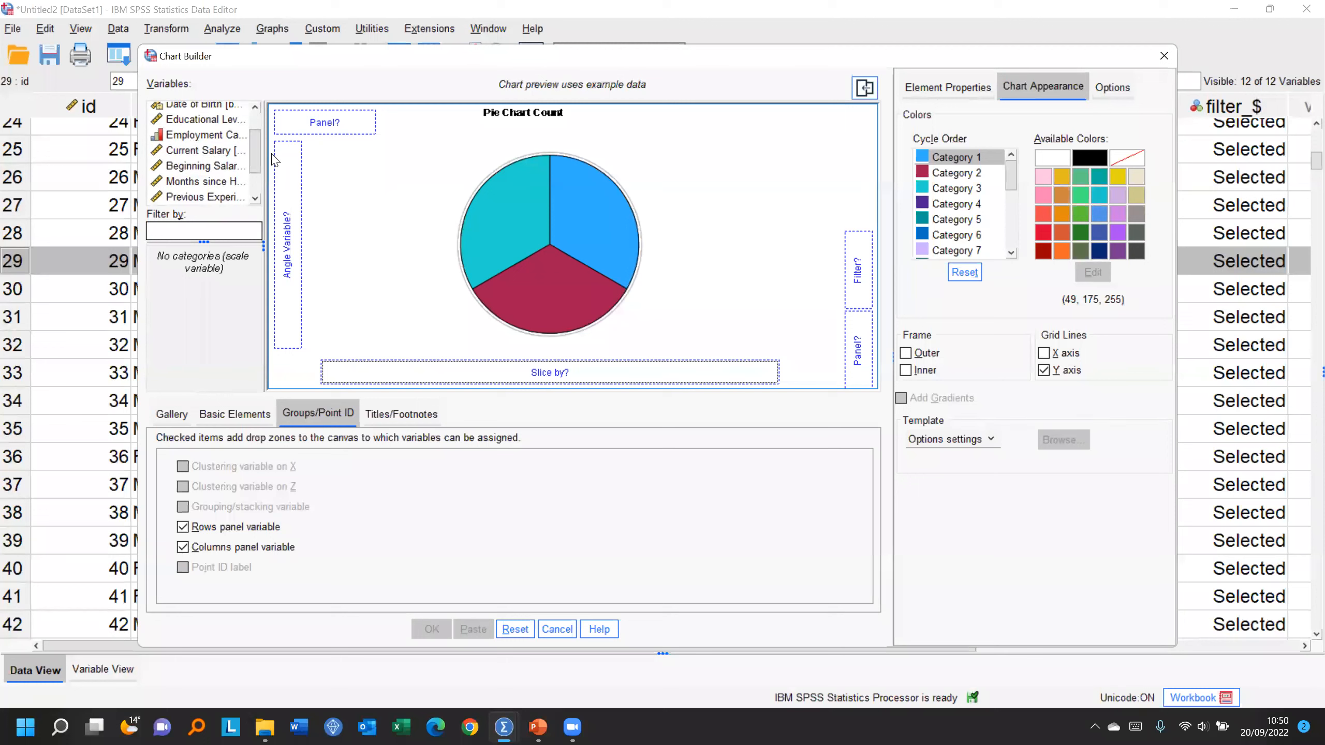
pyautogui.moveTo(252, 154); pyautogui.dragTo(477, 380)
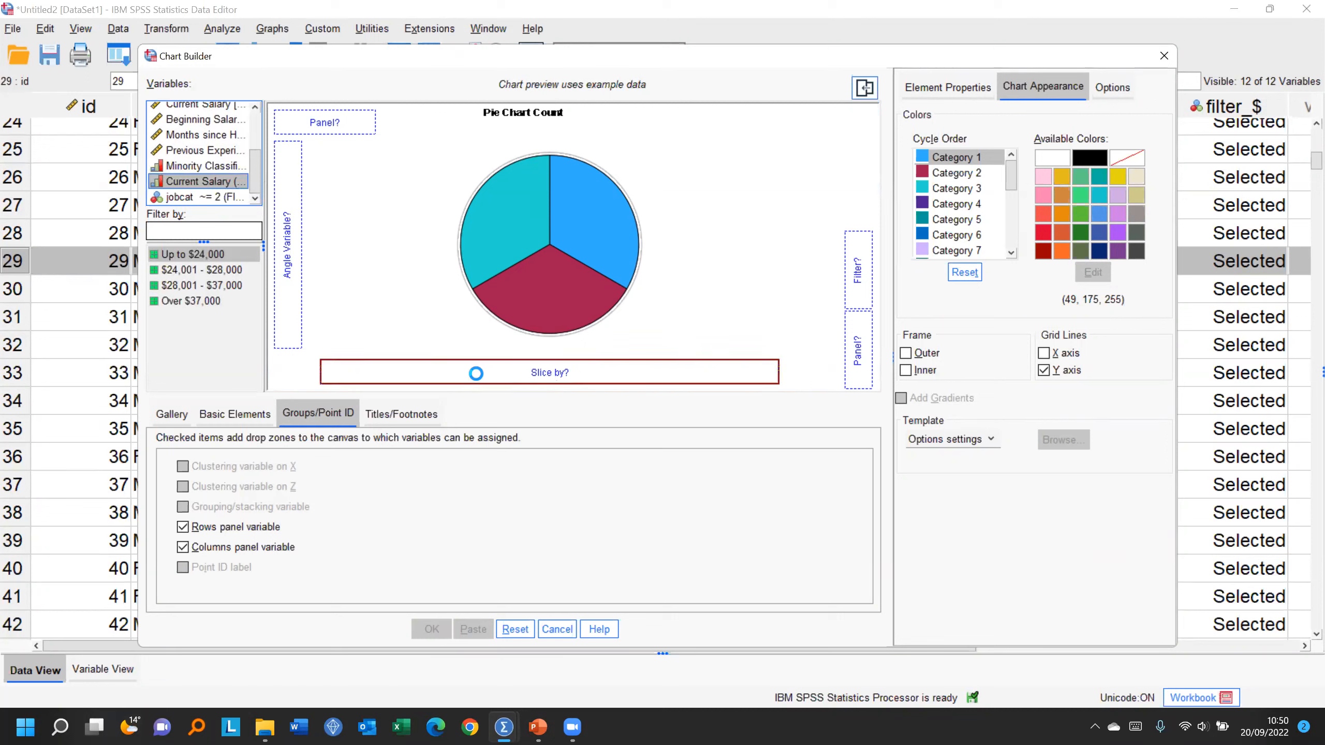
# Step: Panel the pie chart in columns by Sex of employee and in rows by Employment Category, and generate it
pyautogui.scroll(2, 235, 197)
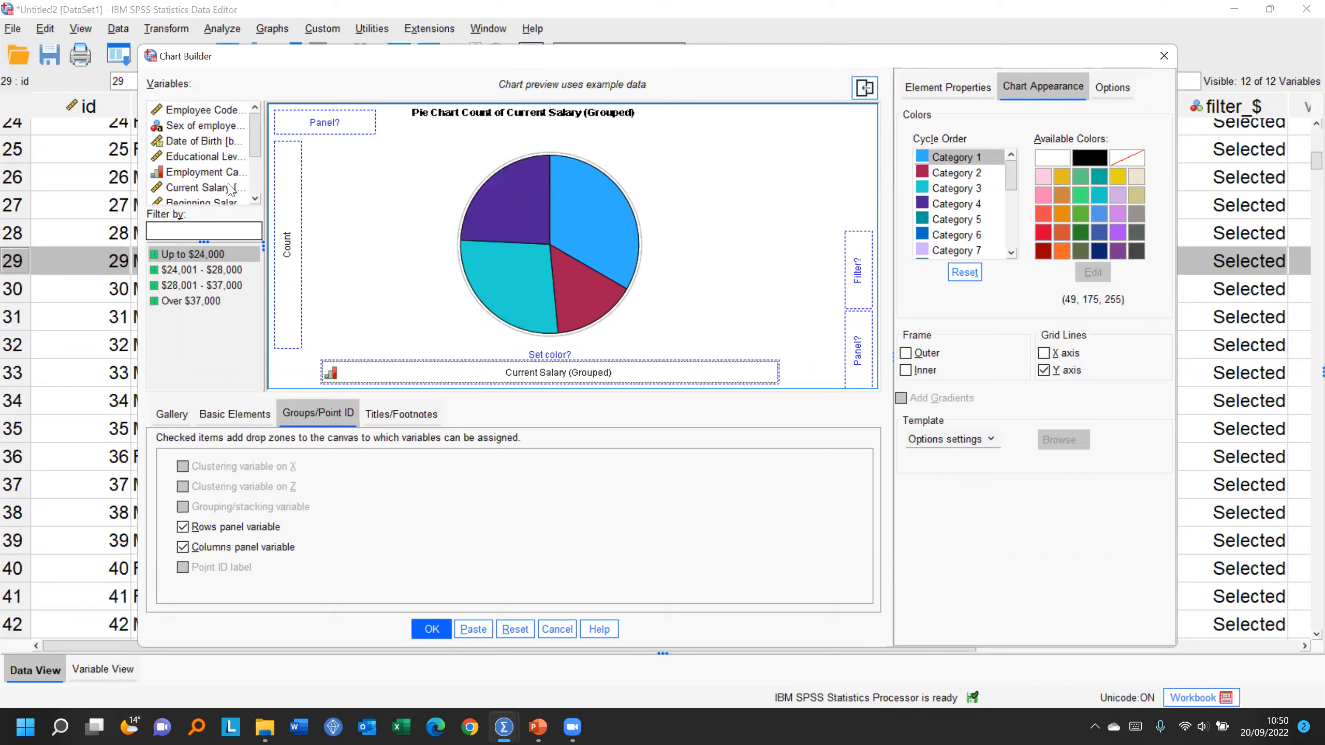
pyautogui.moveTo(200, 127); pyautogui.dragTo(328, 123)
pyautogui.moveTo(206, 175); pyautogui.dragTo(861, 360)
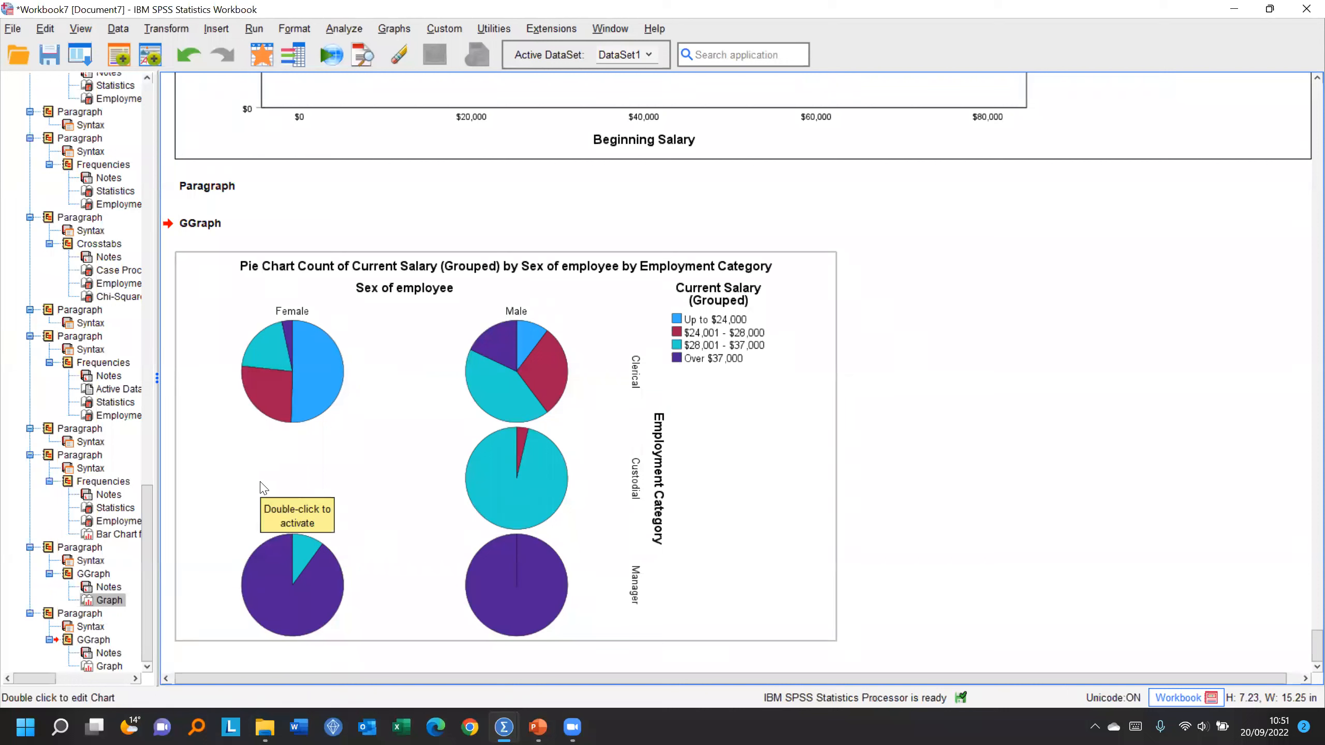
pyautogui.click(1050, 453)
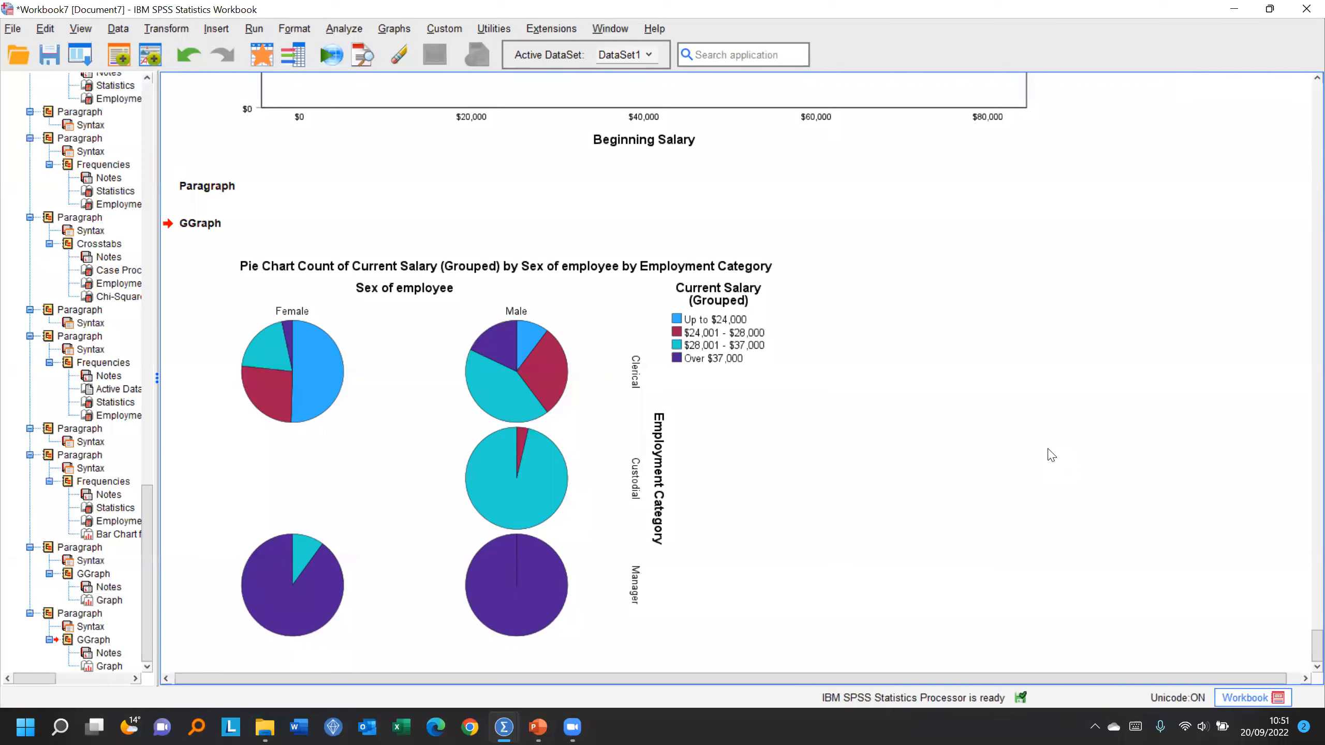
# Step: From the data, recall the Frequencies setup for Employment Category and Minority Classification and paste its syntax into the workbook
pyautogui.click(257, 59)
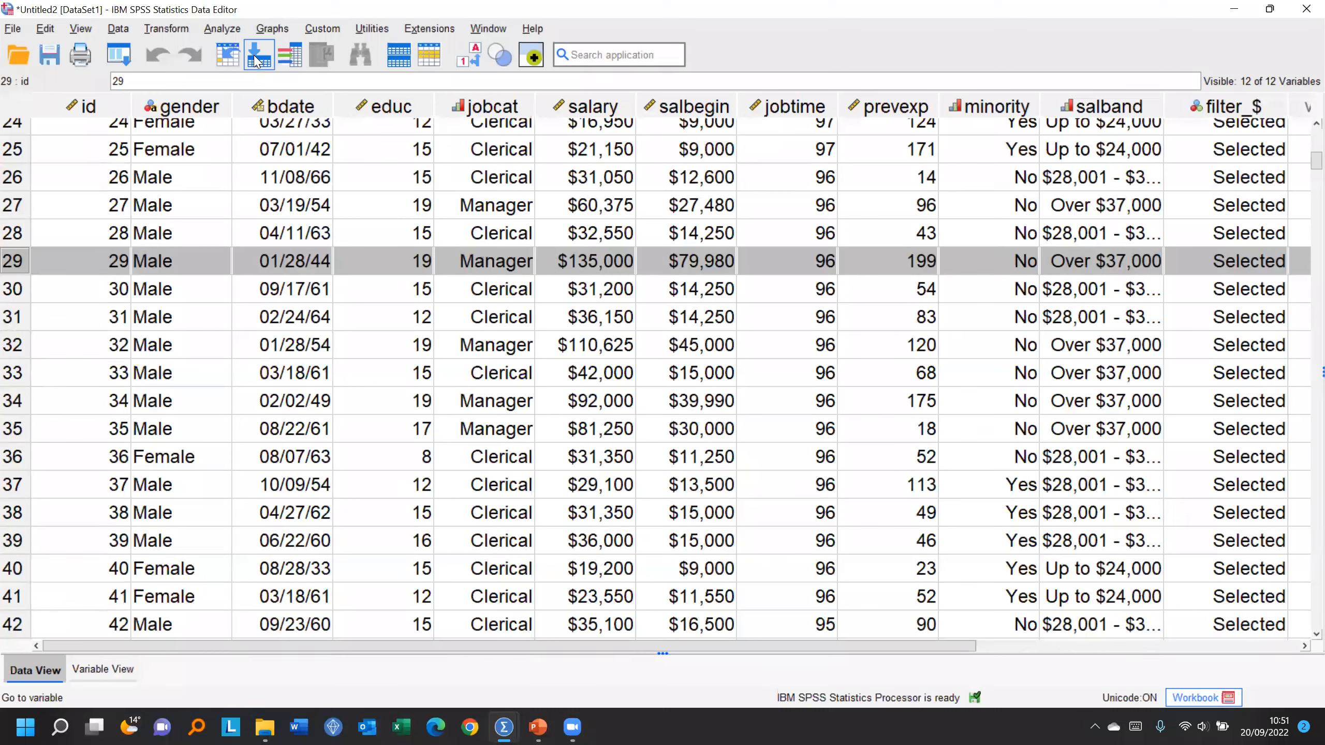
pyautogui.click(7, 30)
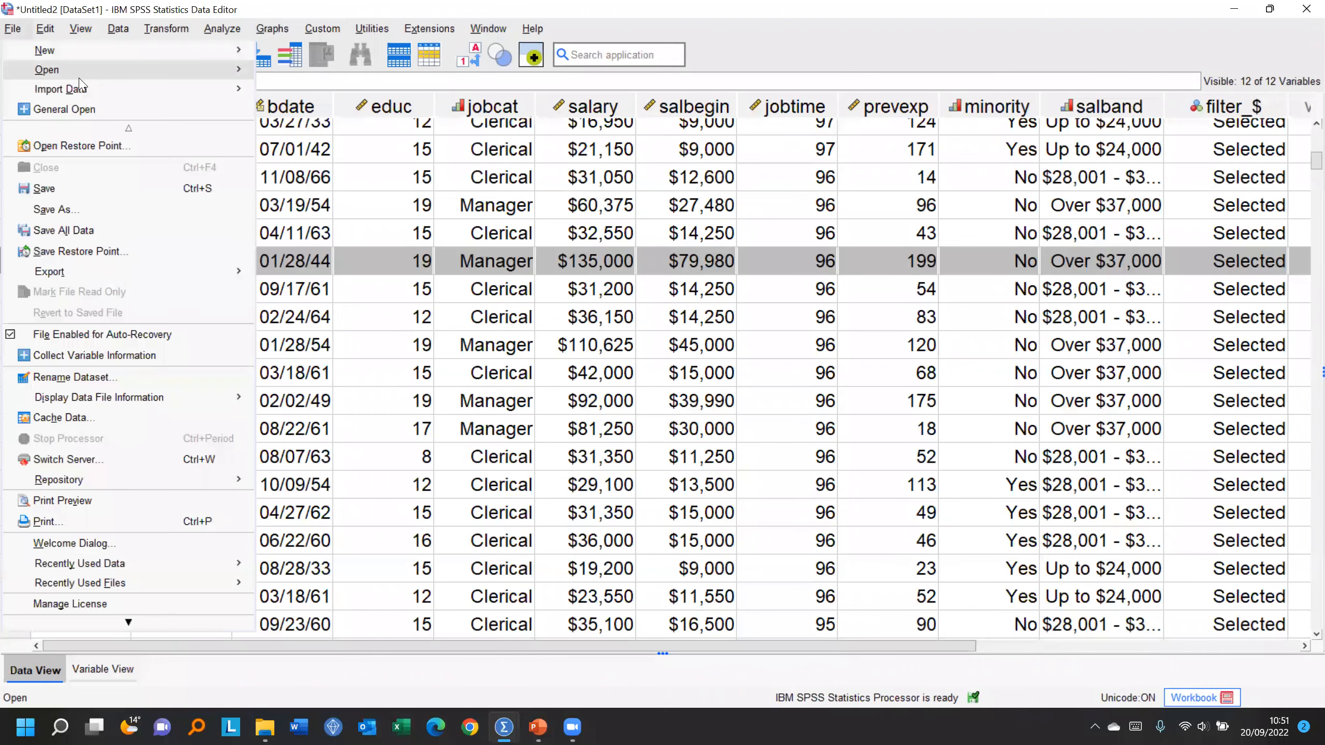
pyautogui.moveTo(85, 77)
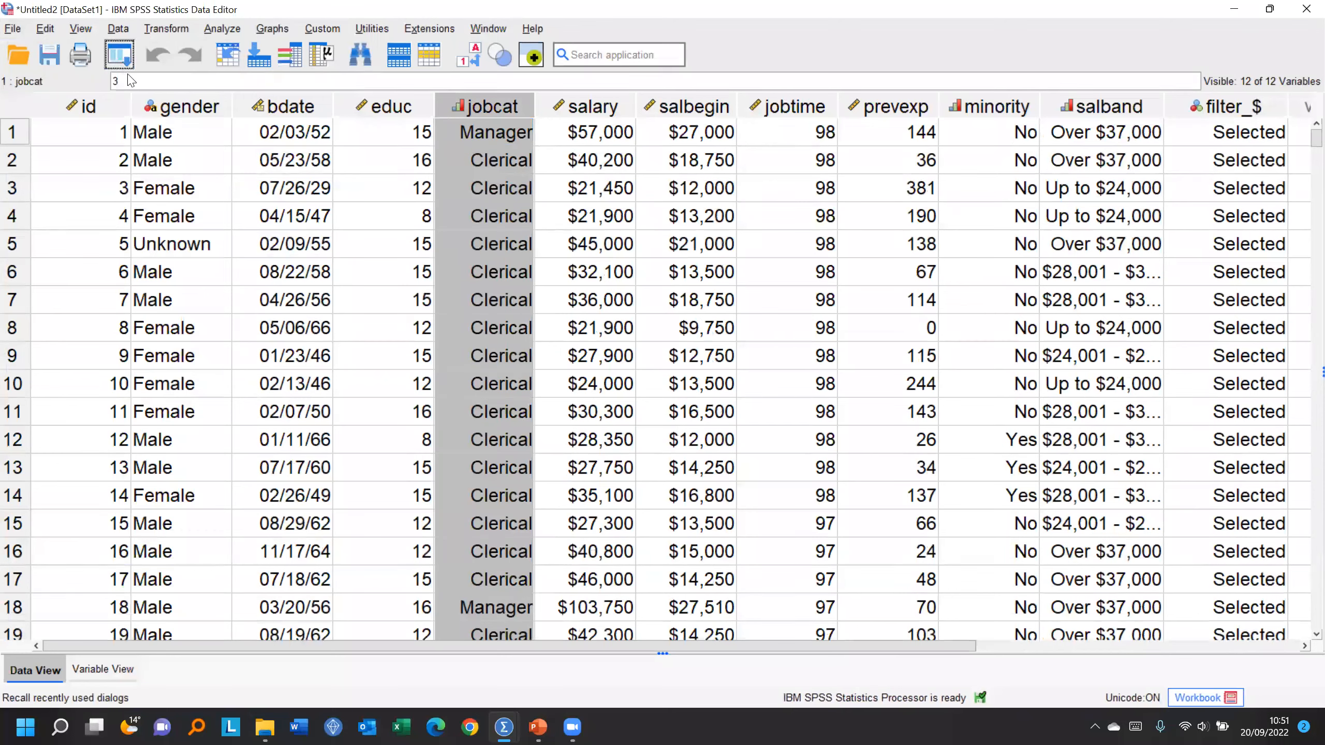
pyautogui.click(120, 56)
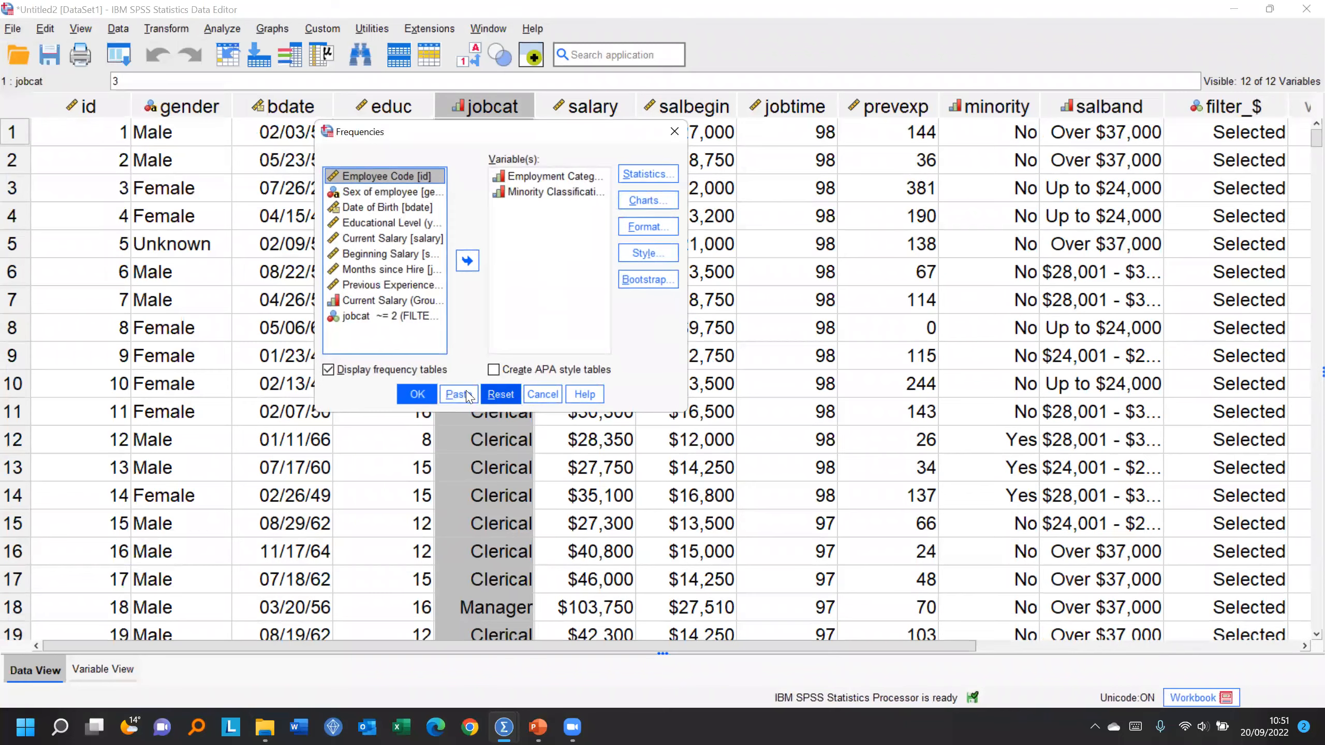
pyautogui.click(458, 394)
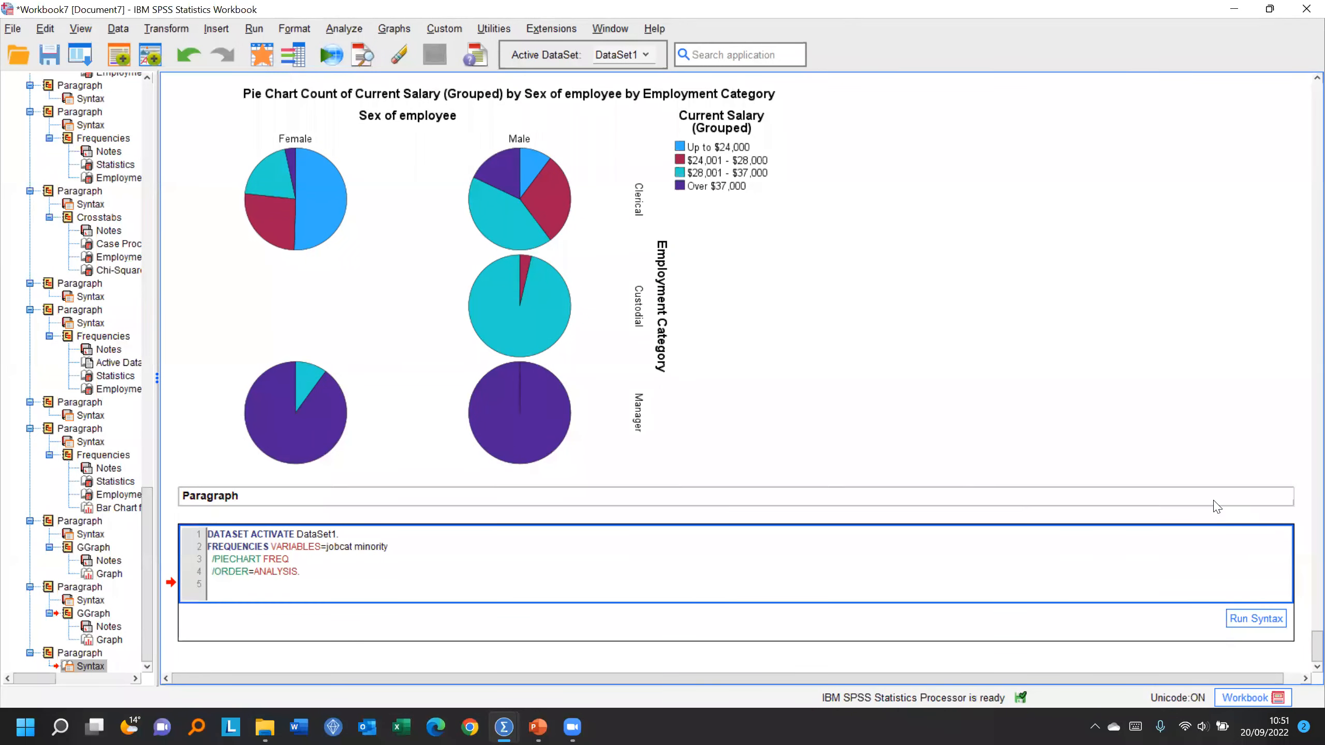
pyautogui.click(1259, 697)
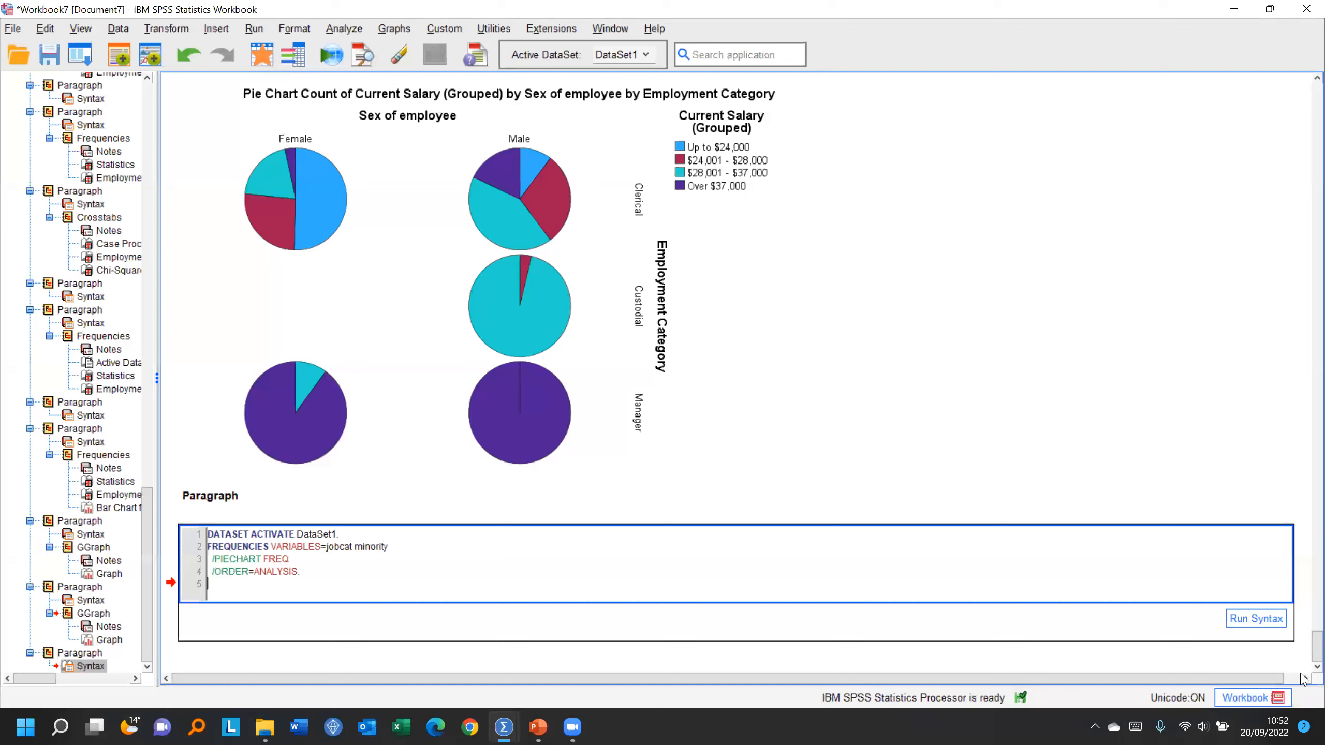
# Step: Switch from Workbook mode to Classic (Syntax & Output) mode, discarding the open workbook without saving it
pyautogui.scroll(1, 1303, 650)
pyautogui.scroll(-1, 1303, 650)
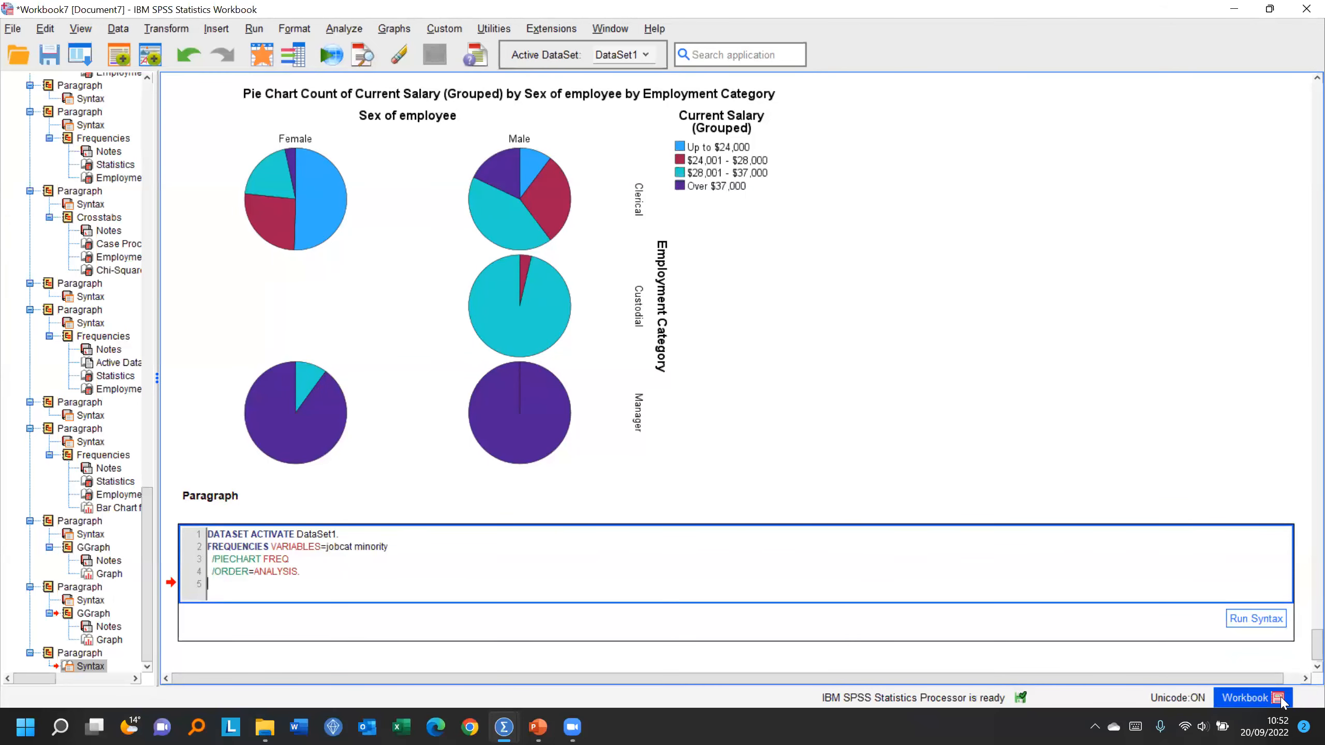
pyautogui.click(1272, 700)
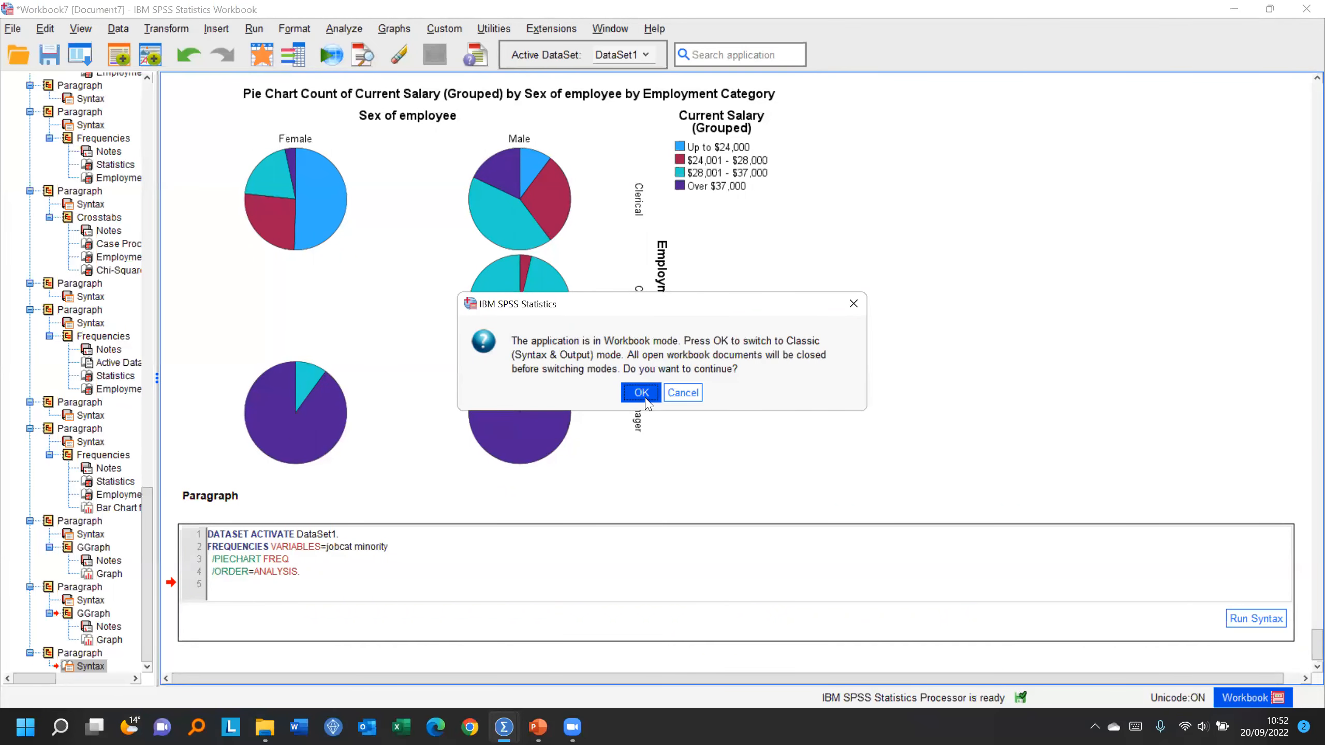
pyautogui.click(642, 393)
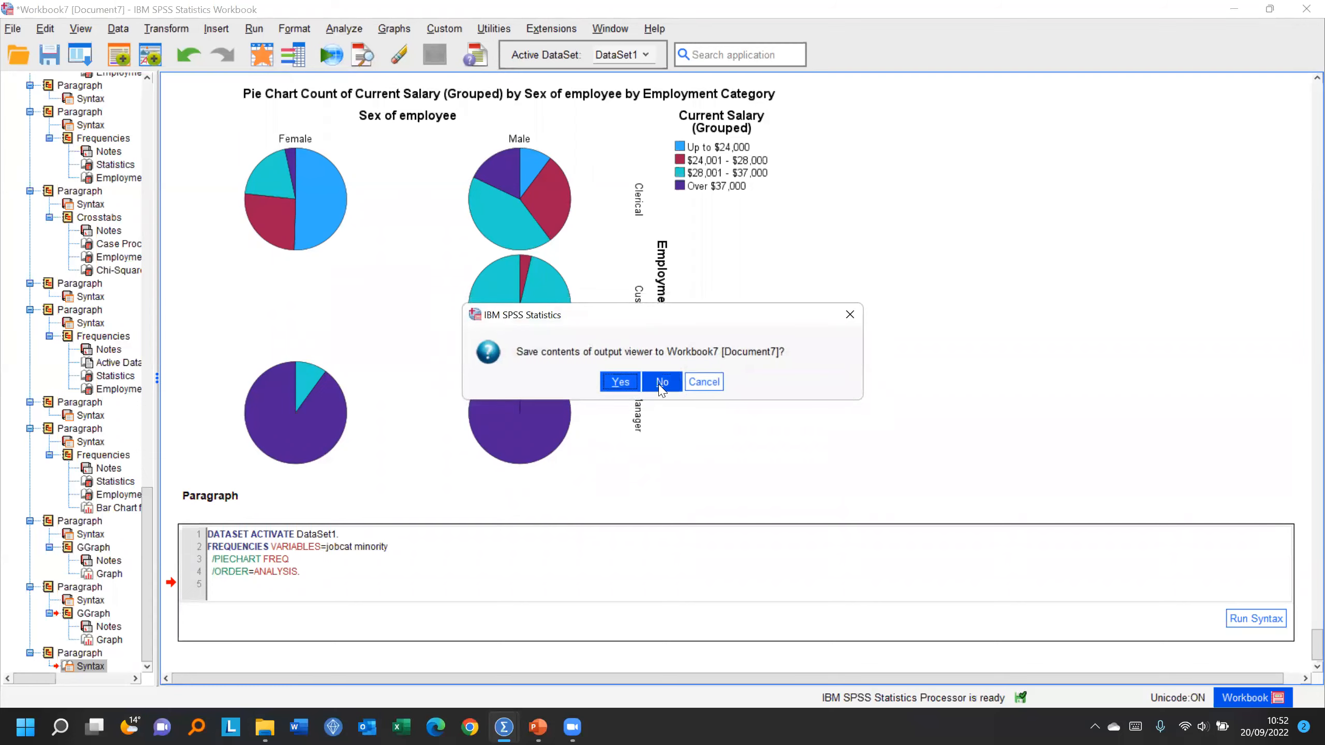
pyautogui.click(661, 382)
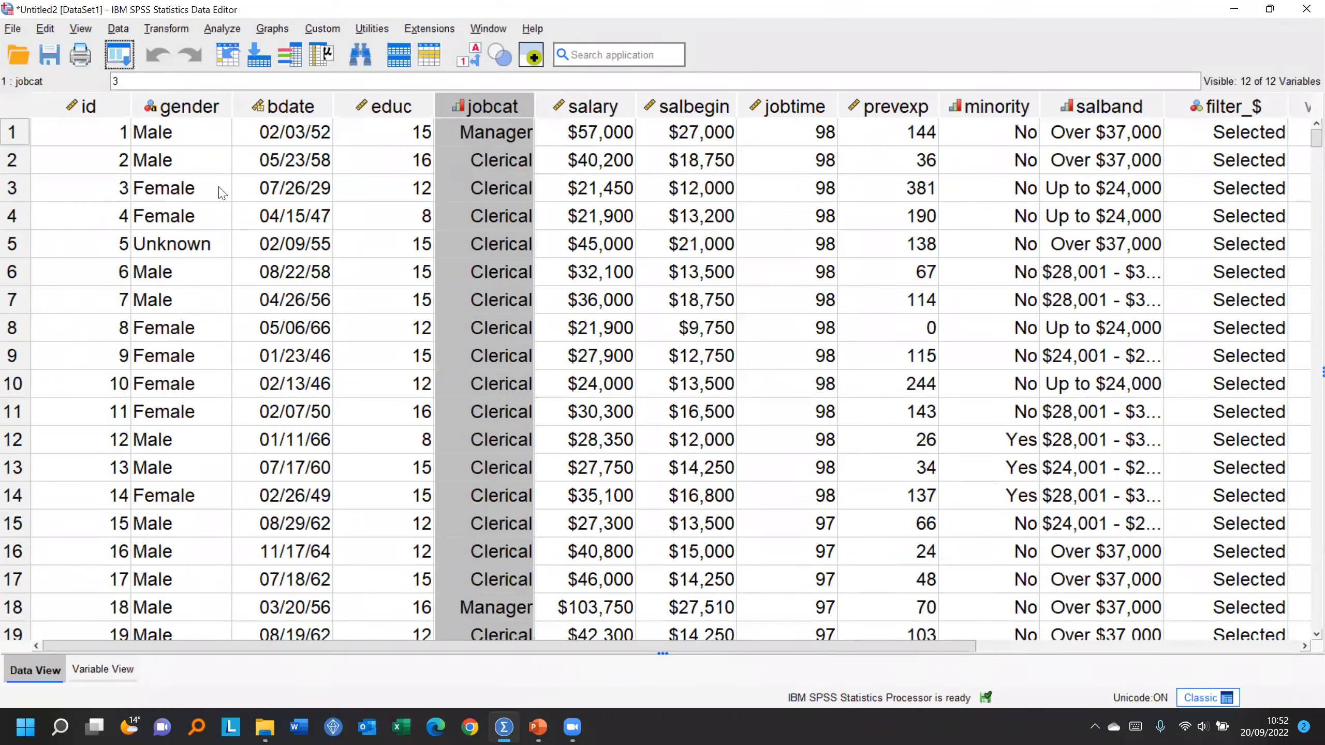
# Step: Recall the Frequencies setup, paste its syntax into a syntax window, and shrink that window so the data stays in view
pyautogui.click(119, 54)
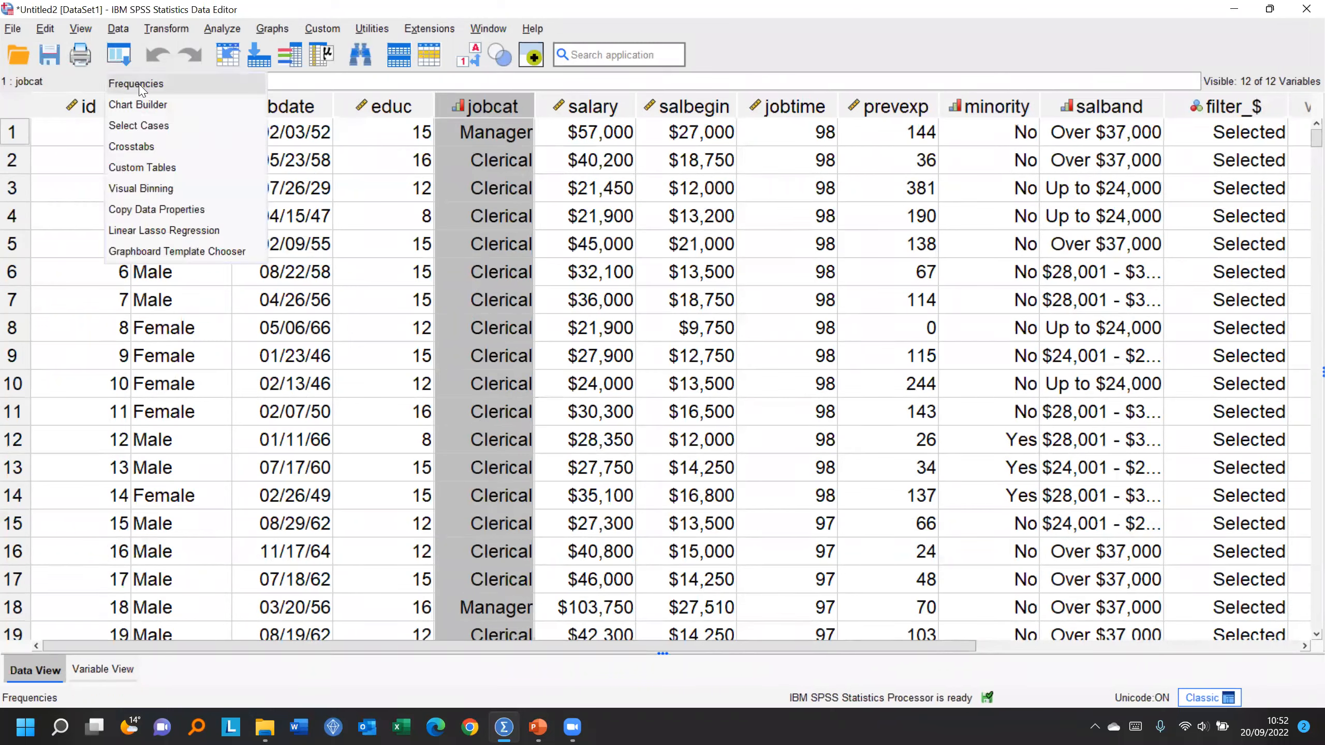
pyautogui.click(139, 83)
pyautogui.click(459, 394)
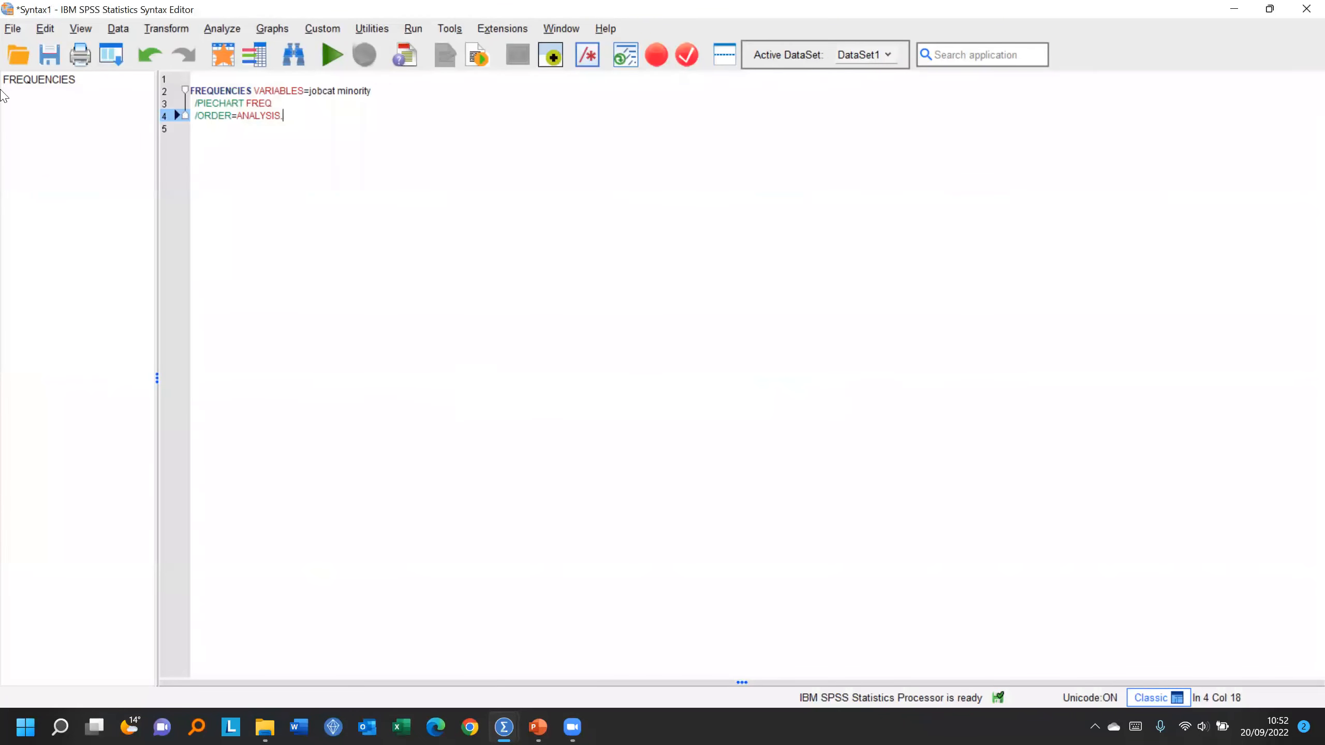
pyautogui.moveTo(189, 9); pyautogui.dragTo(240, 147)
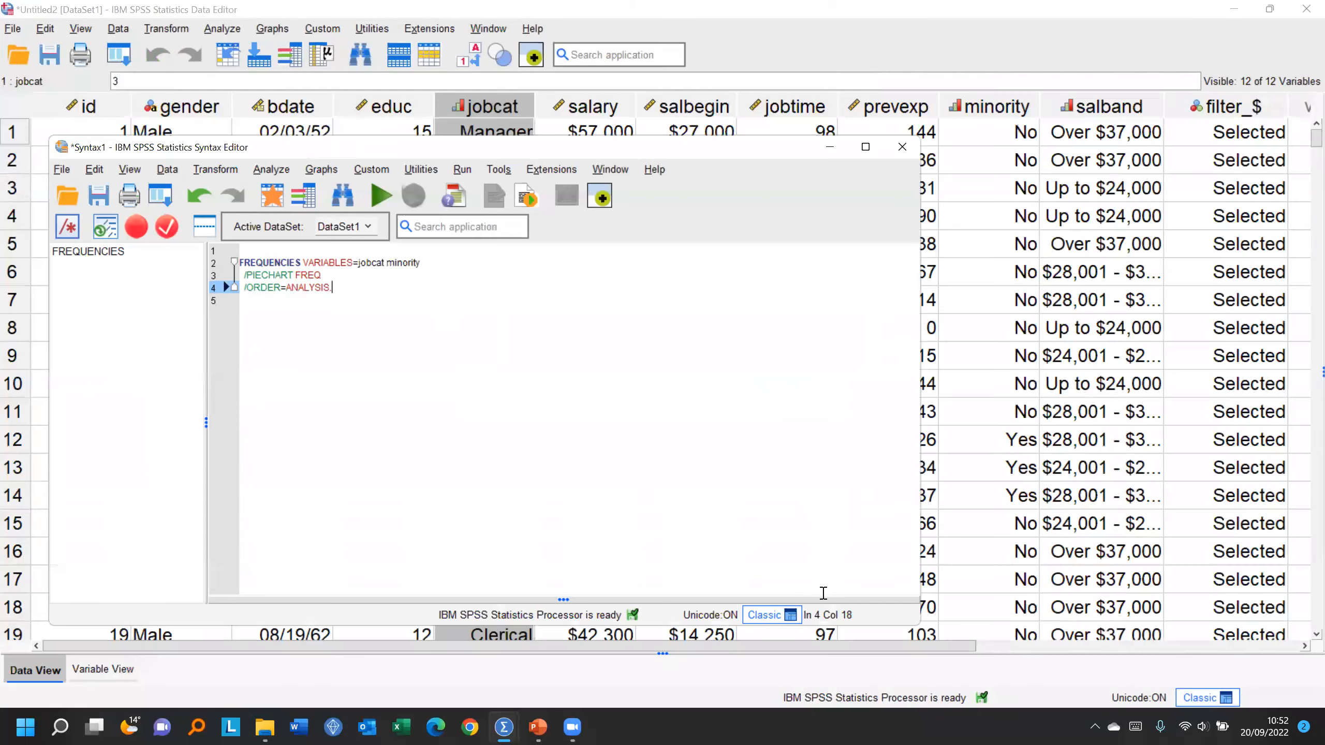
pyautogui.moveTo(917, 622); pyautogui.dragTo(570, 552)
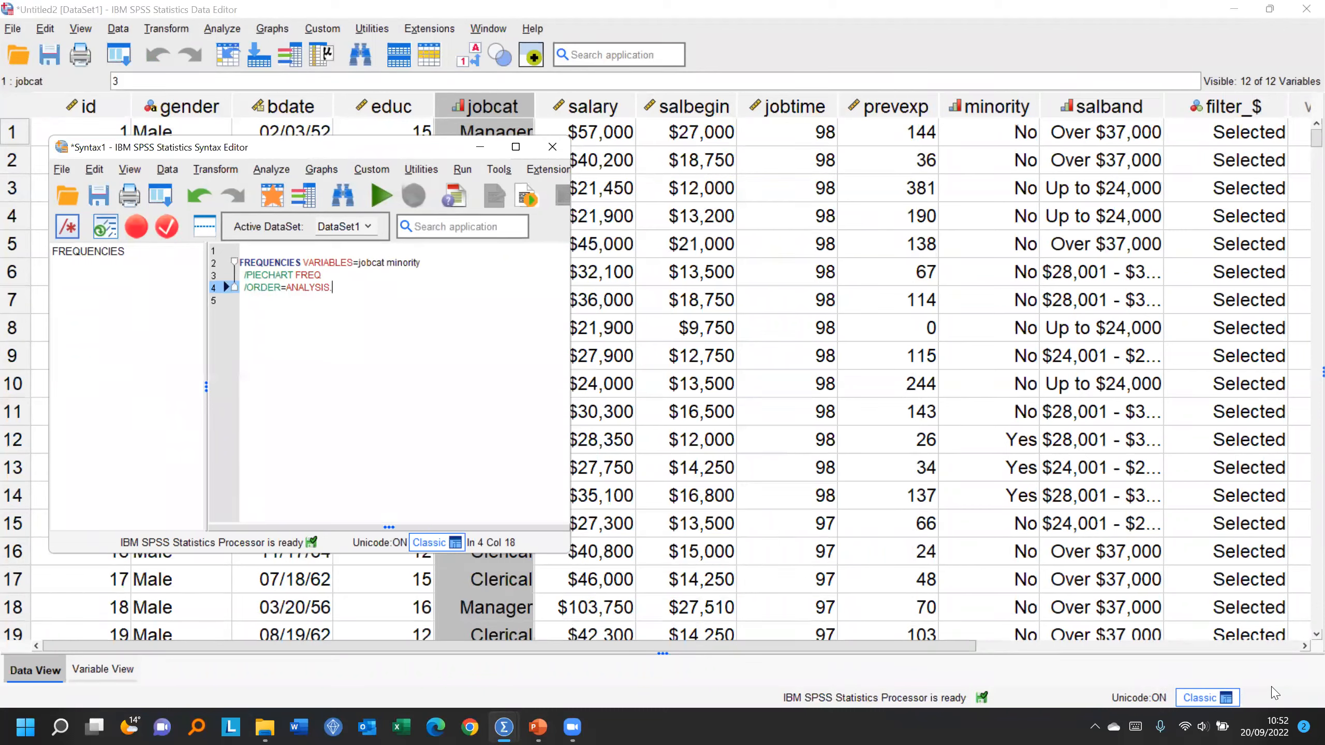
# Step: Set the Syntax Editor font size to 22 and run the selected FREQUENCIES command with its pie charts
pyautogui.moveTo(334, 288); pyautogui.dragTo(239, 263)
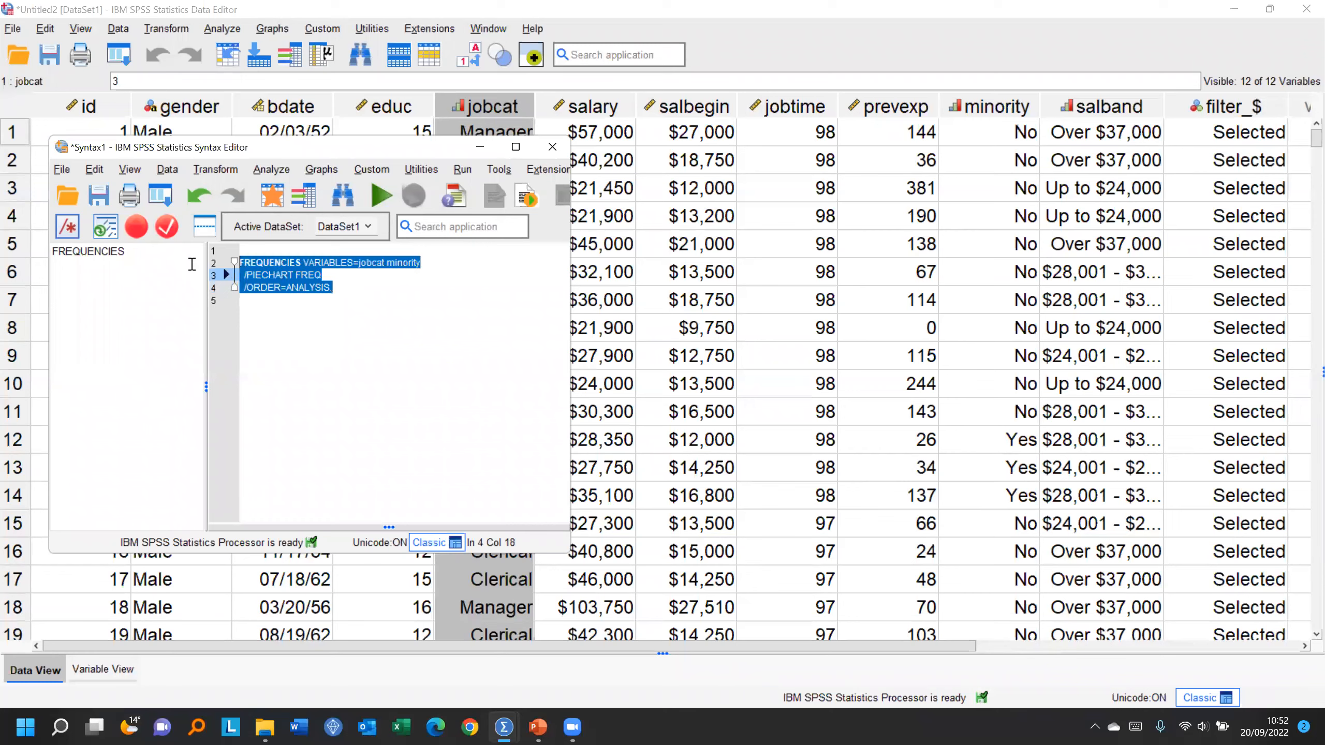
pyautogui.click(130, 170)
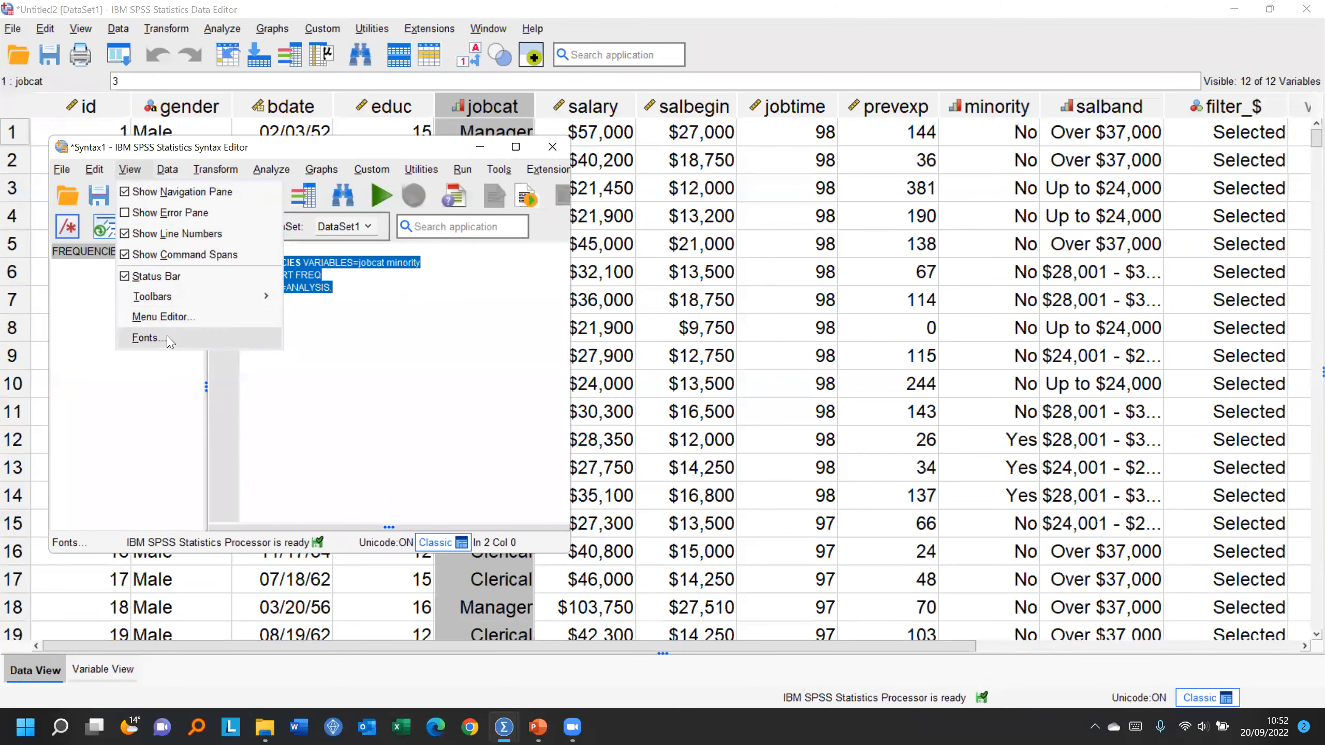
pyautogui.click(149, 338)
pyautogui.click(757, 323)
pyautogui.click(758, 353)
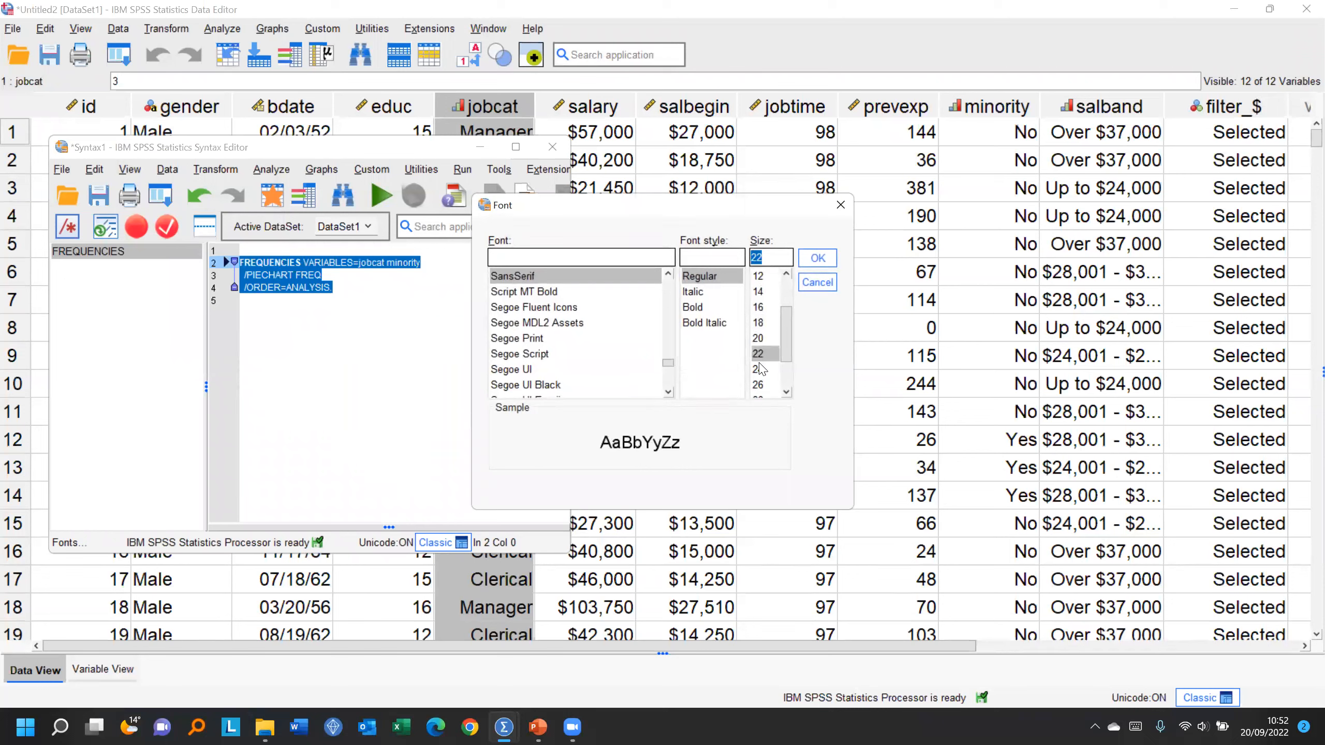
pyautogui.click(807, 262)
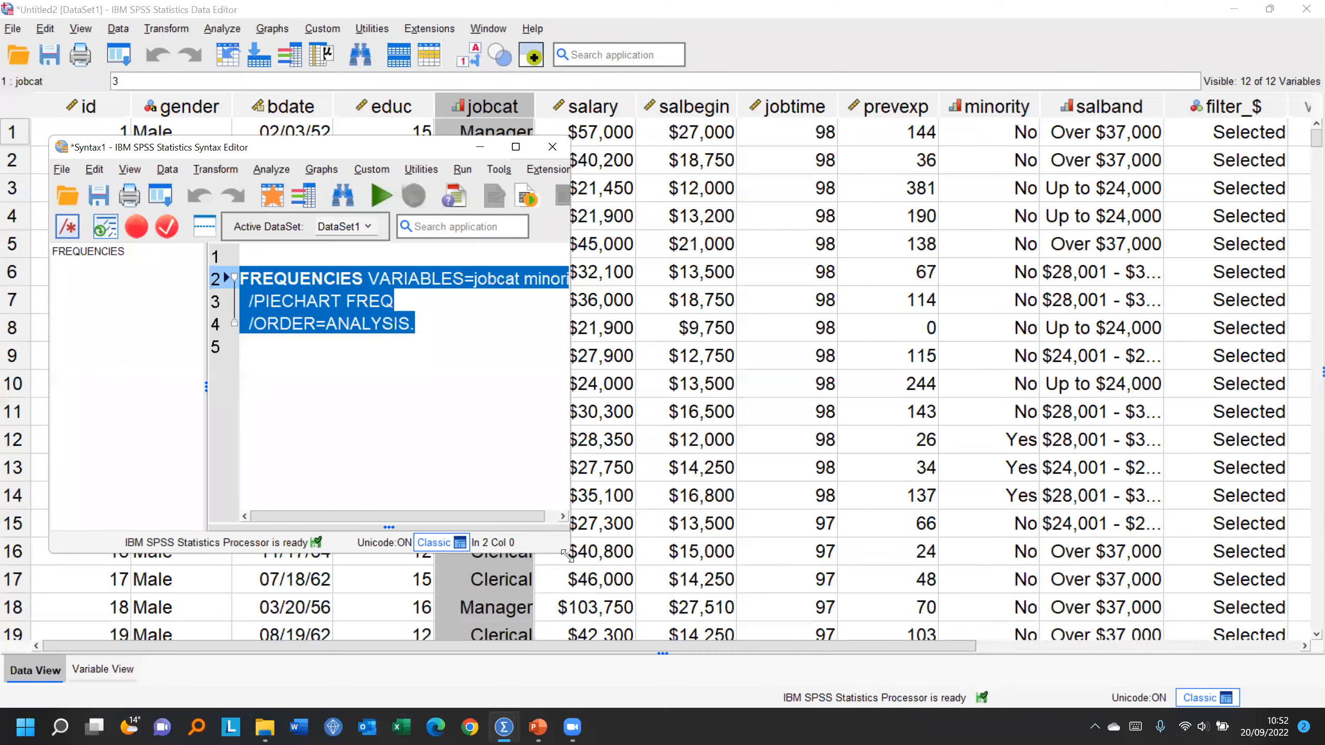
pyautogui.moveTo(570, 553); pyautogui.dragTo(1035, 619)
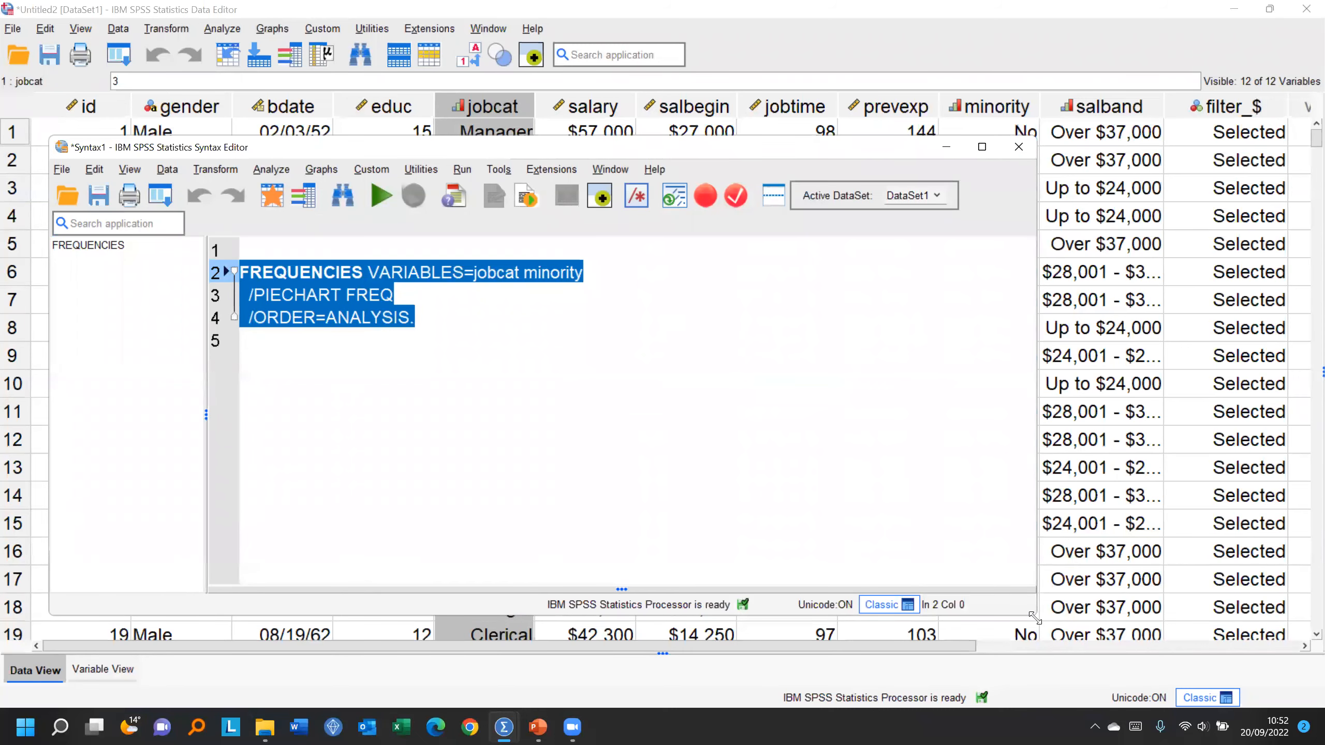
pyautogui.click(381, 196)
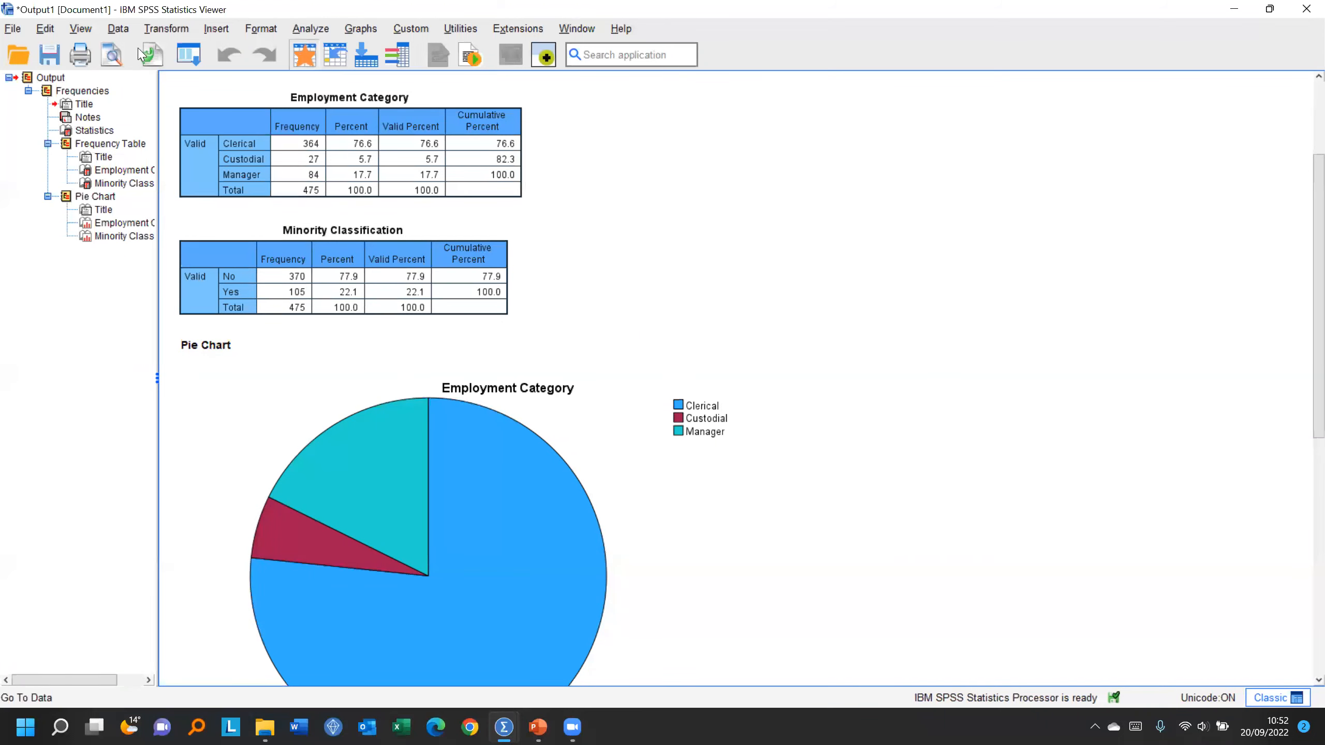
# Step: From the data, recall the Crosstabs of Employment Category by Current Salary (Grouped) and paste its syntax into Syntax1
pyautogui.click(147, 54)
pyautogui.click(119, 59)
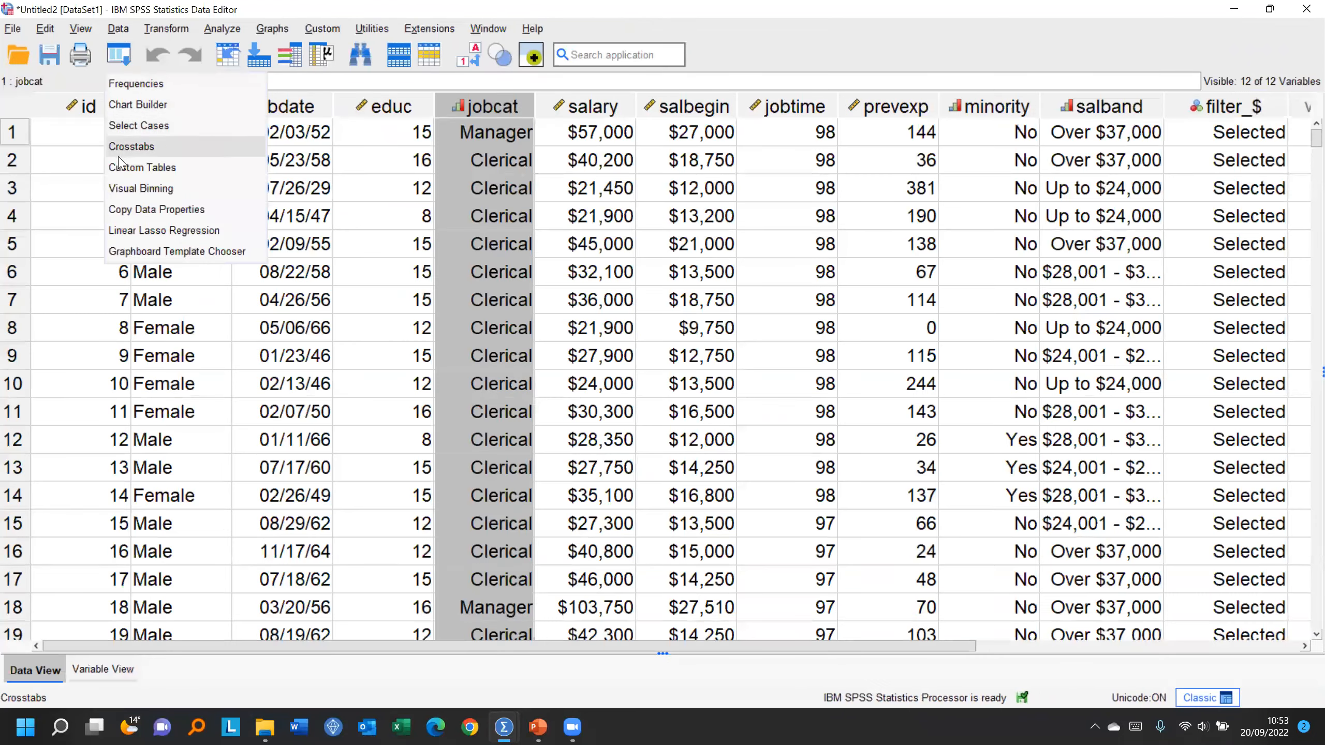
pyautogui.click(132, 146)
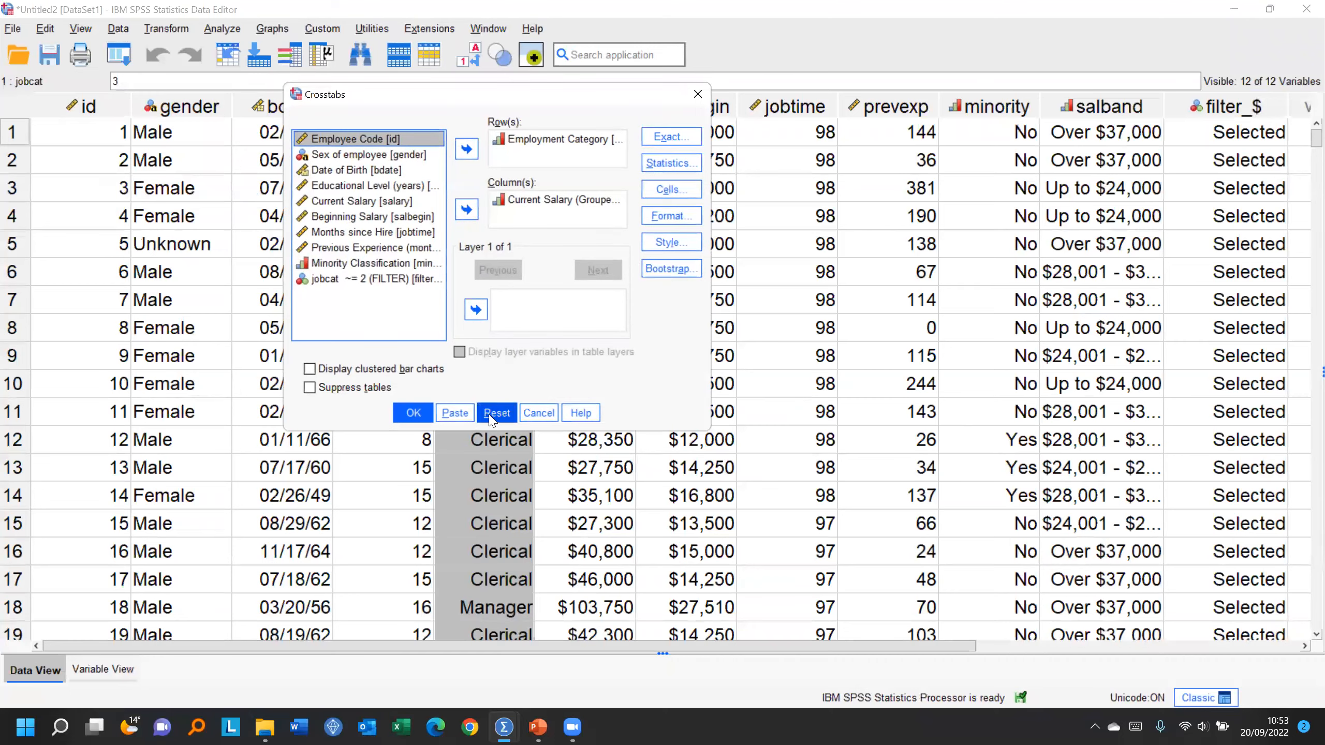
pyautogui.click(413, 413)
pyautogui.click(489, 29)
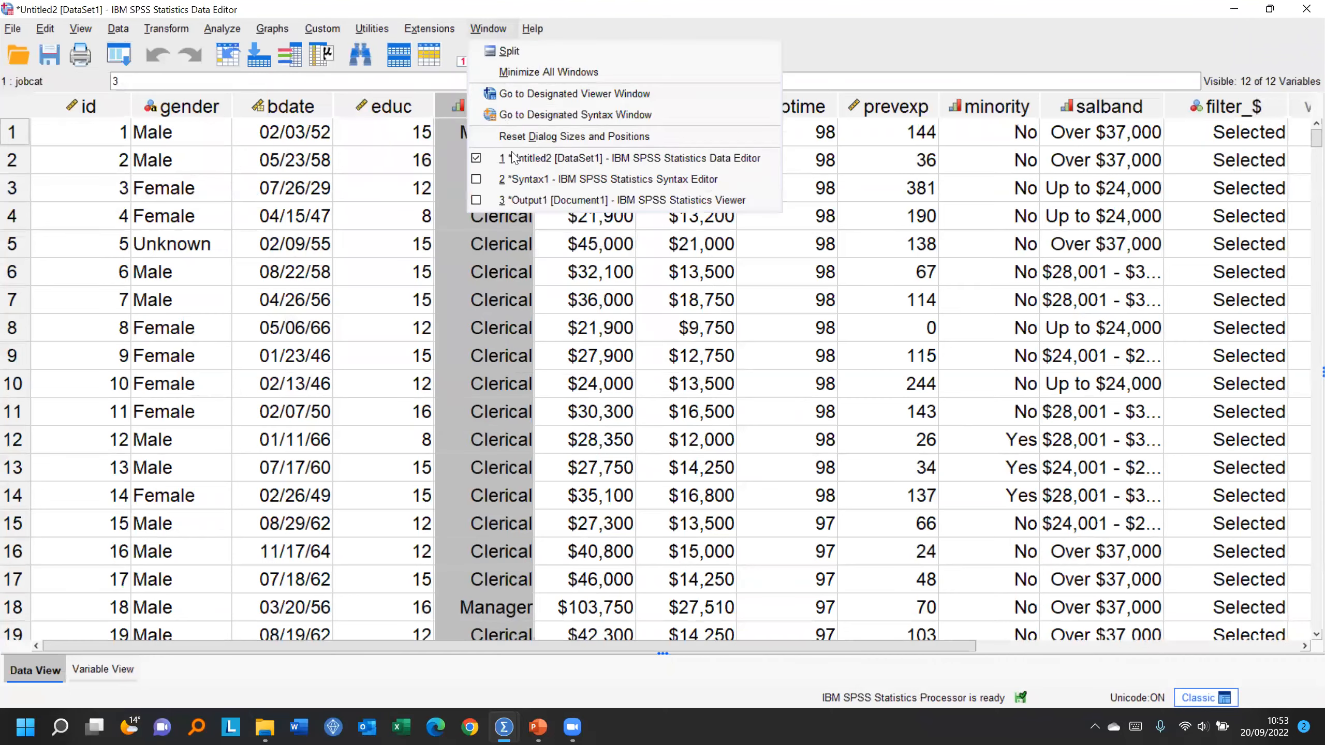
pyautogui.click(526, 186)
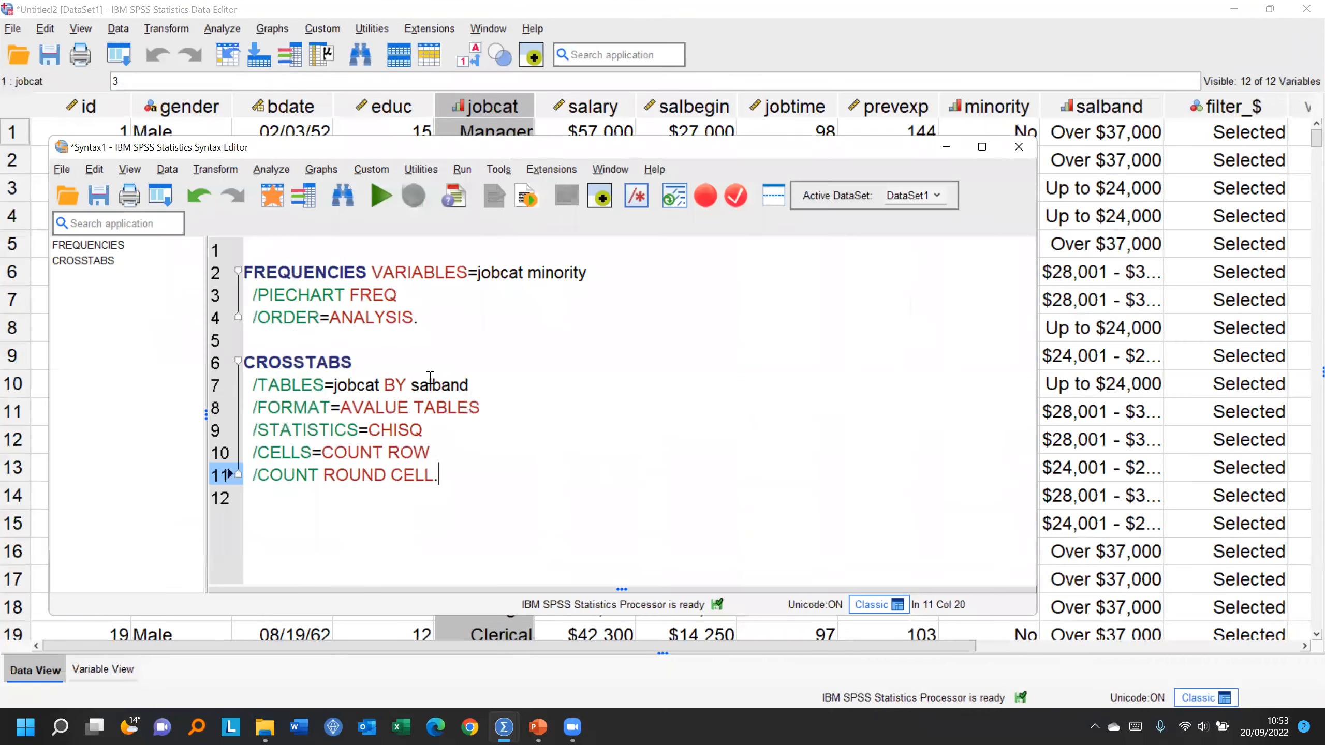
# Step: Recall the Chart Builder pie chart, replace the Employment Category row panel with Minority Classification, and paste its syntax
pyautogui.click(160, 196)
pyautogui.click(177, 266)
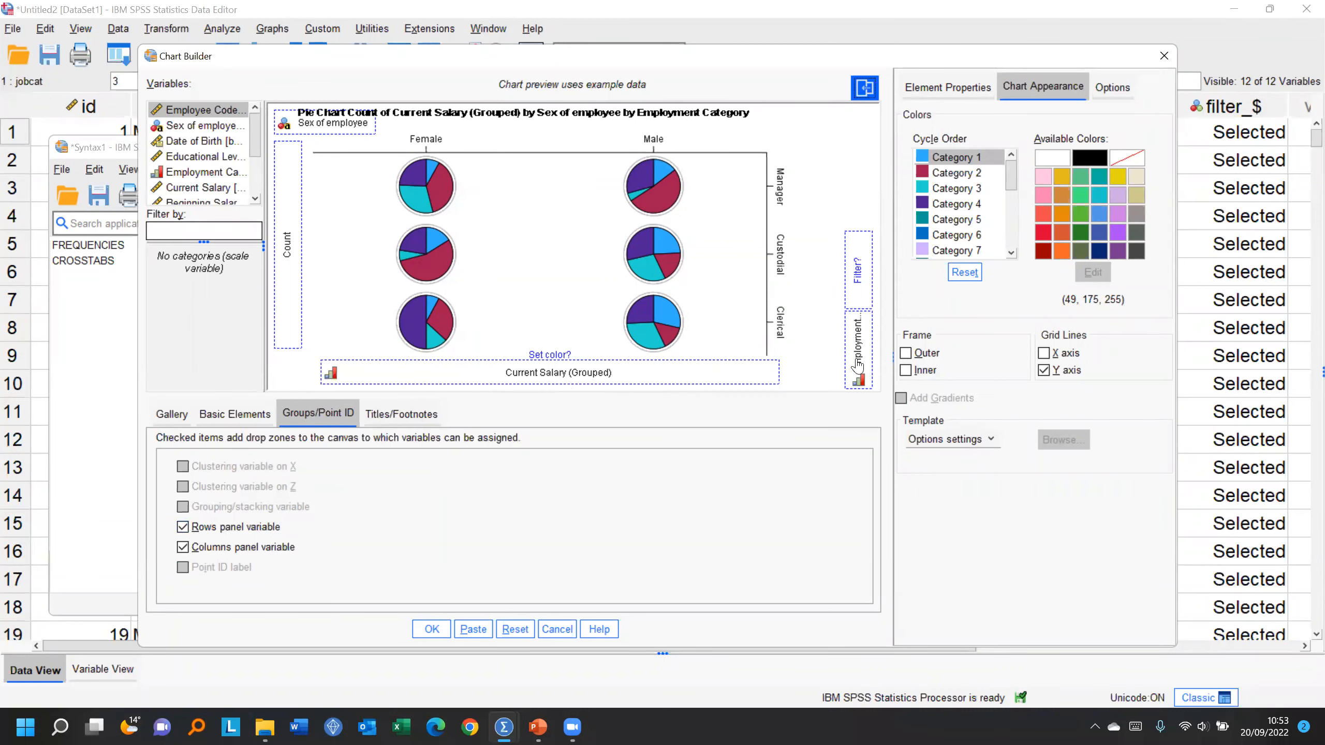
pyautogui.moveTo(857, 367); pyautogui.dragTo(248, 227)
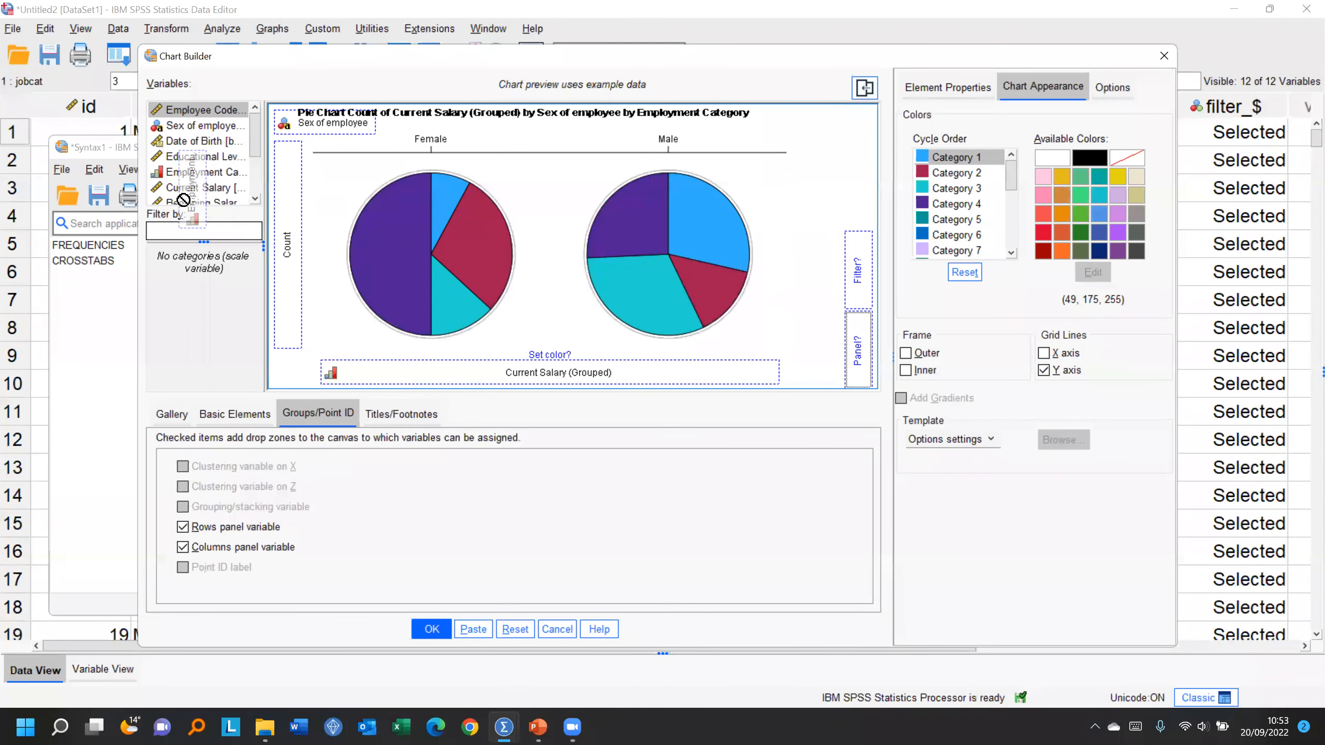
pyautogui.scroll(-2, 261, 149)
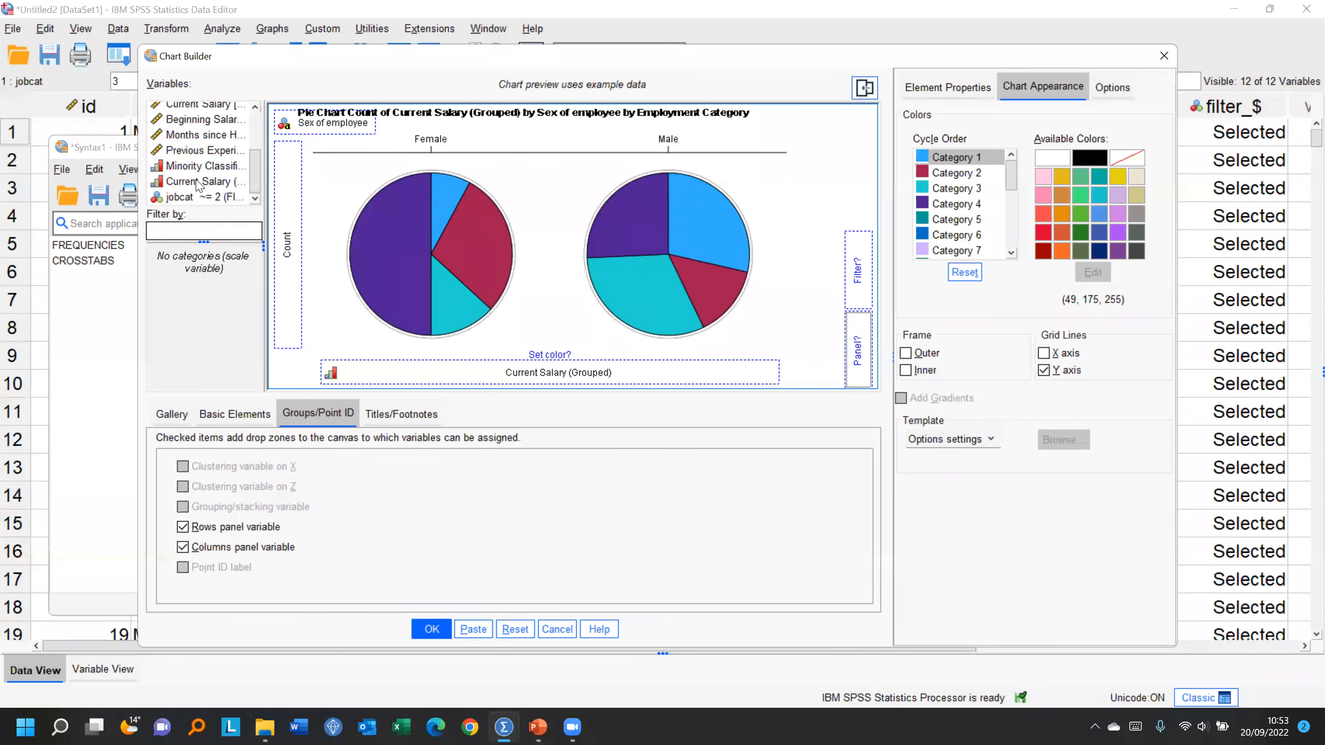
pyautogui.moveTo(193, 167); pyautogui.dragTo(858, 355)
pyautogui.click(489, 630)
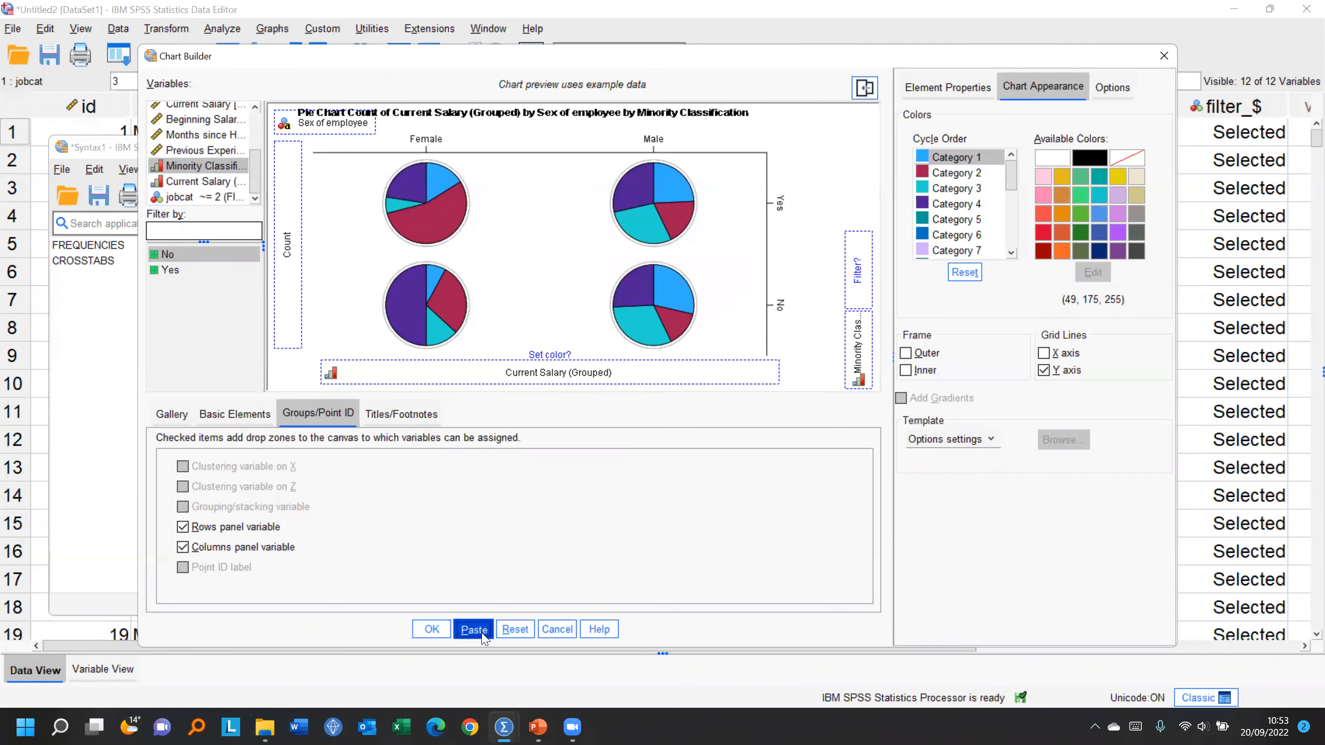
pyautogui.scroll(6, 662, 424)
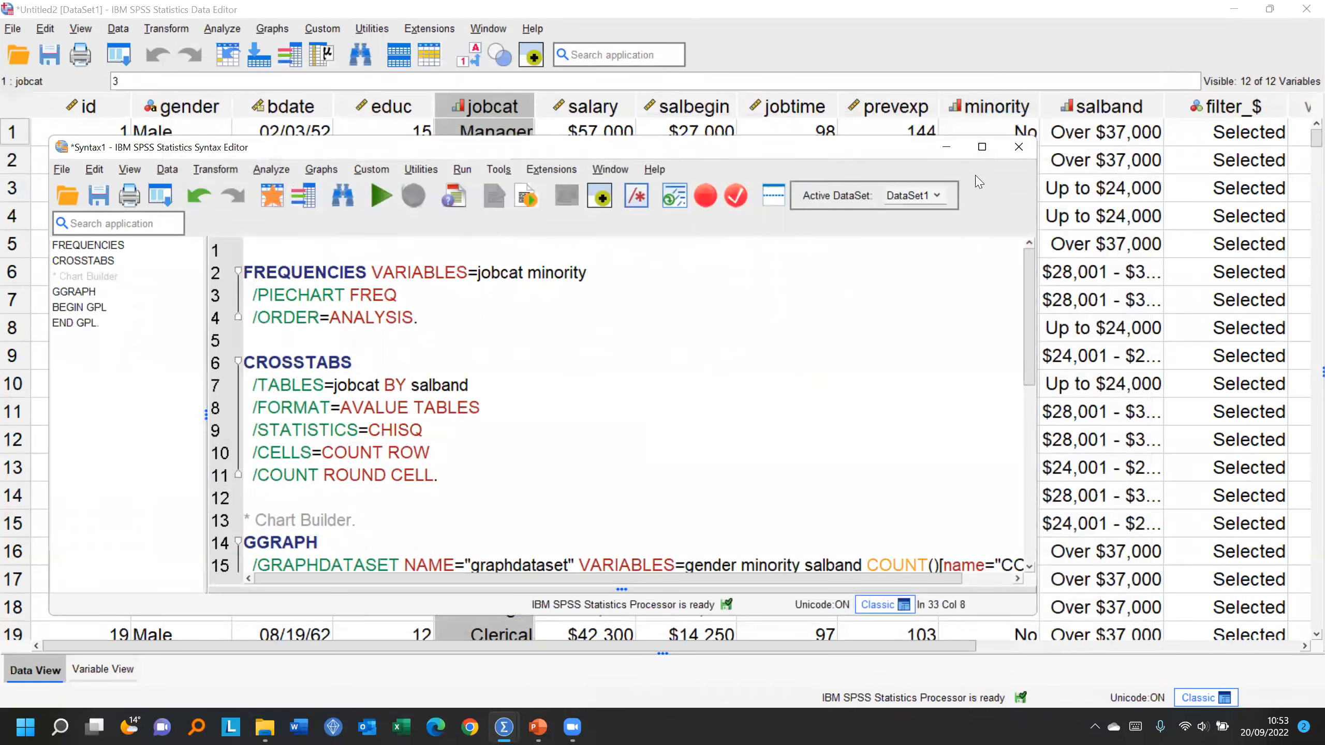
# Step: Maximize the syntax window and run all of its pasted Frequencies, Crosstabs and chart commands
pyautogui.click(980, 149)
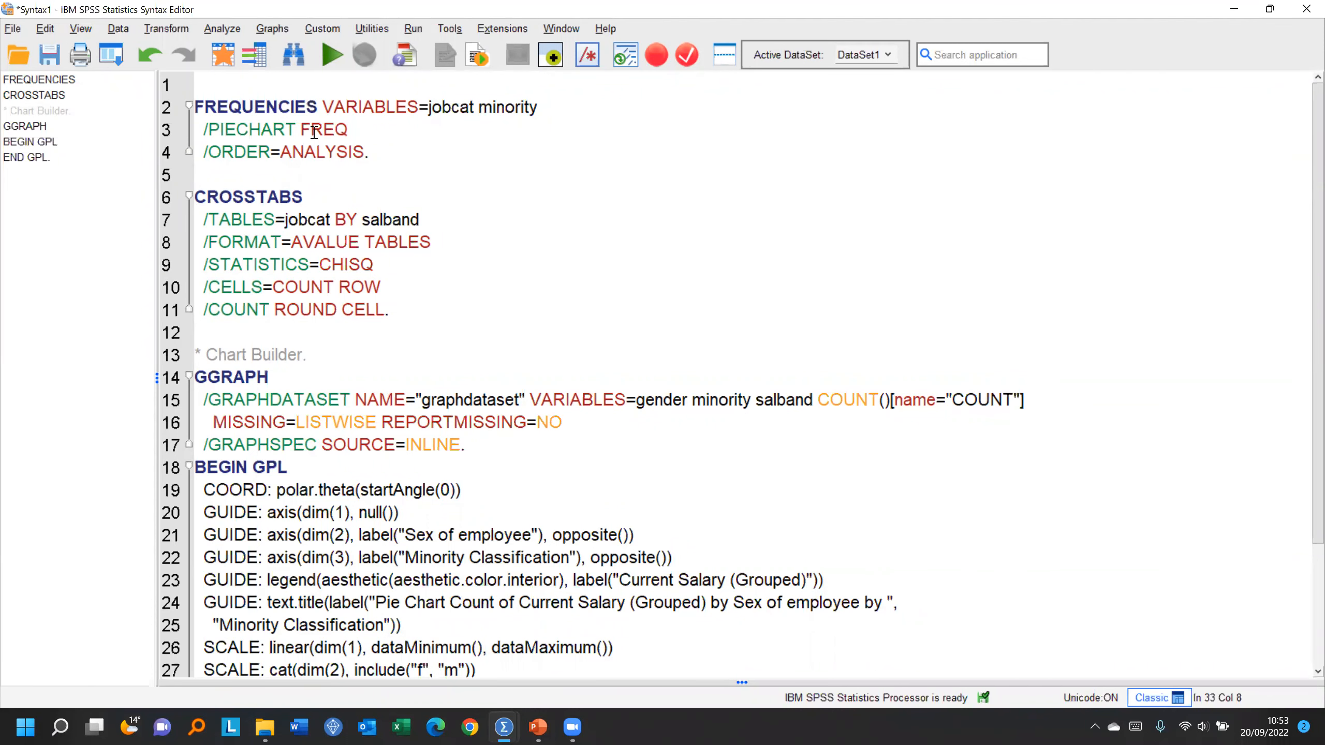
pyautogui.click(413, 28)
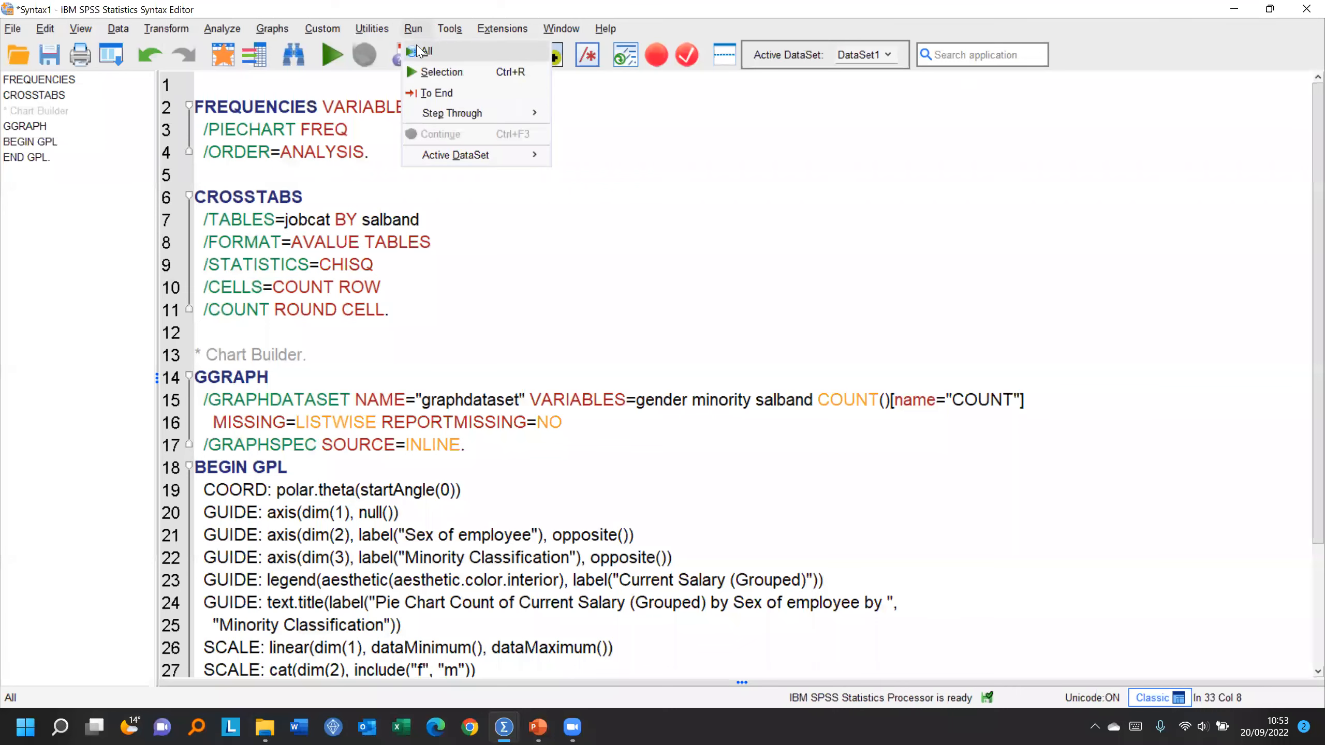
pyautogui.click(419, 51)
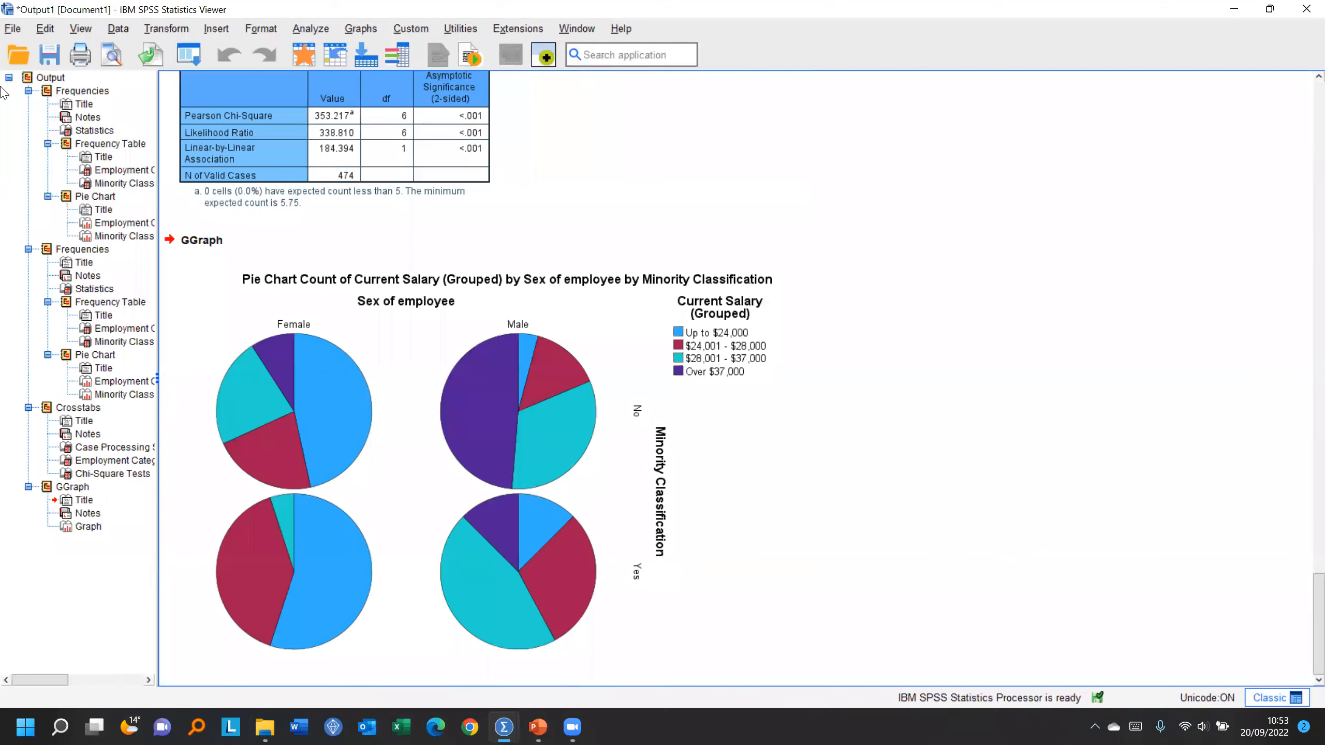
# Step: Start an export of all the viewer output and set its document type to Portable Document Format (*.pdf)
pyautogui.click(13, 30)
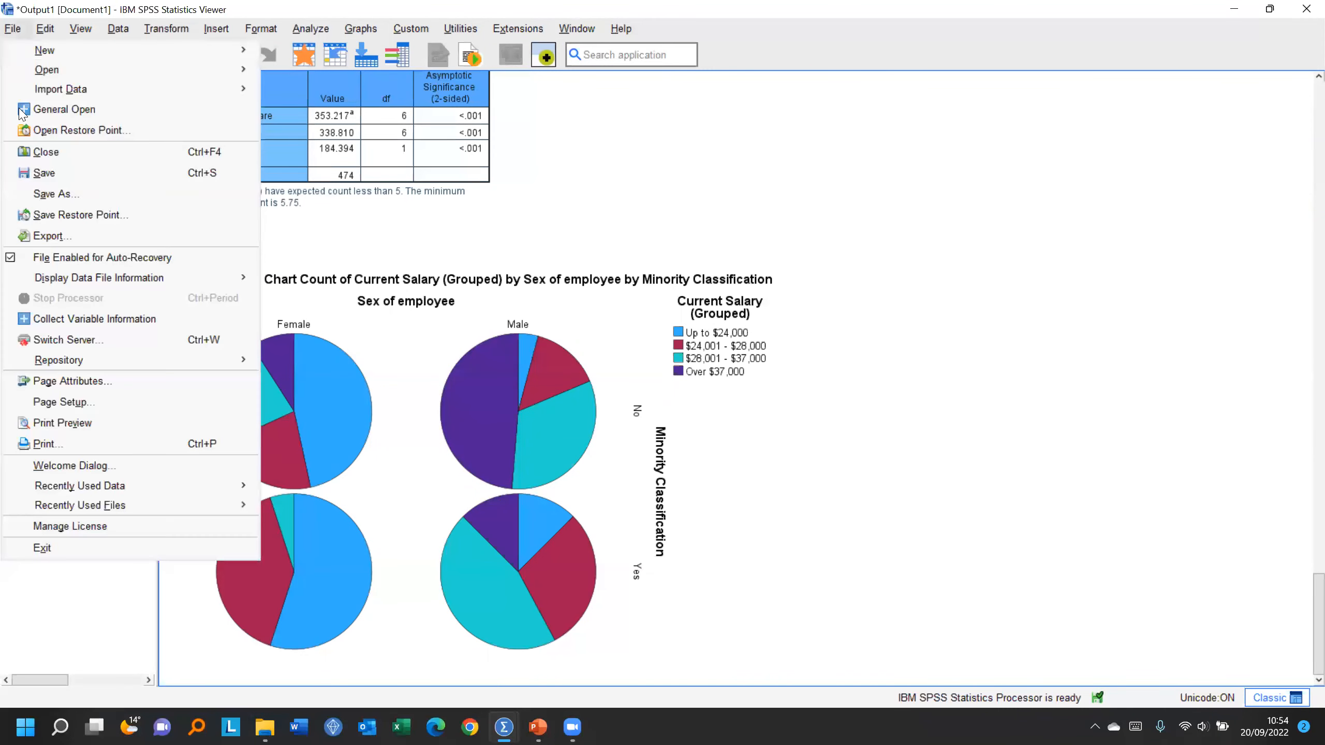
pyautogui.click(41, 241)
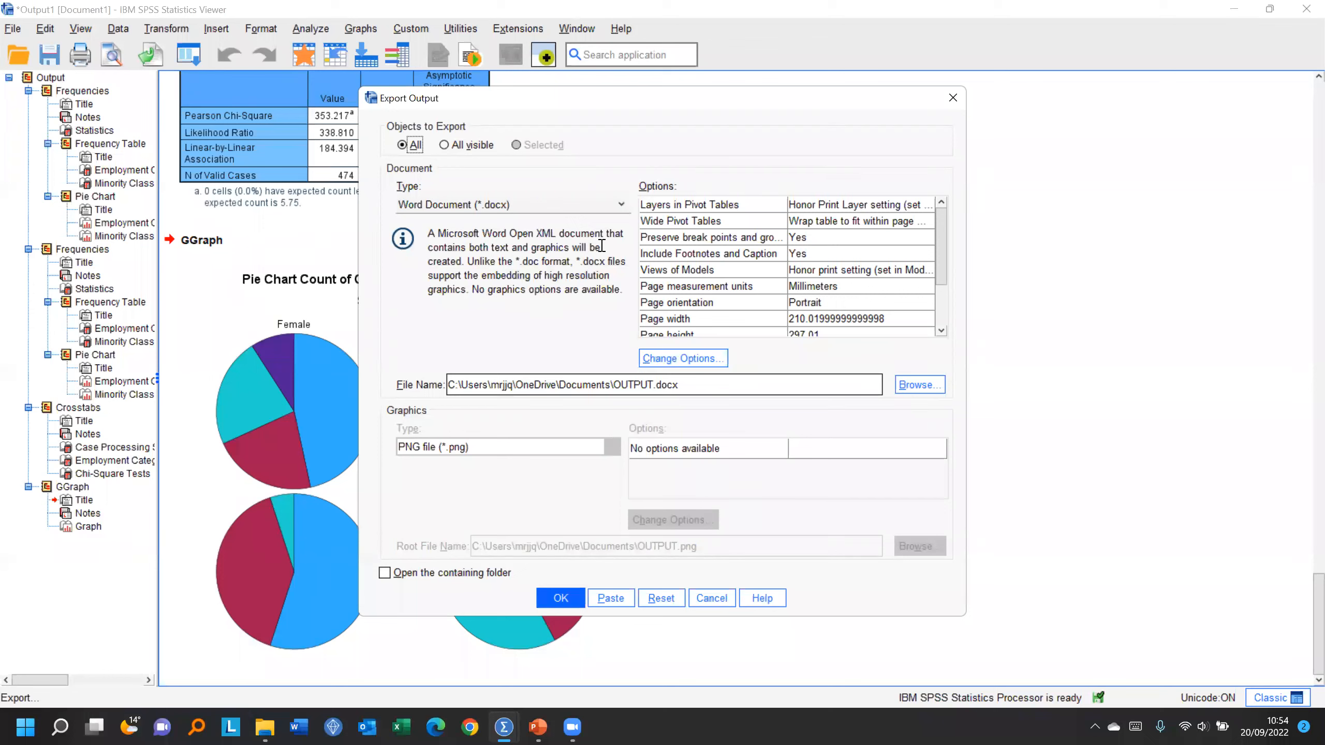
pyautogui.click(551, 204)
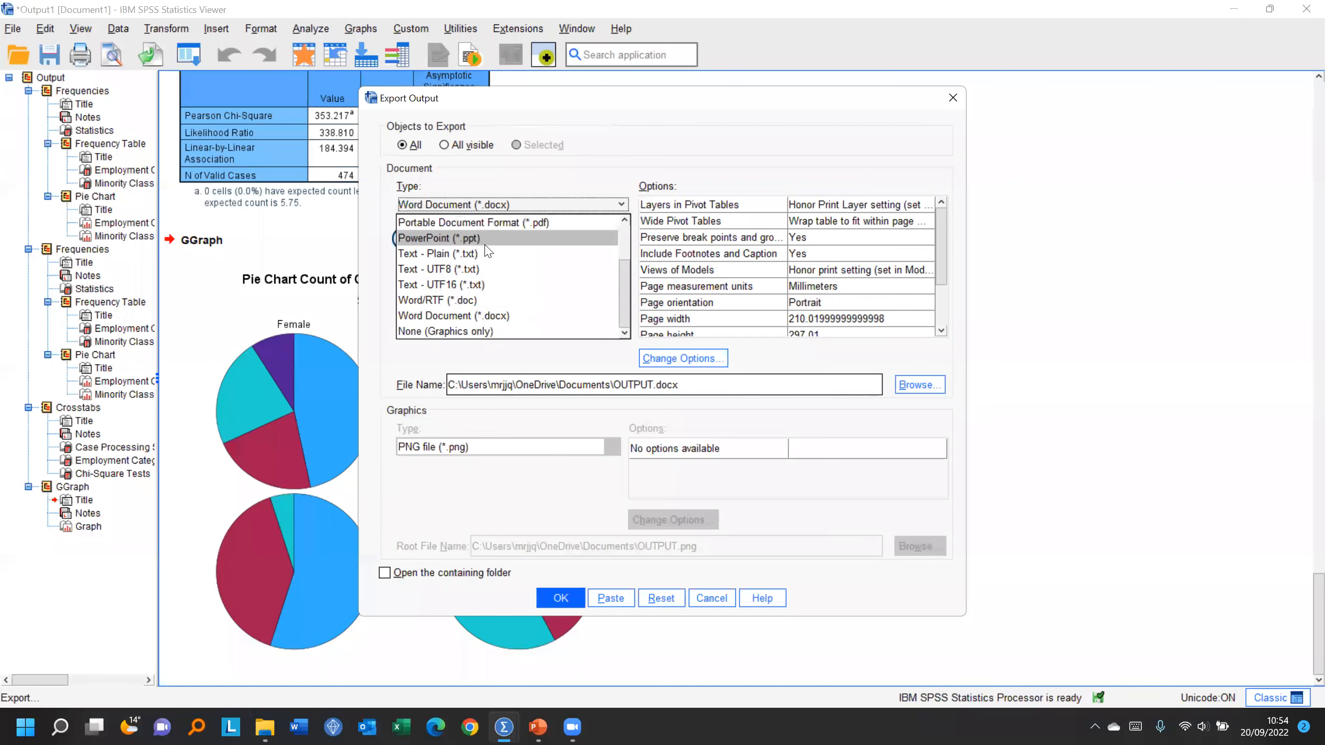
pyautogui.click(500, 224)
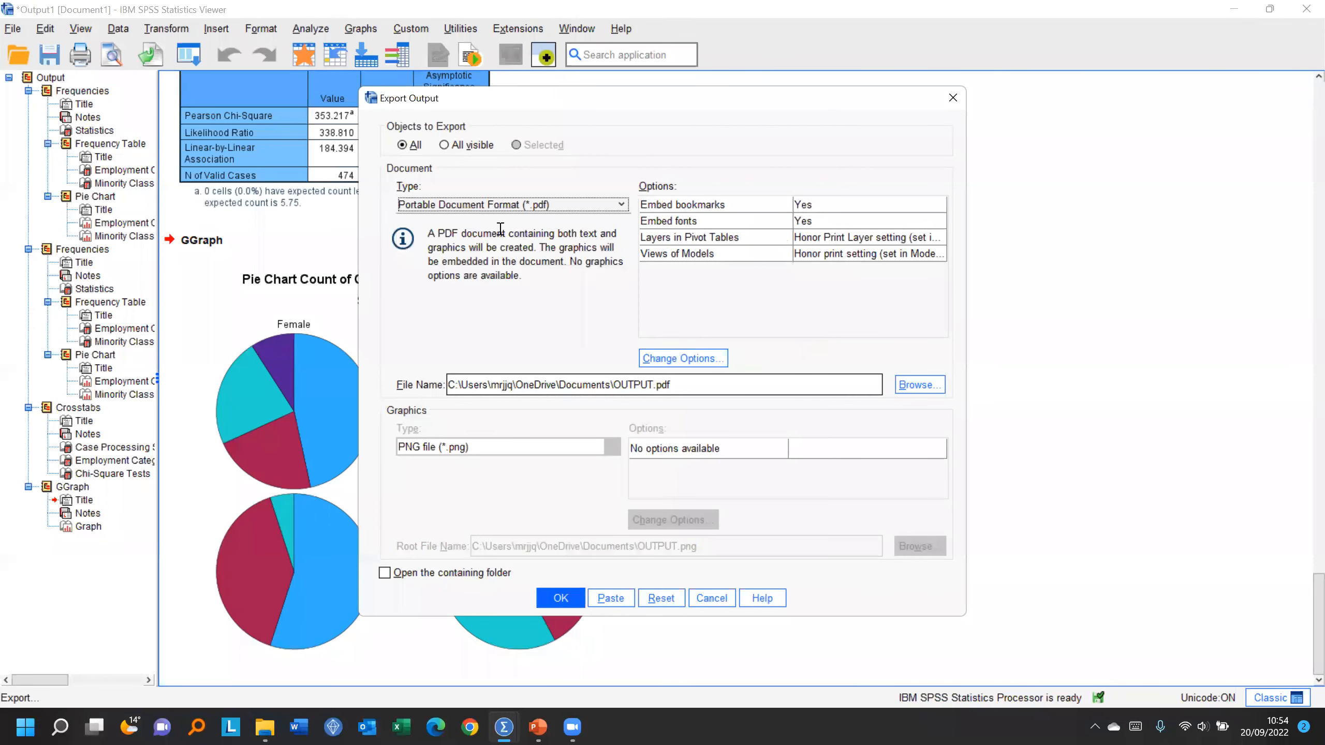
# Step: Set the export destination to the Desktop folder with the file name test
pyautogui.click(907, 384)
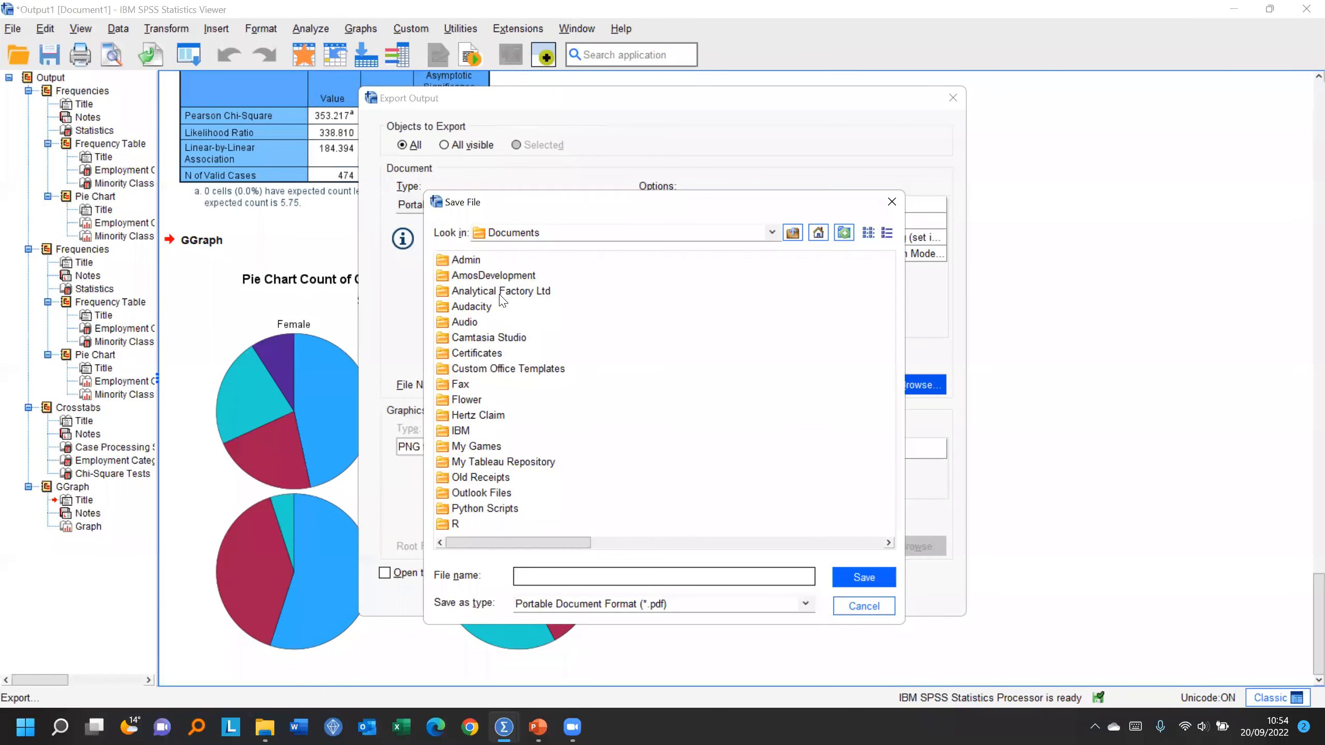
pyautogui.click(564, 232)
pyautogui.scroll(3, 566, 285)
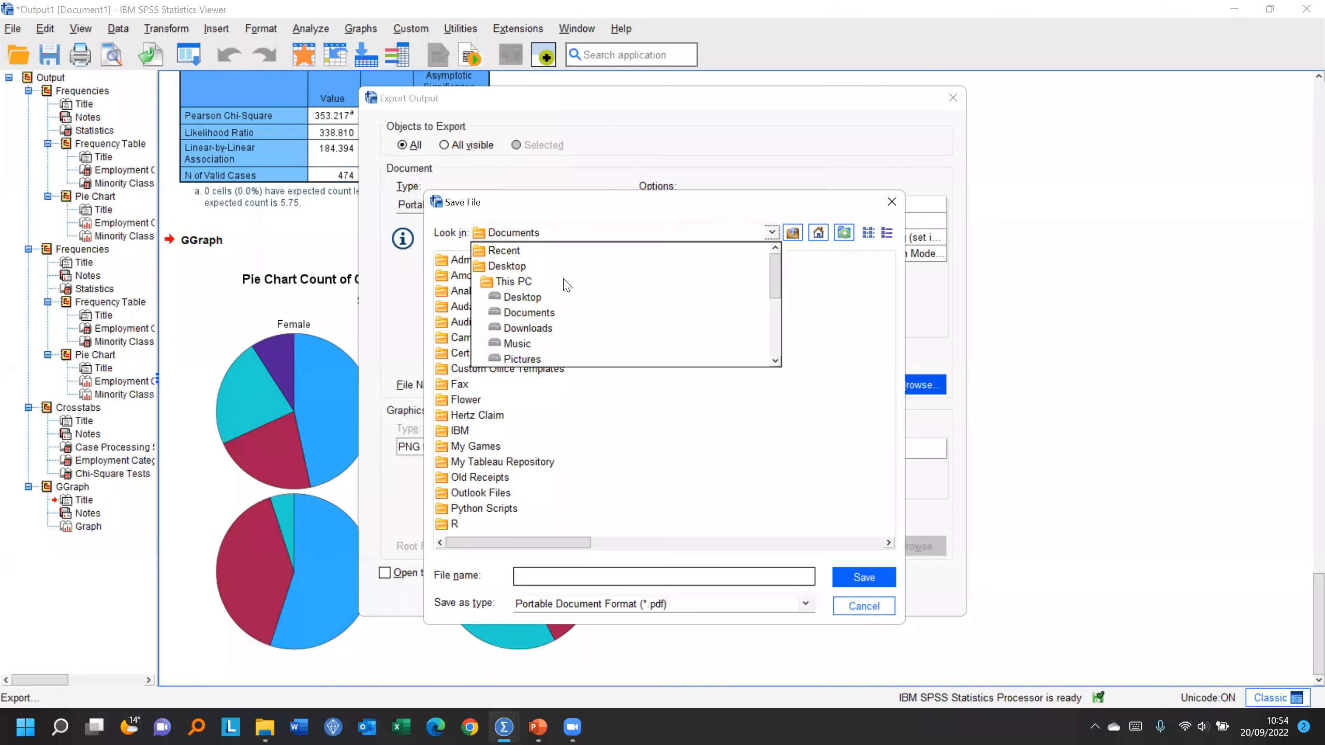
pyautogui.click(543, 284)
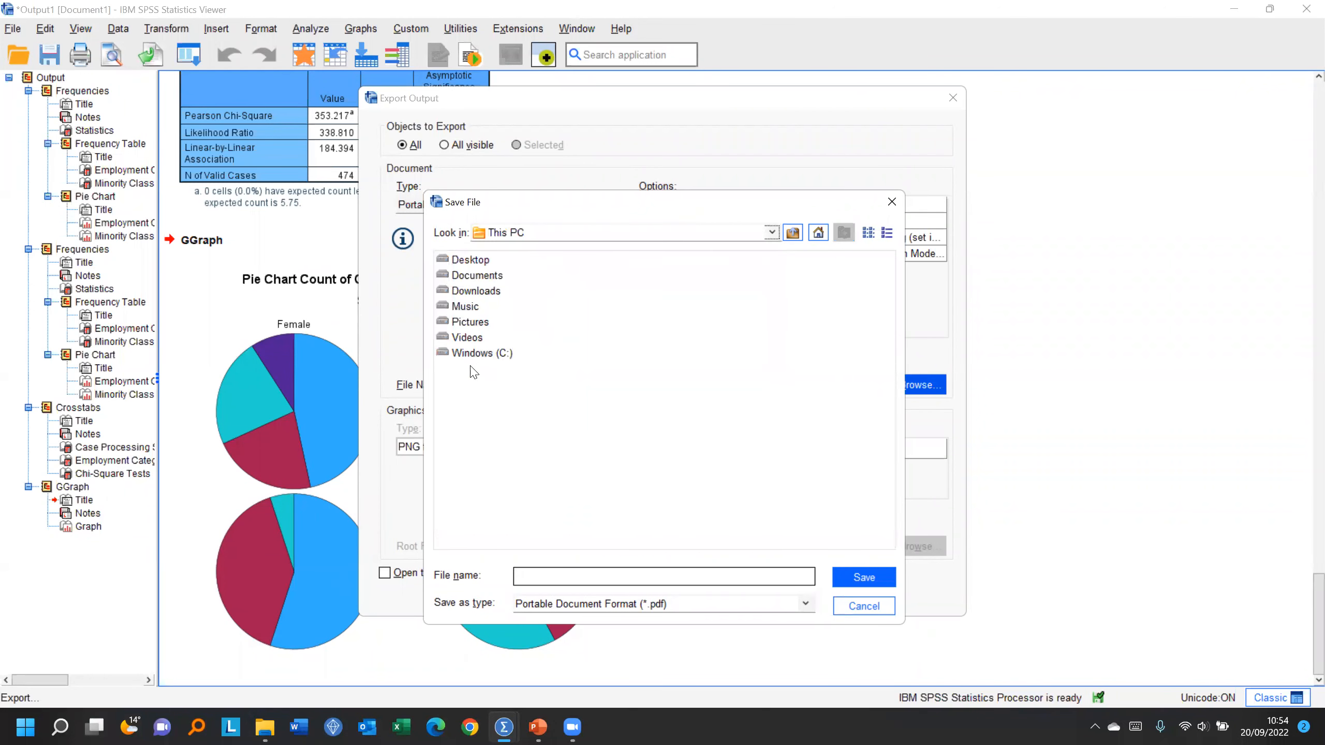
pyautogui.click(457, 264)
pyautogui.doubleClick(457, 259)
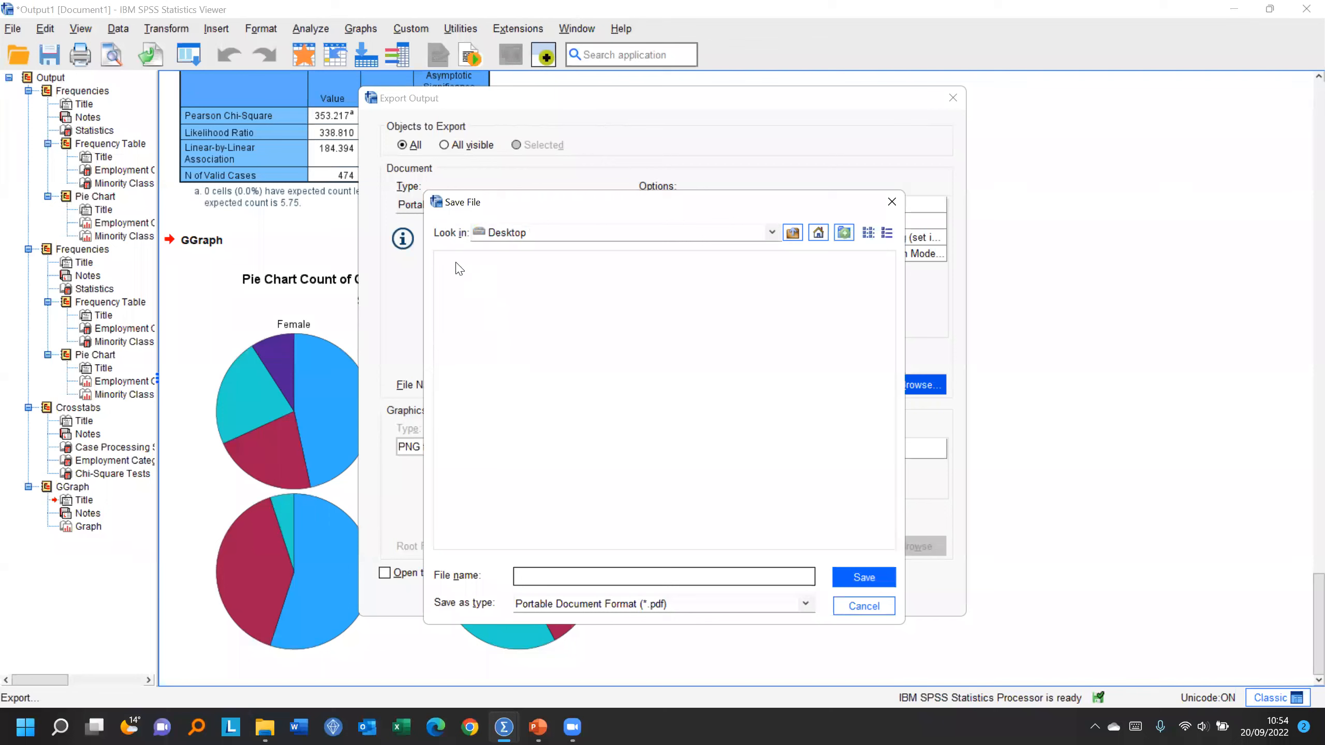
pyautogui.click(634, 576)
pyautogui.write('test')
pyautogui.click(863, 577)
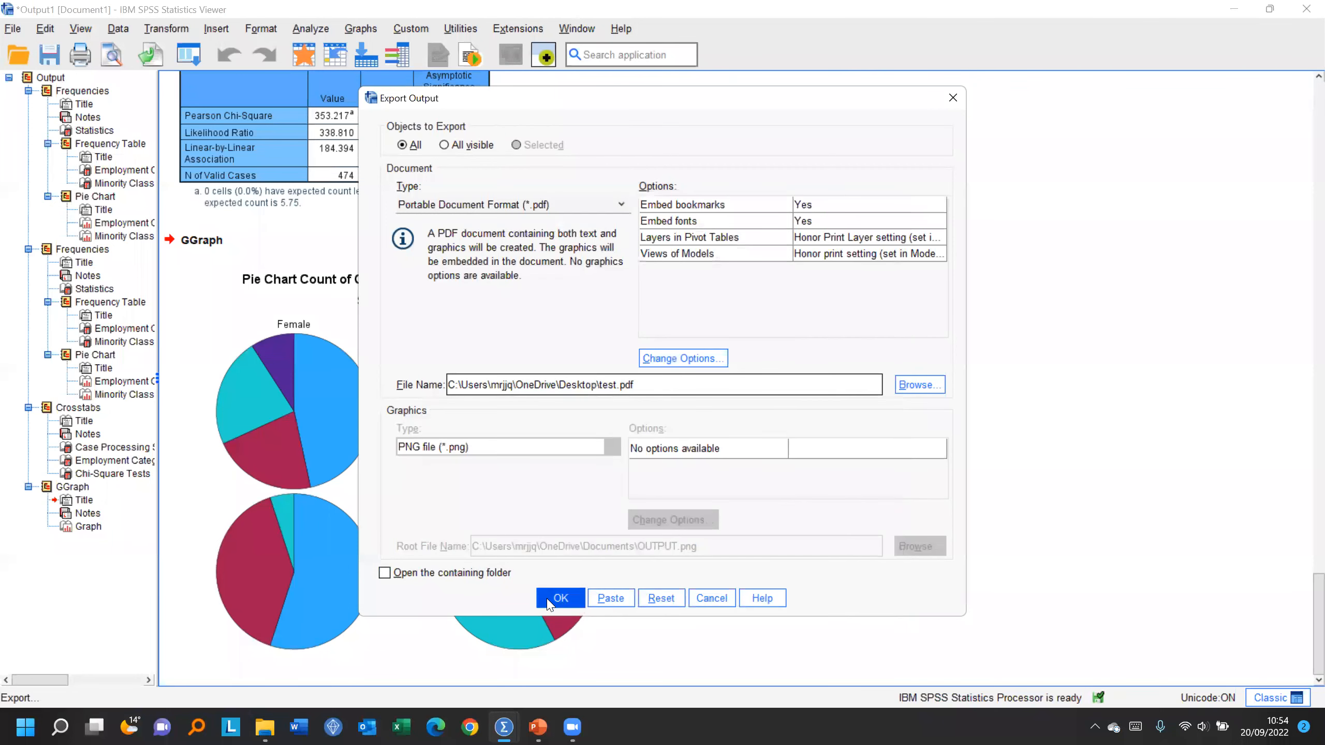
# Step: Run the export of all output to test.pdf and minimize the viewer, syntax and data windows
pyautogui.click(549, 603)
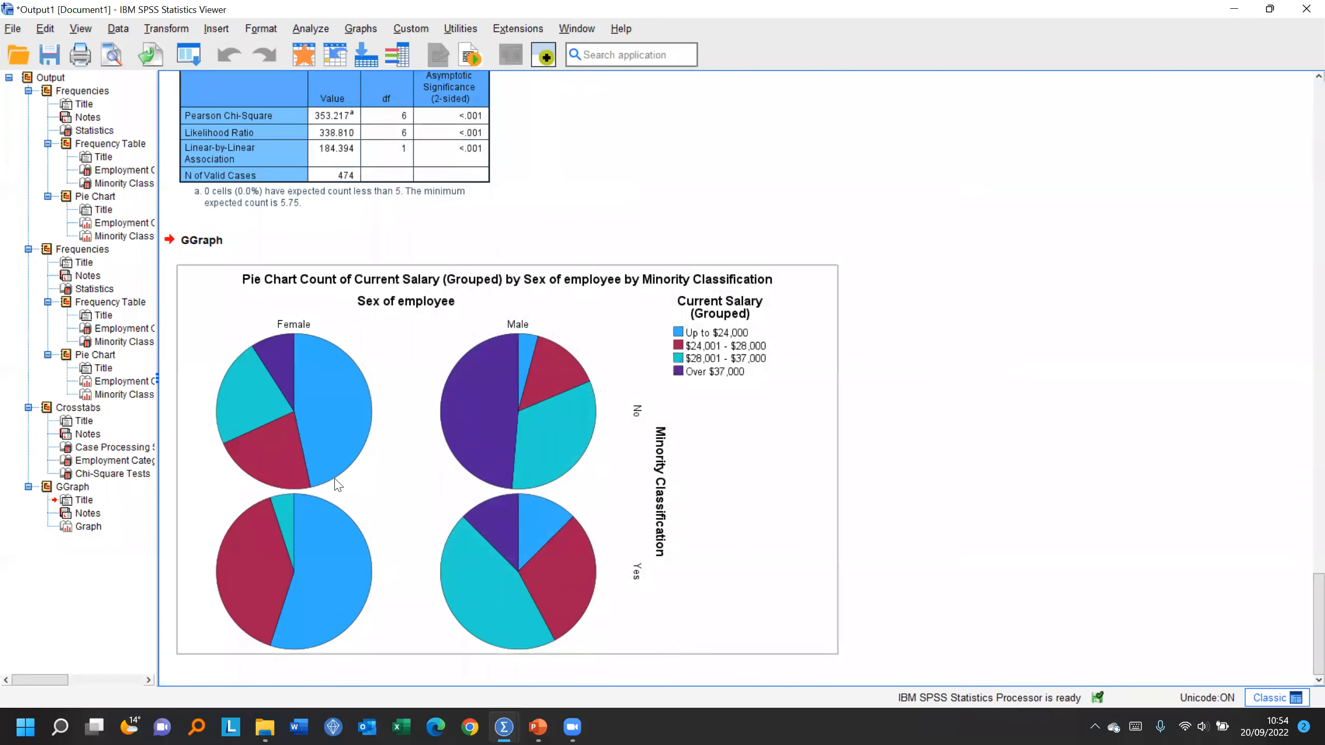
pyautogui.moveTo(445, 13); pyautogui.dragTo(448, 261)
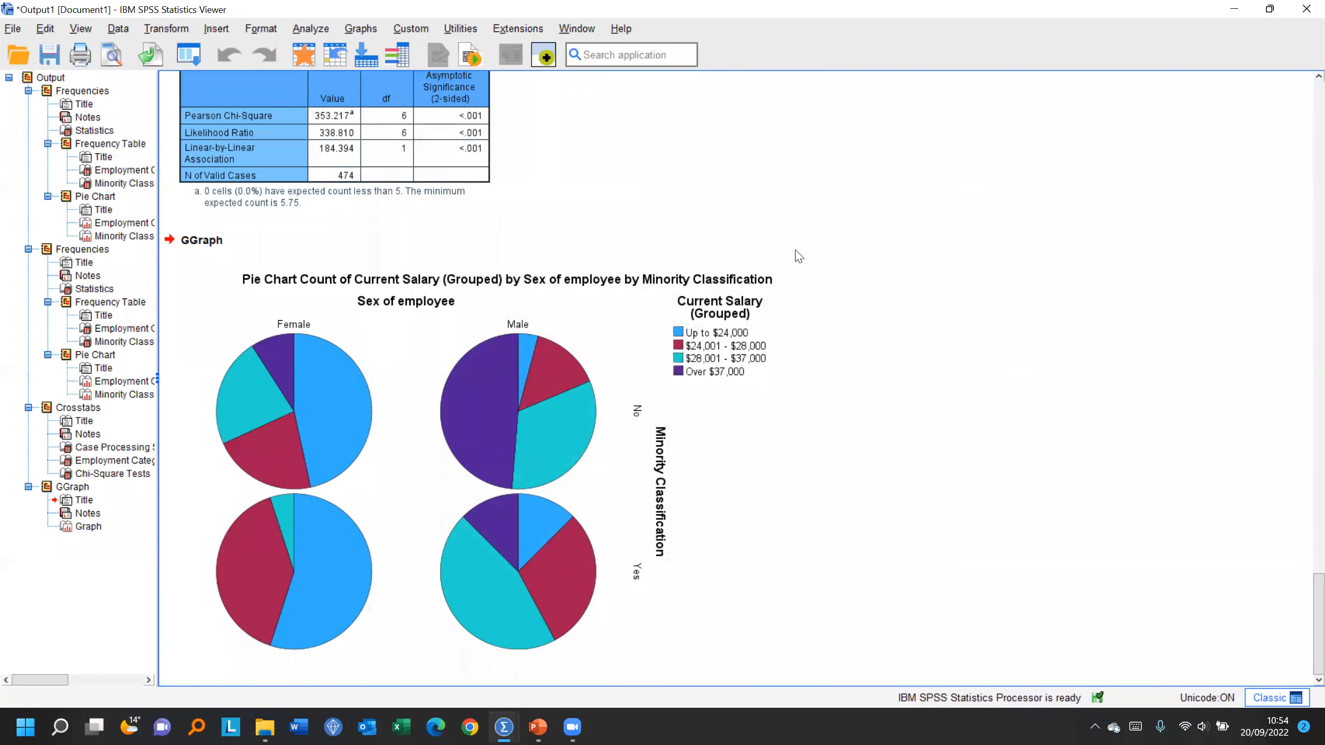
pyautogui.click(788, 264)
pyautogui.moveTo(481, 16); pyautogui.dragTo(479, 230)
pyautogui.click(869, 228)
pyautogui.moveTo(472, 7); pyautogui.dragTo(471, 150)
pyautogui.click(812, 142)
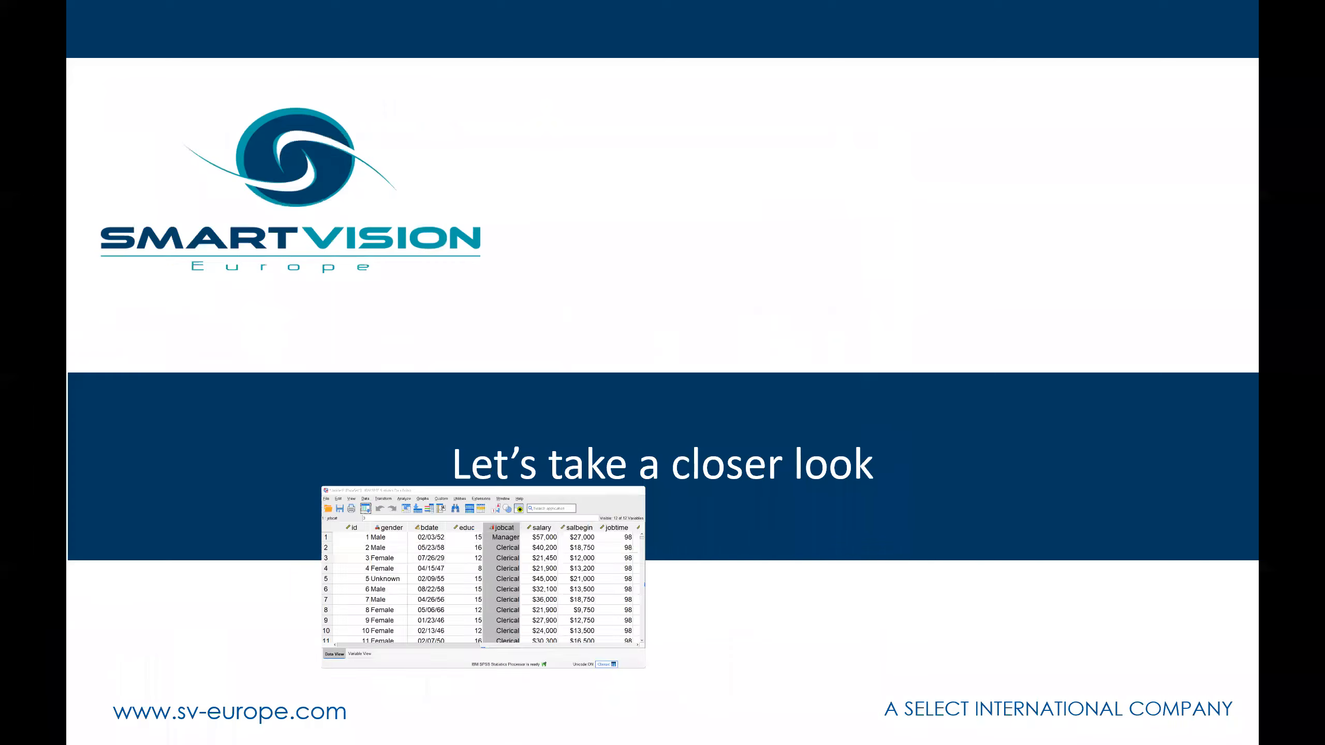
# Step: End the running slide show and clear the PowerPoint and File Explorer windows to reach the desktop
pyautogui.hotkey('alt', 'Tab')
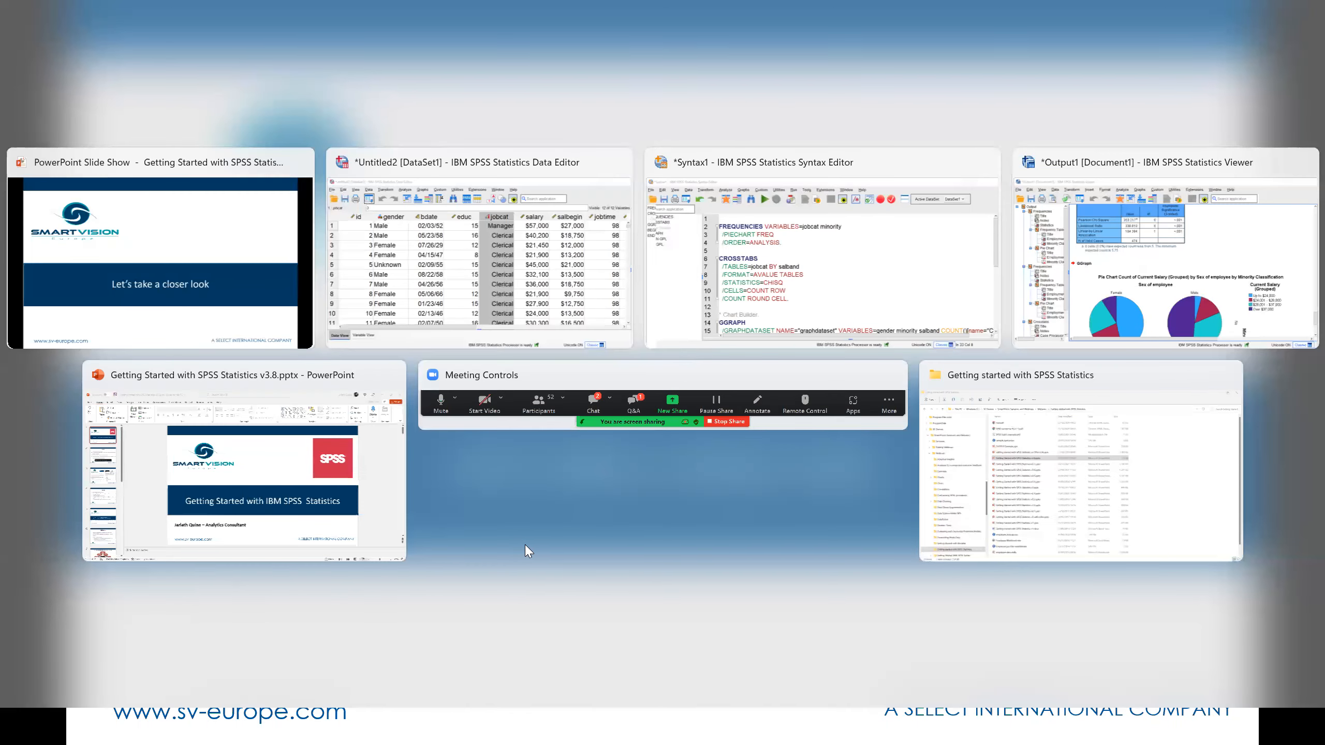
pyautogui.press('Escape')
pyautogui.press('Escape')
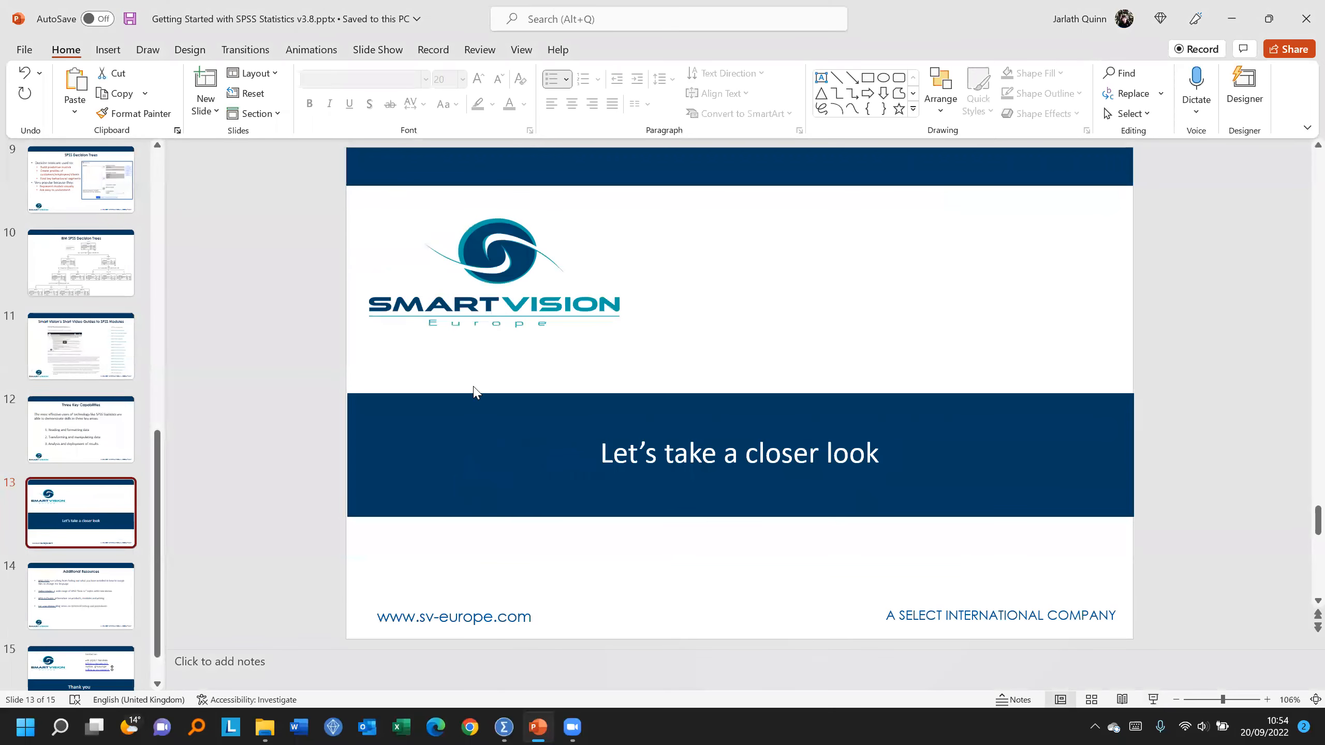
pyautogui.press('super+Tab')
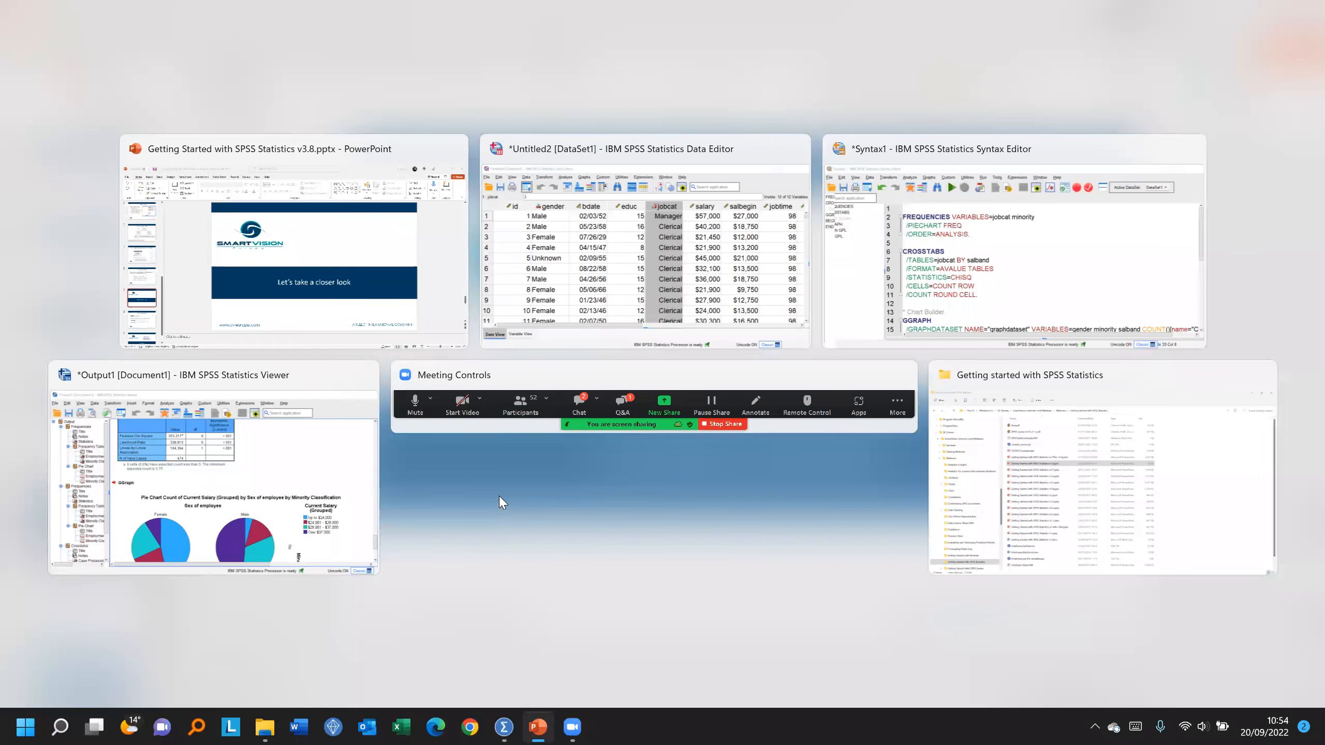
pyautogui.click(663, 388)
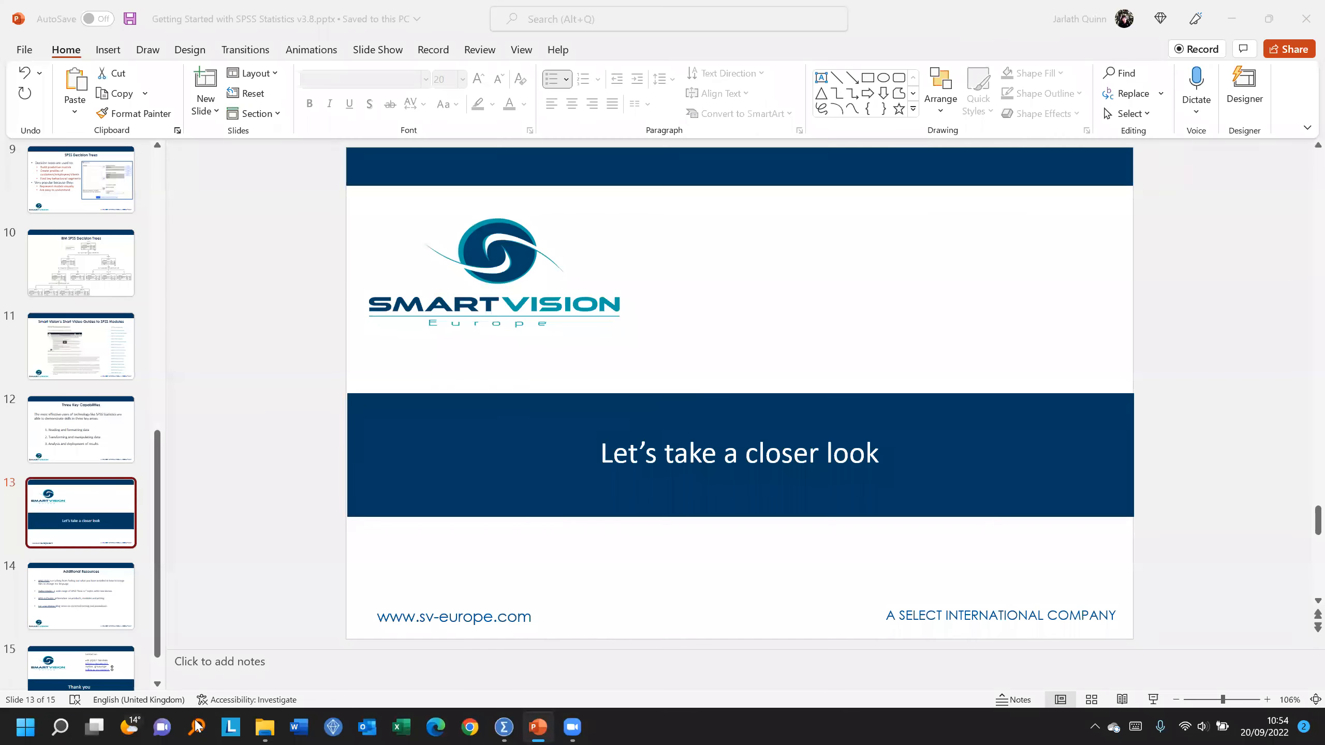
pyautogui.click(413, 126)
pyautogui.click(1269, 19)
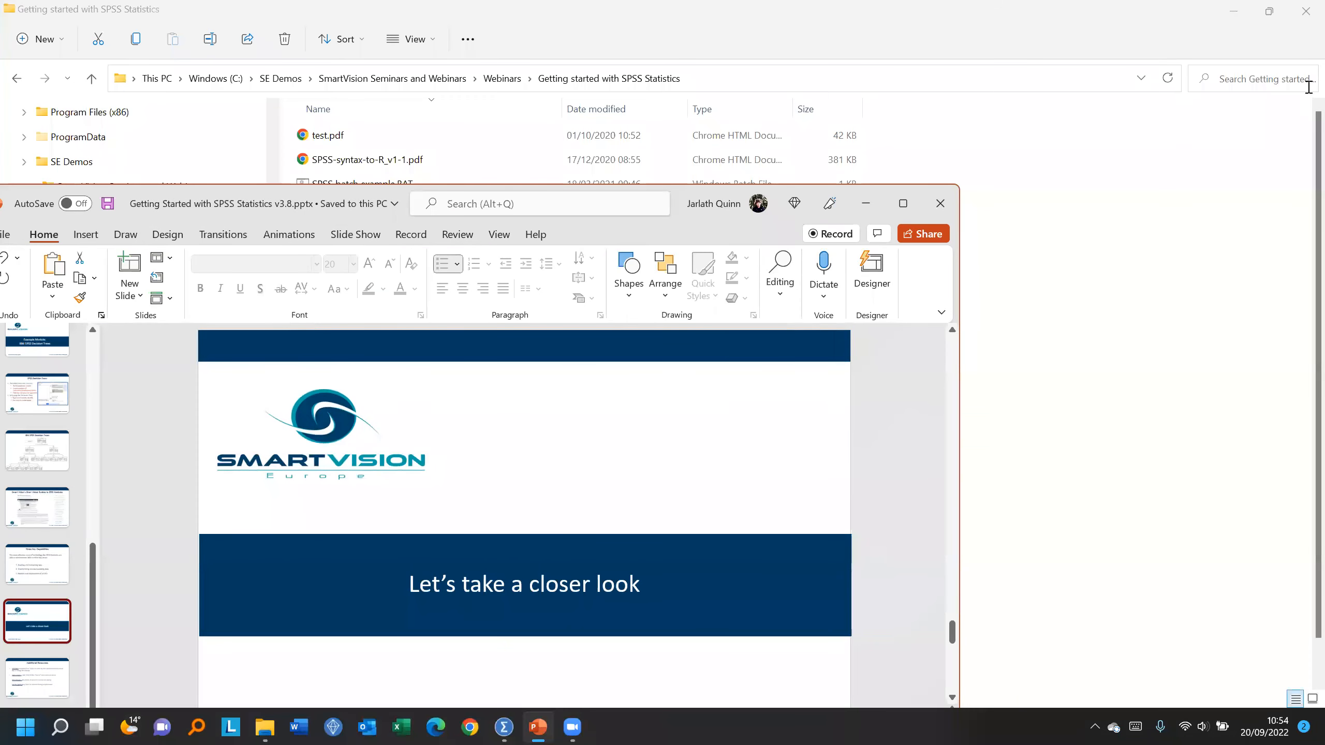
pyautogui.click(948, 204)
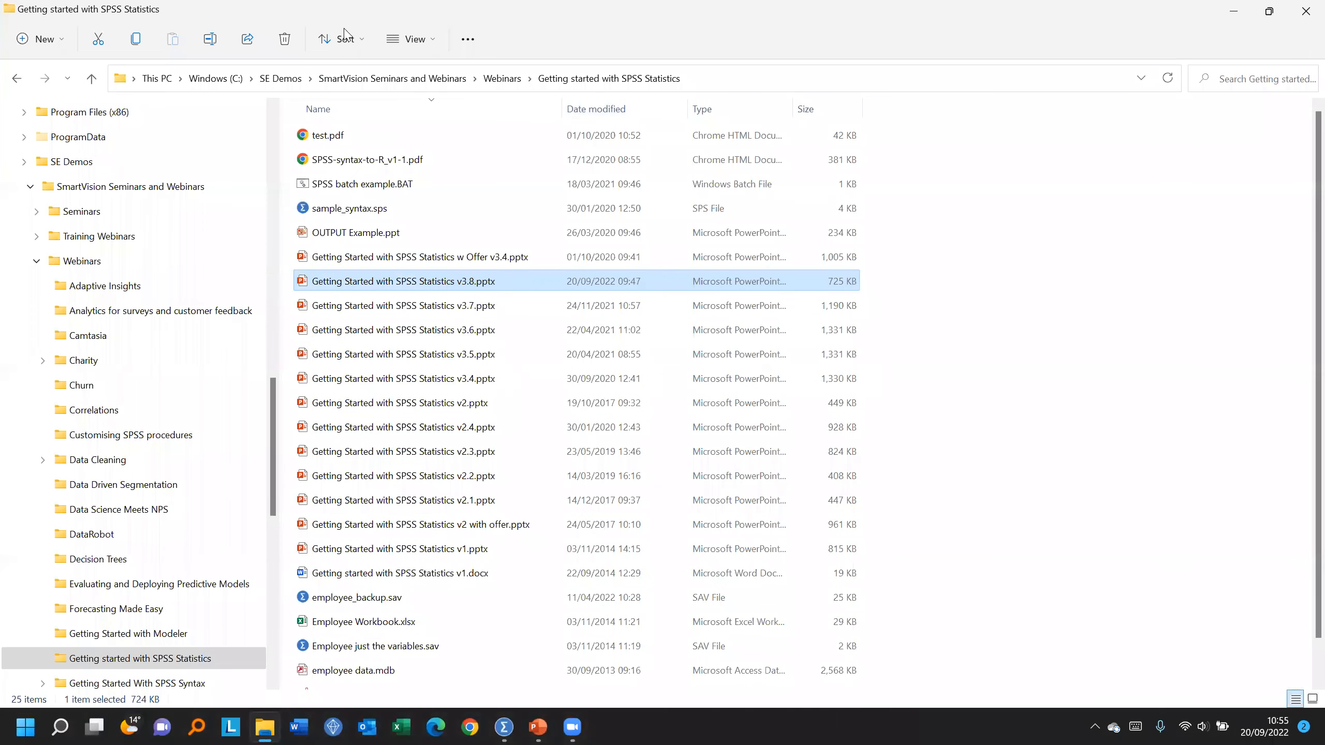
pyautogui.doubleClick(344, 18)
pyautogui.click(728, 174)
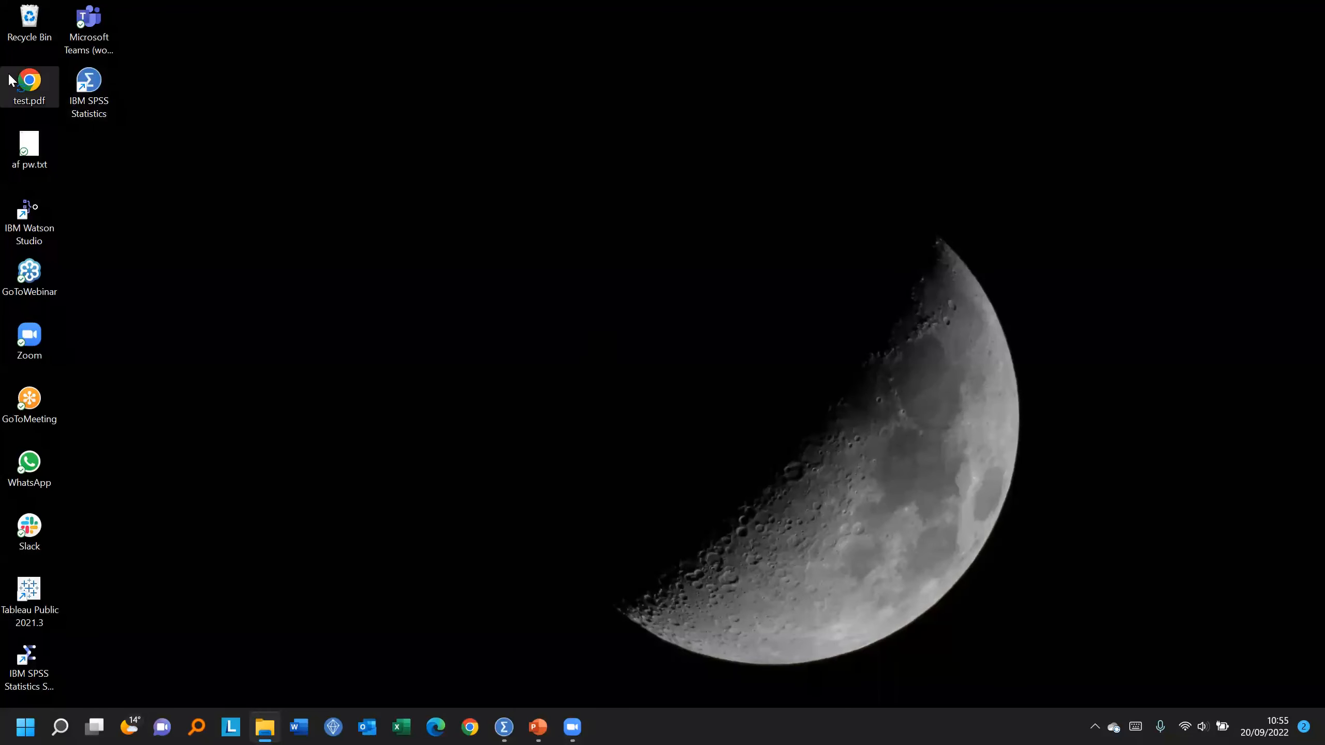
# Step: Open the exported test.pdf from the desktop and look through its tables and charts
pyautogui.doubleClick(26, 88)
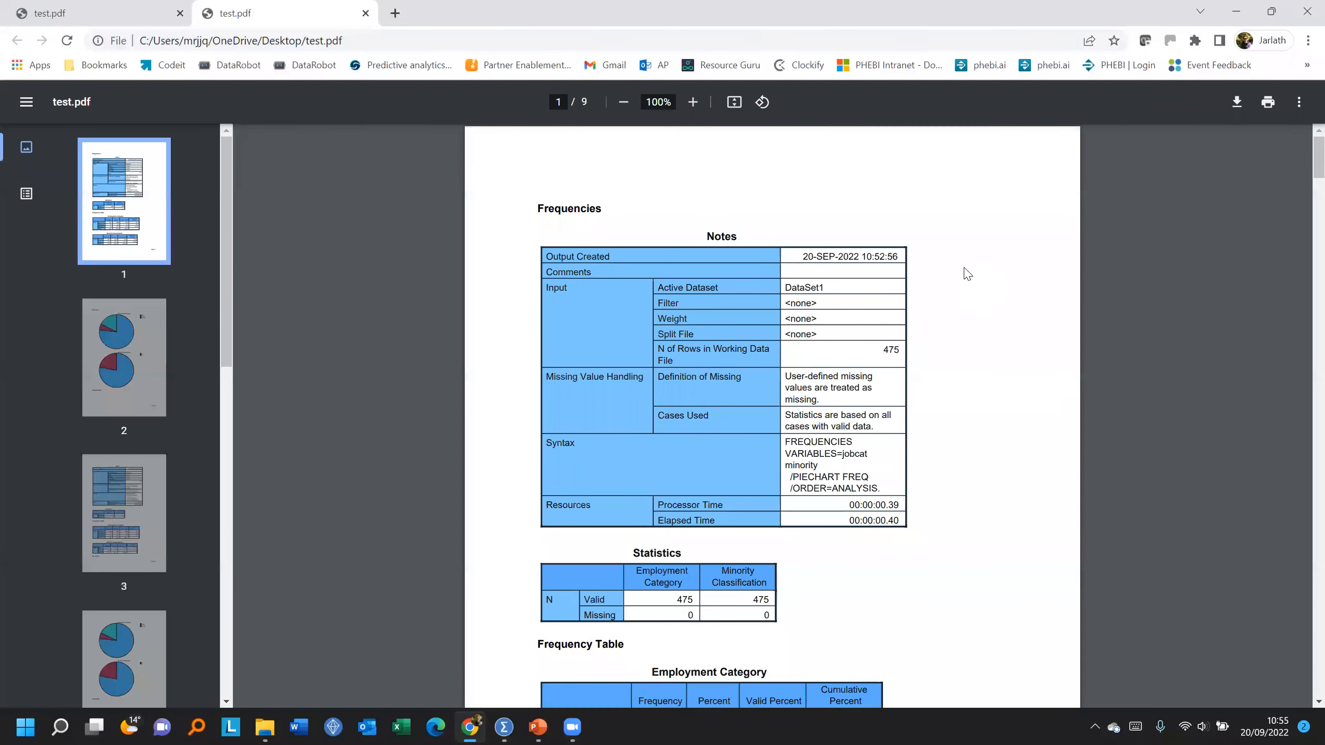
pyautogui.scroll(-15, 966, 273)
pyautogui.scroll(15, 952, 272)
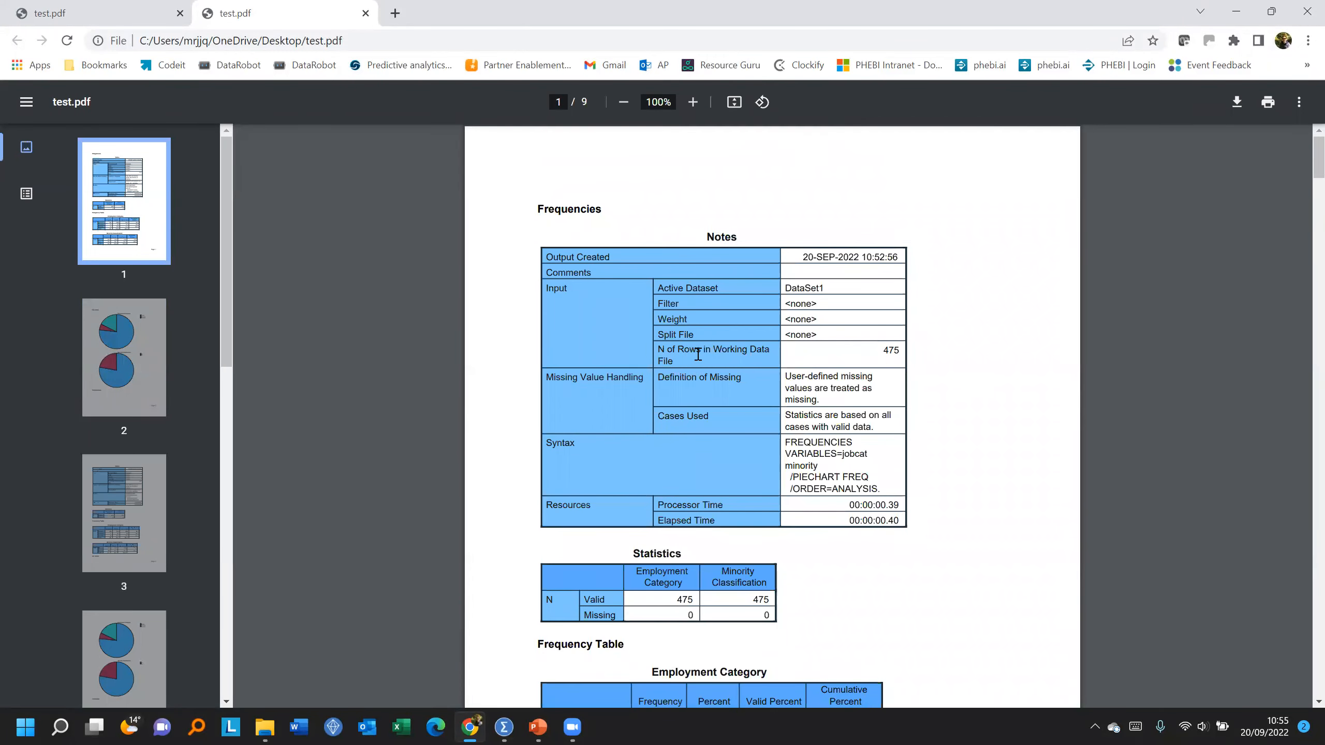
pyautogui.scroll(-1, 691, 354)
pyautogui.scroll(-20, 691, 354)
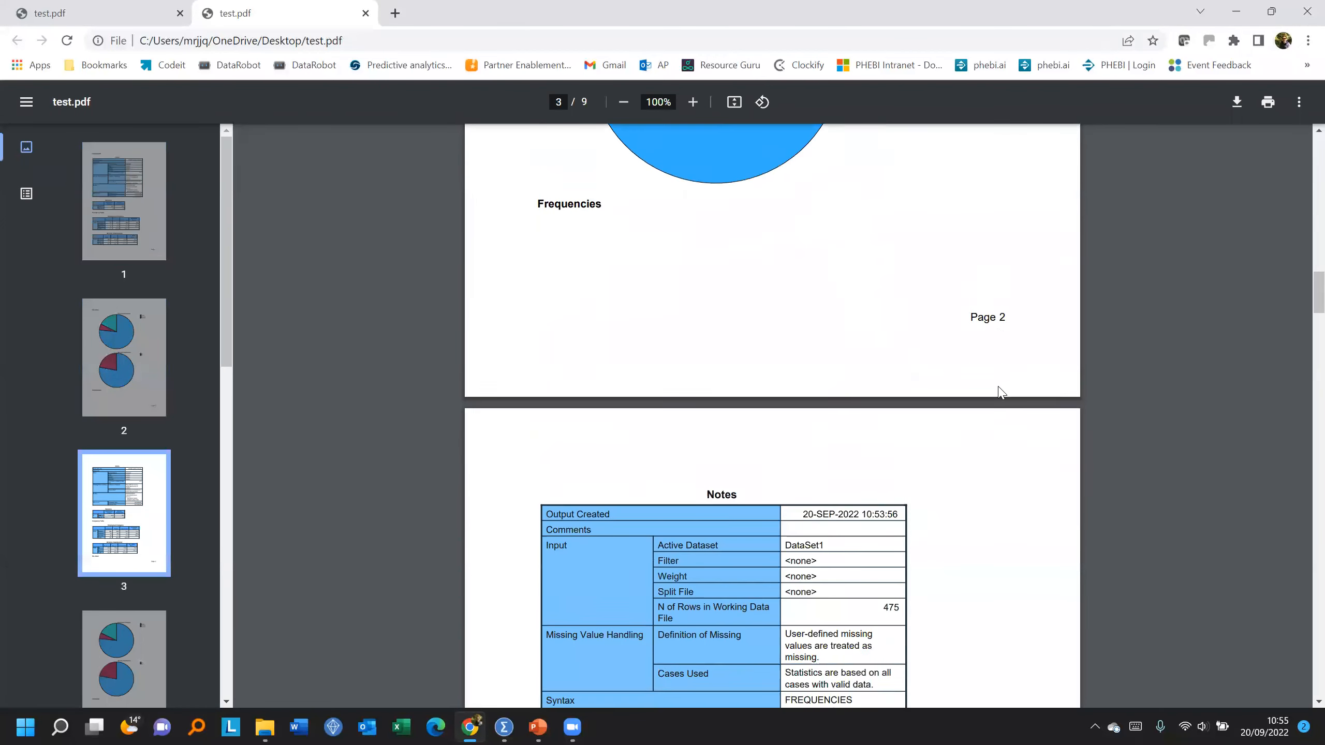
pyautogui.scroll(-20, 1001, 393)
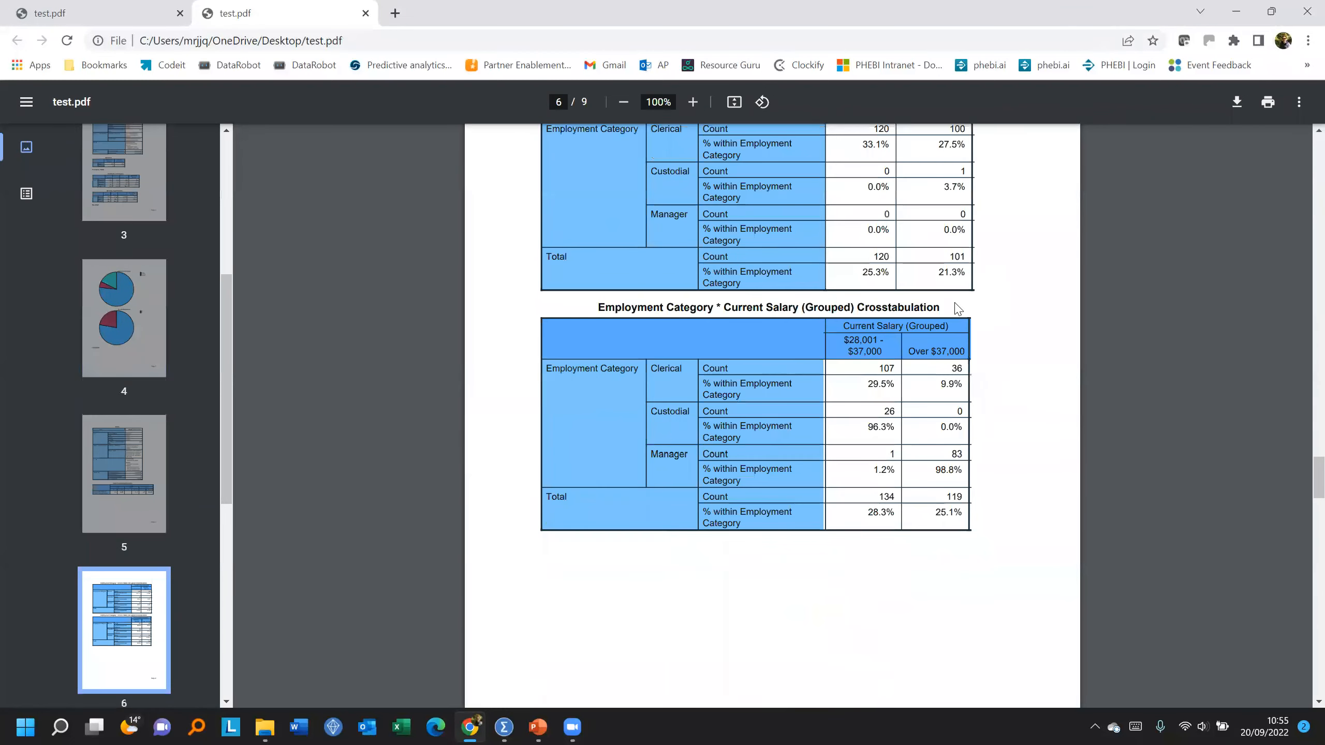
# Step: Return to the maximized SPSS output viewer and show, then hide, the Notes table of the first Frequencies output
pyautogui.click(504, 727)
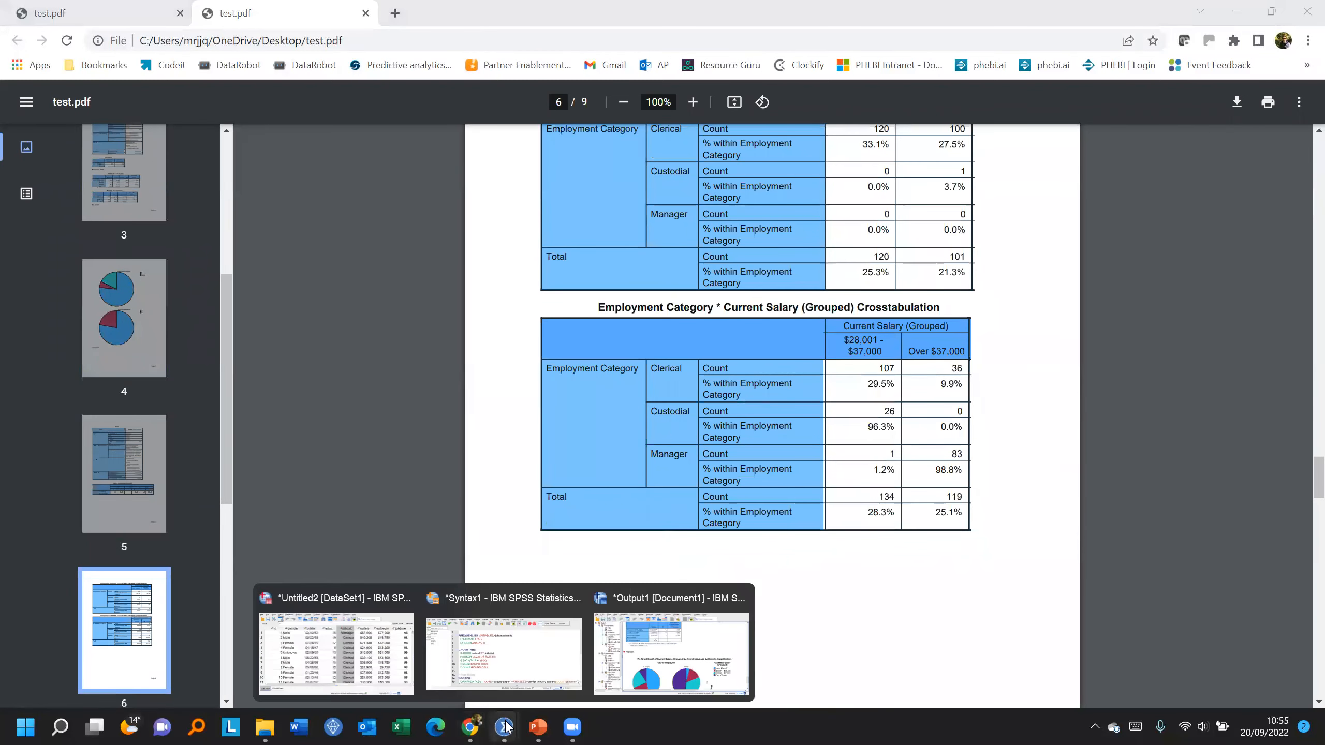
pyautogui.click(671, 654)
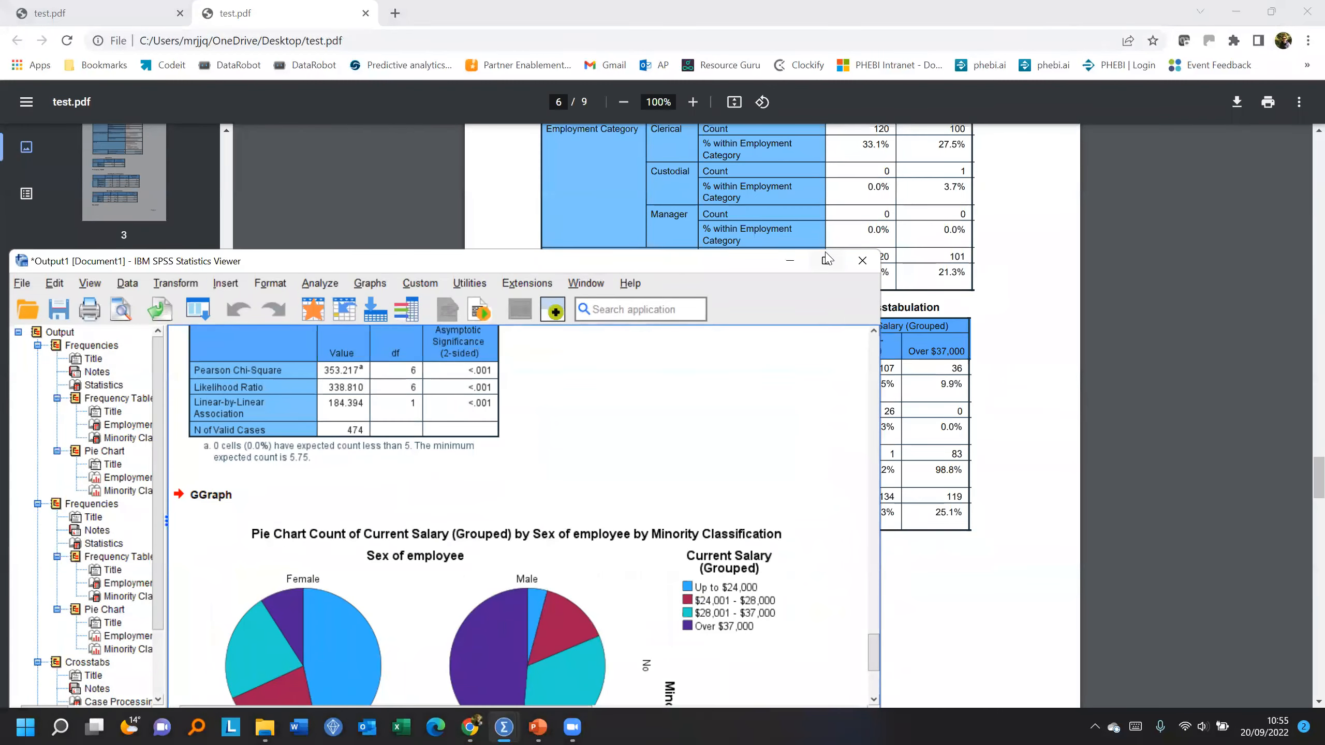
pyautogui.click(811, 282)
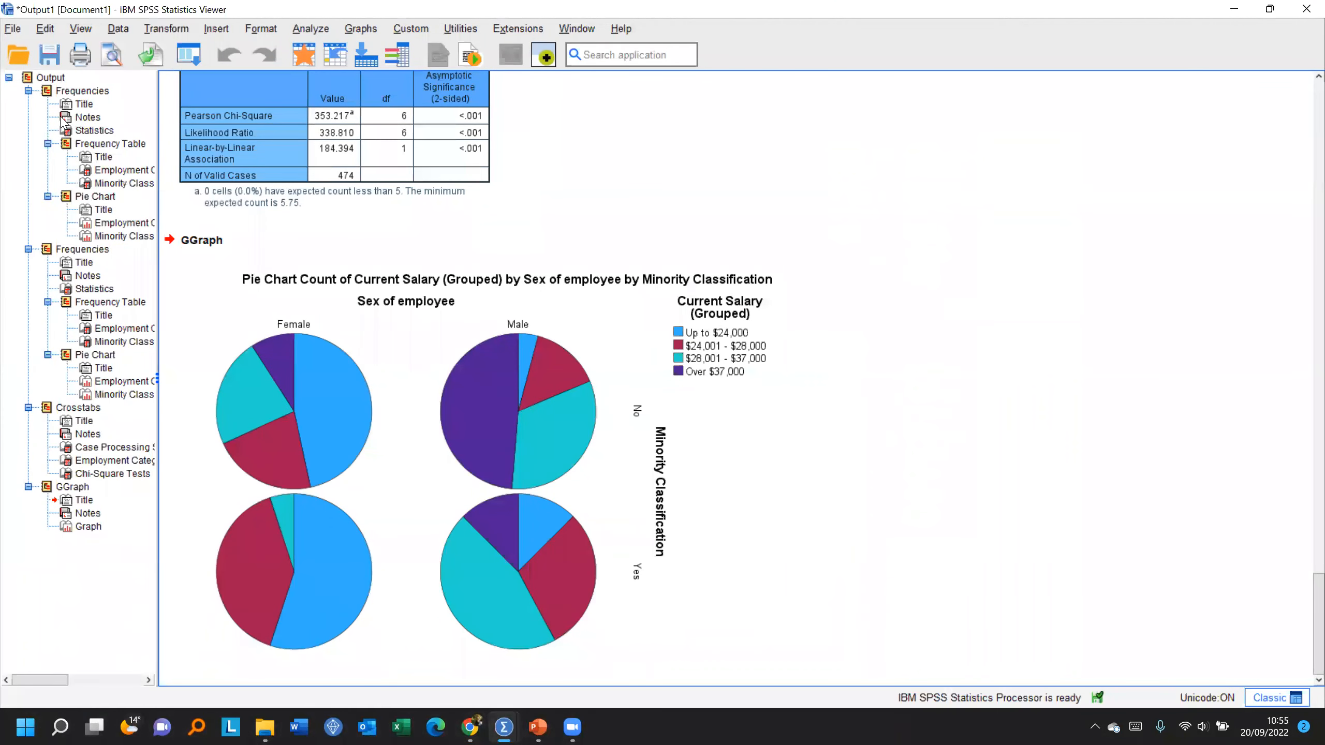
pyautogui.click(67, 118)
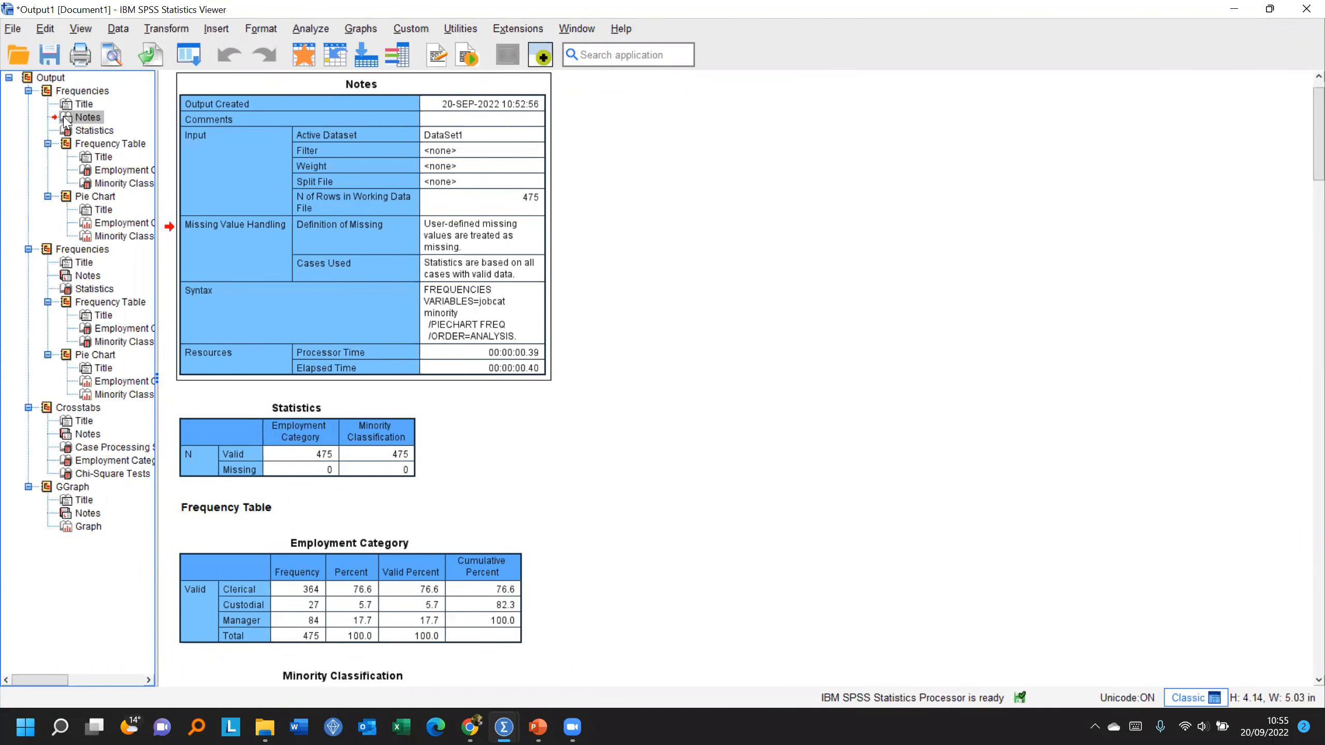
pyautogui.doubleClick(67, 121)
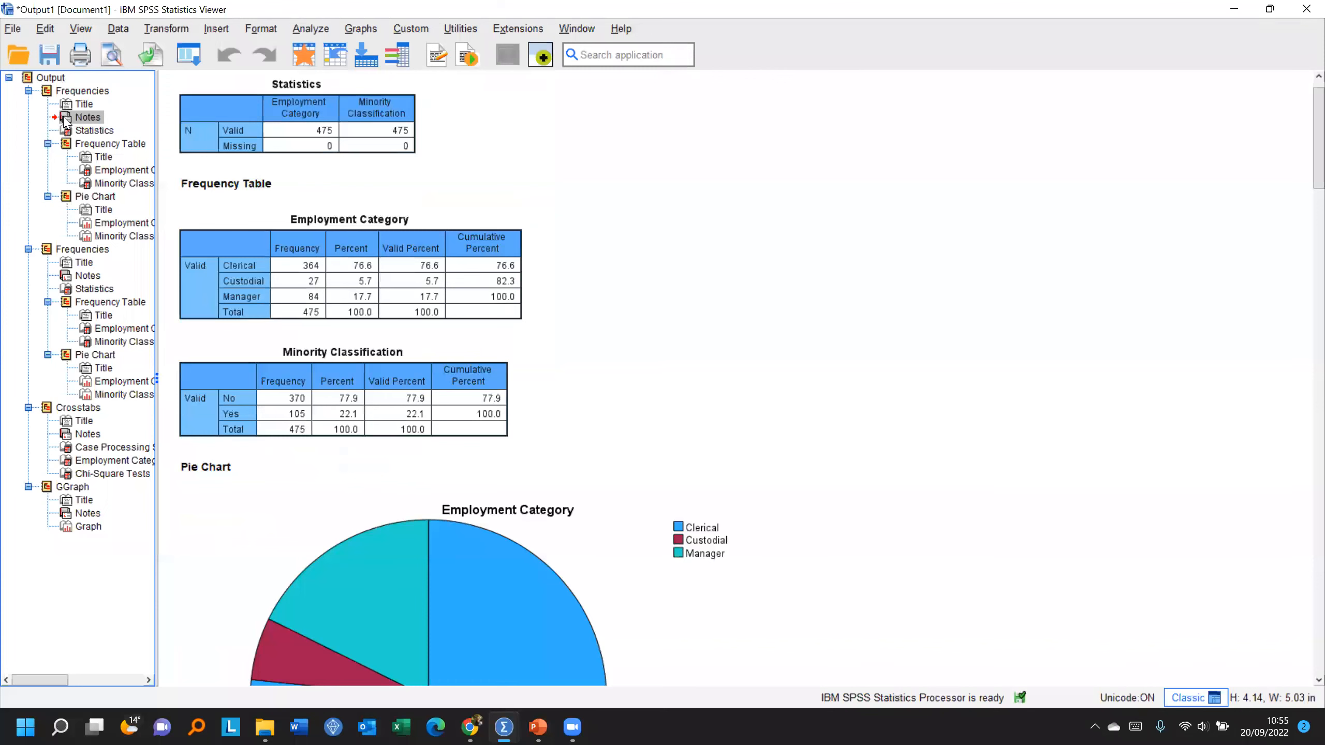
# Step: Bring up and maximize the Data Editor, and return to the output viewer
pyautogui.click(303, 55)
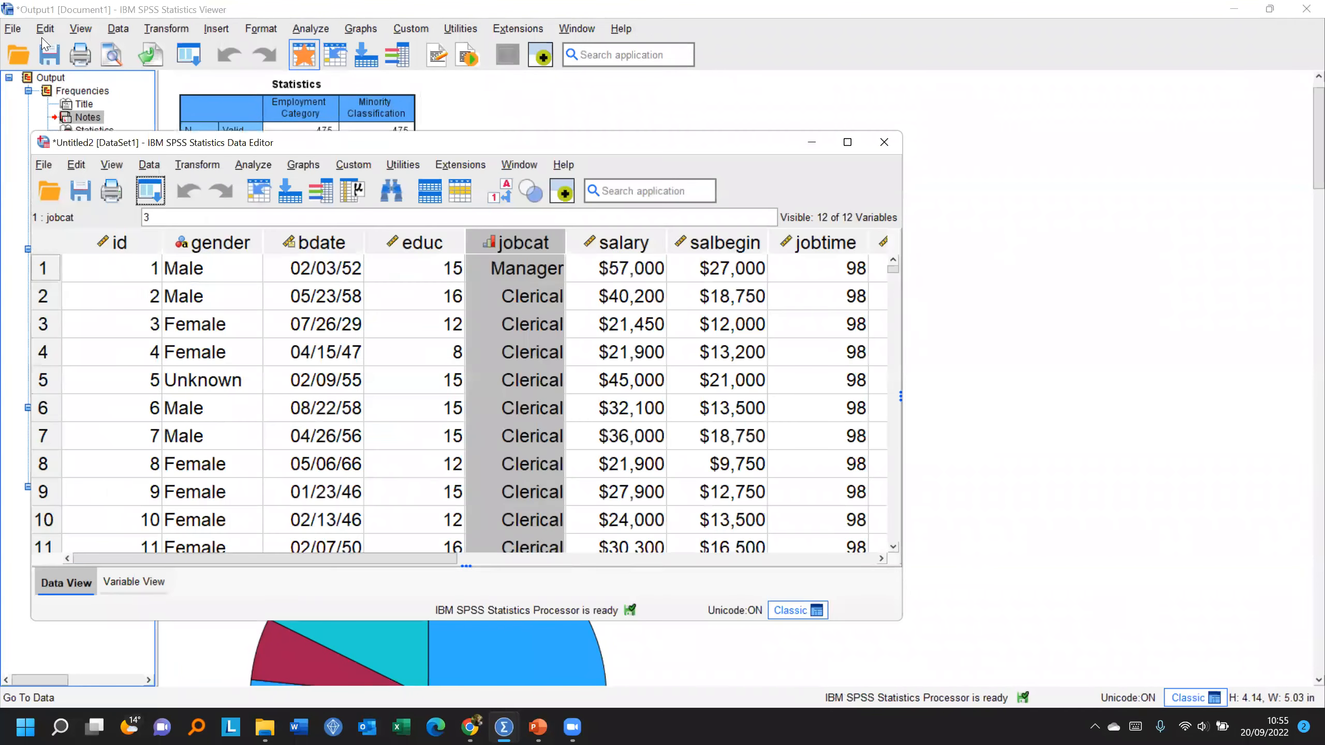
pyautogui.click(848, 142)
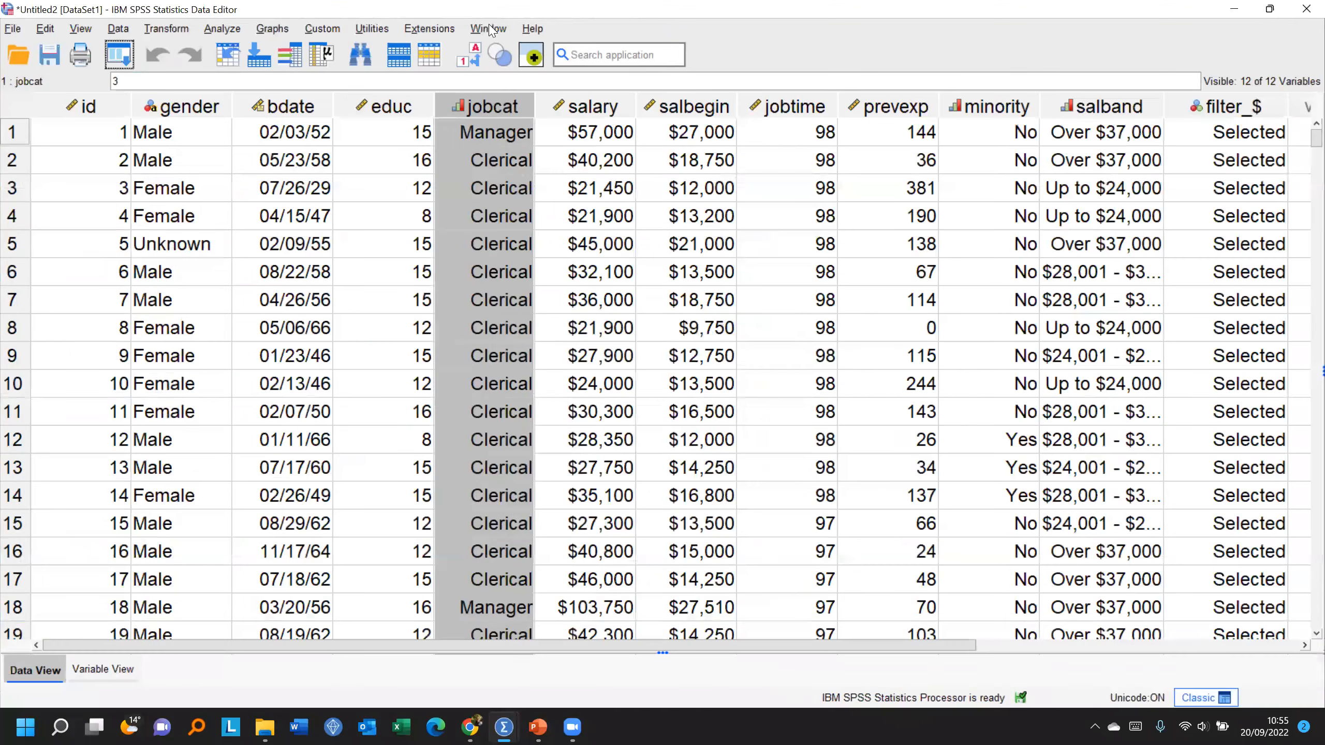
pyautogui.click(490, 29)
pyautogui.click(542, 200)
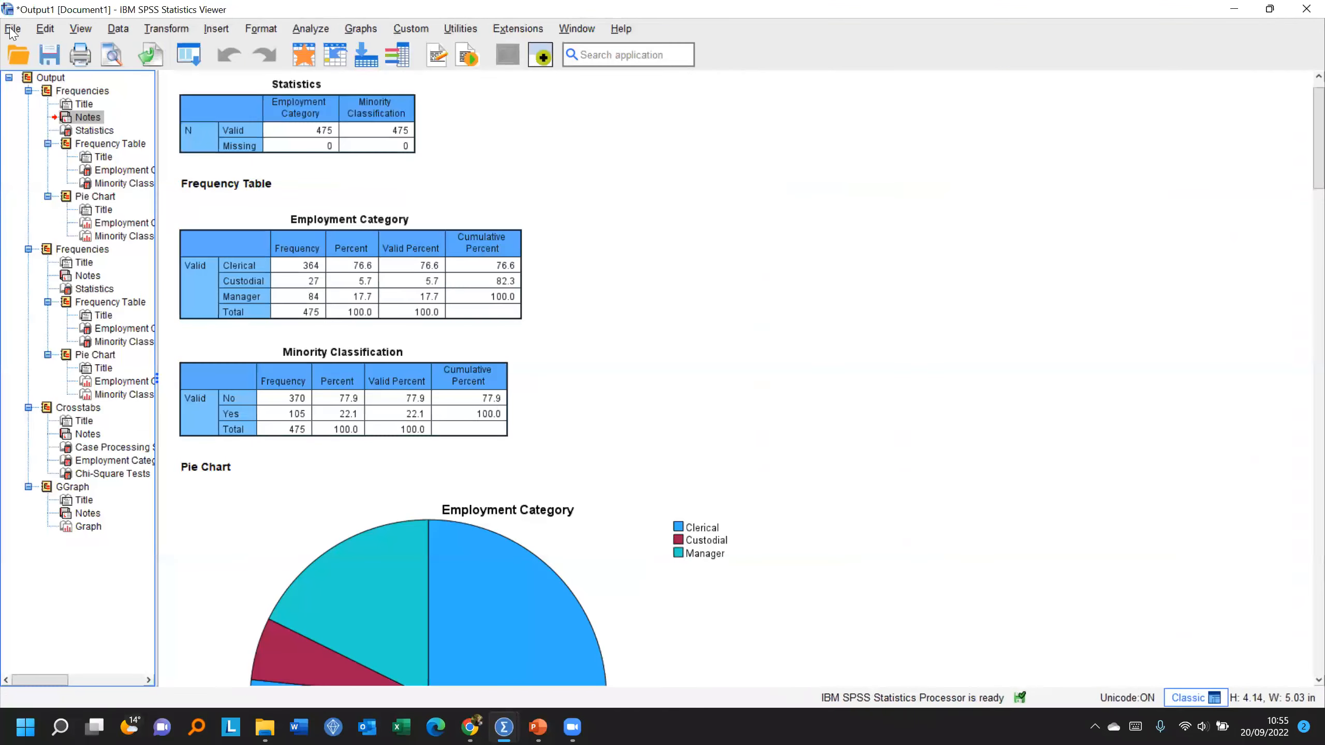
# Step: Try changing the PDF export so that it covers all visible objects only, and cancel the export
pyautogui.click(12, 29)
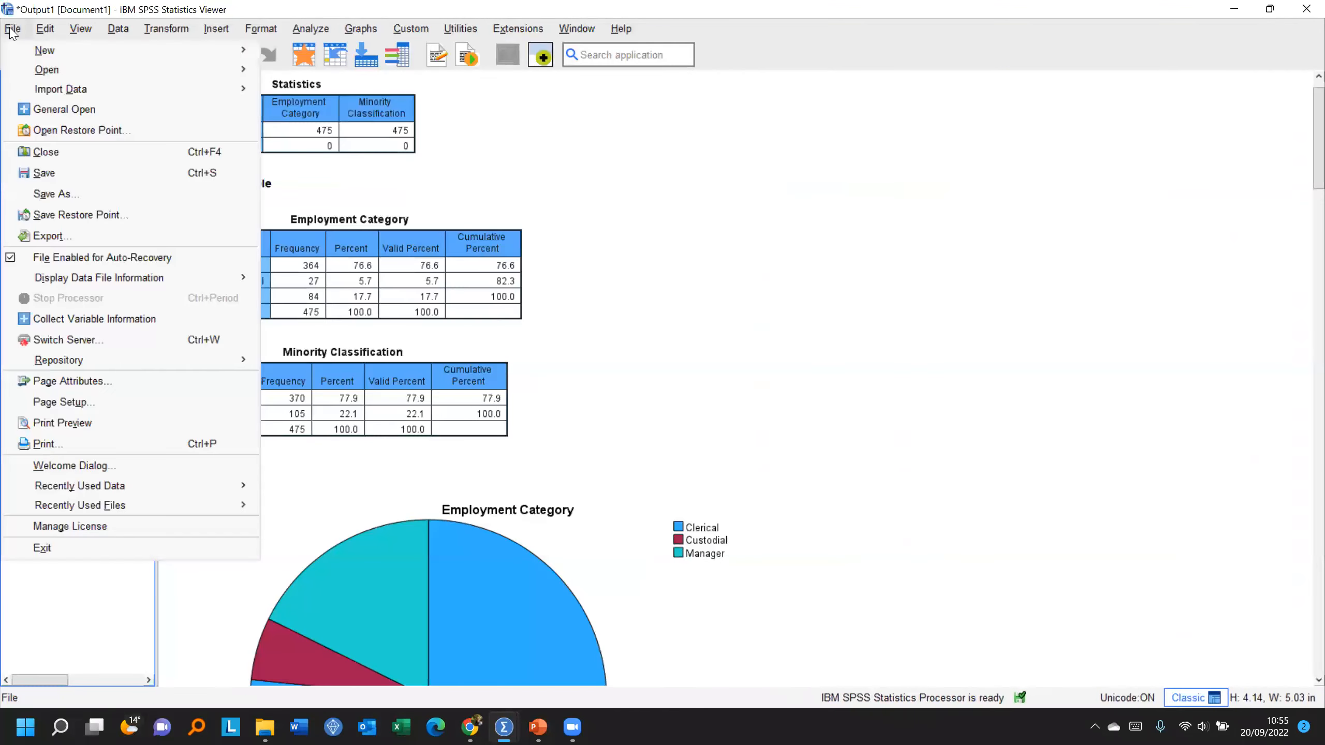
pyautogui.click(63, 238)
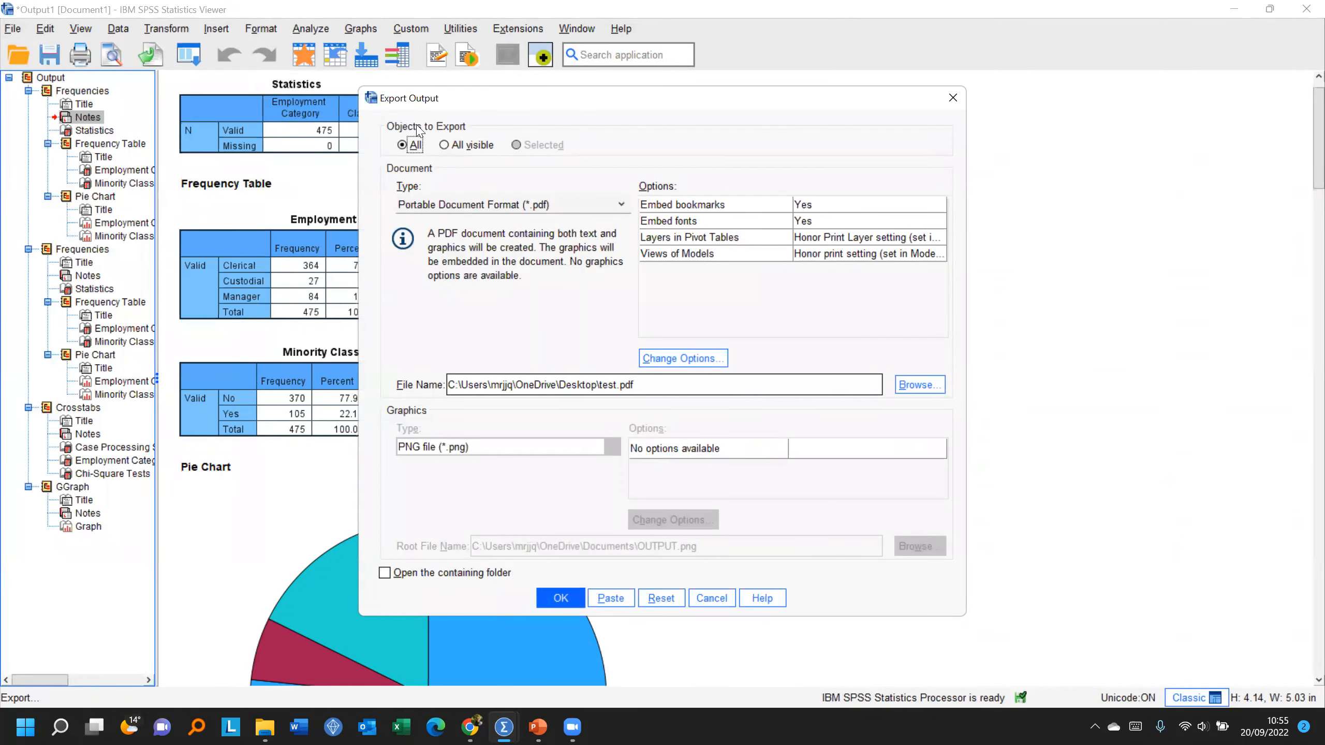
pyautogui.click(462, 146)
pyautogui.click(704, 591)
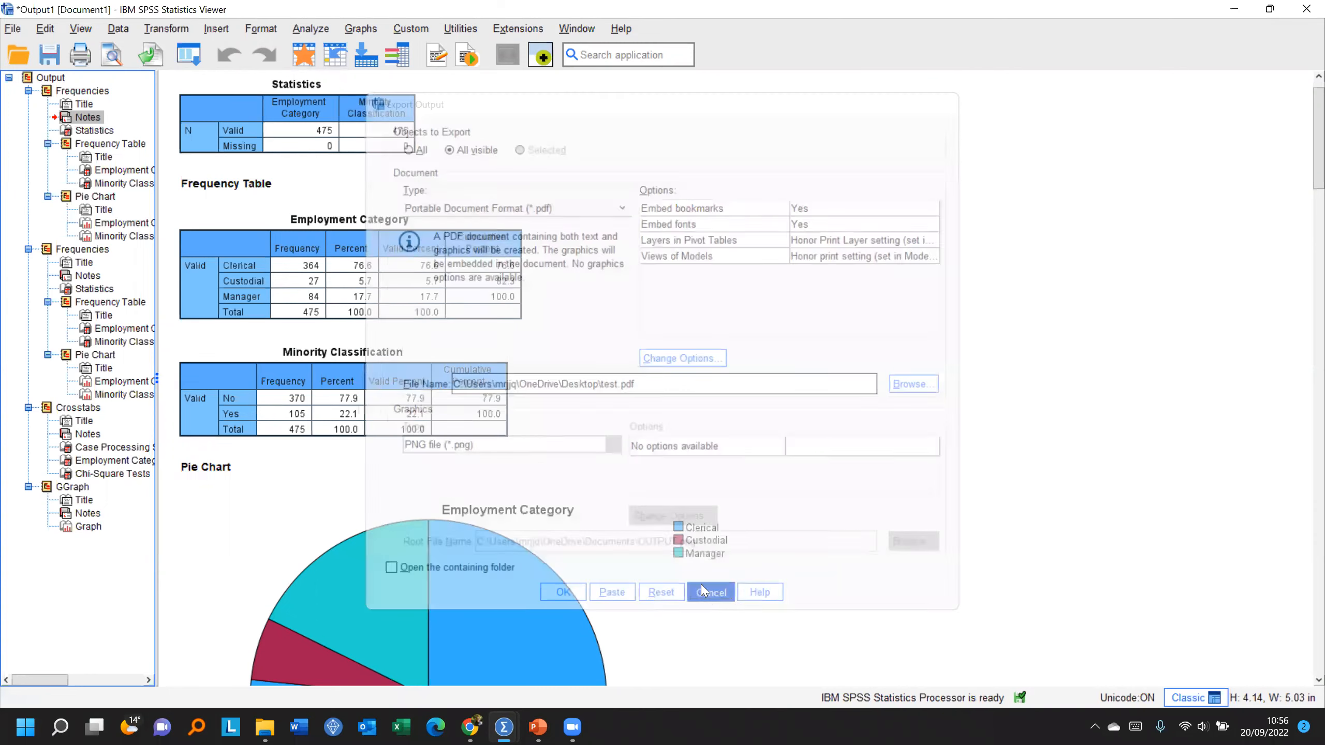
# Step: Switch to the PowerPoint presentation, start the slide show from the current slide and present the Additional Resources slide
pyautogui.click(304, 53)
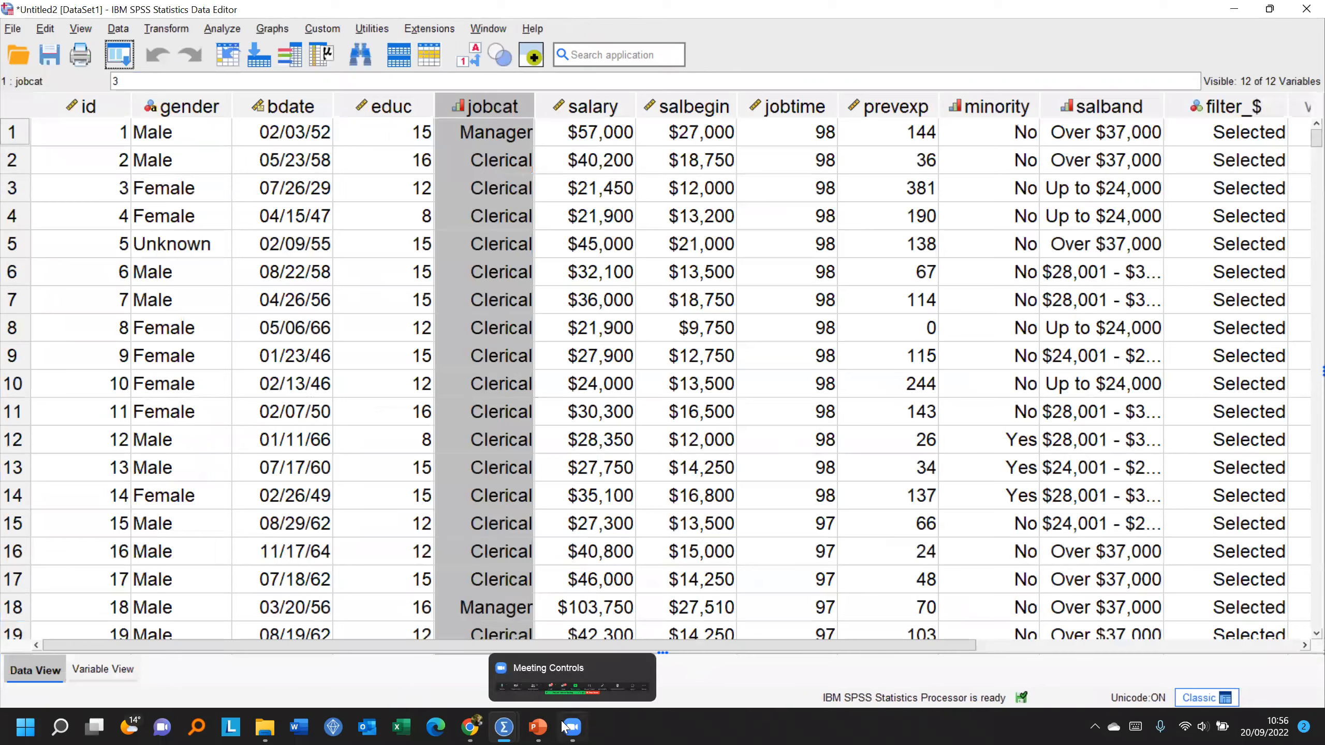
pyautogui.click(538, 727)
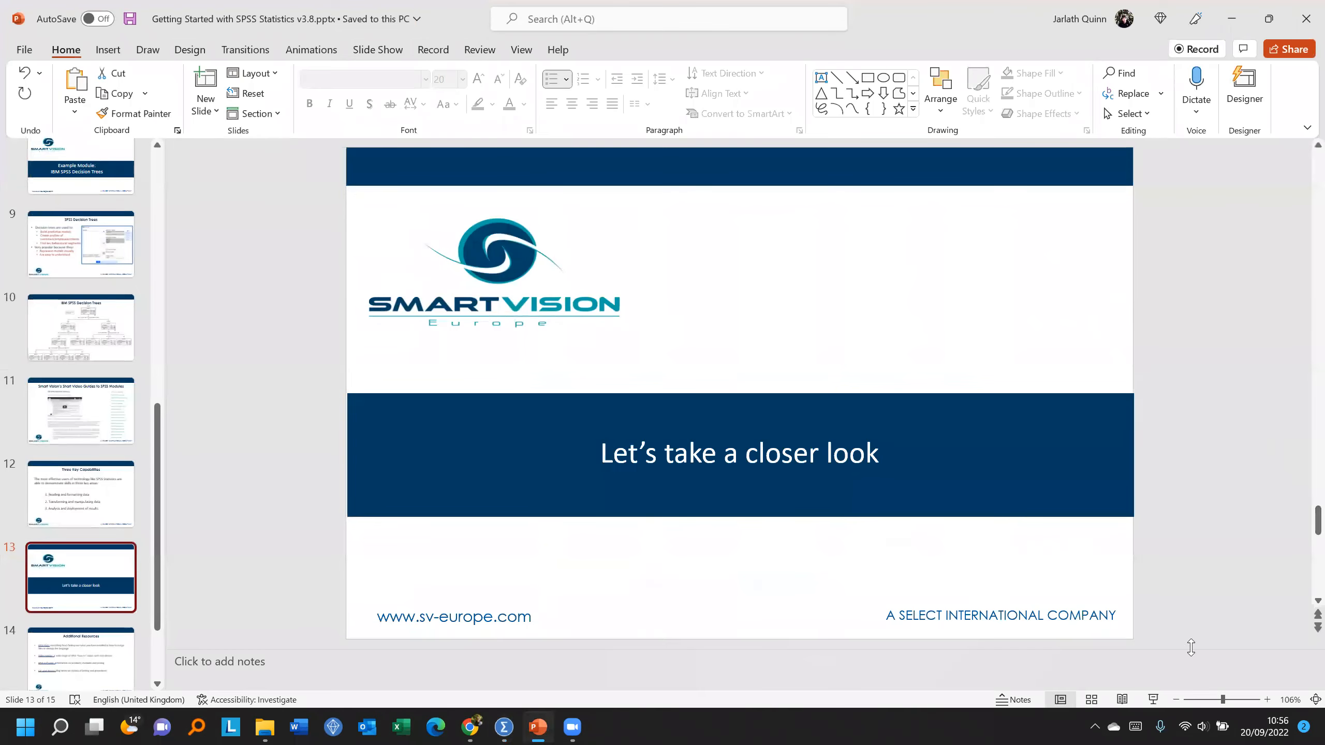
pyautogui.click(1154, 705)
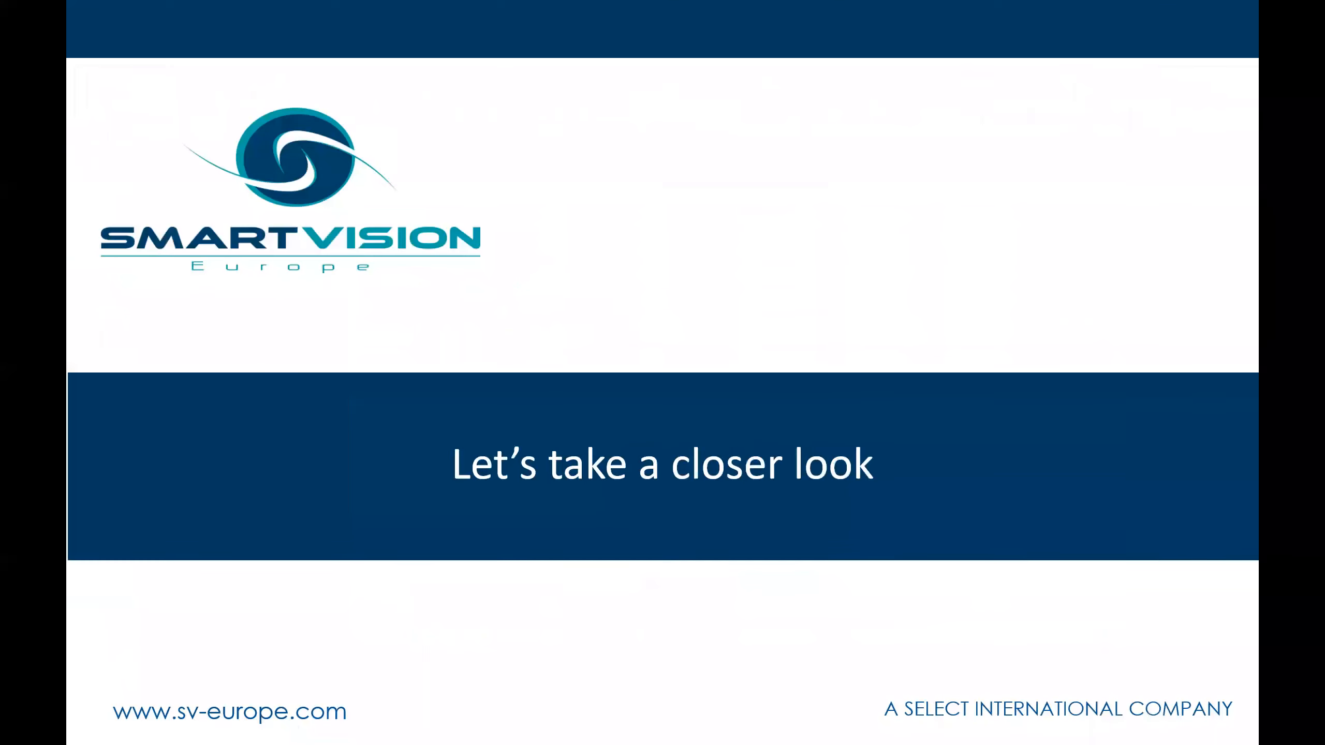
pyautogui.click(1196, 417)
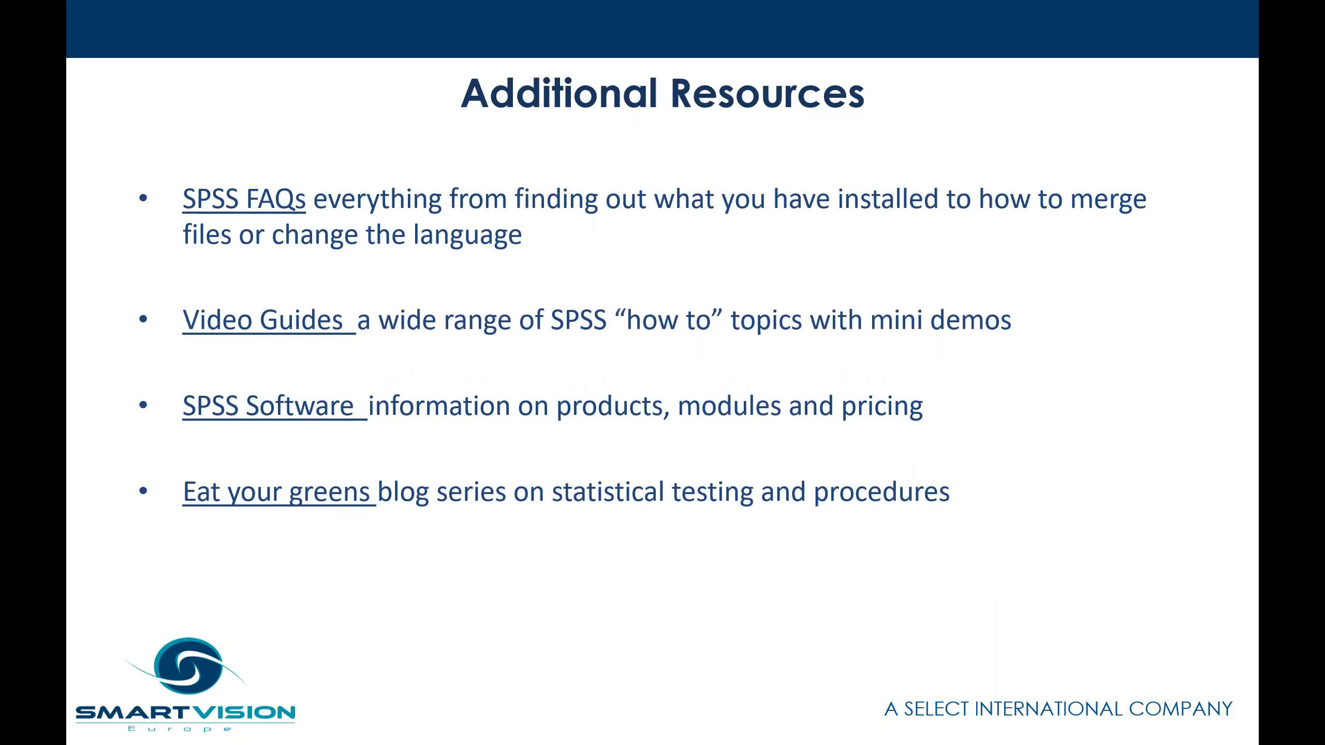
pyautogui.click(823, 473)
pyautogui.press('Left')
# Step: Switch to the SPSS Data Editor, recall the recent Crosstabs dialog and point out its Current Salary (Grouped) column and Employment Category row variables
pyautogui.press('super+Tab')
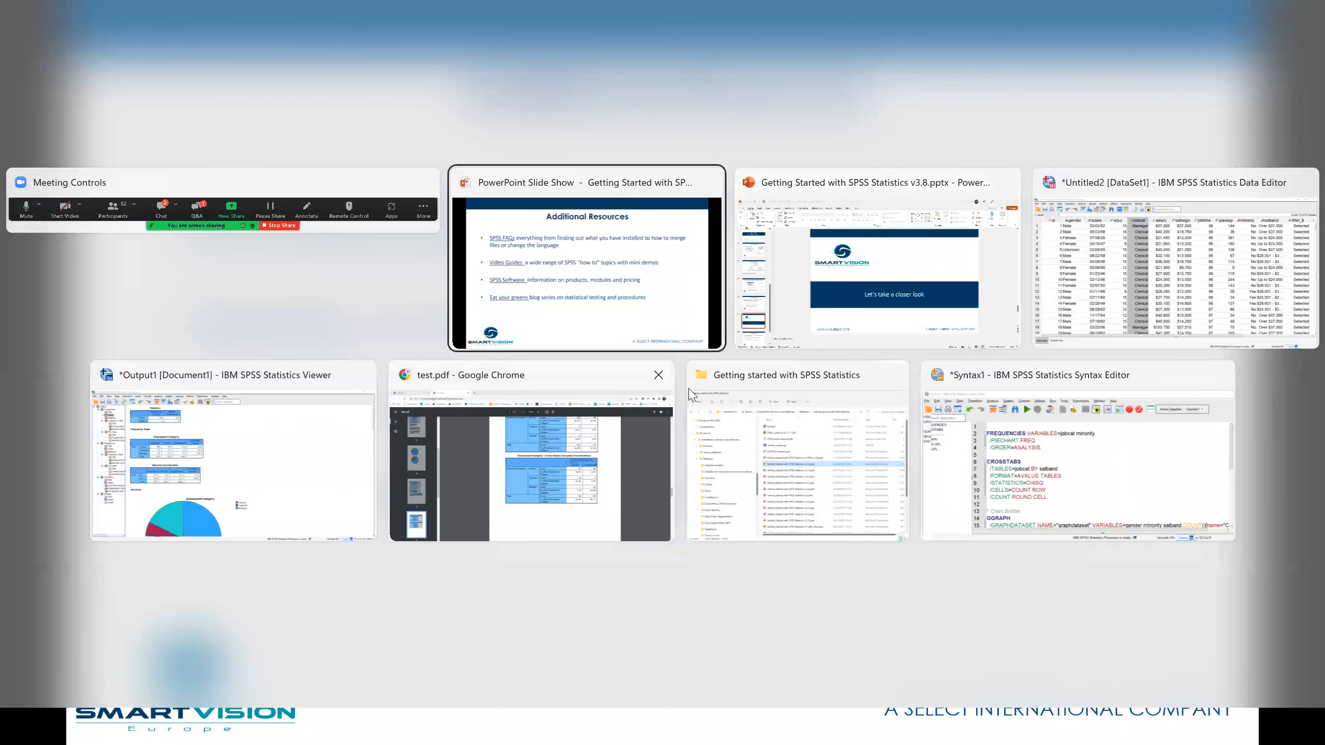
pyautogui.click(1111, 294)
pyautogui.click(119, 54)
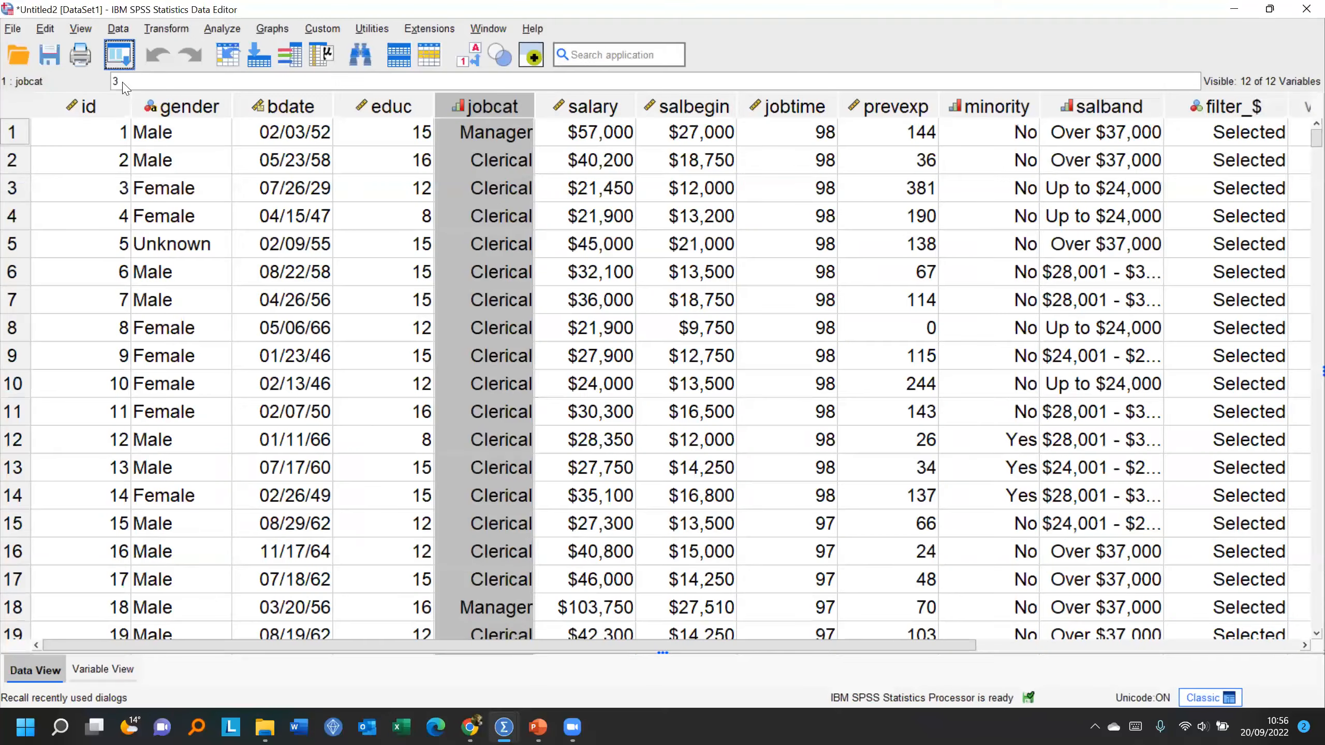
pyautogui.click(137, 103)
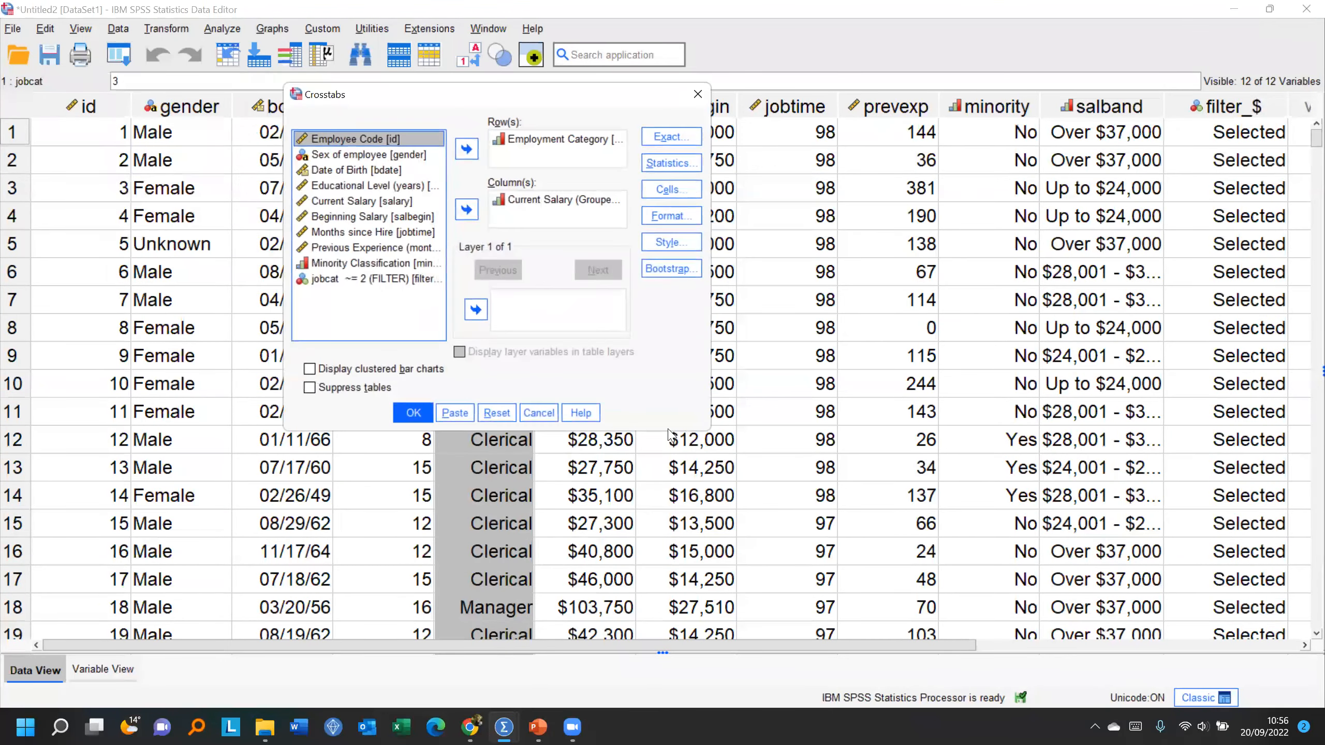
pyautogui.click(512, 200)
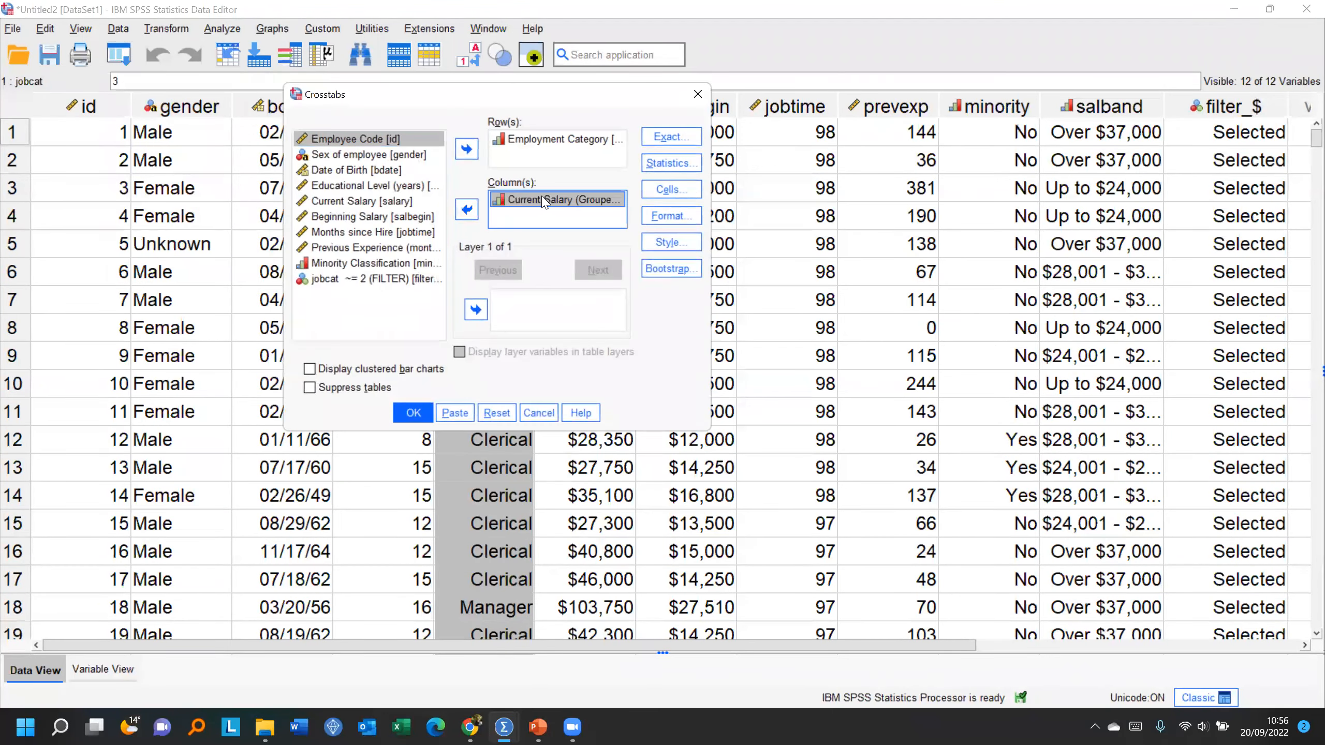
pyautogui.click(516, 142)
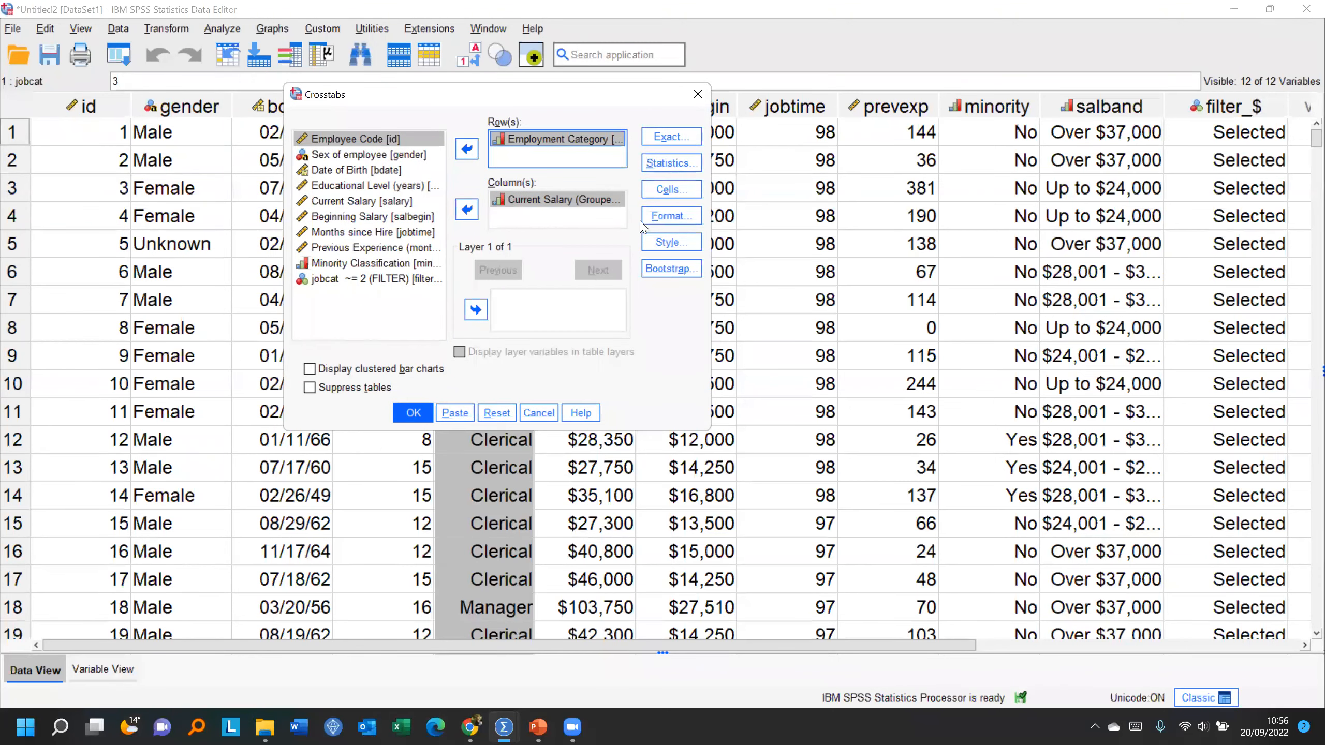
# Step: Run the crosstab of Employment Category by Current Salary (Grouped) with observed counts and row percentages in the cells
pyautogui.click(671, 189)
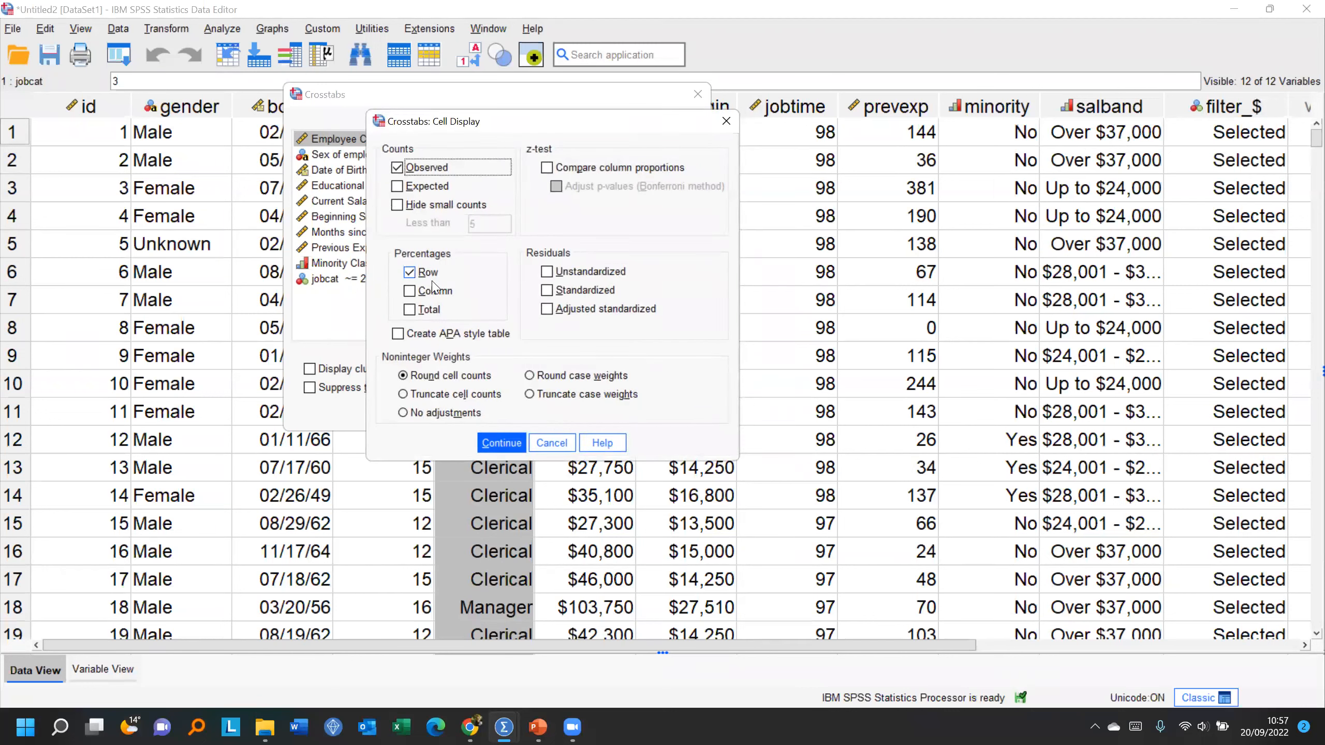
pyautogui.click(410, 272)
pyautogui.click(410, 272)
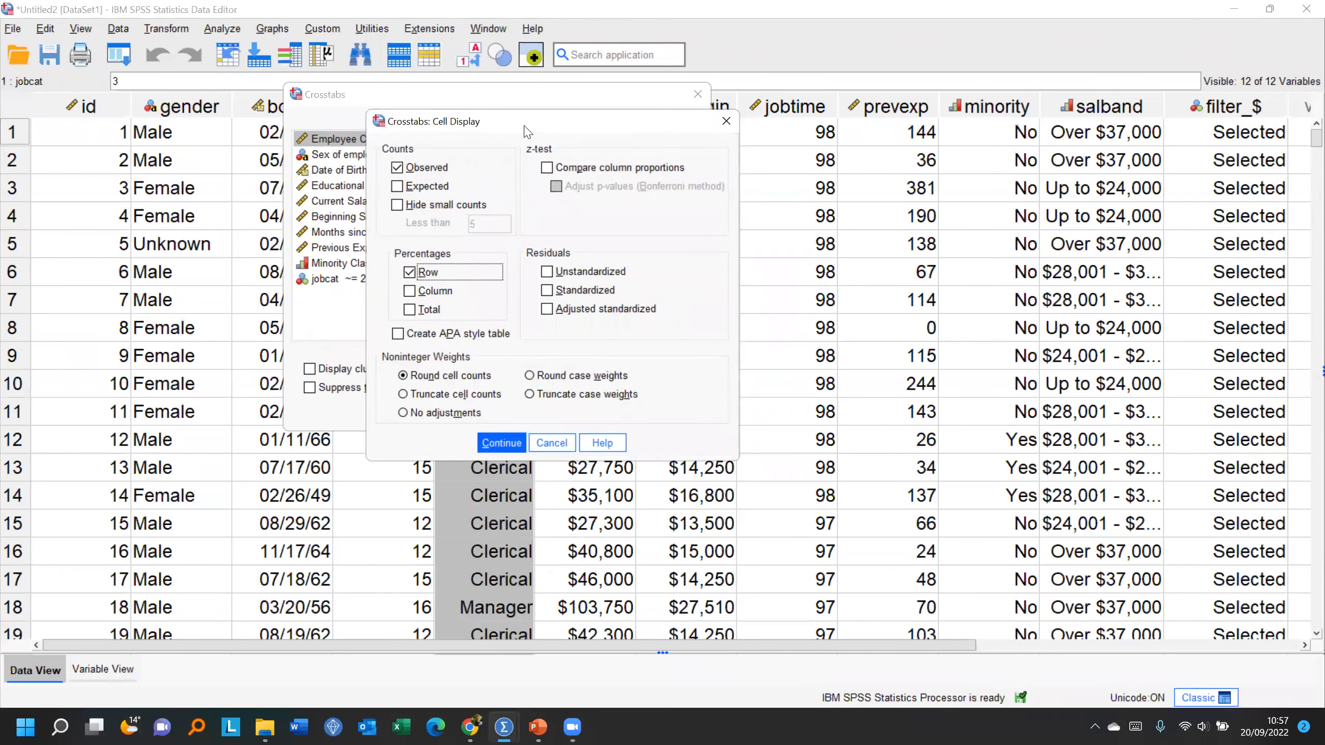
pyautogui.moveTo(552, 123); pyautogui.dragTo(989, 101)
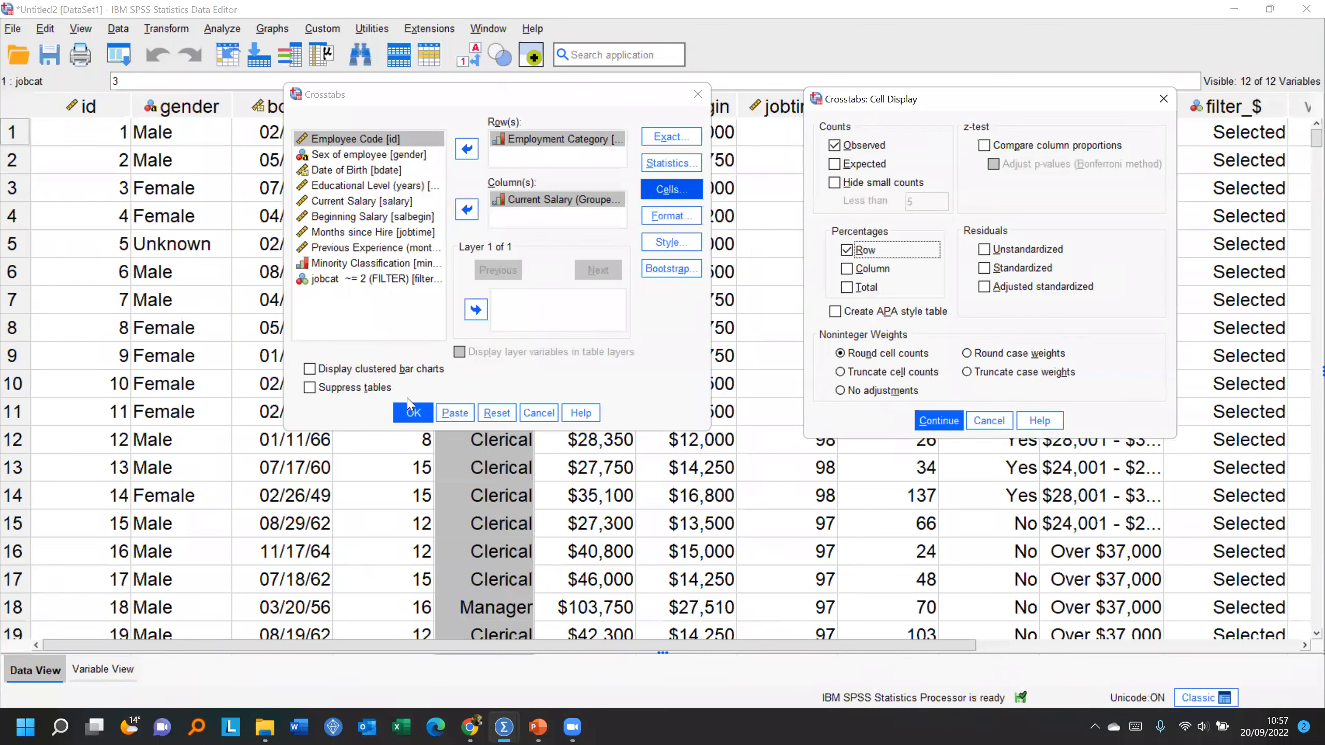
pyautogui.click(931, 422)
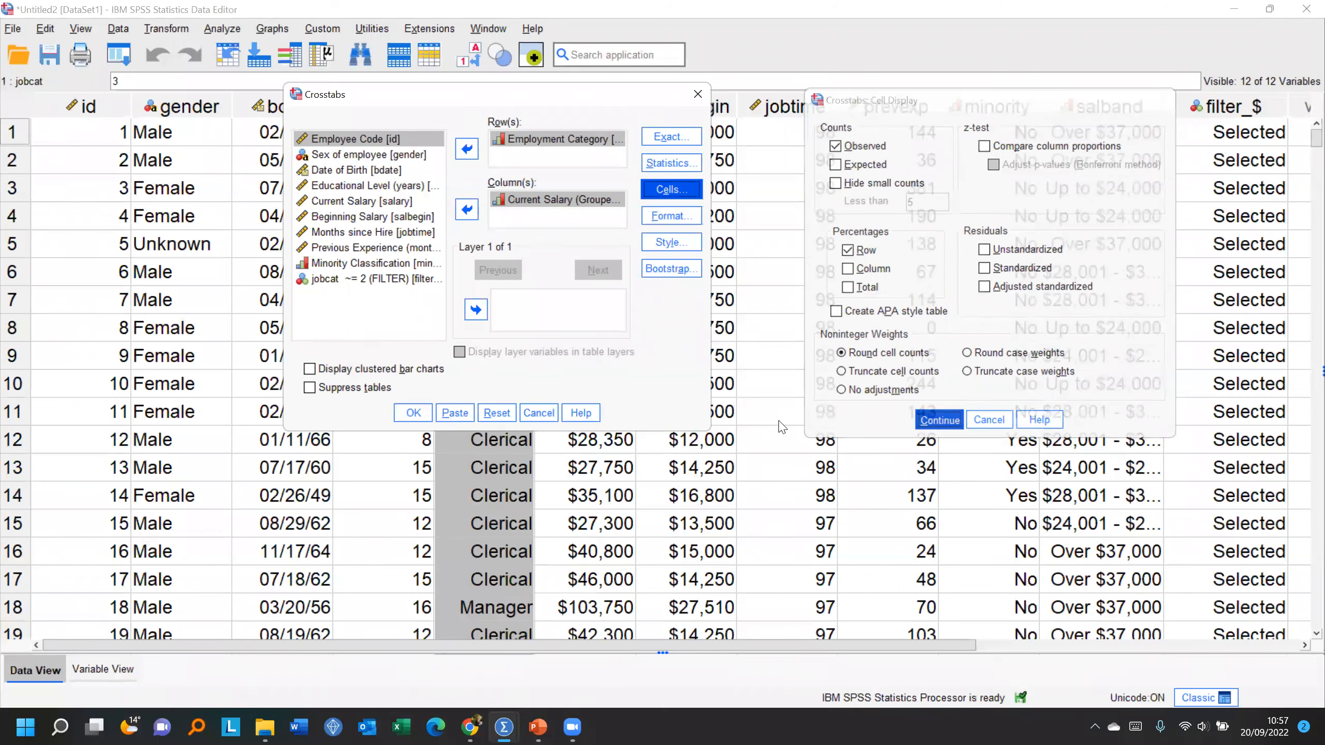
pyautogui.click(418, 418)
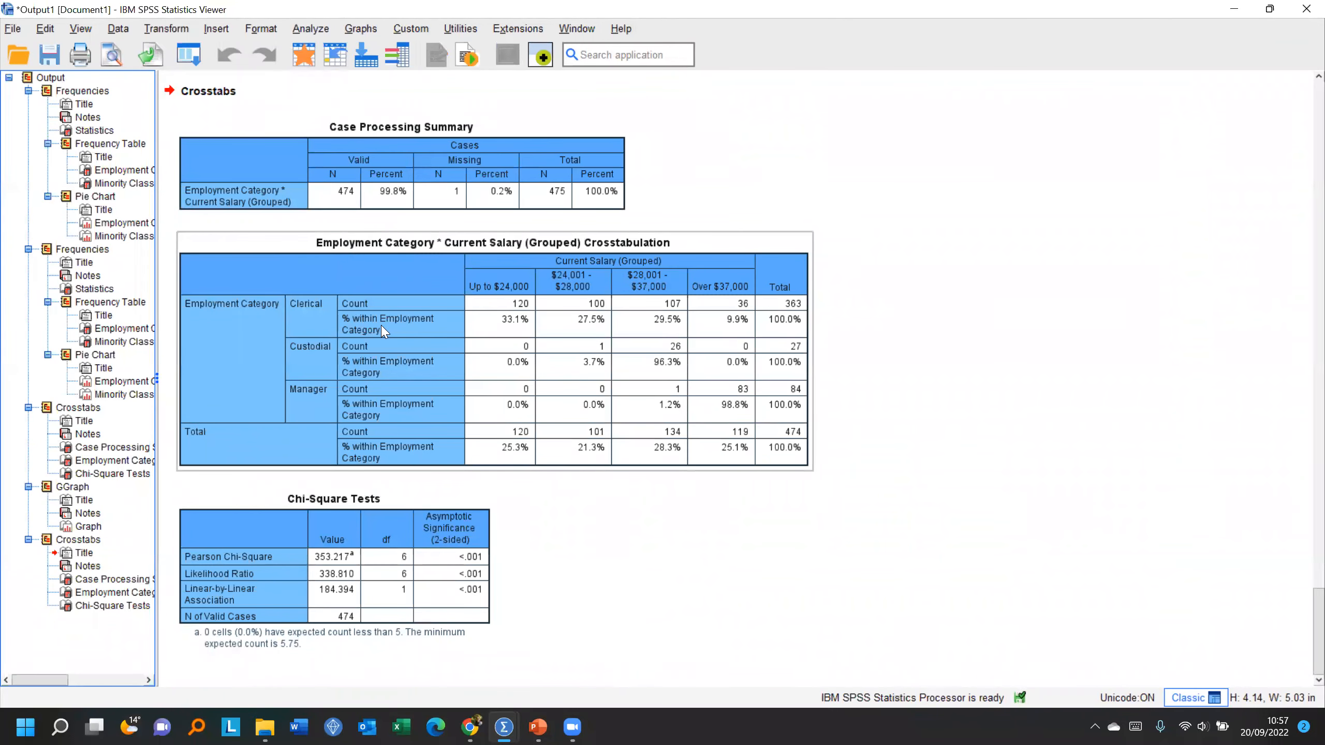
# Step: Recall the Crosstabs dialog from the output viewer and turn off the Chi-square statistic
pyautogui.click(191, 58)
pyautogui.click(215, 84)
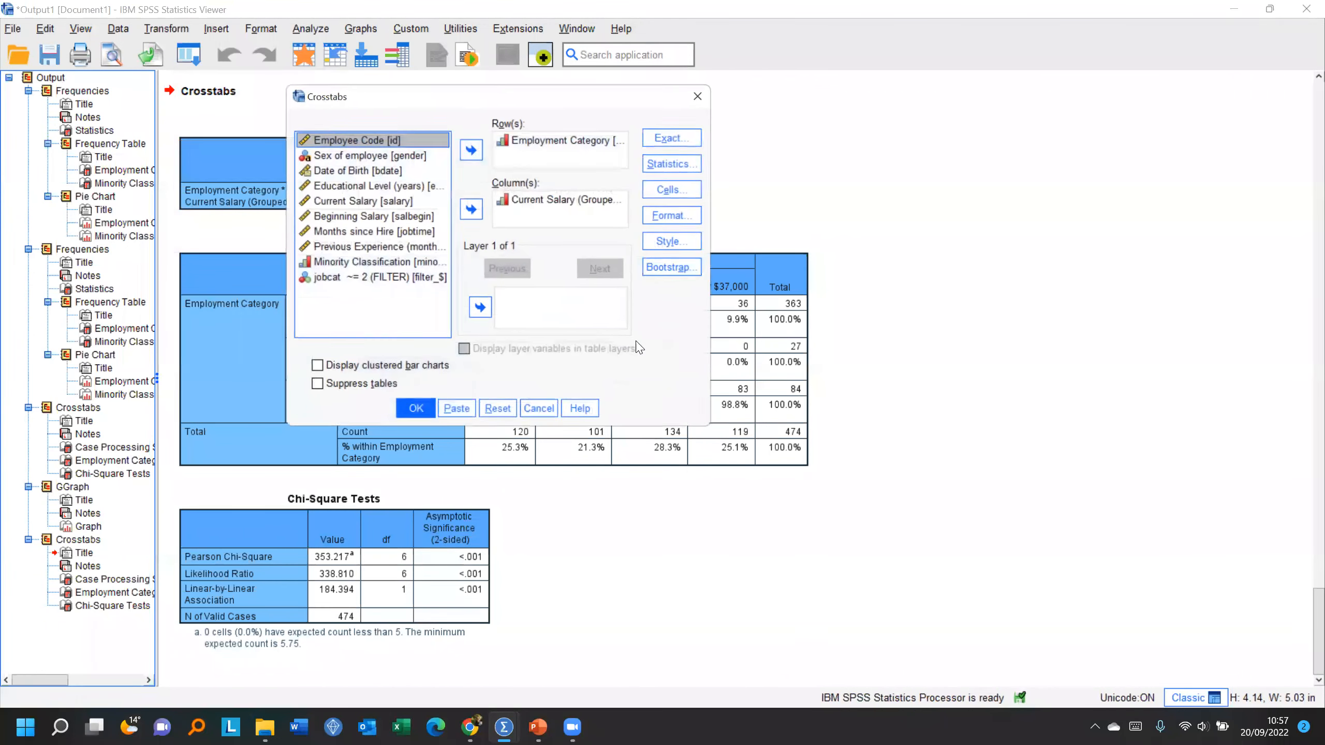
pyautogui.click(673, 166)
pyautogui.click(396, 151)
pyautogui.click(454, 385)
# Step: Replace the row percentages with column percentages in the crosstab's cell display and run the table
pyautogui.click(682, 189)
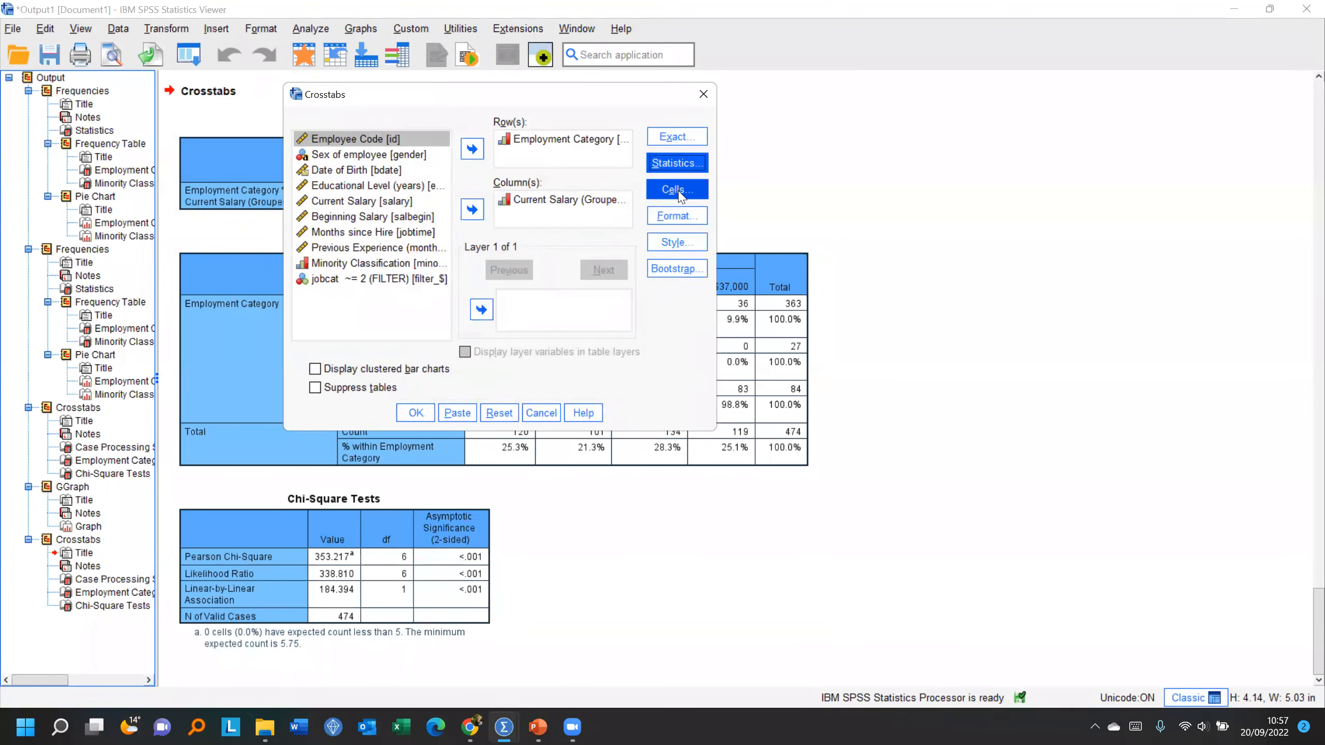
pyautogui.click(857, 250)
pyautogui.click(857, 269)
pyautogui.click(943, 420)
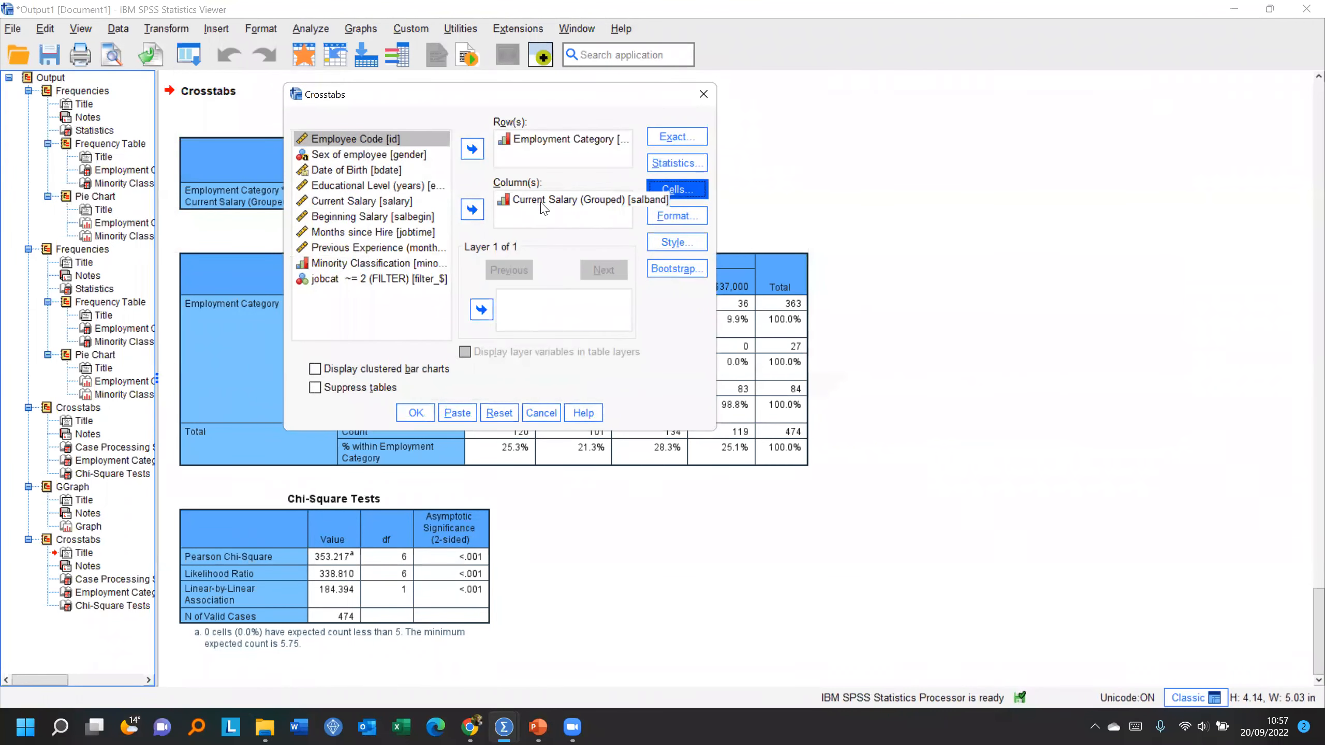
pyautogui.click(417, 412)
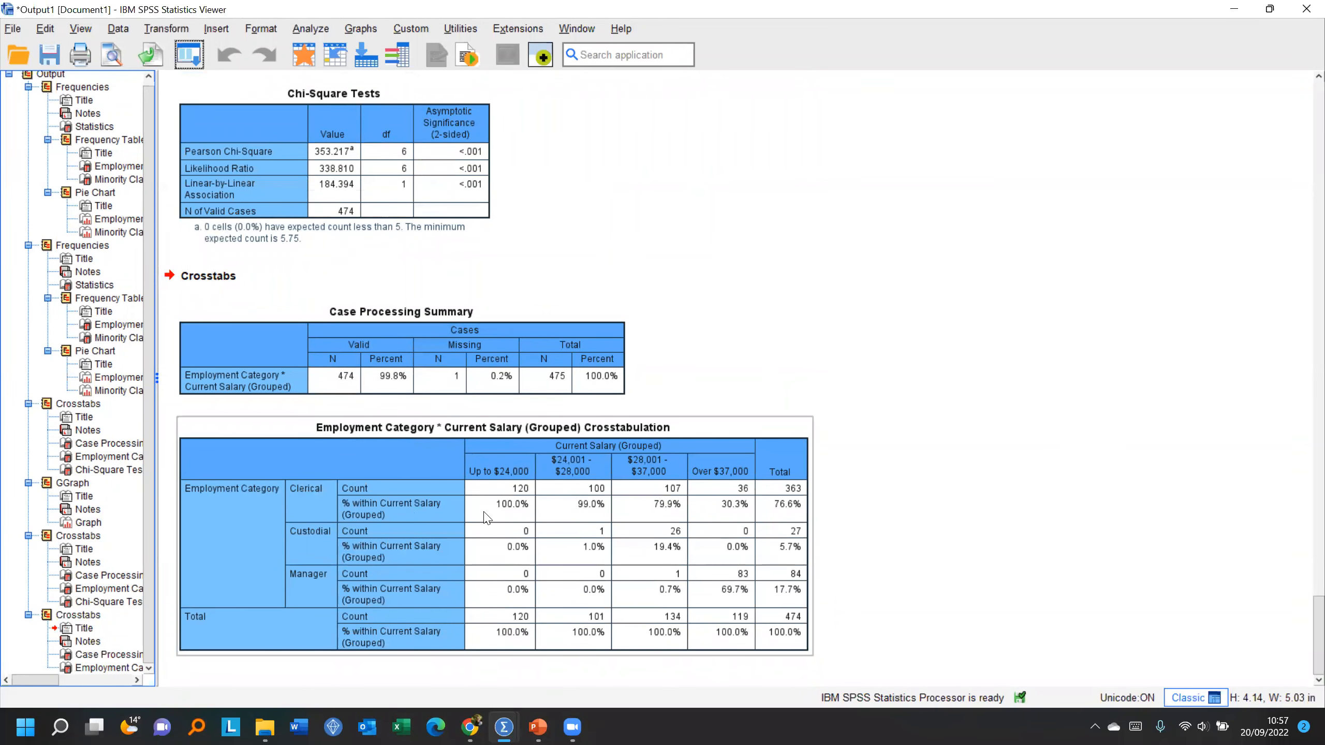
# Step: Return to the Data Editor, switch to the running PowerPoint slide show and advance to the Thank you slide
pyautogui.click(308, 60)
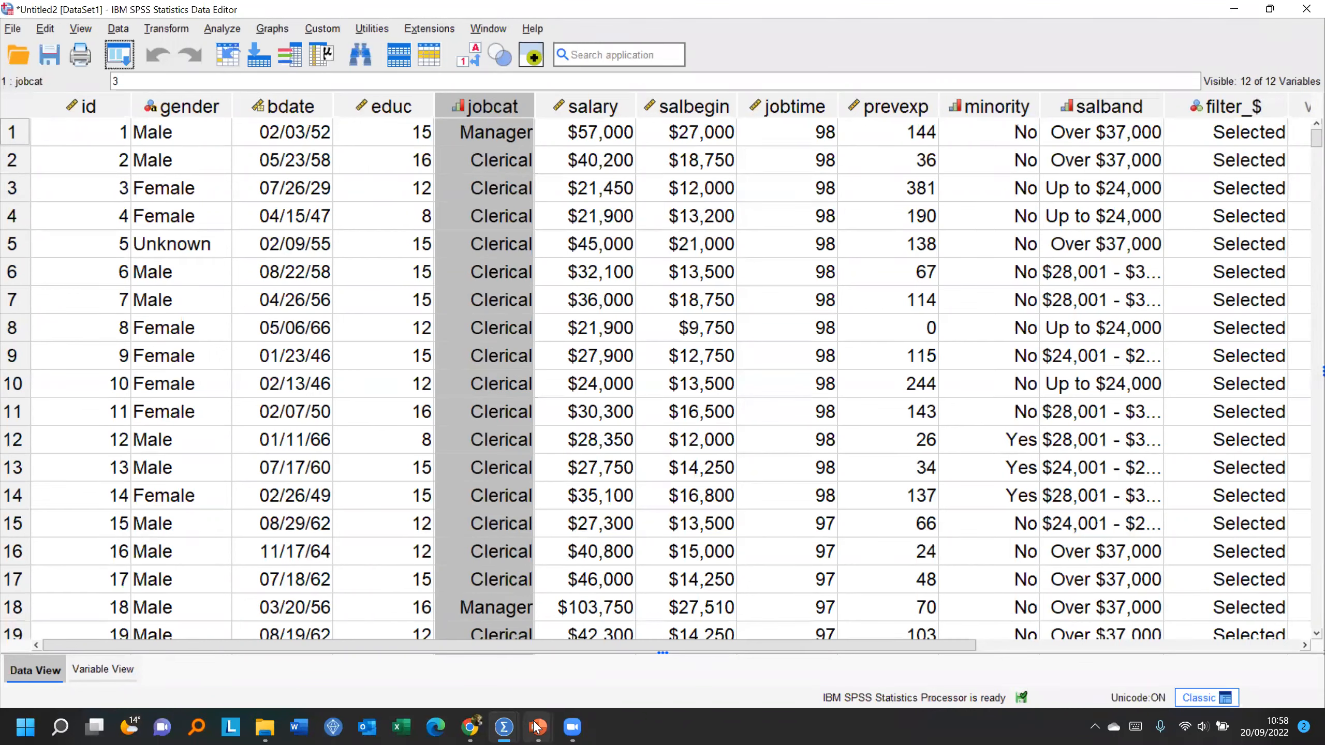
pyautogui.moveTo(537, 727)
pyautogui.click(619, 668)
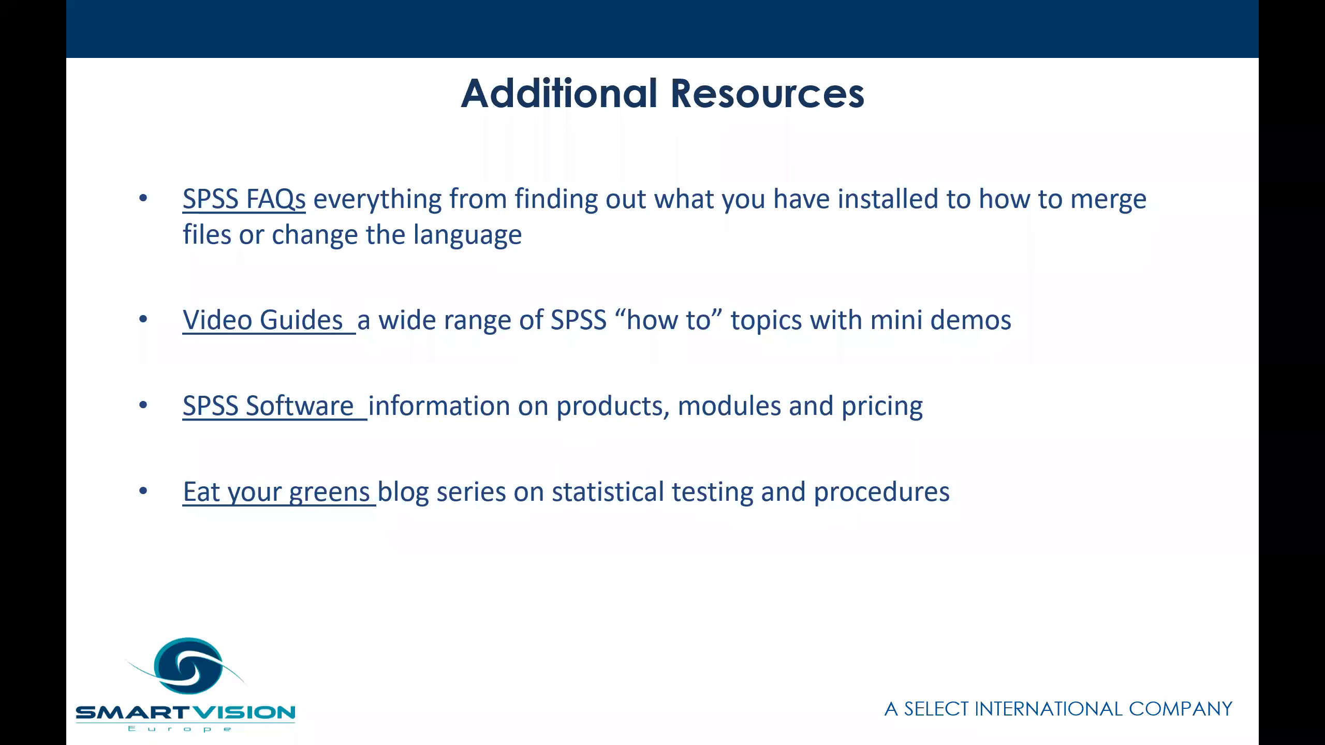
pyautogui.press('Right')
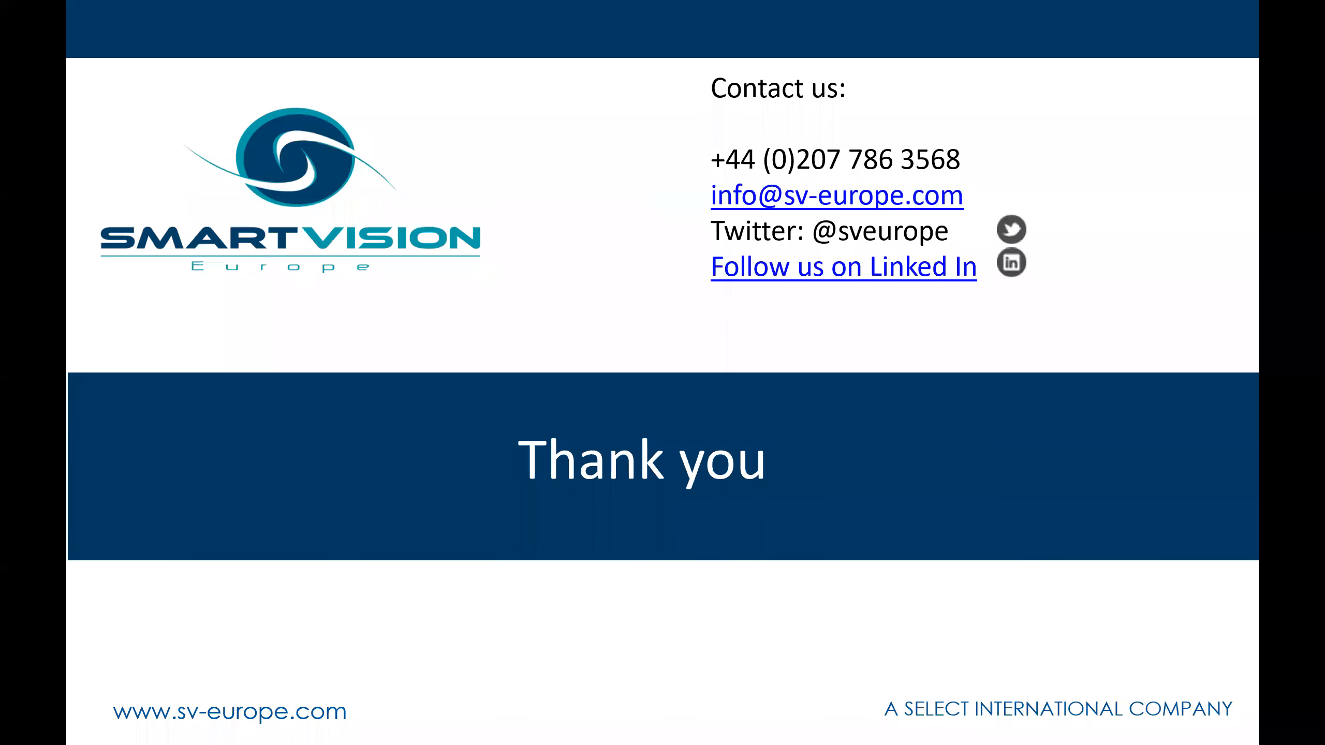